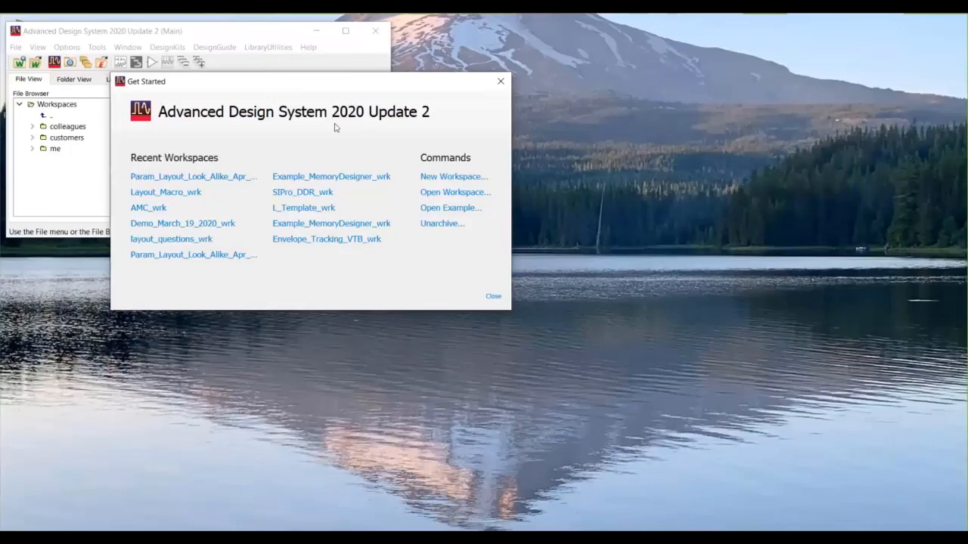
drag(318, 81, 381, 123)
drag(310, 132, 253, 97)
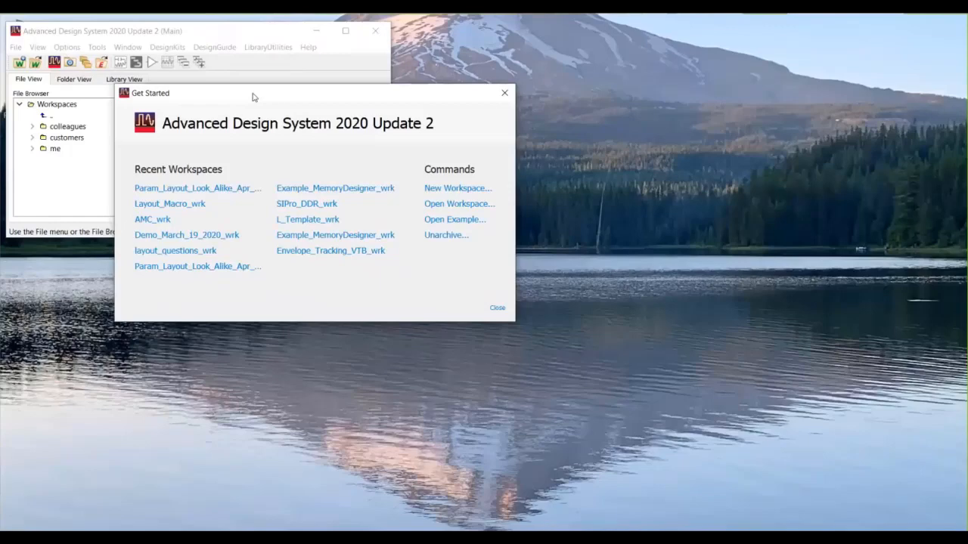
drag(254, 97, 272, 70)
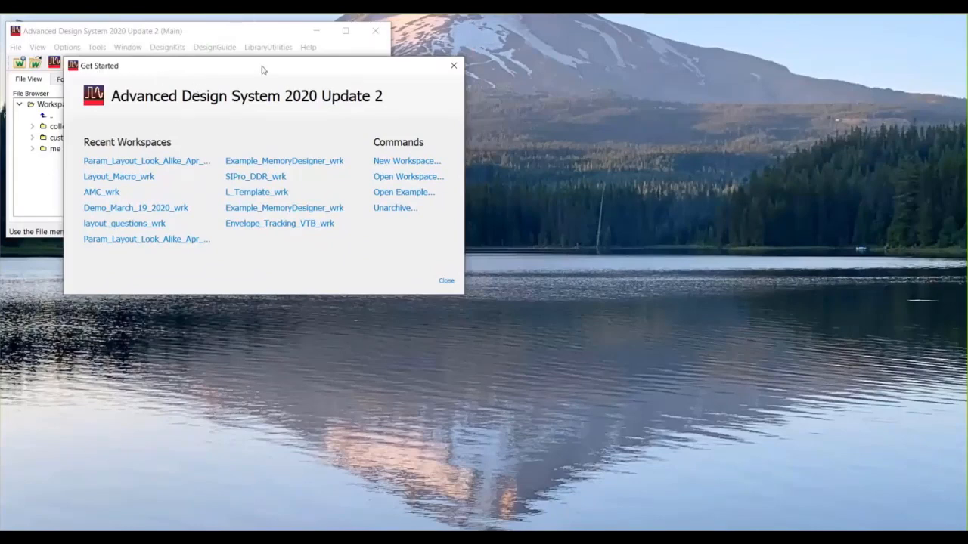
drag(265, 69, 271, 73)
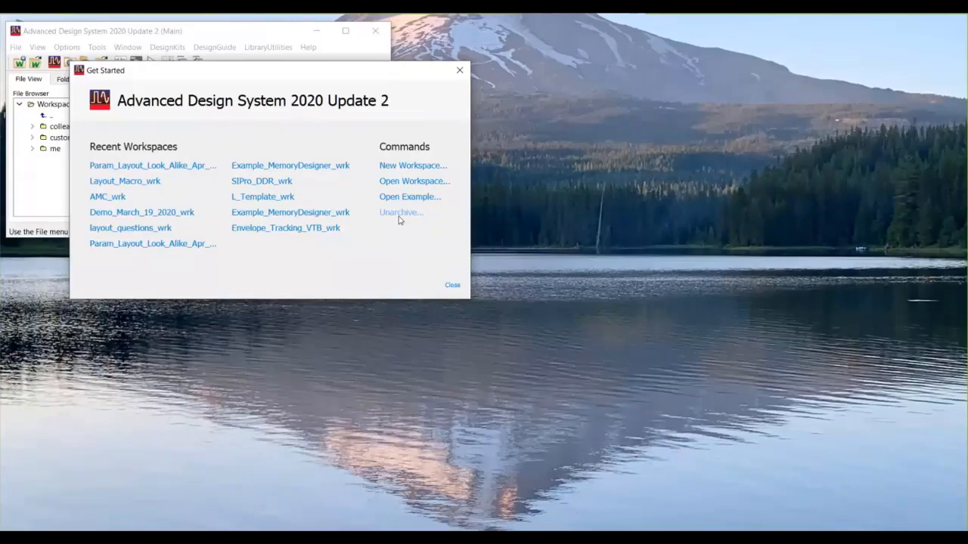
click(395, 215)
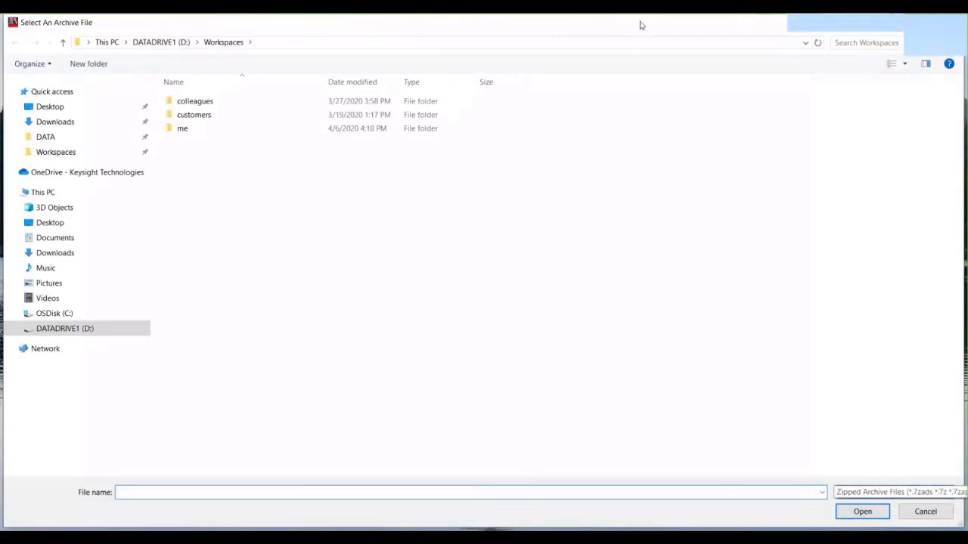
drag(589, 111, 474, 146)
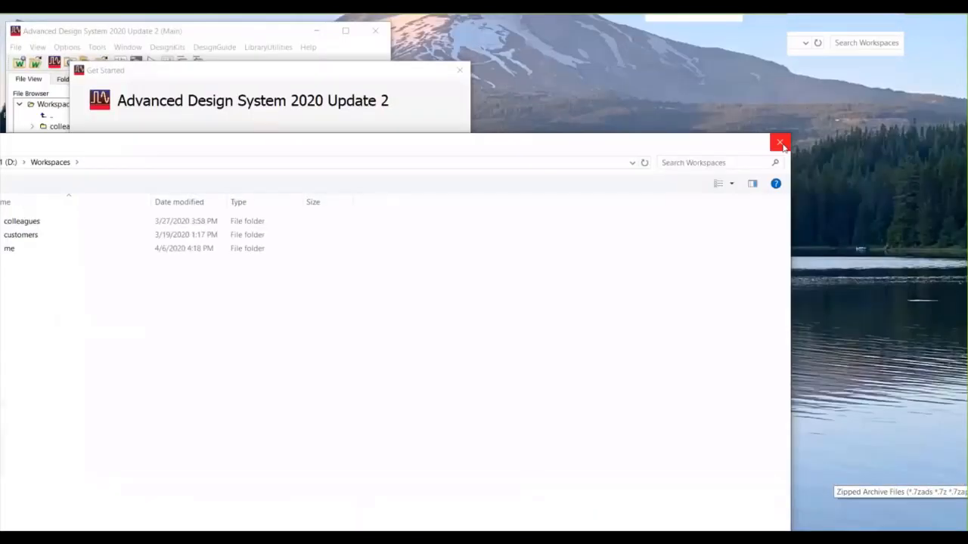
click(781, 143)
Step: Close the Get Started window to leave only the ADS main window open
drag(329, 75, 310, 73)
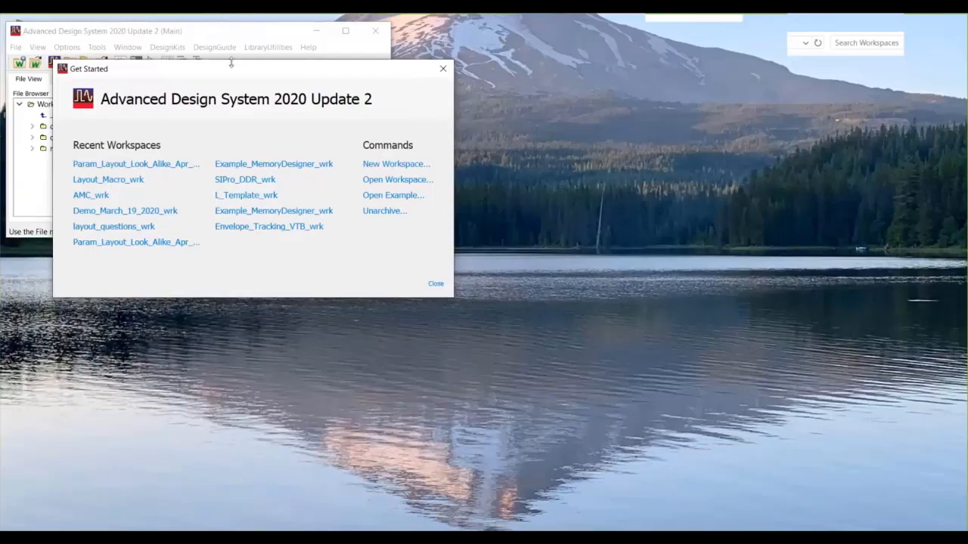
drag(233, 72, 226, 70)
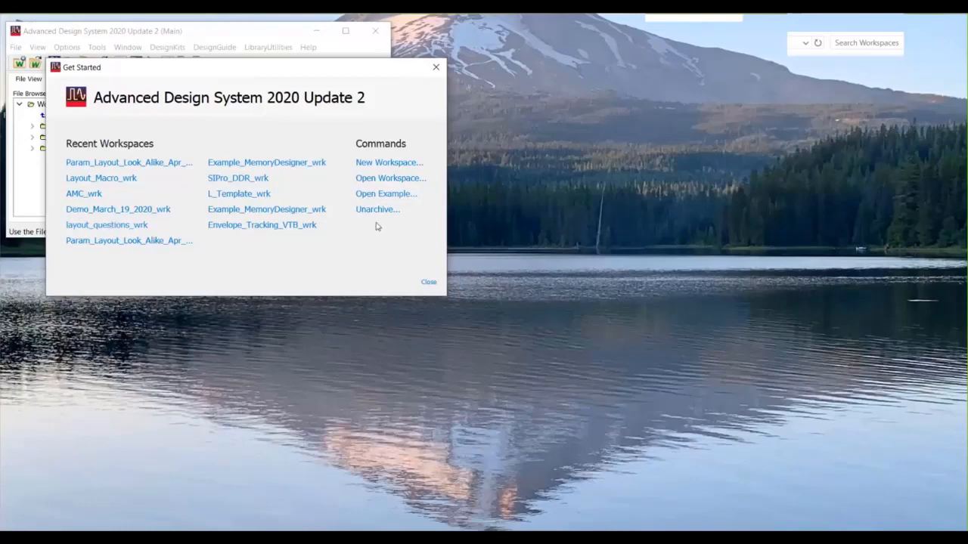
click(173, 210)
click(439, 289)
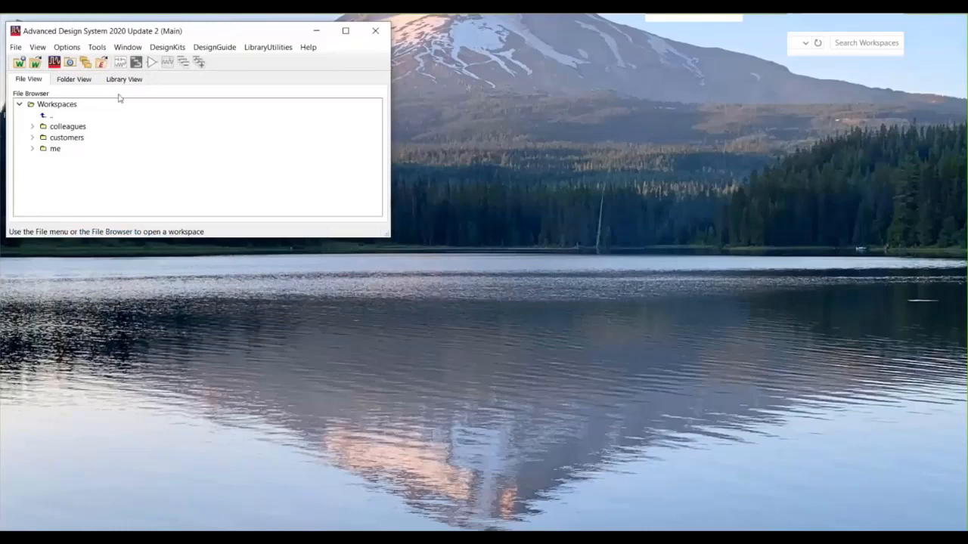
drag(237, 34, 237, 34)
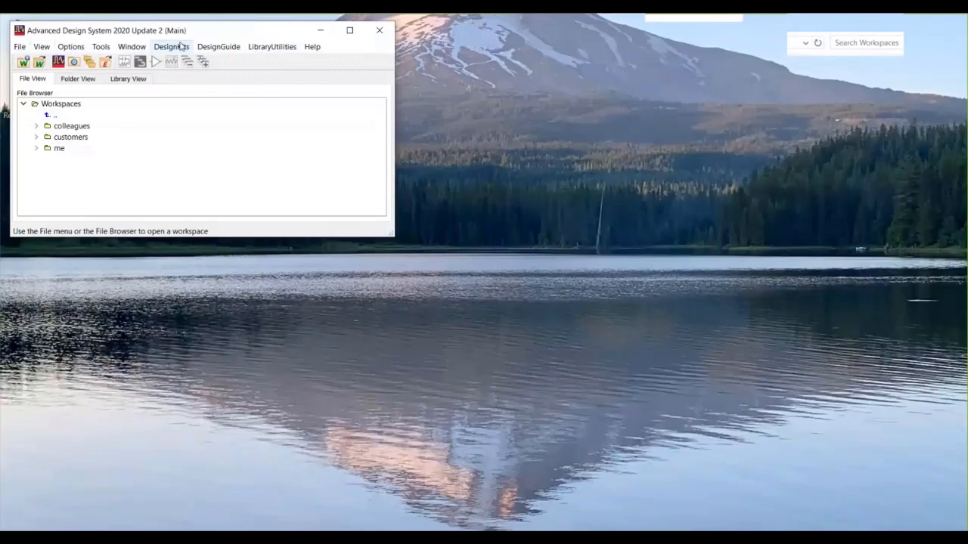
click(18, 48)
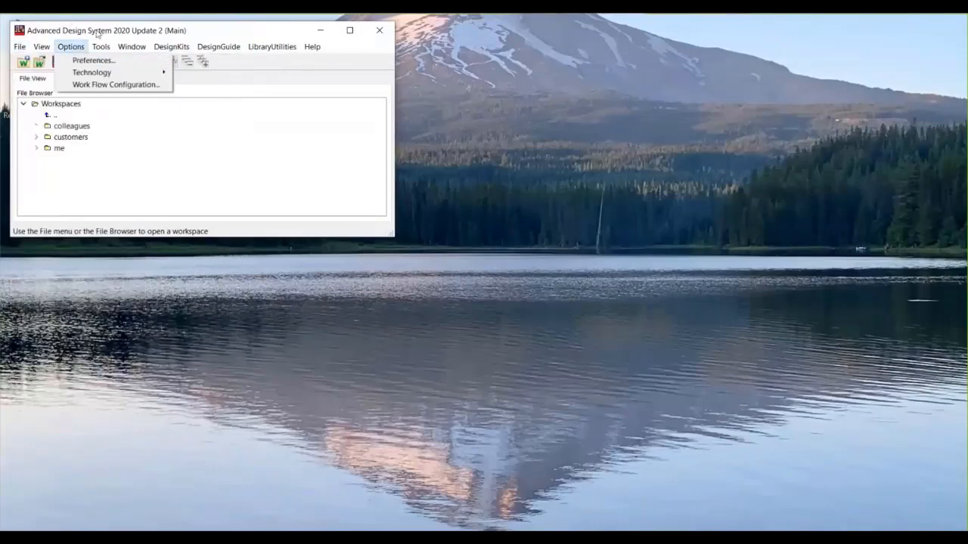
mouse_move(108, 48)
mouse_move(180, 48)
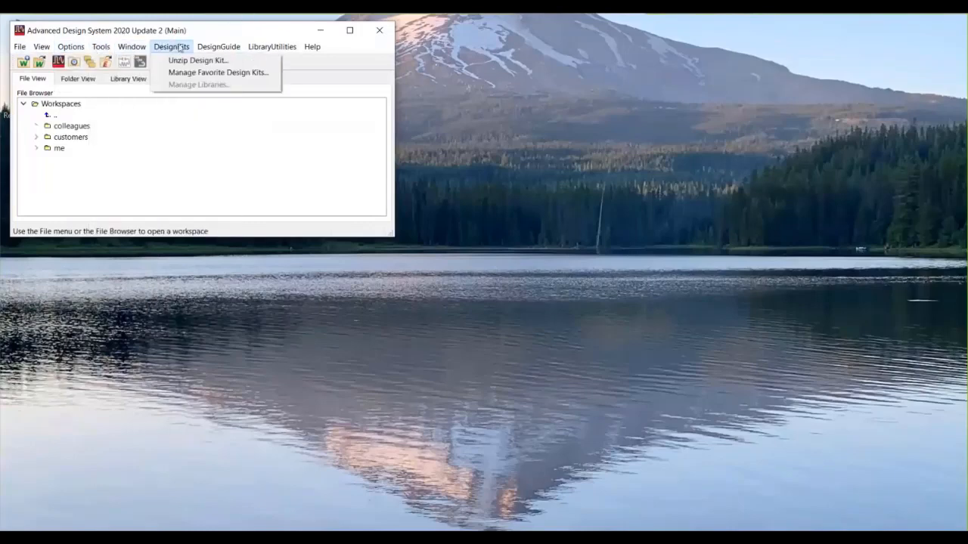
mouse_move(272, 47)
click(185, 183)
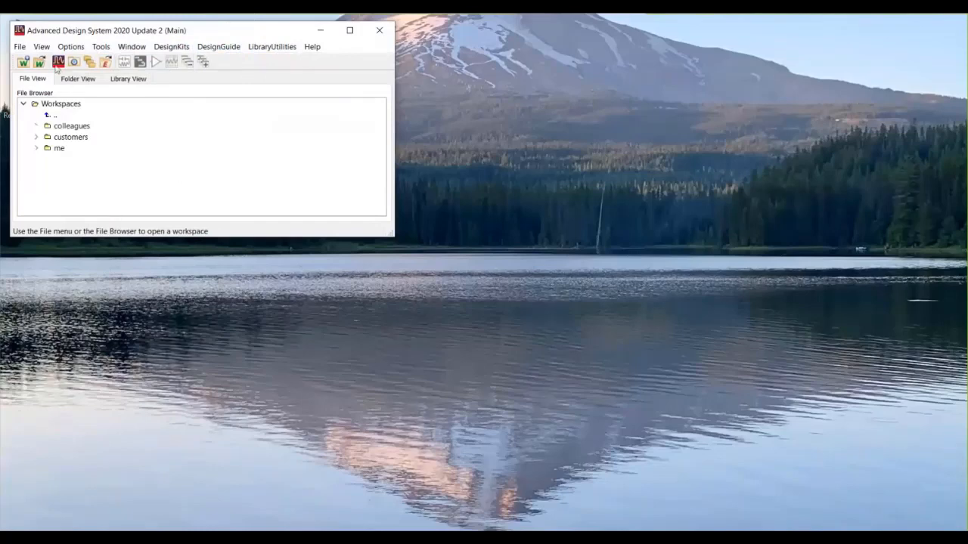
click(42, 48)
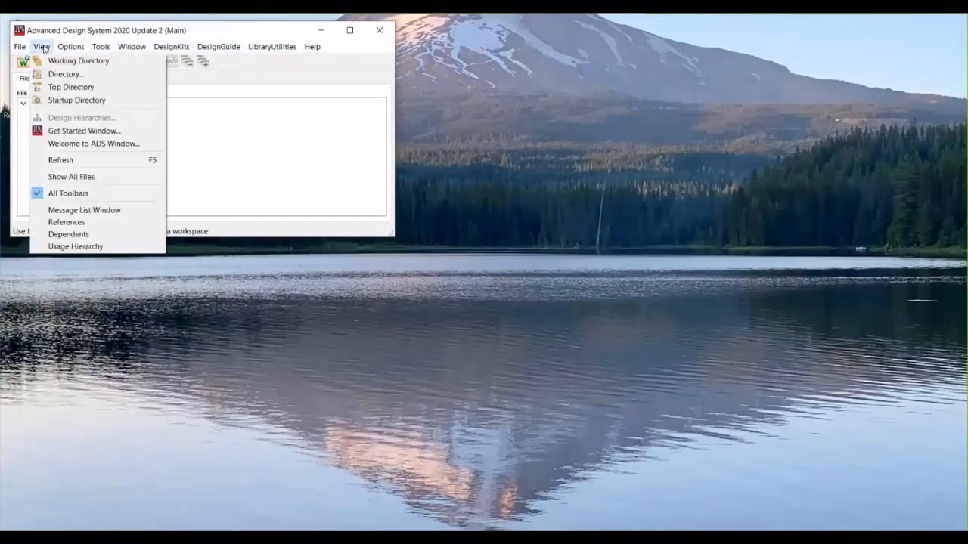
click(255, 163)
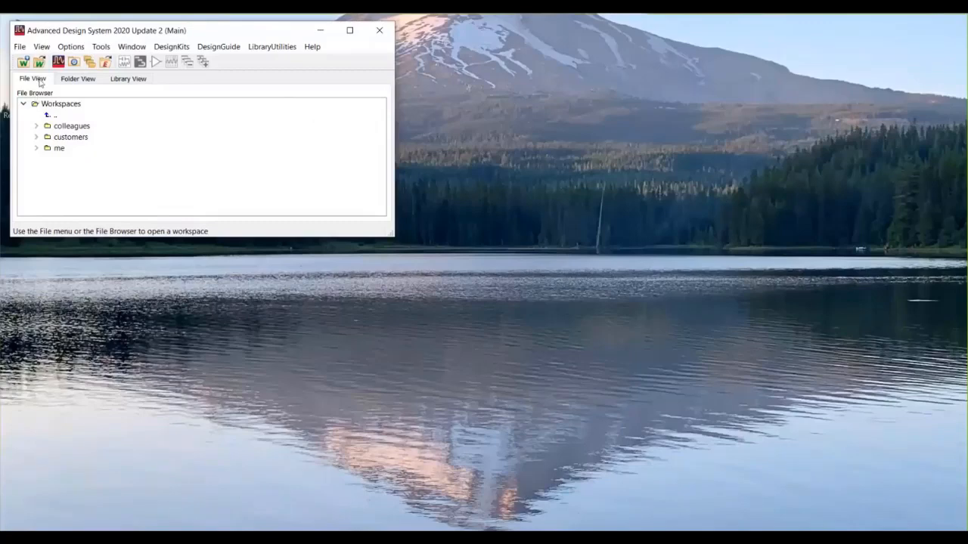
Step: Browse the me folder and its ADS2017 subfolder in the file browser, and return to the Workspaces folder
double_click(61, 149)
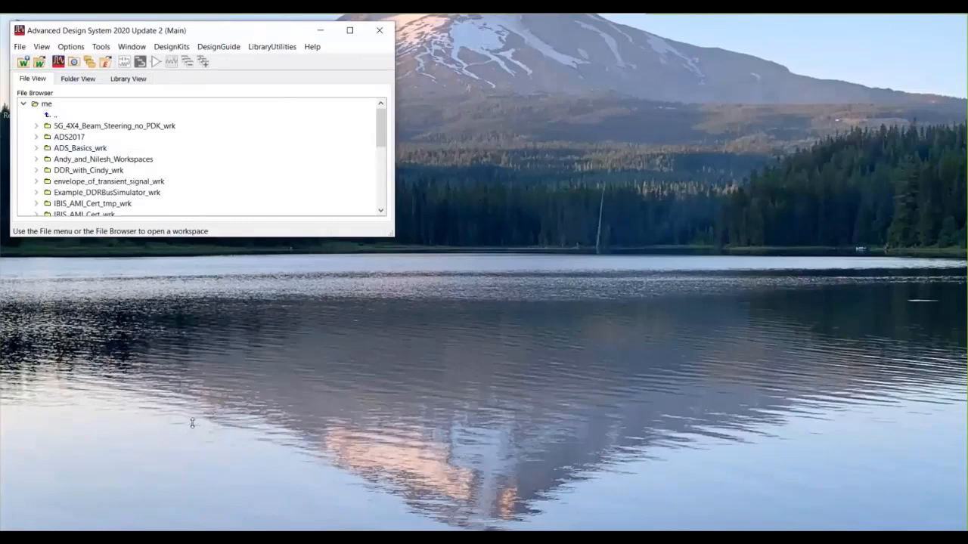
drag(192, 423, 160, 218)
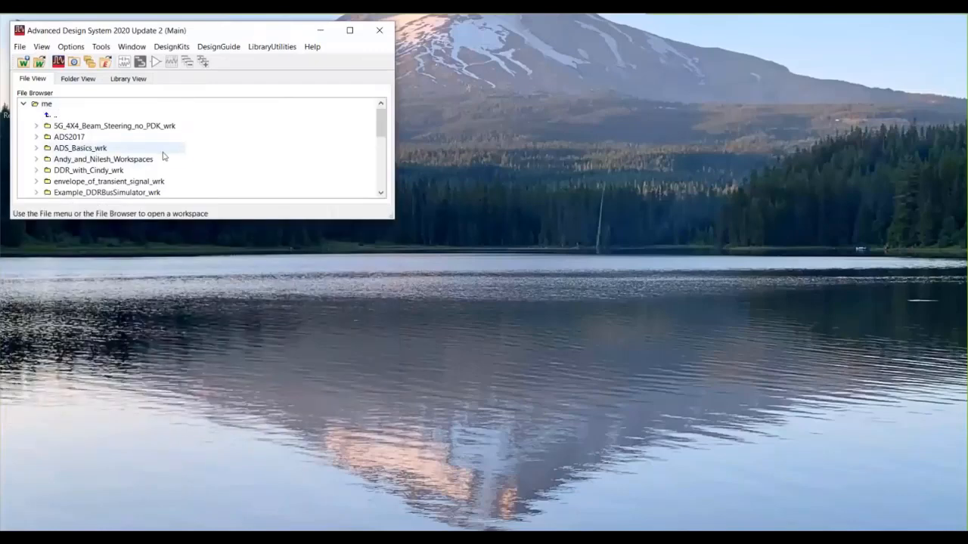
scroll(163, 156, down, 6)
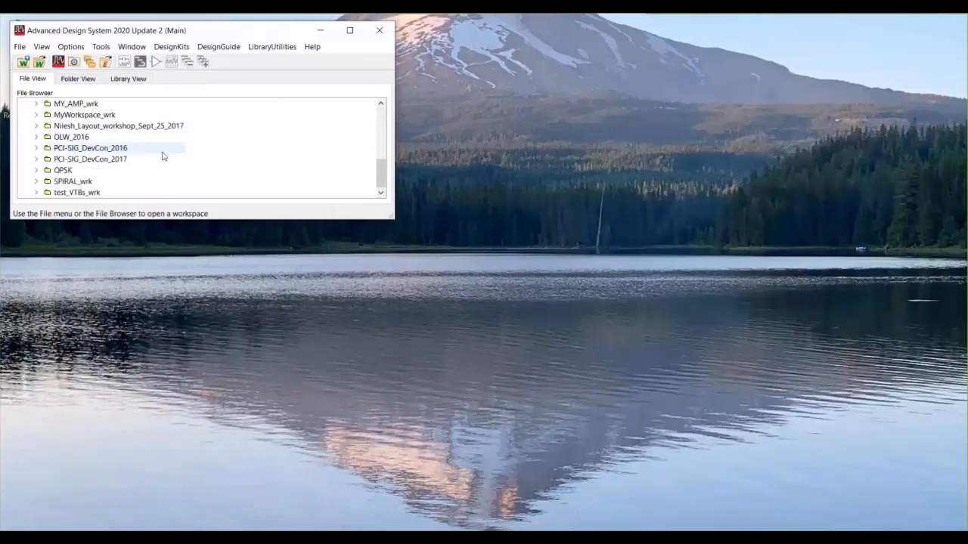
scroll(162, 155, up, 6)
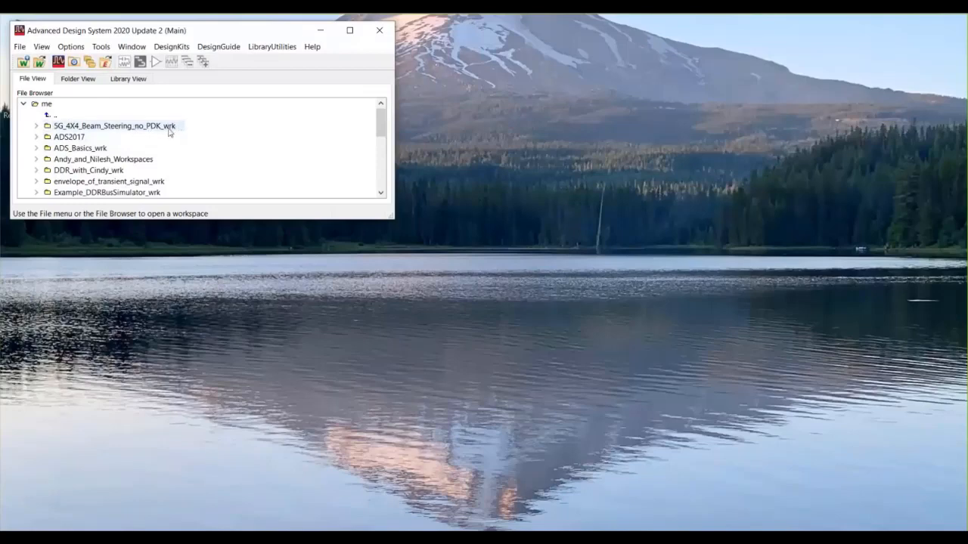
double_click(69, 139)
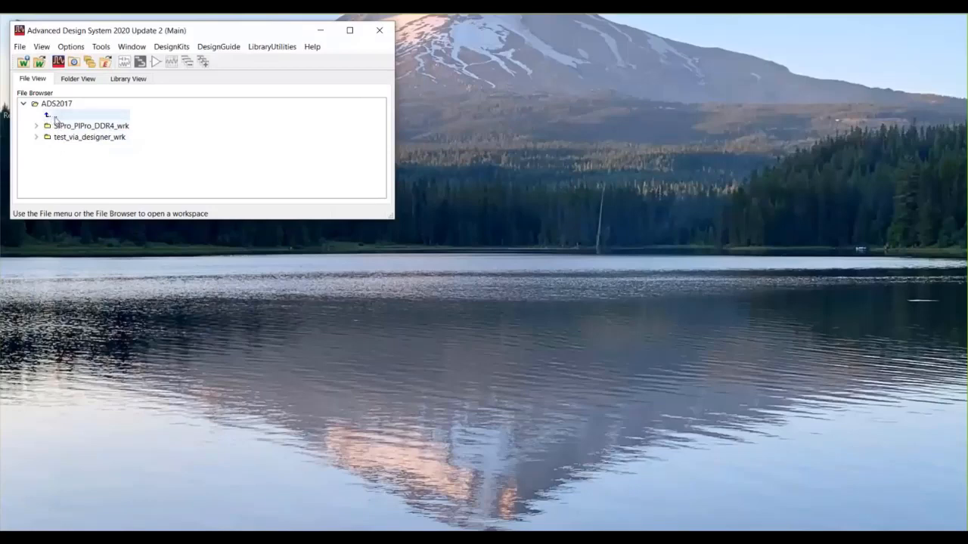
double_click(54, 119)
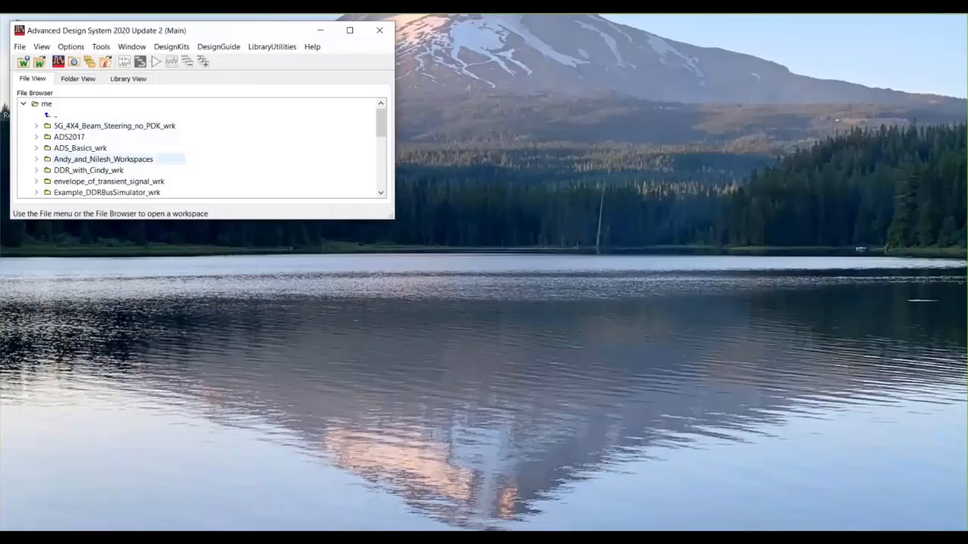
double_click(55, 114)
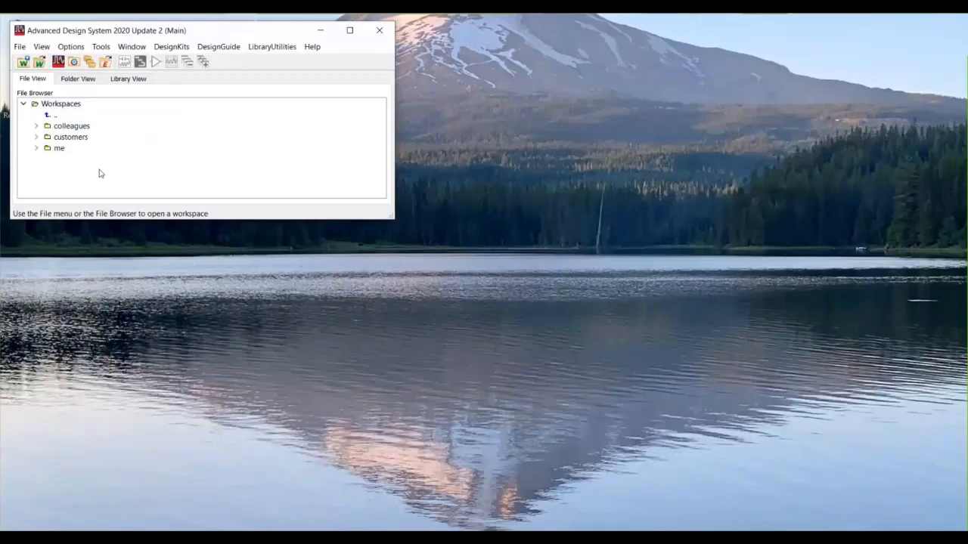
Step: Start a new workspace and choose D:\Workspaces\me as the folder to create it in
click(23, 67)
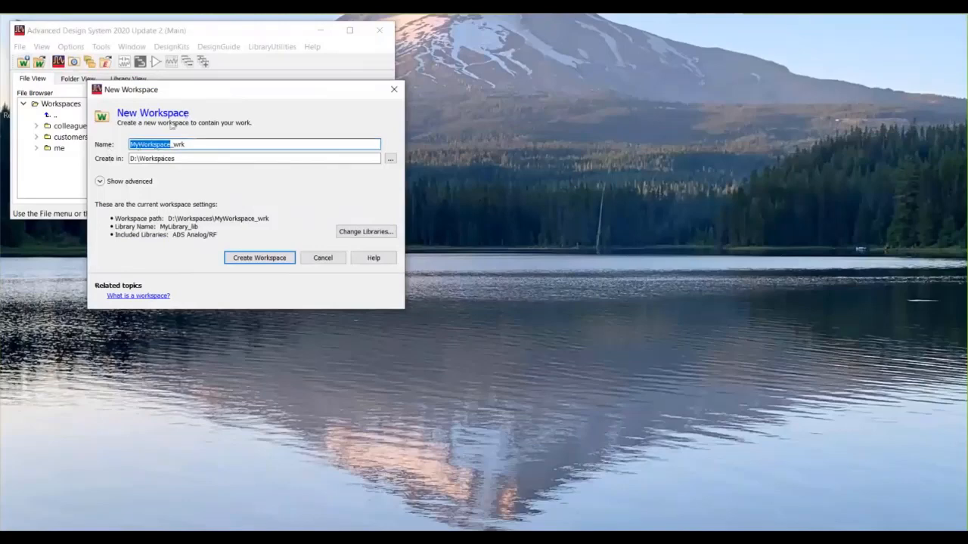
drag(263, 97, 329, 87)
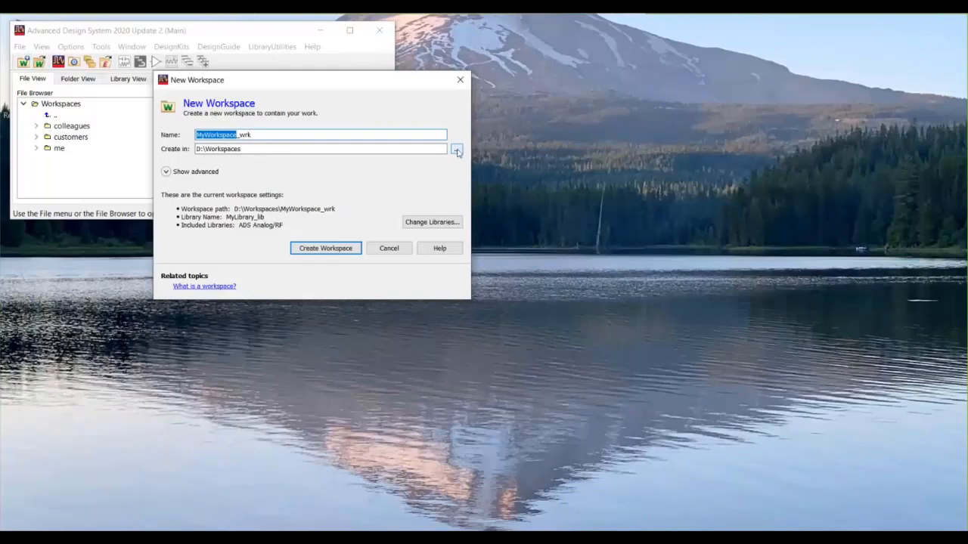
click(457, 151)
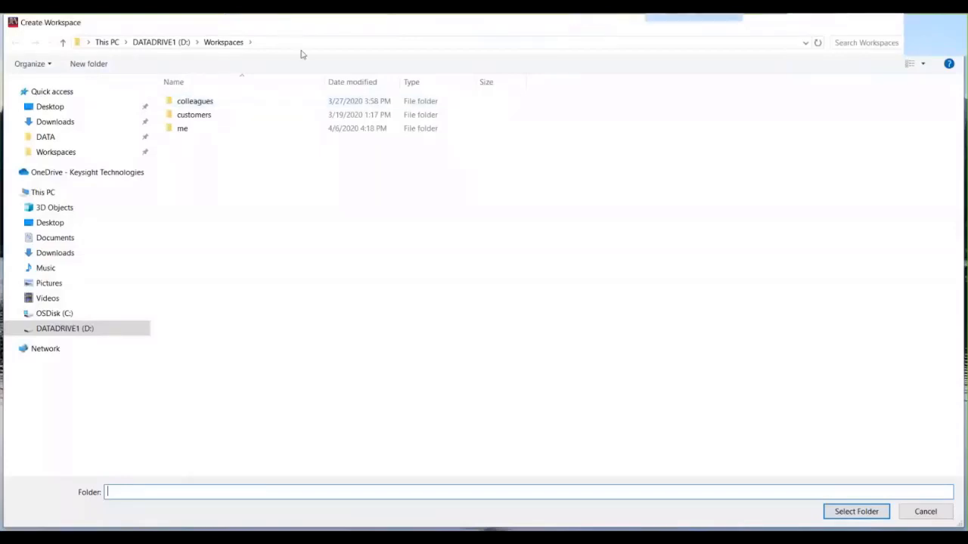
click(186, 133)
double_click(185, 132)
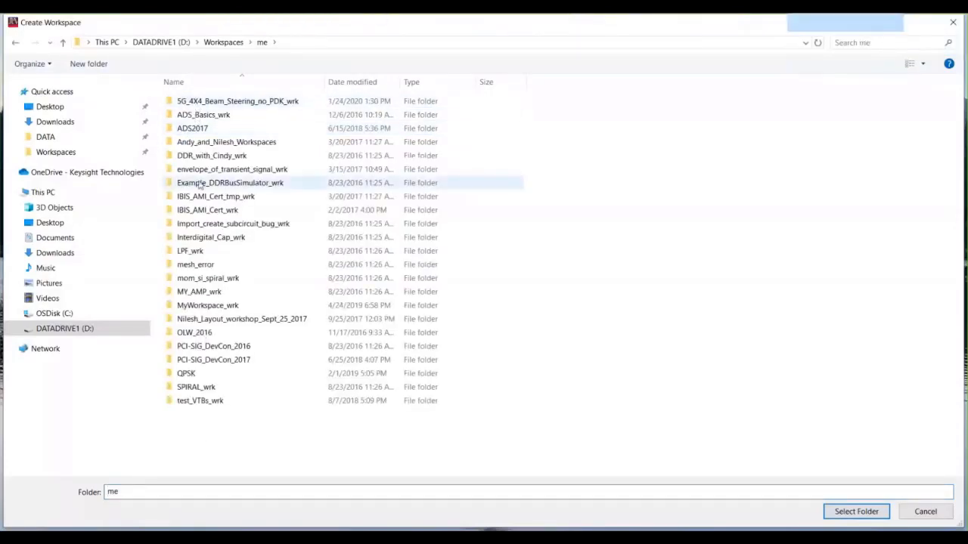
click(854, 511)
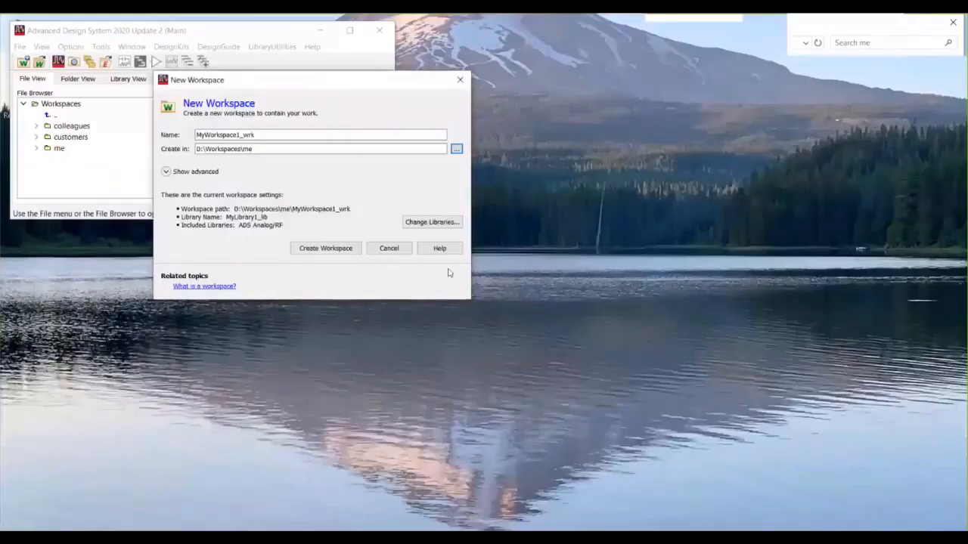
Step: Change the new workspace's location to D:\Workspaces\
click(276, 147)
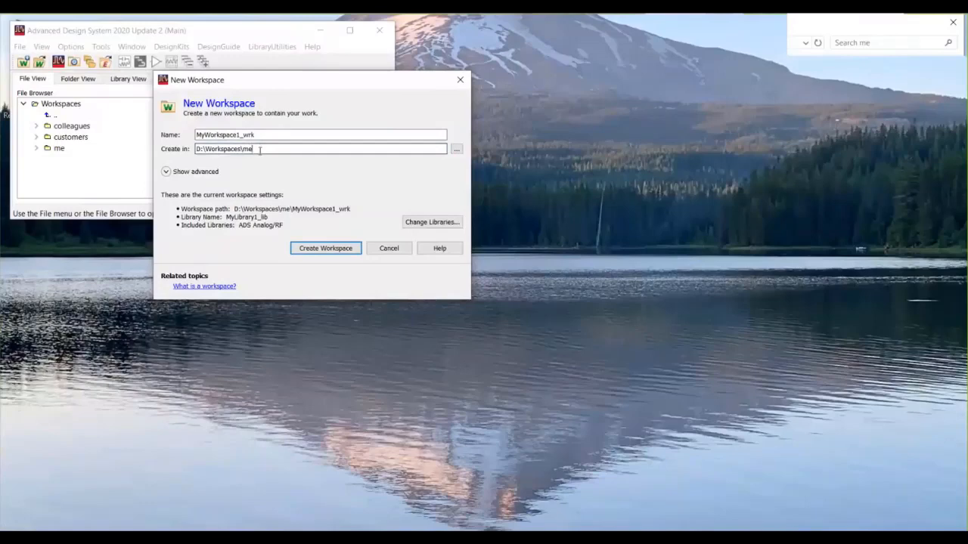
key(BackSpace)
key(BackSpace)
key(BackSpace)
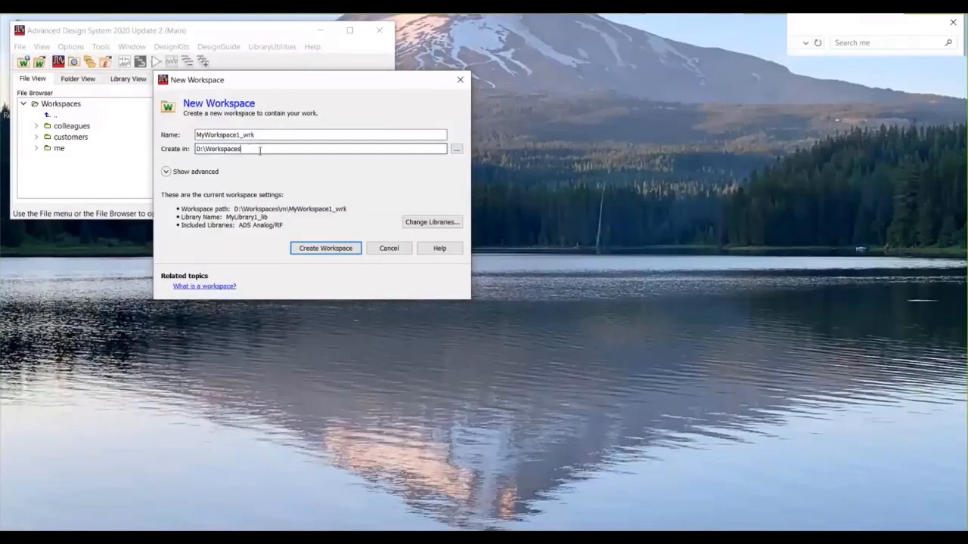
text(\)
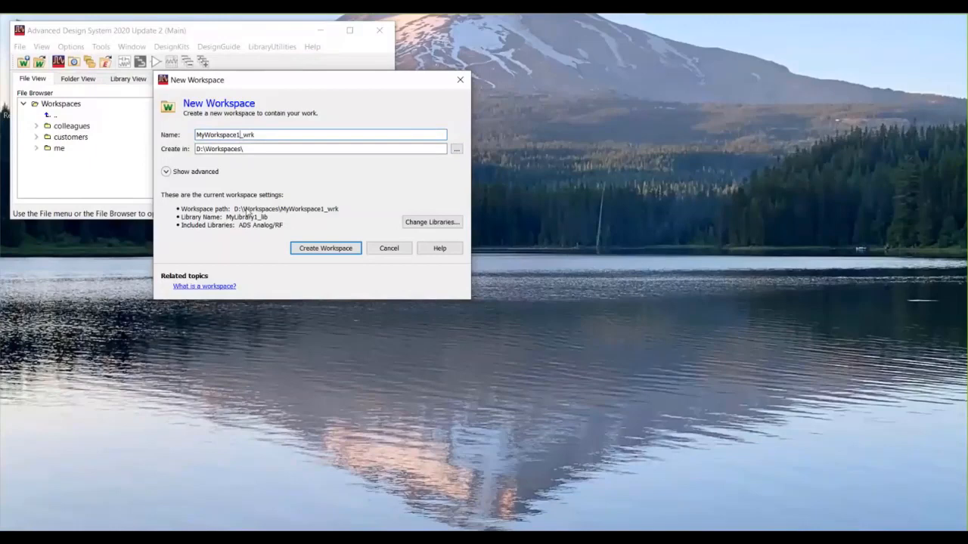
Step: Name the new workspace MyWorkspace_wrk and create it with the current library settings
key(BackSpace)
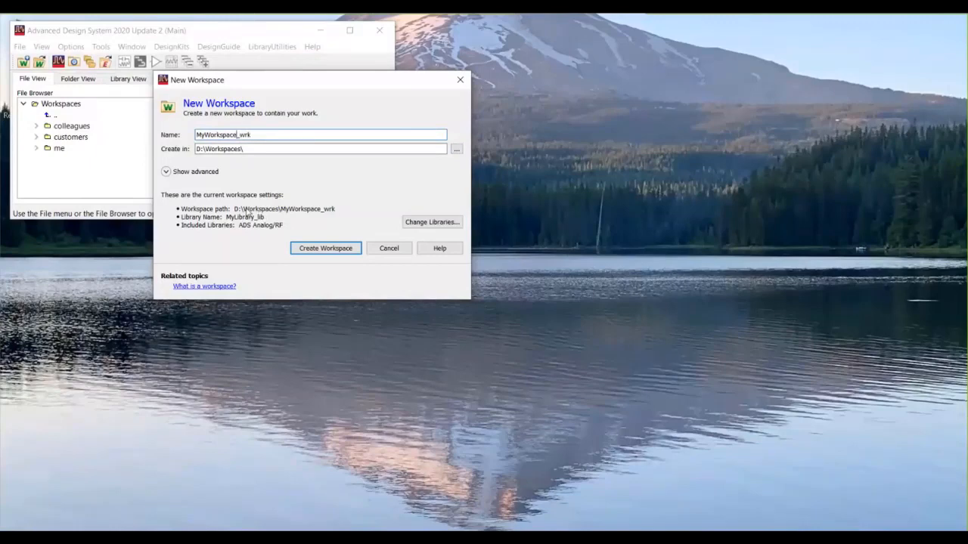
click(270, 134)
drag(237, 136, 195, 136)
click(267, 134)
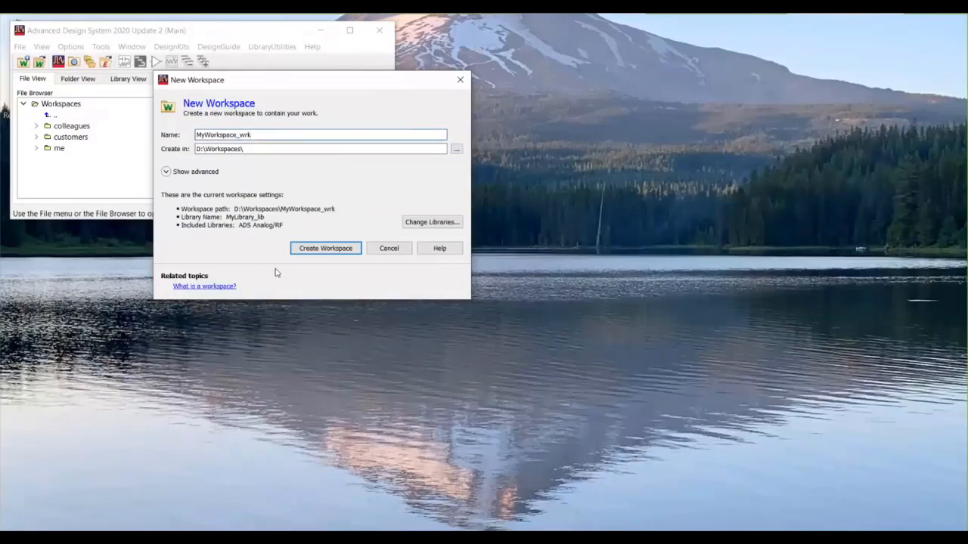
click(325, 248)
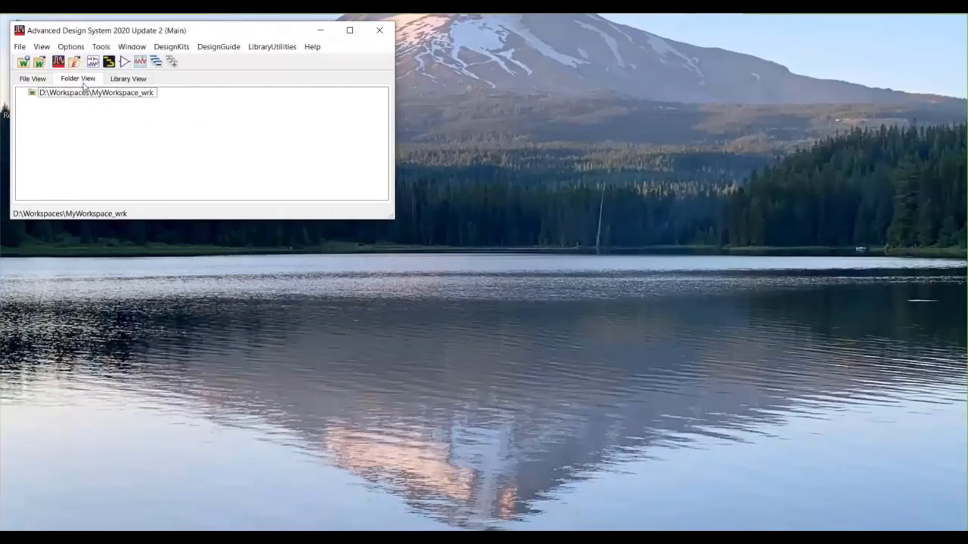
Step: Show the Workspaces folder in the file browser and select the MyWorkspace_wrk folder
click(29, 80)
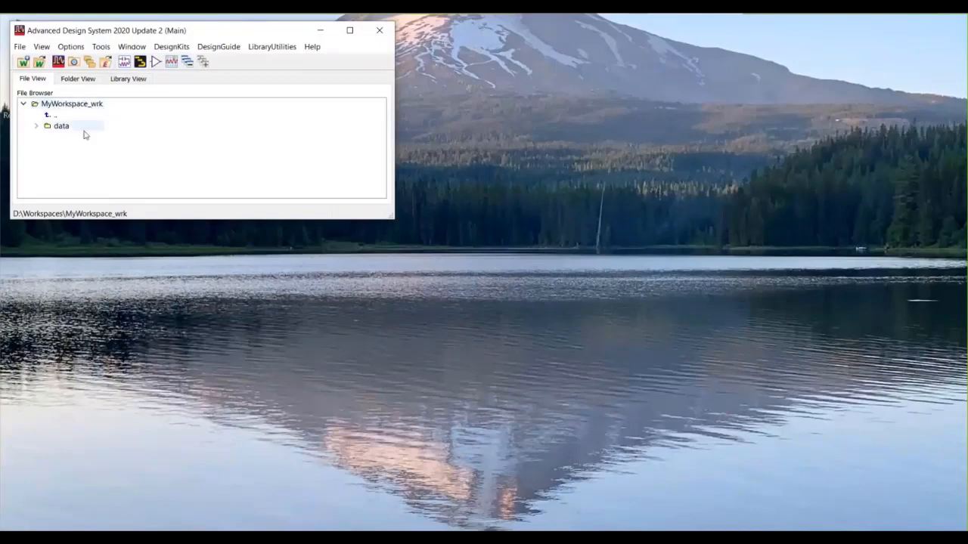
double_click(57, 119)
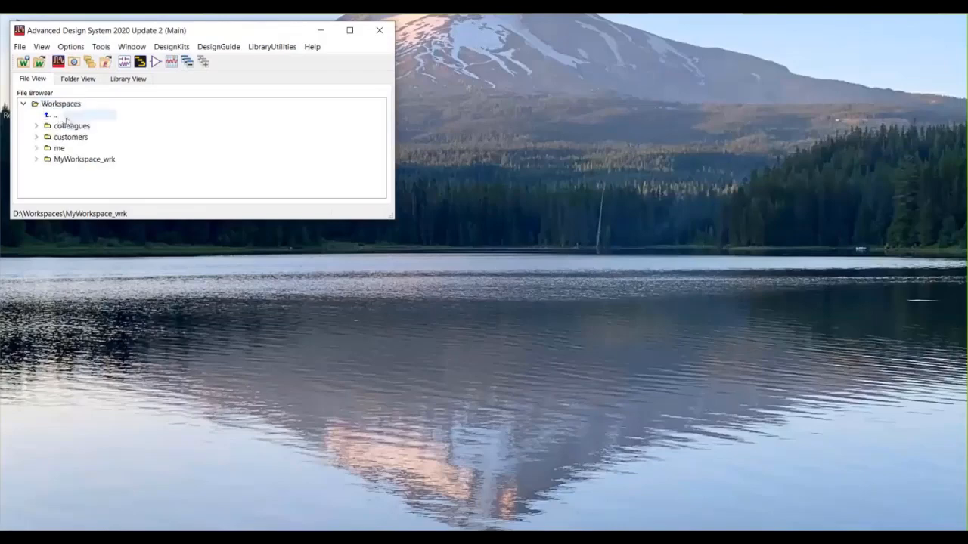
click(65, 161)
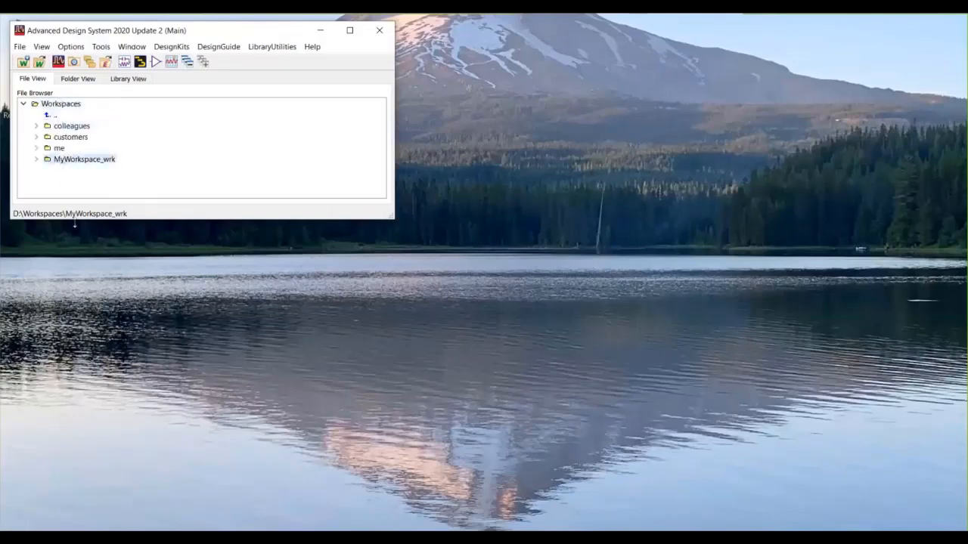
Step: Browse into MyWorkspace_wrk, display the workspace in the folder view and explore its directory in the Windows file system
double_click(70, 161)
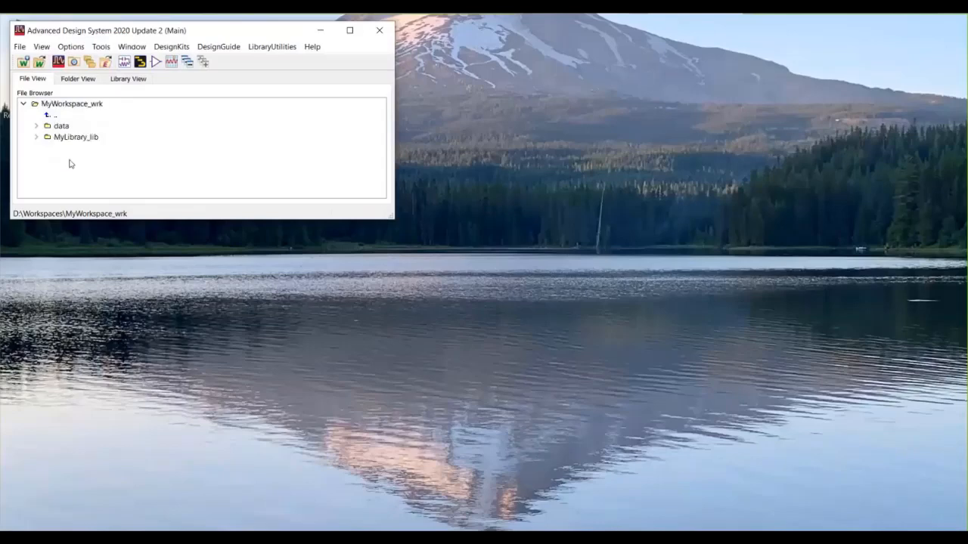
click(78, 80)
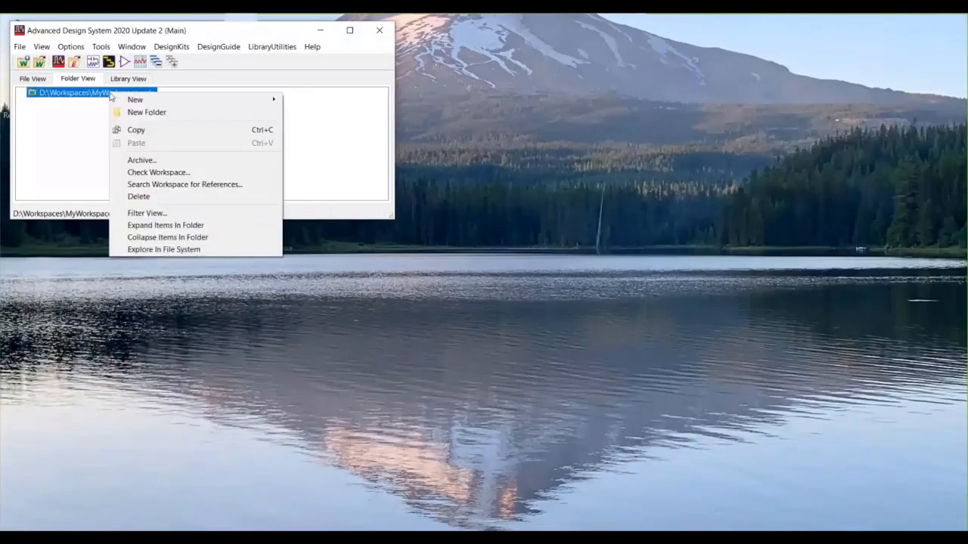
right_click(111, 96)
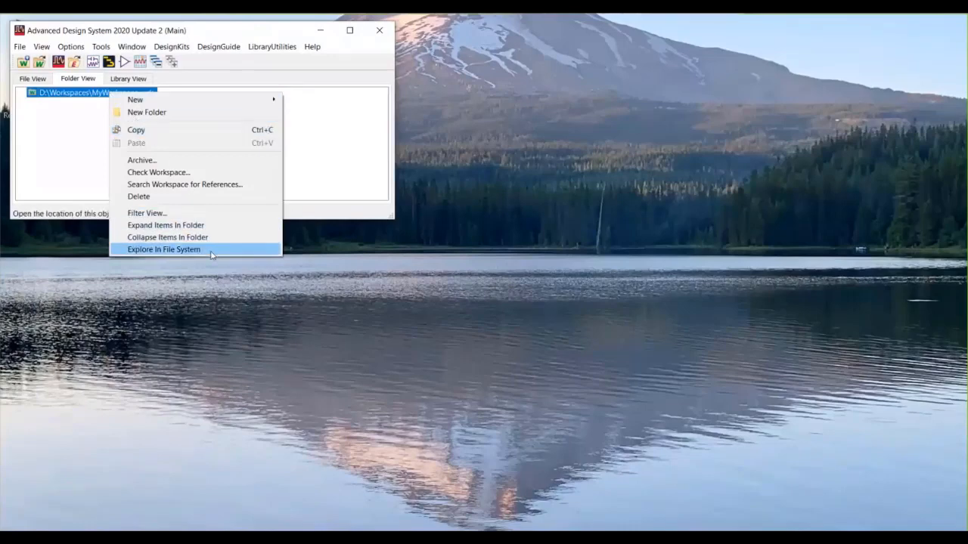
mouse_move(155, 102)
click(203, 251)
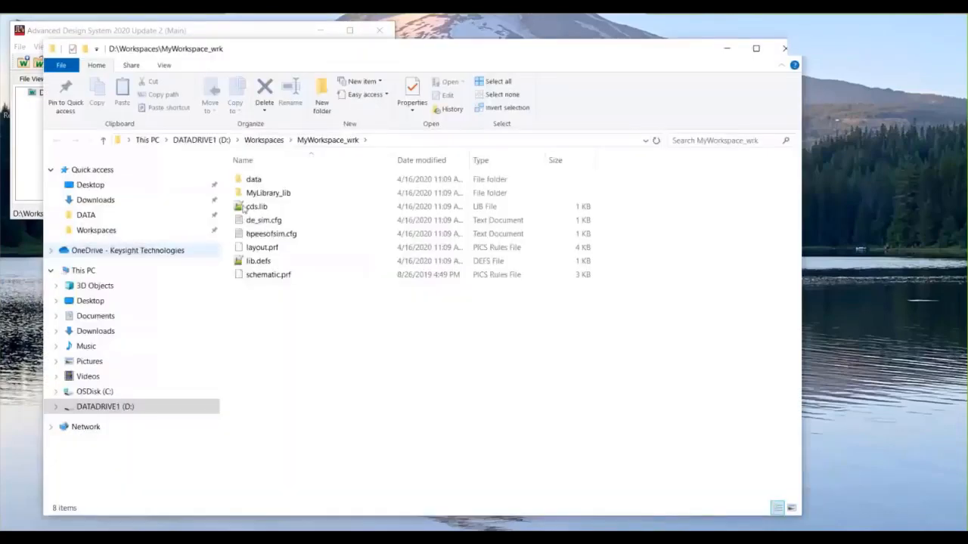
drag(314, 52, 360, 53)
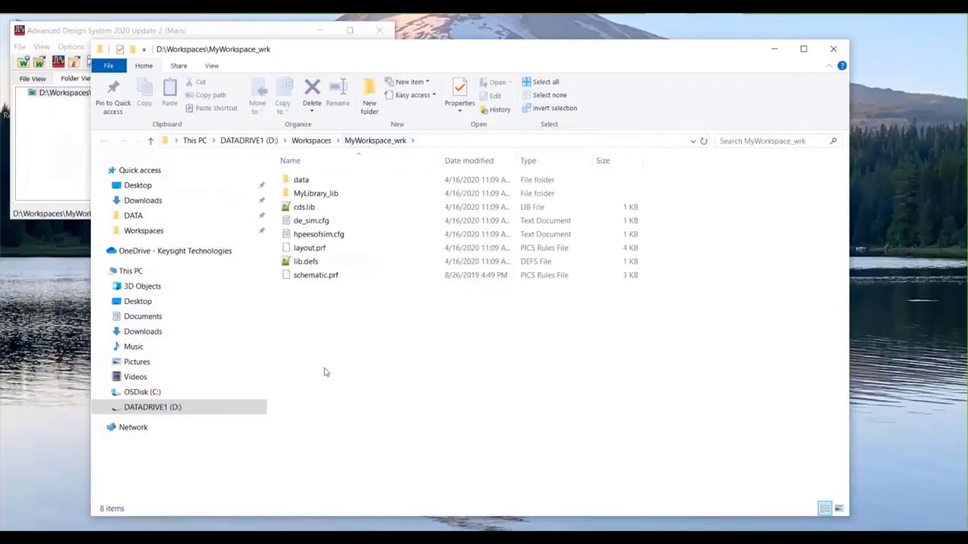
drag(367, 48, 340, 49)
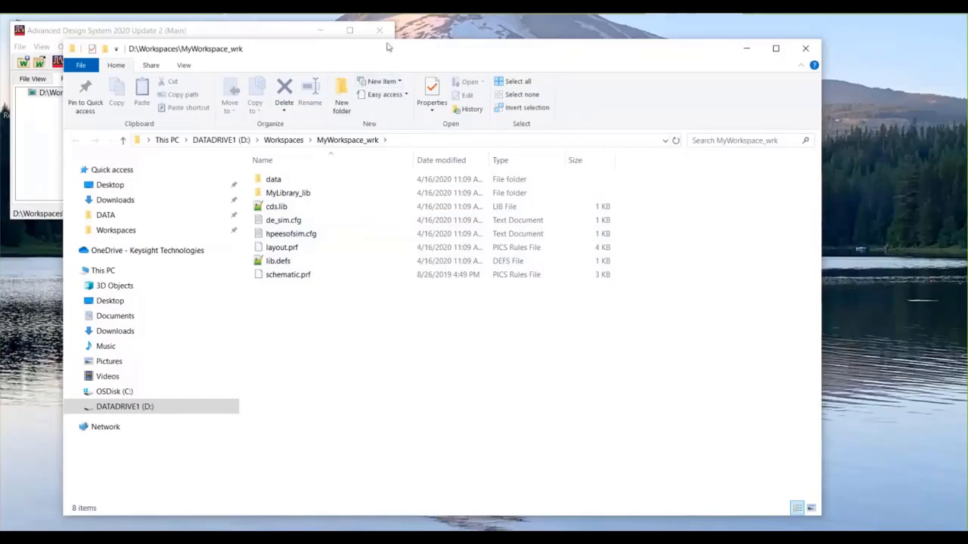
drag(388, 47, 399, 51)
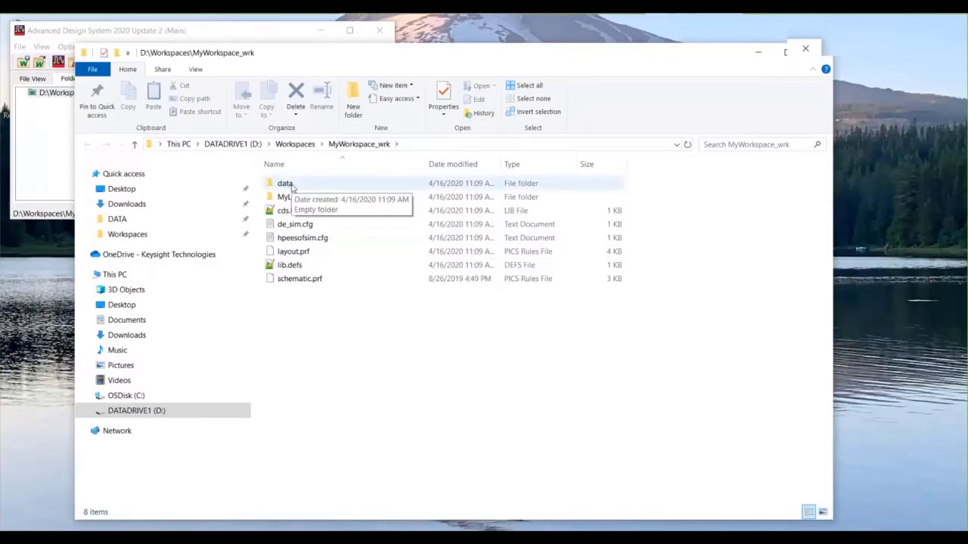
Step: Look inside the workspace's data folder, return to MyWorkspace_wrk and close the file explorer window
double_click(292, 186)
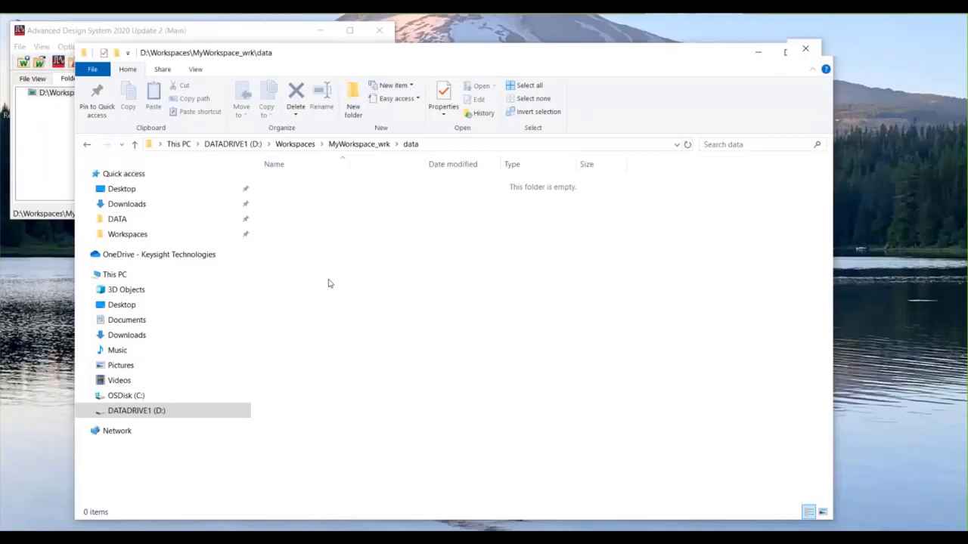
click(351, 143)
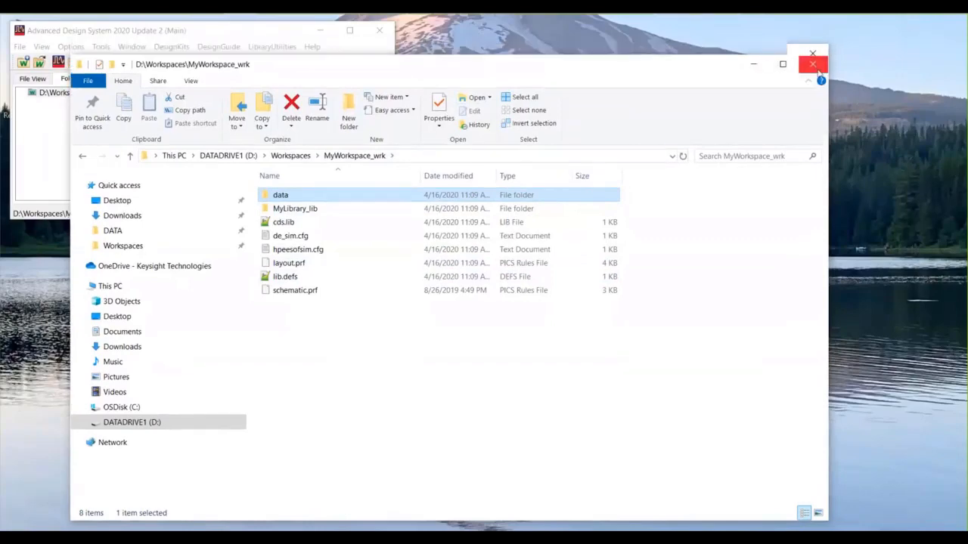
click(814, 63)
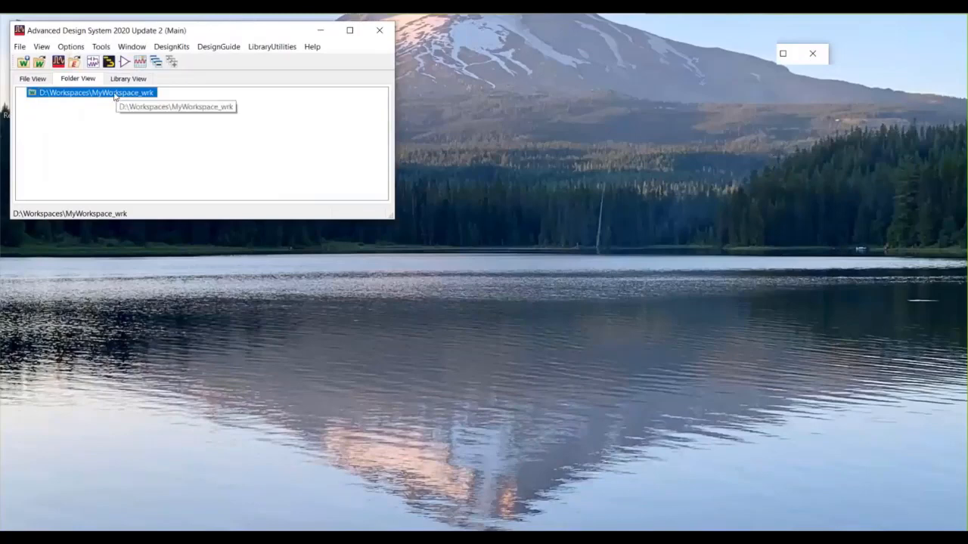
Step: Explore the MyWorkspace_wrk directory in the file system again to examine its files, and close the window
right_click(114, 96)
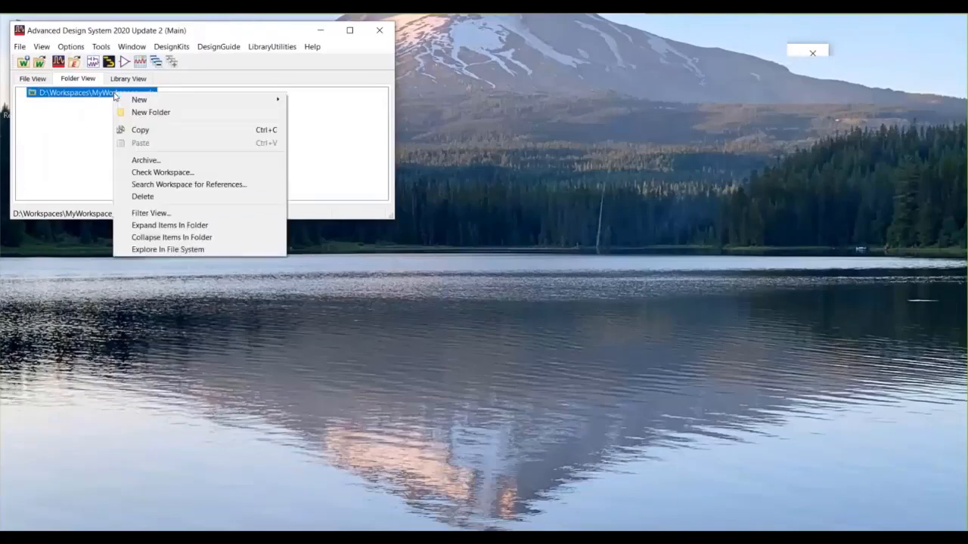
click(193, 251)
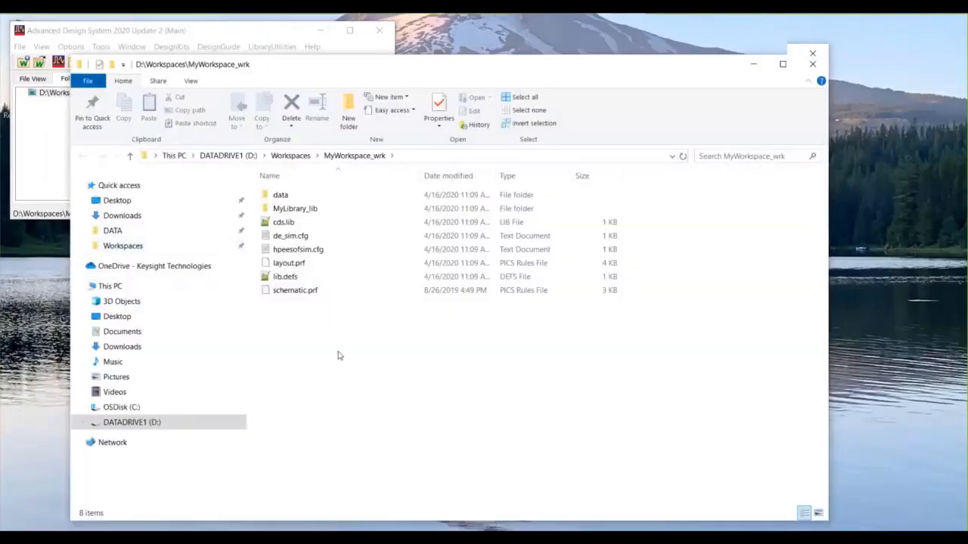
click(813, 64)
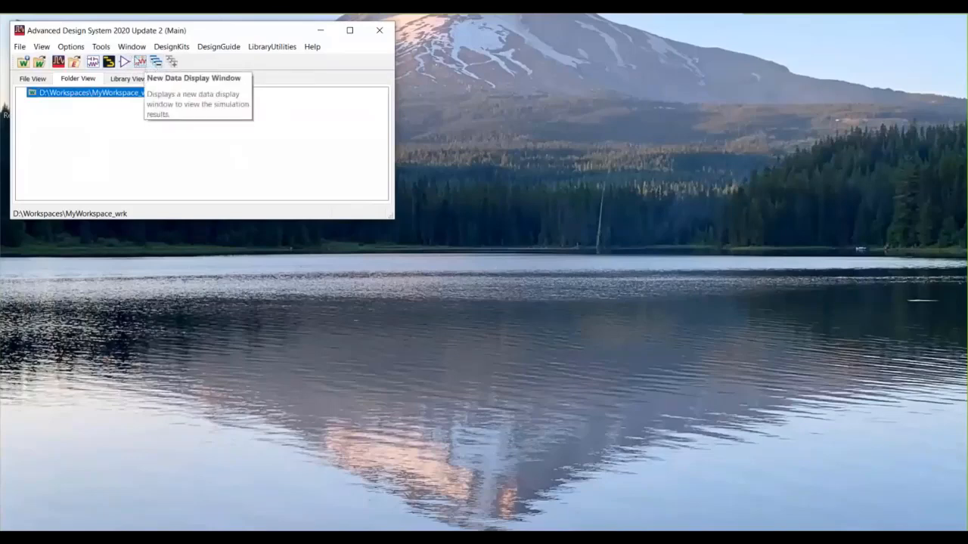
Step: Create a new schematic in MyLibrary_lib with the cell name cell_1
click(93, 62)
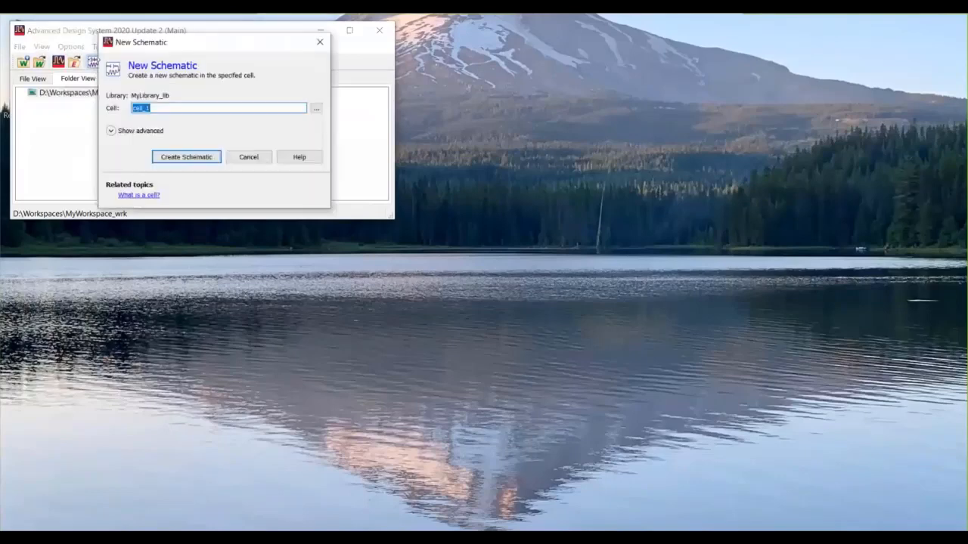
drag(190, 44, 310, 78)
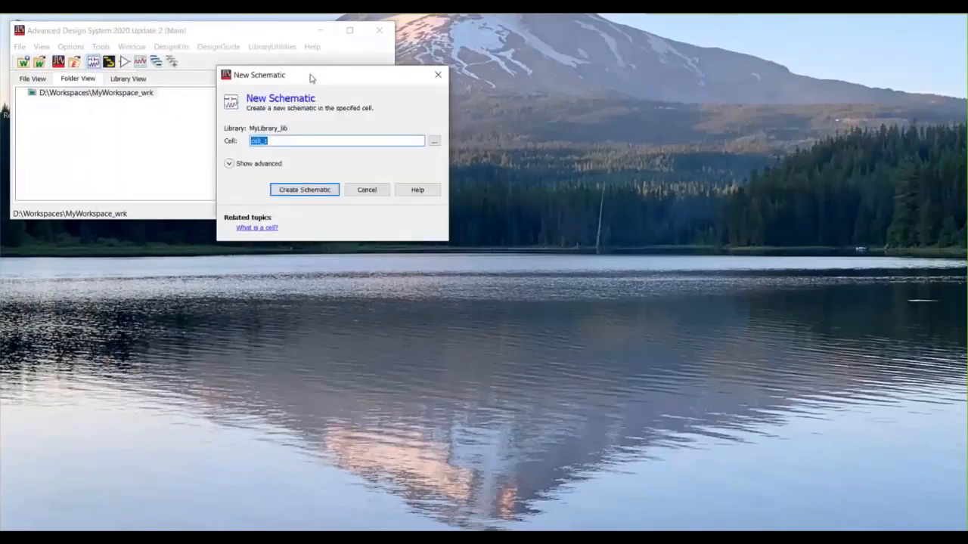
click(281, 142)
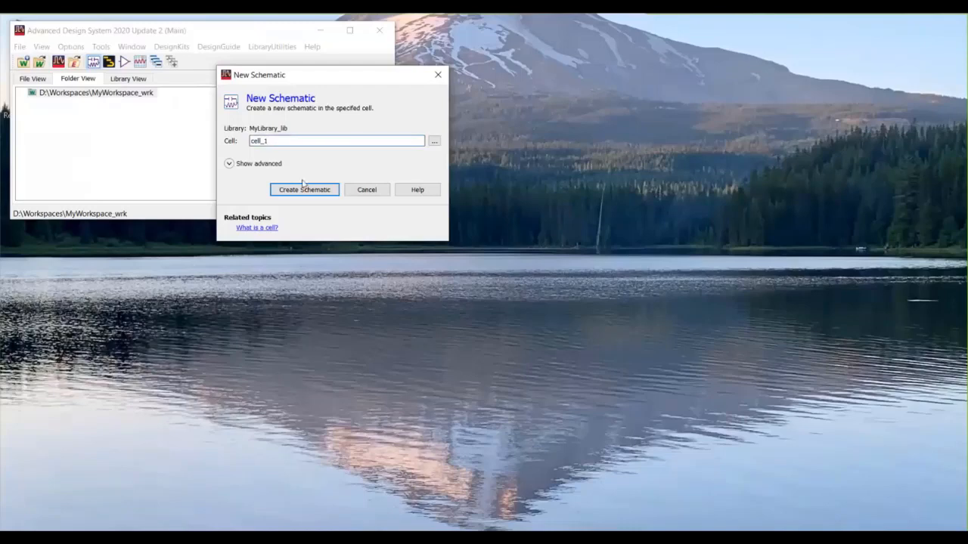
click(303, 190)
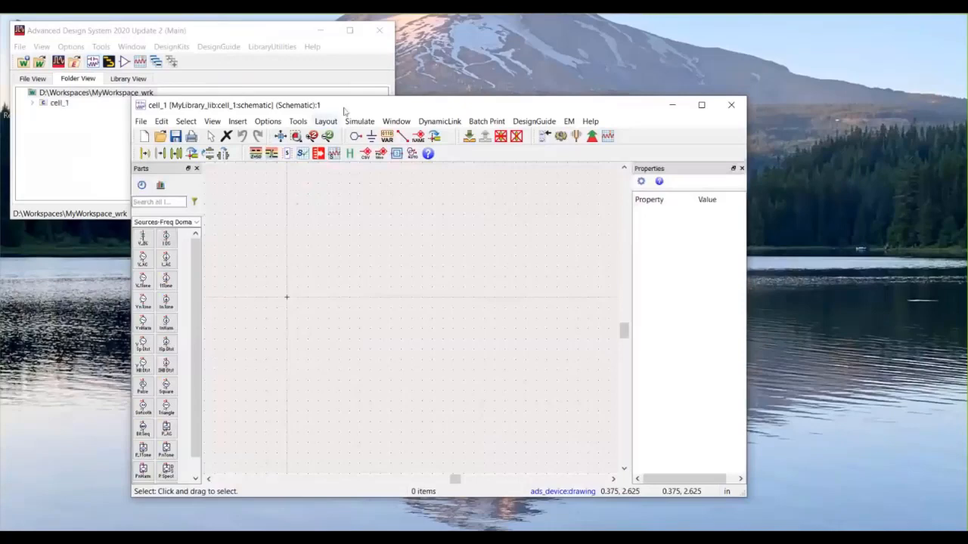
Step: Reposition the cell_1 schematic window to reveal the workspace tree in the main window, and close the schematic
drag(344, 111, 420, 84)
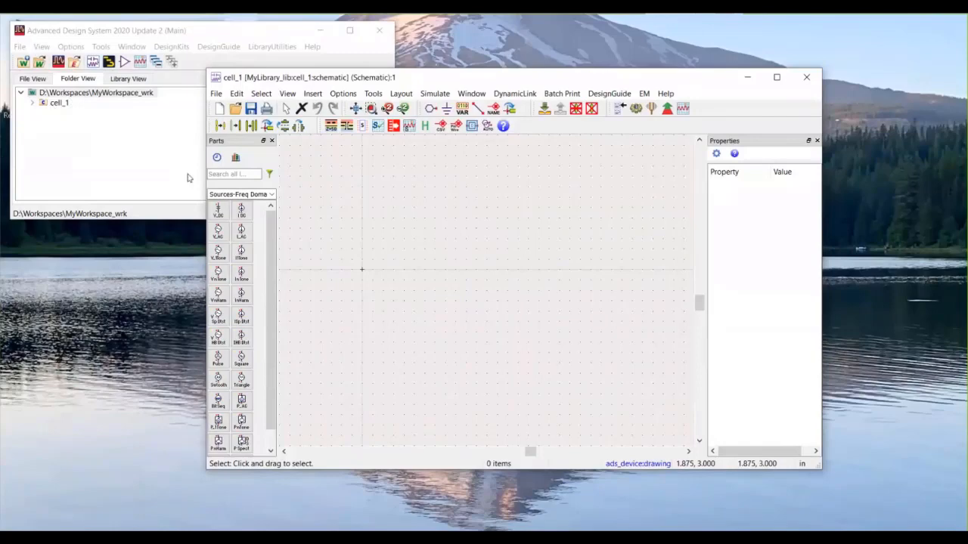
drag(451, 78, 383, 80)
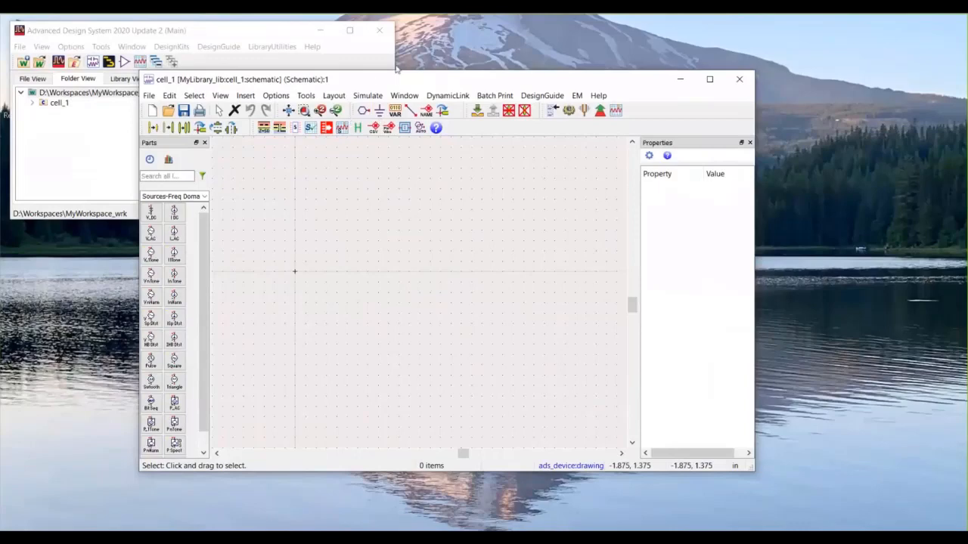
drag(362, 81, 375, 103)
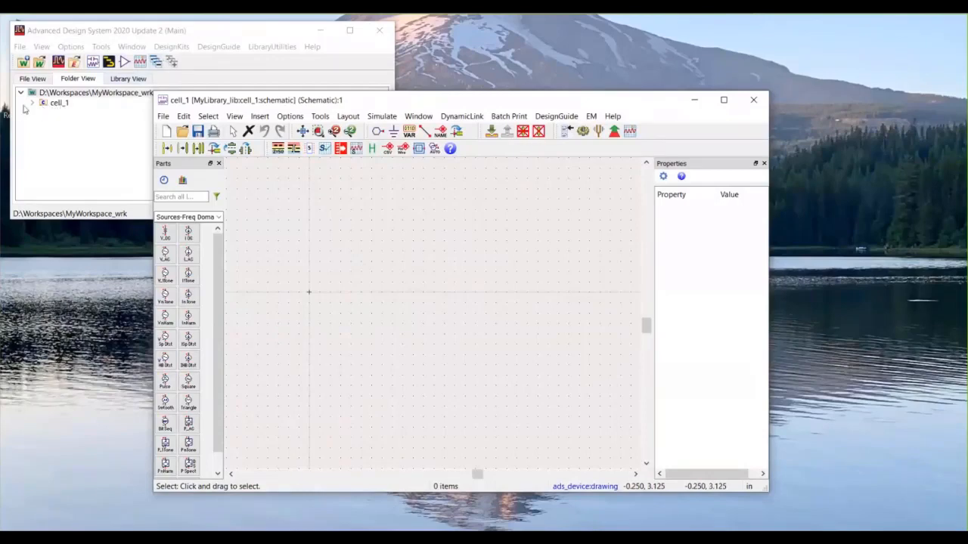
drag(424, 98, 435, 82)
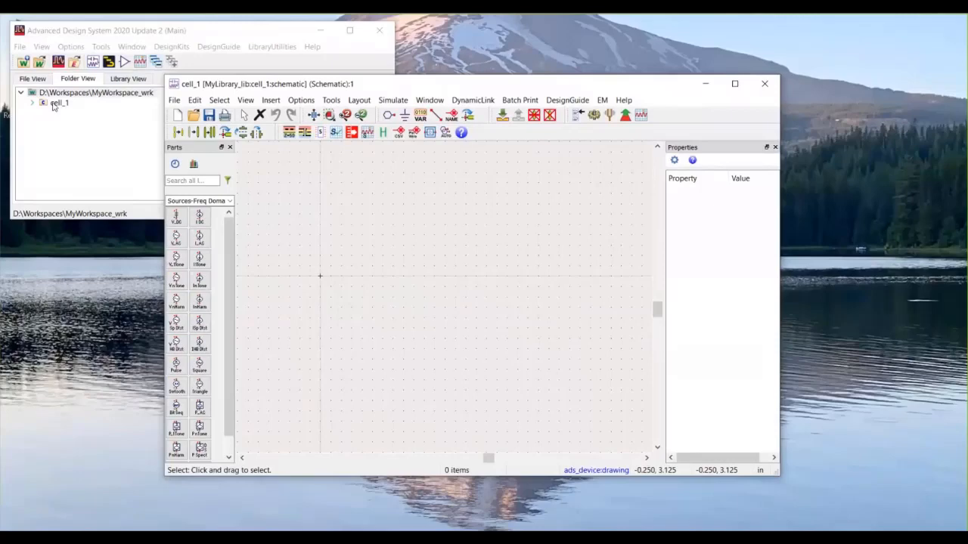
drag(428, 85, 382, 89)
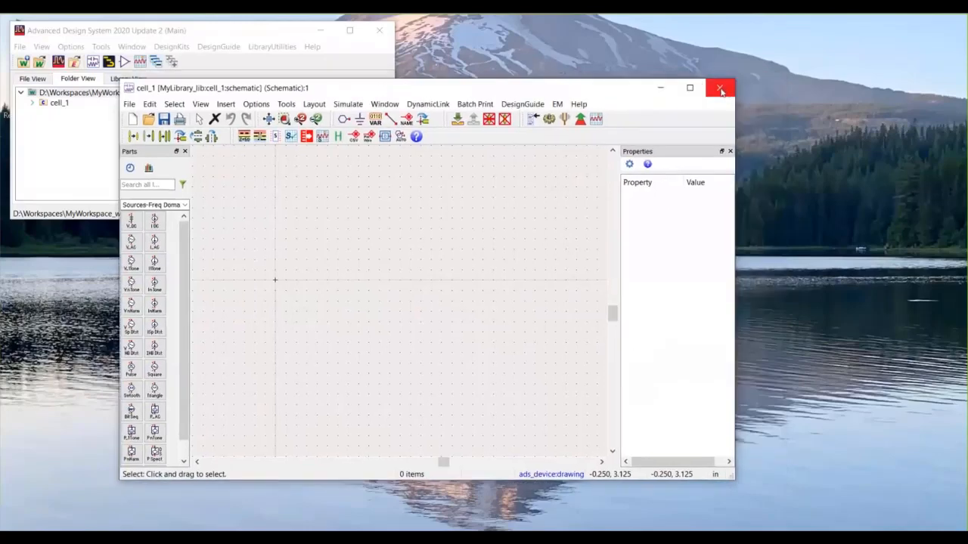
click(720, 90)
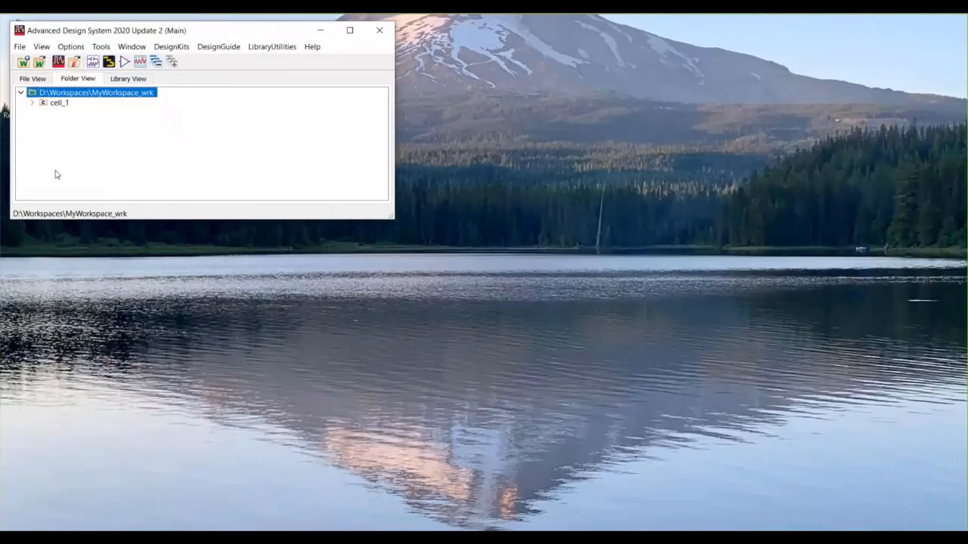
Step: Expand cell_1 in the folder view, reopen its schematic view, and enlarge and reposition the schematic window
click(32, 104)
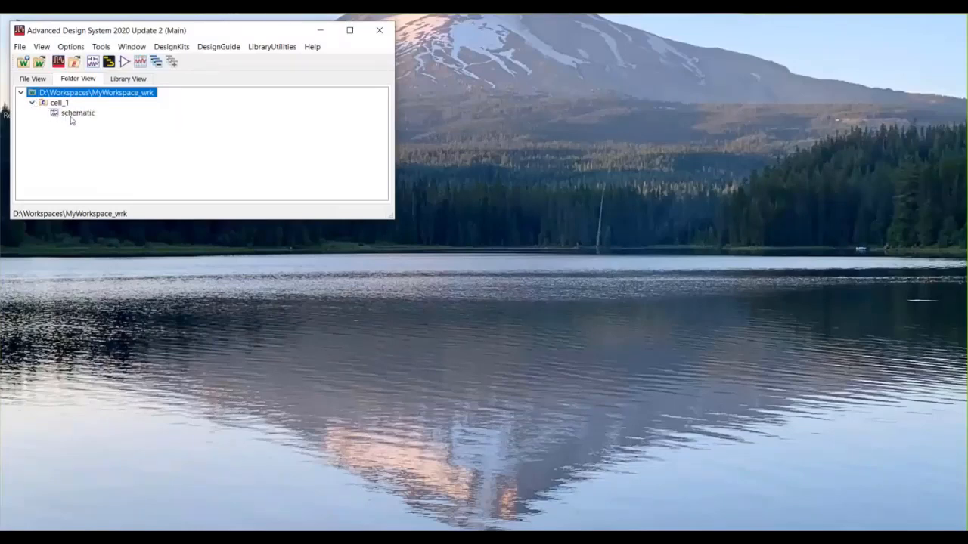
mouse_move(73, 120)
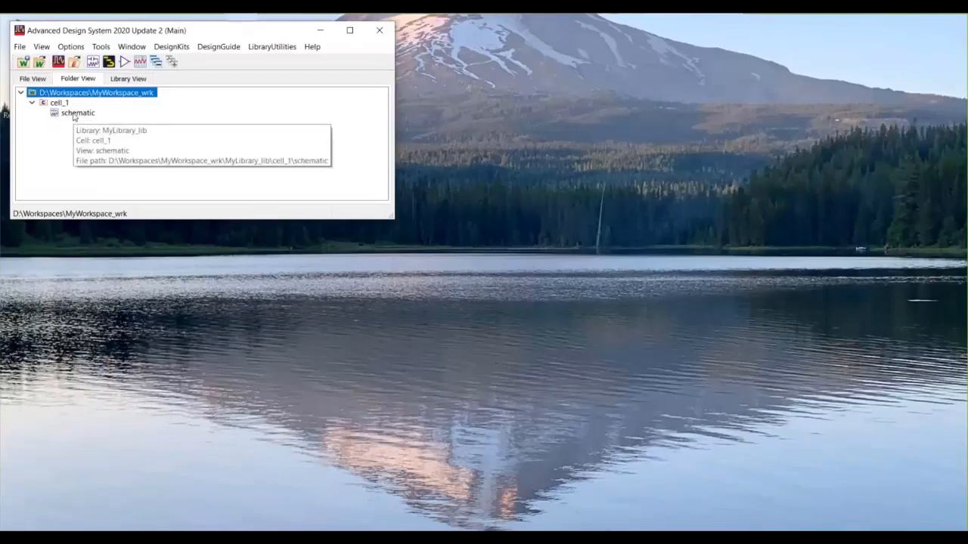
click(69, 115)
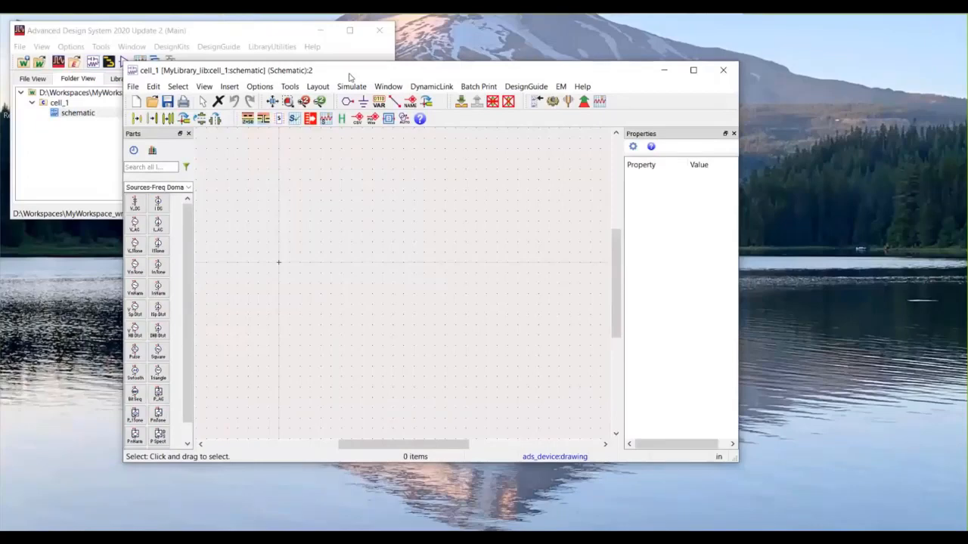
drag(383, 69, 343, 45)
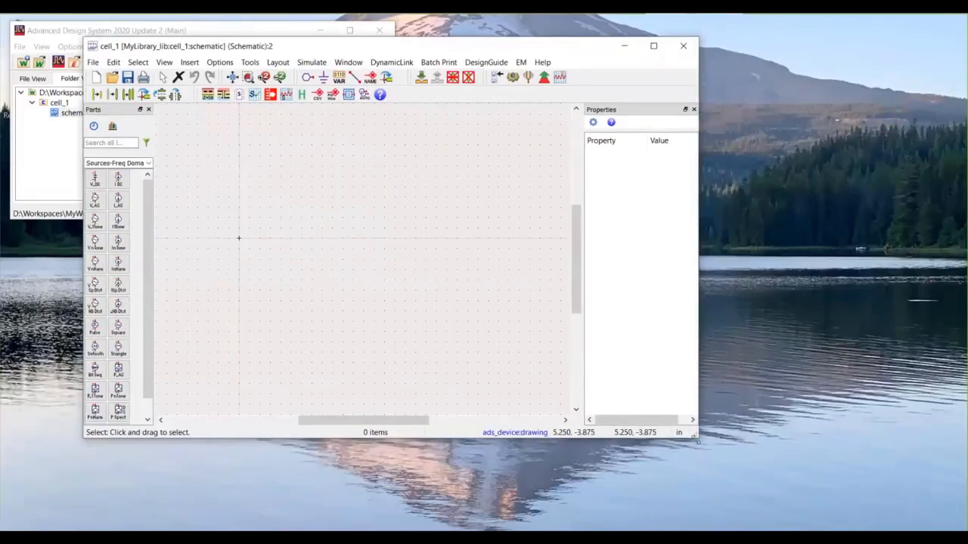
drag(857, 482, 885, 496)
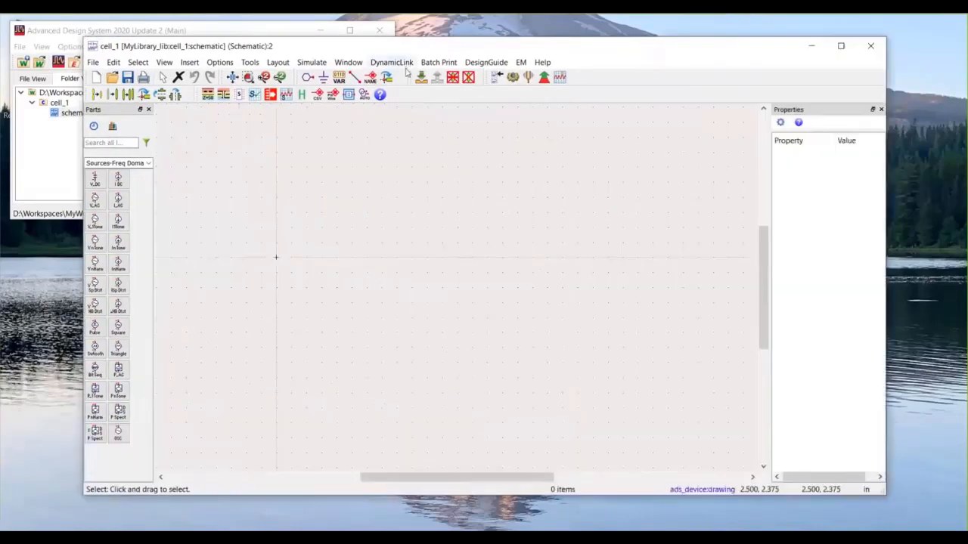
drag(417, 48, 385, 43)
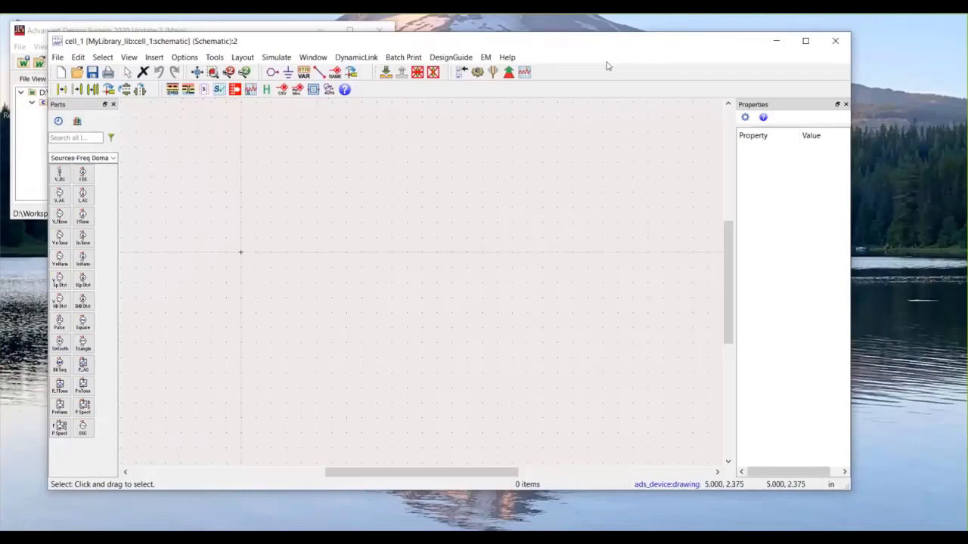
drag(601, 41, 607, 62)
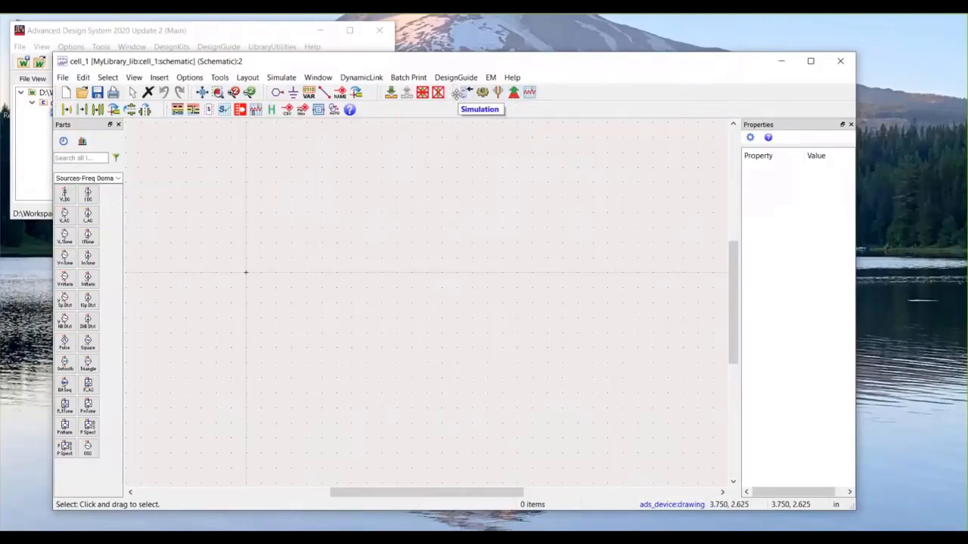
Step: Relocate the Simulation toolbar to the second toolbar row of the schematic window and return it to the first row
drag(449, 92, 488, 92)
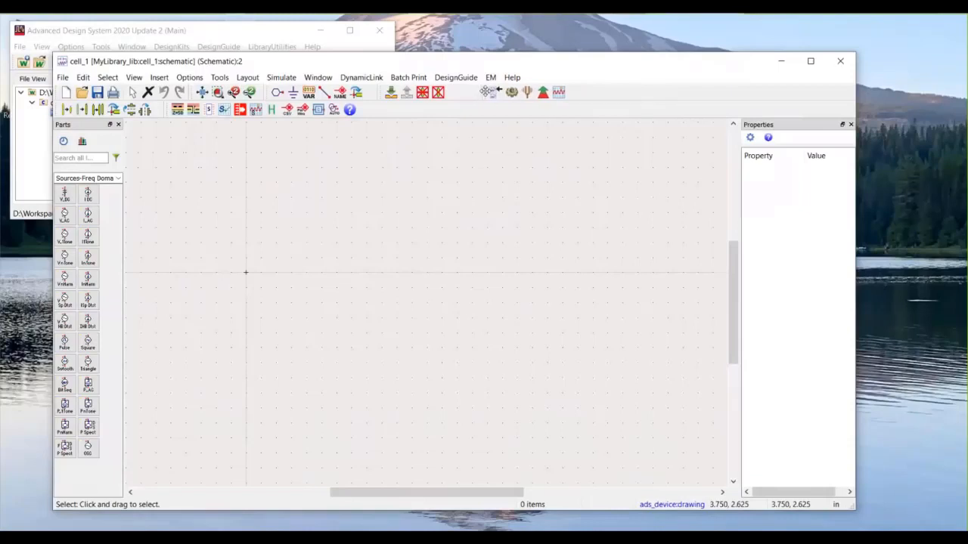
drag(490, 92, 488, 113)
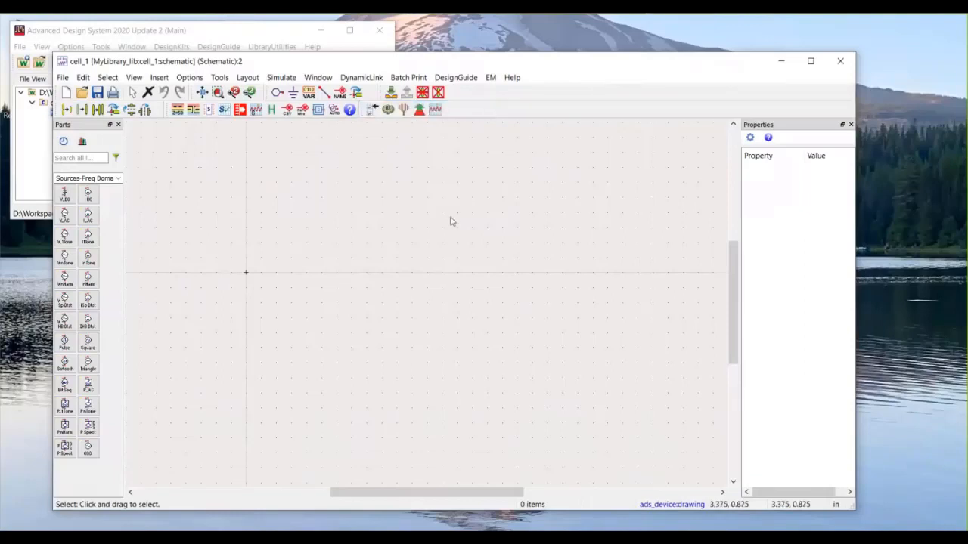
drag(365, 109, 455, 92)
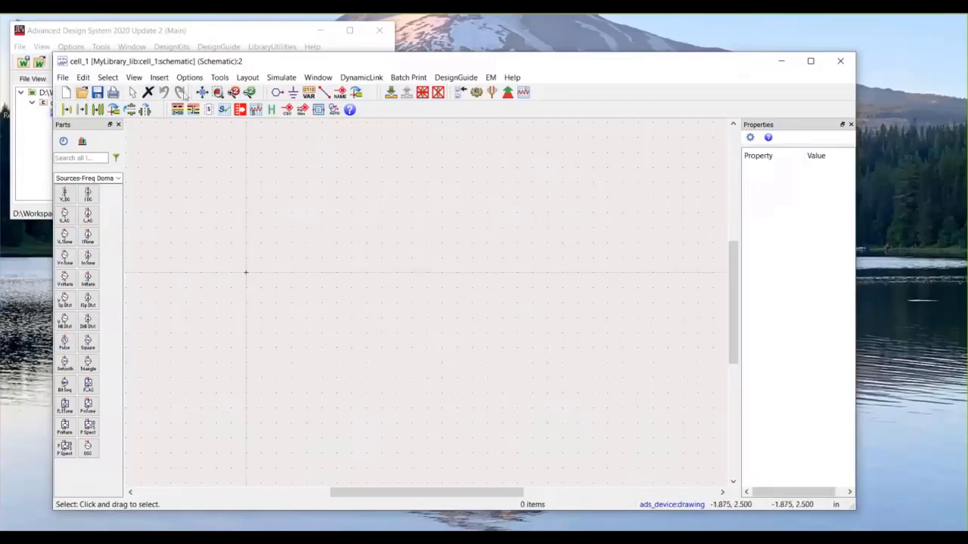
click(82, 78)
mouse_move(121, 219)
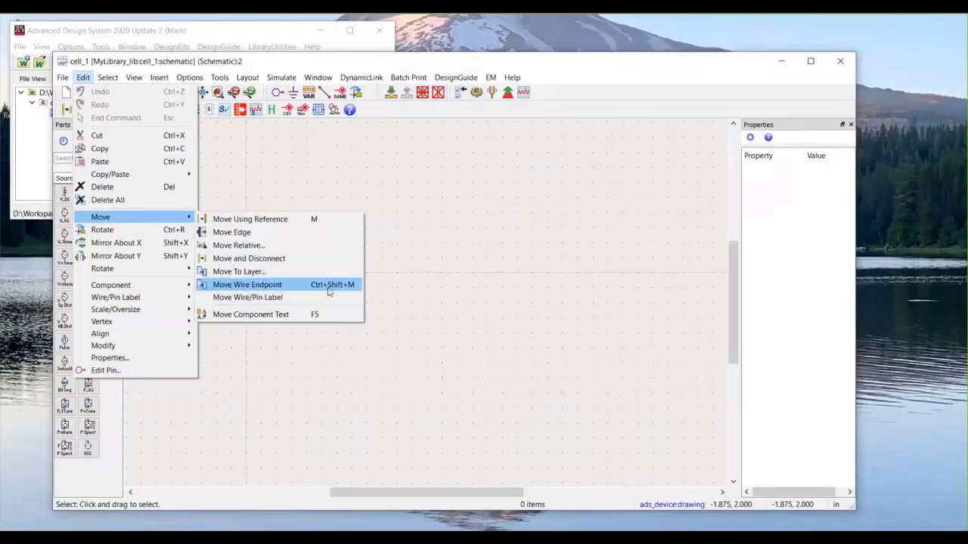
click(244, 261)
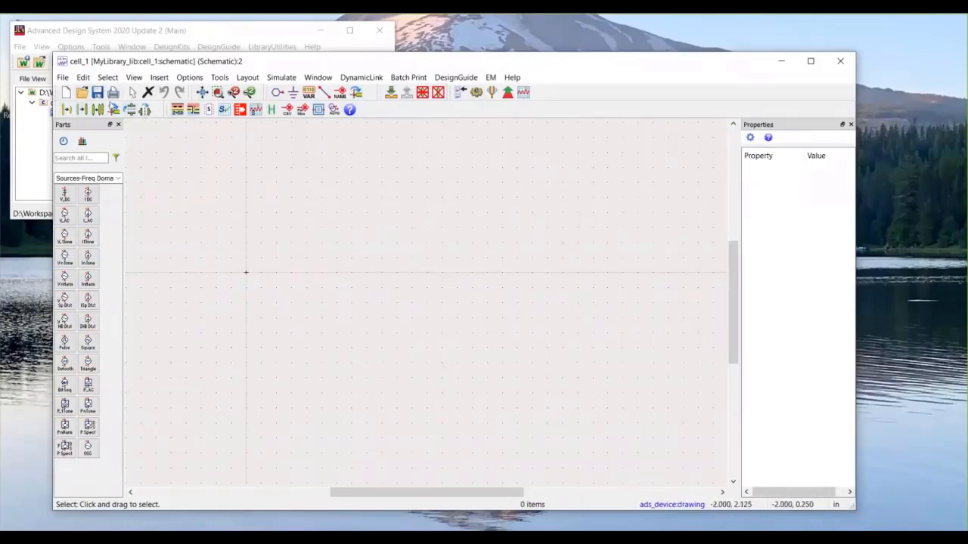
Step: Review the Hot Key, Toolbar and Component Menu/Hot Key settings in the schematic's Hot Key/Toolbar Configuration, and close it without changes
click(189, 79)
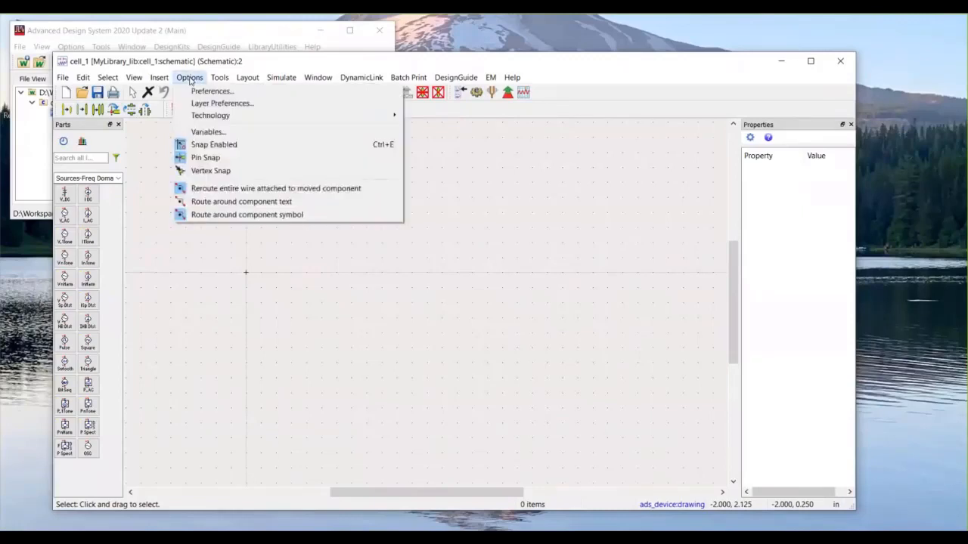
mouse_move(216, 81)
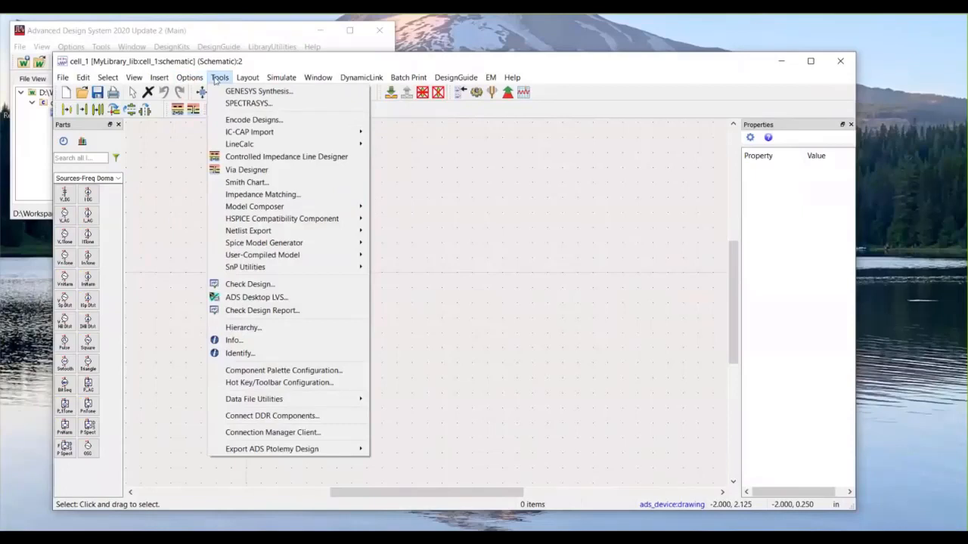
click(278, 383)
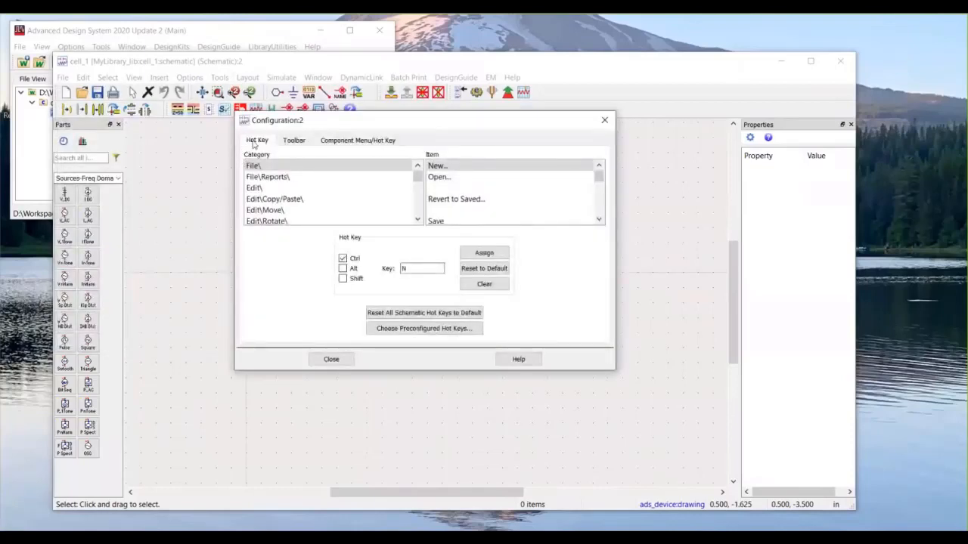
click(292, 141)
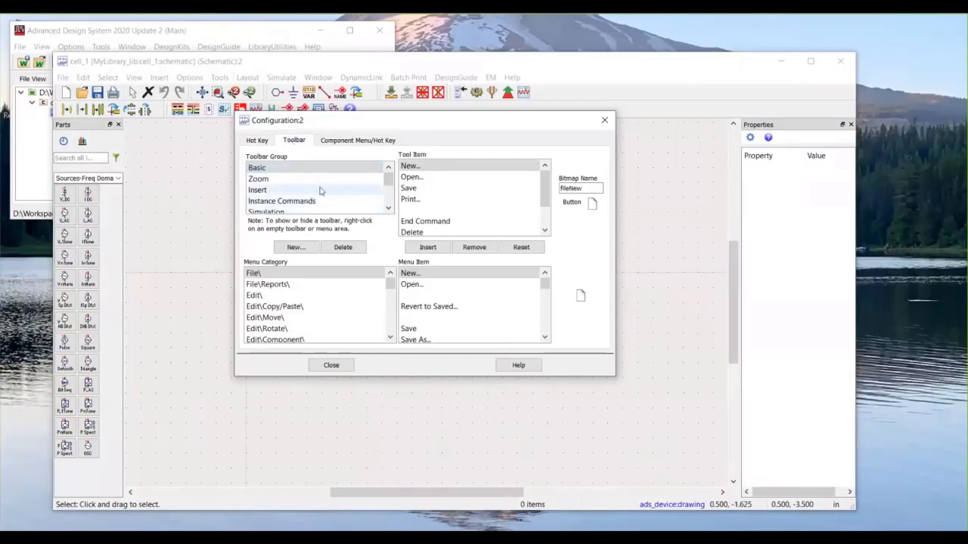
click(352, 143)
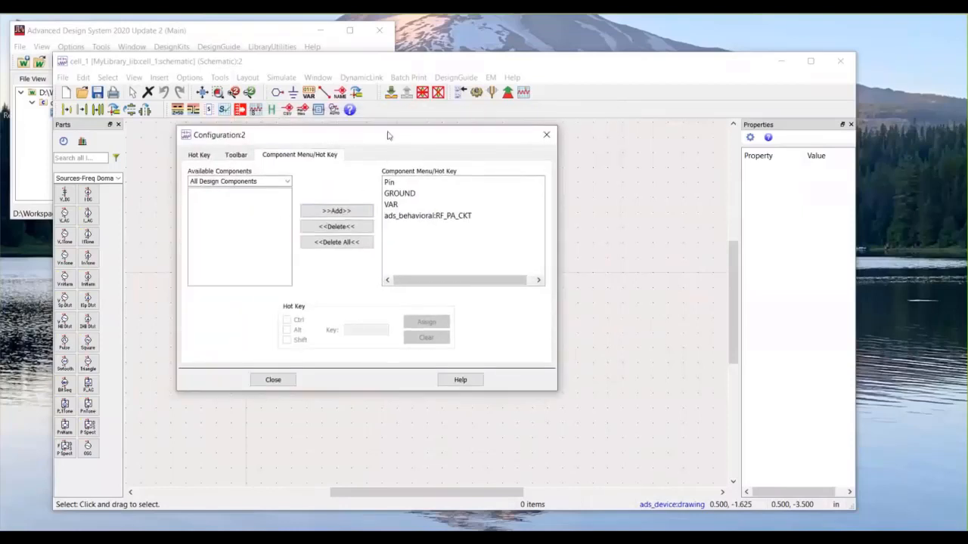
click(568, 140)
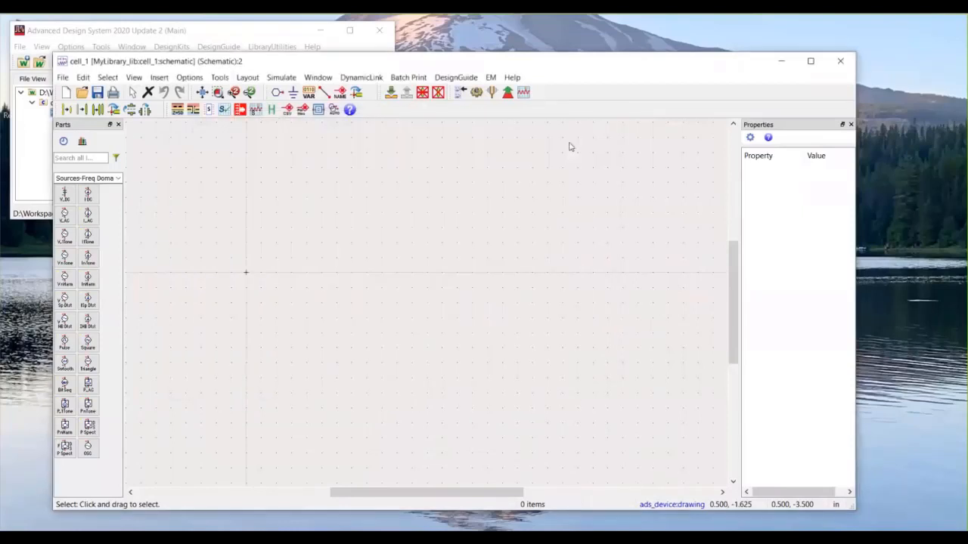
click(220, 78)
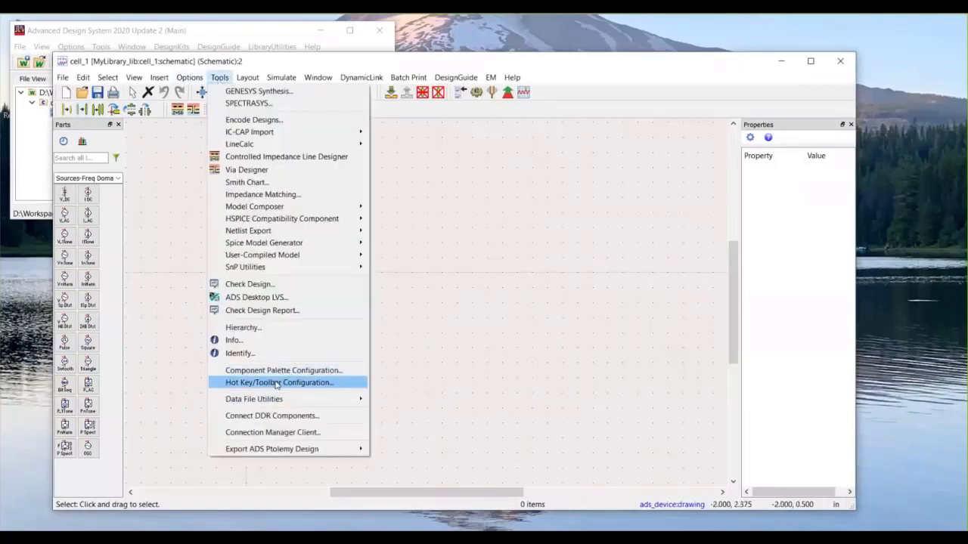
click(169, 249)
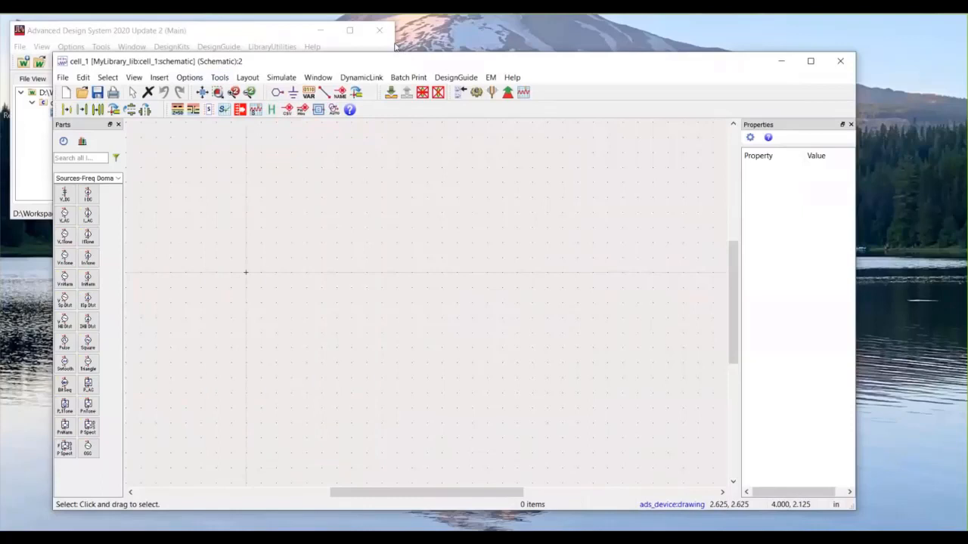
Step: Hide the HSD toolbar in the schematic window, show it again, and review which other toolbars and panes can be displayed
drag(409, 62, 395, 48)
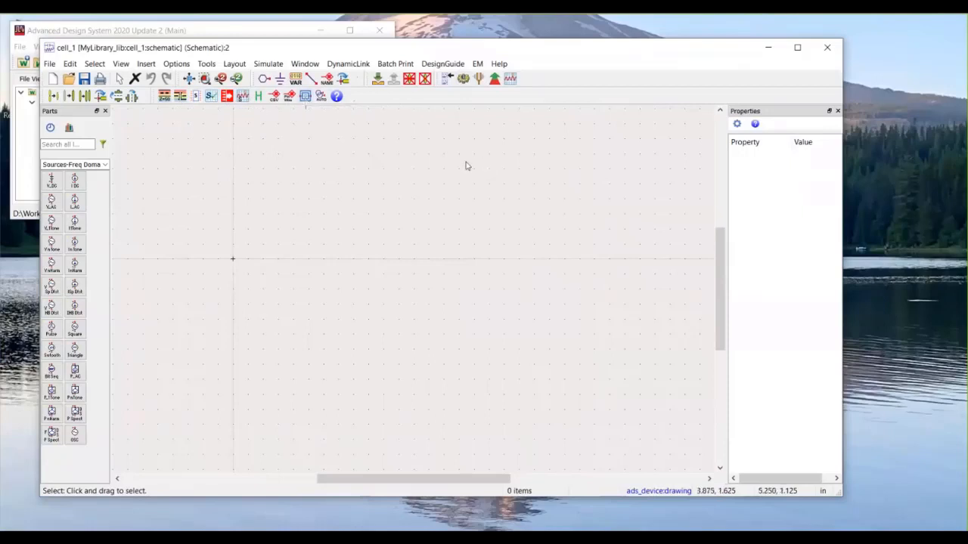
right_click(472, 97)
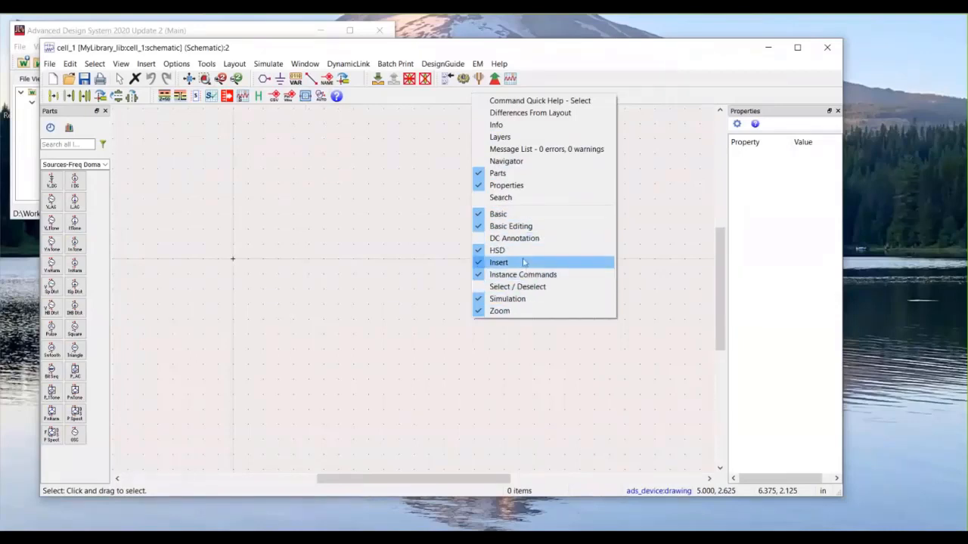
click(481, 256)
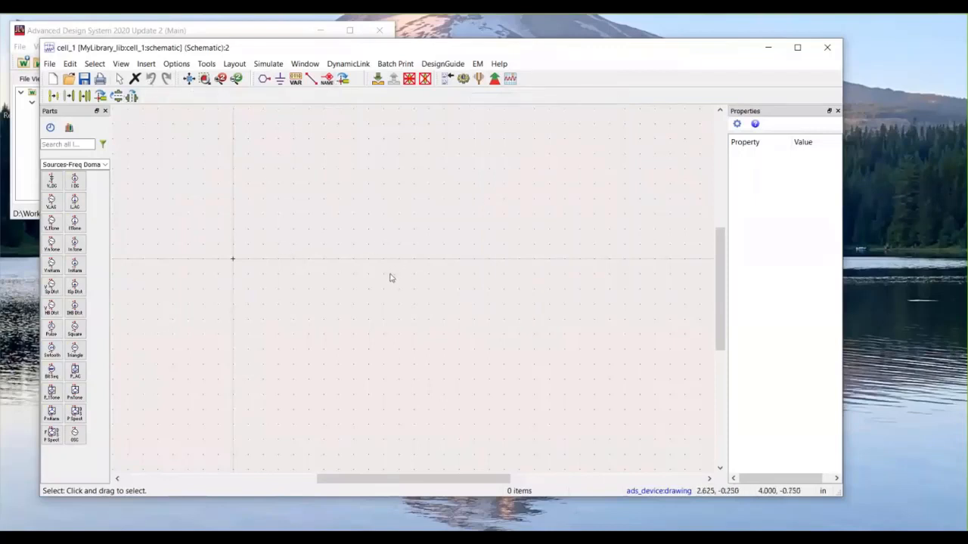
right_click(441, 97)
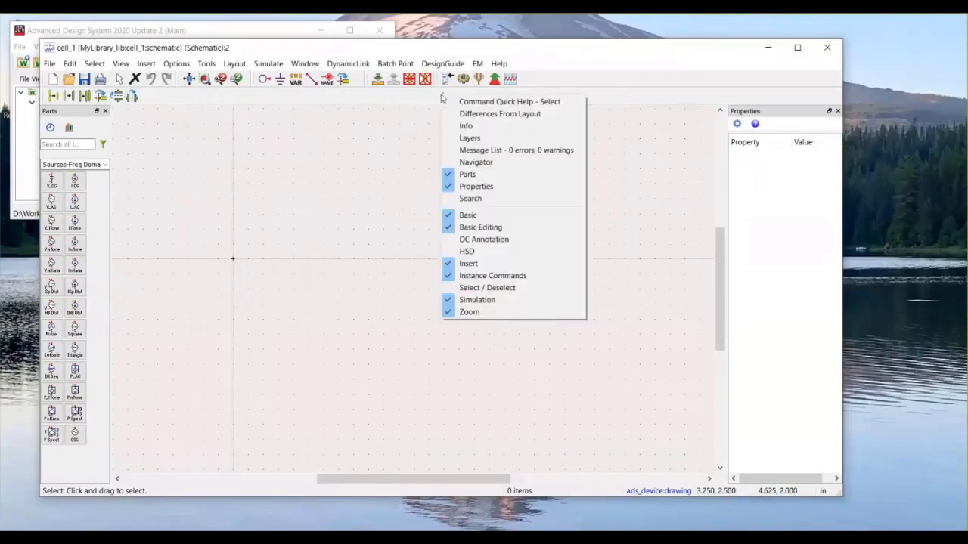
click(479, 254)
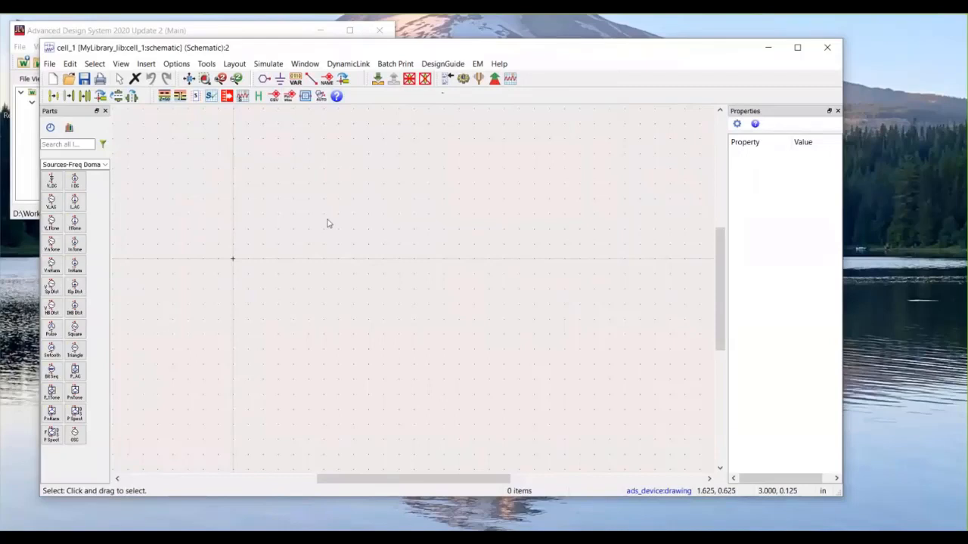
right_click(535, 99)
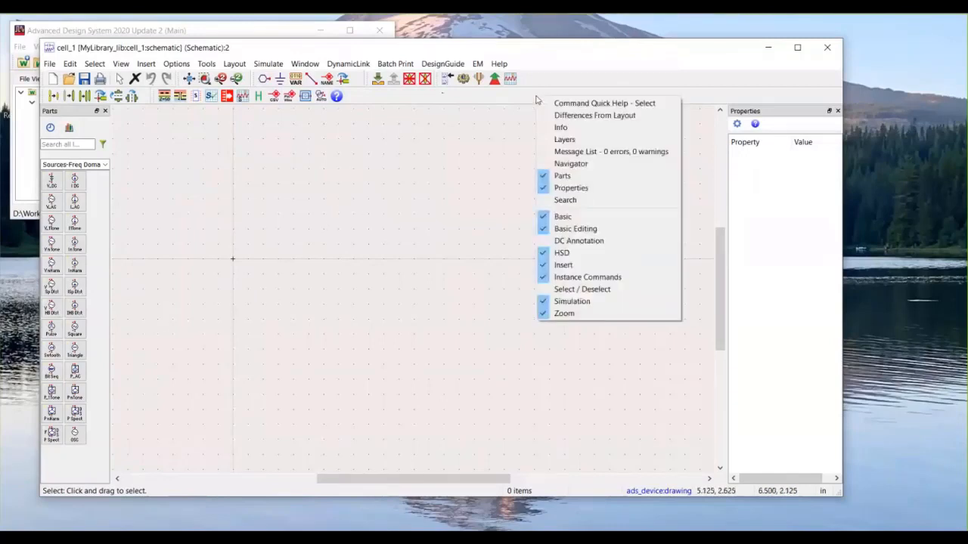
click(492, 97)
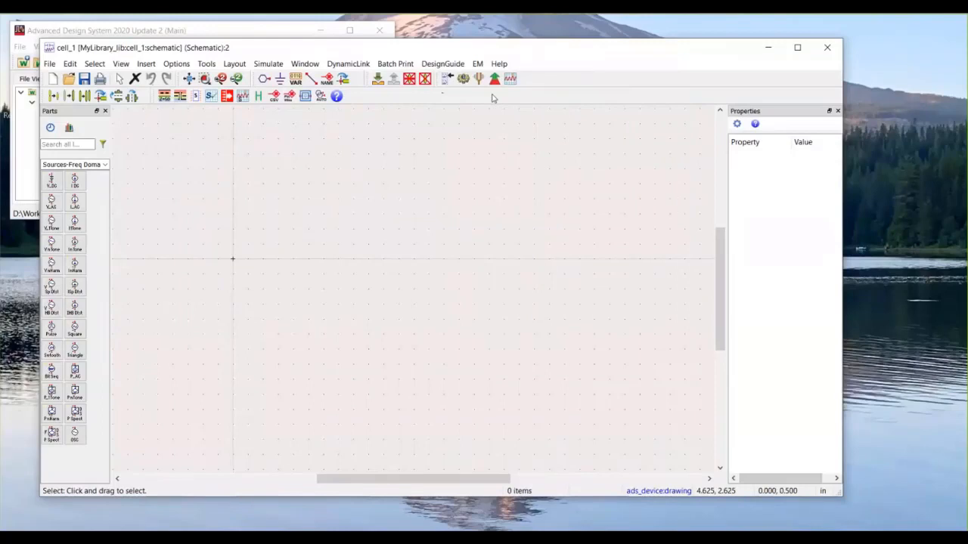
right_click(493, 97)
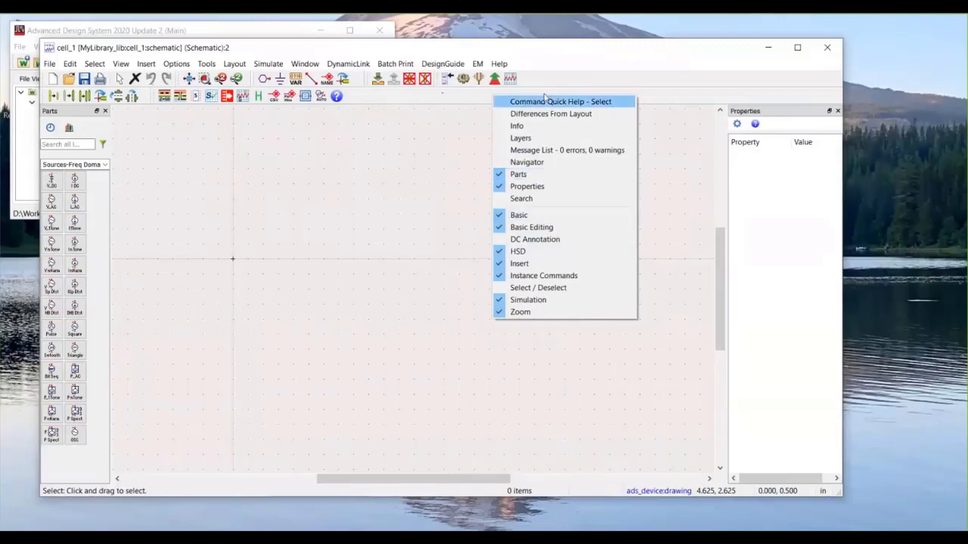
click(370, 202)
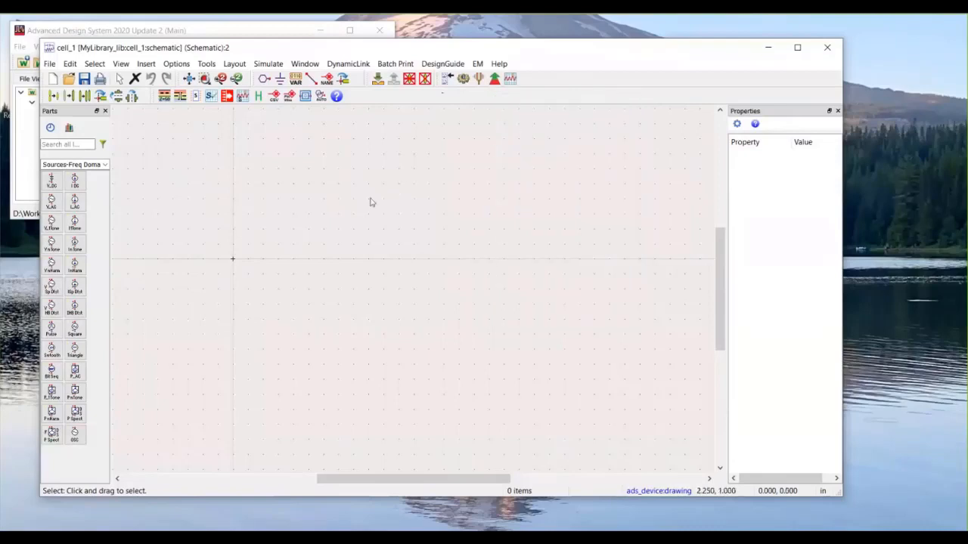
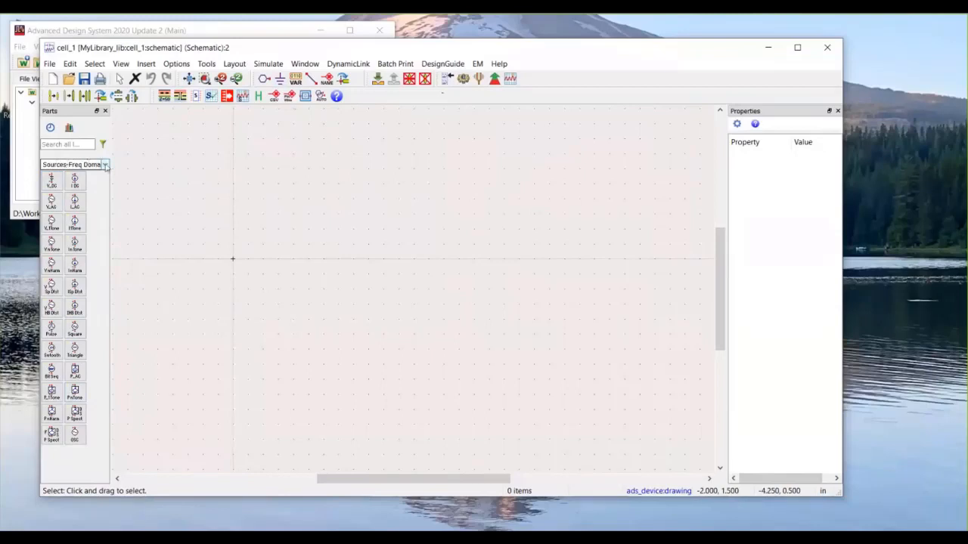
Step: Review which component palettes are marked as favorites in the Favorite Component Palettes settings, and cancel without changes
click(105, 164)
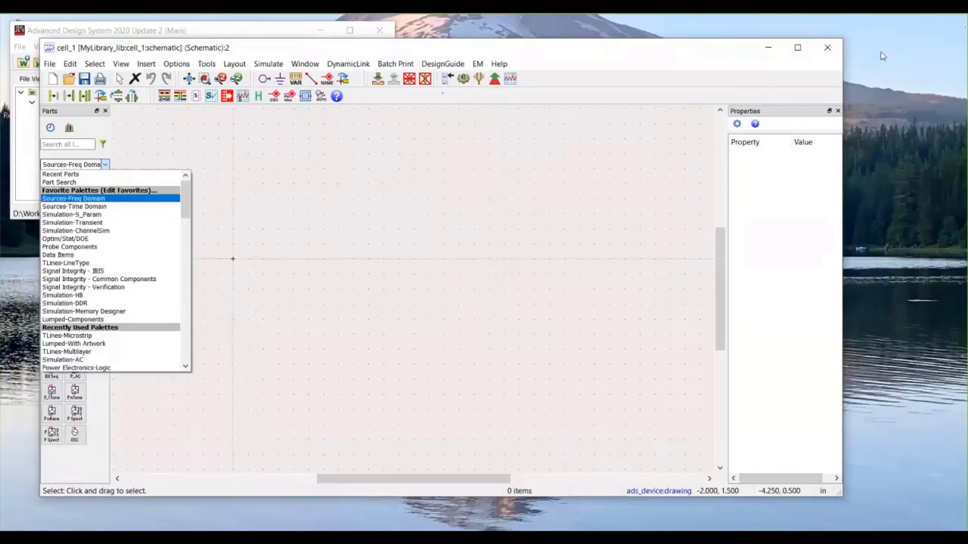
mouse_move(186, 213)
mouse_down()
mouse_move(185, 357)
mouse_move(184, 198)
mouse_up()
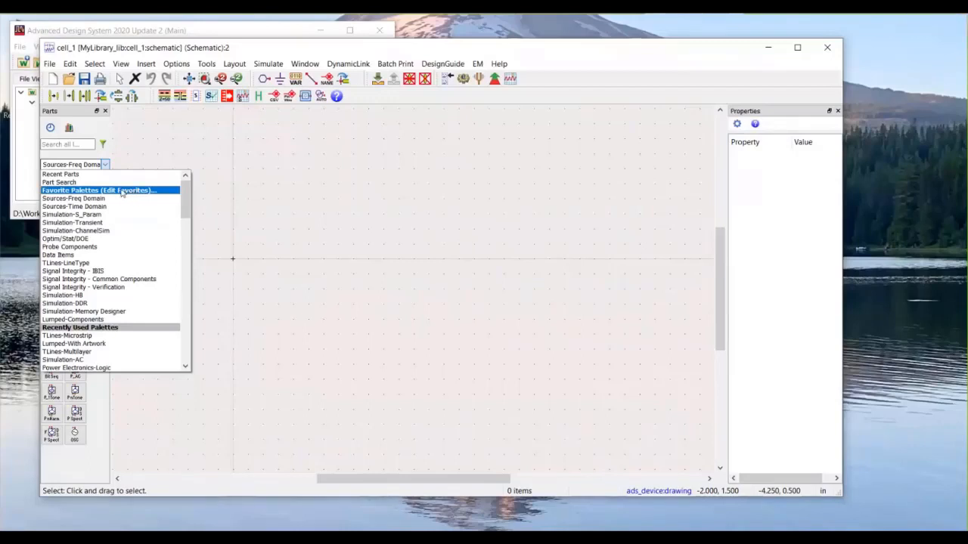
click(121, 192)
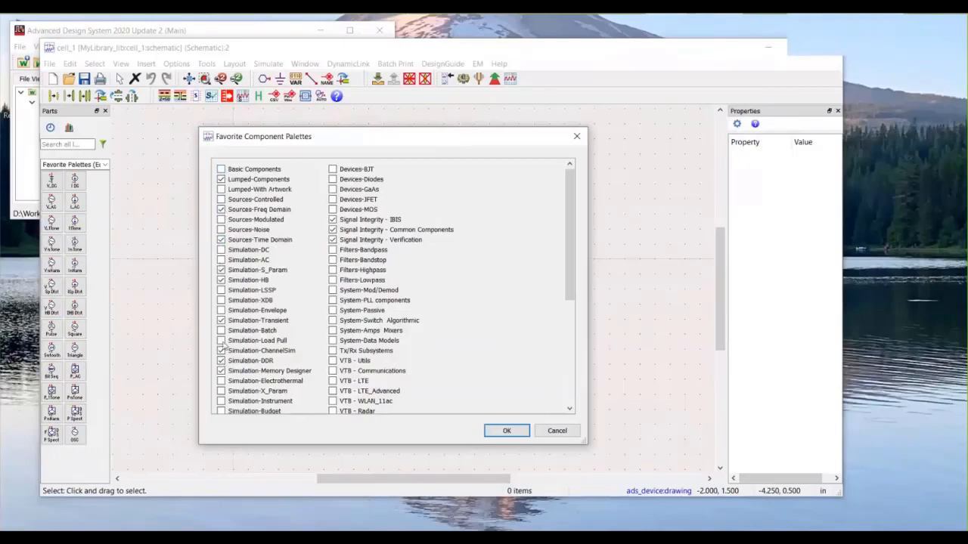
click(555, 430)
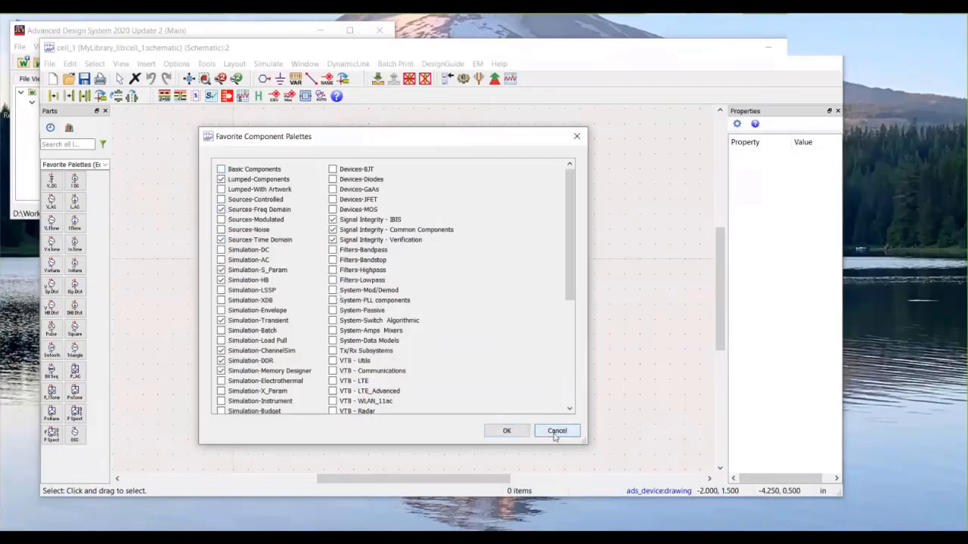
Step: Review the component palettes listed under Favorite Palettes and Recently Used Palettes in the schematic's parts list
click(106, 164)
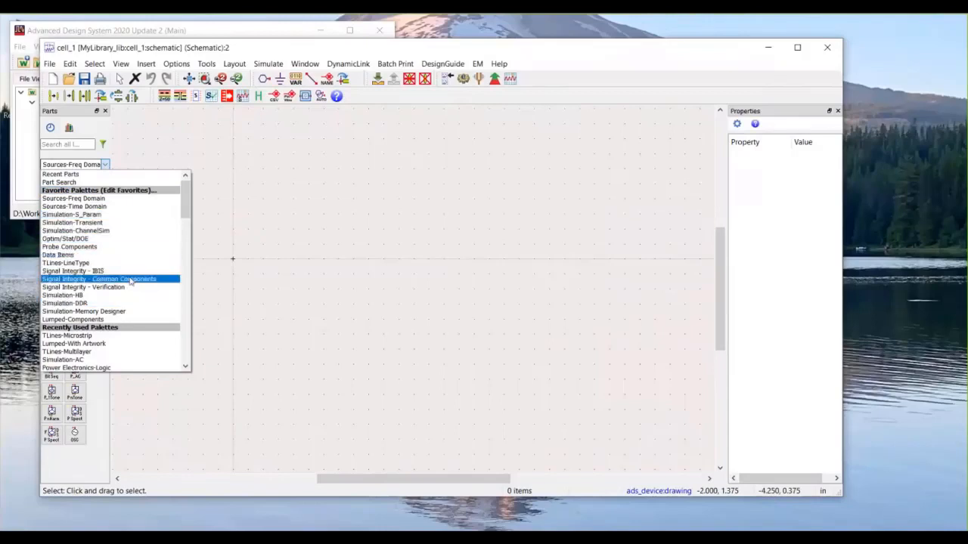
mouse_move(185, 199)
mouse_down()
mouse_move(191, 354)
mouse_move(187, 199)
mouse_up()
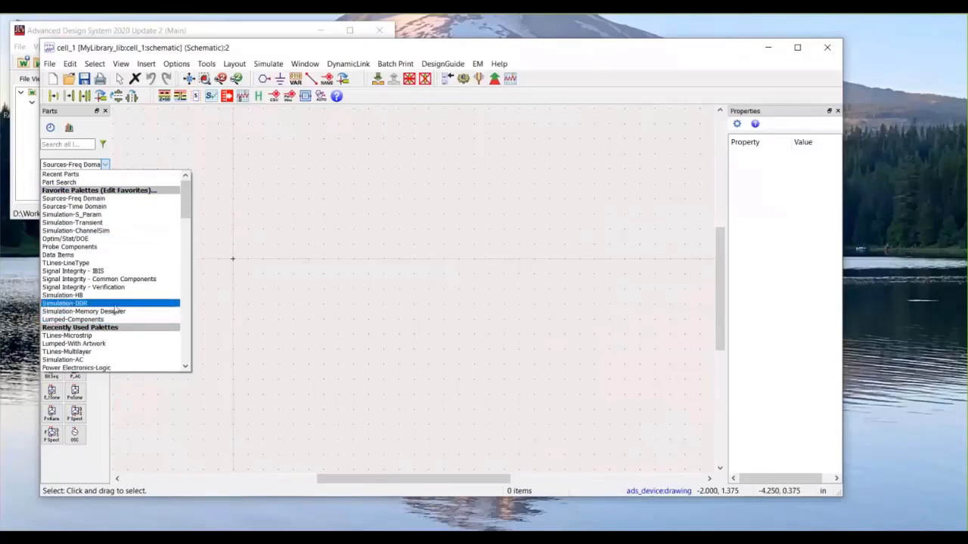
scroll(111, 300, down, 5)
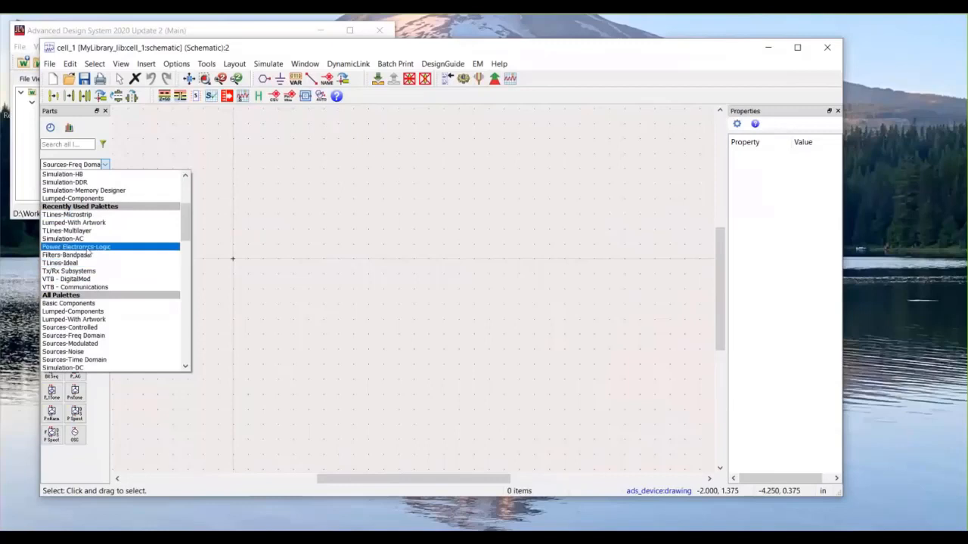
key(Down)
key(Down)
key(Down)
key(Down)
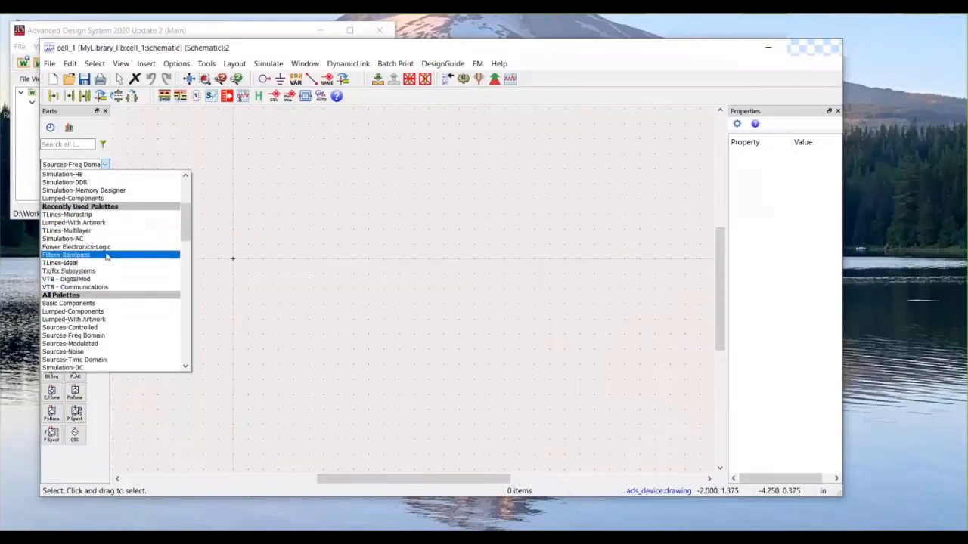
Step: Examine the source and simulation palettes offered under All Palettes for the schematic's parts
scroll(112, 261, down, 4)
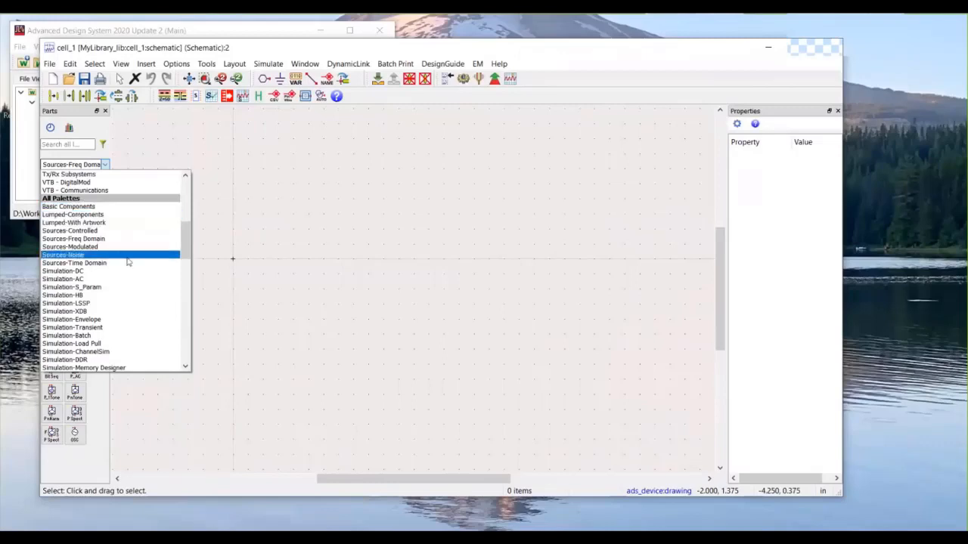
scroll(123, 260, down, 12)
scroll(127, 262, down, 10)
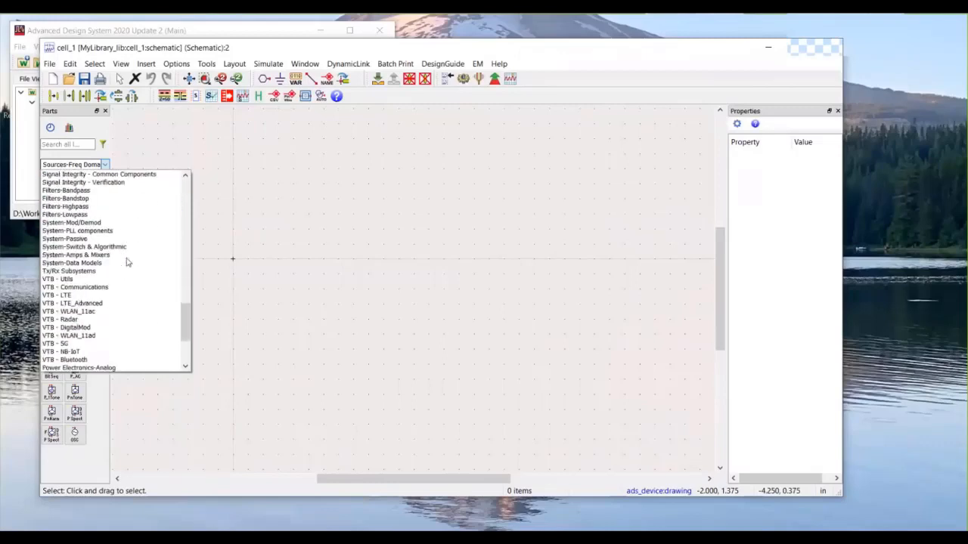
scroll(127, 263, up, 7)
scroll(126, 264, up, 9)
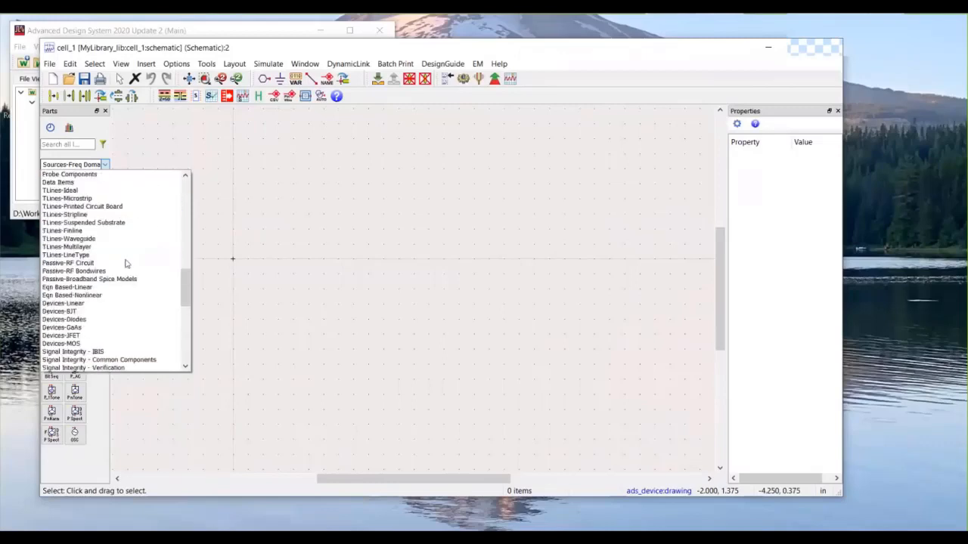
scroll(127, 263, up, 6)
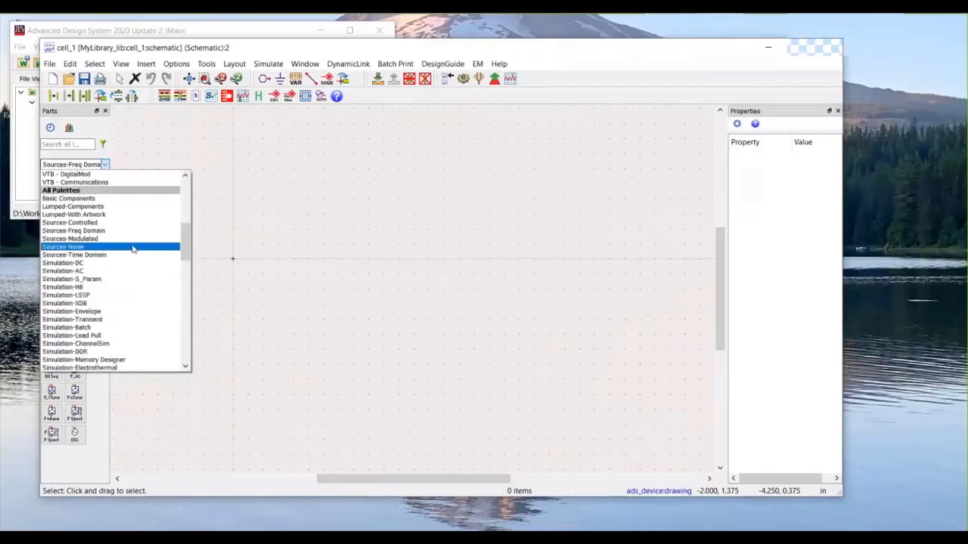
scroll(132, 248, down, 2)
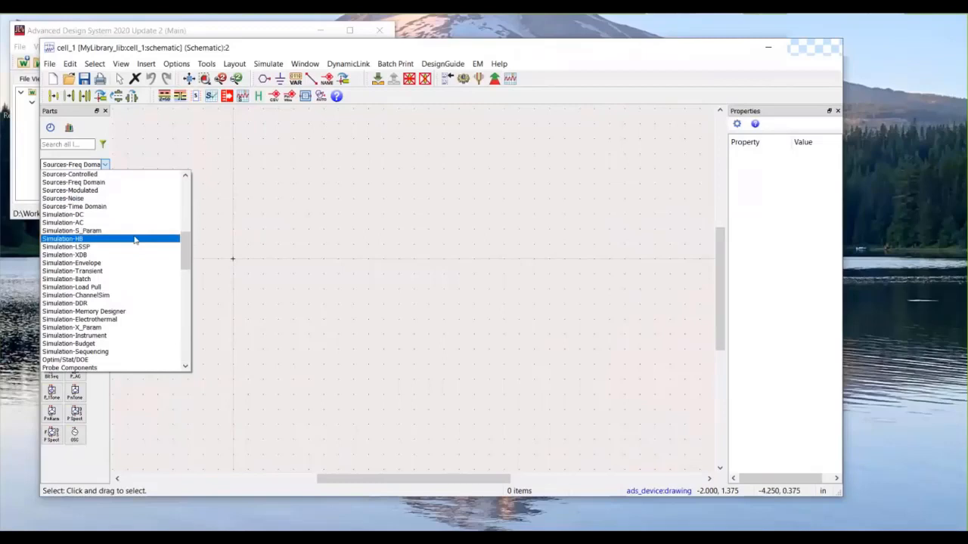
scroll(134, 239, up, 1)
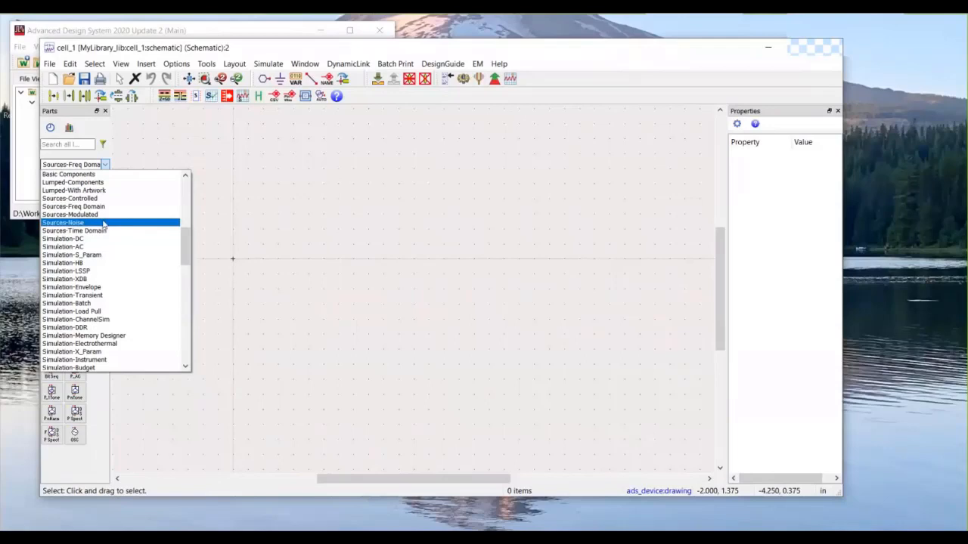
scroll(121, 258, down, 2)
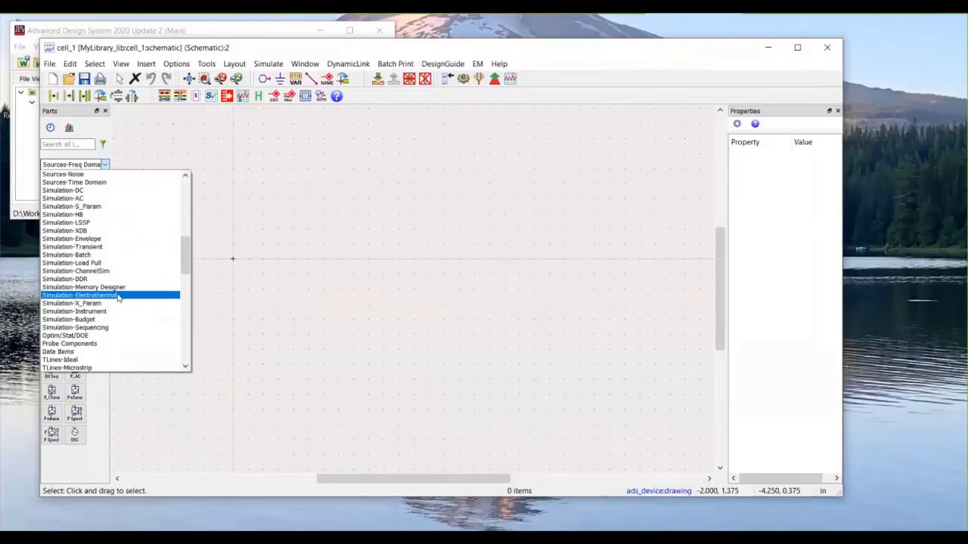
Step: Examine the transmission-line, passive, device, signal integrity and filter palettes further down All Palettes
scroll(117, 297, down, 5)
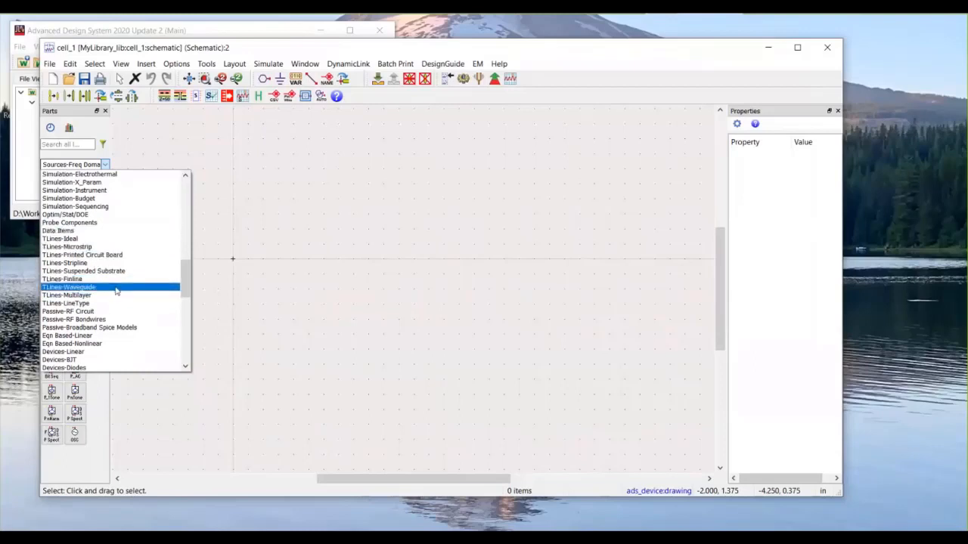
scroll(117, 291, down, 3)
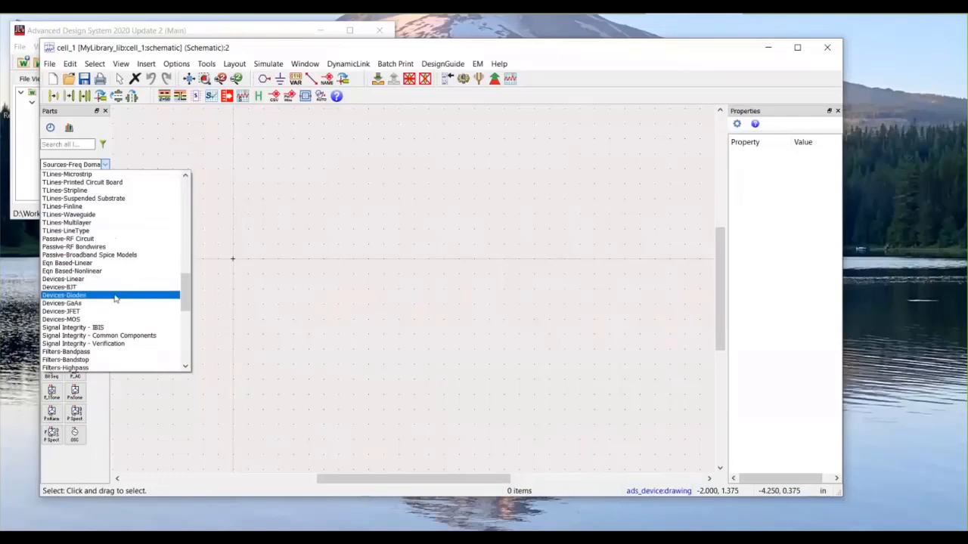
scroll(115, 299, down, 1)
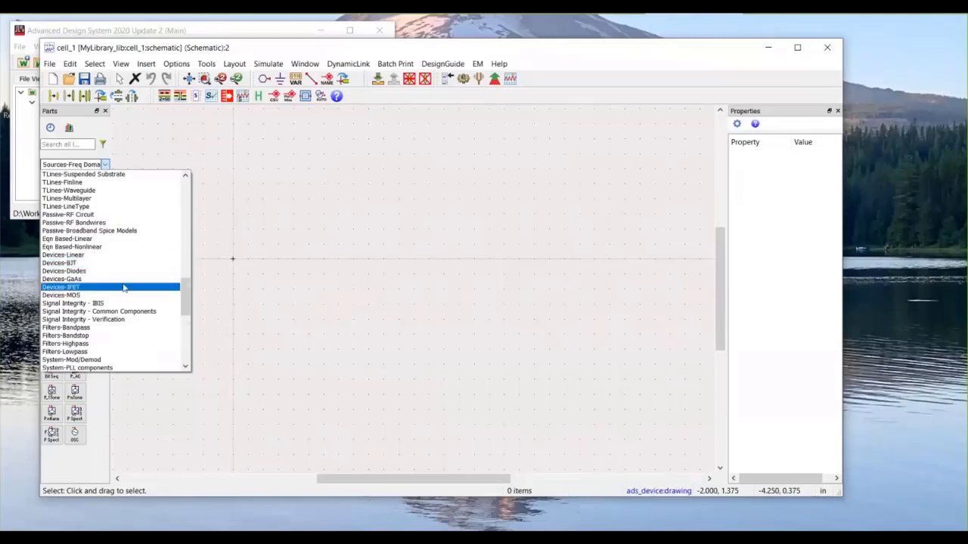
scroll(124, 287, down, 14)
scroll(124, 288, up, 20)
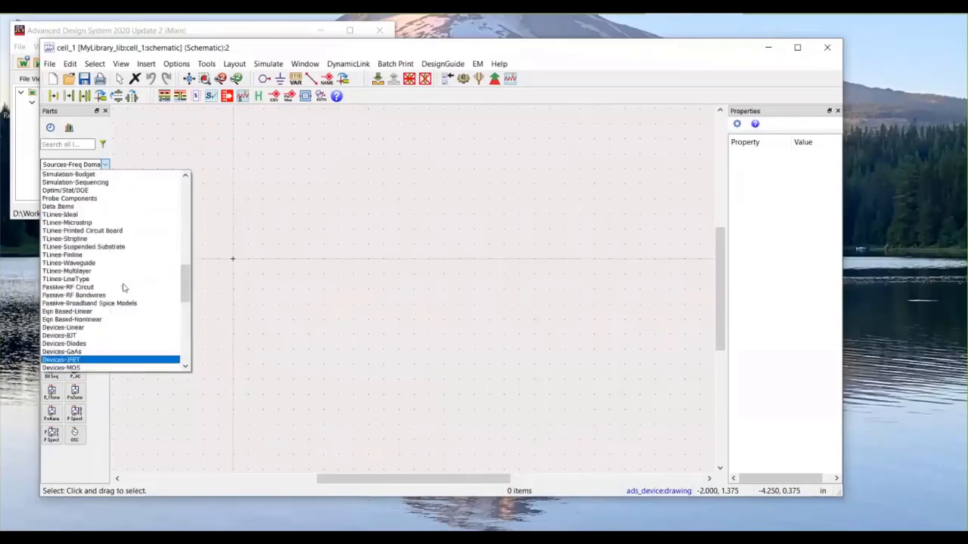
scroll(125, 288, up, 5)
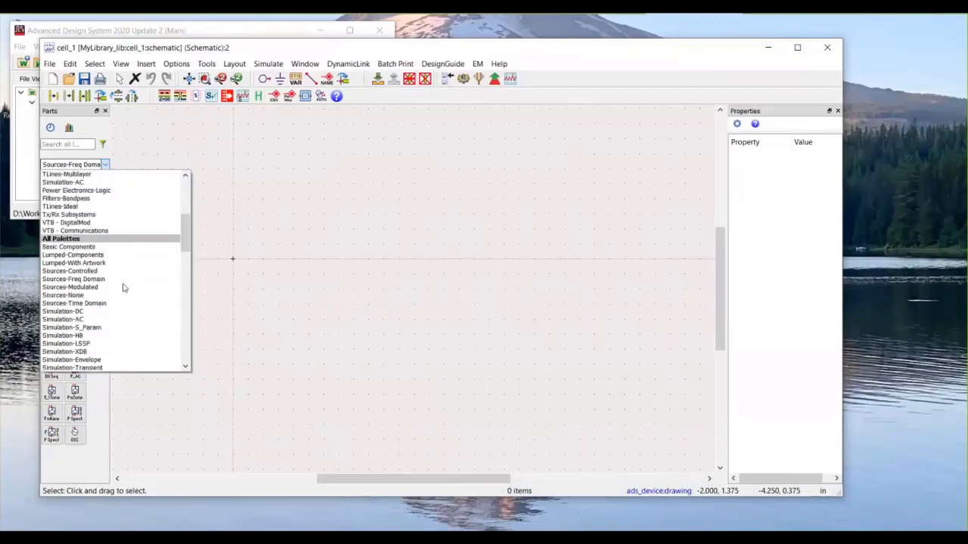
scroll(124, 287, down, 10)
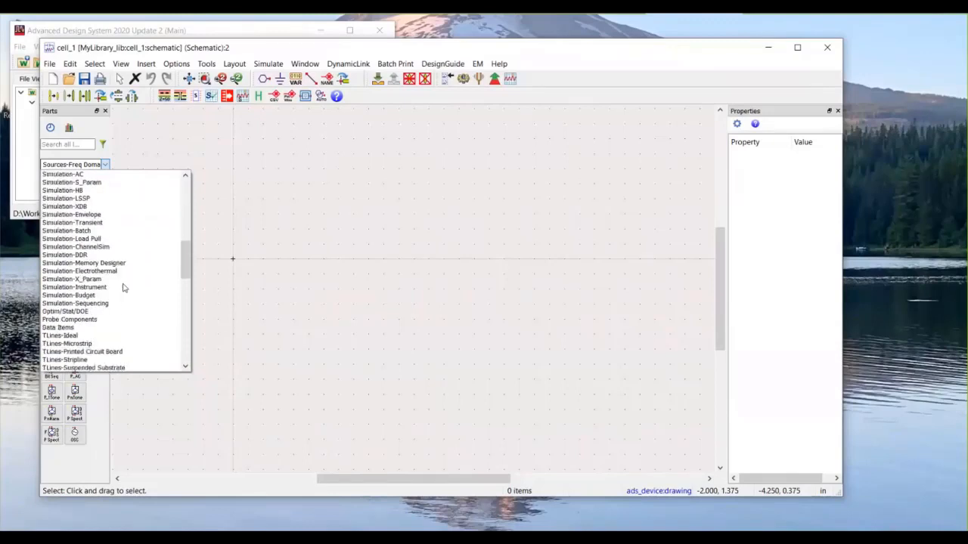
scroll(123, 287, down, 1)
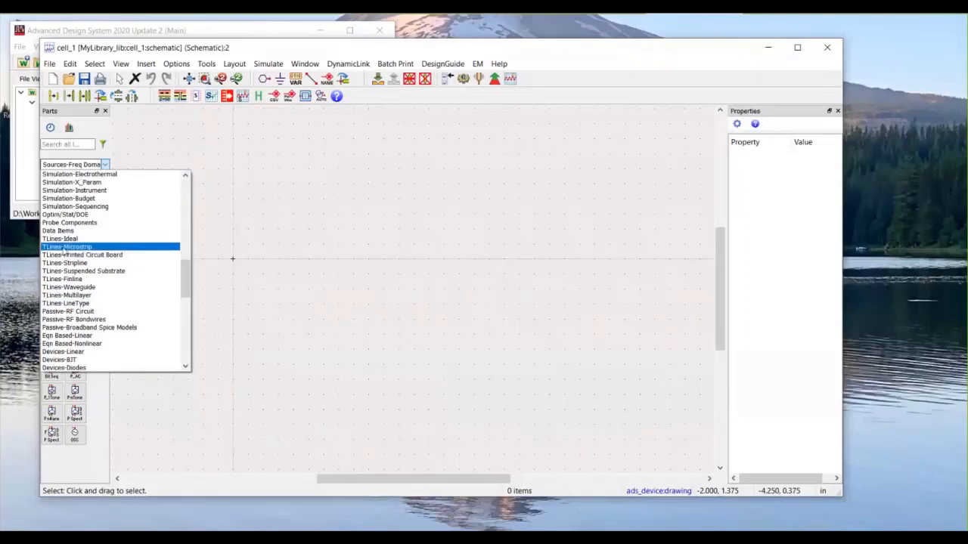
Step: Switch the parts to the TLines-Microstrip palette and look through its microstrip components, including MLIN
click(73, 247)
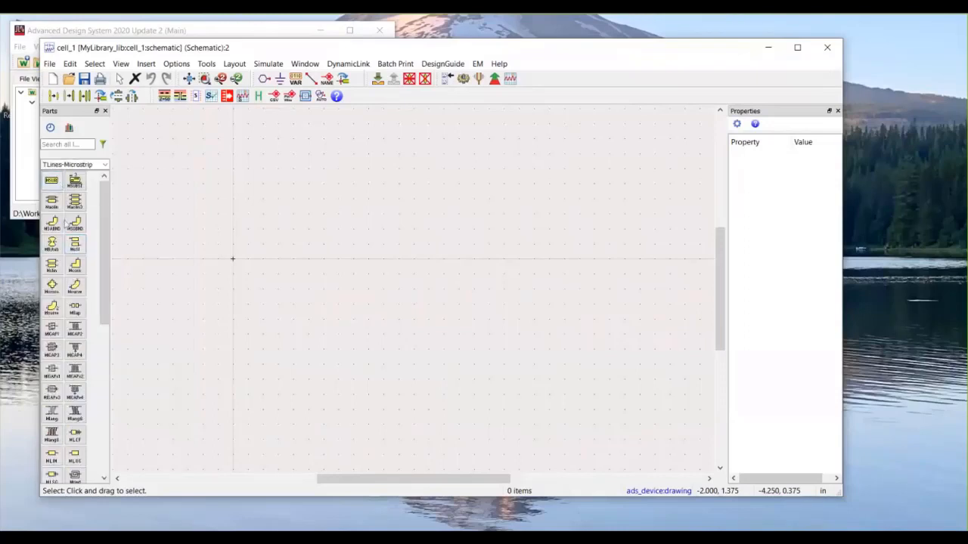
drag(104, 291, 106, 416)
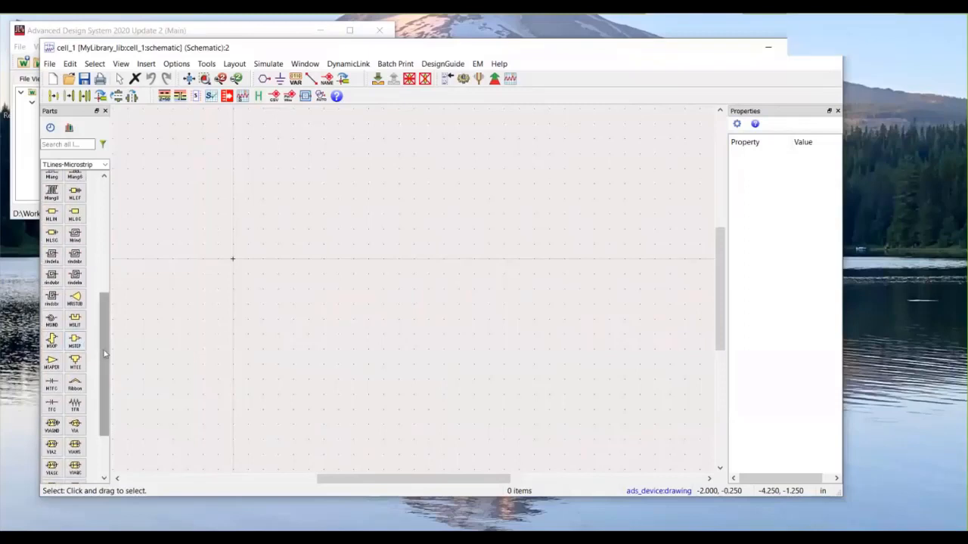
drag(106, 354, 105, 328)
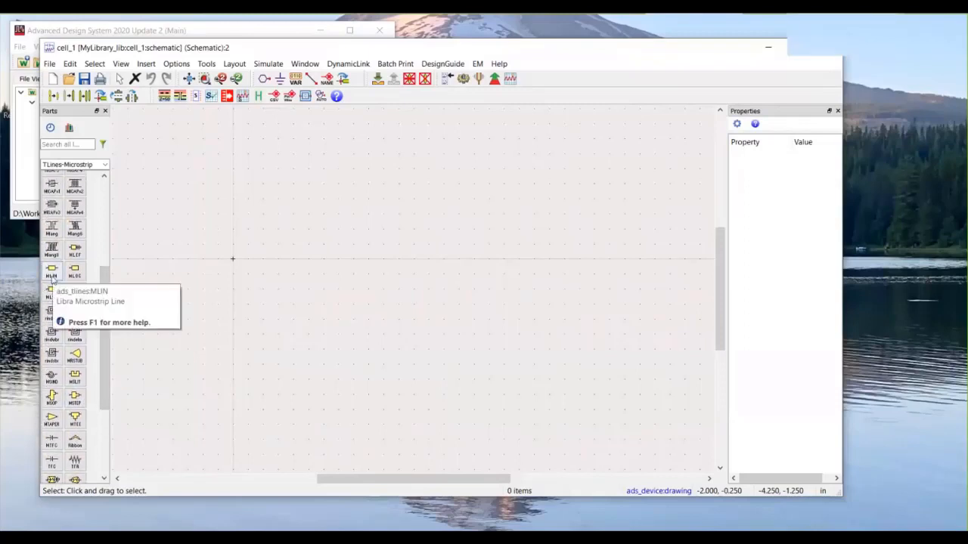
drag(106, 329, 107, 360)
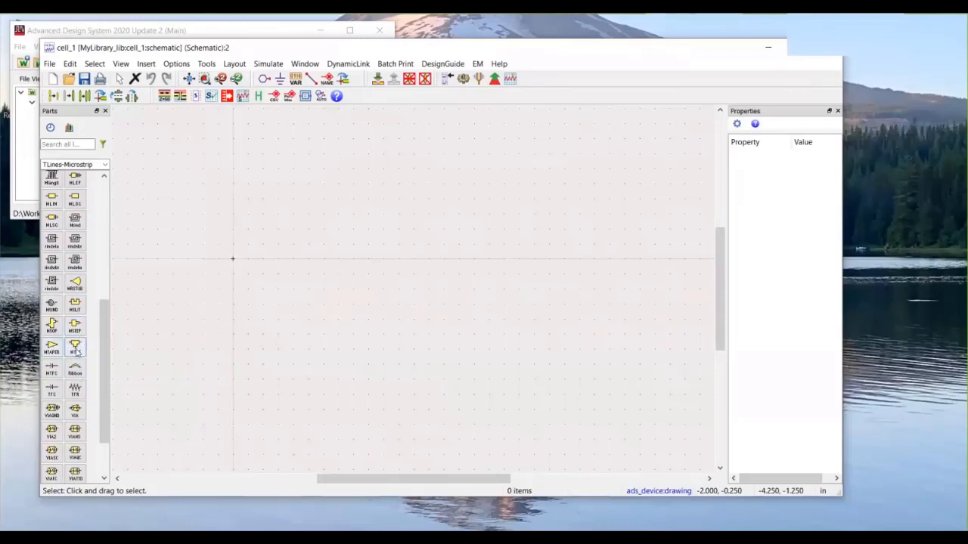
drag(104, 363, 110, 199)
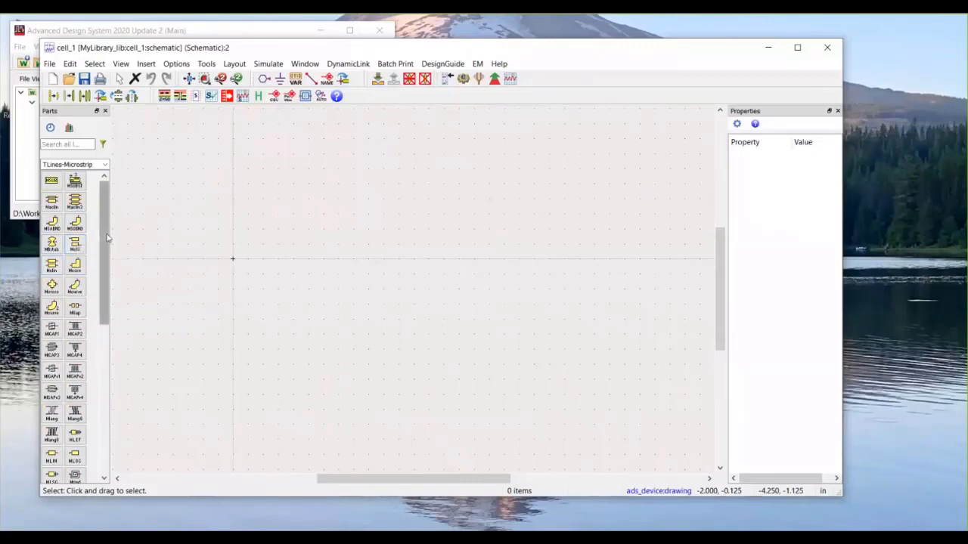
drag(102, 245, 104, 316)
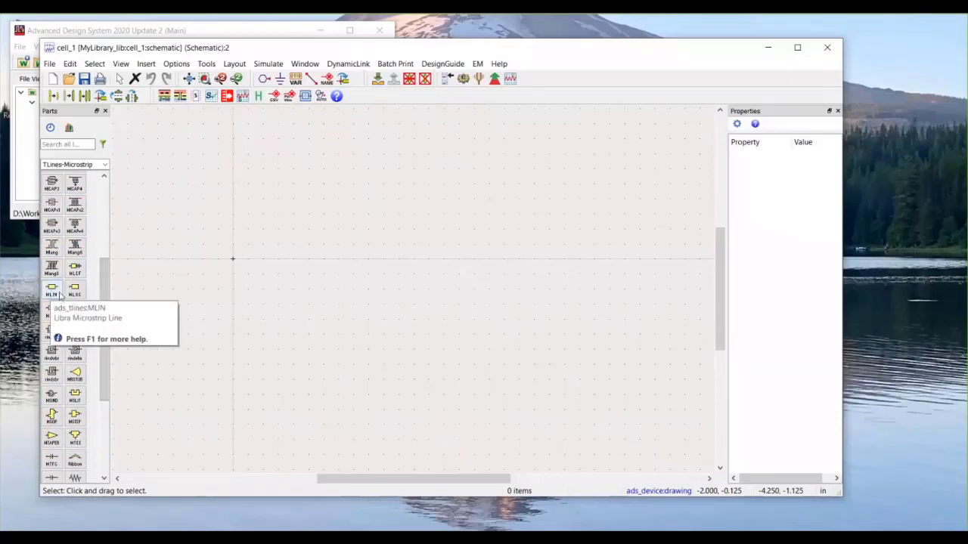
Step: Place three MLIN microstrip lines in a horizontal row on the schematic, starting just beside the origin, and end component placement
drag(106, 280, 106, 292)
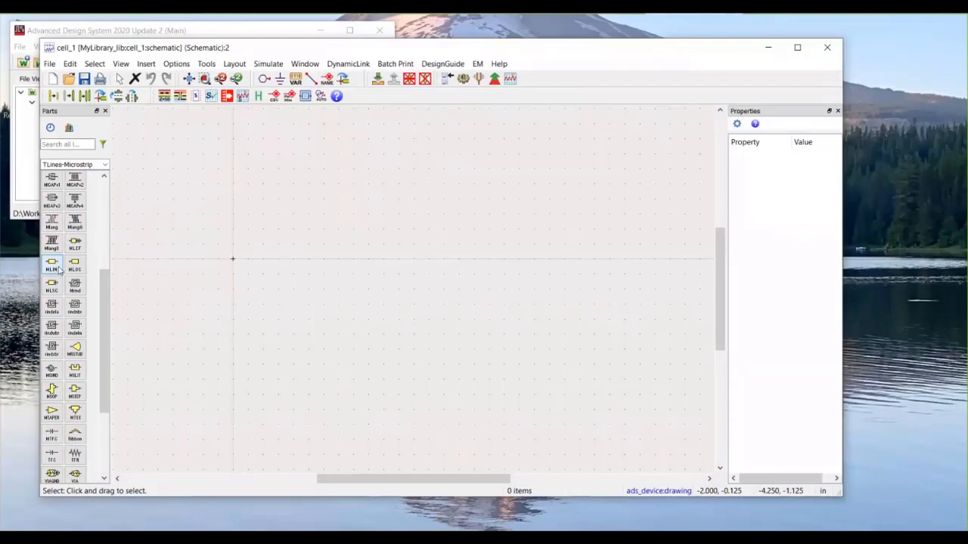
click(55, 269)
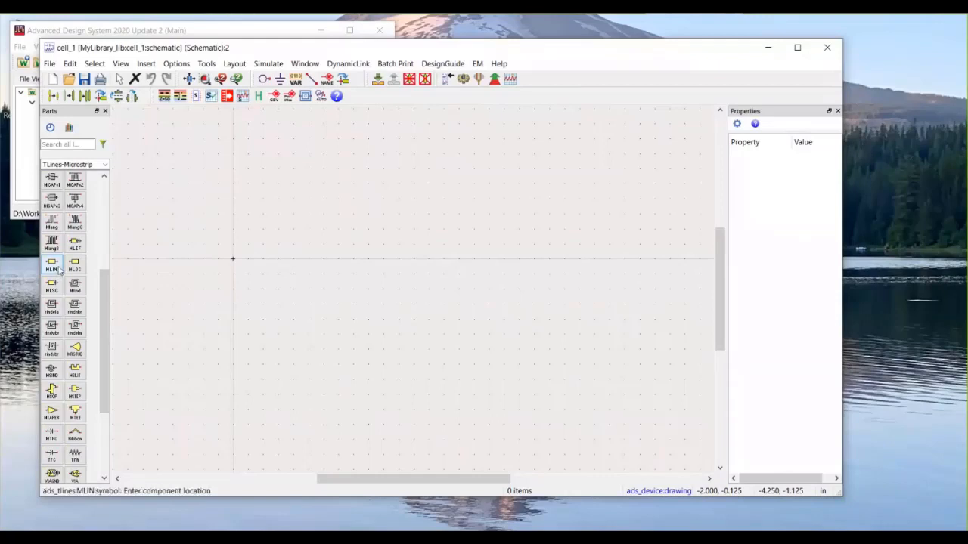
click(278, 261)
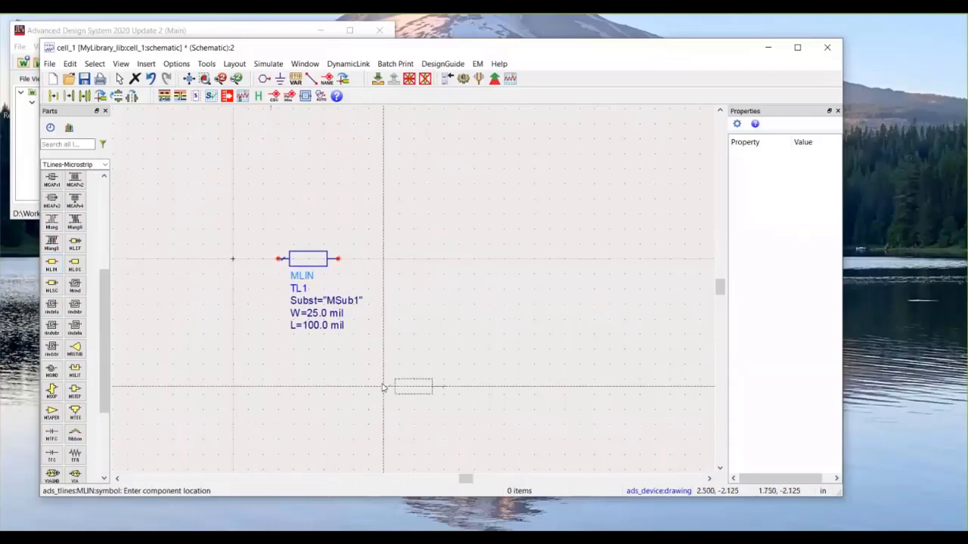
click(400, 261)
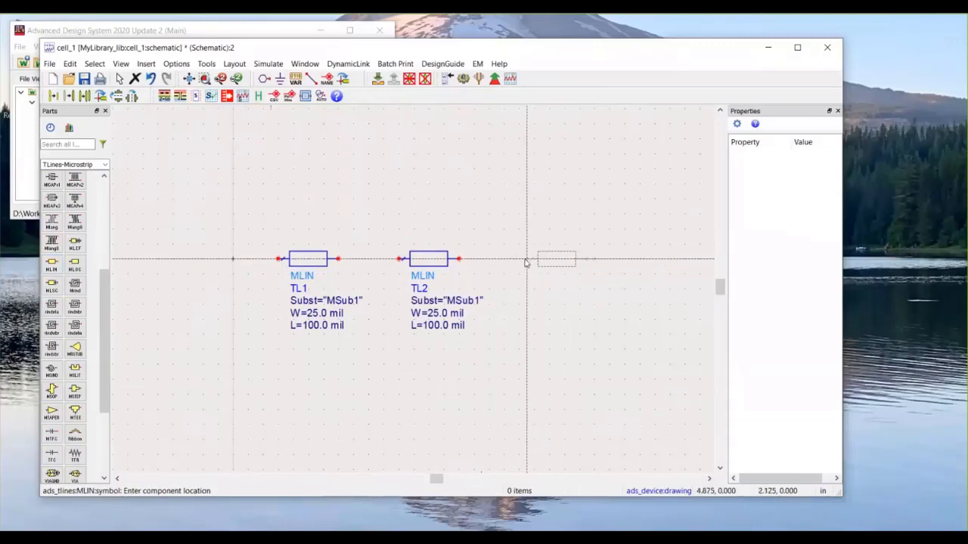
click(520, 261)
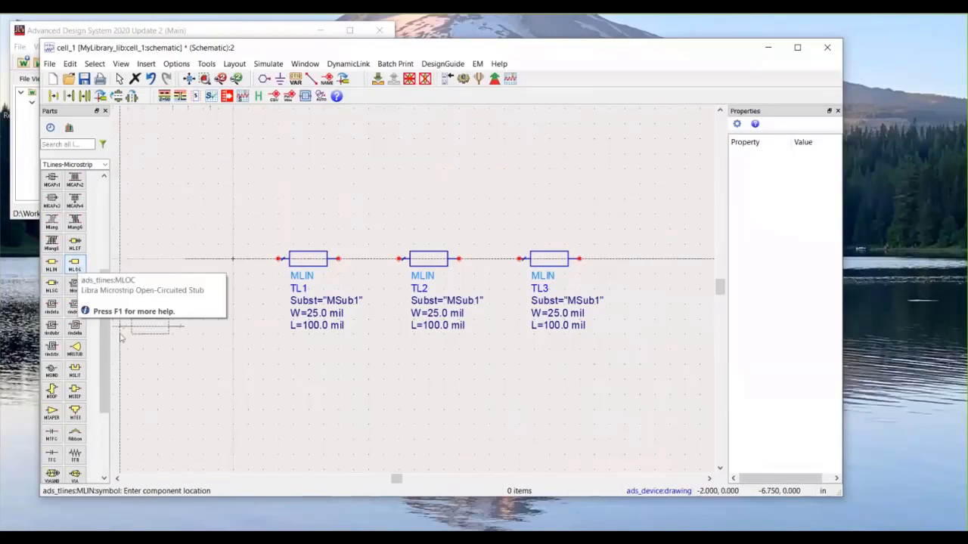
click(51, 331)
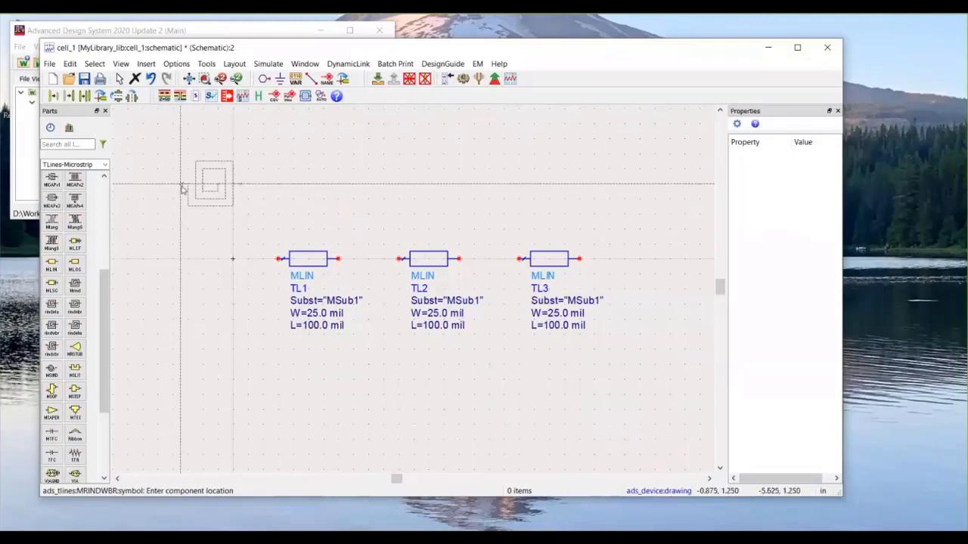
key(Escape)
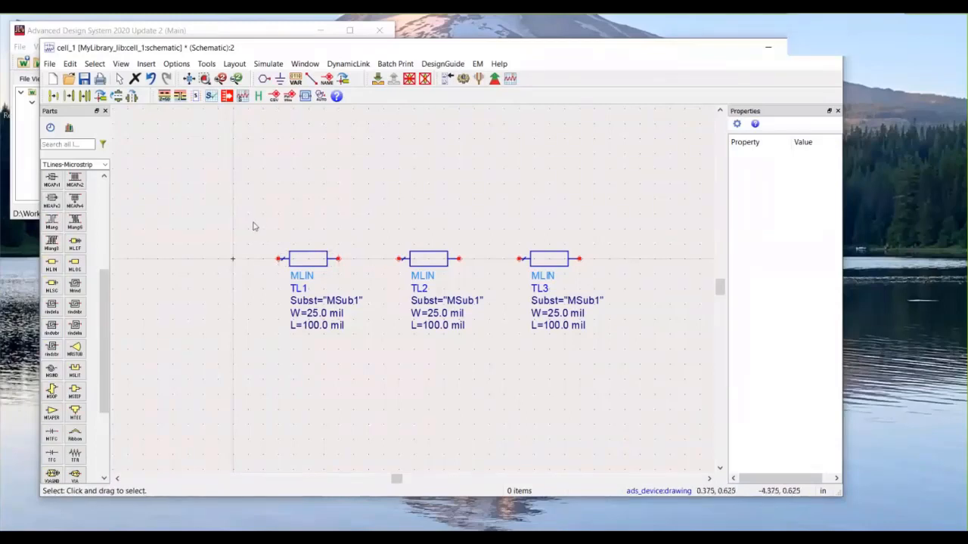
Step: Select the MLIN lines one at a time, clear the selection, and select all three together with a selection window
drag(252, 225, 376, 379)
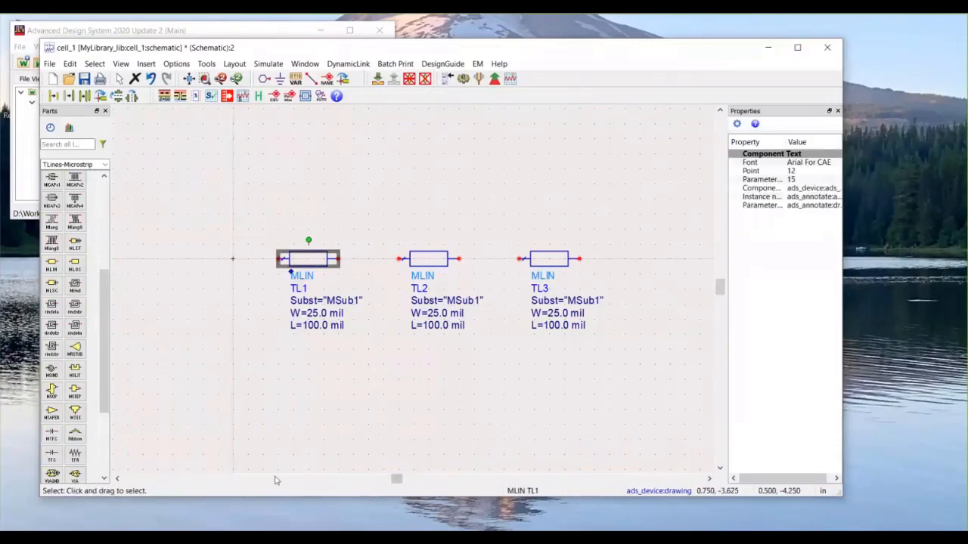
click(429, 258)
click(558, 261)
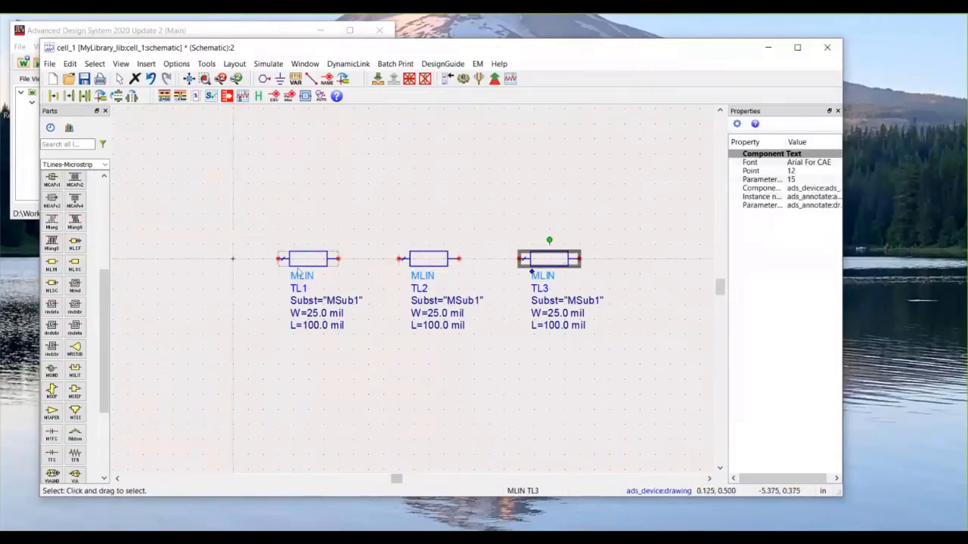
click(300, 271)
click(305, 383)
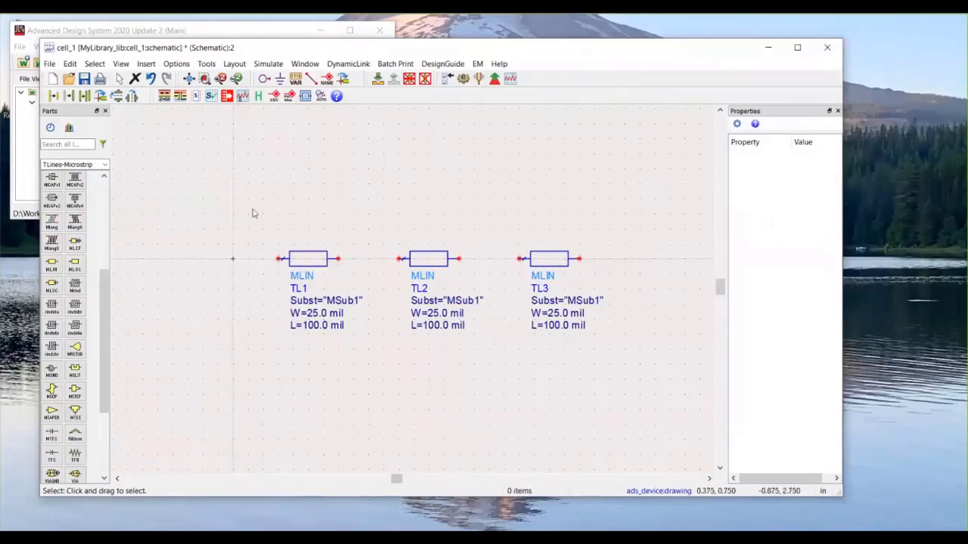
drag(254, 211, 631, 371)
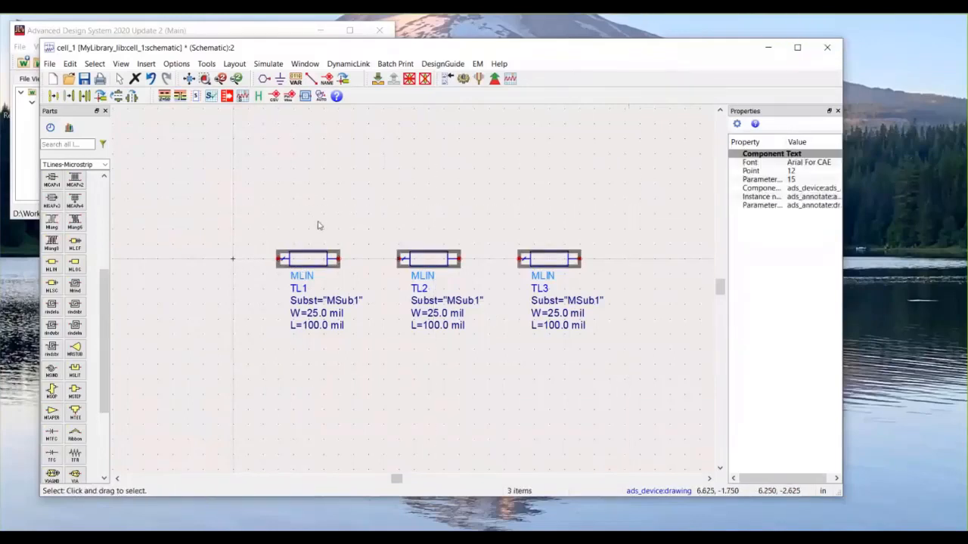
Step: Select all three MLIN lines with a selection window, clear the selection, and practise zooming in and out around them
drag(242, 220, 642, 391)
click(453, 396)
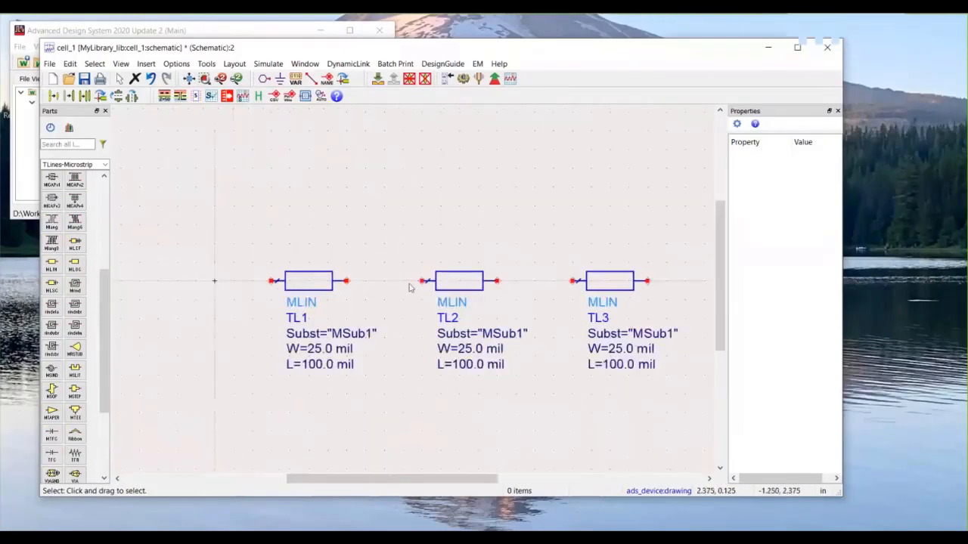
scroll(411, 286, up, 5)
scroll(414, 292, down, 5)
scroll(416, 295, up, 5)
scroll(414, 294, down, 5)
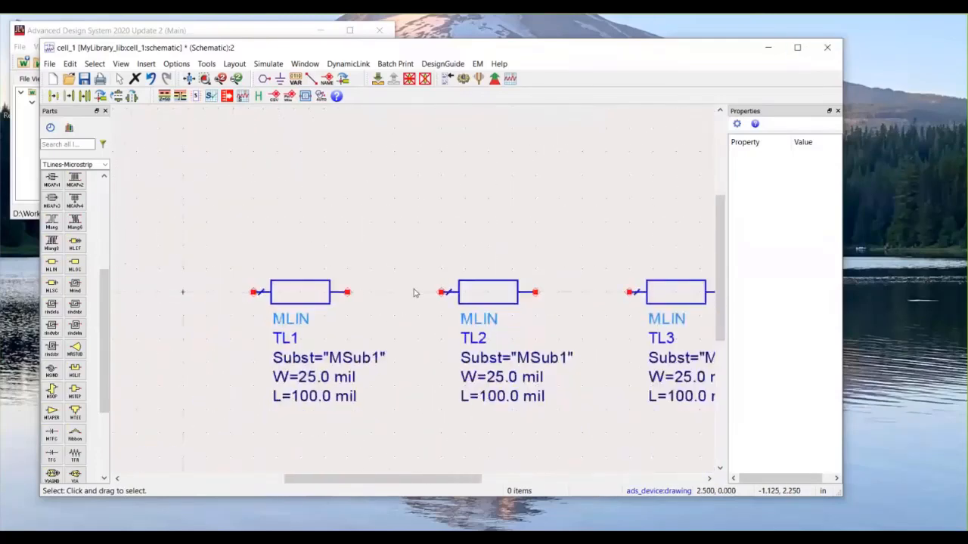
scroll(415, 290, up, 5)
scroll(415, 290, down, 5)
scroll(410, 291, up, 5)
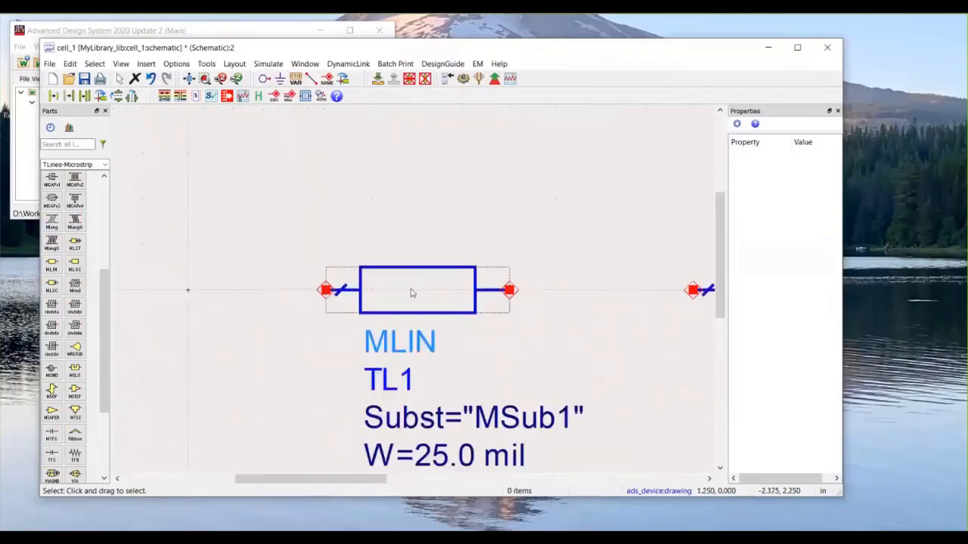
scroll(404, 285, down, 5)
scroll(415, 292, up, 5)
scroll(414, 293, down, 5)
scroll(413, 293, down, 5)
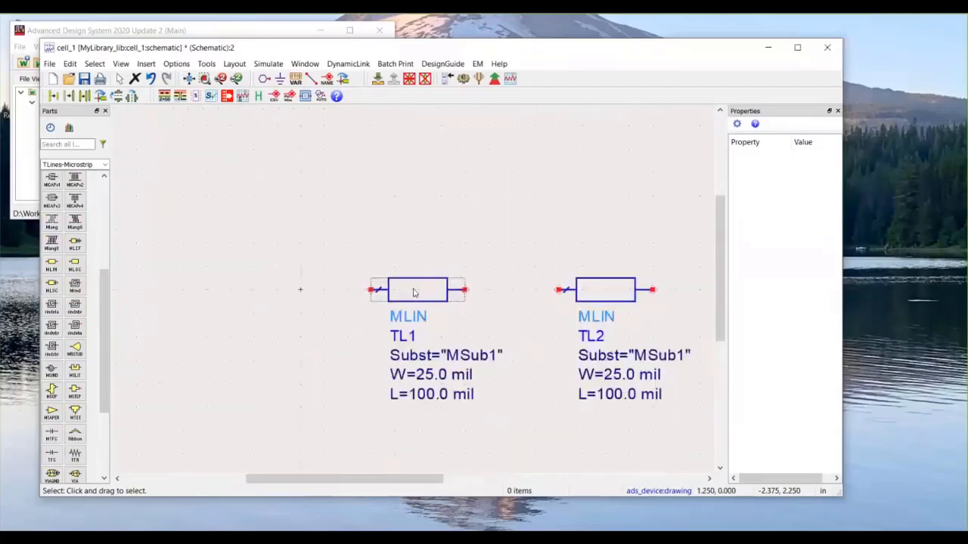
scroll(415, 292, up, 5)
scroll(415, 292, down, 5)
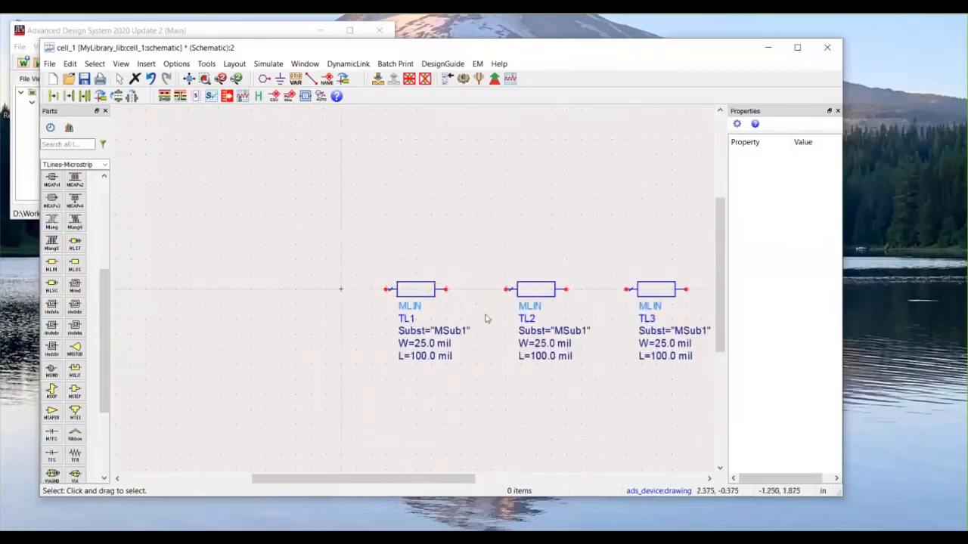
Step: Practise panning across the schematic and combining it with zooming around the three MLIN lines, finishing with all three in view
right_click(523, 233)
drag(516, 239, 341, 302)
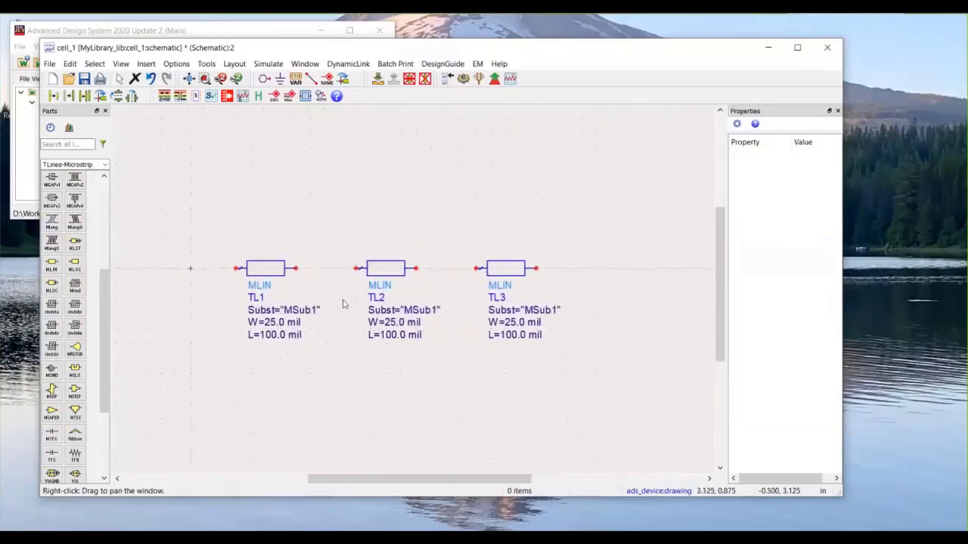
scroll(416, 293, up, 5)
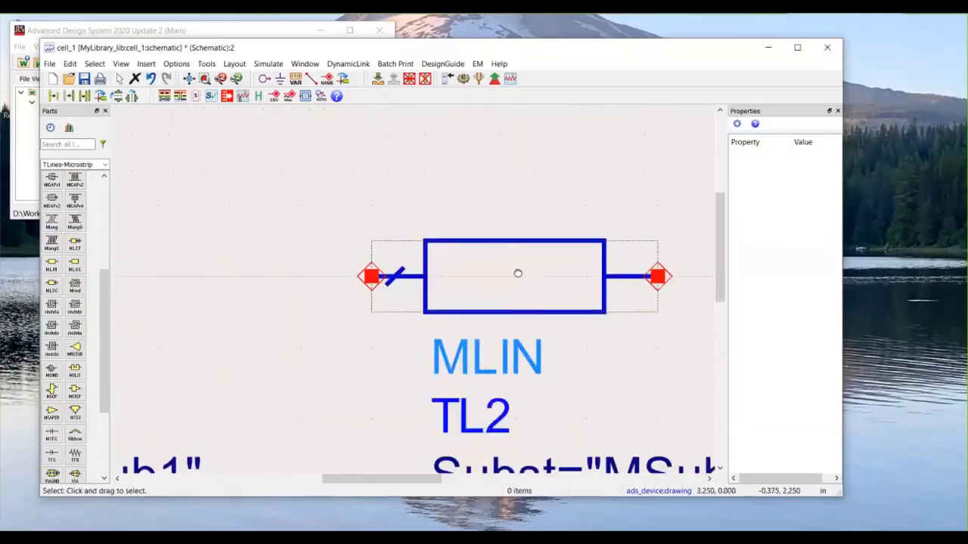
drag(516, 272, 372, 163)
scroll(427, 329, down, 5)
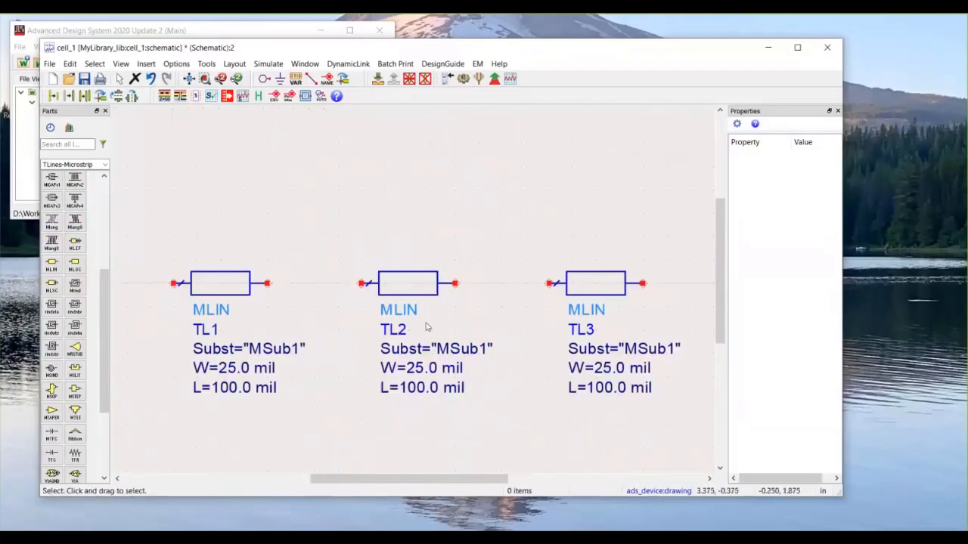
scroll(415, 292, up, 5)
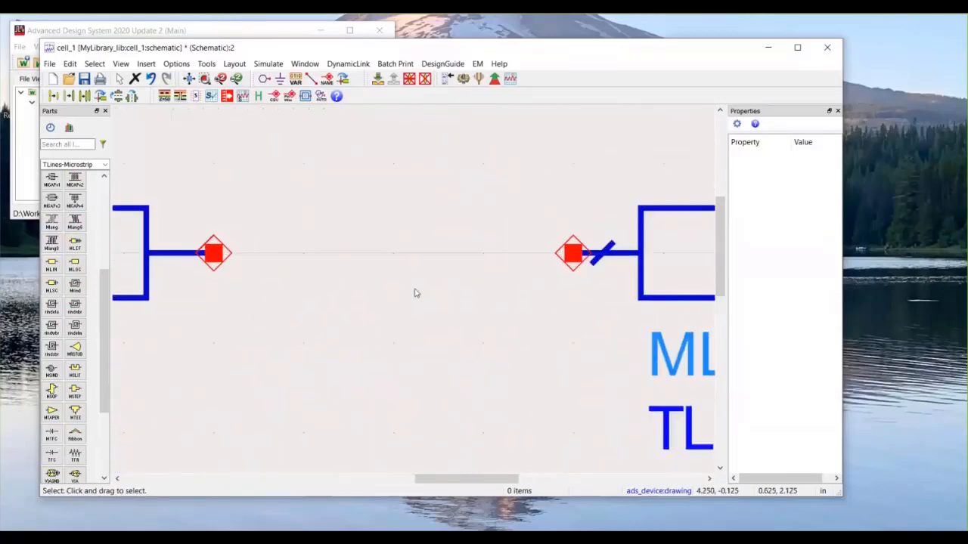
drag(291, 321, 618, 280)
drag(424, 300, 428, 247)
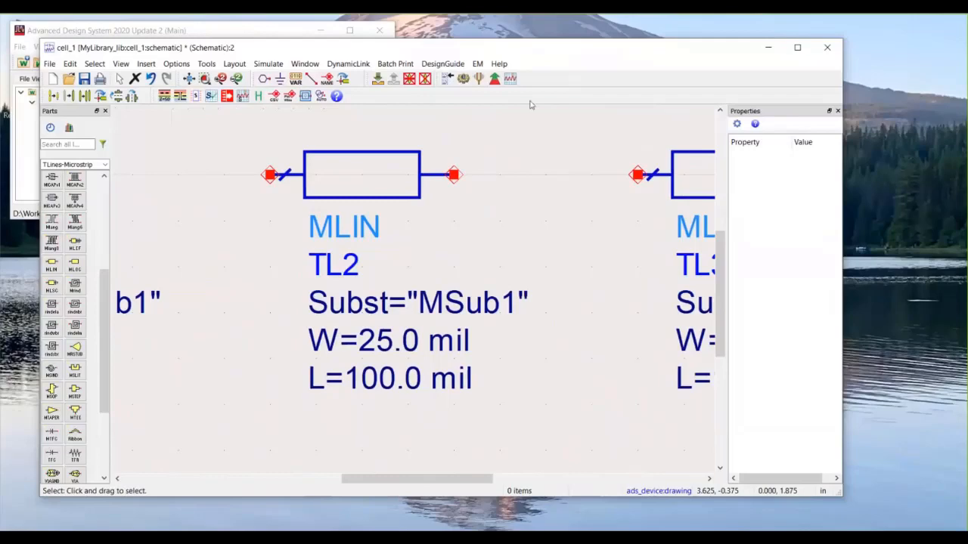
scroll(409, 282, down, 2)
scroll(410, 281, down, 1)
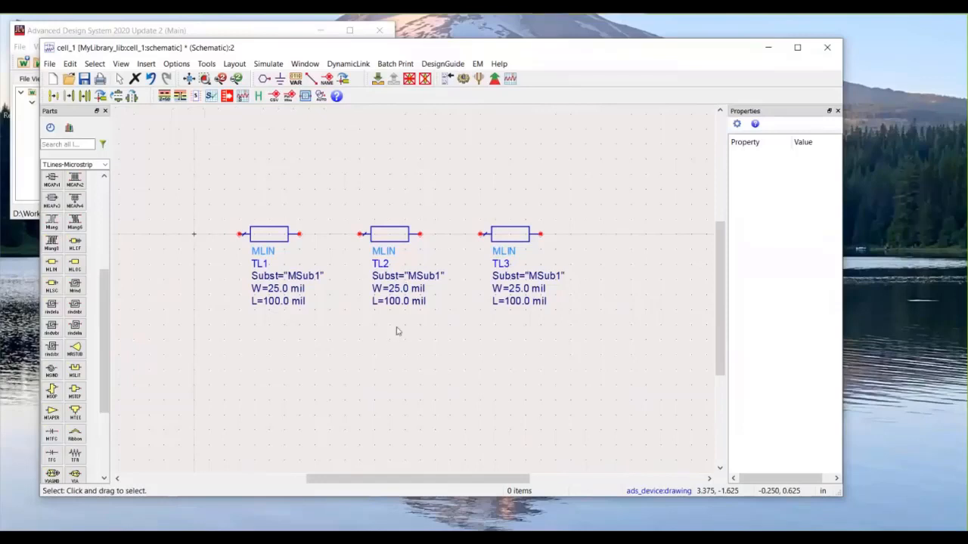
scroll(408, 314, up, 1)
drag(409, 311, 420, 326)
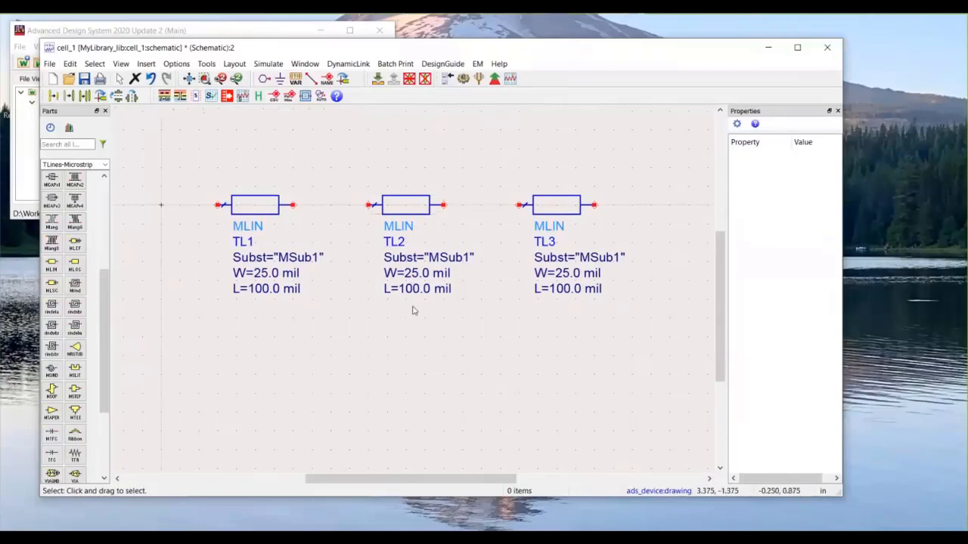
scroll(413, 306, up, 3)
scroll(415, 294, down, 3)
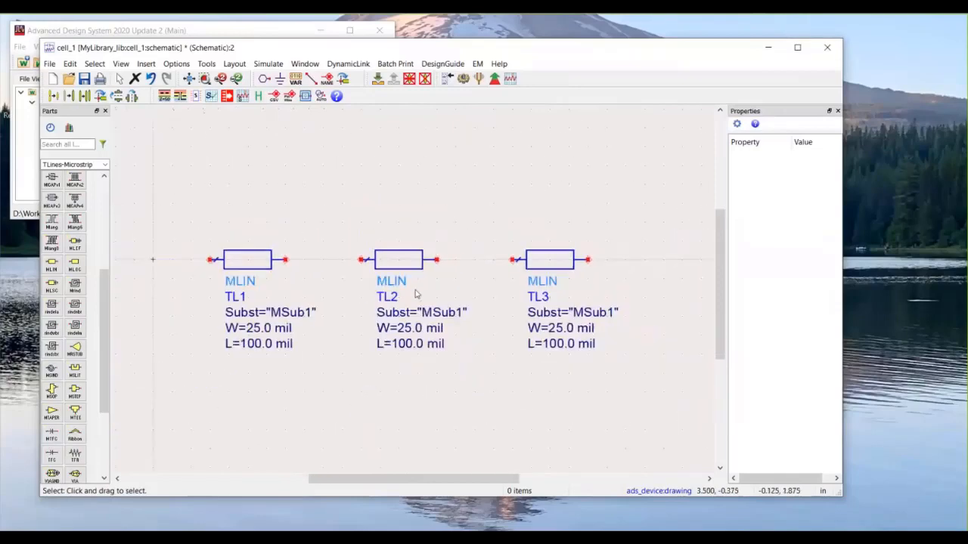
drag(415, 294, 416, 264)
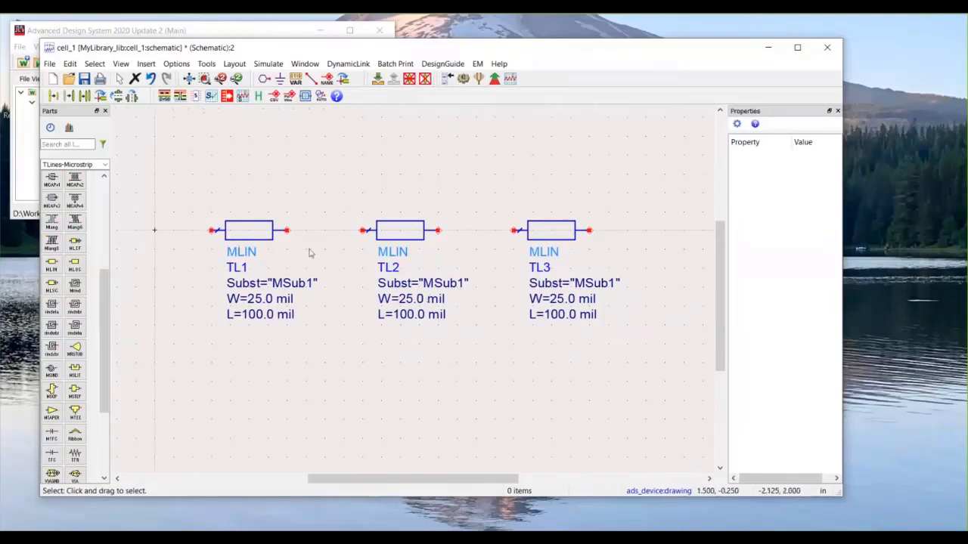
Step: Select the MLIN lines TL2 and TL3 one at a time, clearing the selection after each look
click(403, 240)
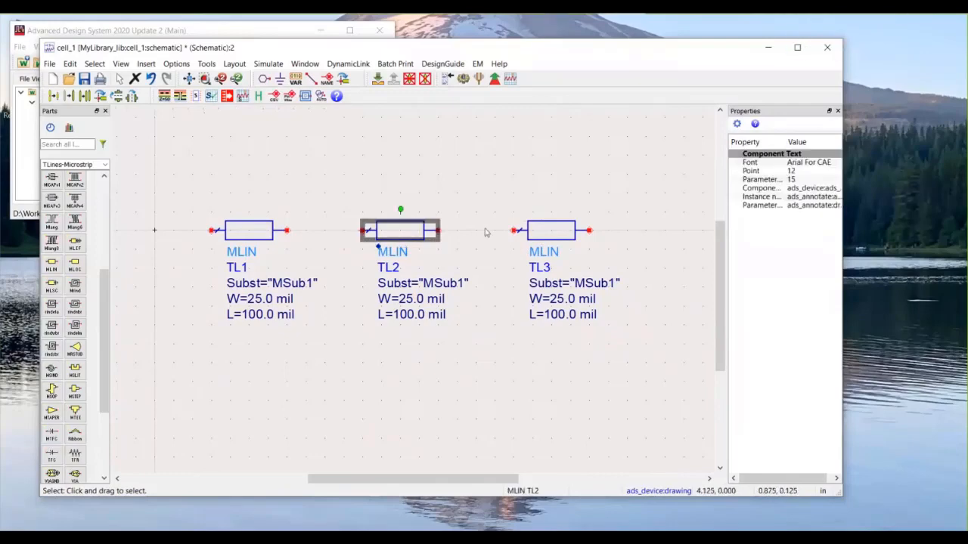
click(550, 238)
click(408, 348)
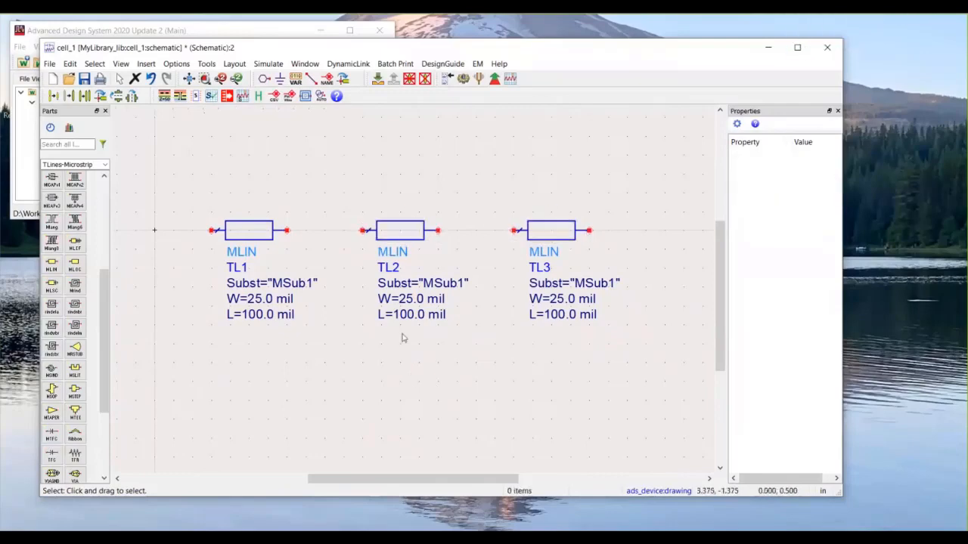
click(397, 238)
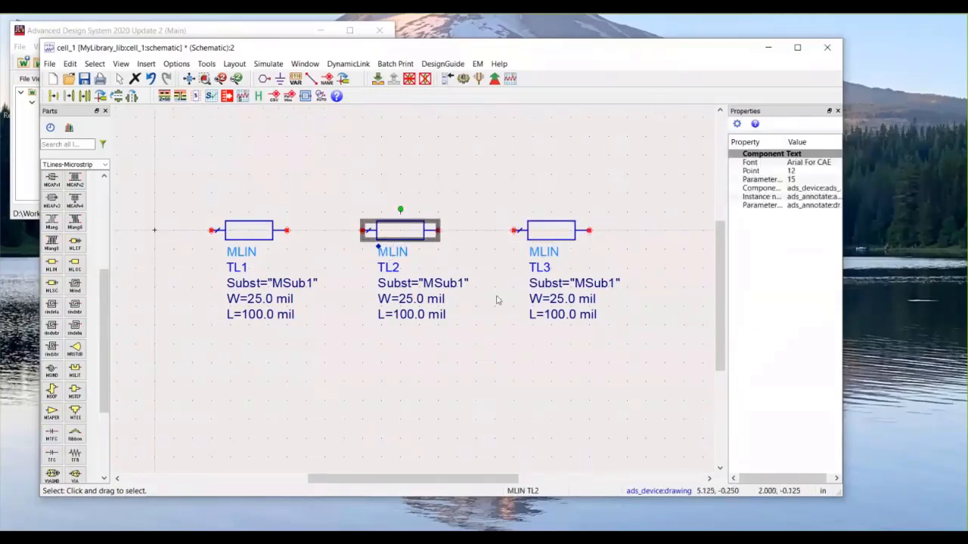
click(407, 371)
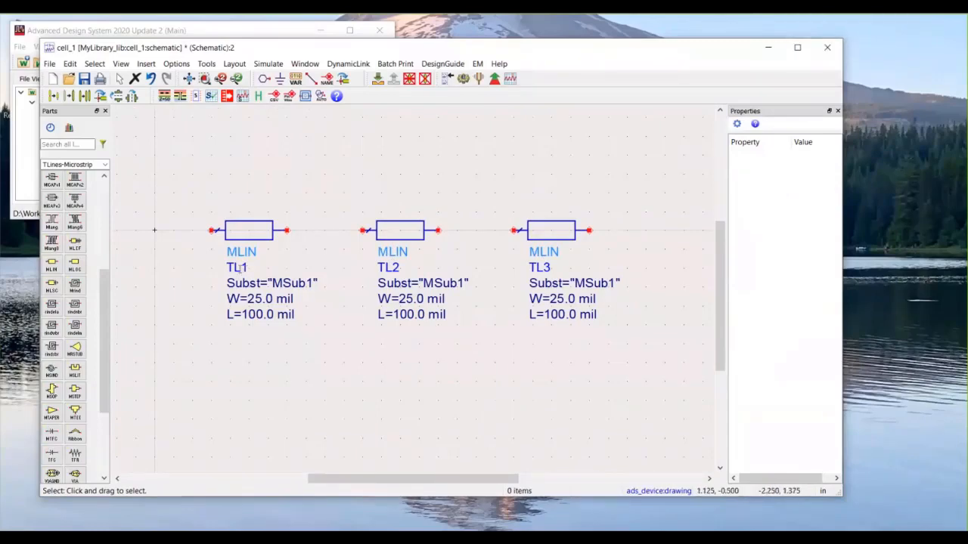
Step: Open the instance names TL3 and TL2 for editing in turn, leaving each without entering a new name
double_click(540, 269)
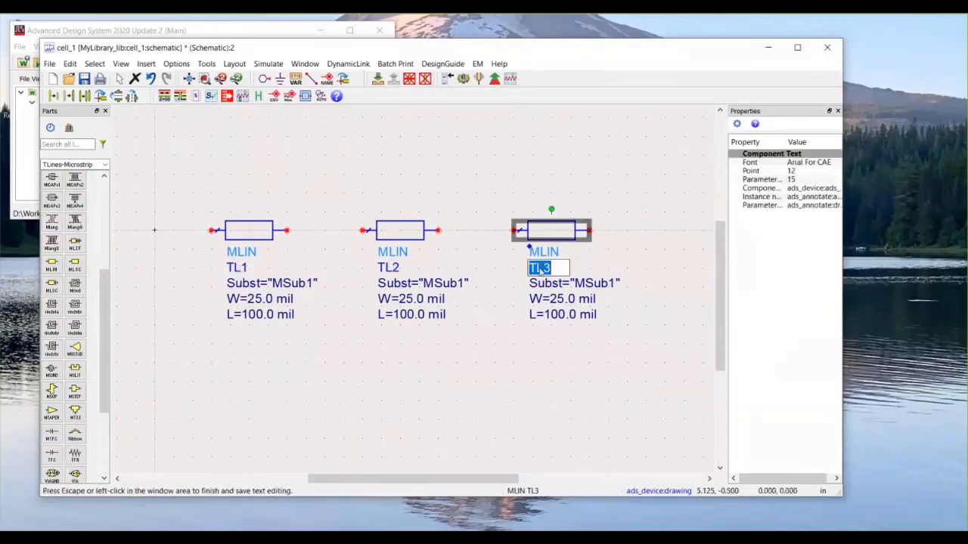
click(535, 448)
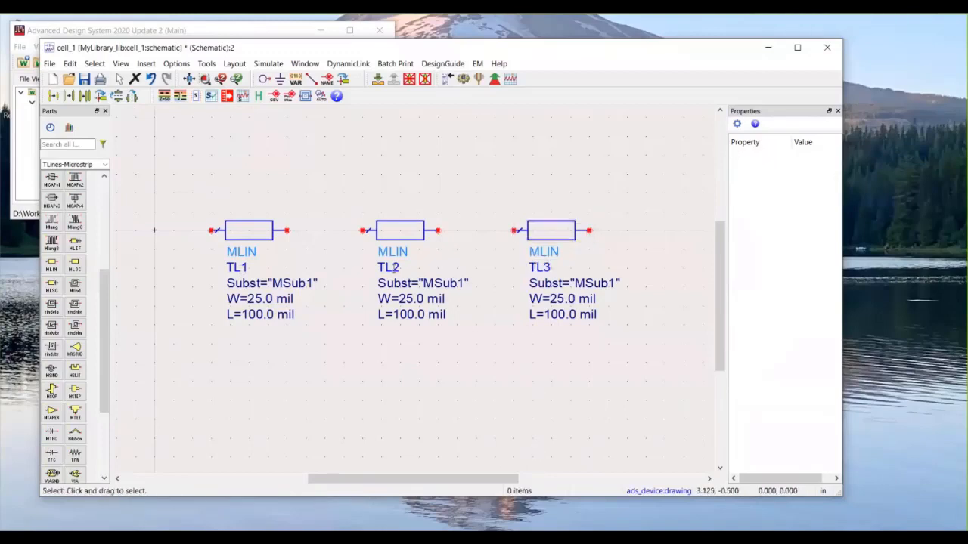
double_click(394, 266)
key(Escape)
Step: Rename the first MLIN line, beside the origin, as TL_in
double_click(243, 266)
key(BackSpace)
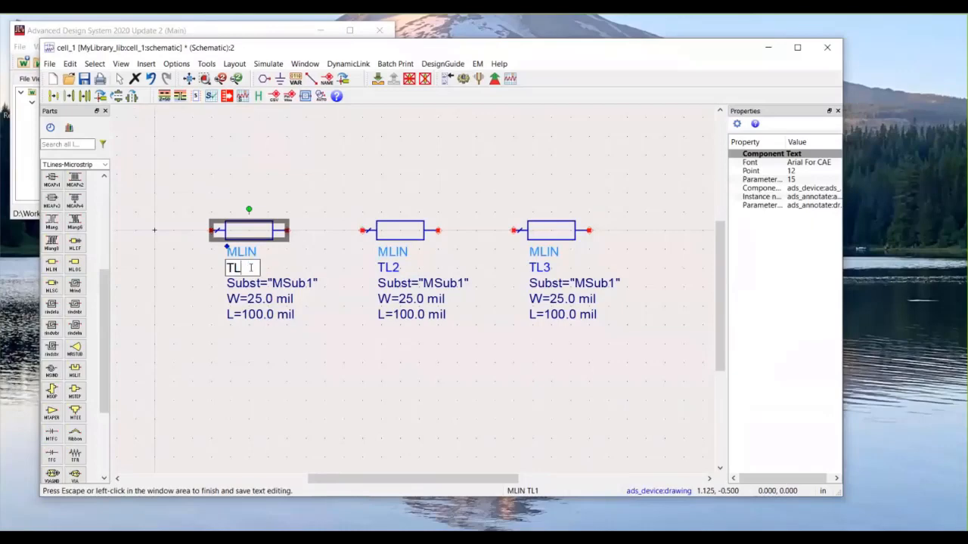
text(_in)
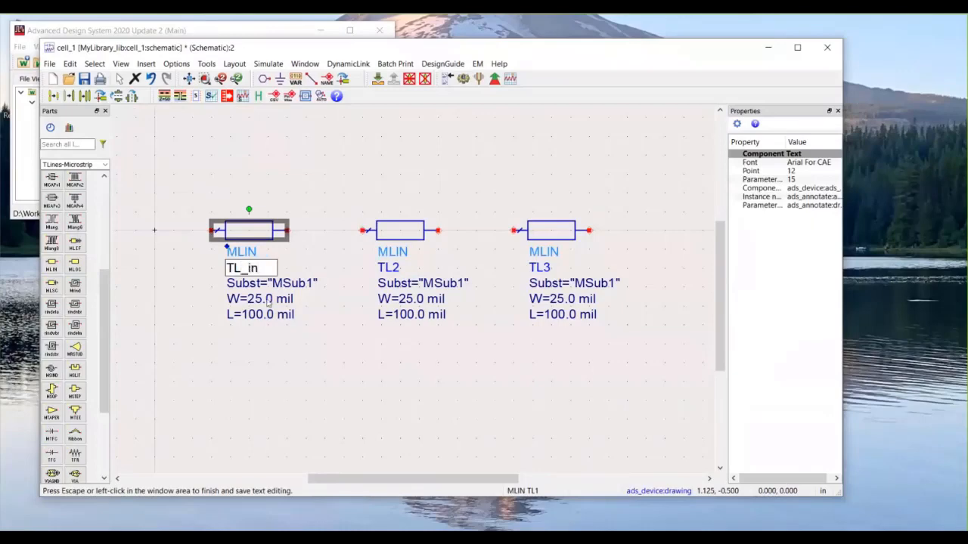
click(275, 399)
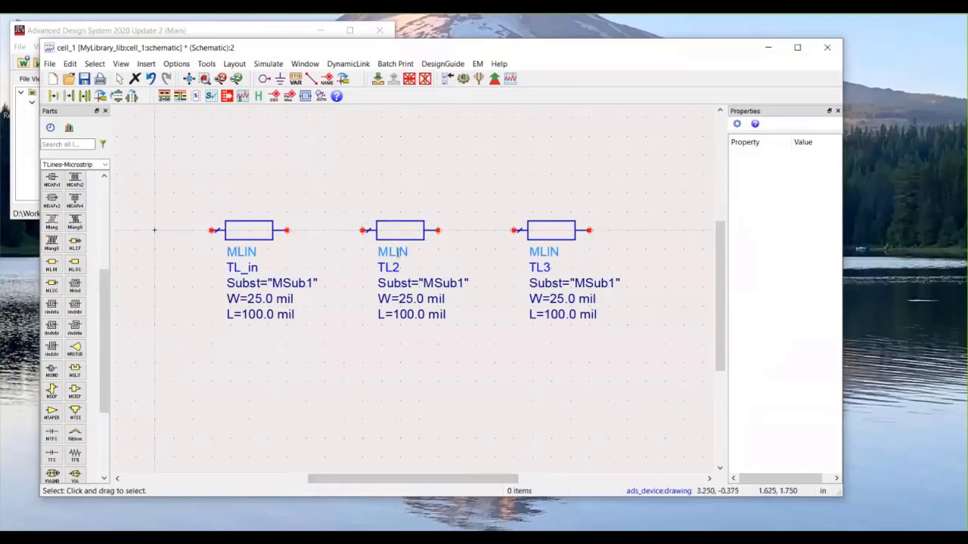
Step: Turn the middle MLIN line into a resistor by replacing its component name with R
double_click(403, 252)
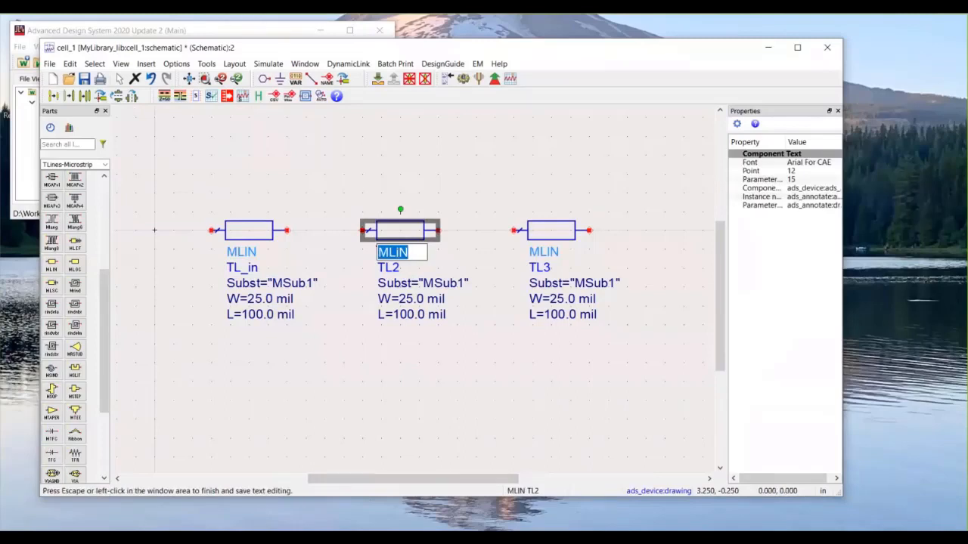
text(R)
key(Tab)
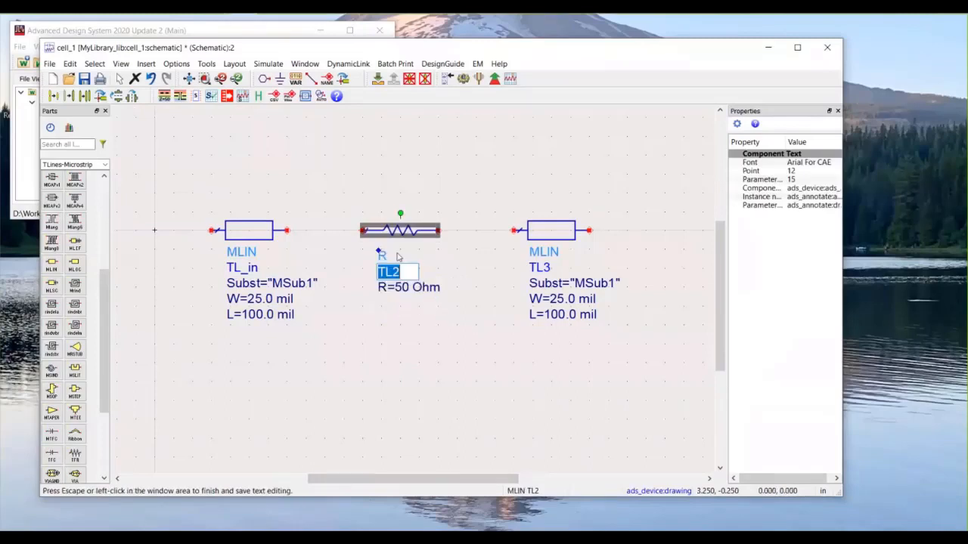
click(407, 363)
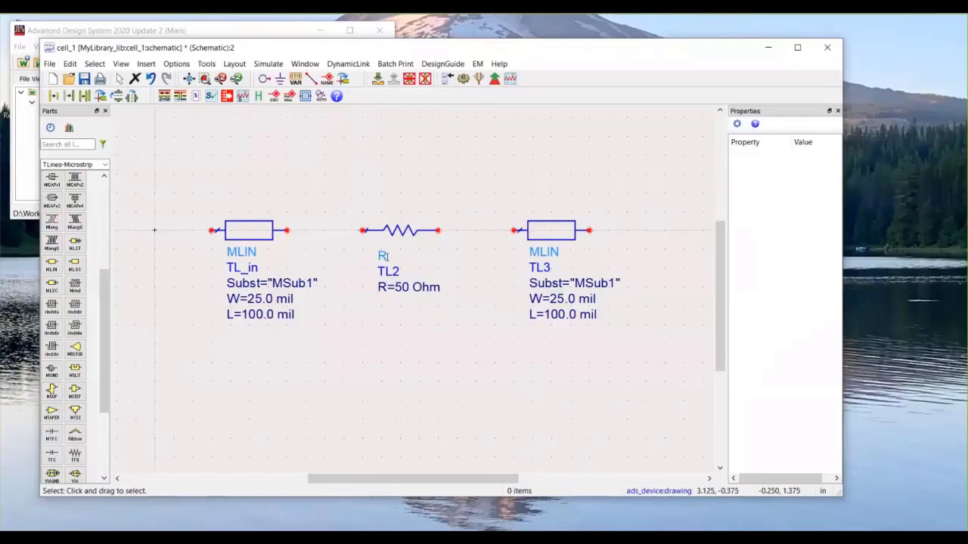
Step: Turn the middle component into a microstrip tee by replacing its component name with MTEE
double_click(382, 256)
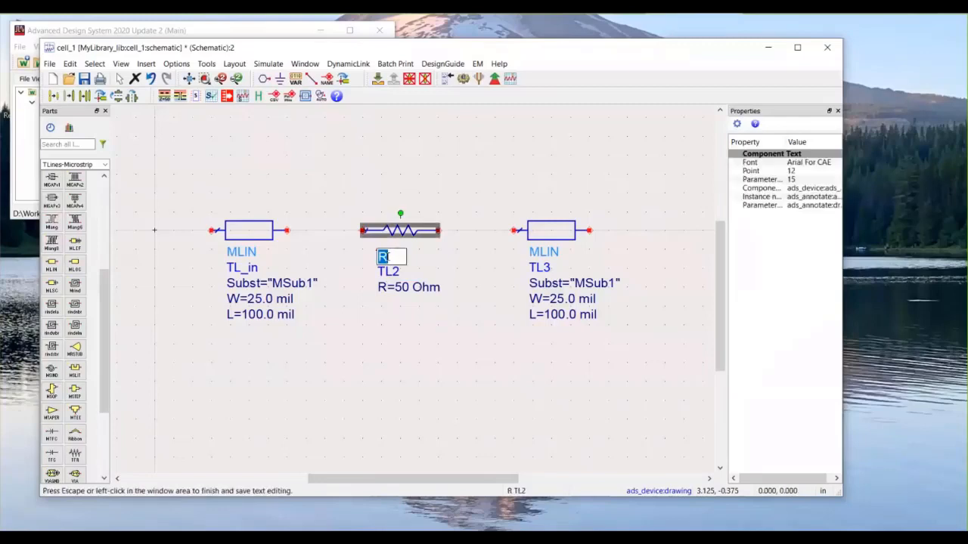
text(MTEE)
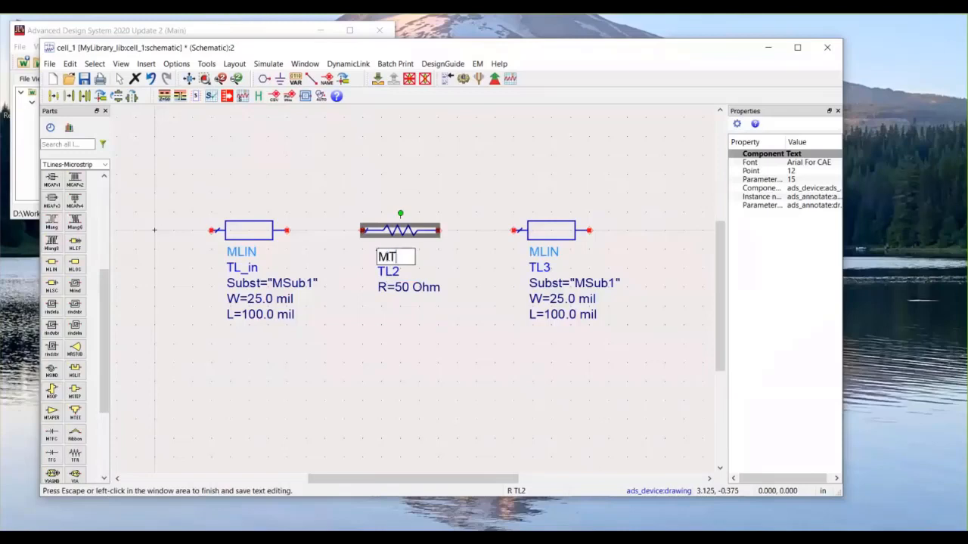
click(425, 376)
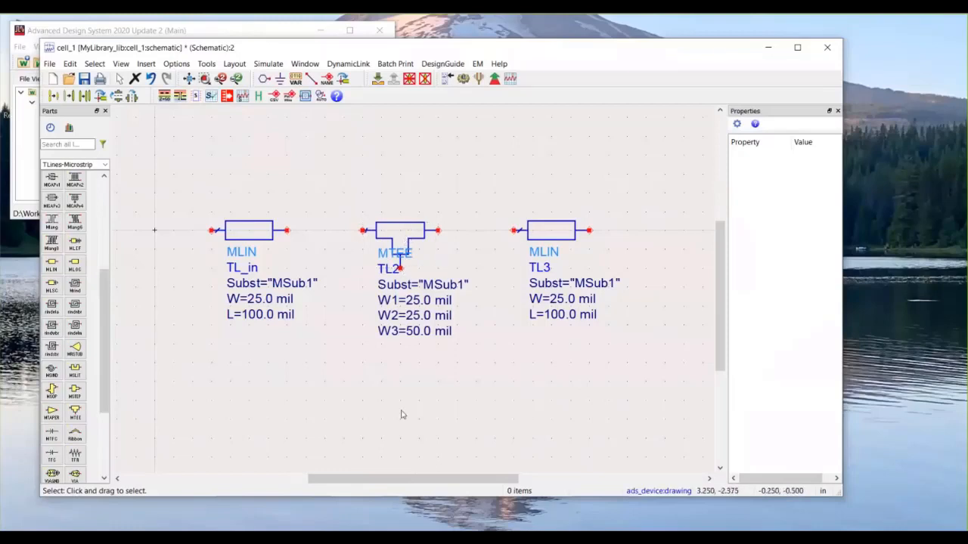
Step: Move the MTEE's component text above its symbol, clear of the branch pin, and end the text move
click(401, 236)
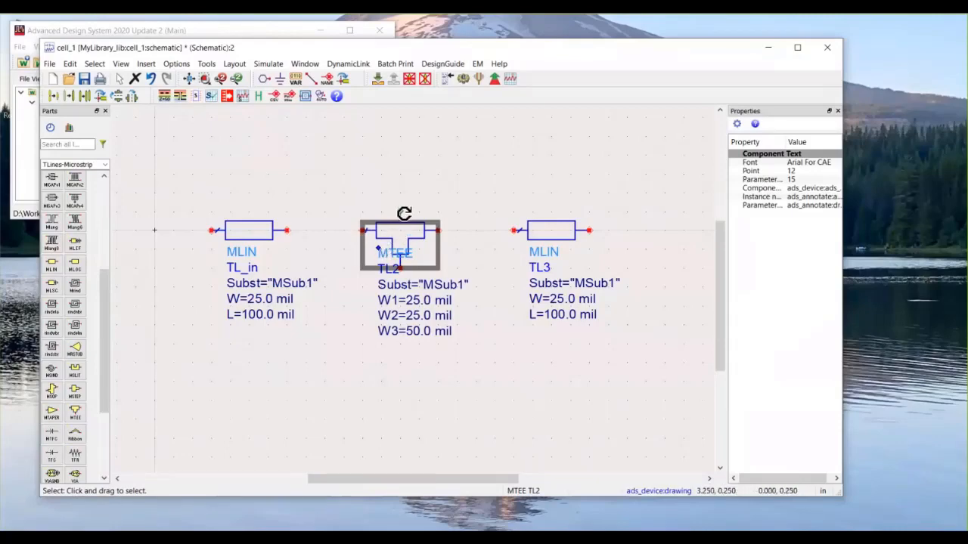
mouse_move(405, 214)
mouse_down()
mouse_move(409, 164)
mouse_move(421, 164)
mouse_move(475, 225)
mouse_move(460, 250)
mouse_move(469, 333)
mouse_move(395, 162)
mouse_move(291, 200)
mouse_move(382, 162)
mouse_move(383, 225)
mouse_move(420, 242)
mouse_move(401, 214)
mouse_up()
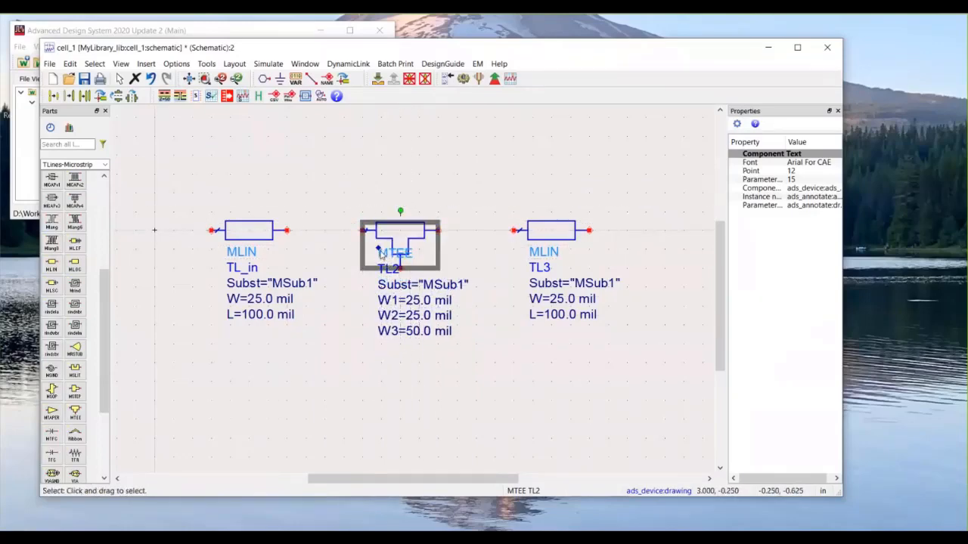
key(F5)
drag(381, 255, 364, 127)
key(Escape)
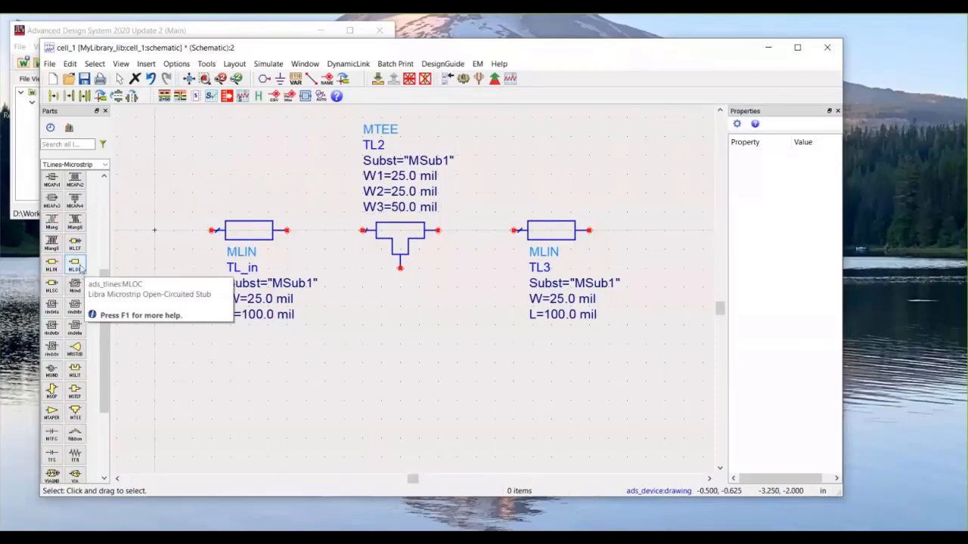
Step: Place an MLOC open-circuited stub below the MTEE's branch pin, rotated vertically with its pin facing up, and end component placement
click(78, 267)
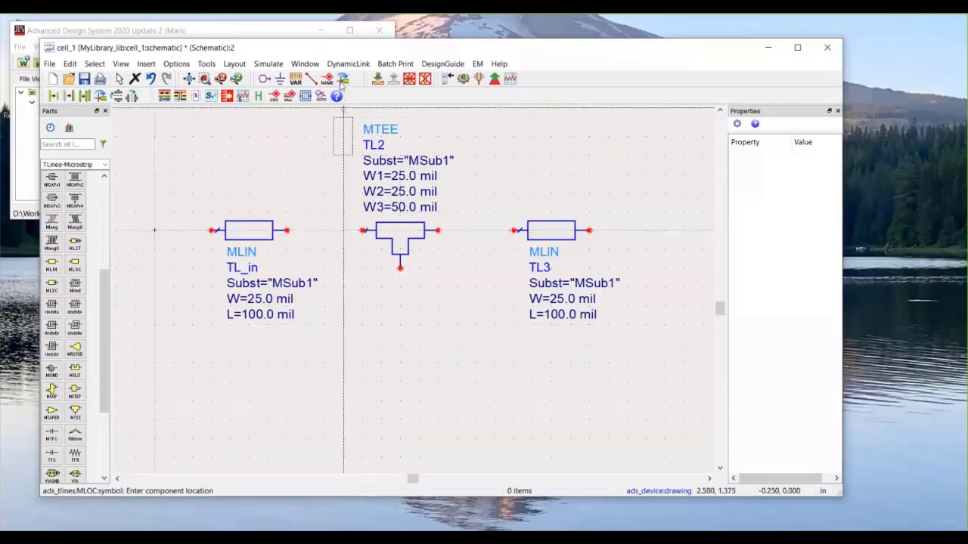
click(342, 80)
click(343, 79)
click(401, 329)
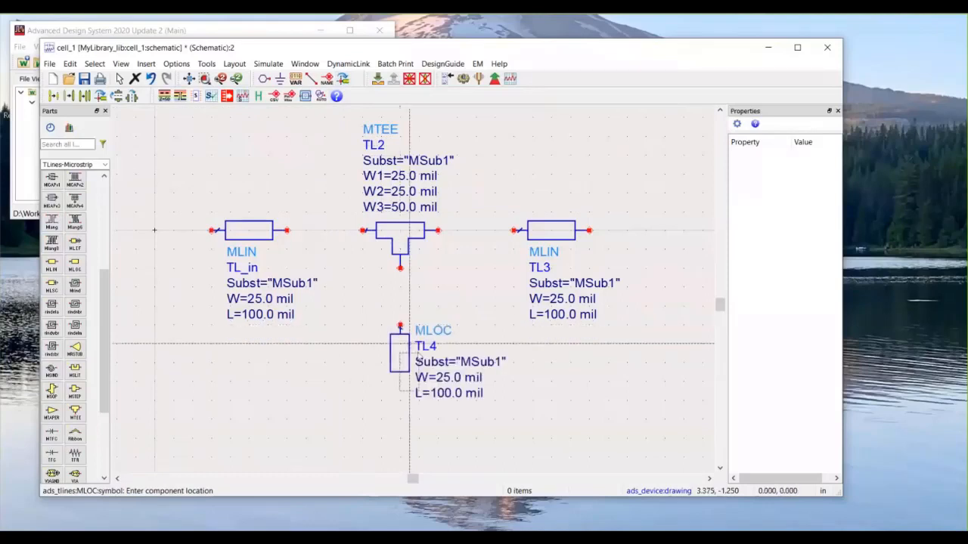
key(Escape)
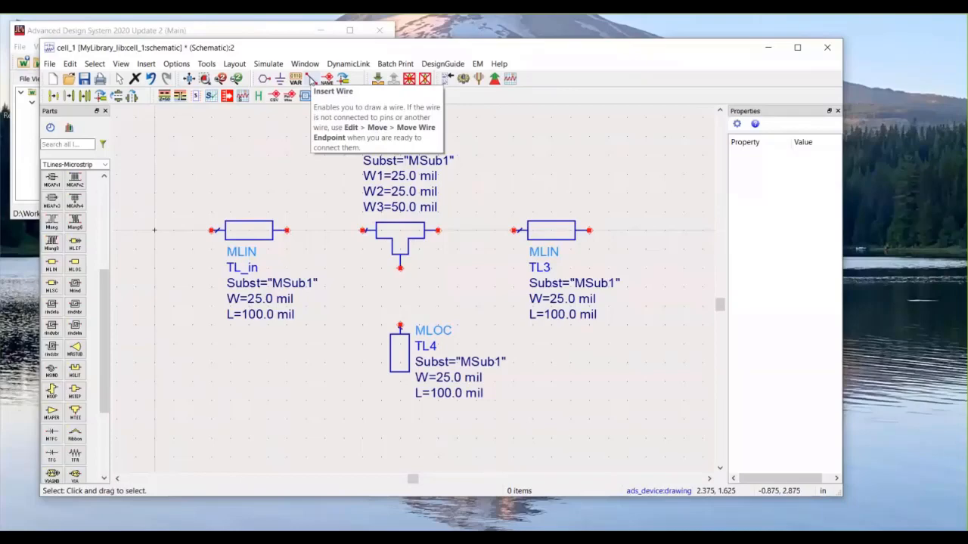
Step: Wire the TL_in line to the MTEE's input pin and the MTEE's through pin to TL3, and end wiring
click(310, 79)
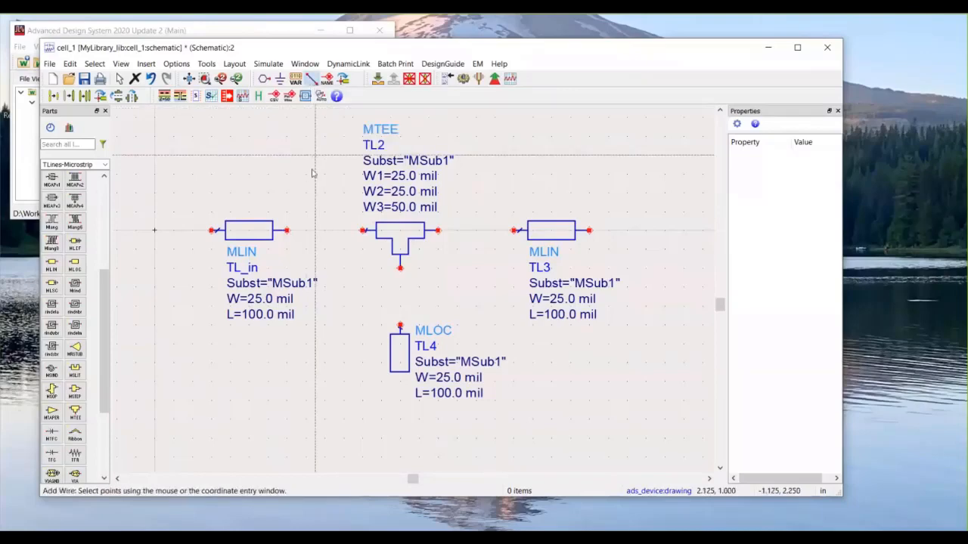
click(286, 231)
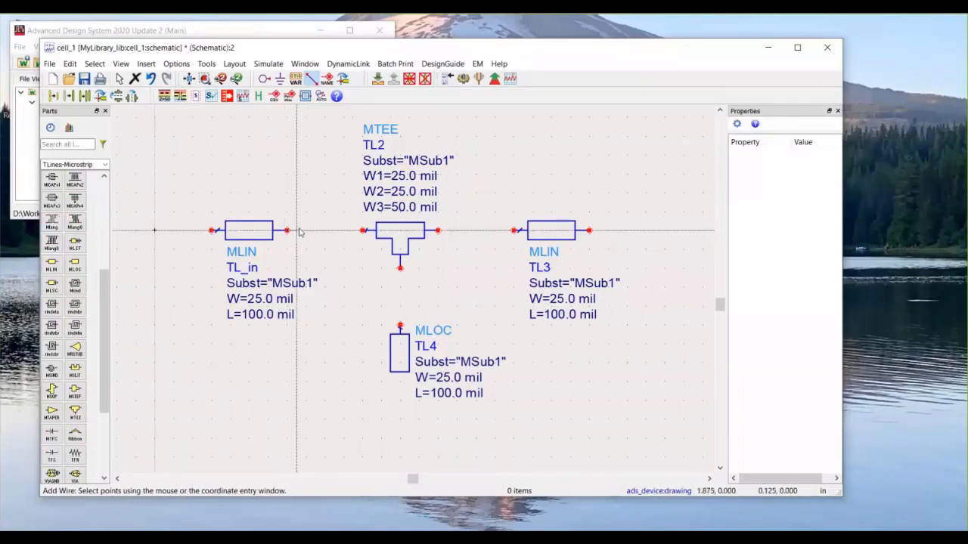
click(363, 231)
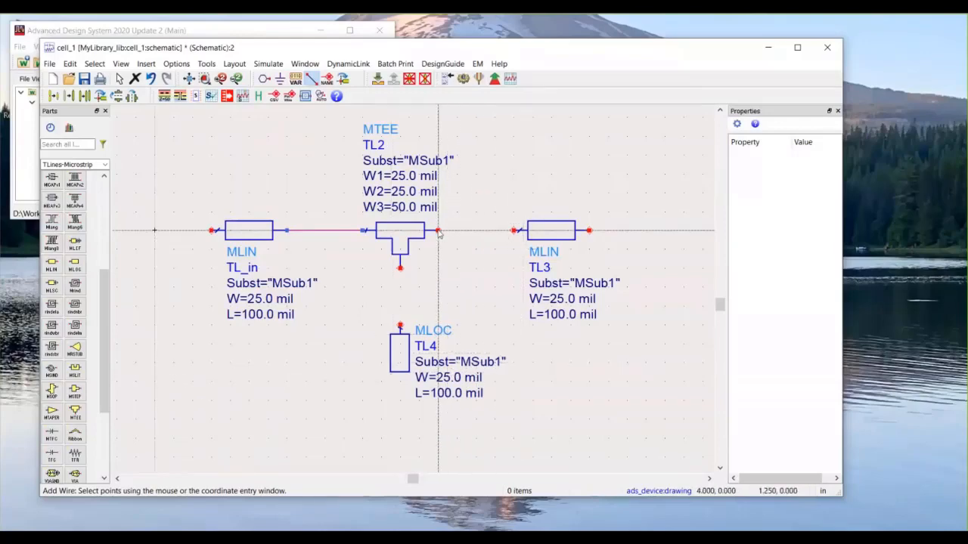
click(514, 232)
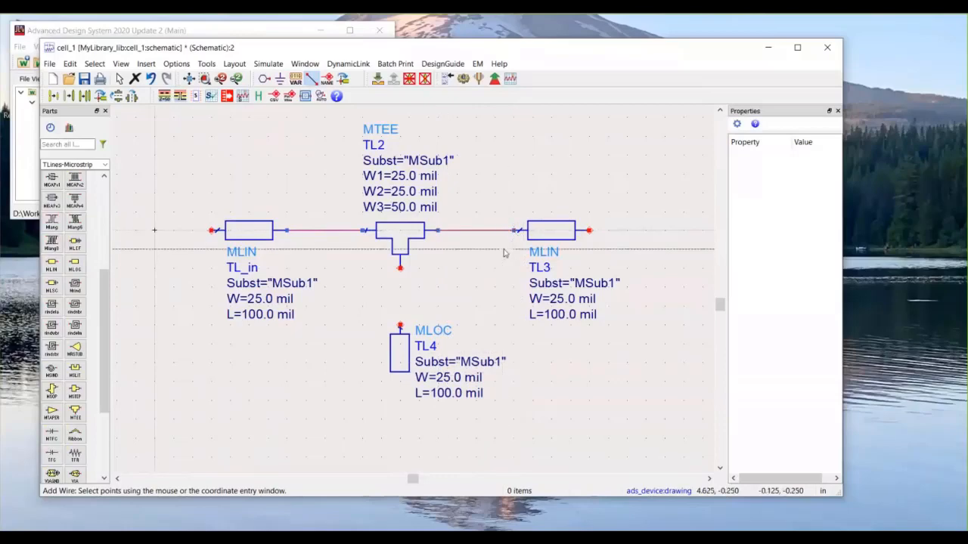
key(Escape)
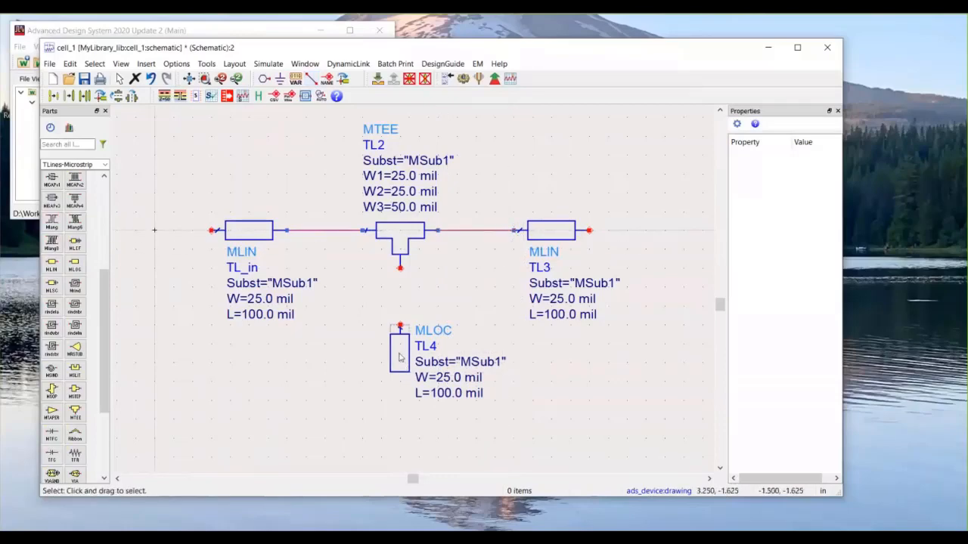
Step: Connect the MLOC stub to the MTEE's branch pin by moving it onto the pin and back down to pull out a wire
mouse_move(400, 358)
mouse_down()
mouse_move(401, 301)
mouse_move(399, 366)
mouse_up()
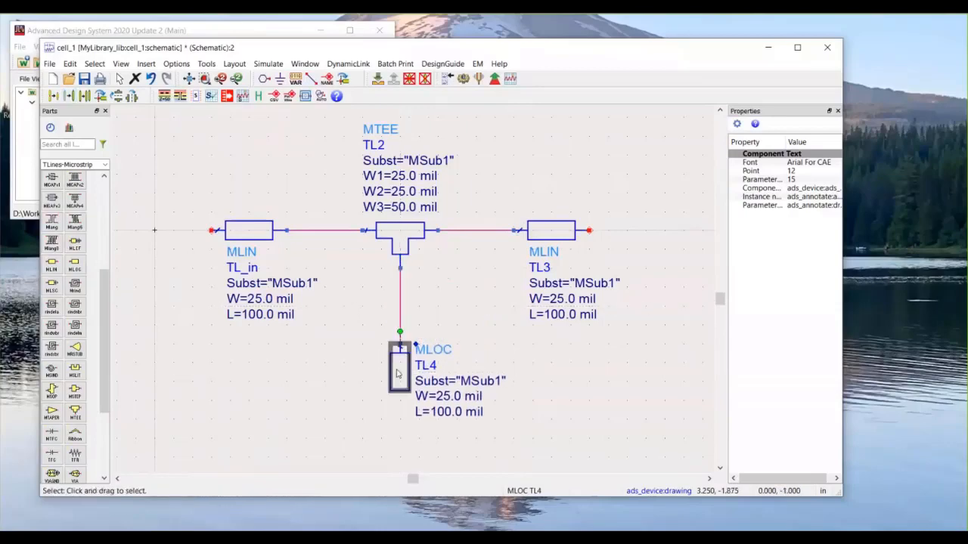
click(340, 375)
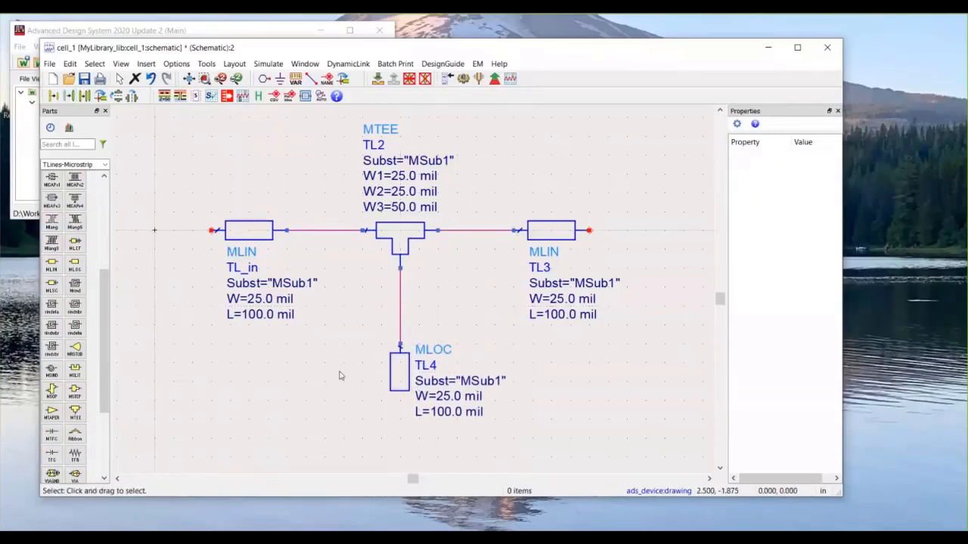
click(245, 233)
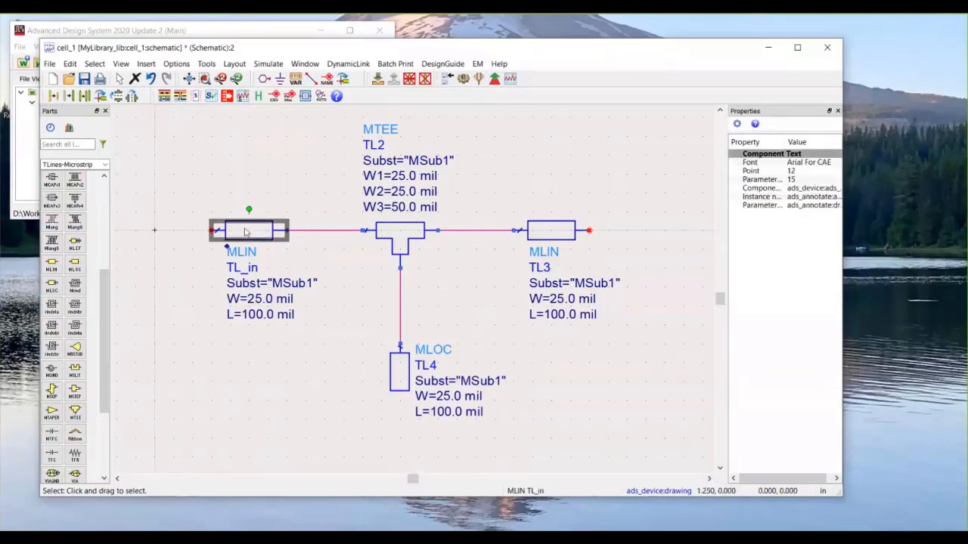
click(325, 230)
click(286, 401)
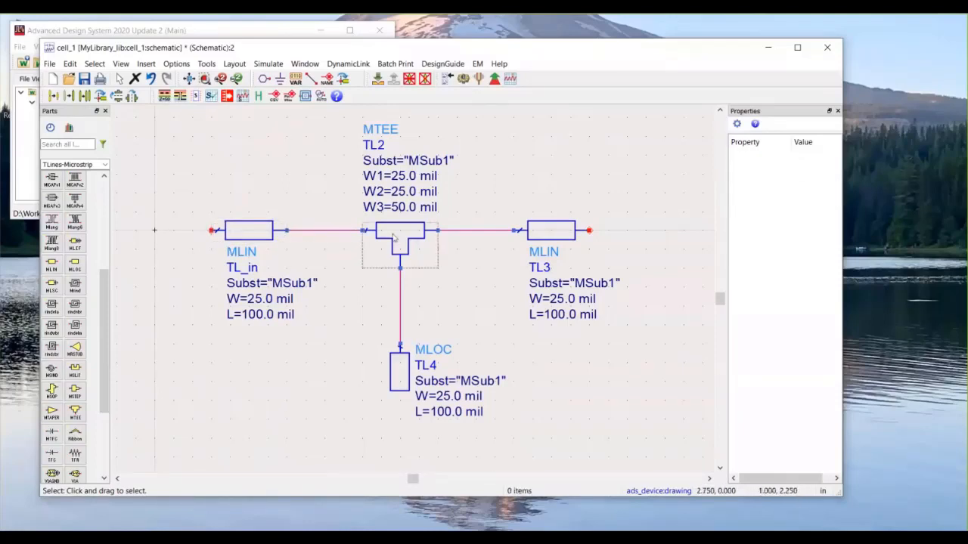
click(331, 375)
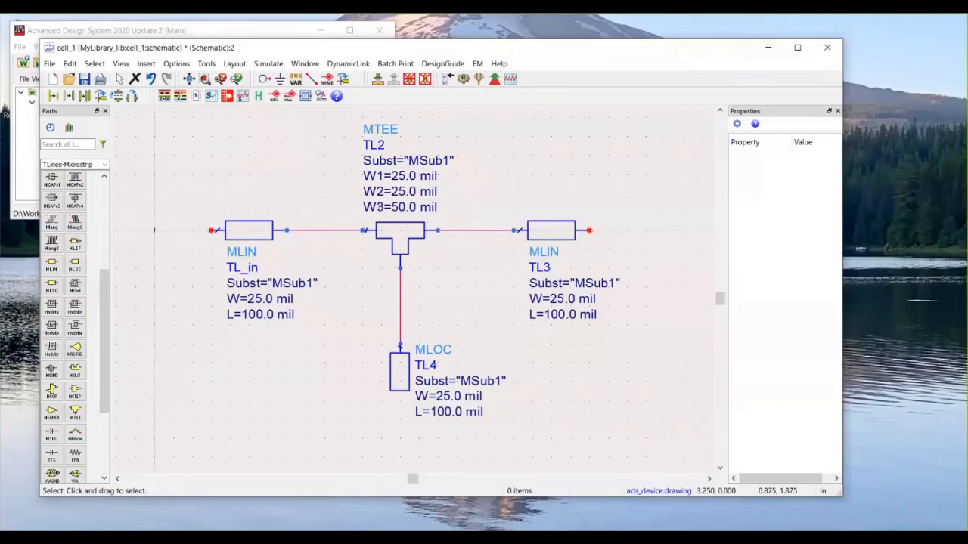
Step: Set the MTEE's branch width W3 to 25.0 mil directly on the schematic and end the text editing
double_click(403, 207)
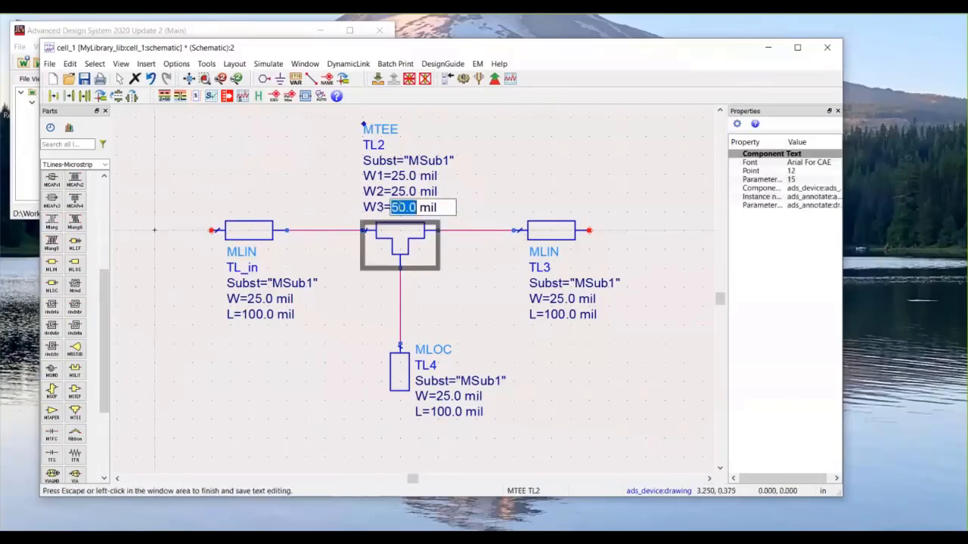
click(406, 208)
drag(406, 208, 385, 210)
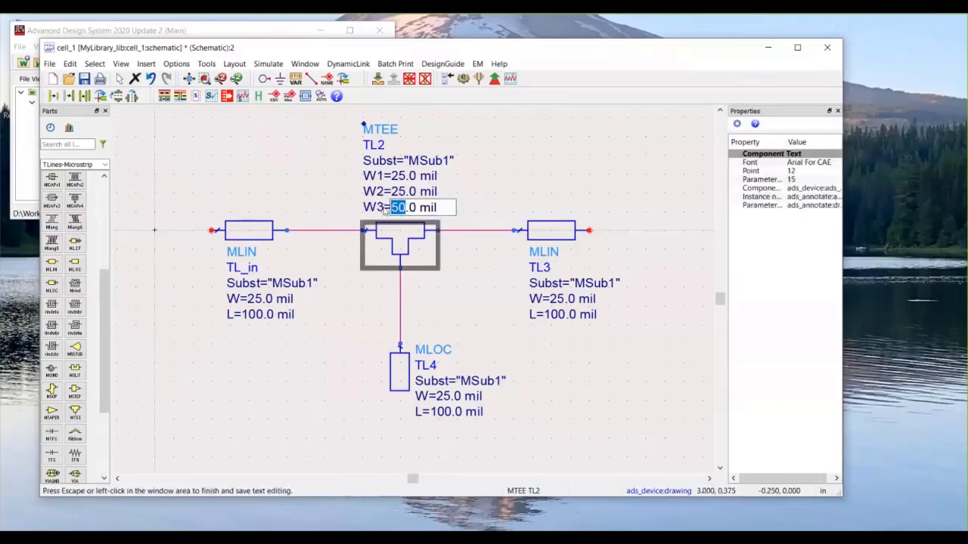
text(25)
click(319, 174)
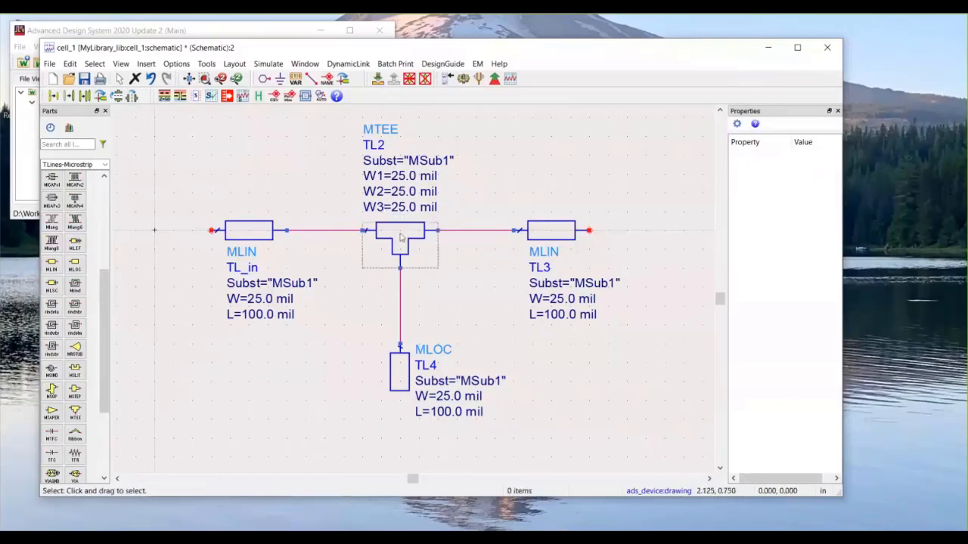
click(402, 208)
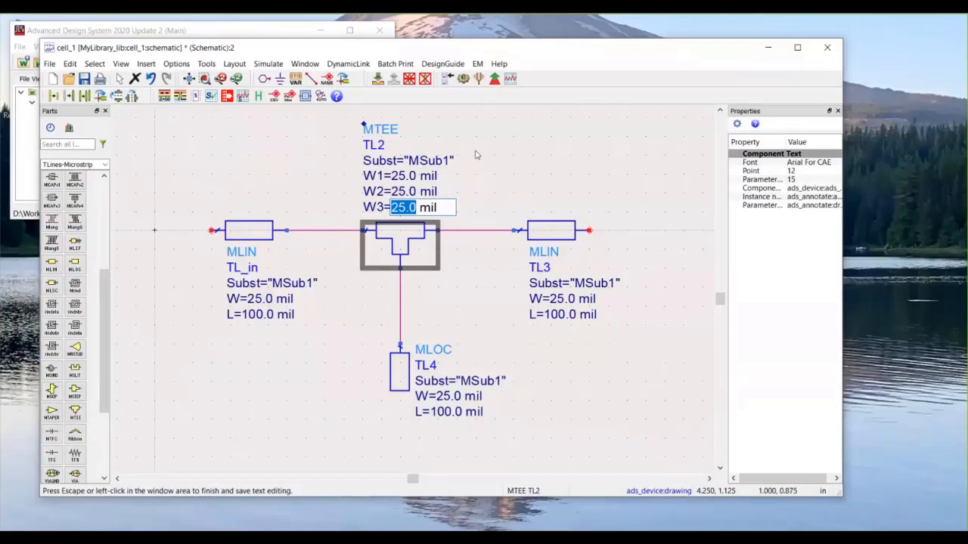
click(476, 155)
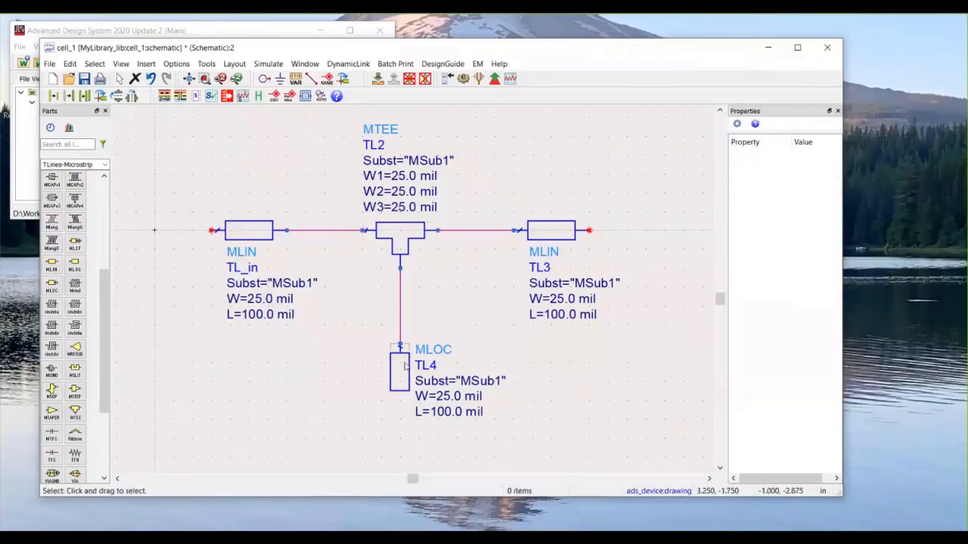
click(275, 396)
Step: Open the instance parameters of the TL_in line and examine the descriptions of W, L, Wall1 and Wall2
double_click(249, 233)
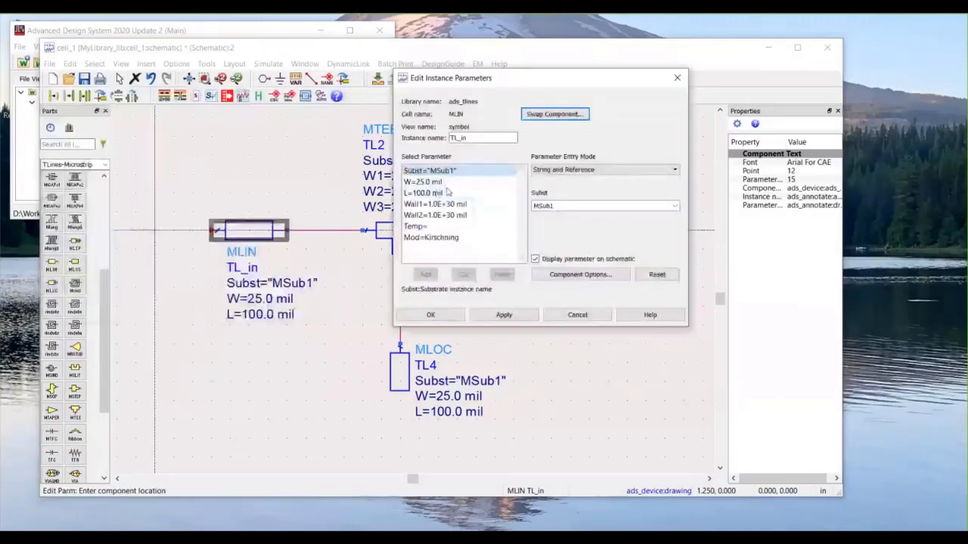
click(437, 184)
click(436, 194)
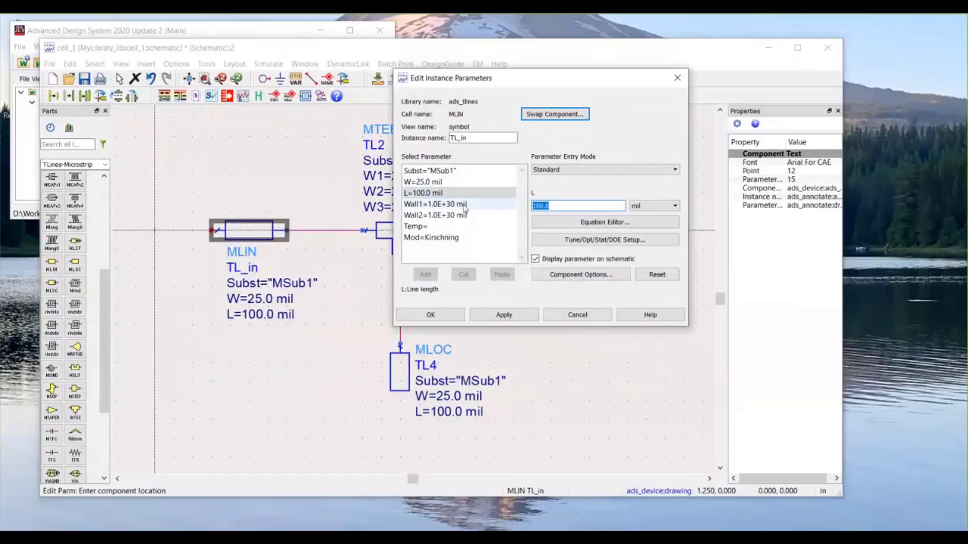
click(463, 205)
click(425, 217)
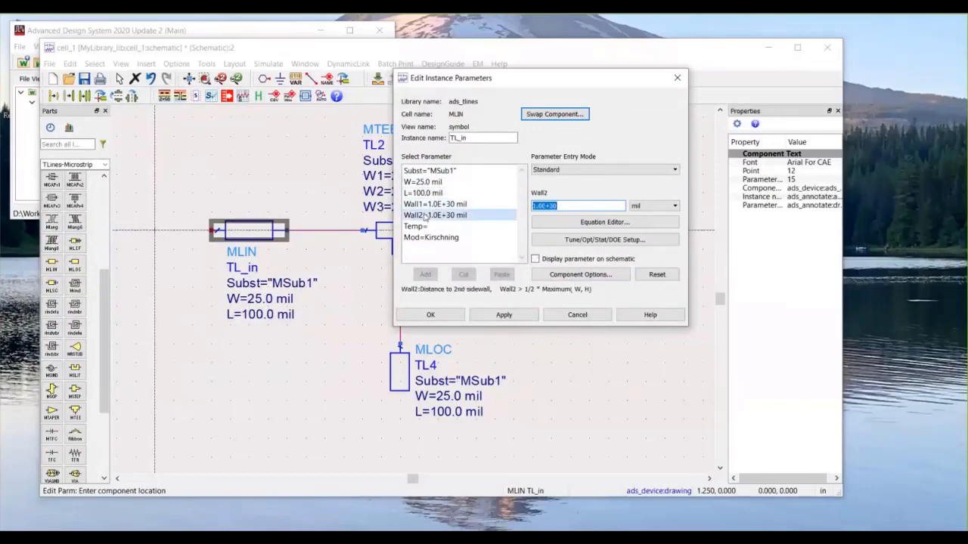
click(425, 182)
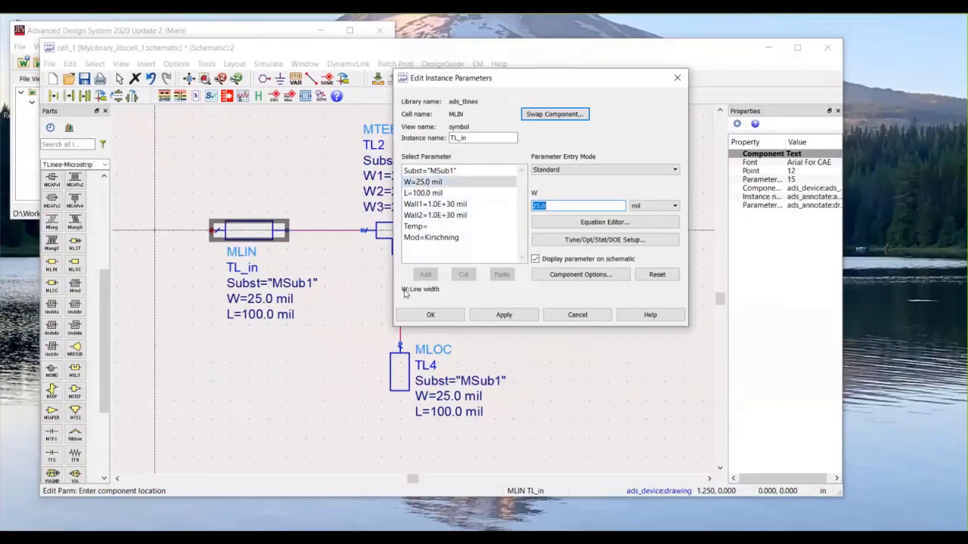
click(423, 193)
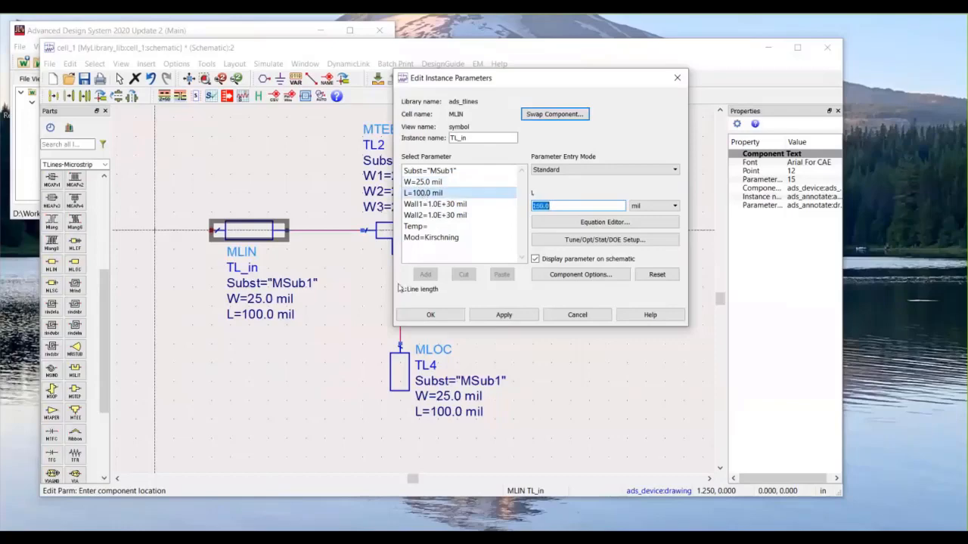
Step: Show TL_in's Wall1 parameter on the schematic, apply the setting and close the instance parameters
click(439, 204)
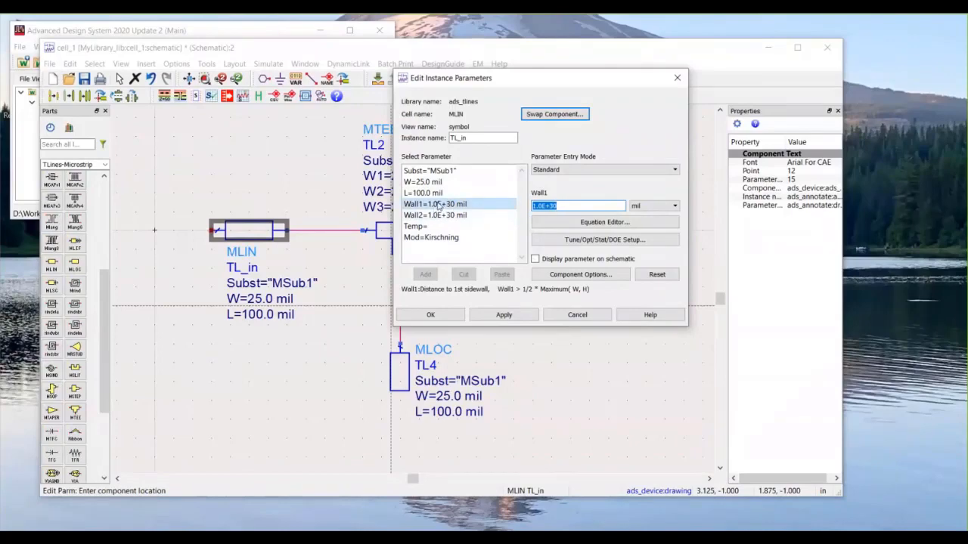
click(562, 206)
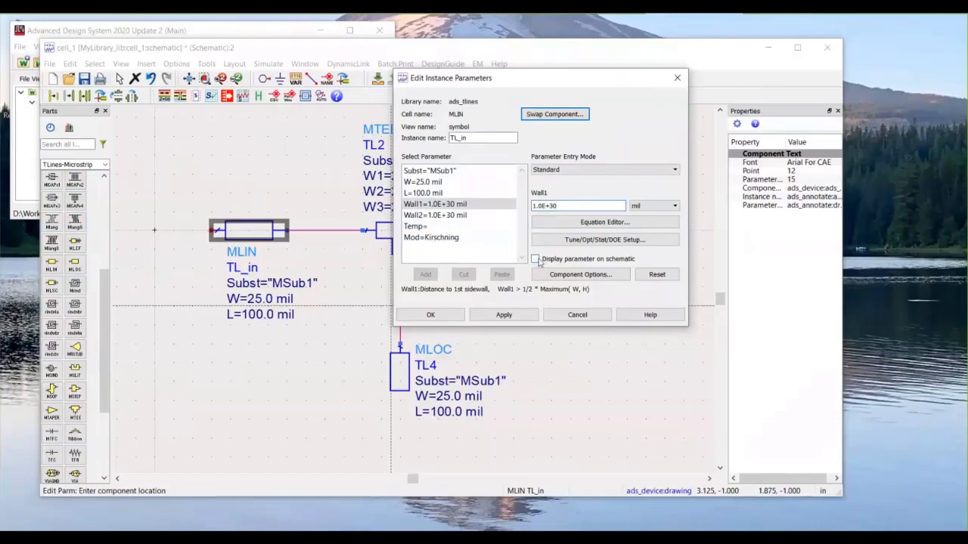
click(503, 314)
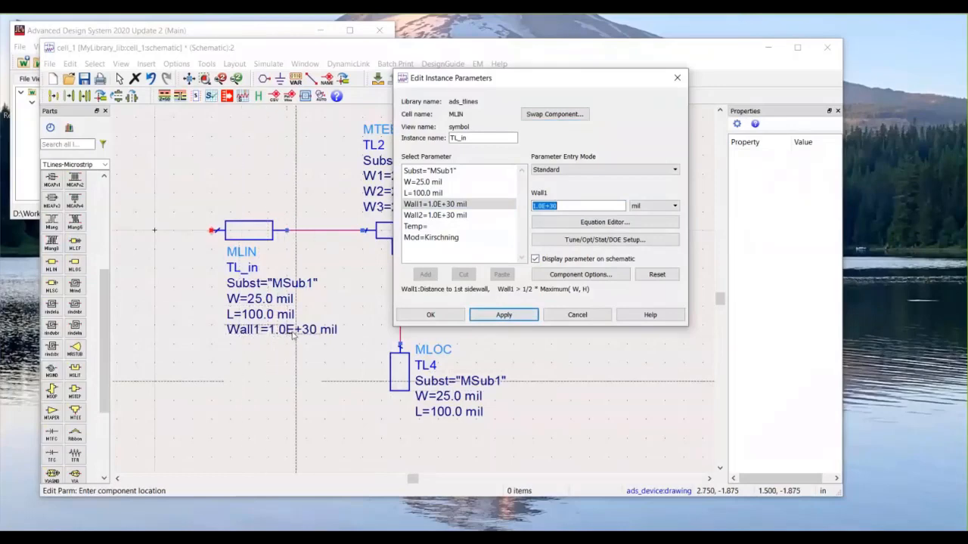
click(578, 314)
Step: Open TL_in's Wall1 and L values for editing on the schematic and leave the text editing
double_click(299, 329)
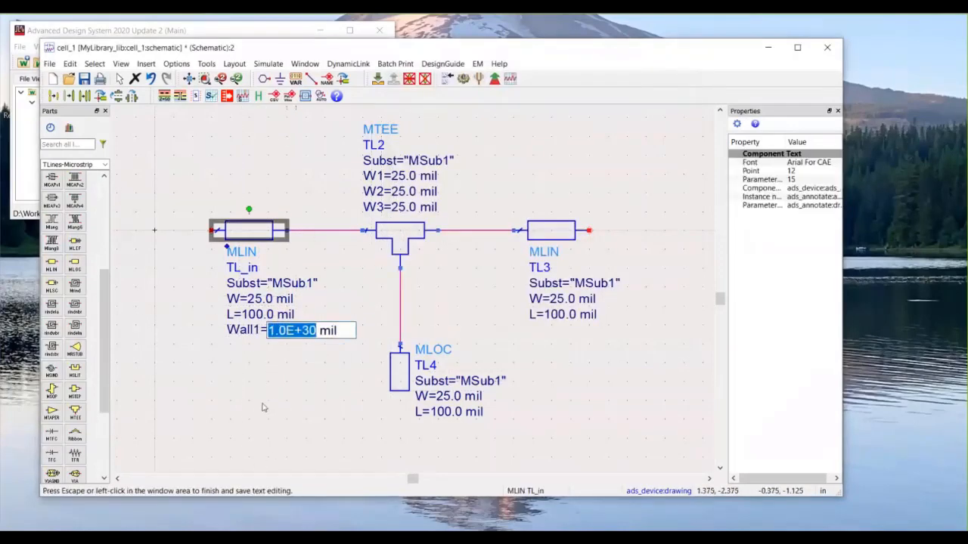
click(250, 311)
click(251, 315)
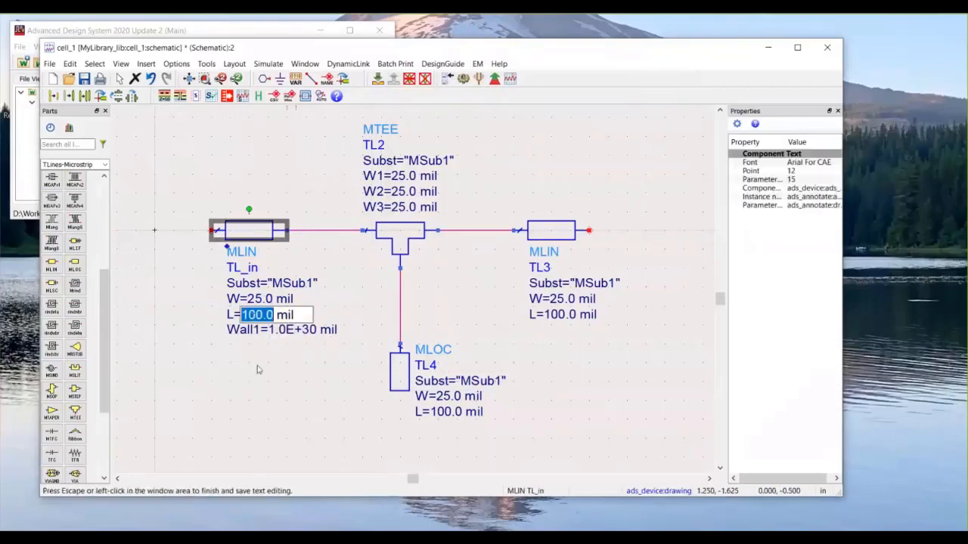
click(260, 376)
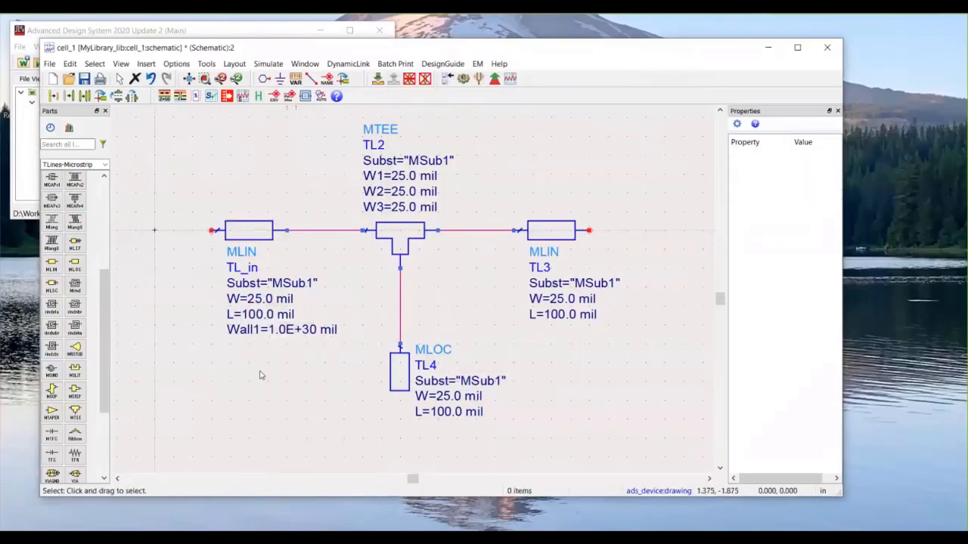
Step: Reopen TL_in's instance parameters and turn off displaying the Subst parameter on the schematic
double_click(246, 233)
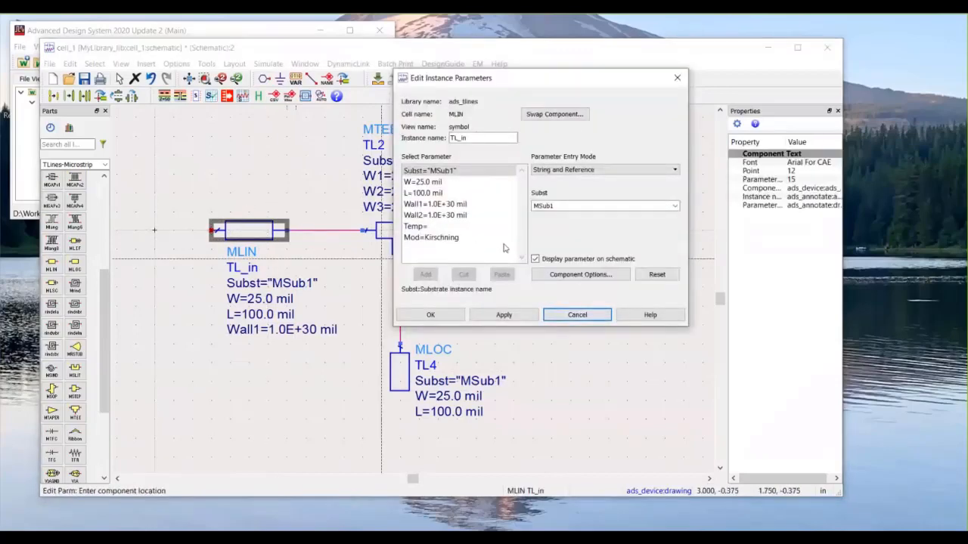
click(534, 259)
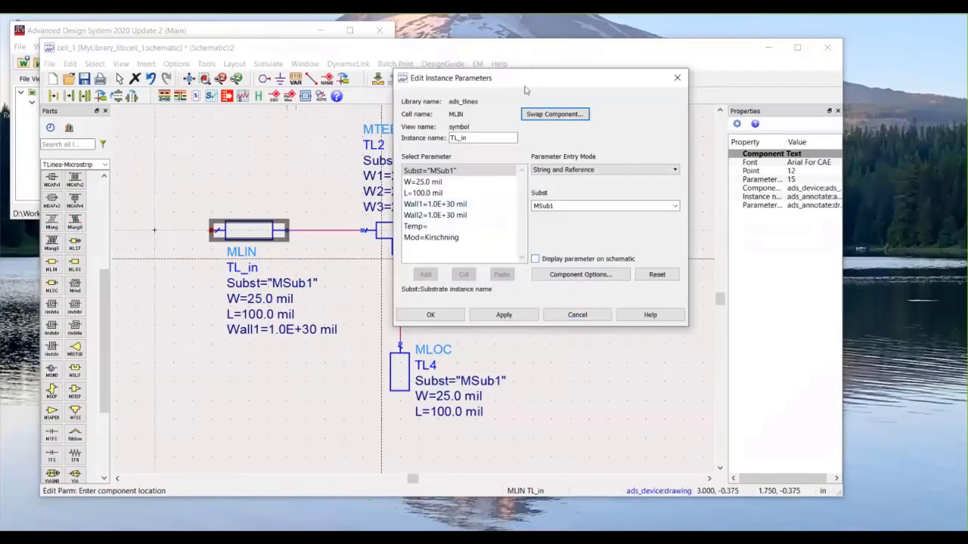
drag(477, 81, 419, 93)
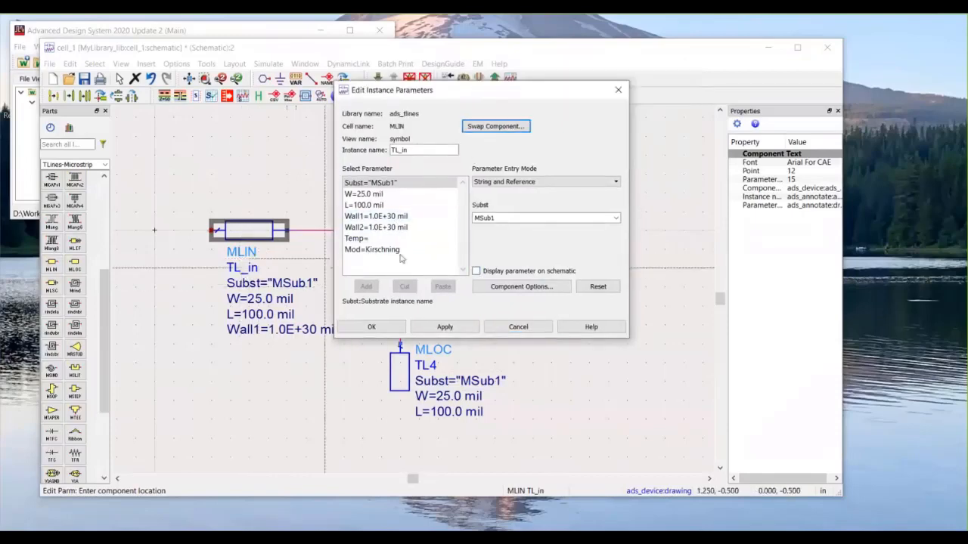
Step: Open the MLIN help page and read through its range of usage, parameters, notes and references
click(591, 327)
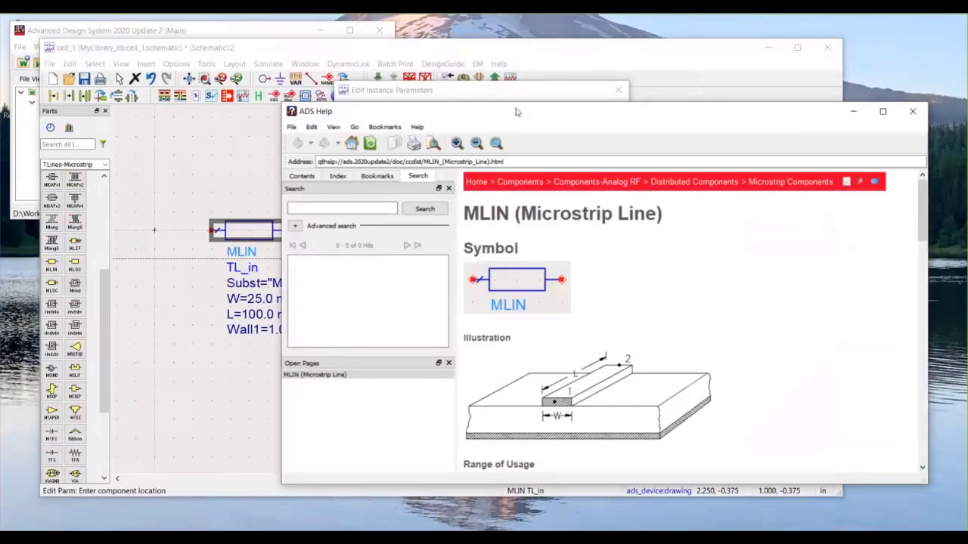
drag(527, 110, 350, 98)
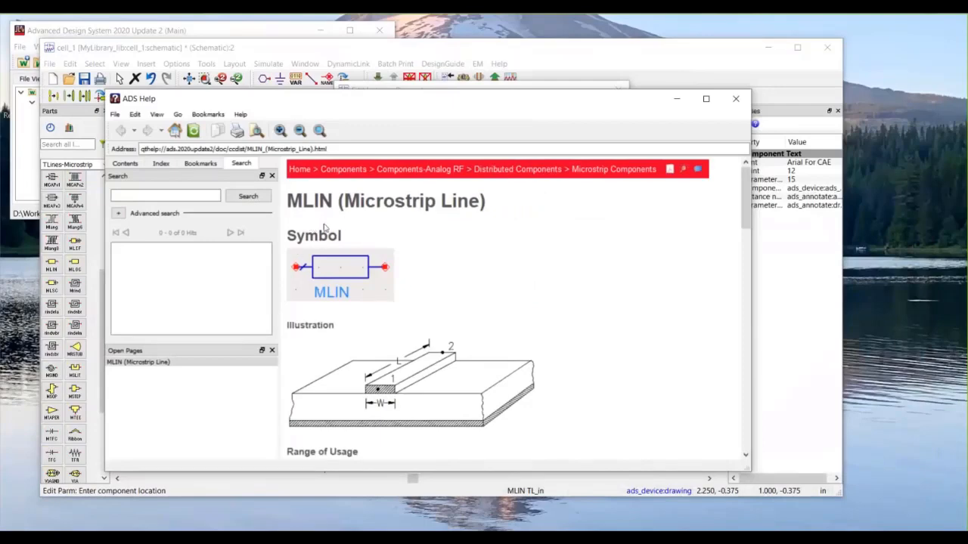
scroll(458, 342, down, 10)
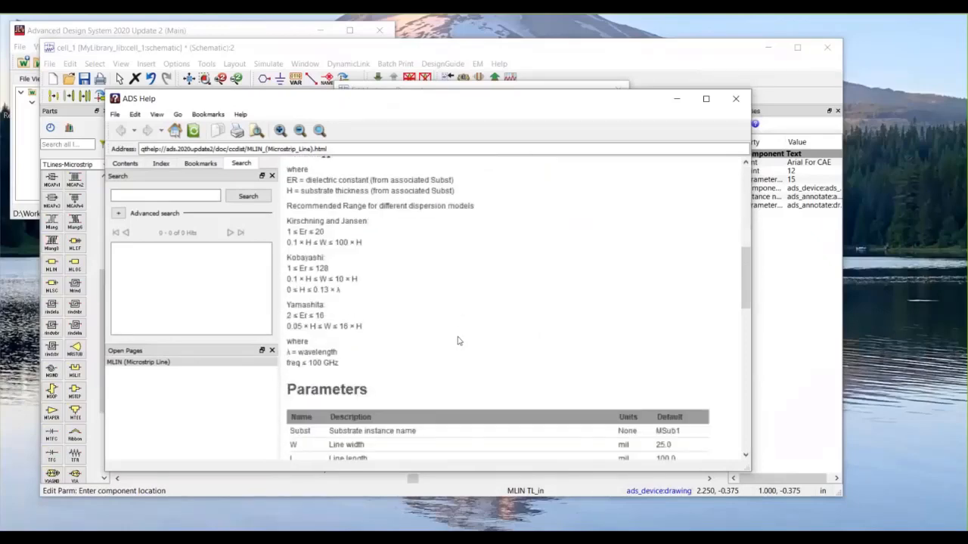
scroll(457, 340, down, 3)
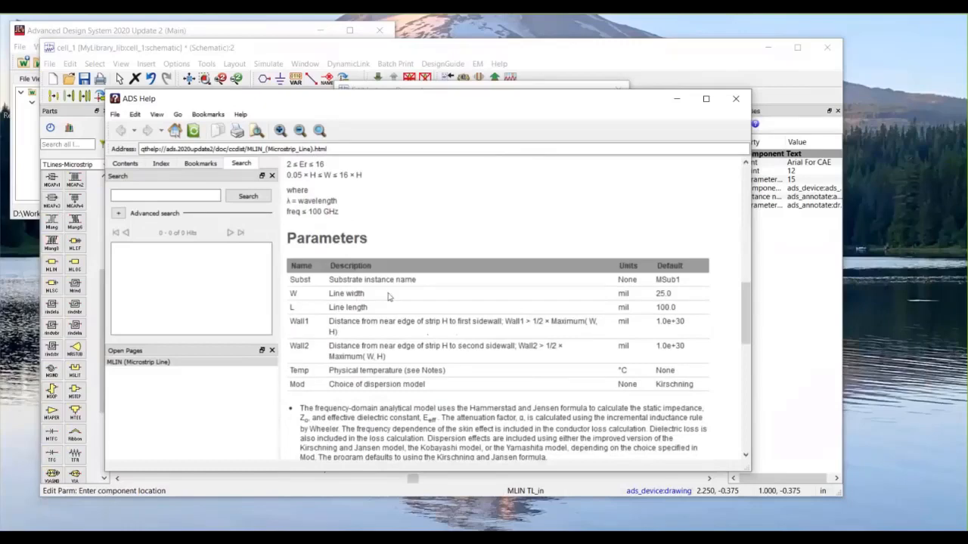
scroll(458, 368, down, 3)
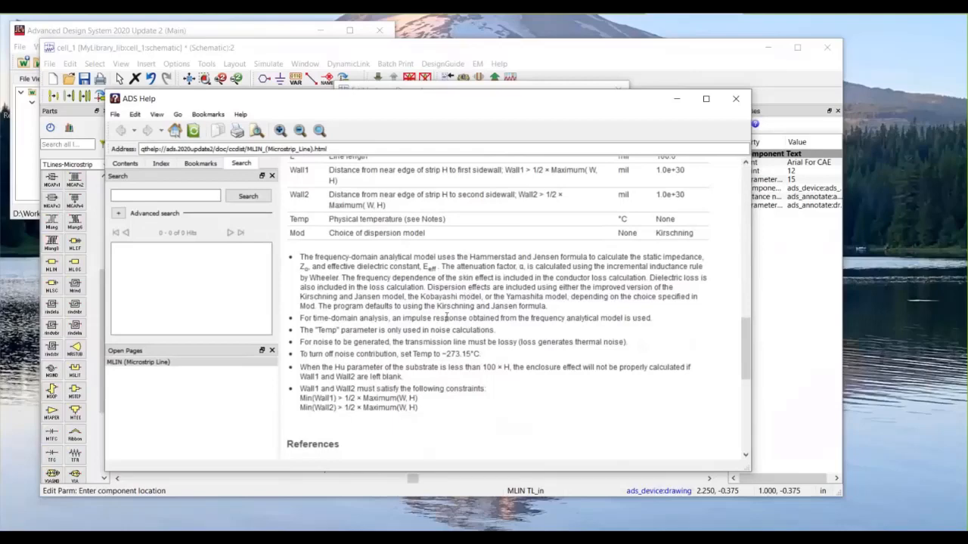
scroll(456, 317, down, 5)
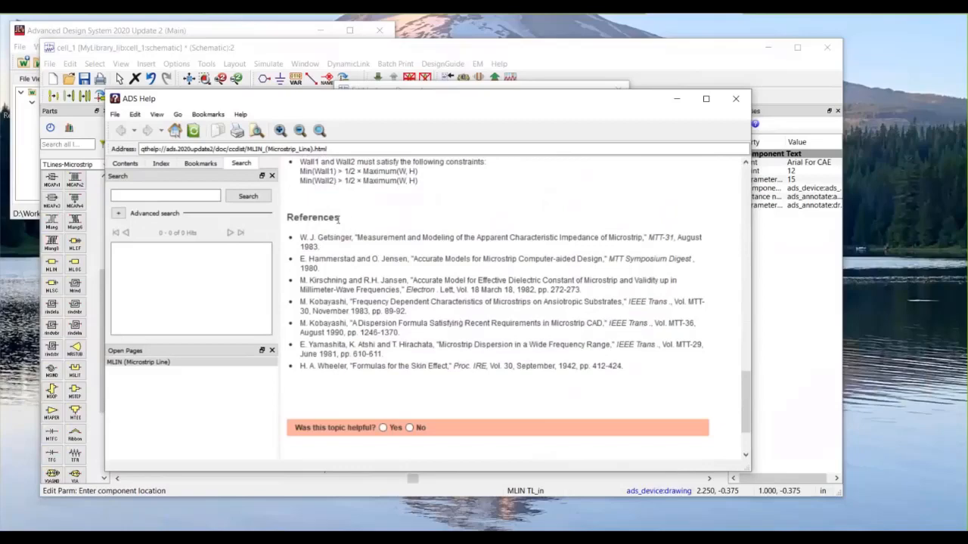
Step: Examine the References section of the MLIN help, close the help and cancel TL_in's pending parameter edits
drag(338, 218, 219, 130)
click(338, 219)
drag(289, 217, 350, 221)
click(350, 222)
click(736, 100)
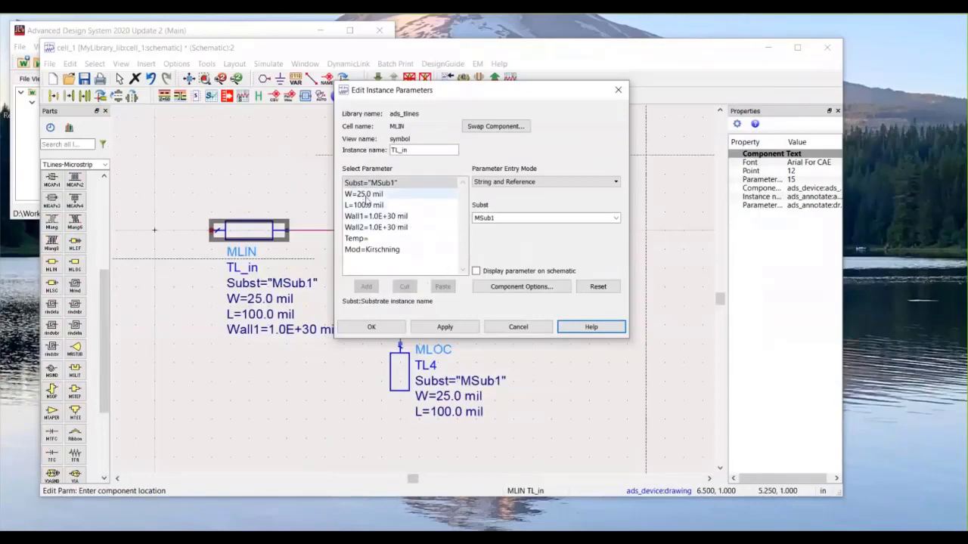
click(518, 327)
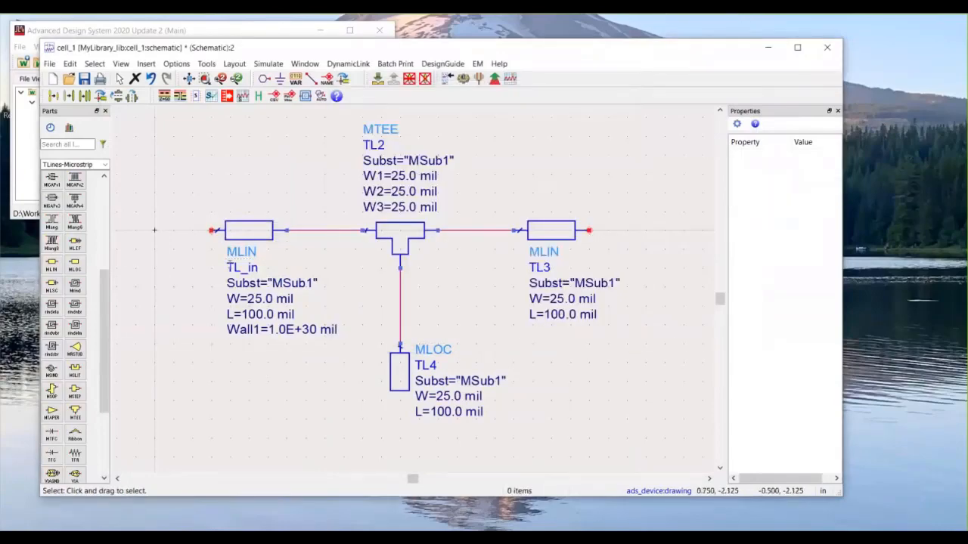
Step: Open the MLIN help once more from TL_in's instance parameters, and close both without changes
double_click(249, 232)
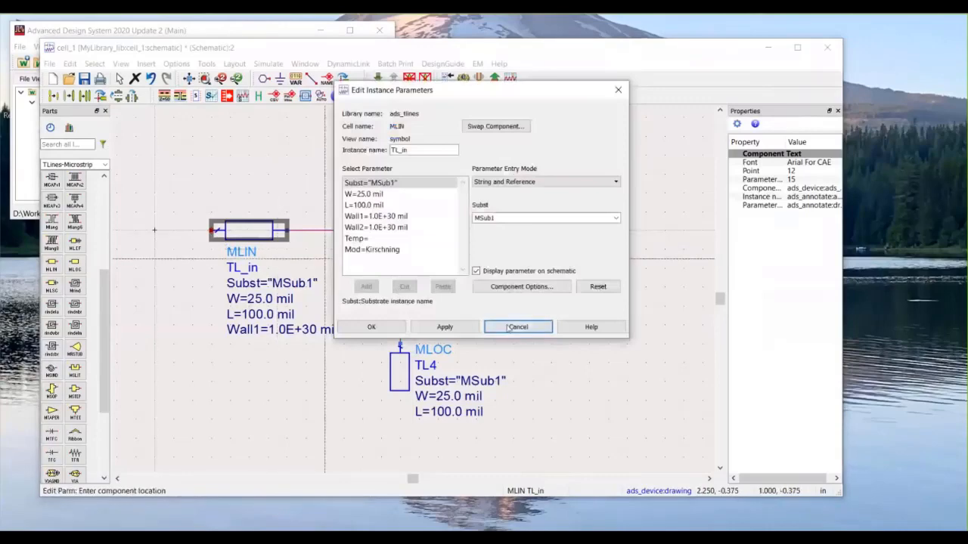
click(590, 327)
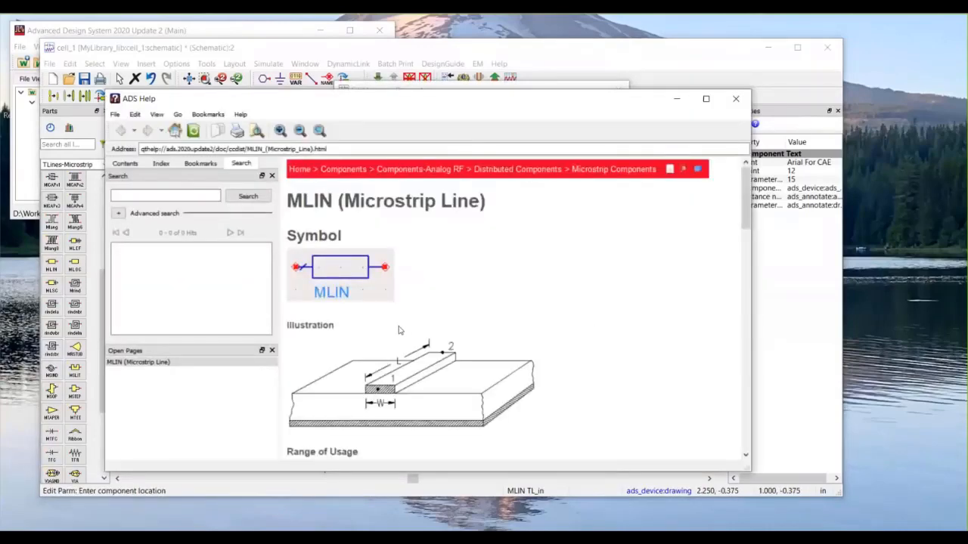
click(736, 99)
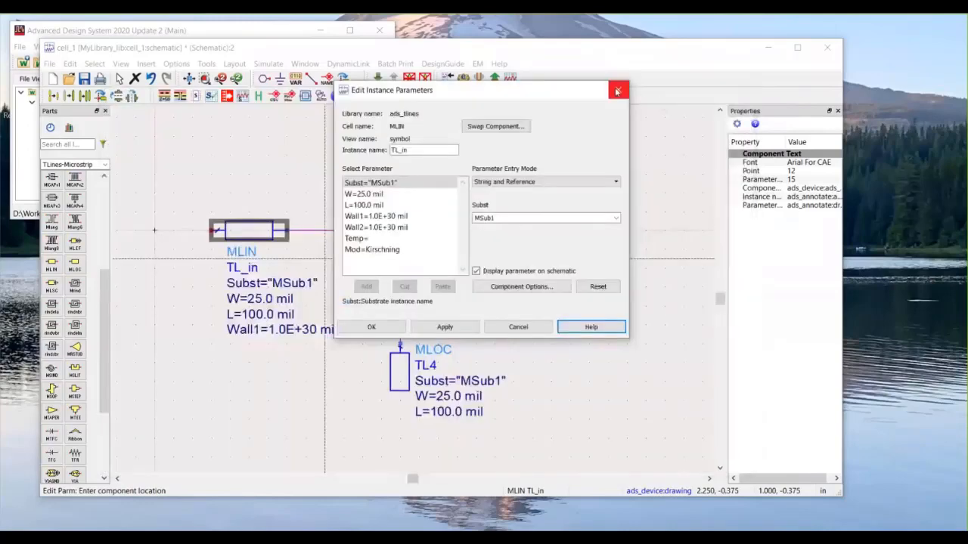
click(617, 91)
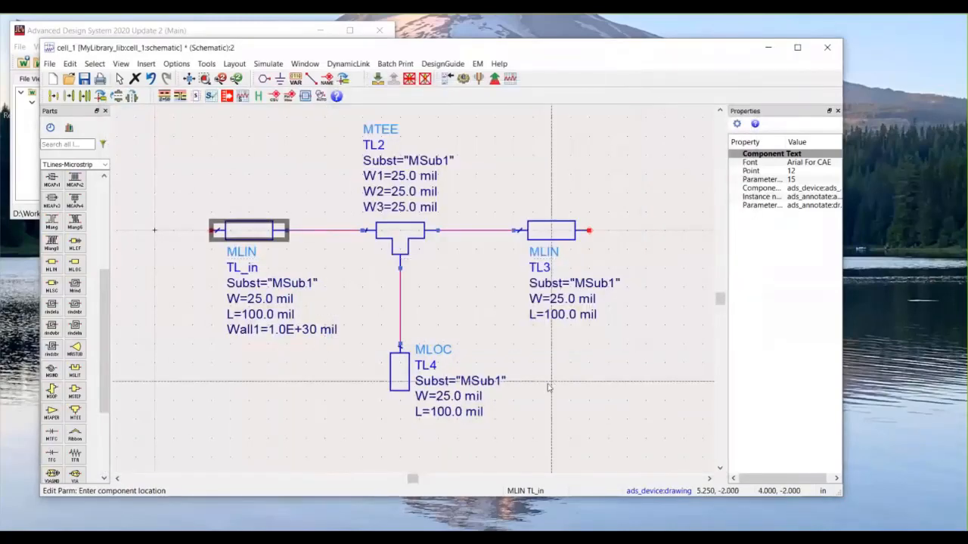
key(Escape)
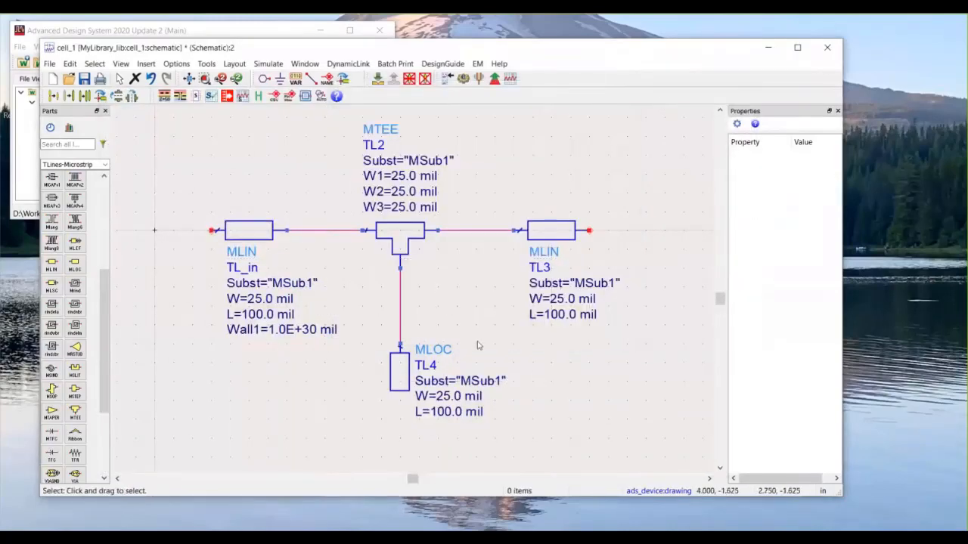
Step: Place two Term components from the Simulation-S_Param palette, one below each outer end of the microstrip circuit
scroll(429, 317, down, 3)
drag(373, 403, 407, 401)
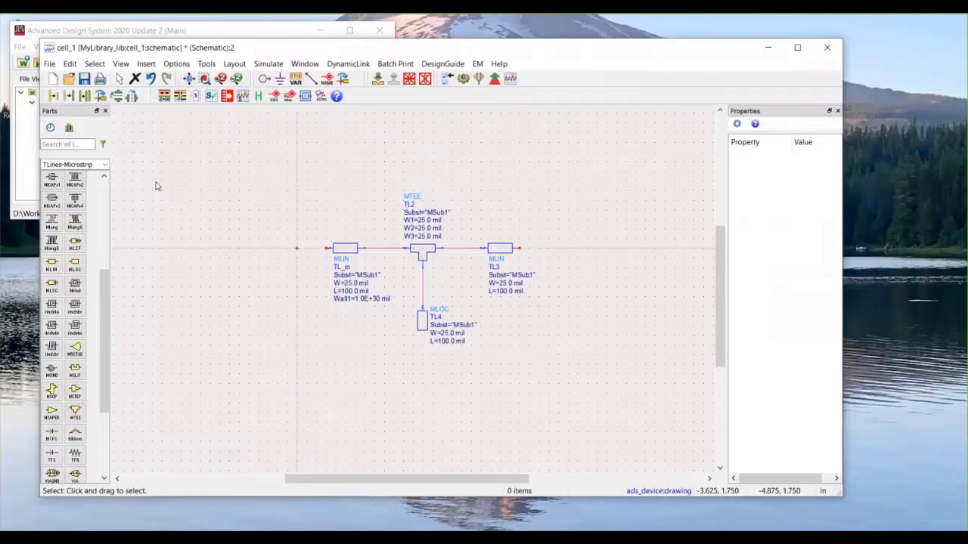
click(105, 165)
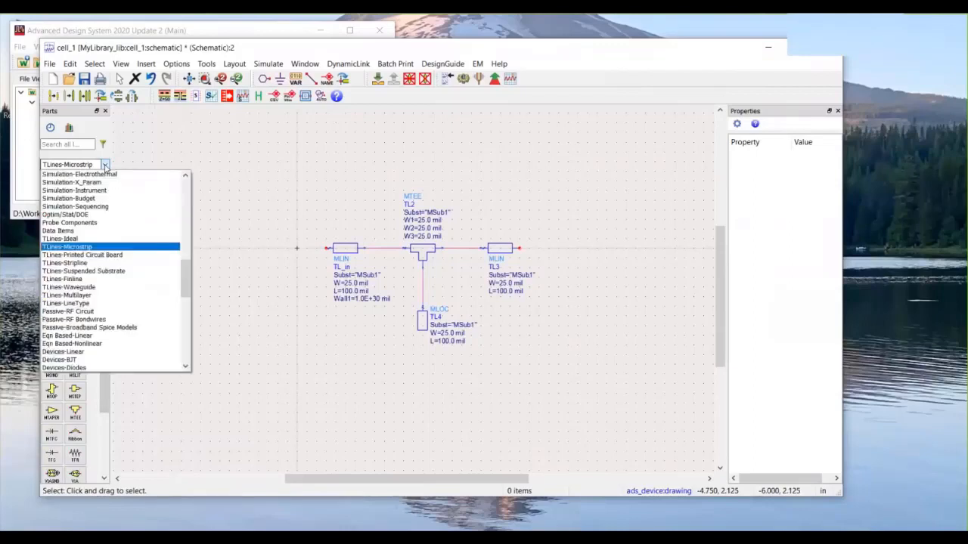
scroll(118, 270, up, 4)
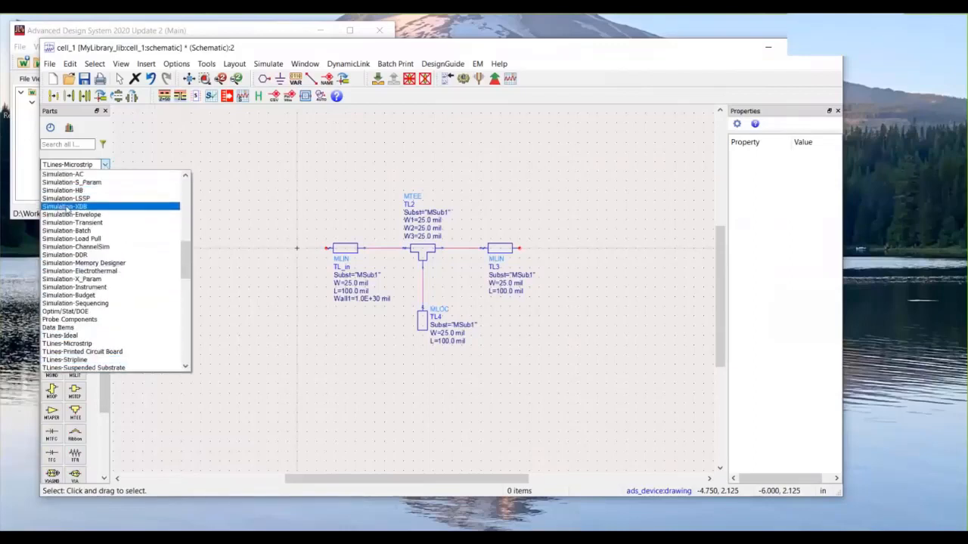
scroll(106, 215, up, 1)
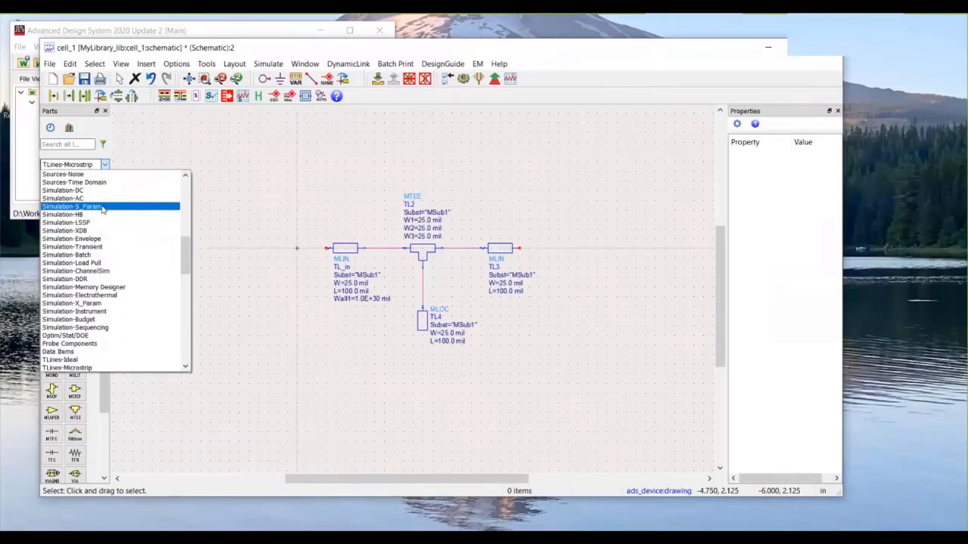
click(104, 209)
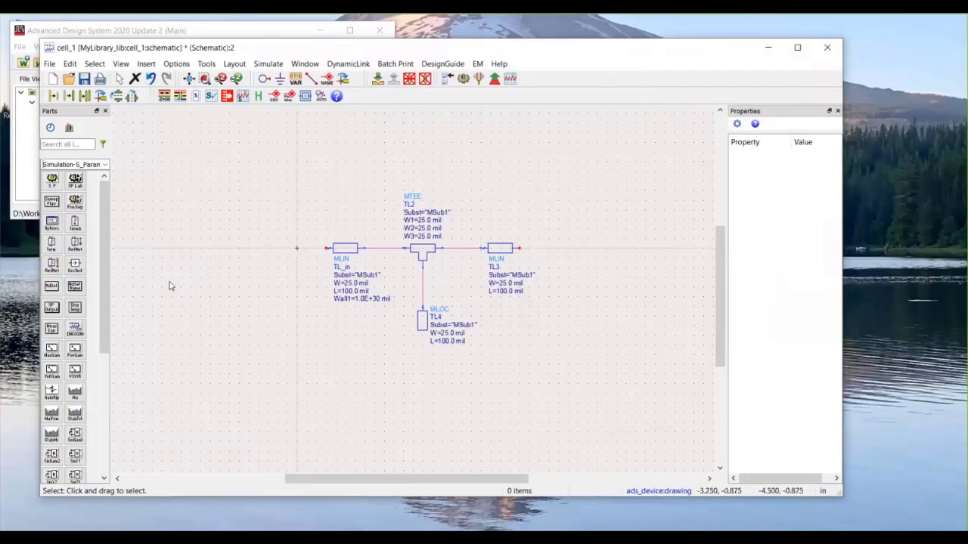
click(56, 251)
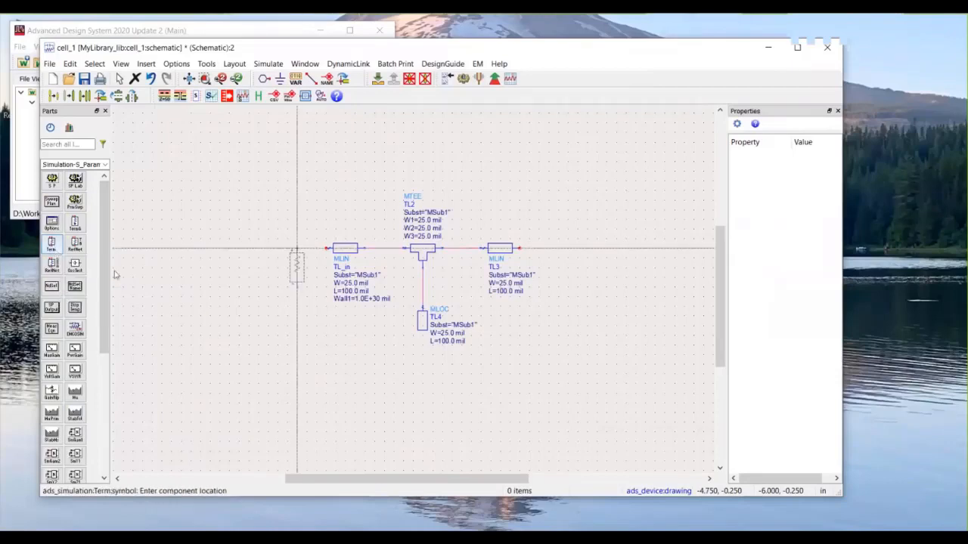
click(296, 302)
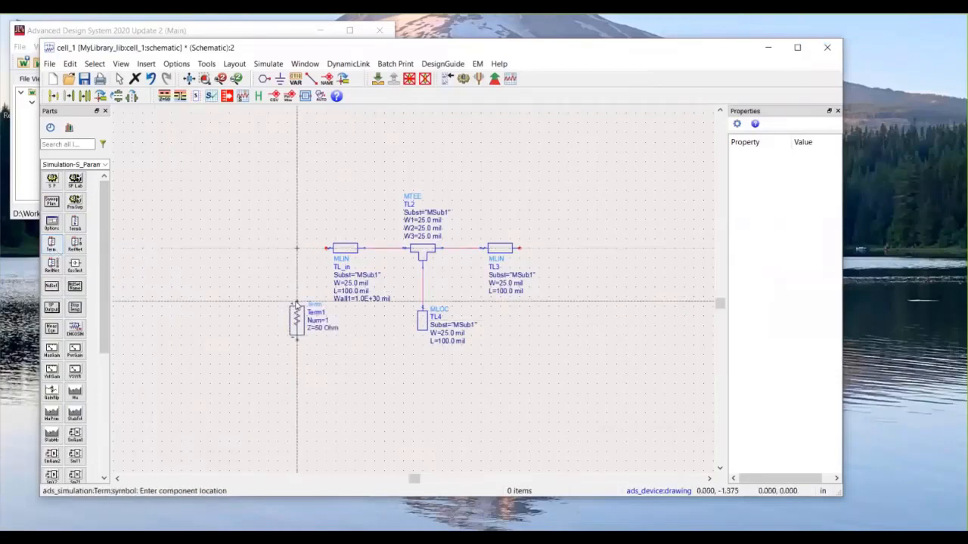
click(578, 304)
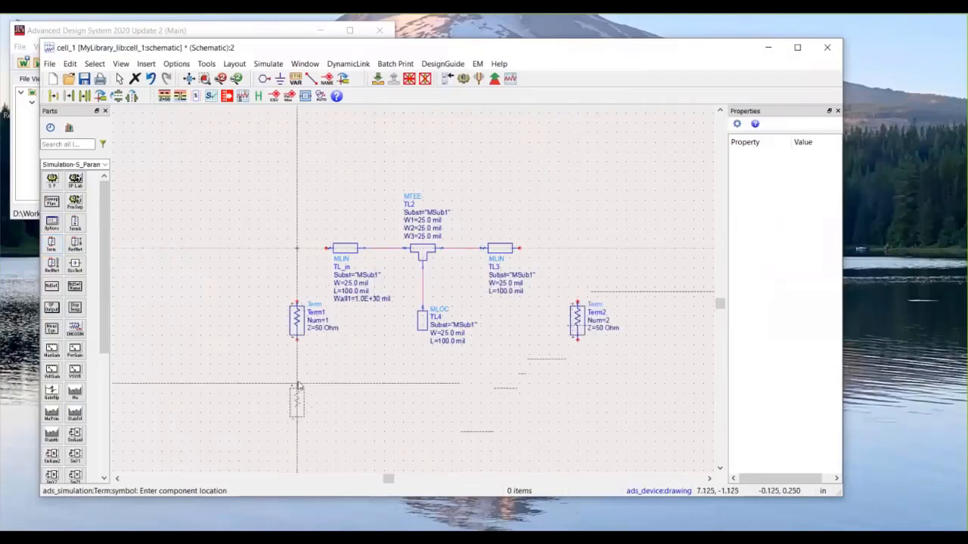
Step: Wire Term1 to the free end of TL_in and Term2 to the free end of TL3
click(311, 80)
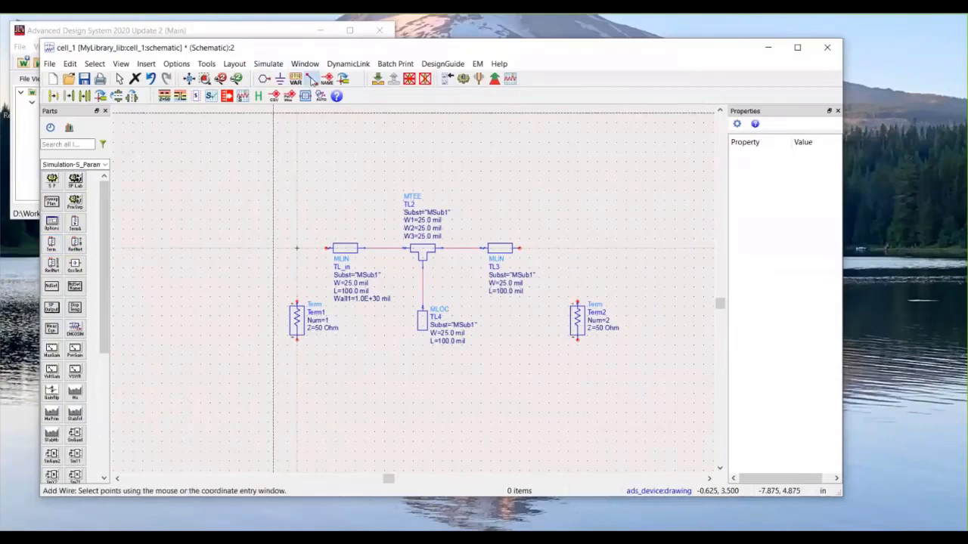
click(296, 301)
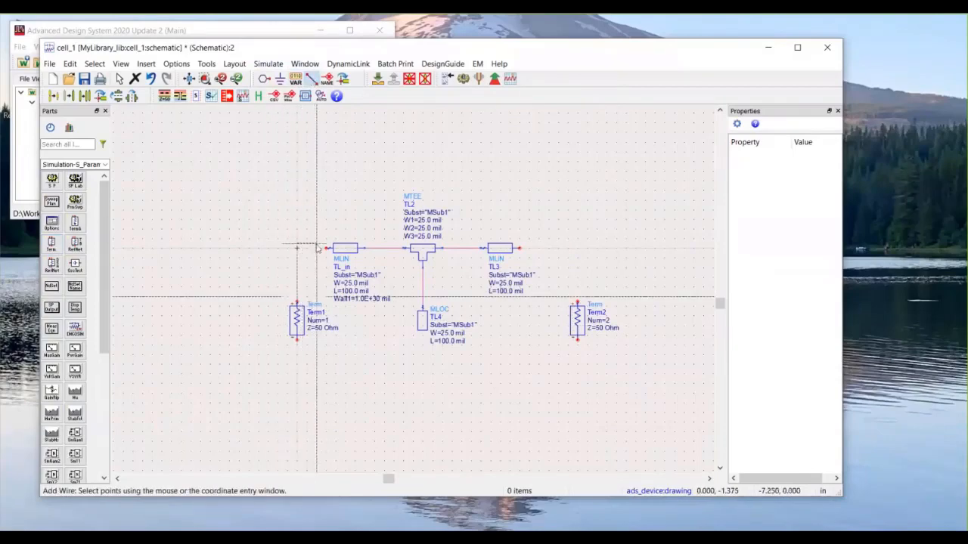
click(327, 248)
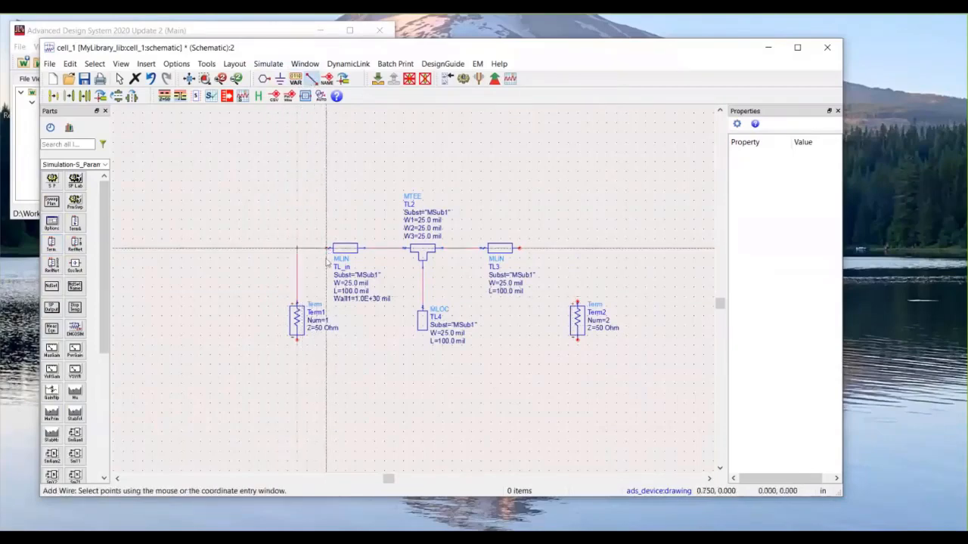
click(520, 249)
click(577, 302)
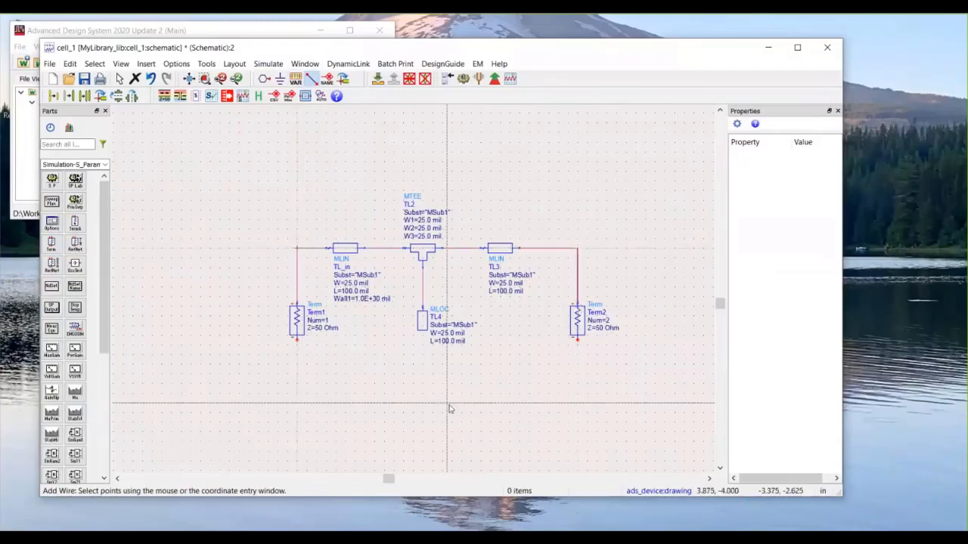
key(Escape)
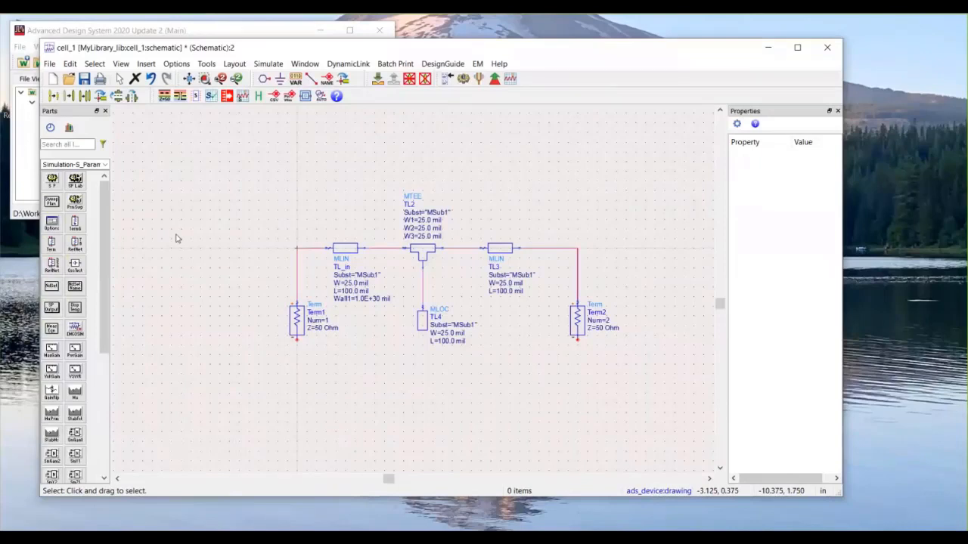
Step: Place a TermG component in the empty area beside Term1
click(76, 225)
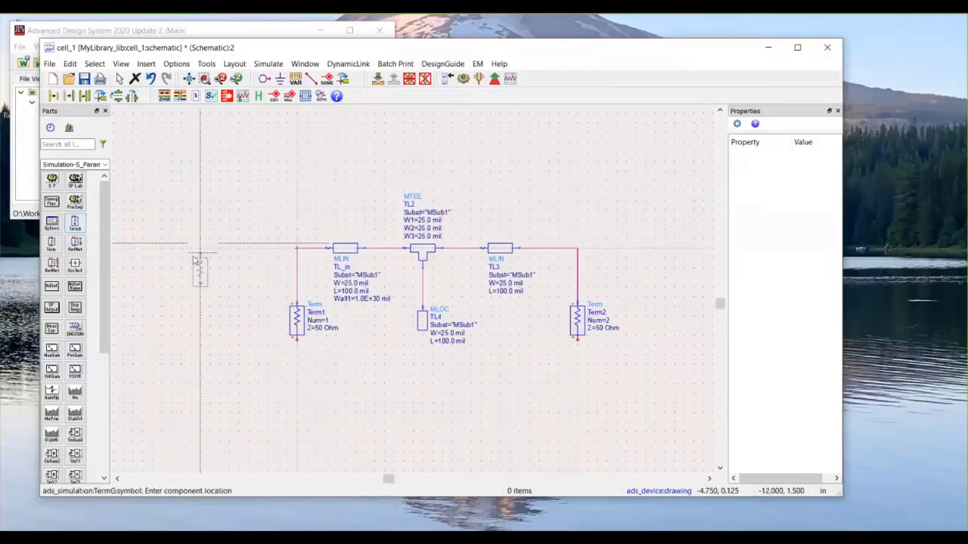
click(185, 341)
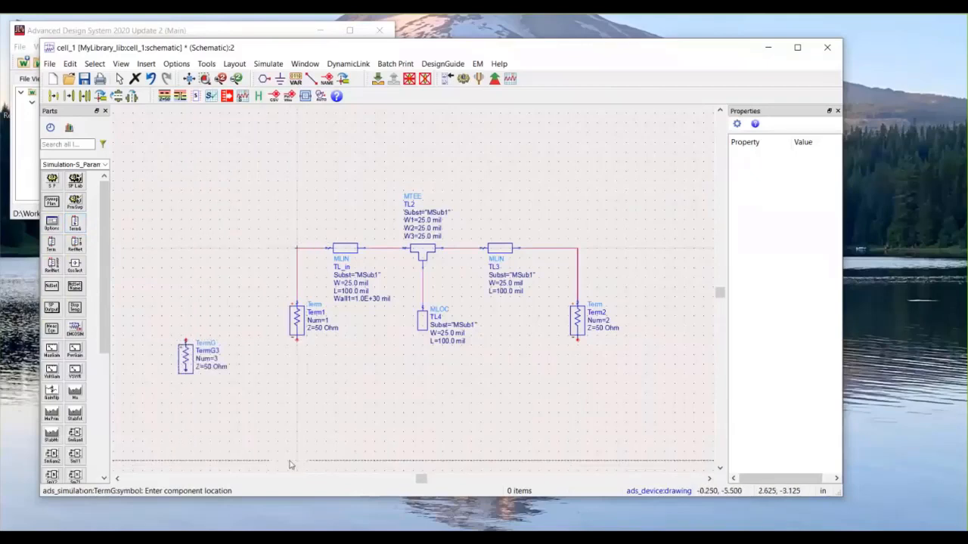
key(Escape)
scroll(302, 333, up, 1)
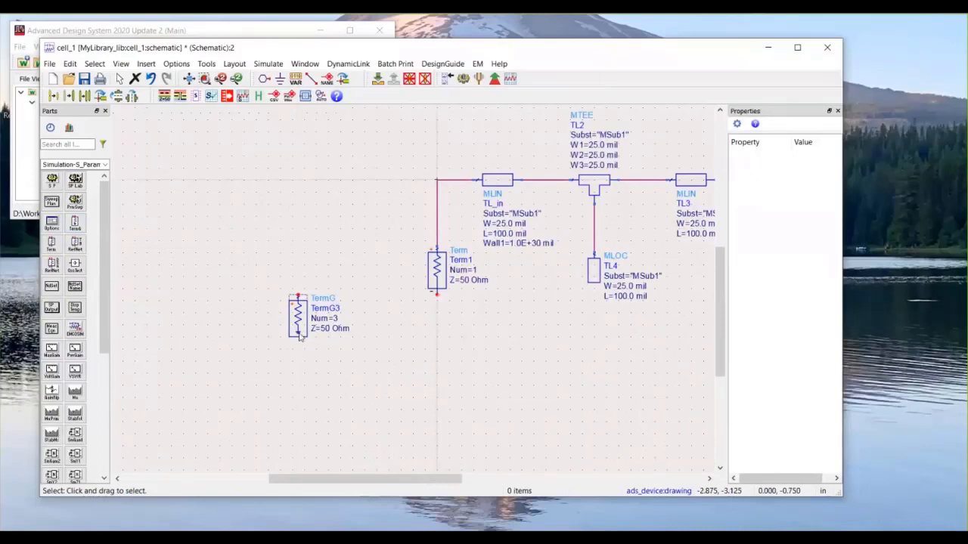
Step: Delete the TermG component and undo the deletion
click(299, 321)
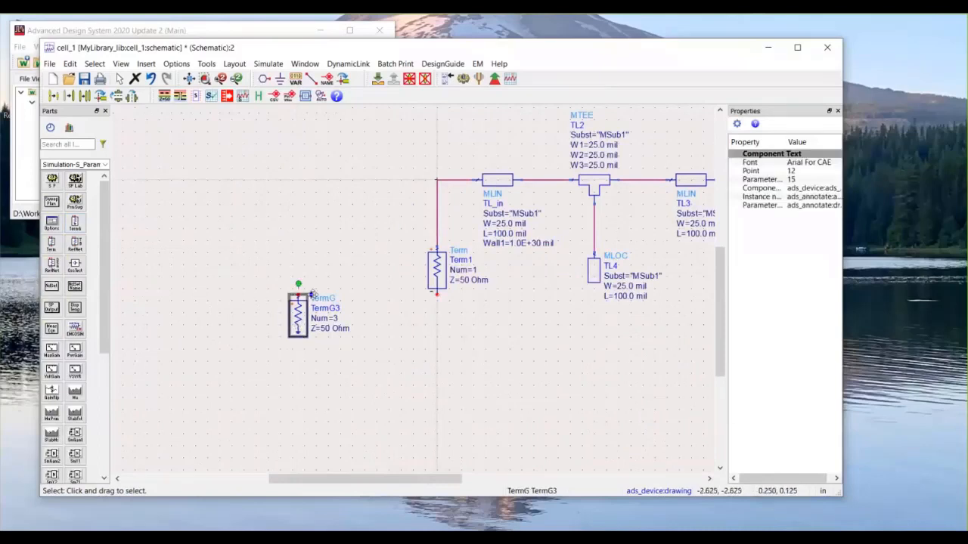
click(135, 79)
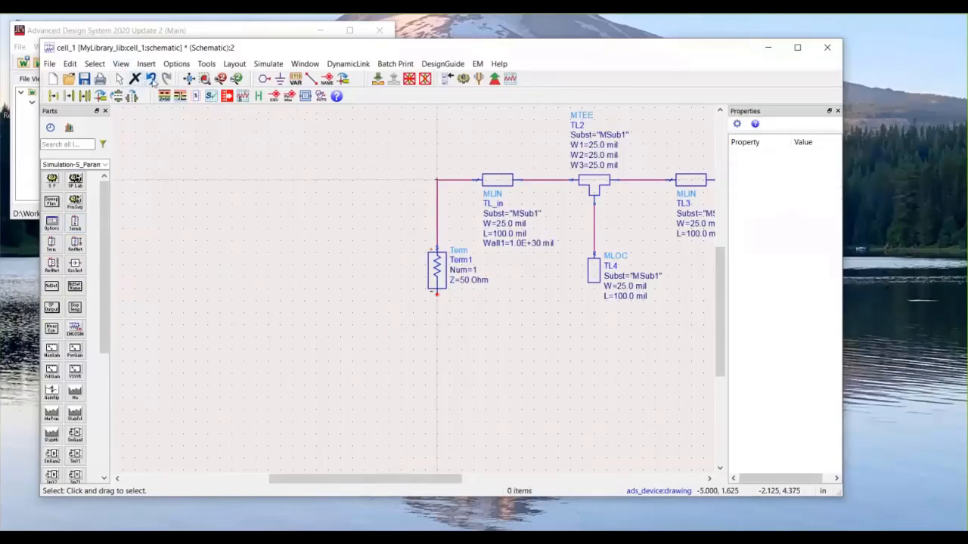
click(151, 78)
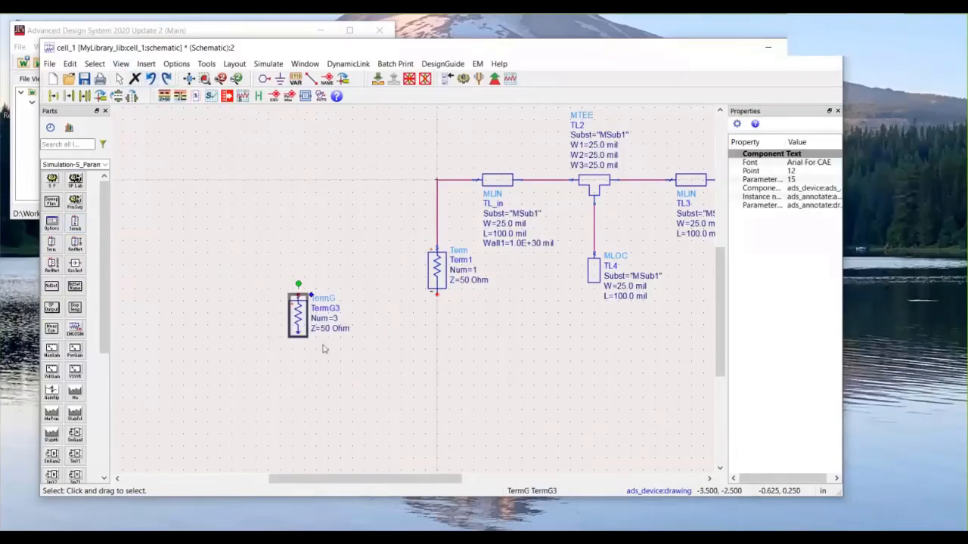
Step: Select the restored TermG component and remove it from the schematic
click(304, 443)
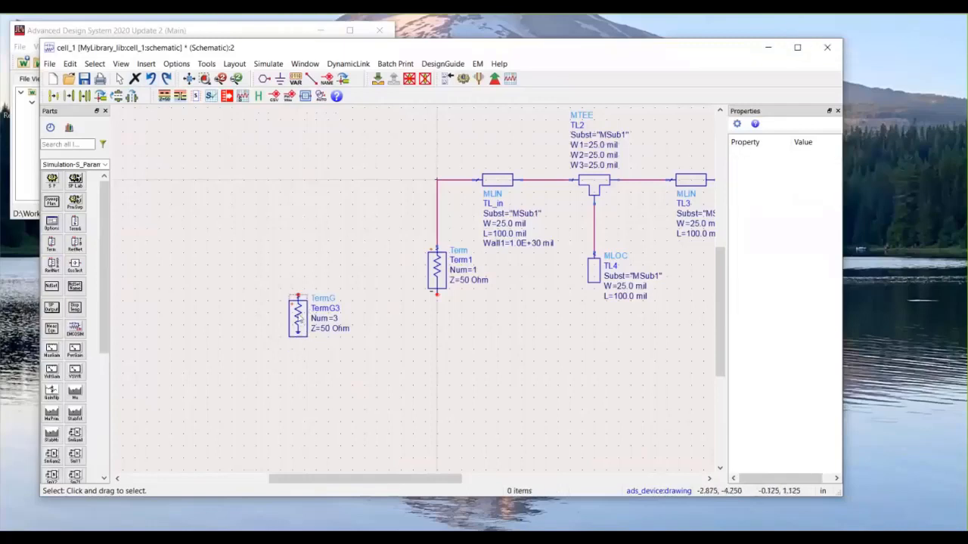
click(300, 312)
click(297, 311)
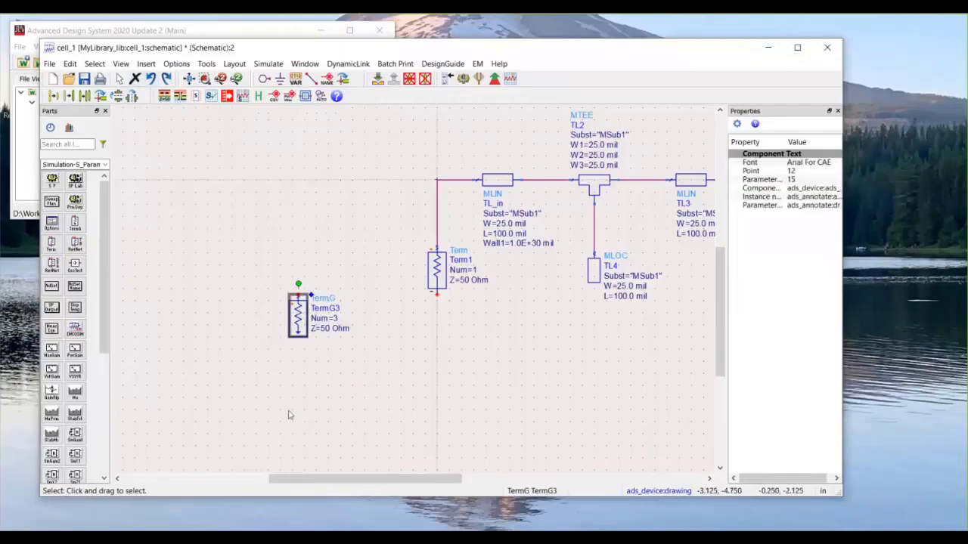
key(Delete)
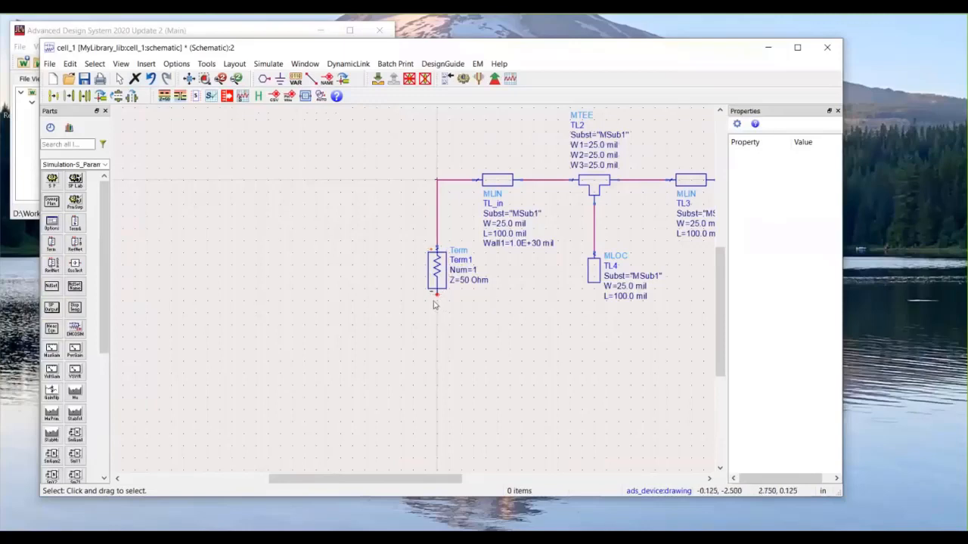
Step: Place ground symbols on the lower terminals of Term1 and Term2
click(279, 80)
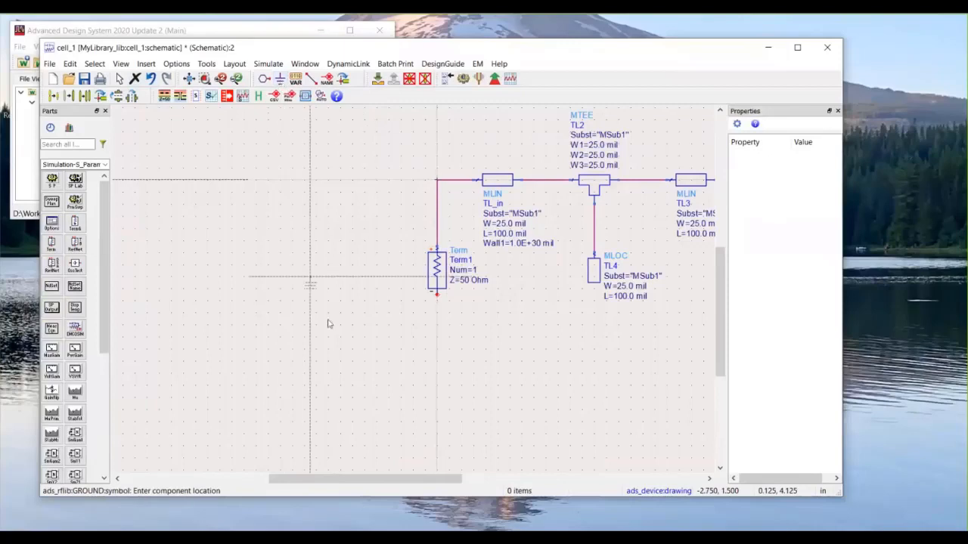
click(436, 297)
scroll(473, 321, down, 4)
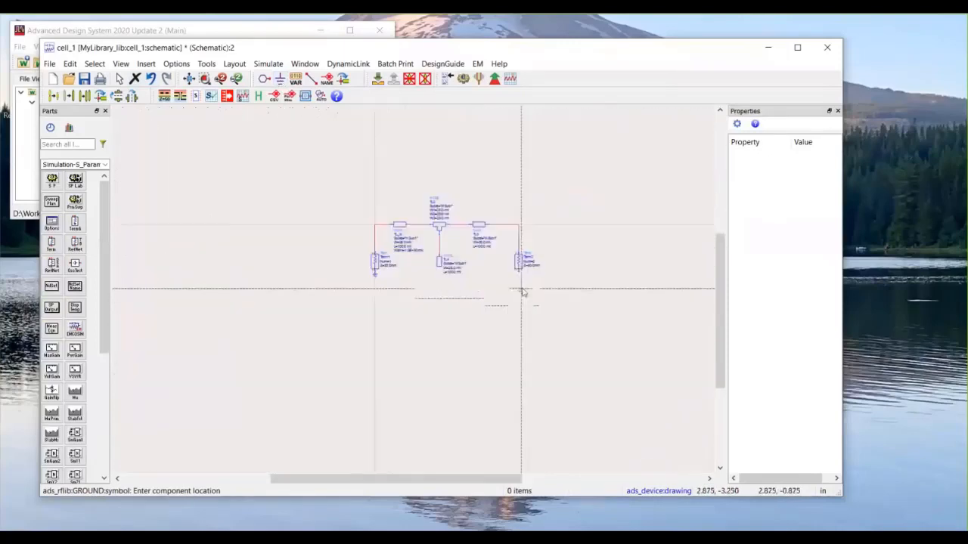
scroll(518, 282, up, 4)
click(417, 278)
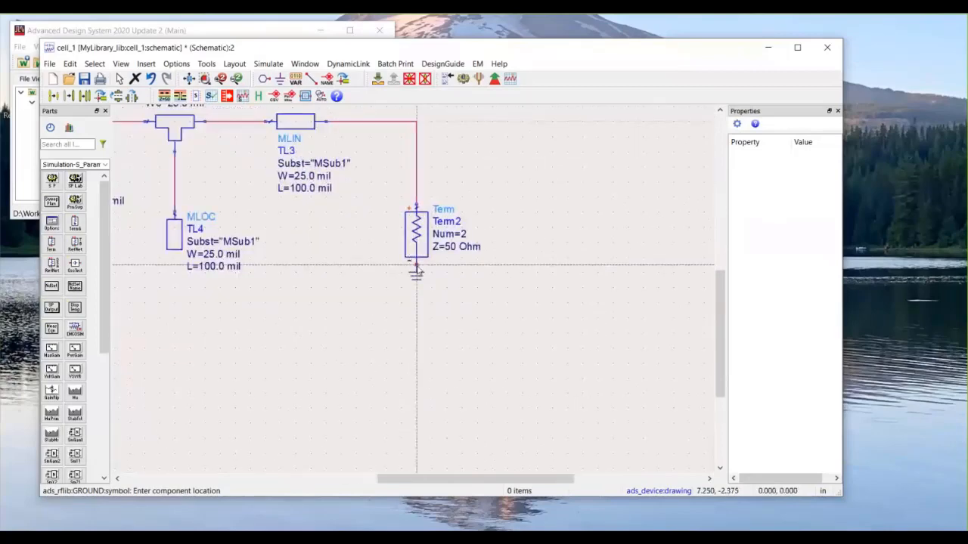
scroll(355, 333, down, 5)
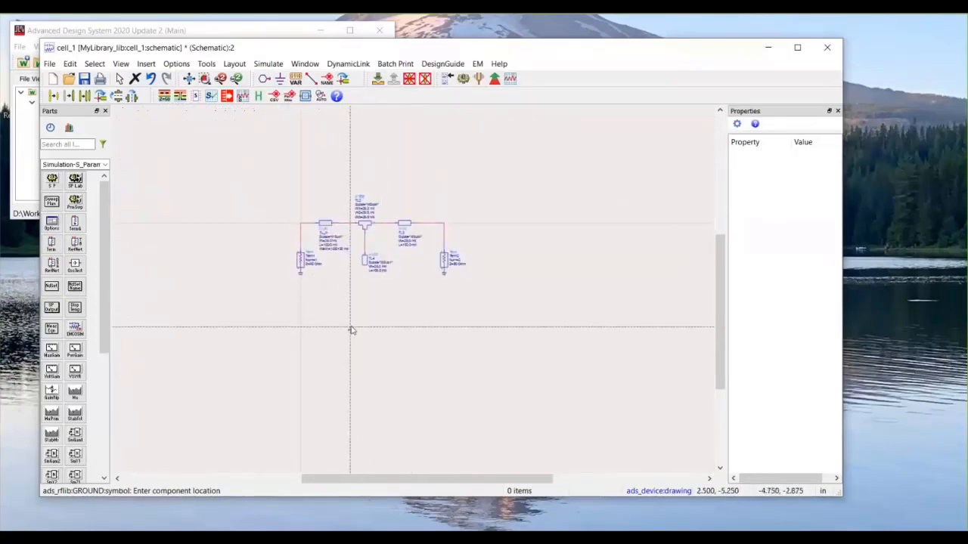
key(Escape)
scroll(351, 330, up, 4)
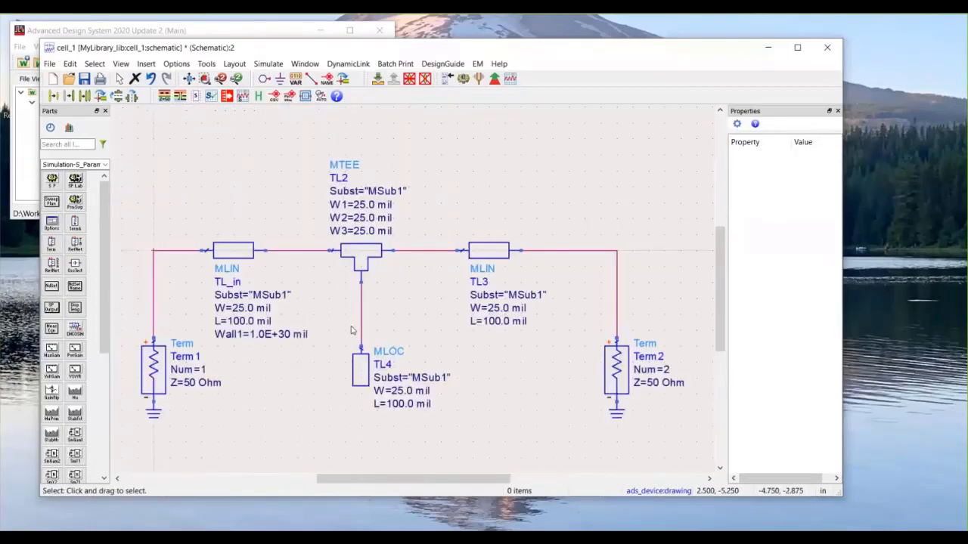
scroll(392, 307, up, 3)
scroll(392, 307, down, 5)
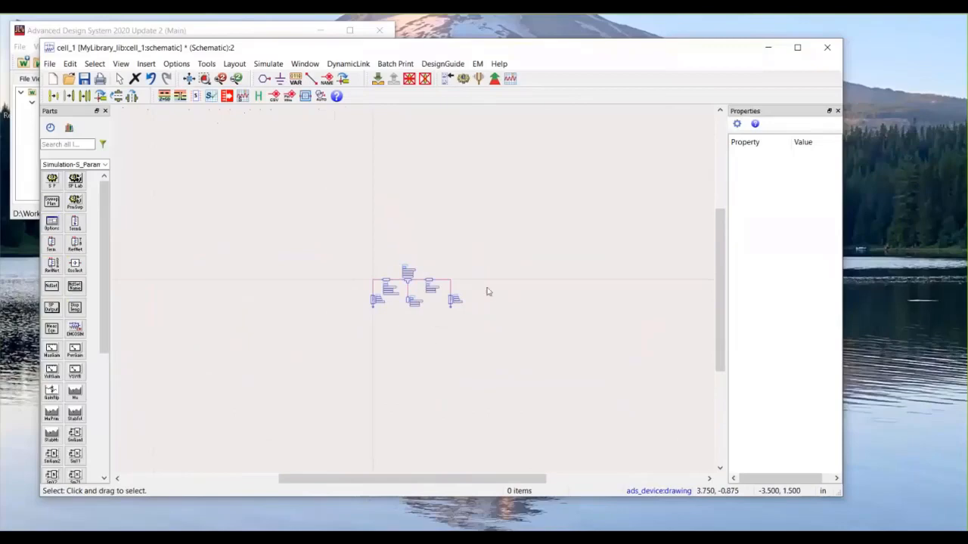
Step: Fit the entire schematic in the view
scroll(489, 292, up, 2)
scroll(413, 292, down, 2)
scroll(413, 291, up, 2)
scroll(374, 305, down, 3)
scroll(373, 305, up, 1)
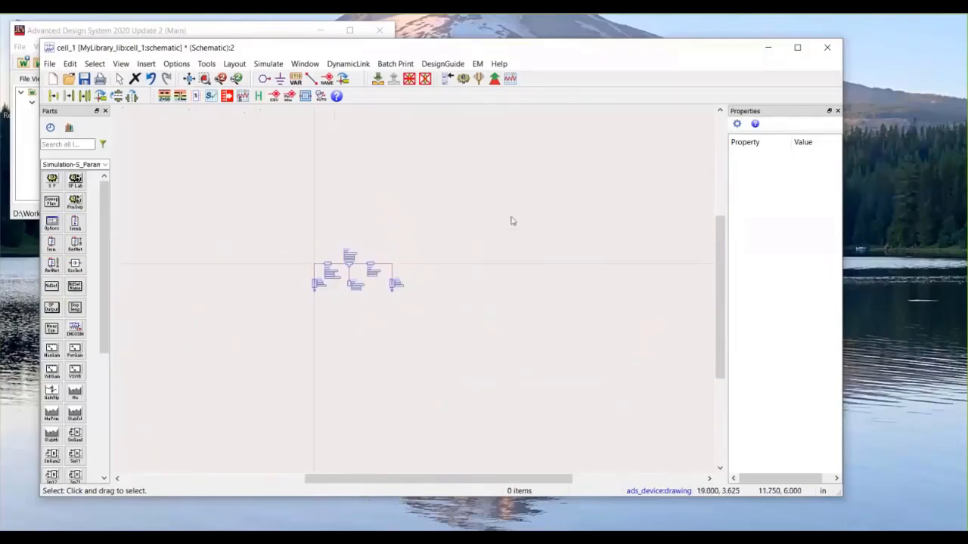
key(f)
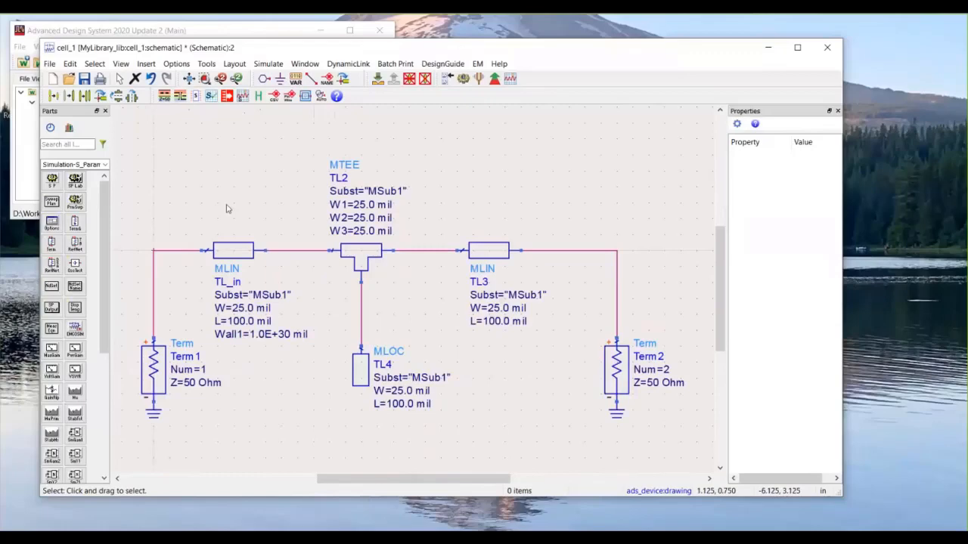
Step: Look up the hot key assigned to View All in the schematic's hot key configuration and close the configuration
click(206, 63)
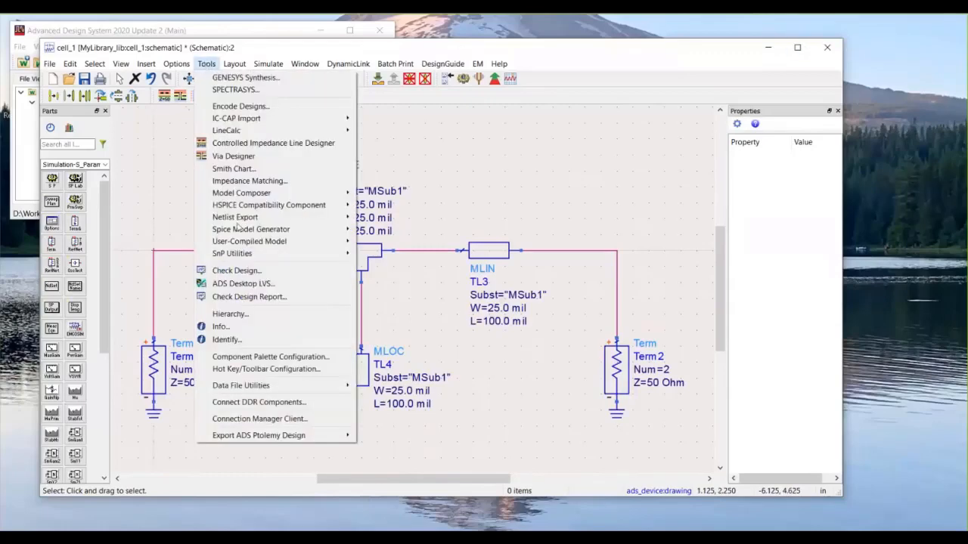
click(254, 370)
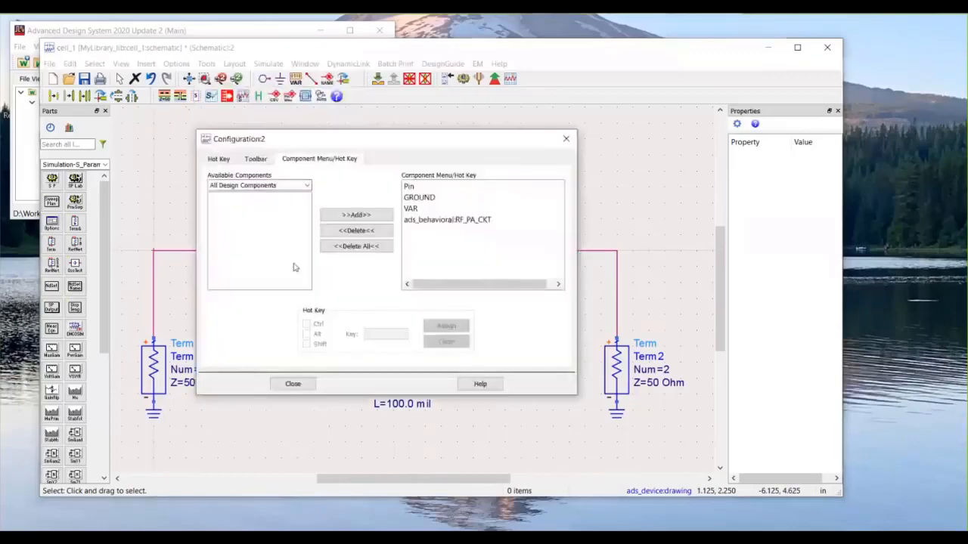
click(219, 160)
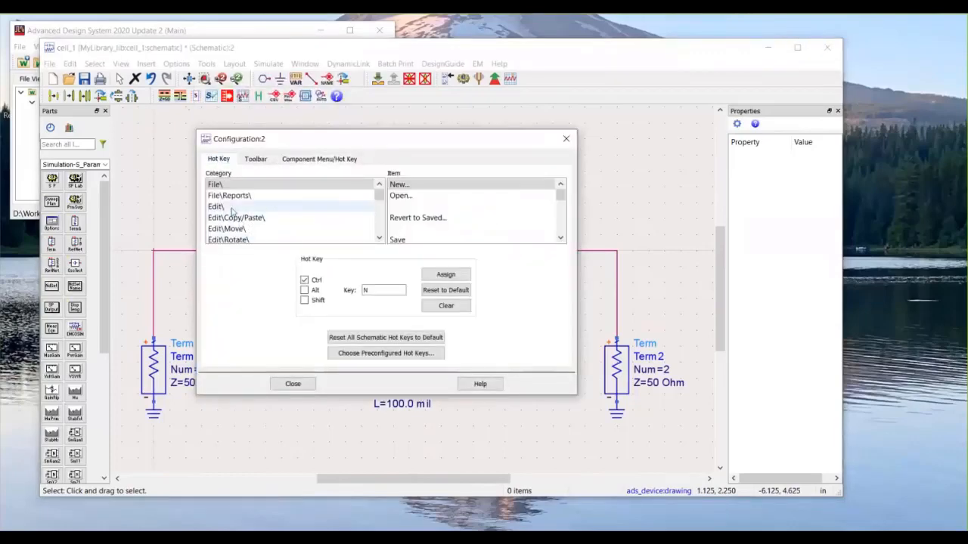
click(379, 239)
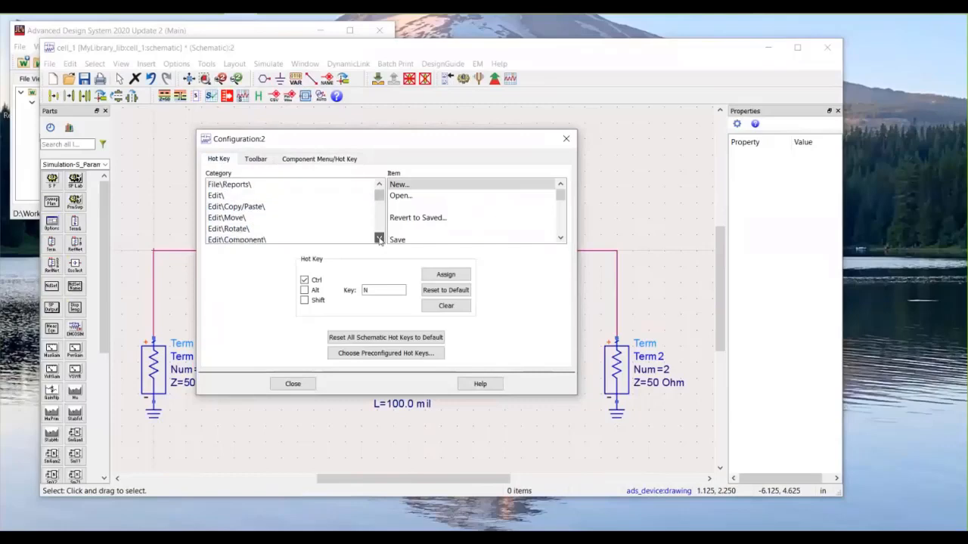
click(379, 239)
click(220, 228)
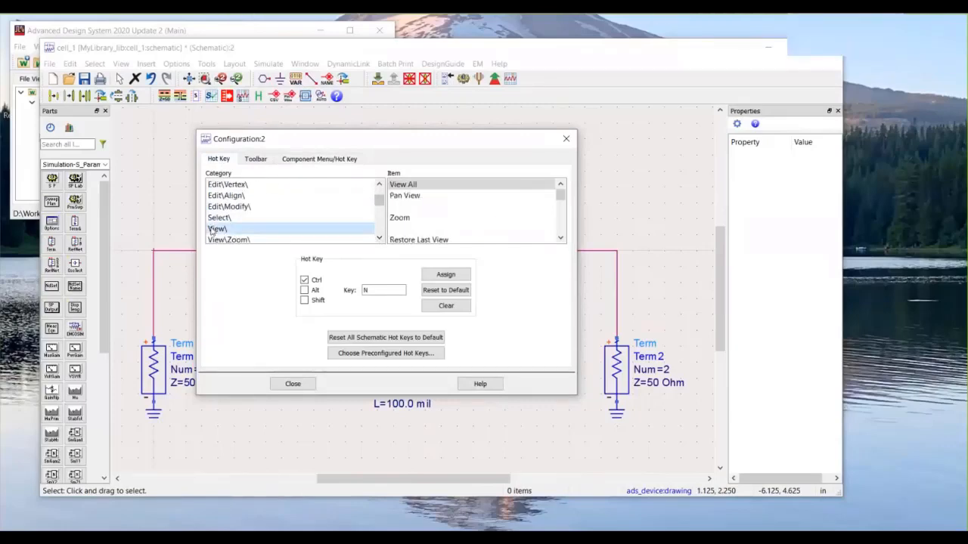
click(374, 290)
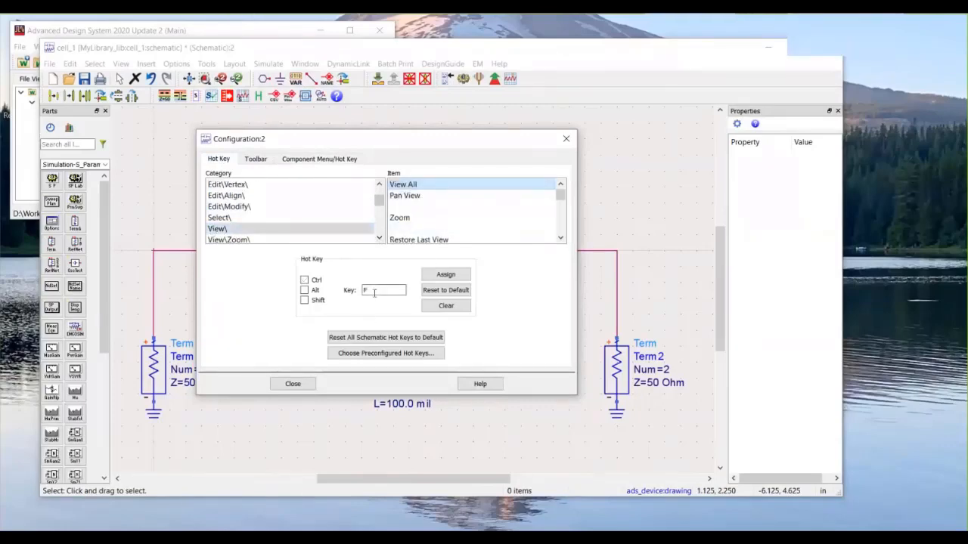
double_click(375, 290)
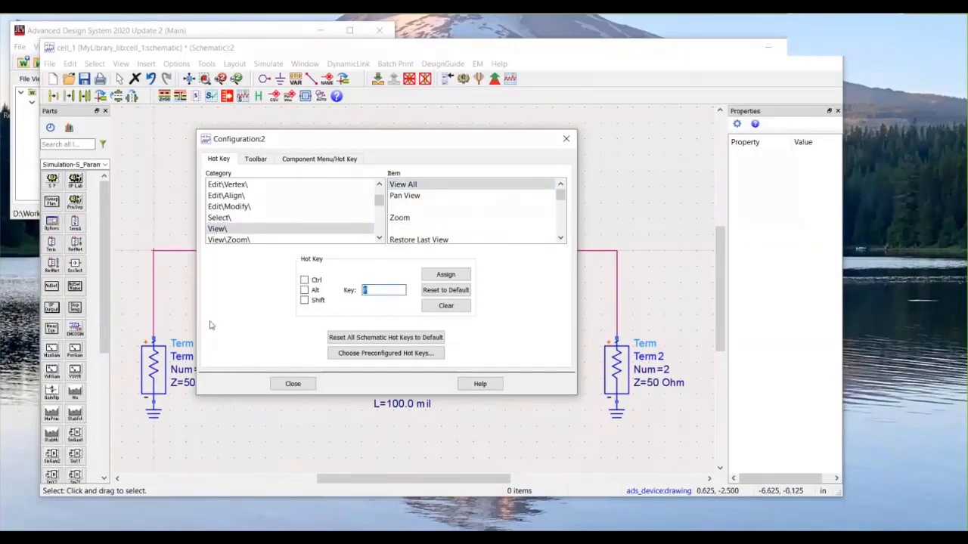
click(281, 383)
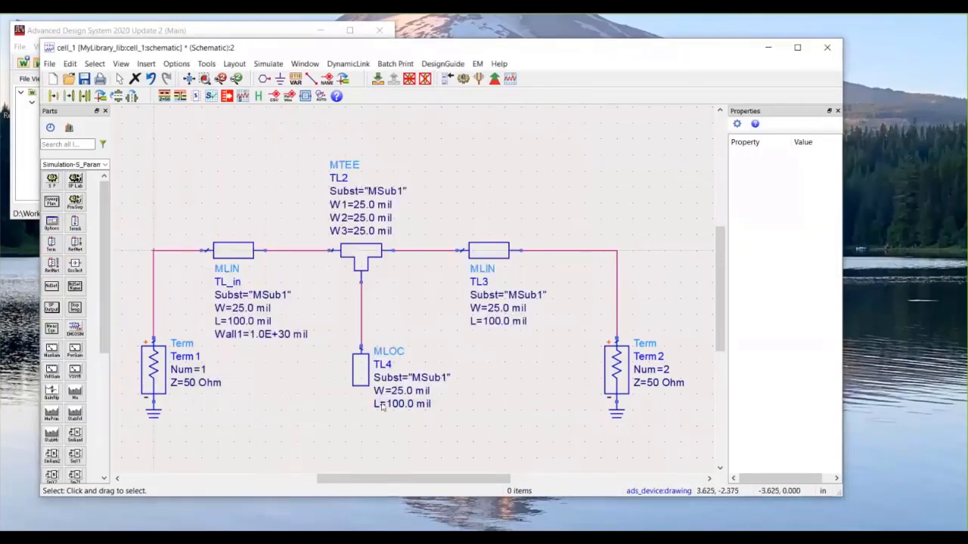
Step: Check the port number fields of Term1 and Term2 without changing them, and highlight each termination in turn
click(187, 369)
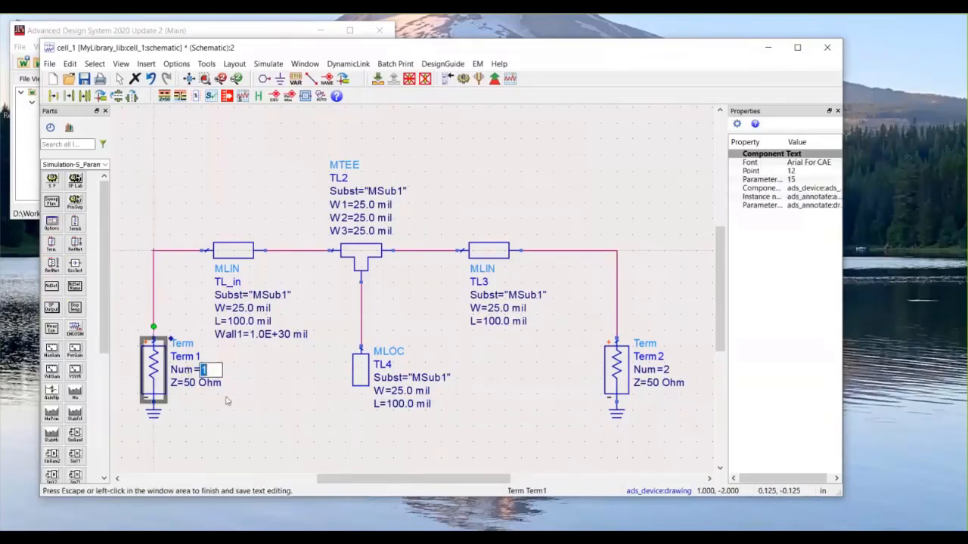
click(235, 427)
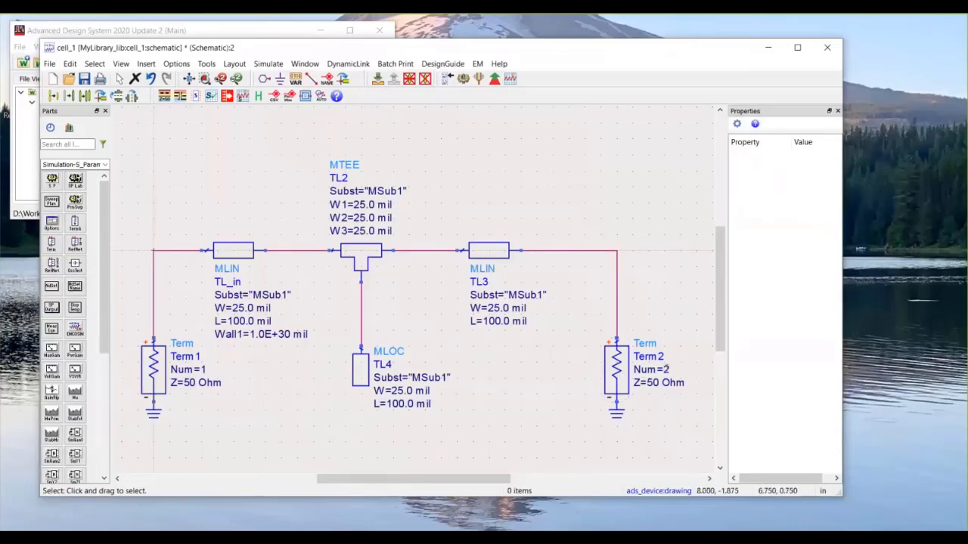
click(667, 369)
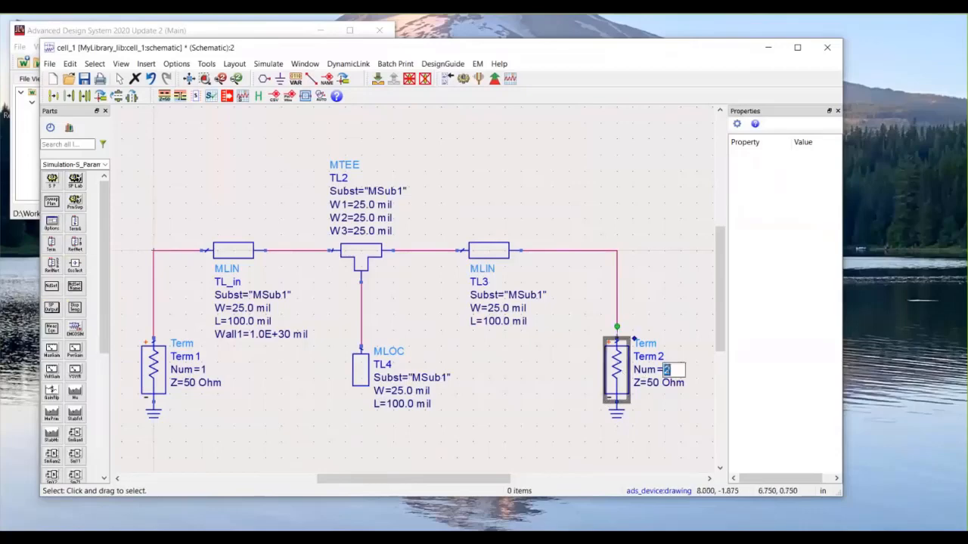
click(520, 441)
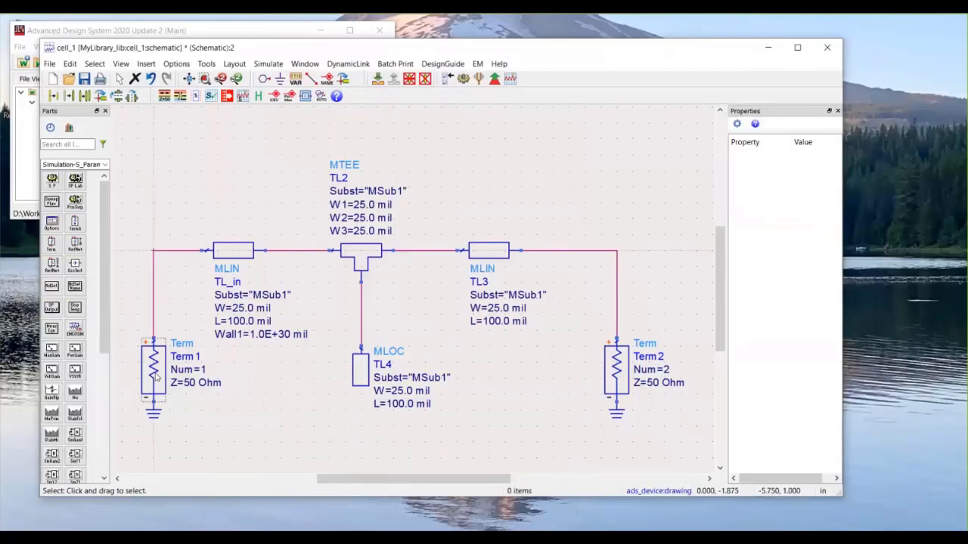
click(157, 376)
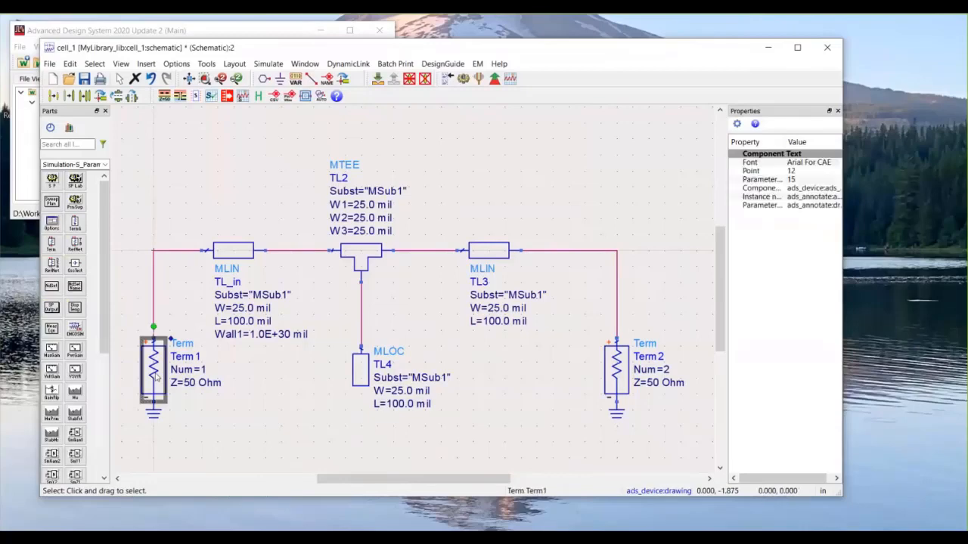
click(616, 373)
click(414, 437)
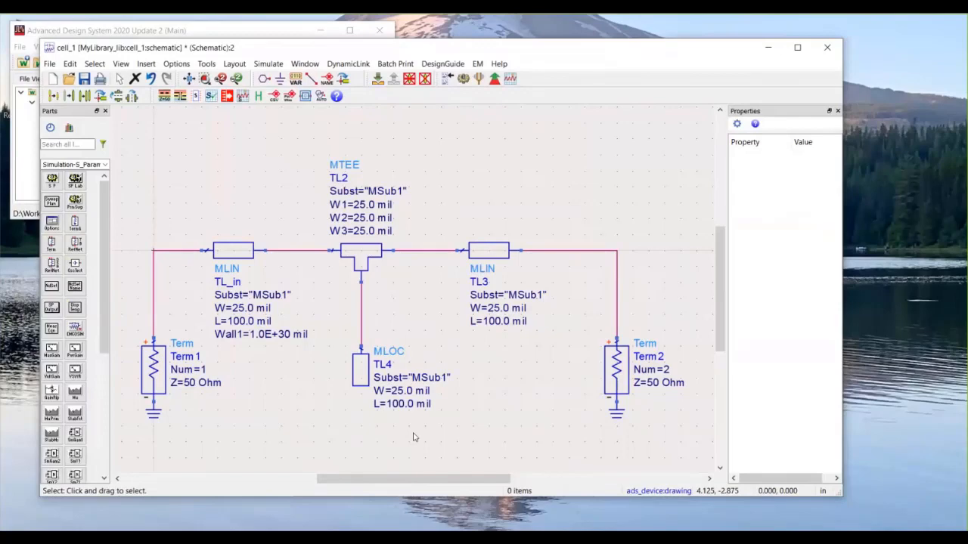
Step: Place an S_Param simulation controller in the empty area below the circuit, between Term1 and the TL4 stub
drag(455, 389, 487, 375)
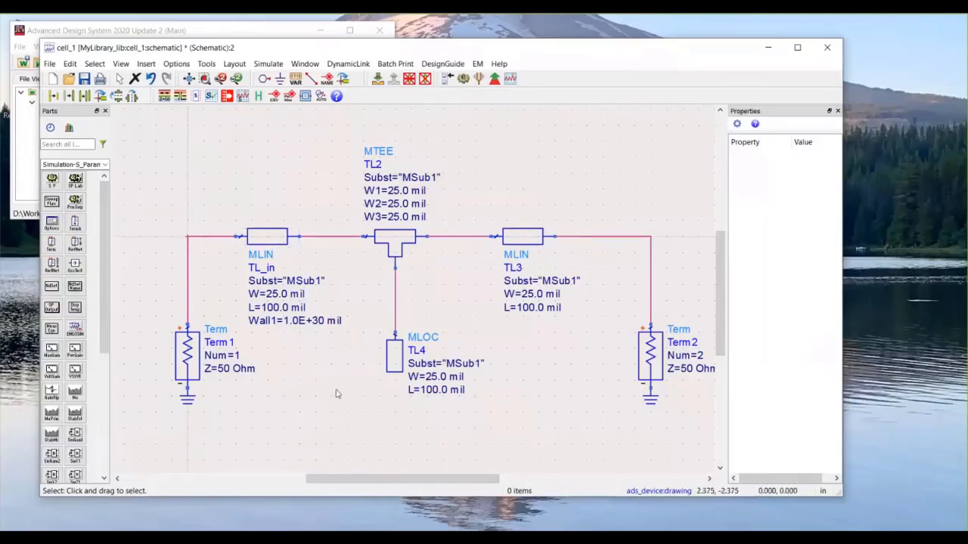
drag(336, 390, 314, 388)
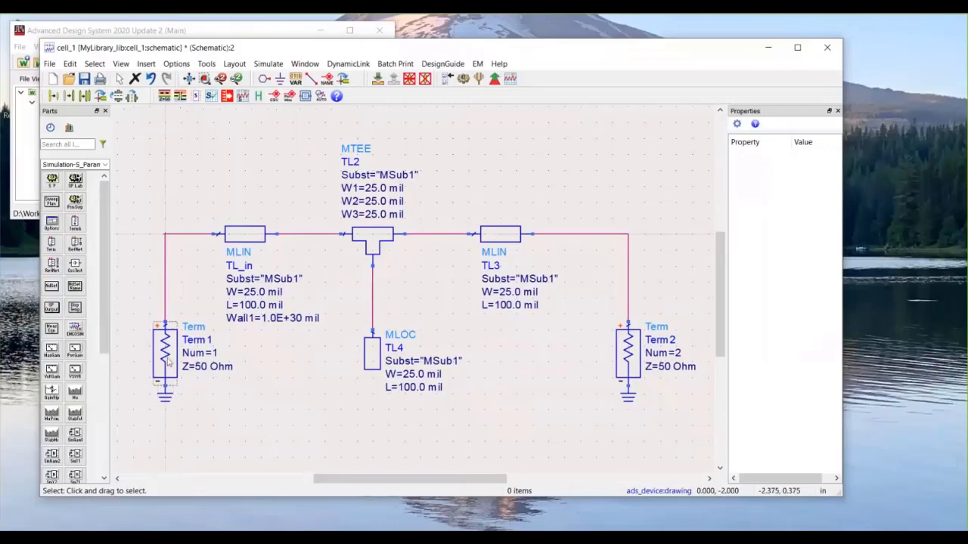
drag(516, 387, 546, 363)
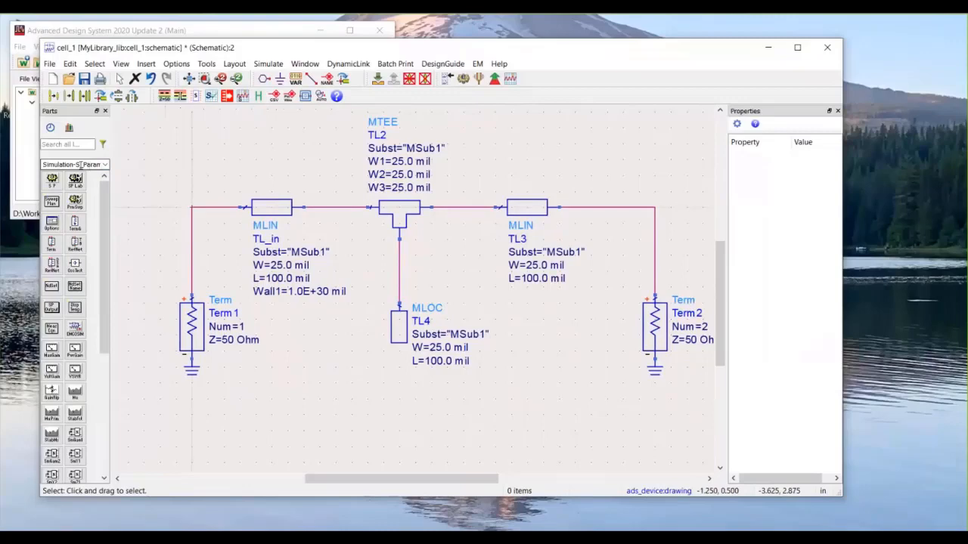
click(52, 180)
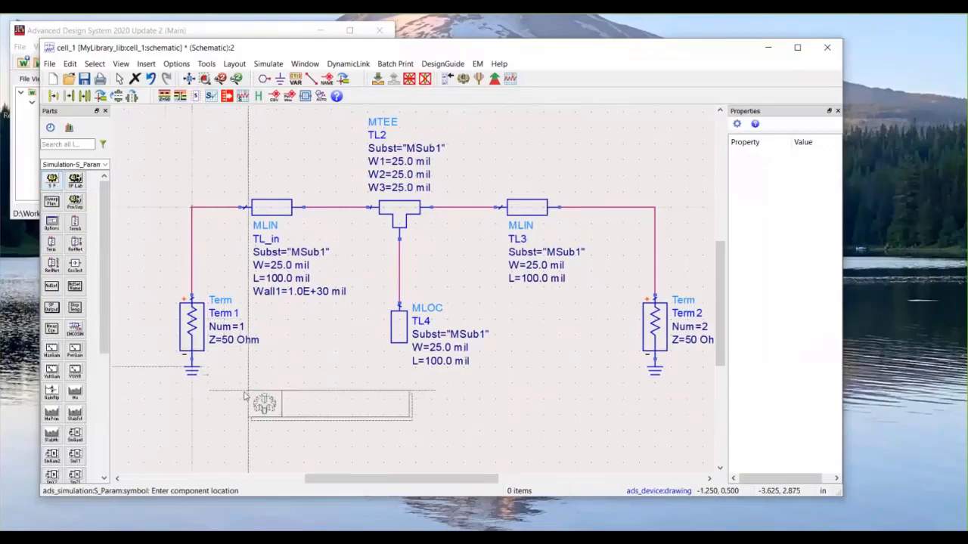
key(Escape)
drag(350, 433, 399, 328)
drag(486, 292, 413, 338)
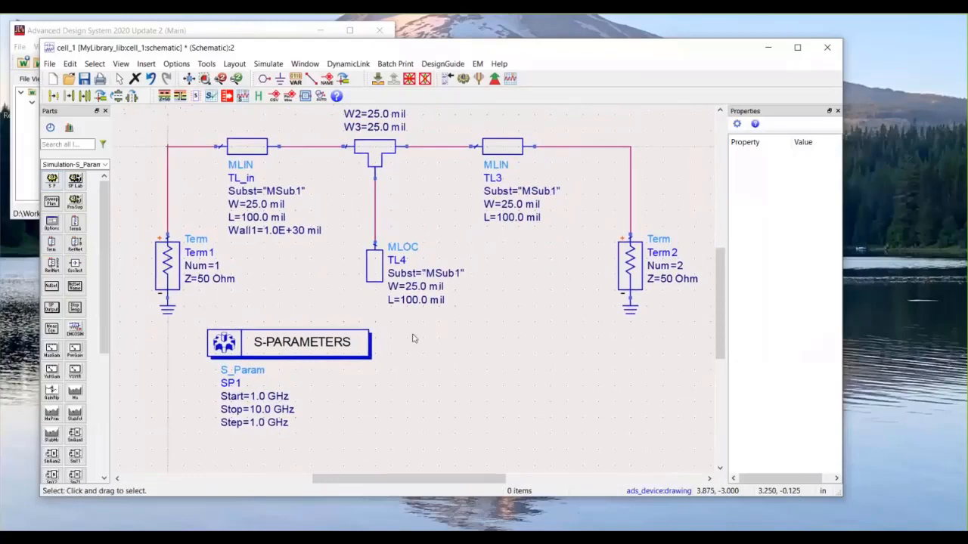
click(264, 350)
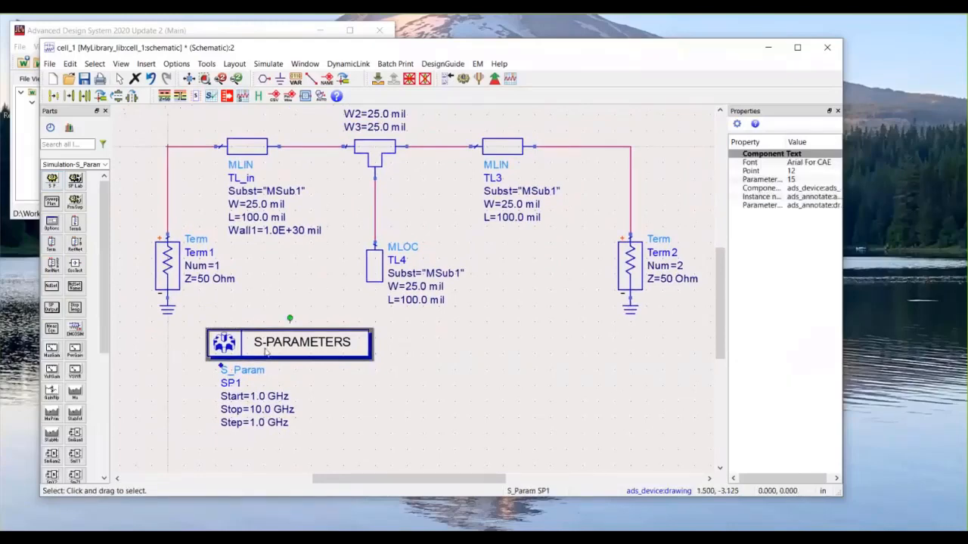
click(472, 361)
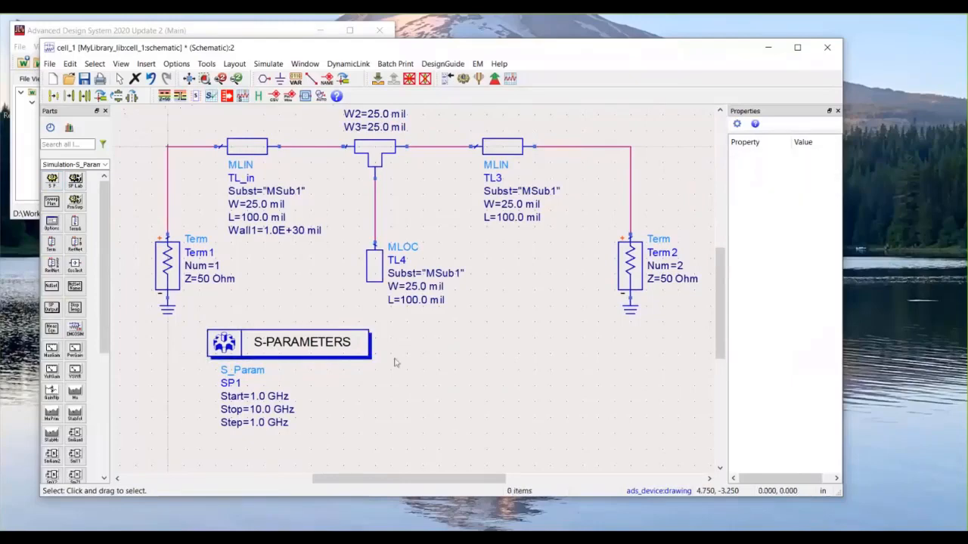
click(293, 352)
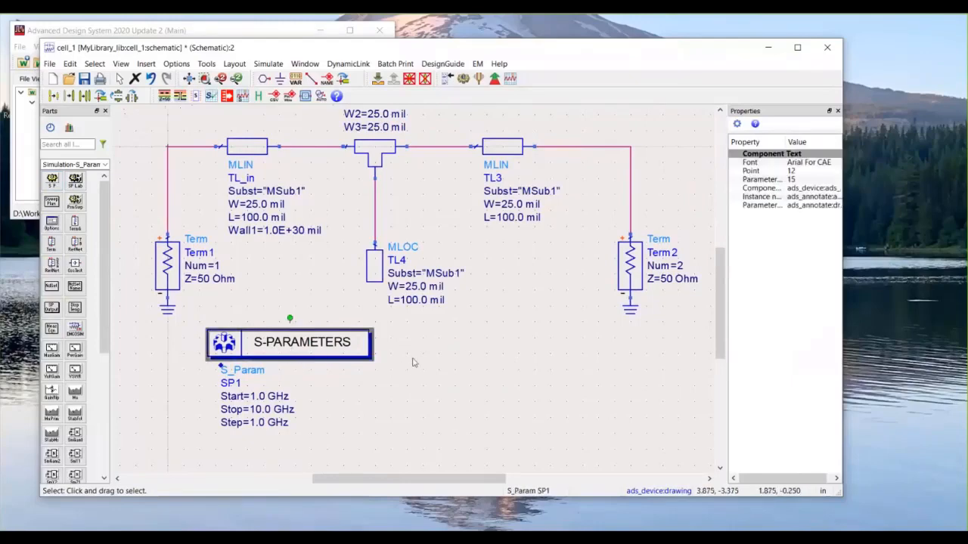
click(413, 362)
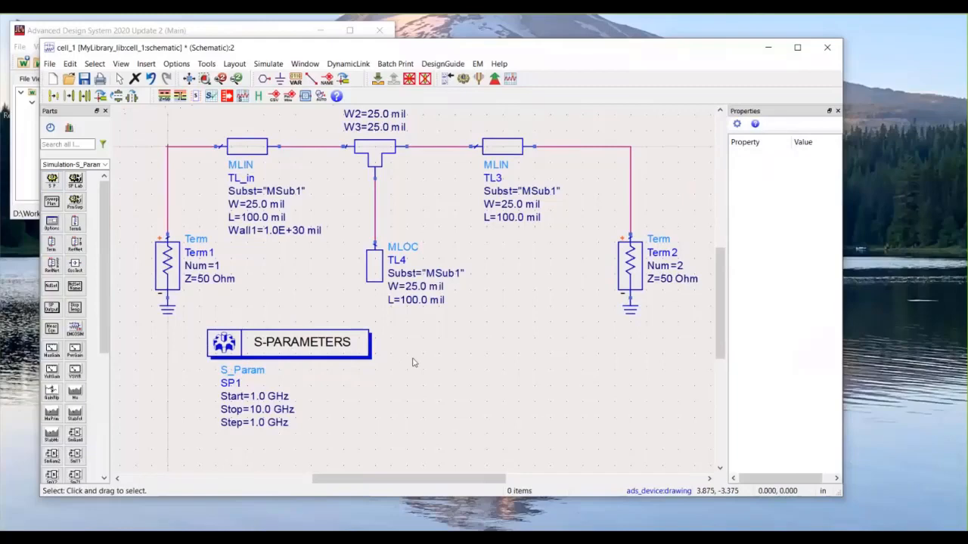
Step: Set the S-parameter sweep's start frequency to 0 GHz and its step to 0.1 GHz
double_click(257, 397)
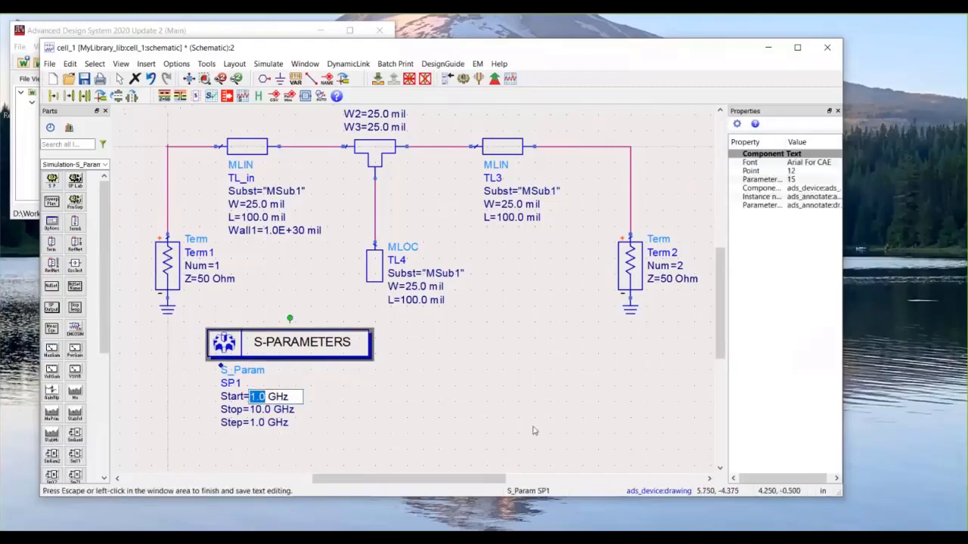
text(0)
click(424, 406)
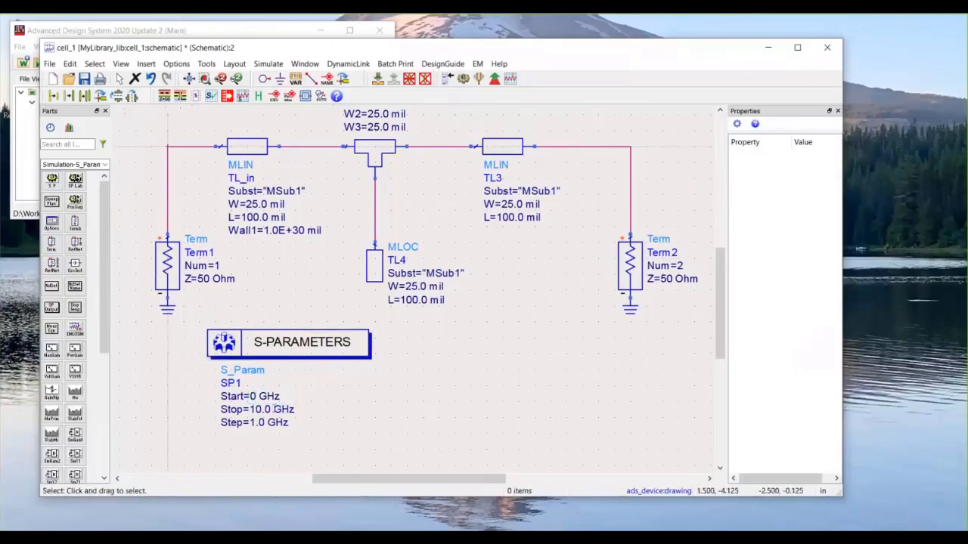
double_click(264, 422)
text(0)
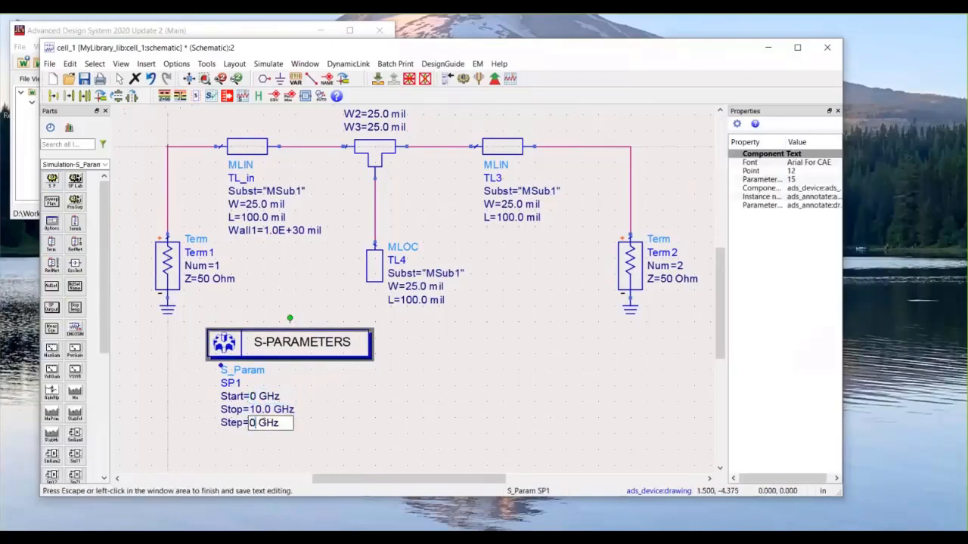
text(.1)
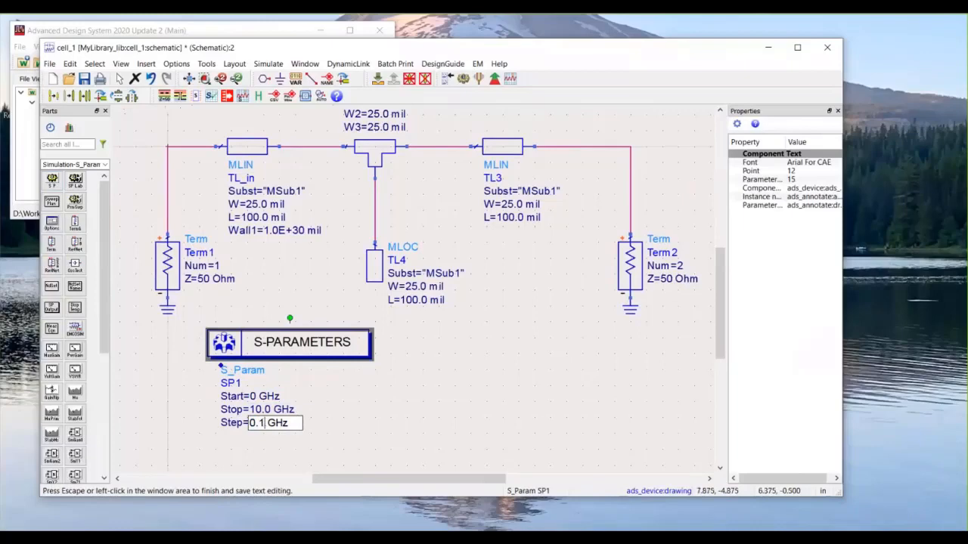
click(415, 358)
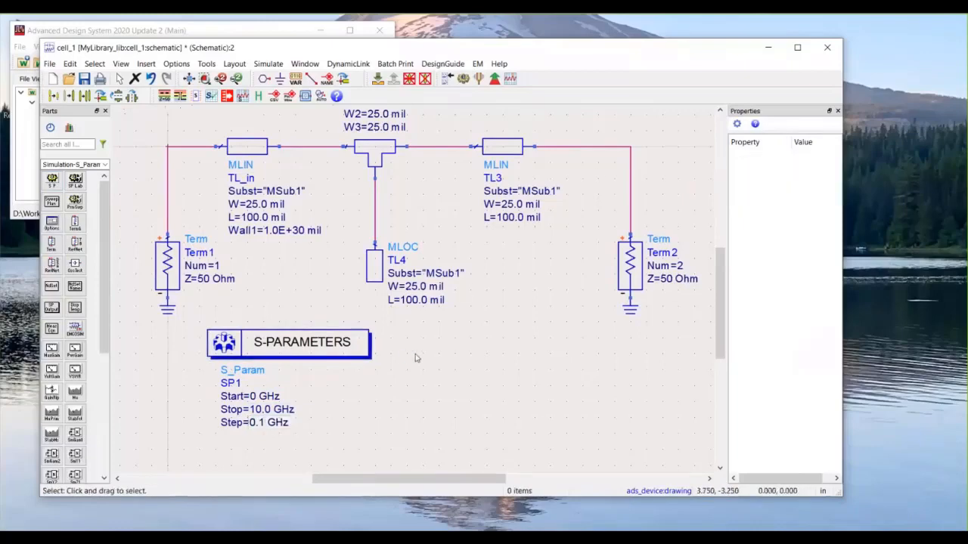
Step: Move the S-parameter controller slightly up and to the left, closer to Term1's ground symbol
scroll(421, 352, down, 1)
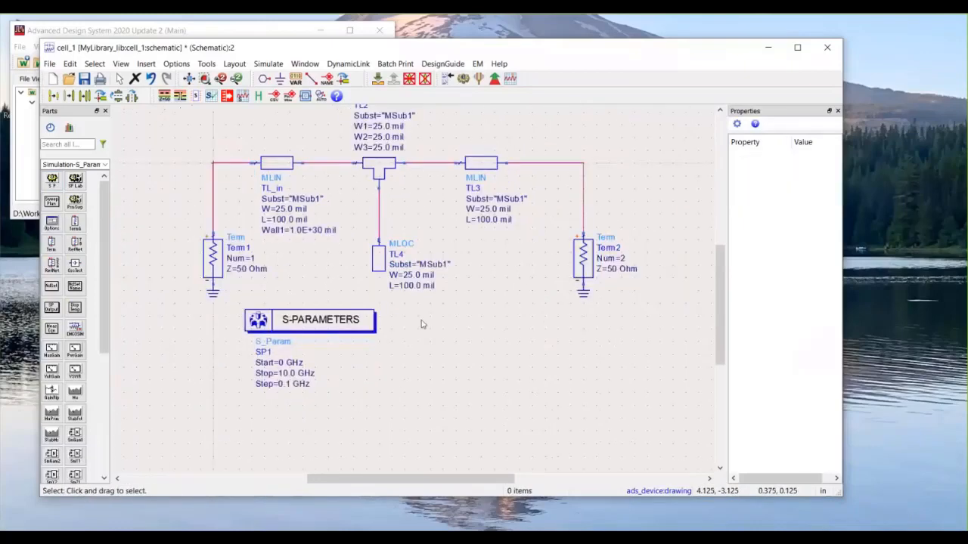
drag(422, 324, 426, 361)
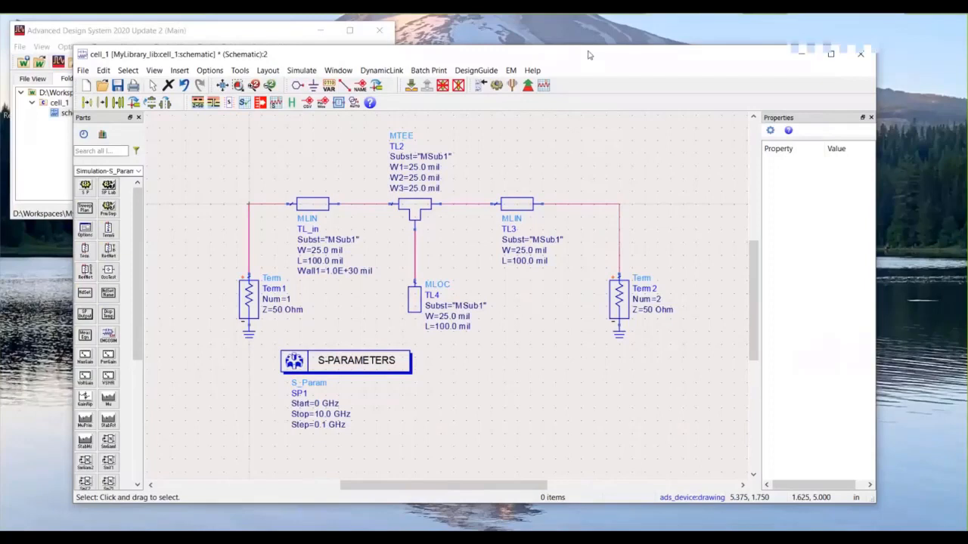
click(352, 368)
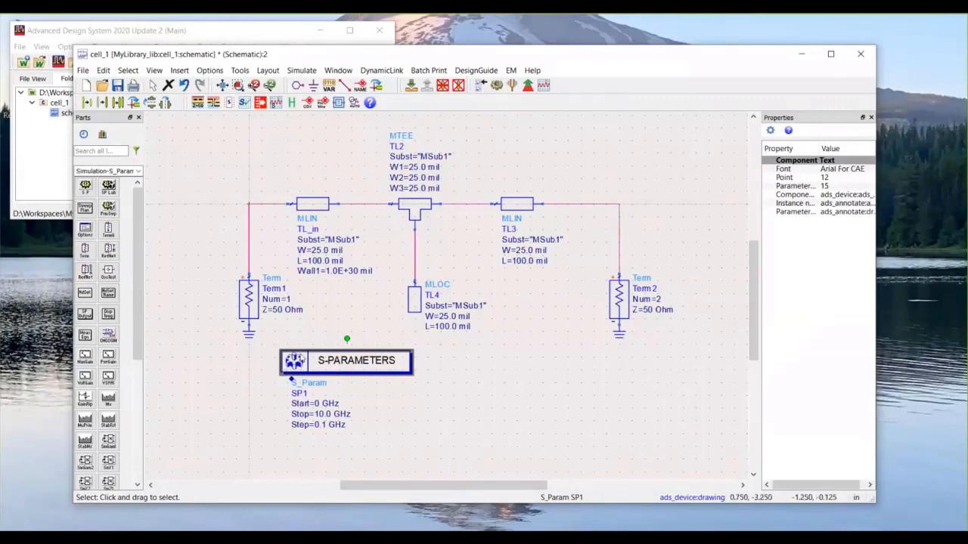
click(261, 366)
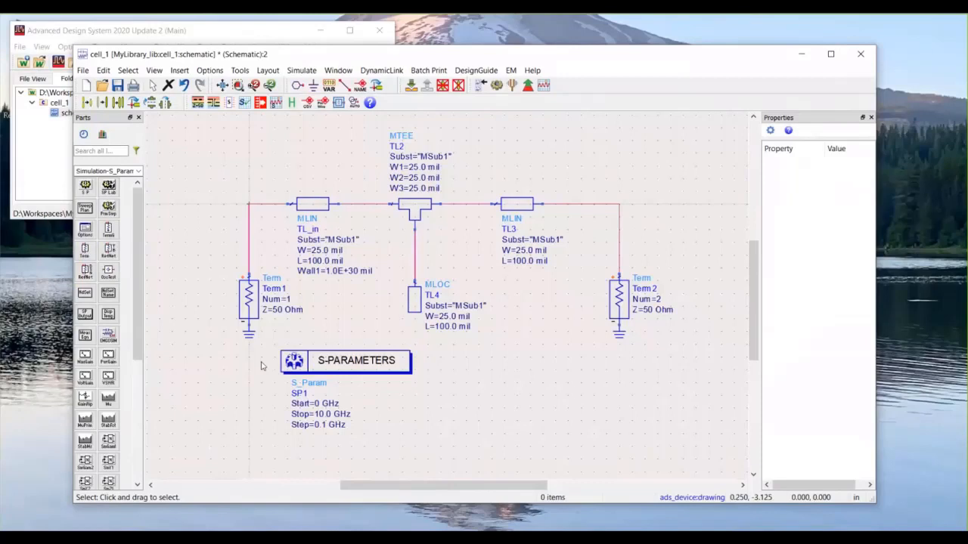
drag(346, 361, 339, 356)
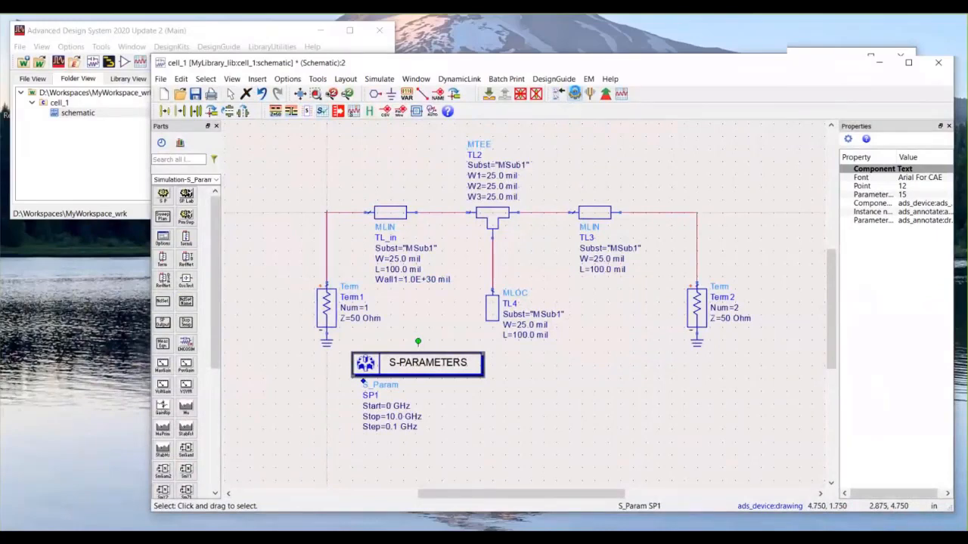
Step: Run the S-parameter simulation of cell_1 and examine its simulation messages and status summary
click(576, 94)
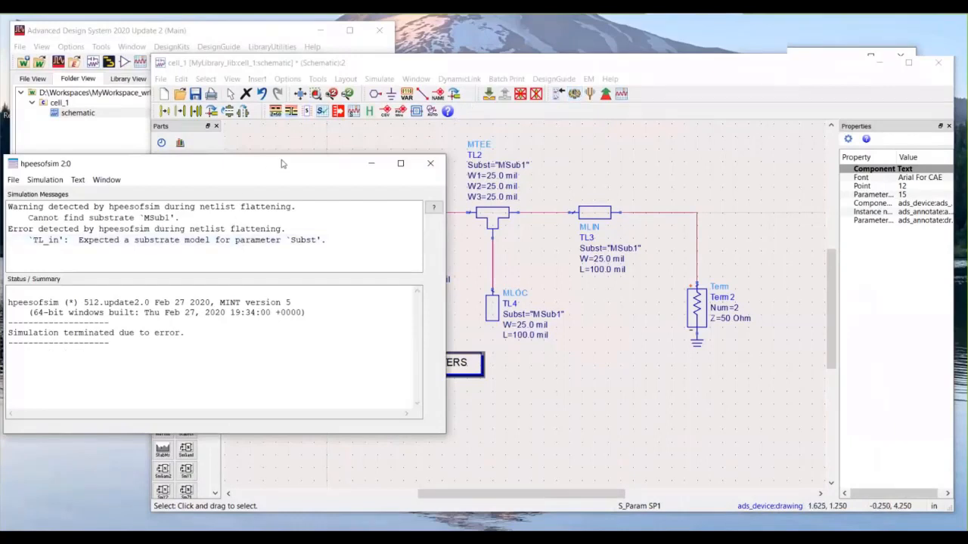
drag(282, 163, 262, 164)
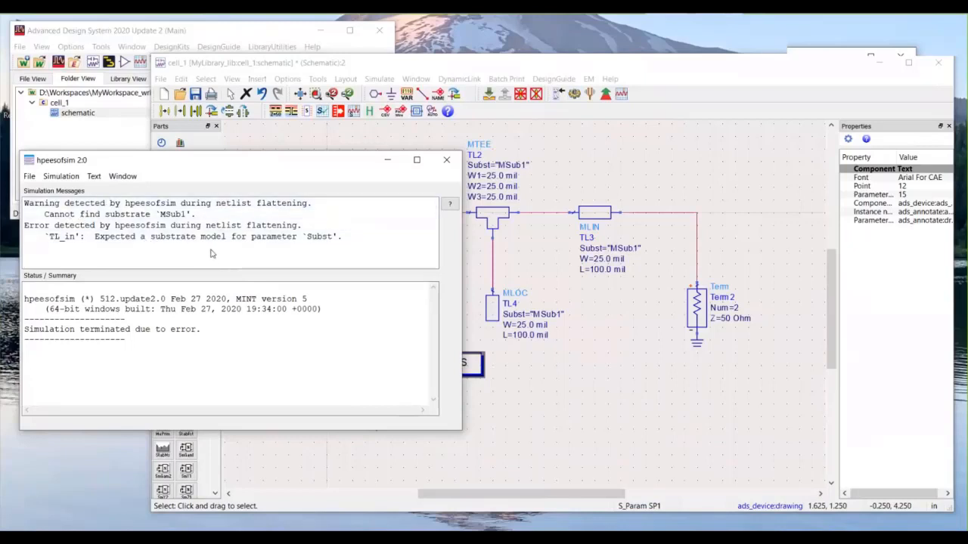
click(218, 227)
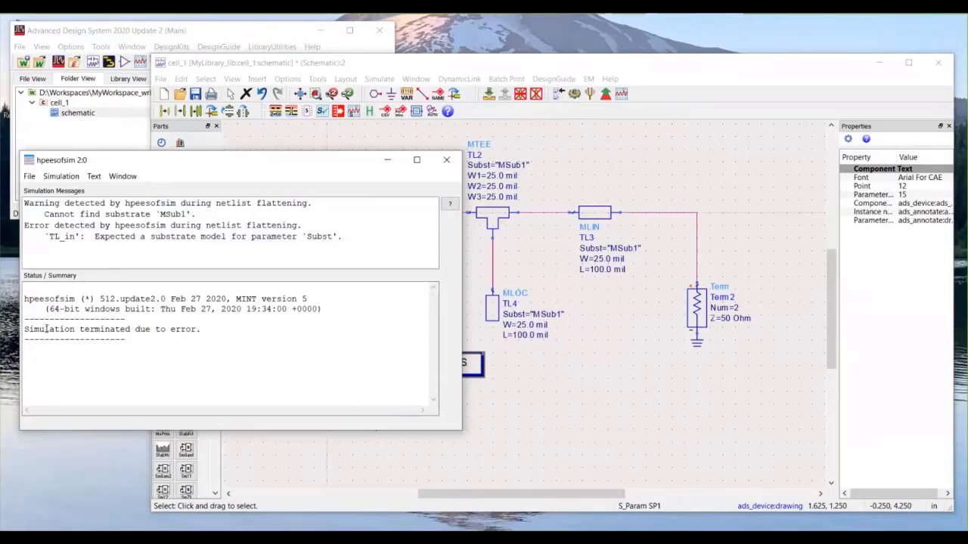
drag(46, 329, 239, 330)
click(226, 379)
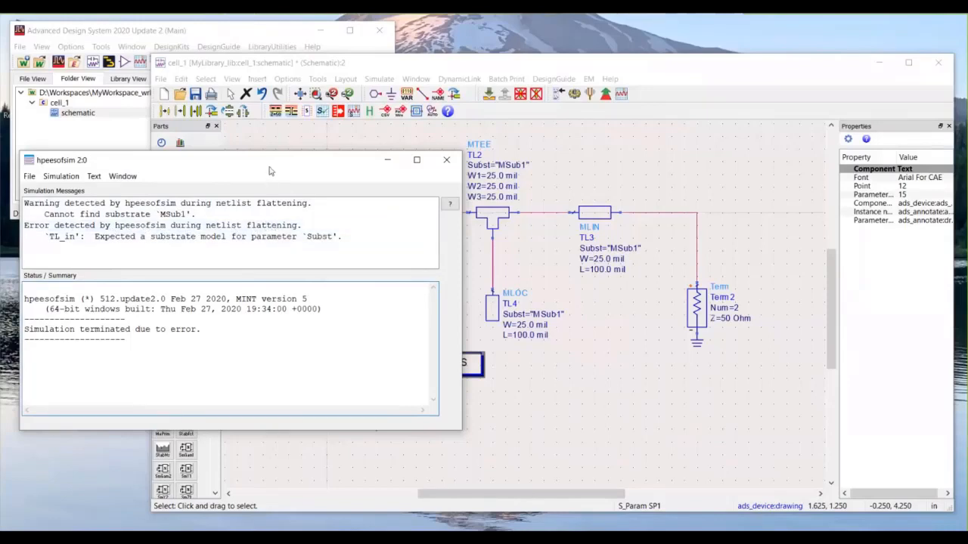
Step: Reposition the simulation message window to compare its messages with the circuit, and close it
drag(269, 171, 261, 183)
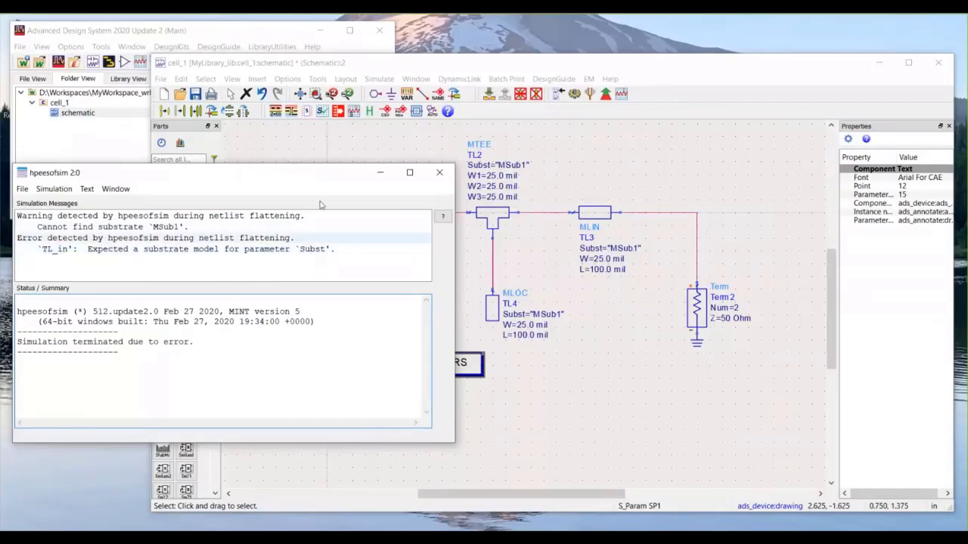
drag(326, 176, 333, 291)
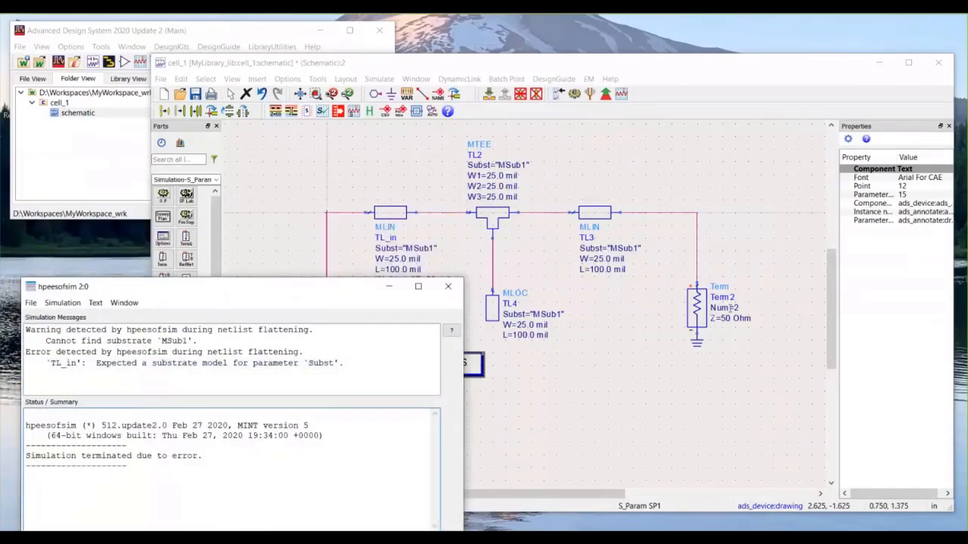
drag(304, 286, 289, 352)
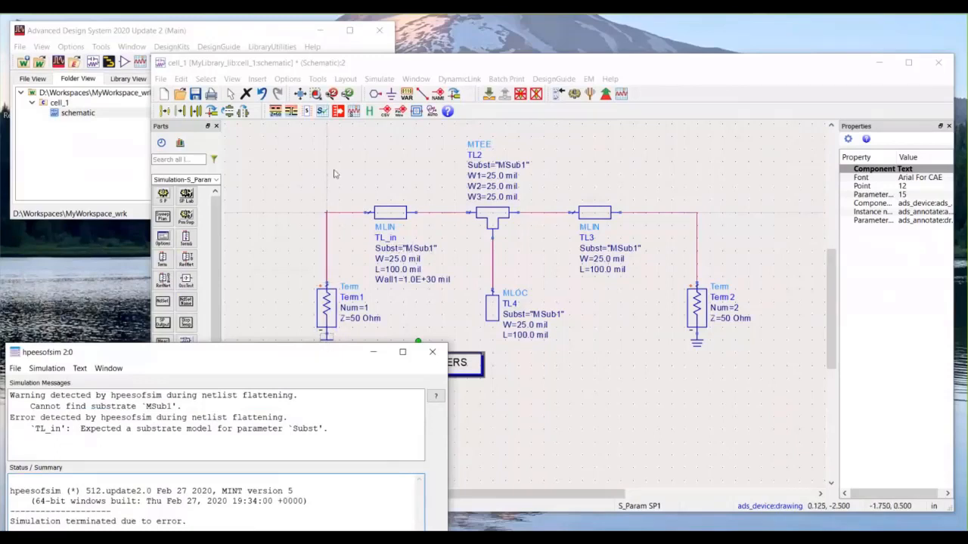
drag(379, 352, 421, 334)
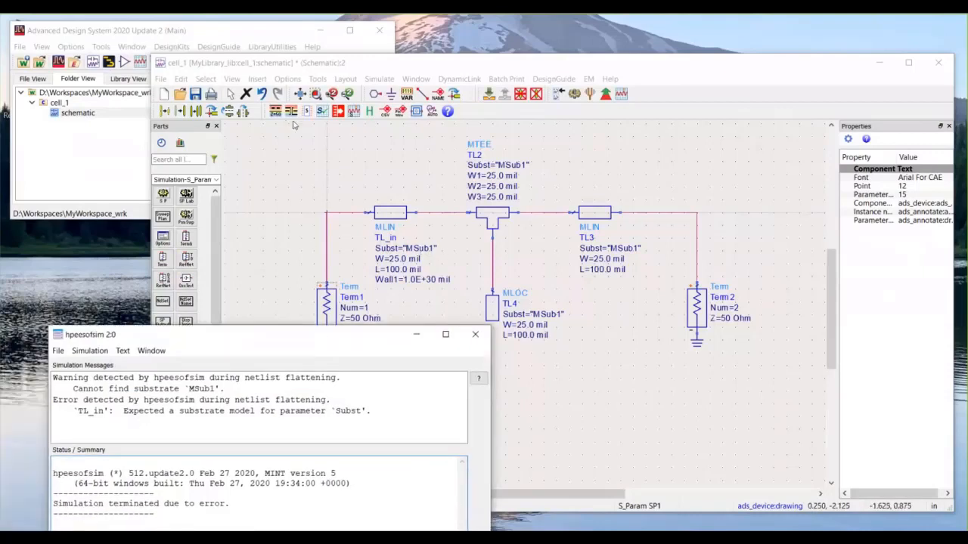
drag(464, 339, 435, 125)
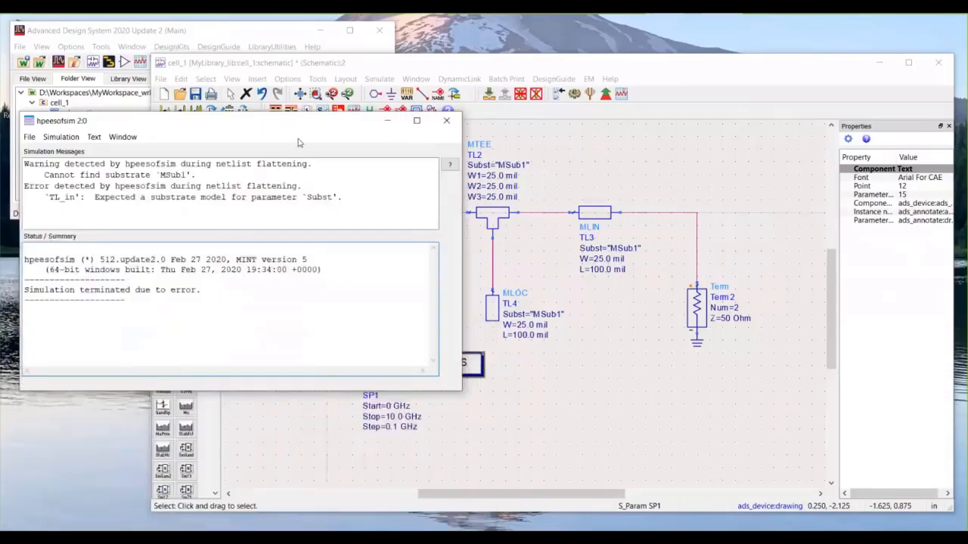
drag(298, 142, 300, 144)
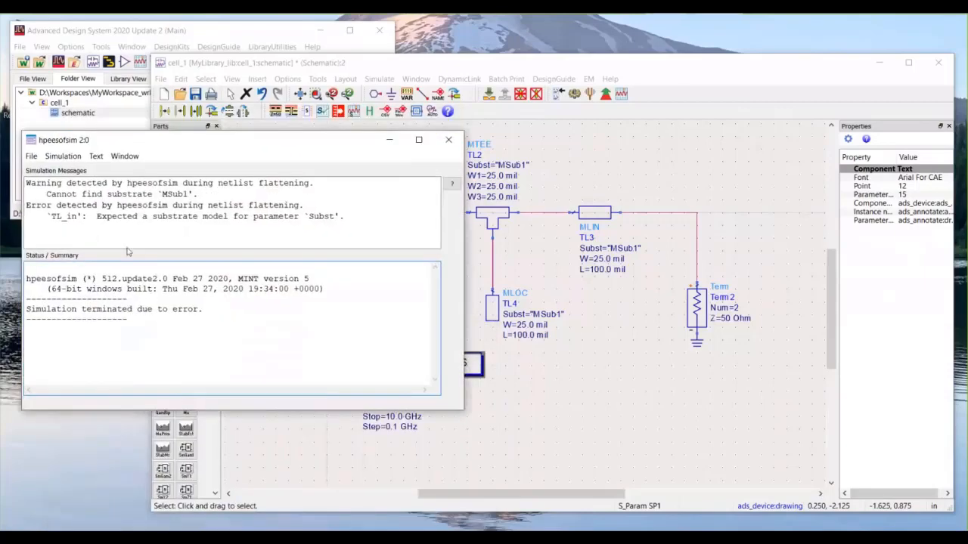
click(450, 141)
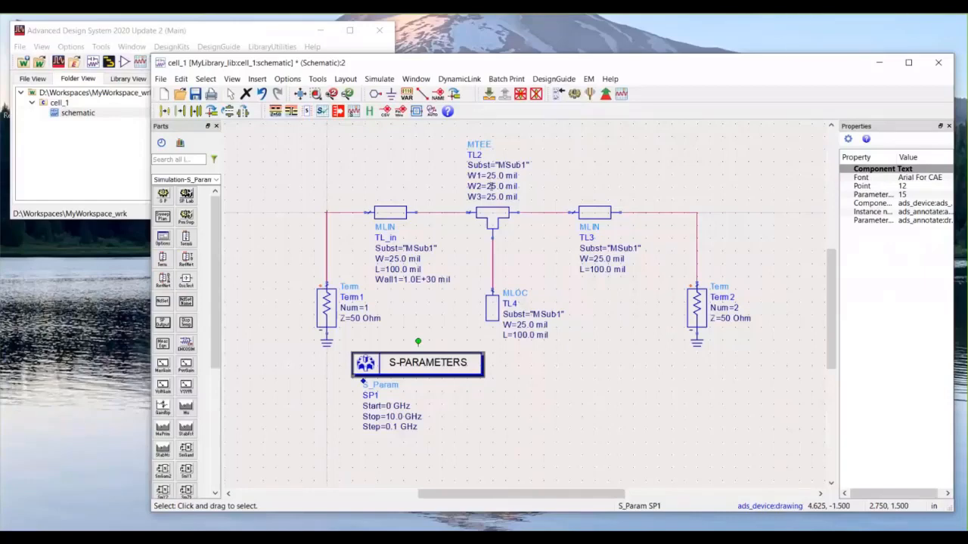
Step: Place an MSUB microstrip substrate below the TL4 stub, choosing Standard ADS Layers, 0.0001 mil layout resolution as the library's layout technology
click(216, 180)
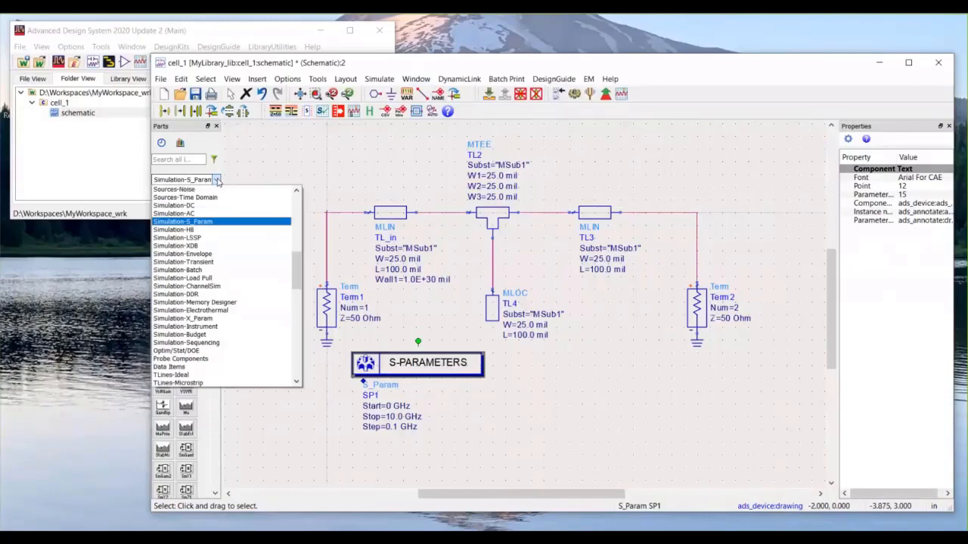
scroll(229, 338, down, 4)
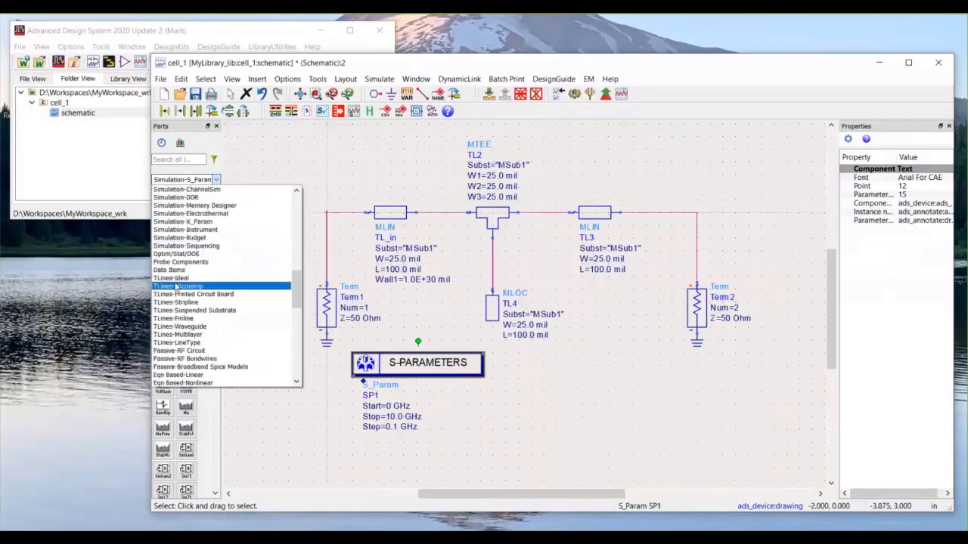
click(176, 287)
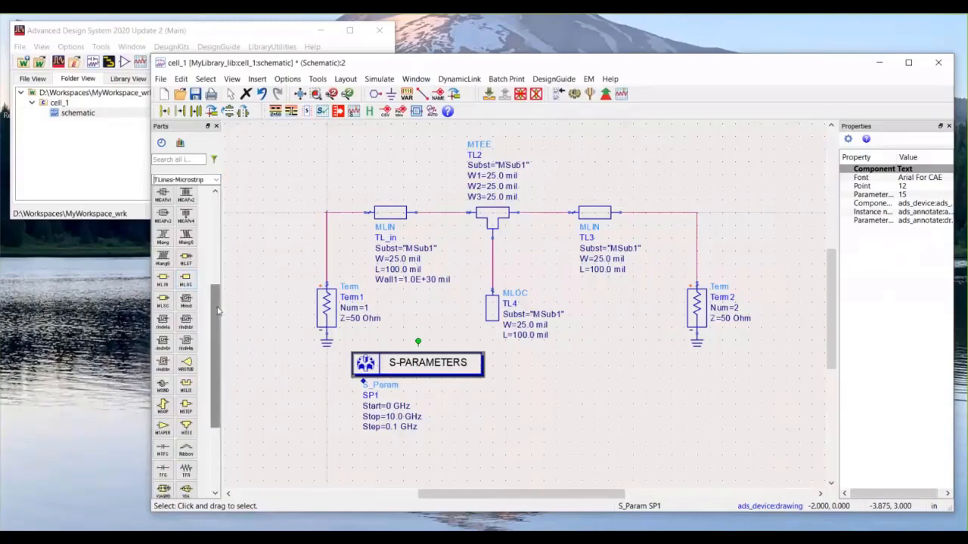
drag(217, 310, 218, 213)
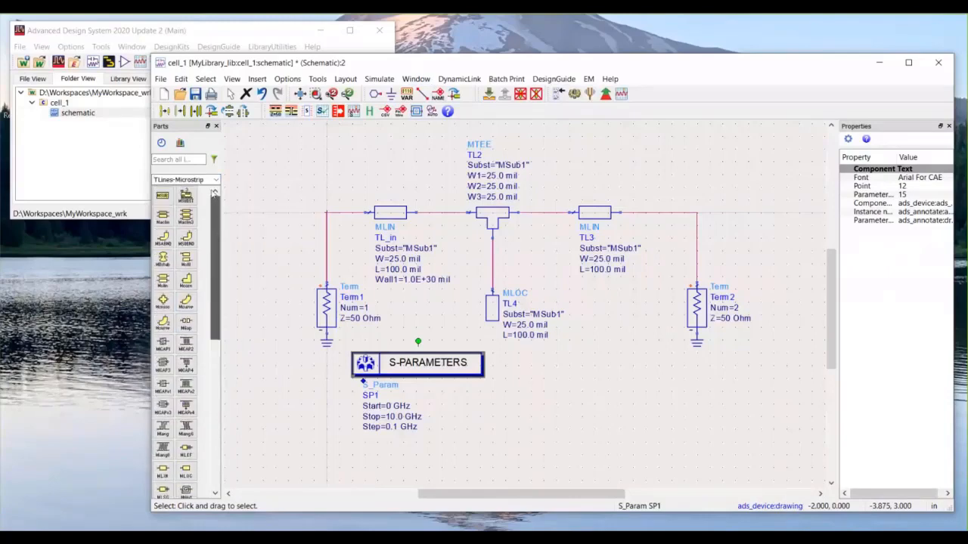
click(164, 198)
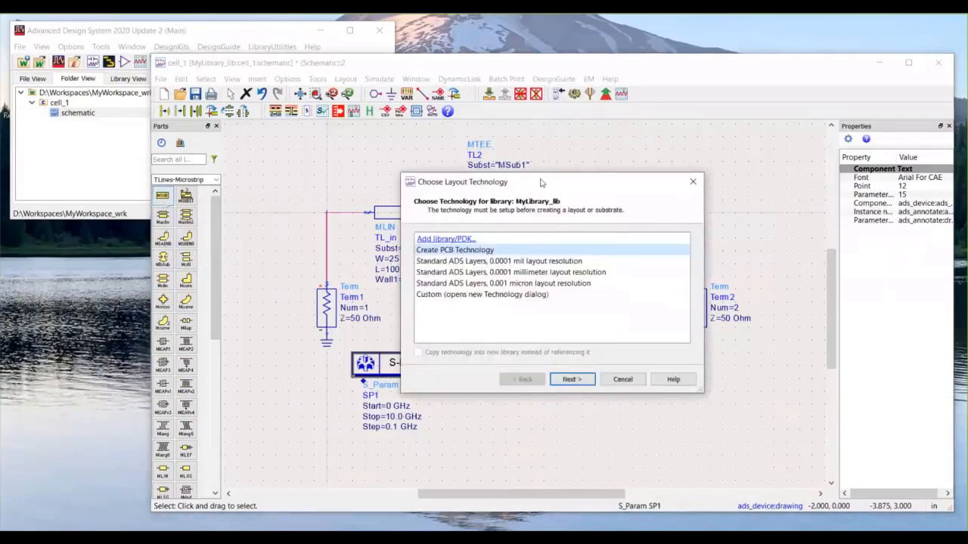
drag(541, 182, 344, 130)
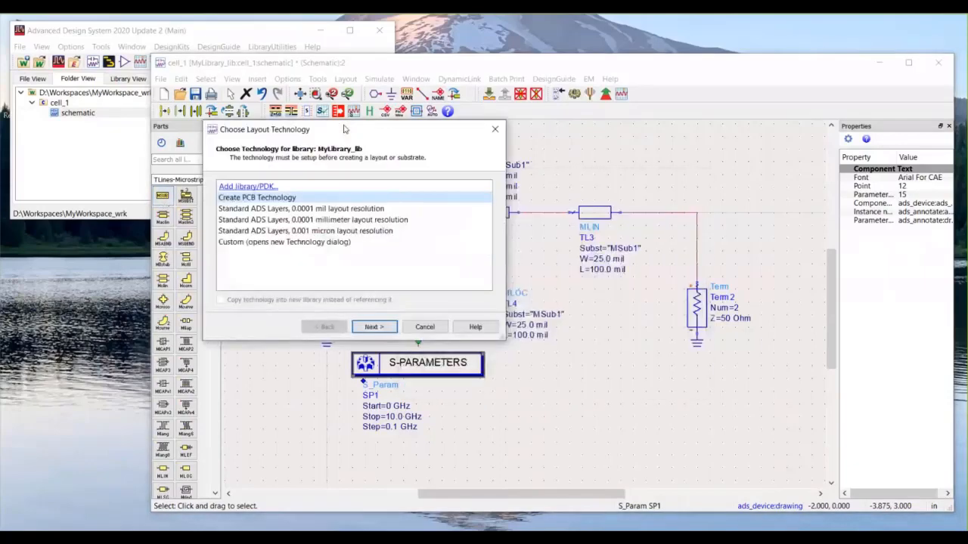
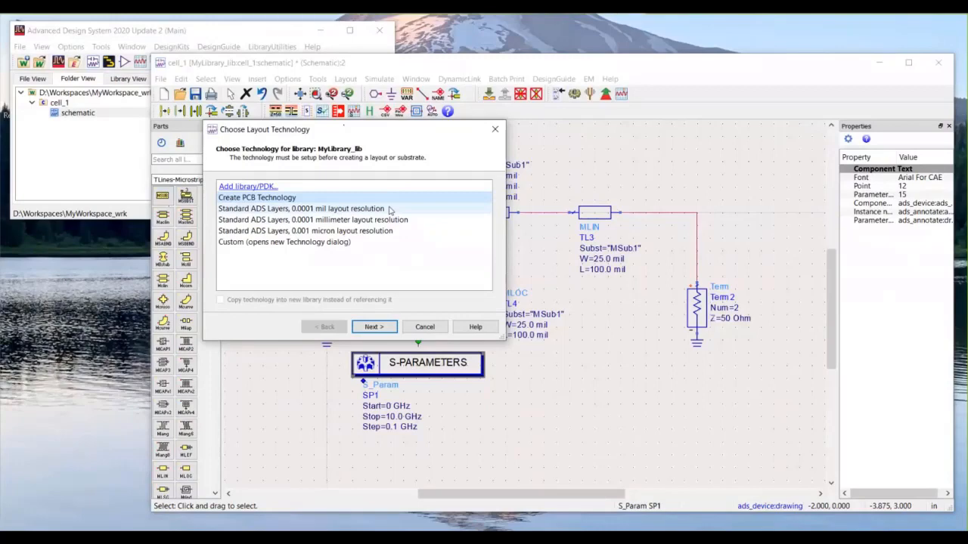
click(332, 209)
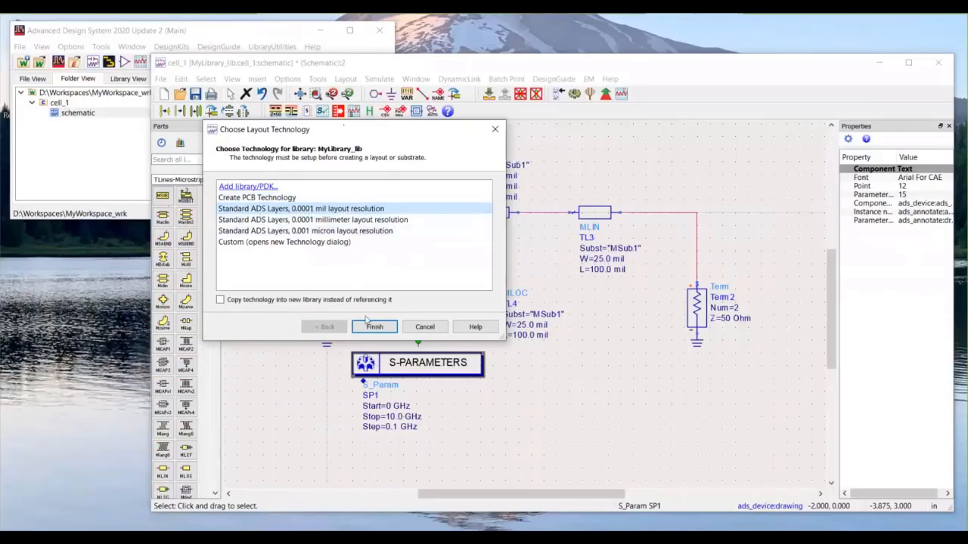
click(373, 329)
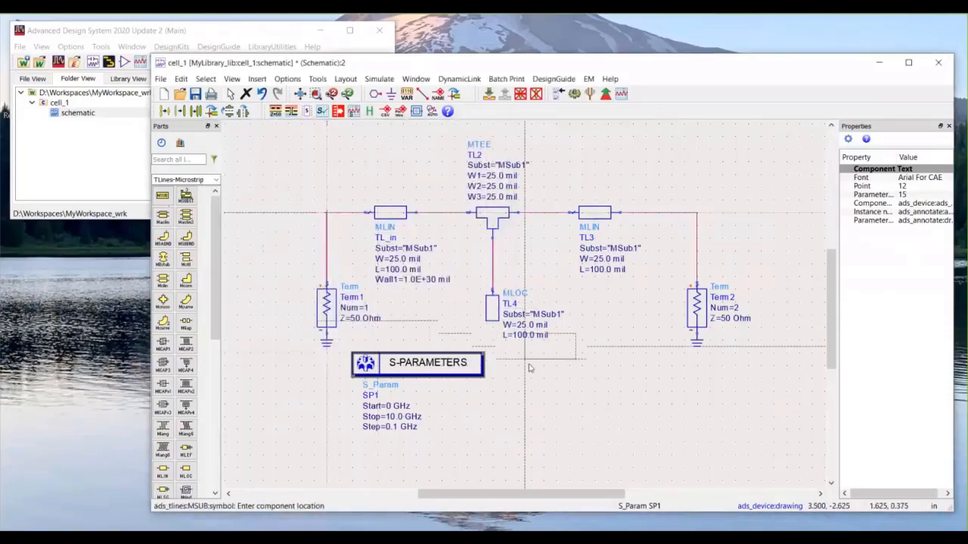
click(543, 384)
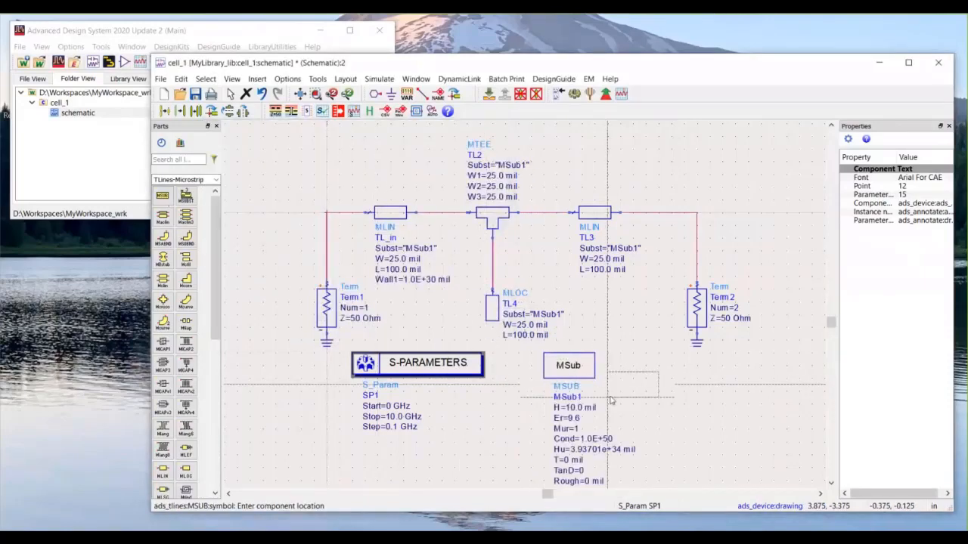
key(Escape)
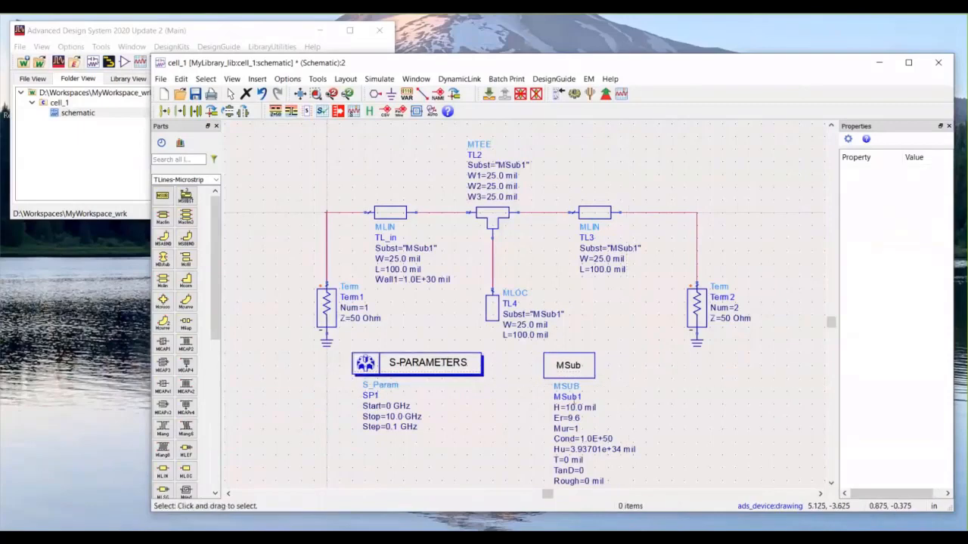
Step: Compare the substrate's instance name with the Subst parameters of the microstrip lines, the tee and the TL4 stub
scroll(550, 351, up, 3)
click(529, 302)
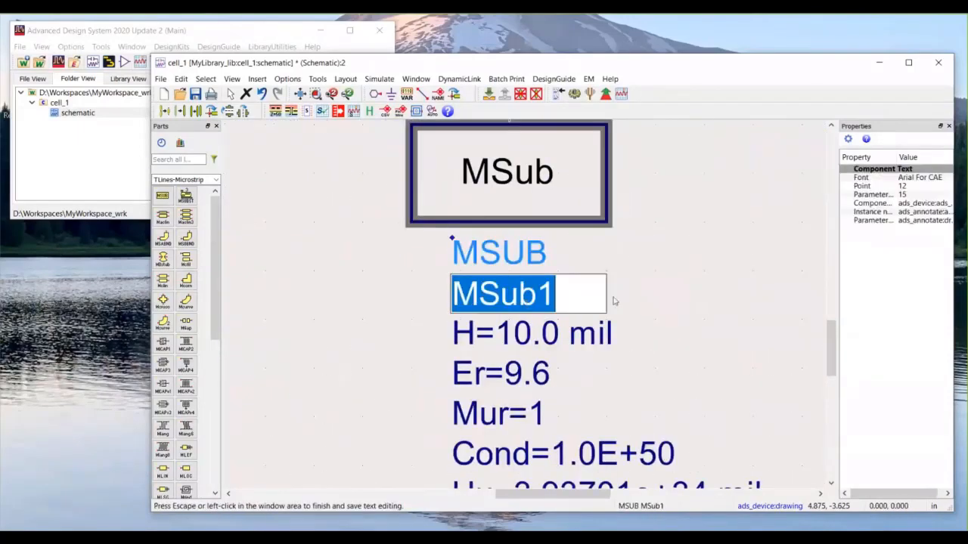
click(671, 306)
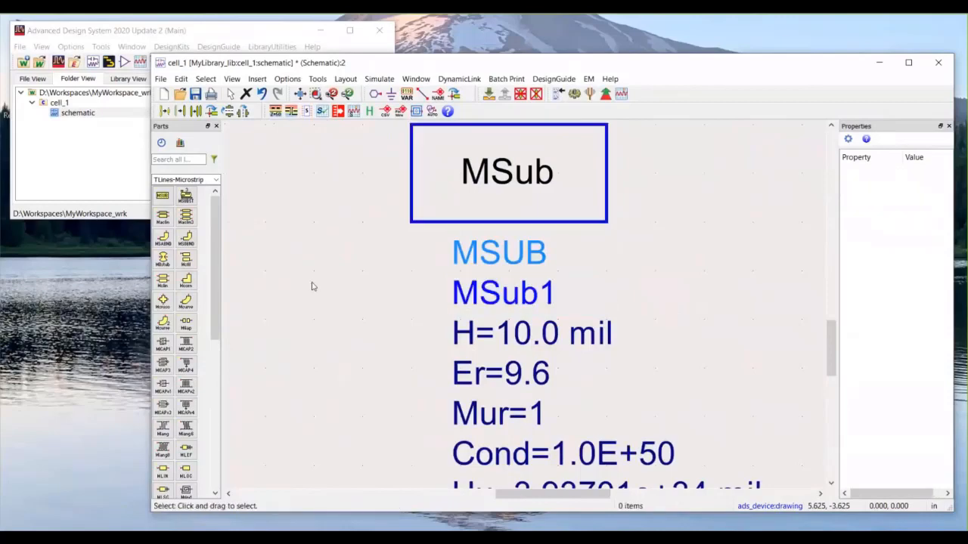
scroll(511, 260, down, 3)
scroll(396, 157, up, 3)
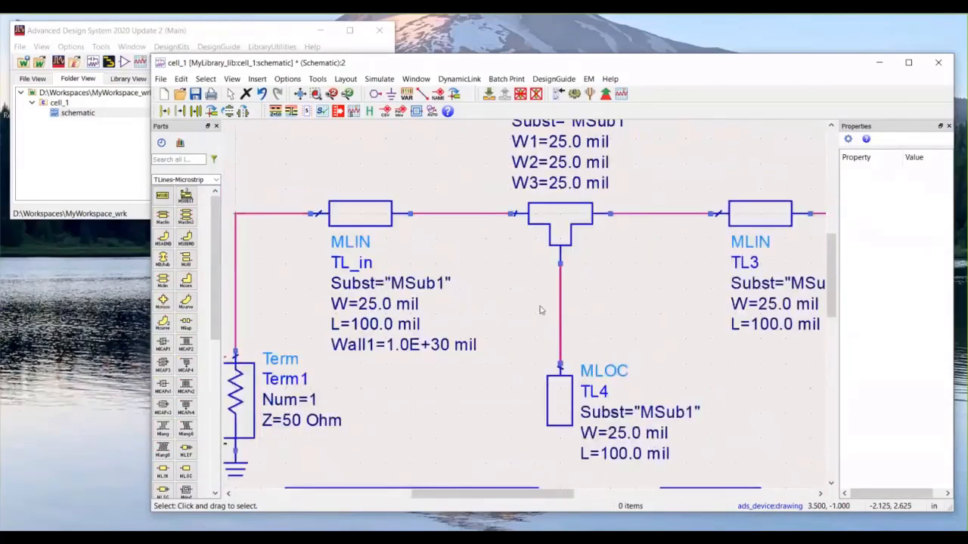
scroll(563, 367, down, 3)
scroll(564, 367, up, 3)
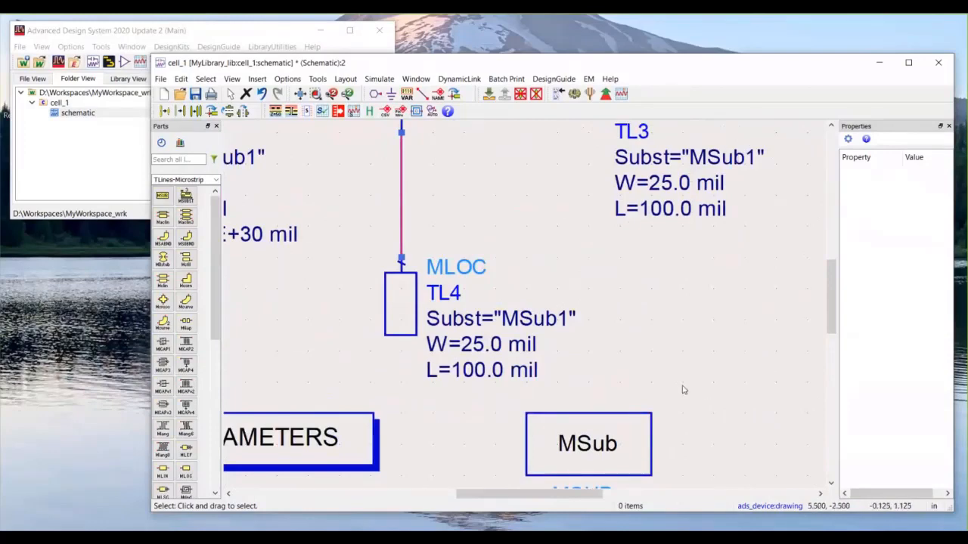
scroll(423, 285, down, 2)
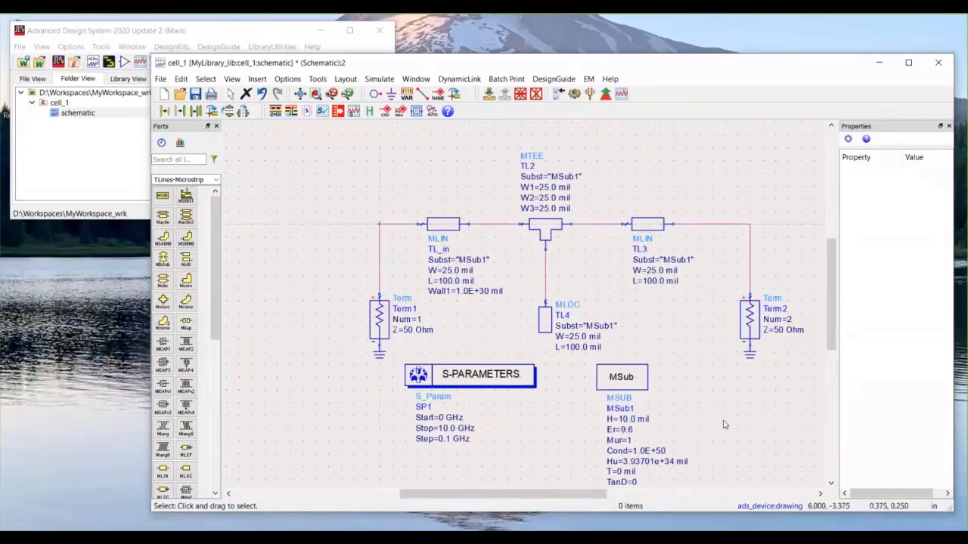
Step: Set the MSub1 substrate's height H to 25 mil
drag(723, 422, 698, 353)
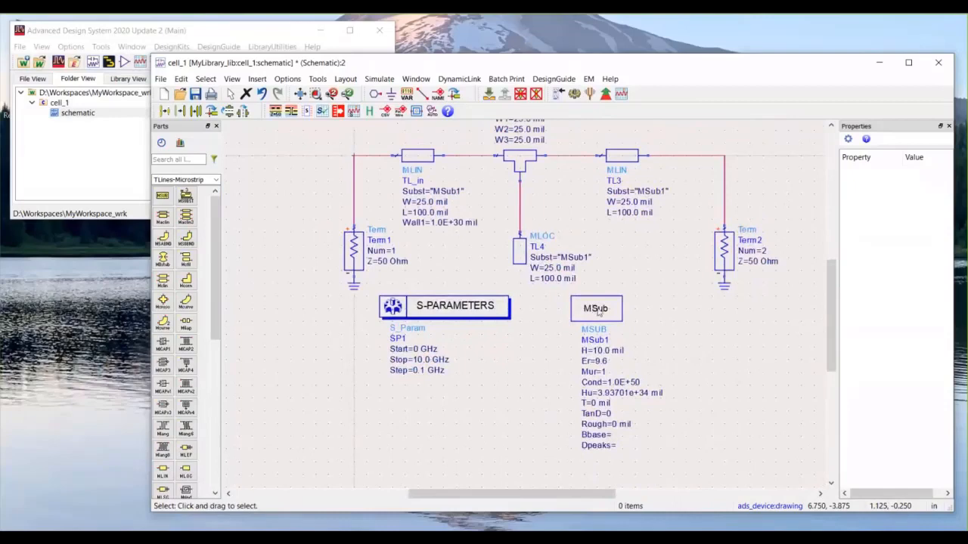
scroll(568, 353, up, 2)
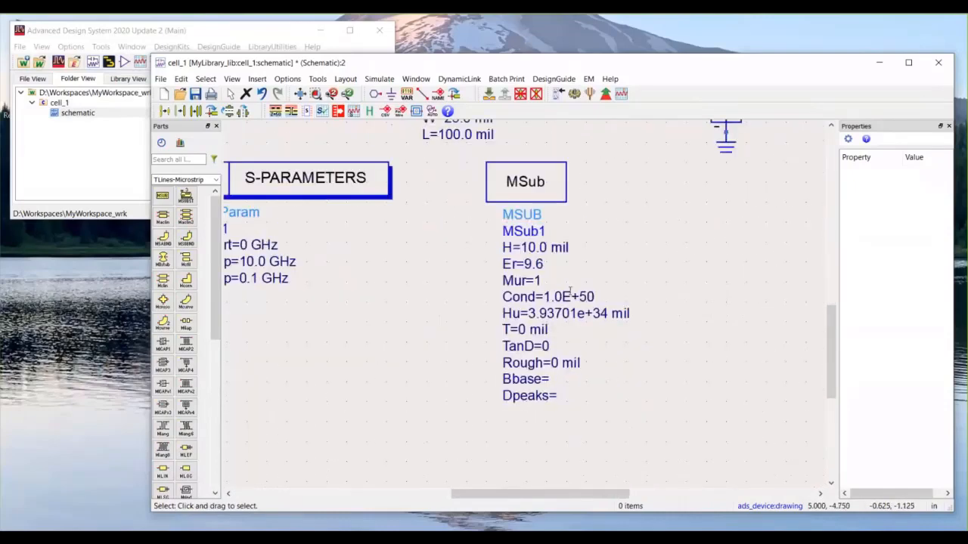
scroll(570, 292, up, 1)
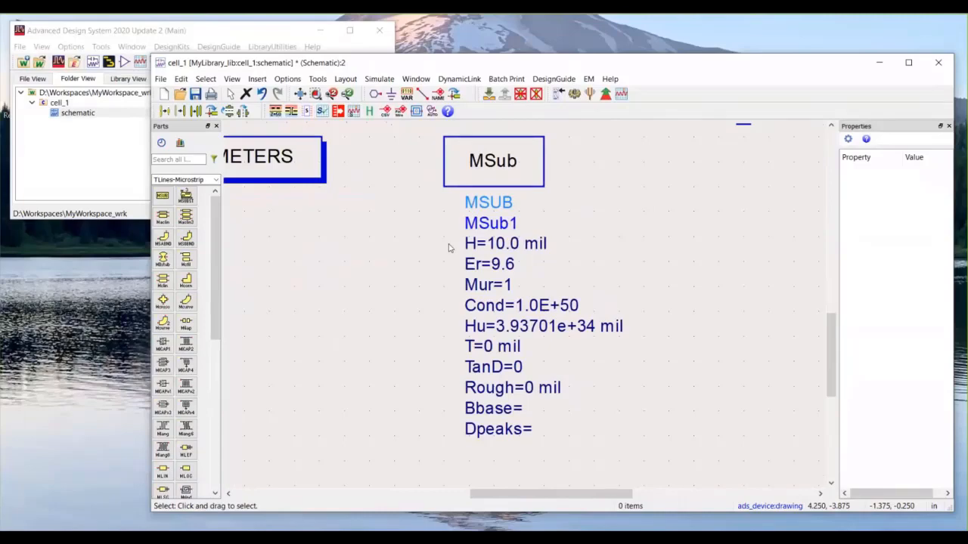
double_click(503, 243)
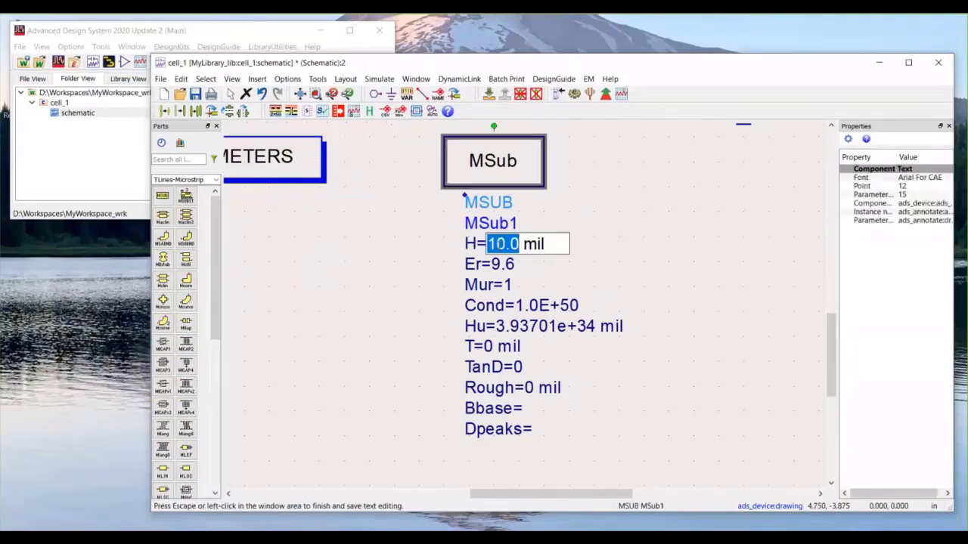
text(25)
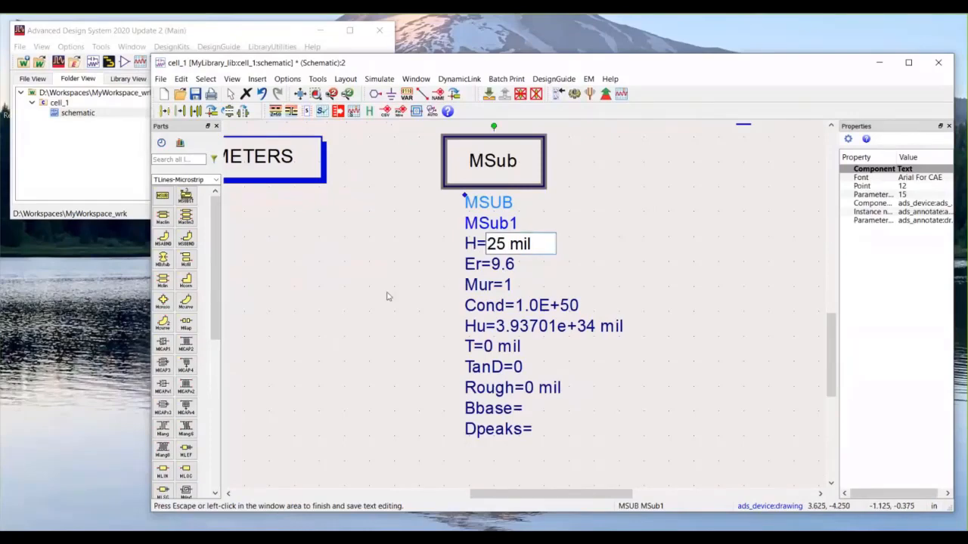
click(386, 296)
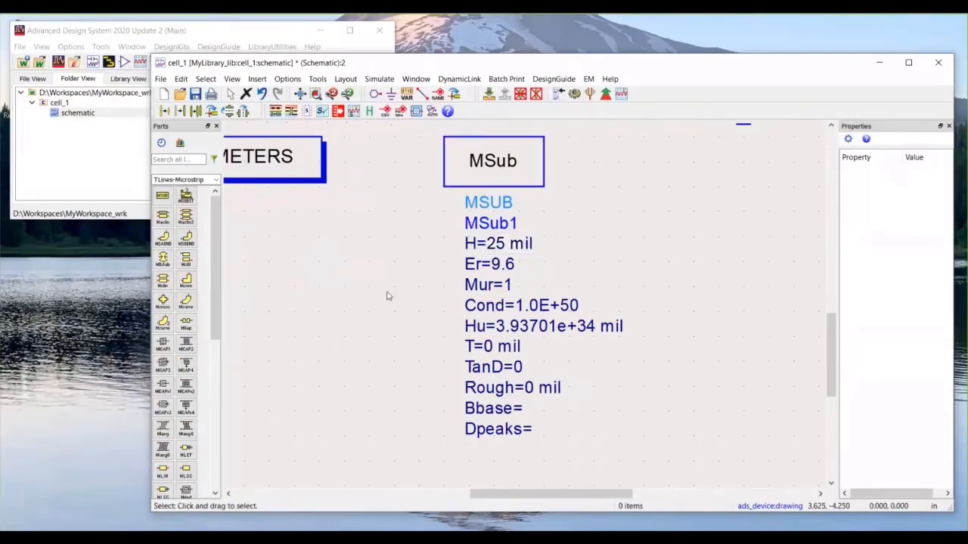
Step: Check the MSub1 substrate's relative permittivity field Er without editing it
double_click(501, 264)
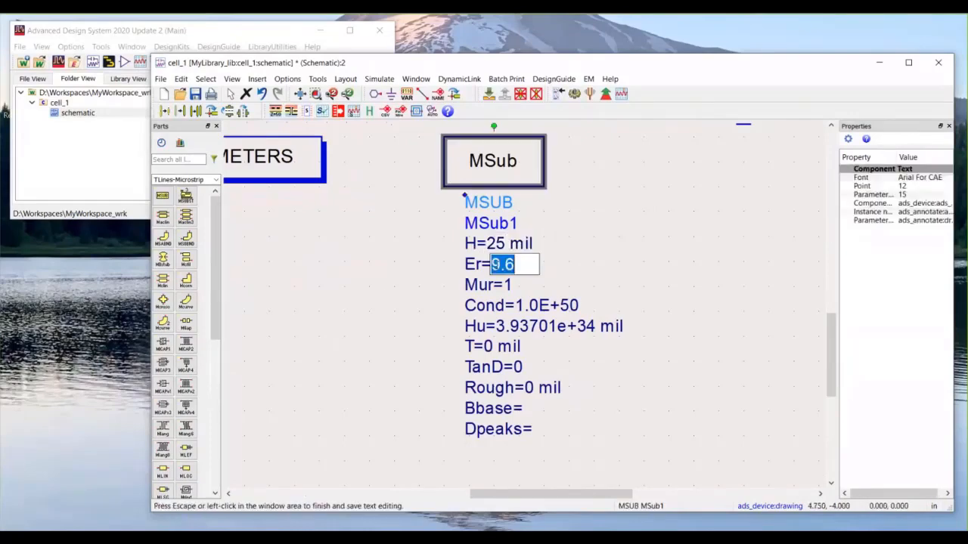
click(340, 348)
double_click(500, 264)
click(402, 296)
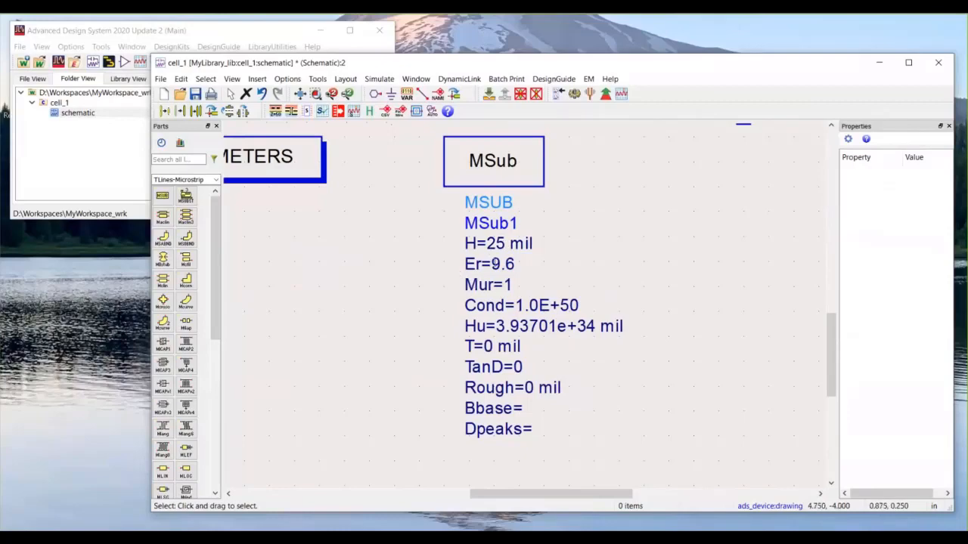
Step: Compare the width W of the TL3 microstrip line with the height H of the MSub1 substrate without editing either
scroll(412, 282, down, 4)
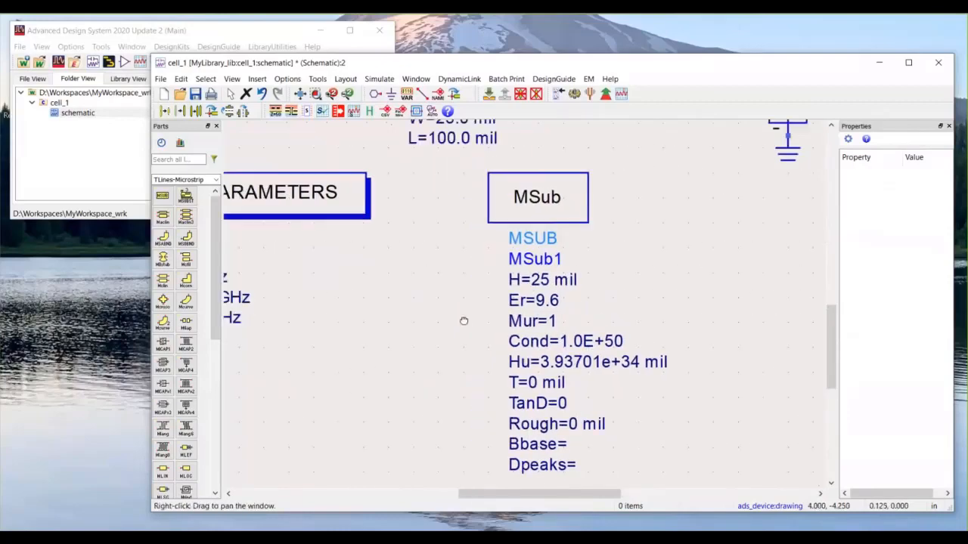
drag(517, 316, 504, 380)
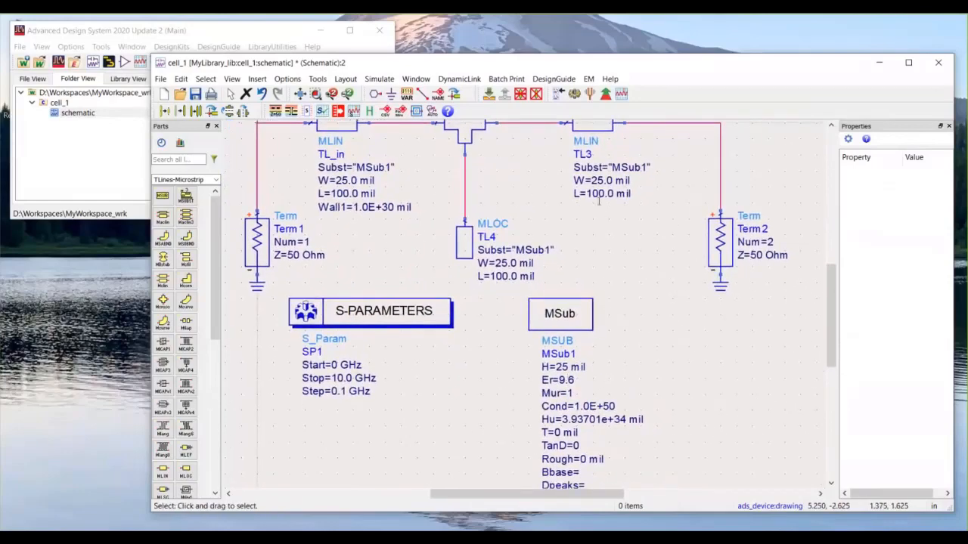
double_click(602, 181)
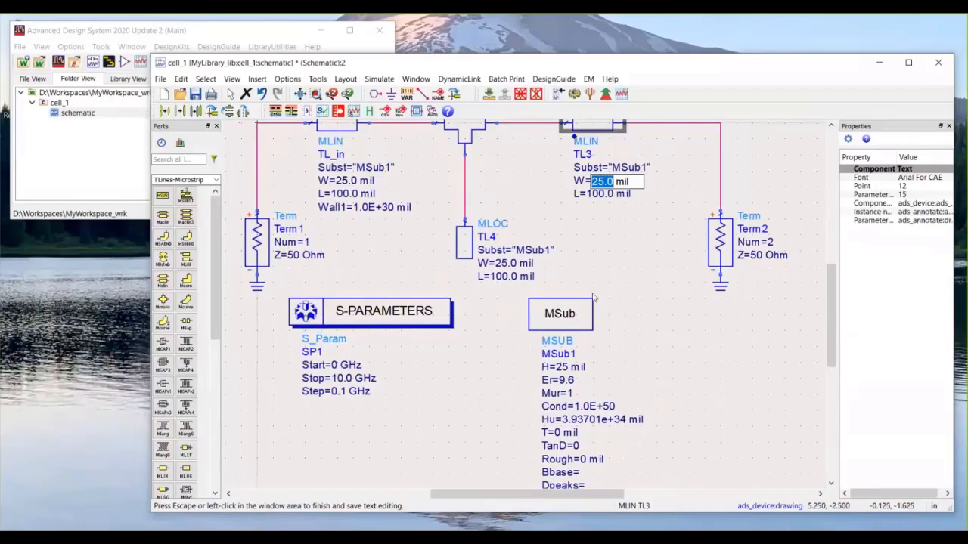
click(563, 368)
click(563, 368)
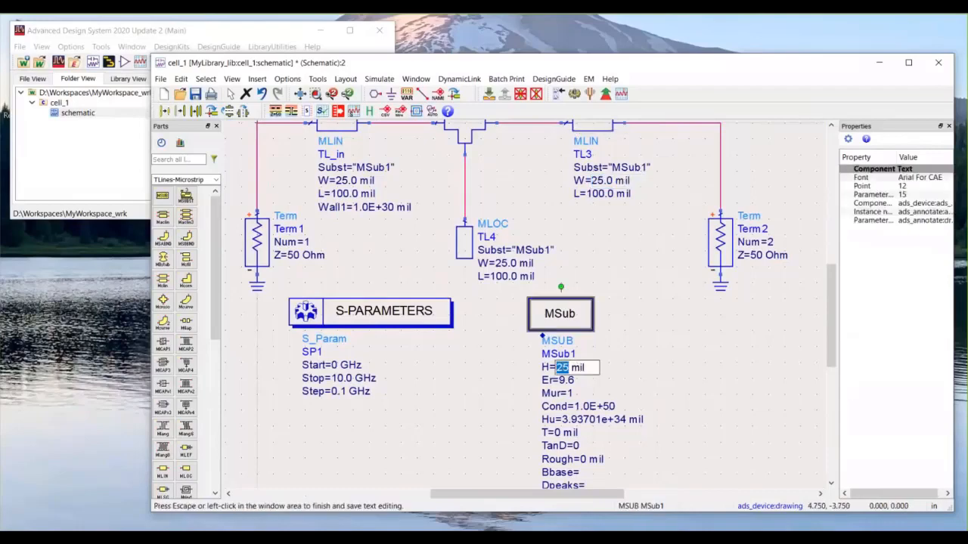
click(518, 403)
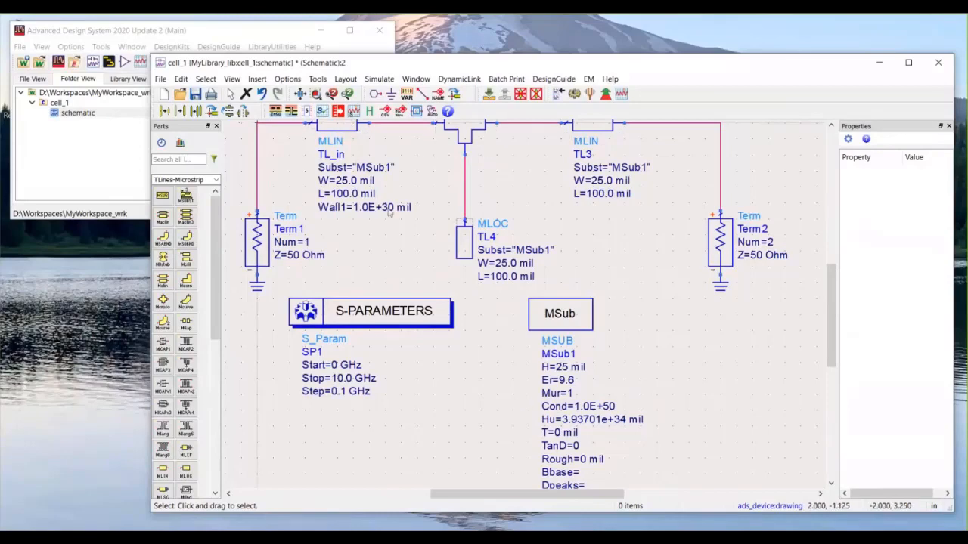
double_click(562, 368)
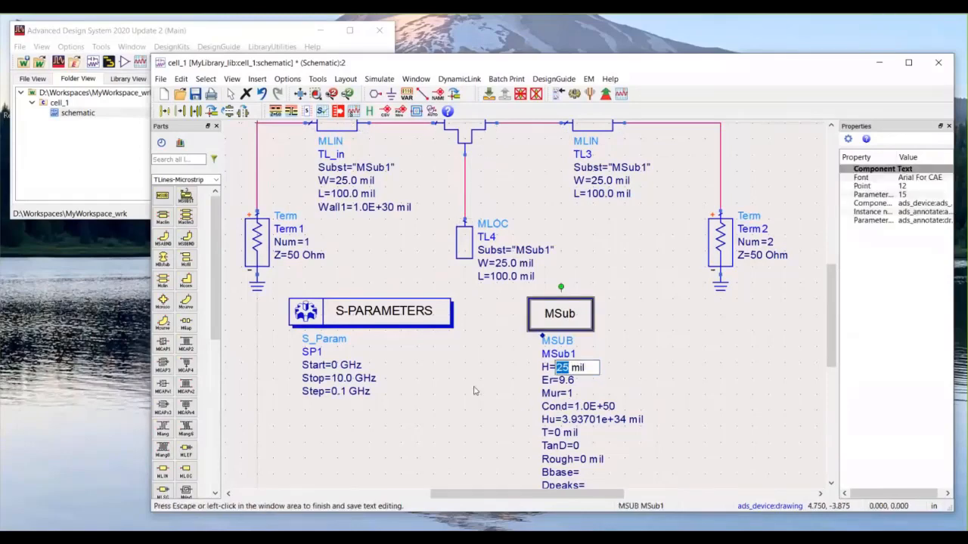
click(602, 185)
double_click(602, 183)
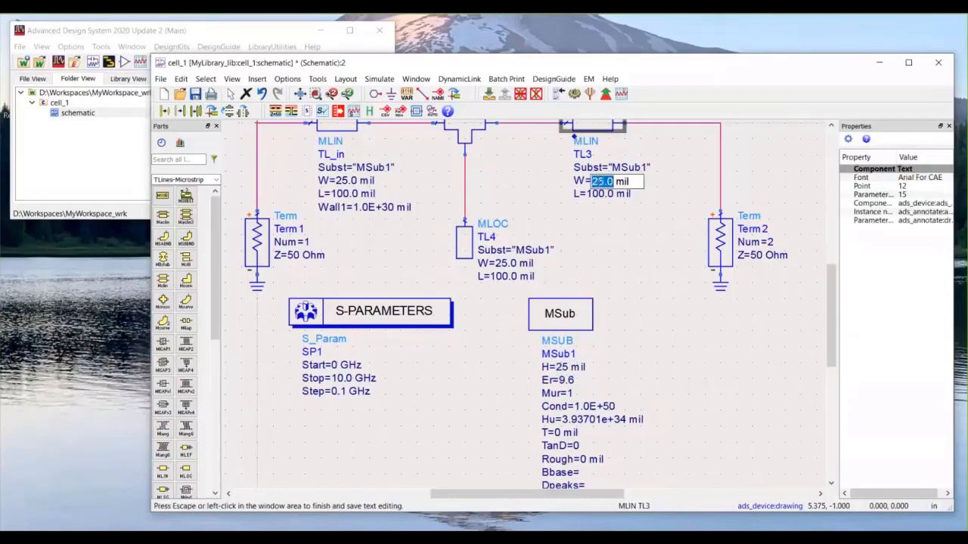
click(525, 381)
double_click(562, 368)
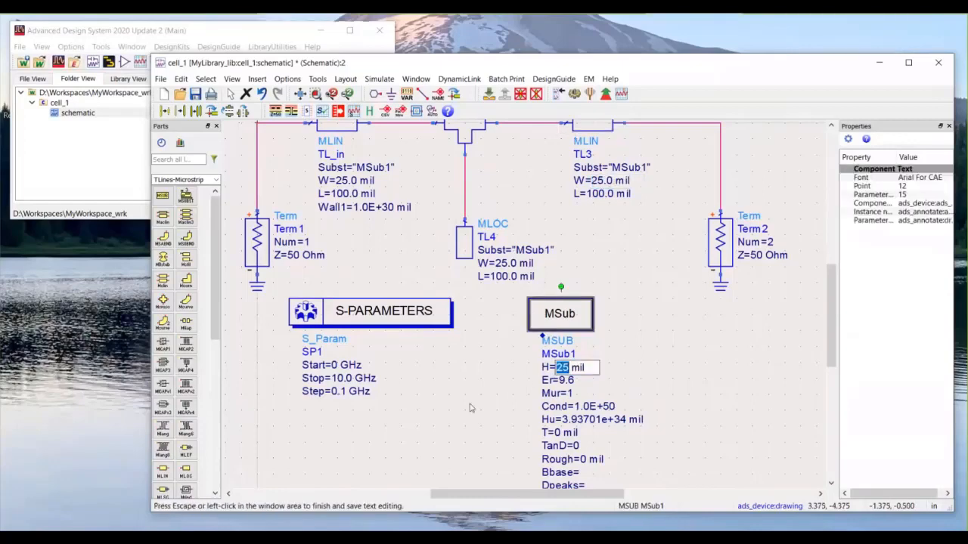
click(470, 408)
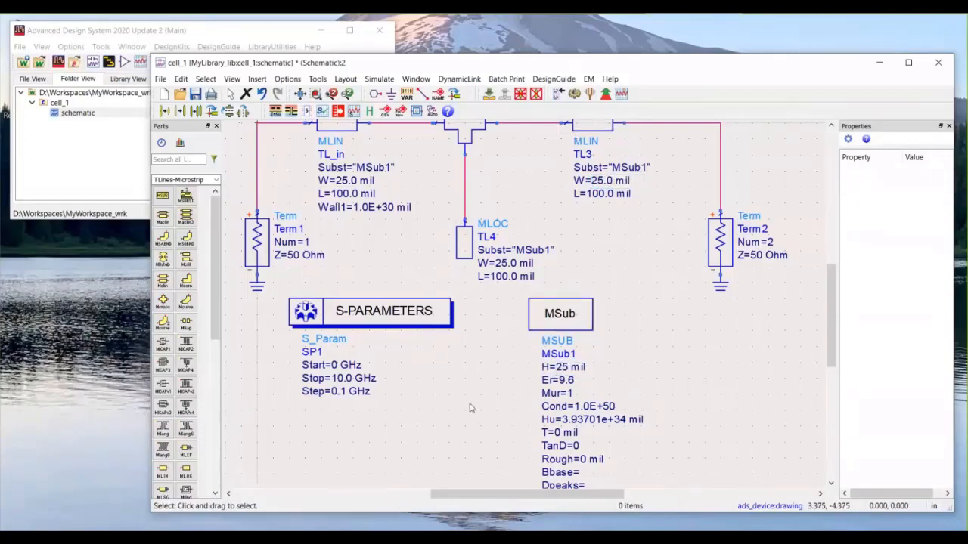
Step: Set the MSub1 substrate's conductivity Cond to 5.8e7
scroll(469, 408, down, 3)
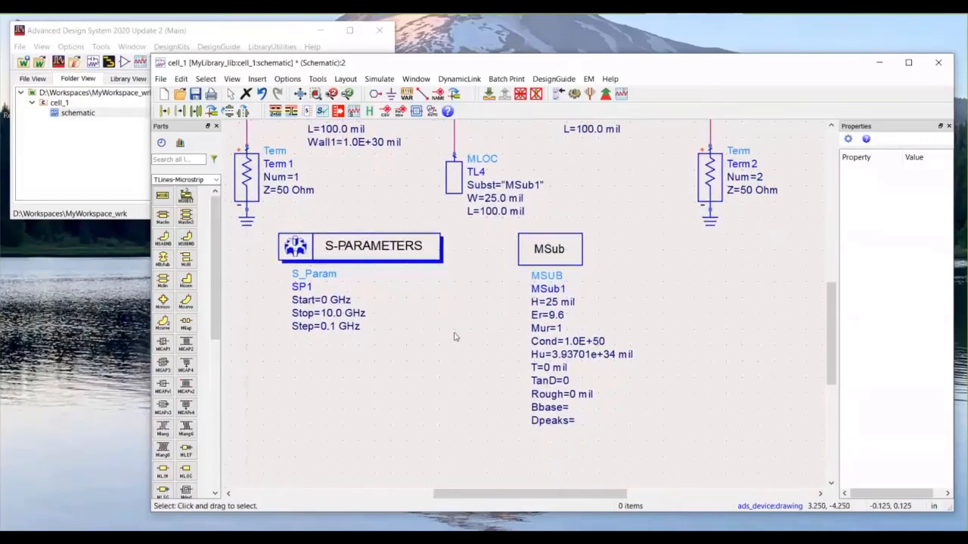
scroll(586, 354, up, 1)
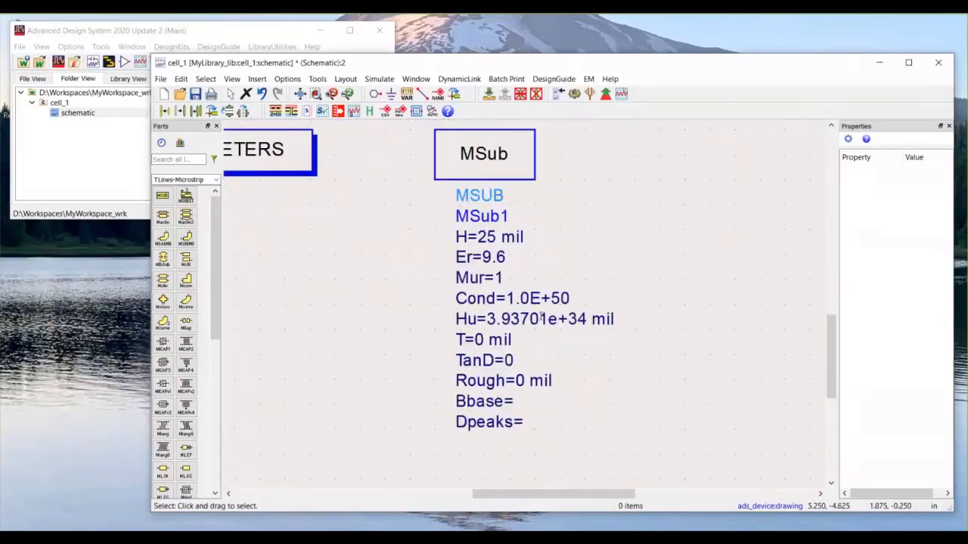
scroll(542, 319, up, 1)
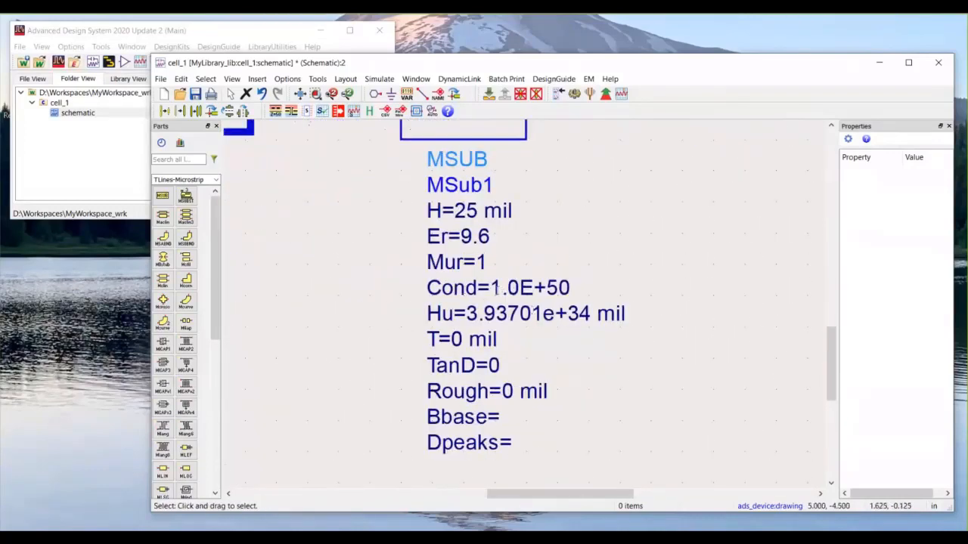
double_click(495, 288)
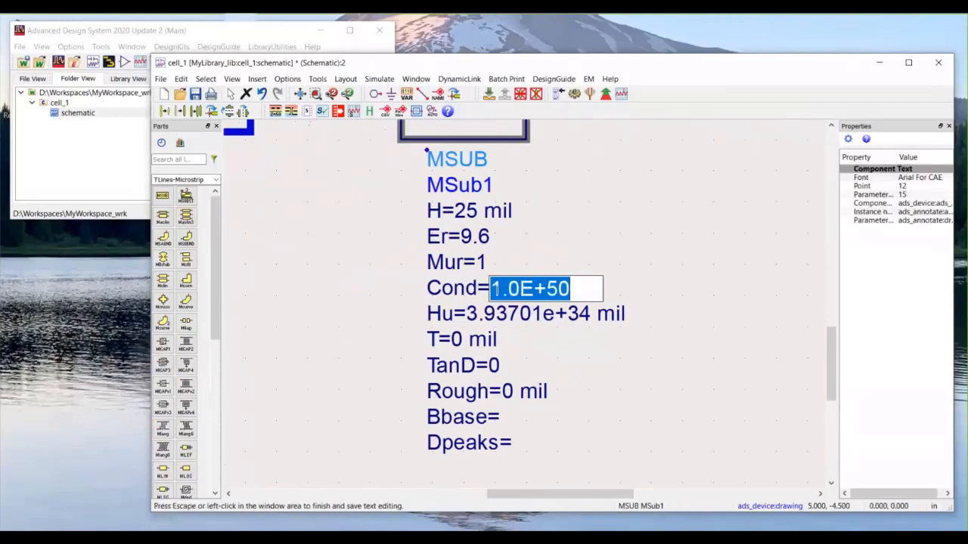
text(5.8e7)
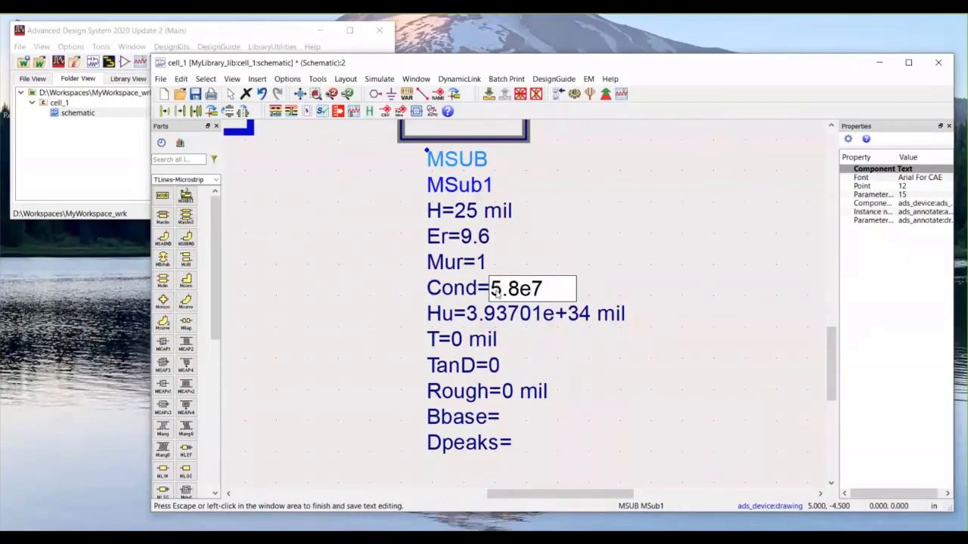
click(348, 340)
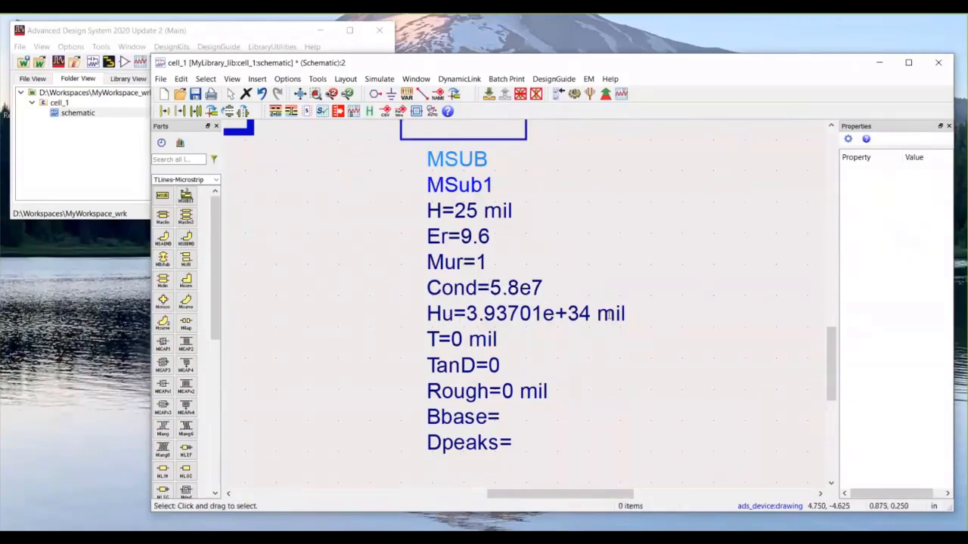
Step: Check the MSub1 substrate's cover height Hu and conductor thickness T fields without editing them
double_click(588, 315)
click(386, 330)
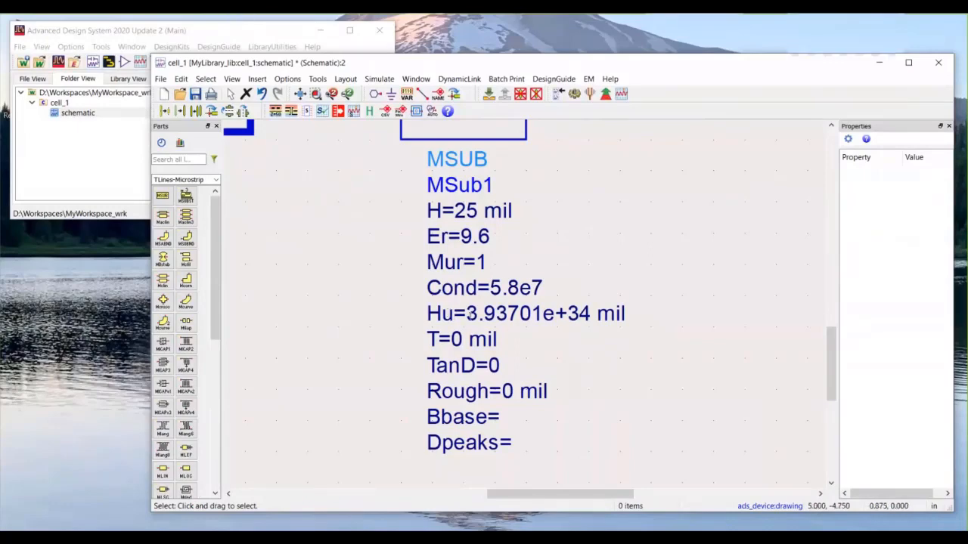
double_click(435, 318)
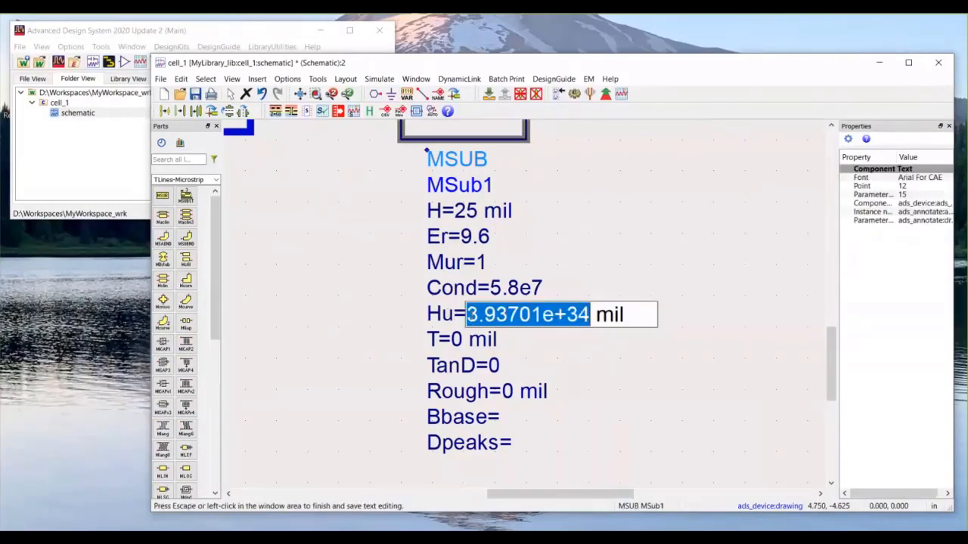
click(351, 344)
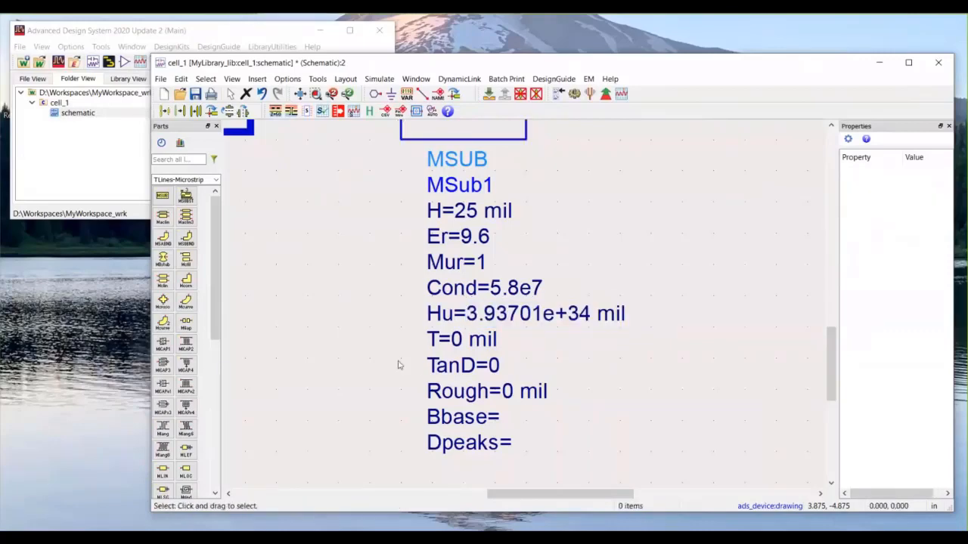
double_click(456, 340)
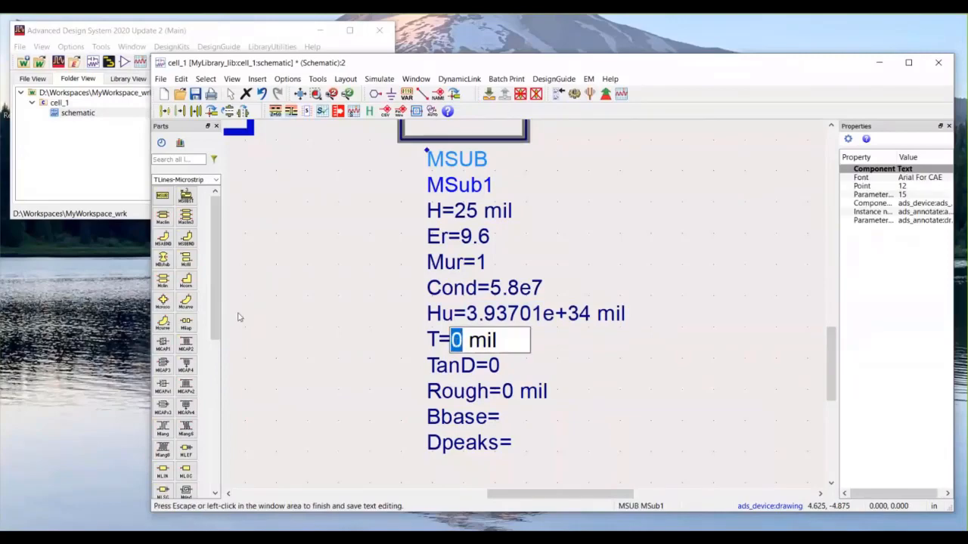
click(339, 345)
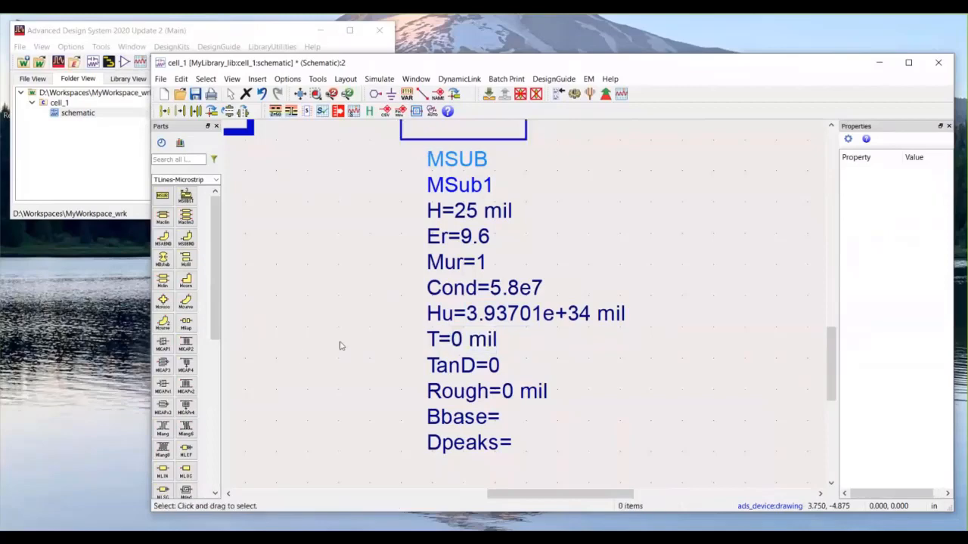
Step: Place a second MSUB substrate from the TLines-Microstrip parts beside MSub1 and end the placement
click(215, 180)
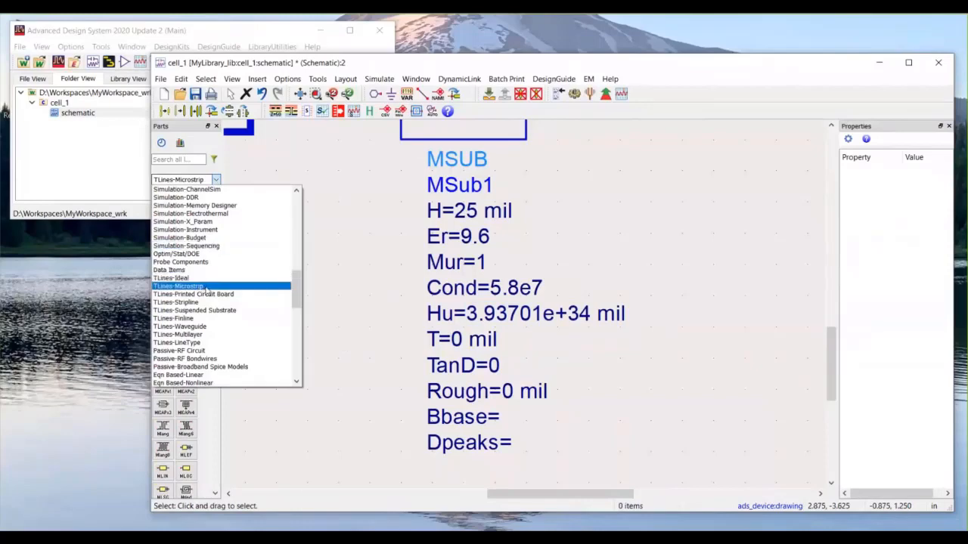
click(204, 286)
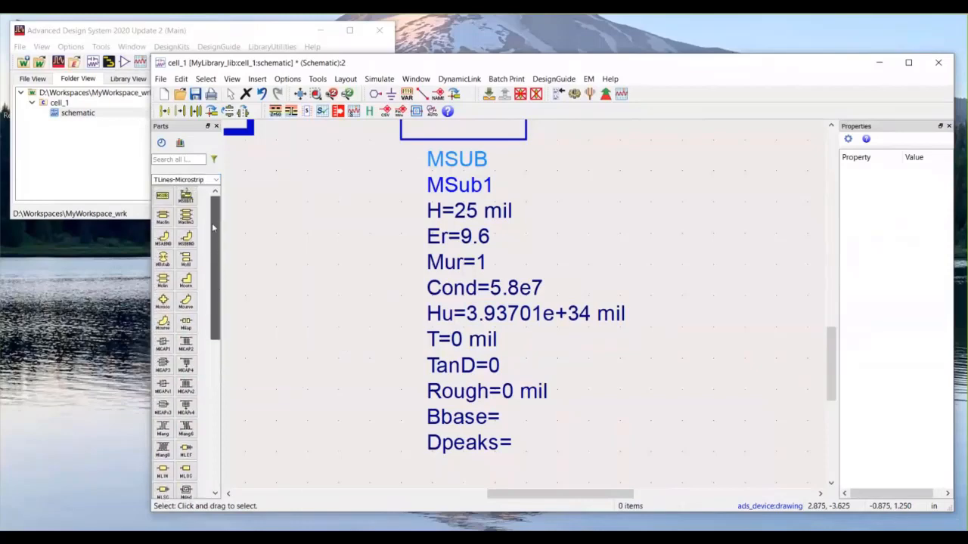
drag(212, 227, 225, 346)
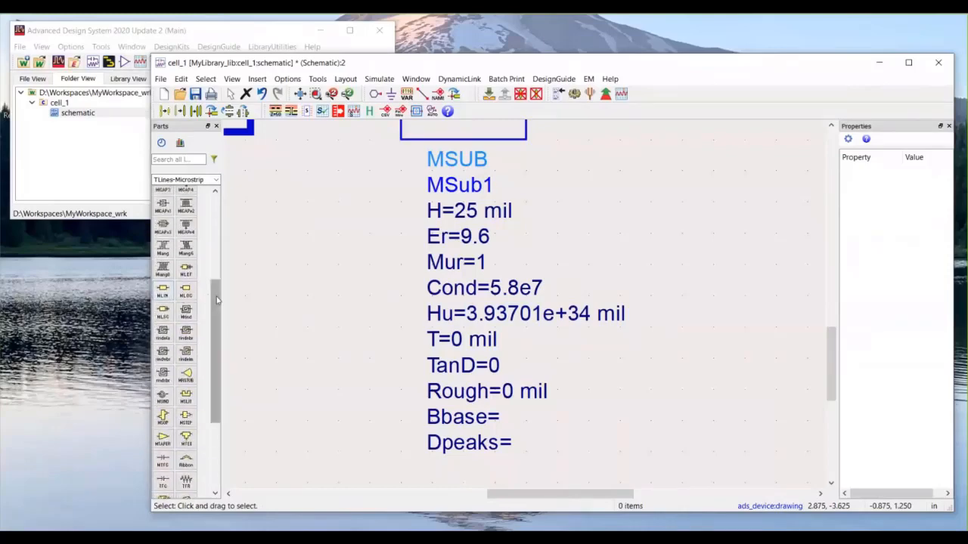
drag(216, 301, 217, 216)
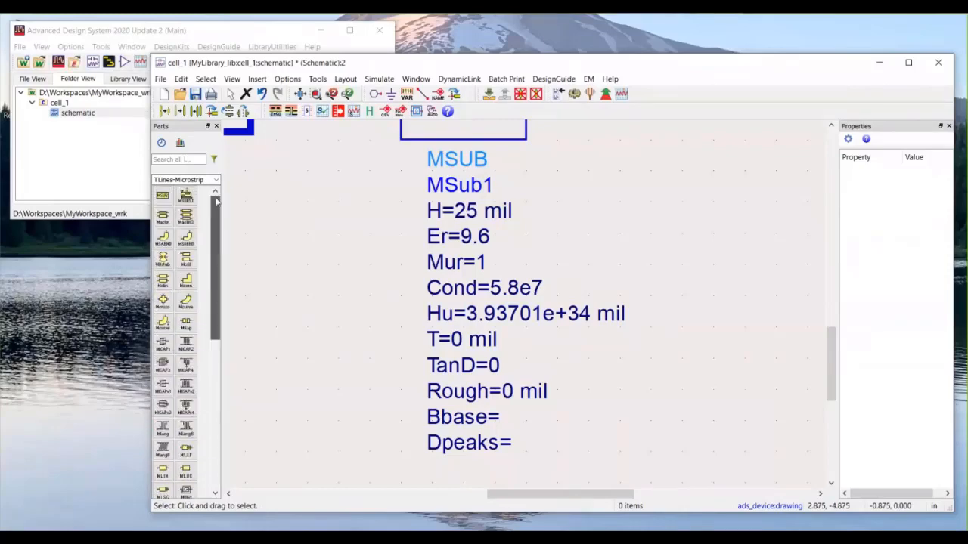
click(167, 202)
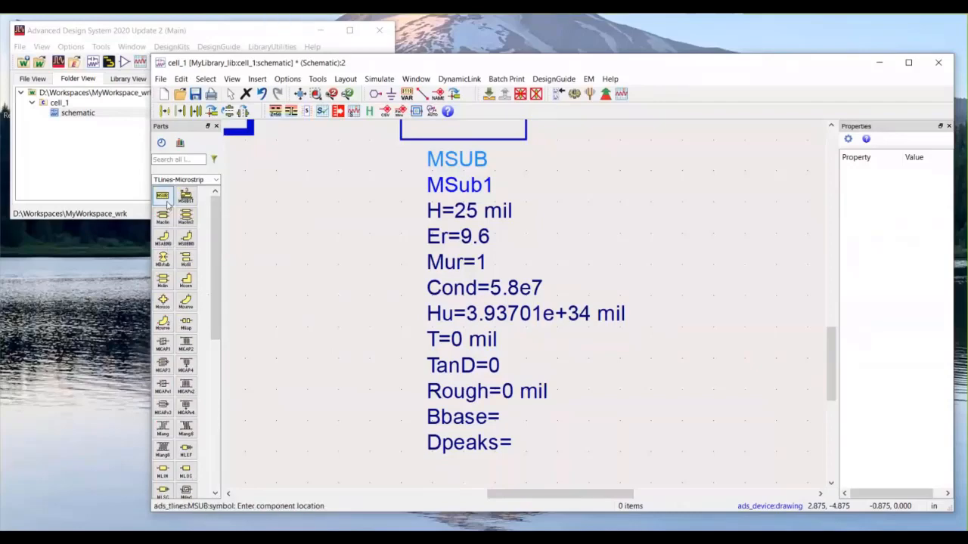
click(694, 378)
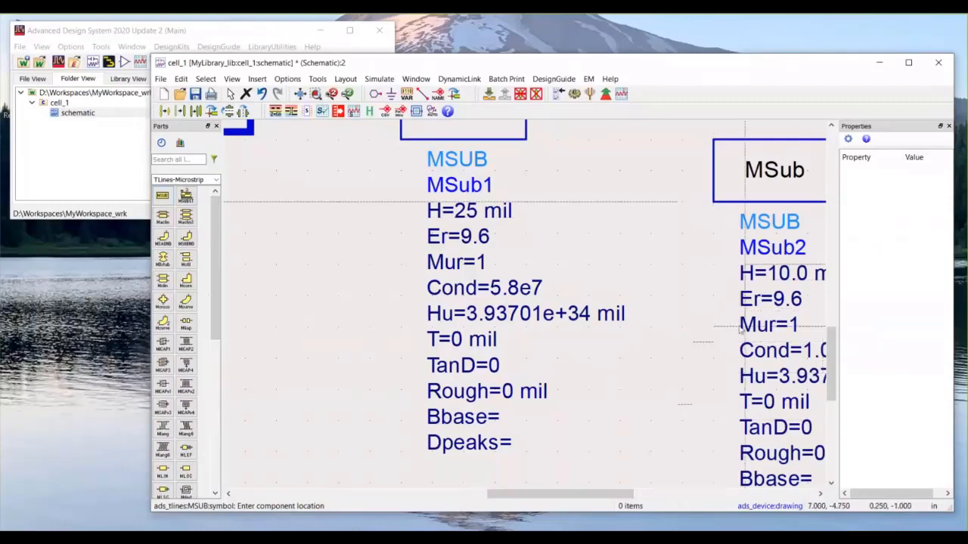
scroll(677, 224, down, 2)
key(Escape)
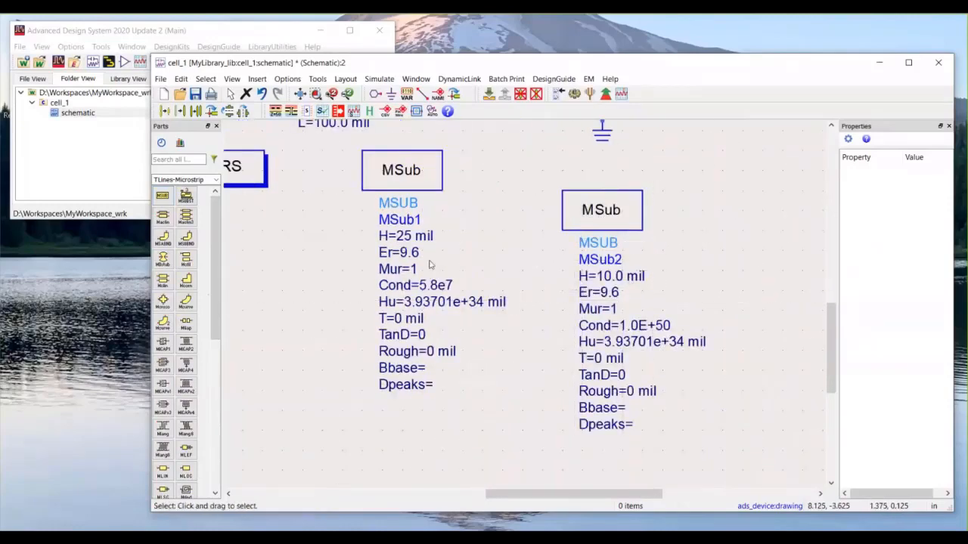
Step: Set the MSub1 substrate's conductor thickness T to 1 mil and its loss tangent TanD to 0.01
scroll(428, 333, up, 2)
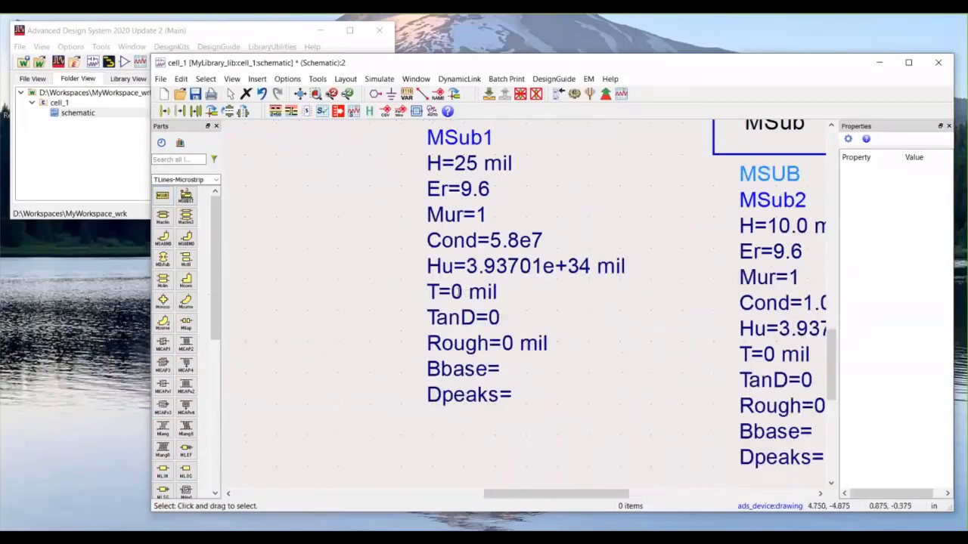
double_click(456, 292)
text(1)
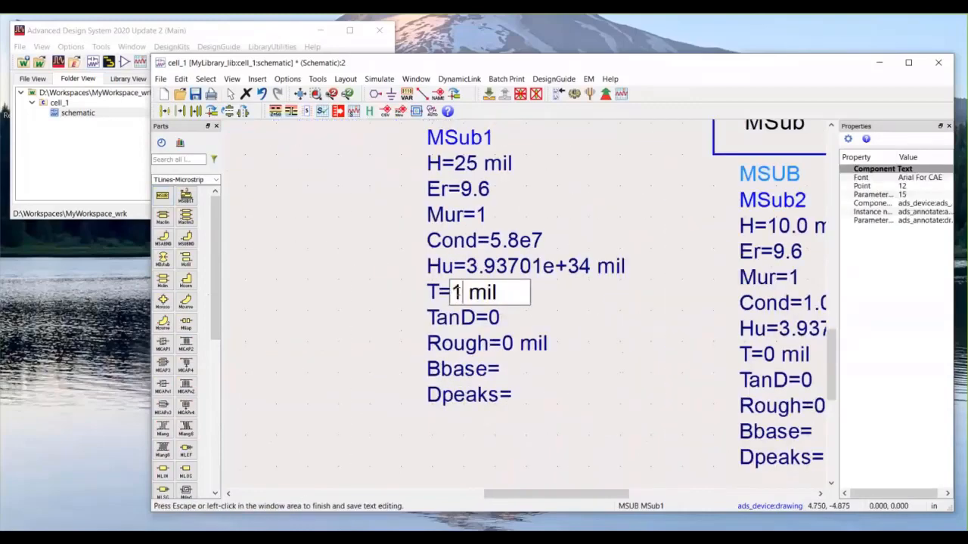
click(377, 304)
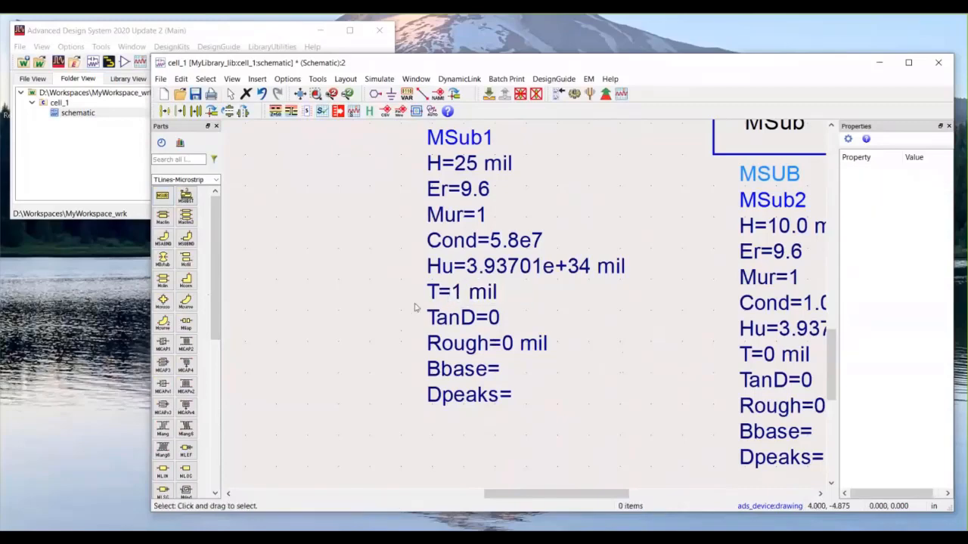
double_click(496, 321)
text(0.0)
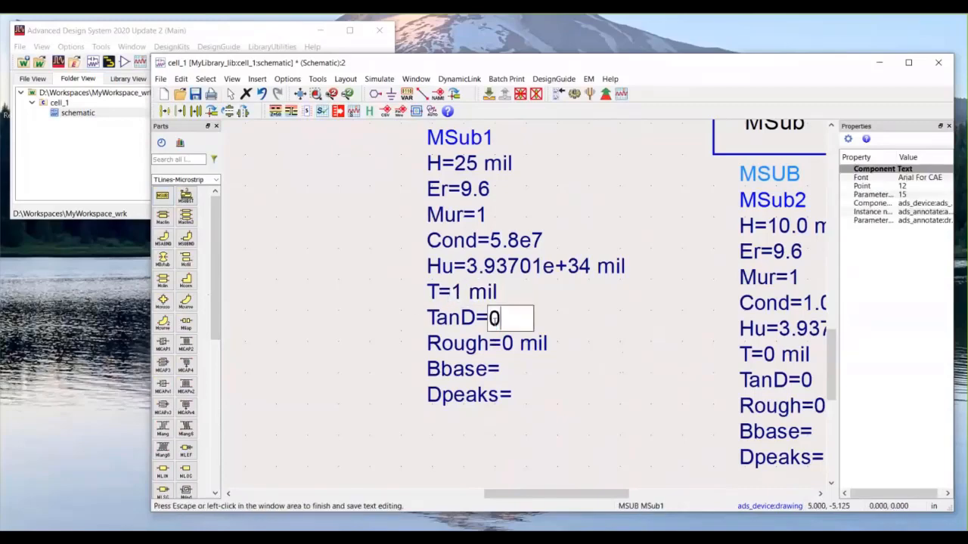
text(1)
click(364, 333)
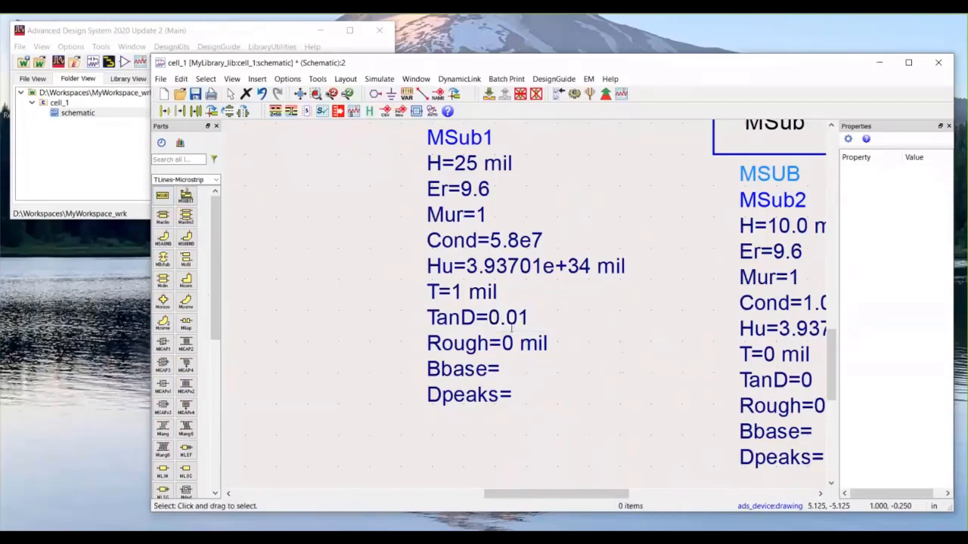
Step: Review the MSub1 substrate's loss tangent TanD and conductivity Cond entries without changing them
double_click(490, 319)
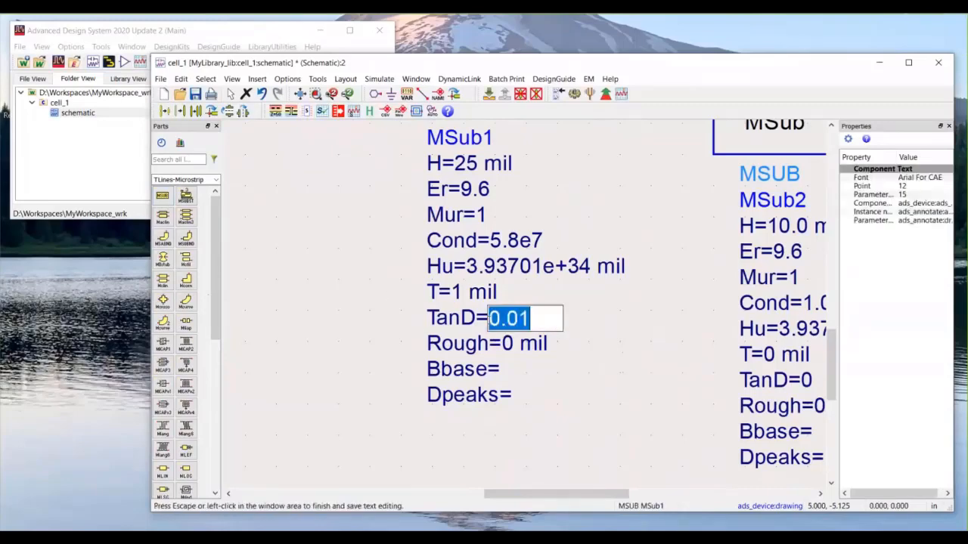
click(458, 294)
double_click(516, 241)
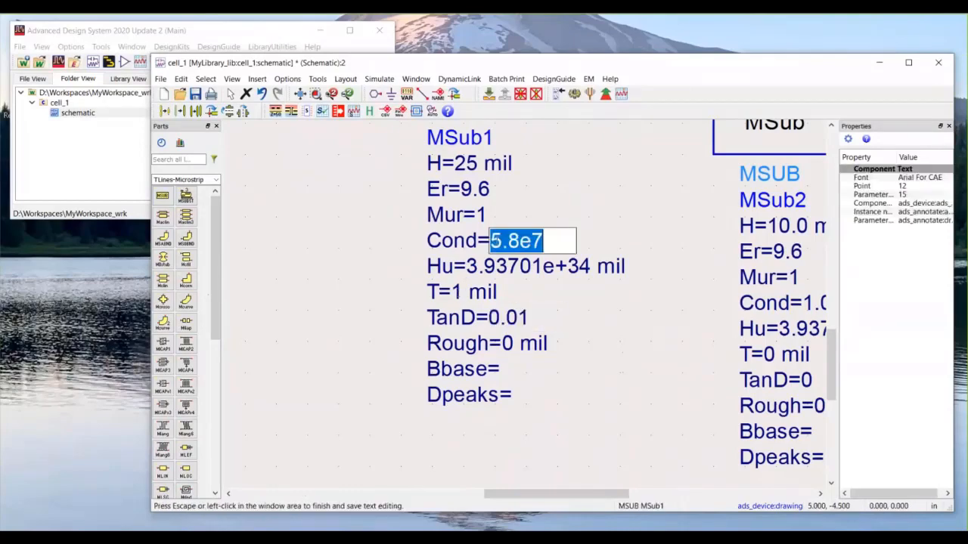
click(373, 303)
scroll(367, 303, down, 3)
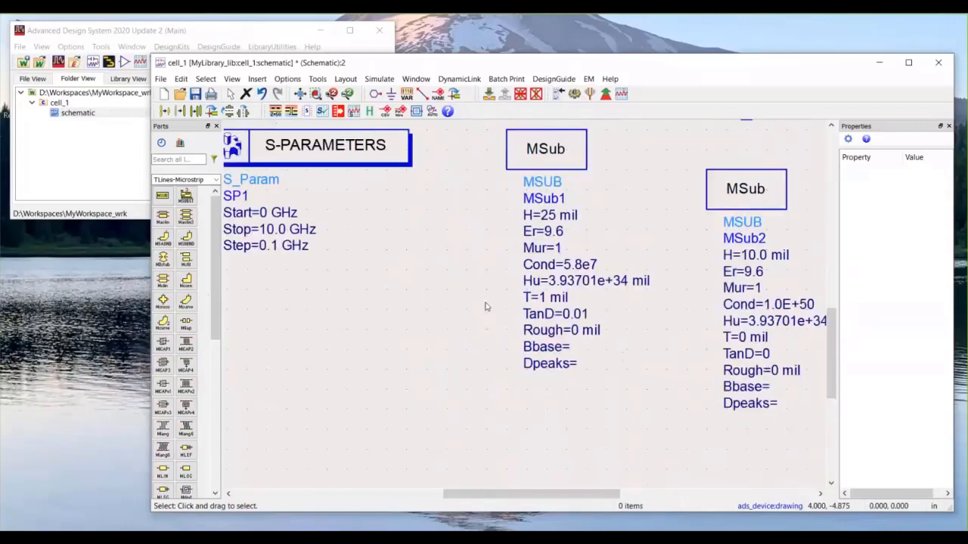
Step: Set the Subst parameter of the MLIN line TL3 to "MSub2"
scroll(484, 303, up, 3)
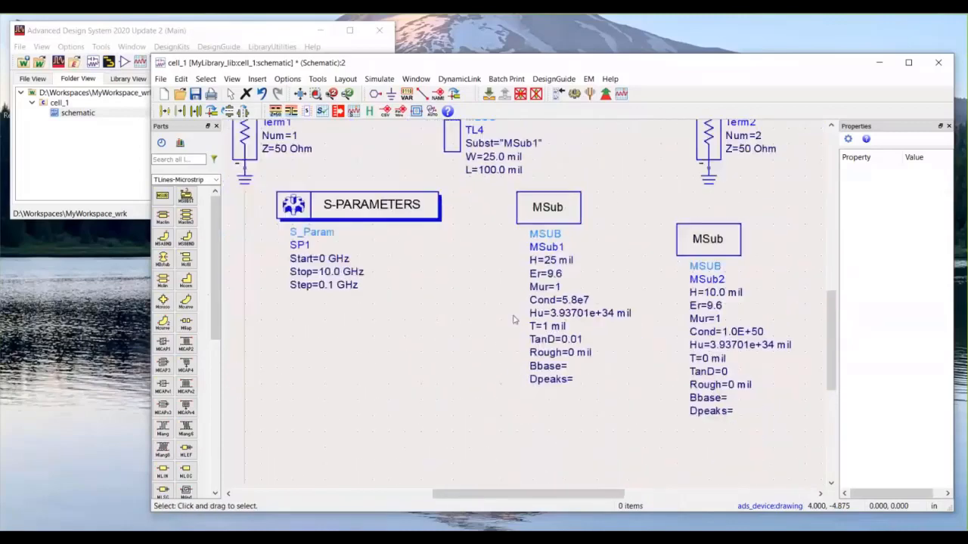
mouse_move(574, 290)
mouse_down()
mouse_move(572, 268)
mouse_move(574, 296)
mouse_up()
click(633, 333)
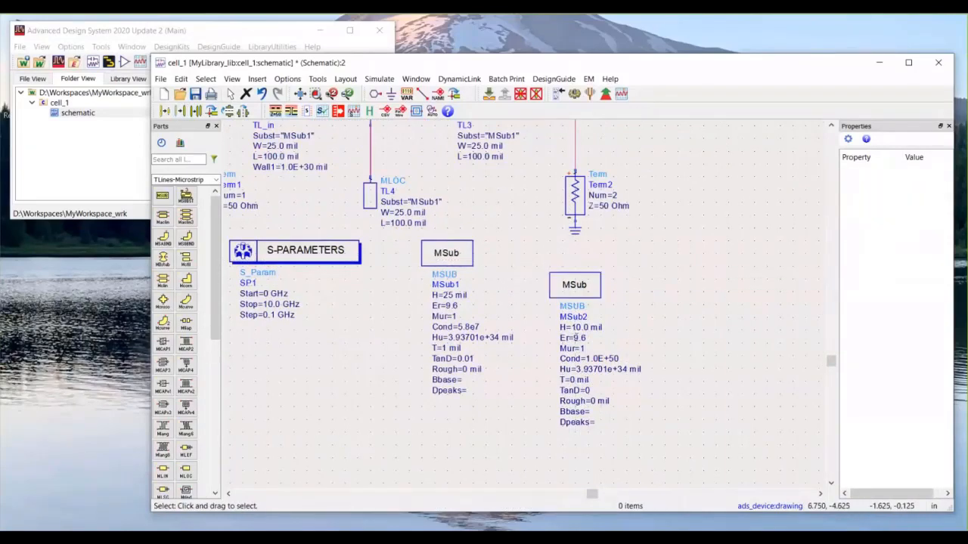
drag(524, 280, 595, 354)
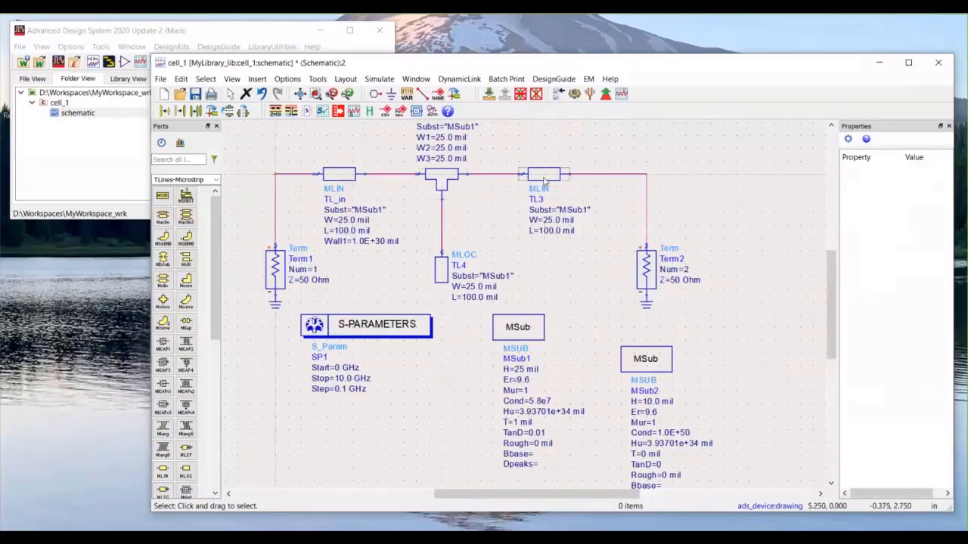
click(588, 208)
click(588, 238)
click(586, 213)
click(587, 211)
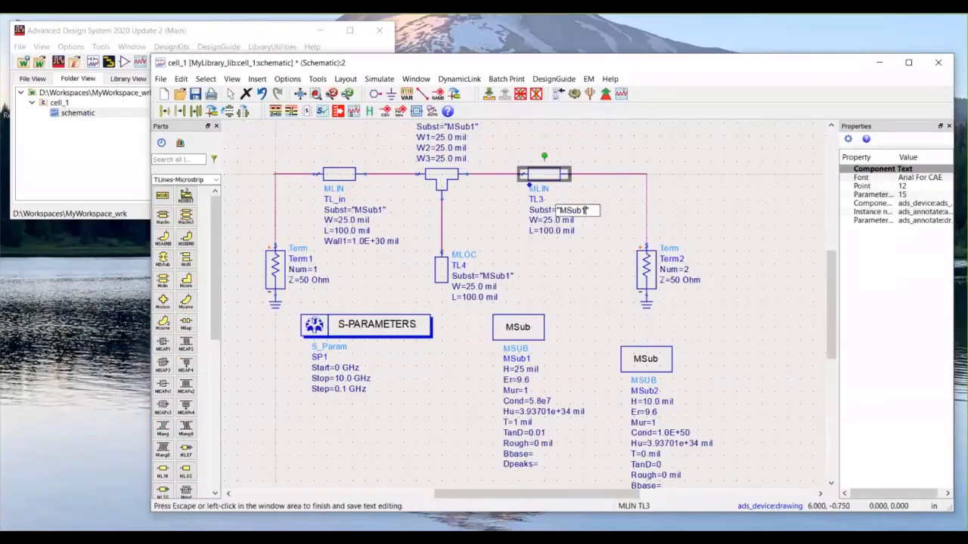
click(591, 347)
Step: Set the MSub2 substrate's relative permittivity Er to 4.6
scroll(654, 412, up, 2)
double_click(552, 326)
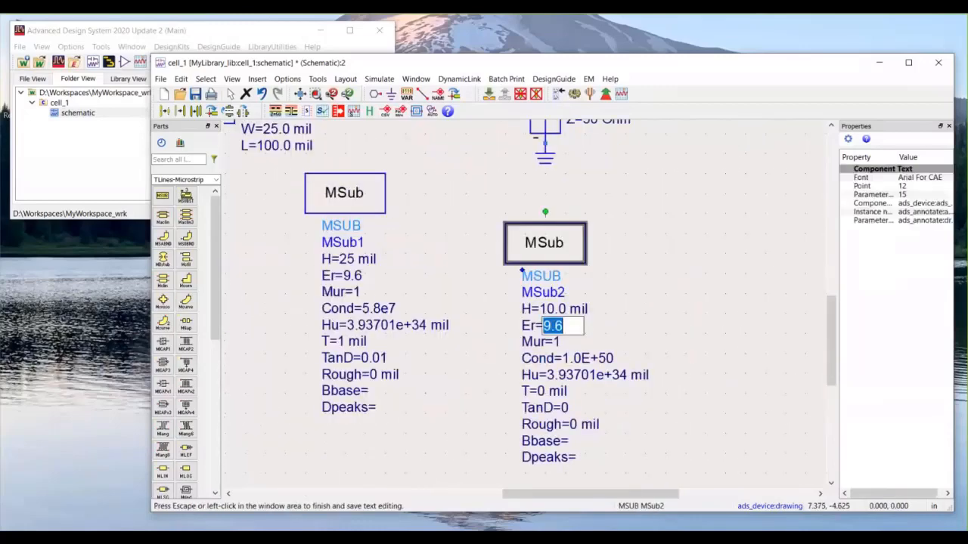
text(4.6)
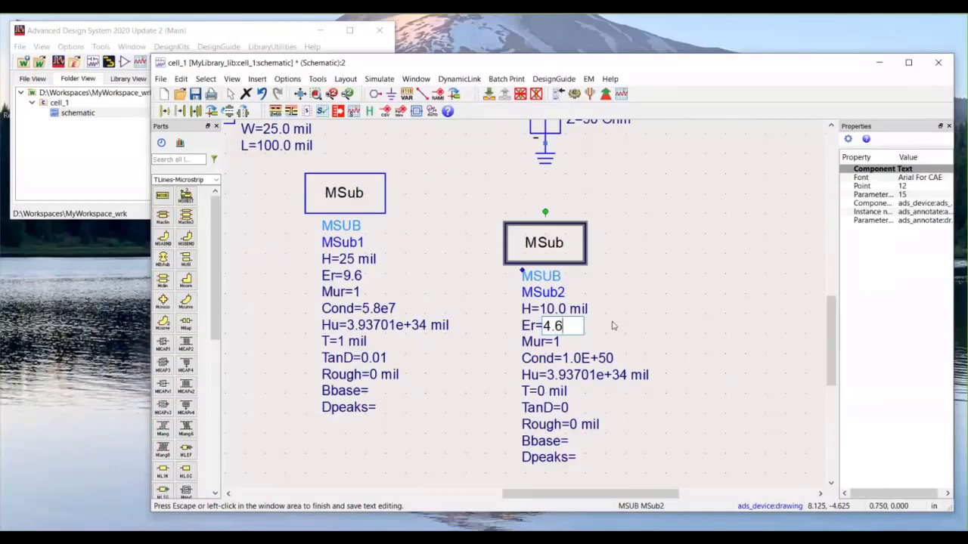
click(685, 255)
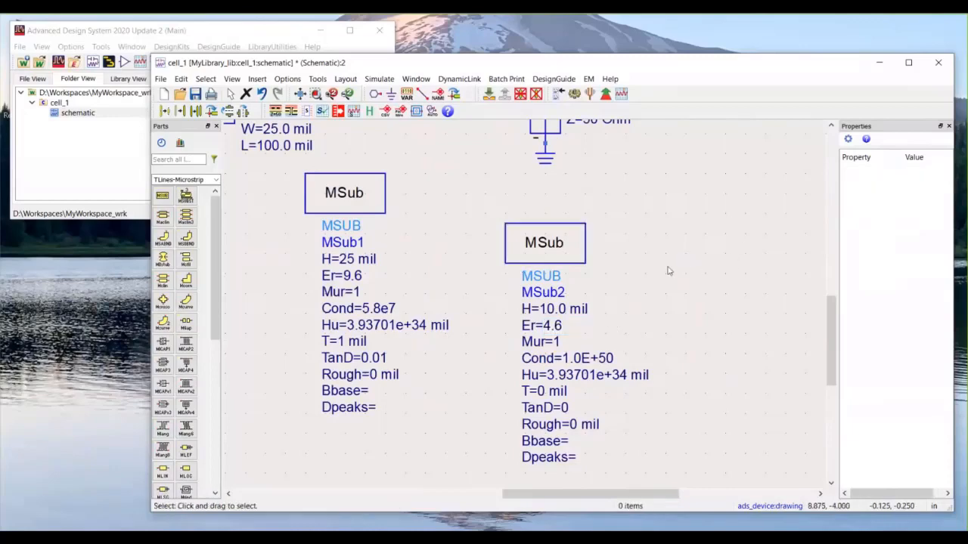
Step: Delete the second substrate, MSub2, from the schematic
scroll(543, 303, down, 2)
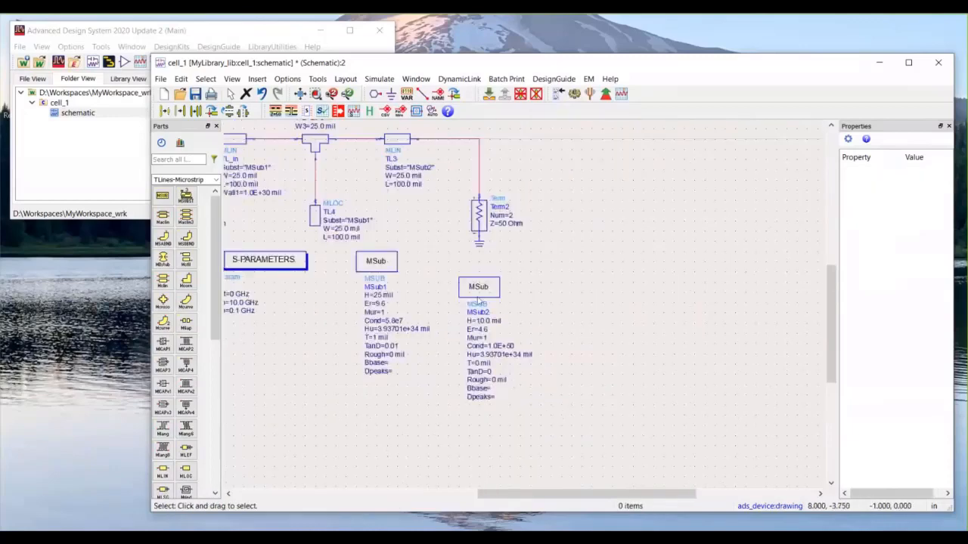
click(481, 295)
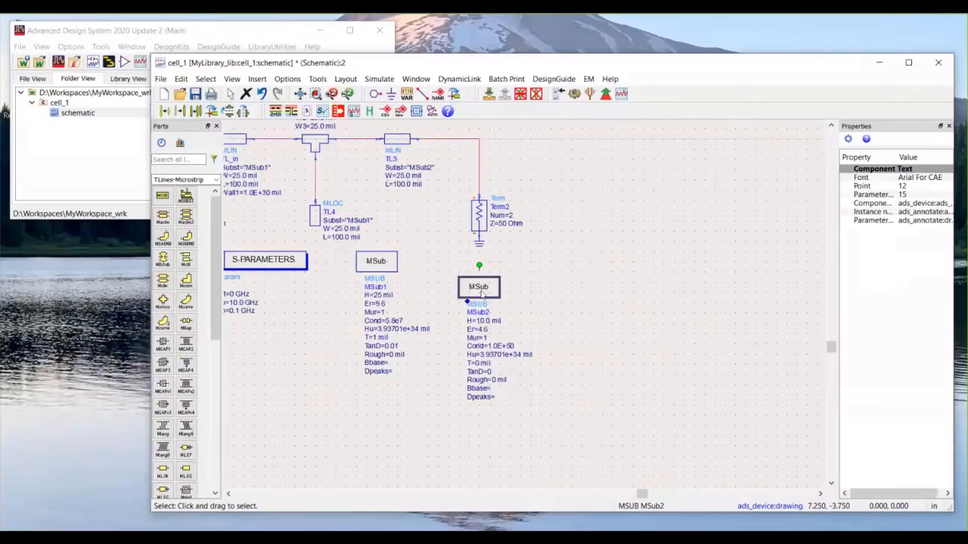
key(Delete)
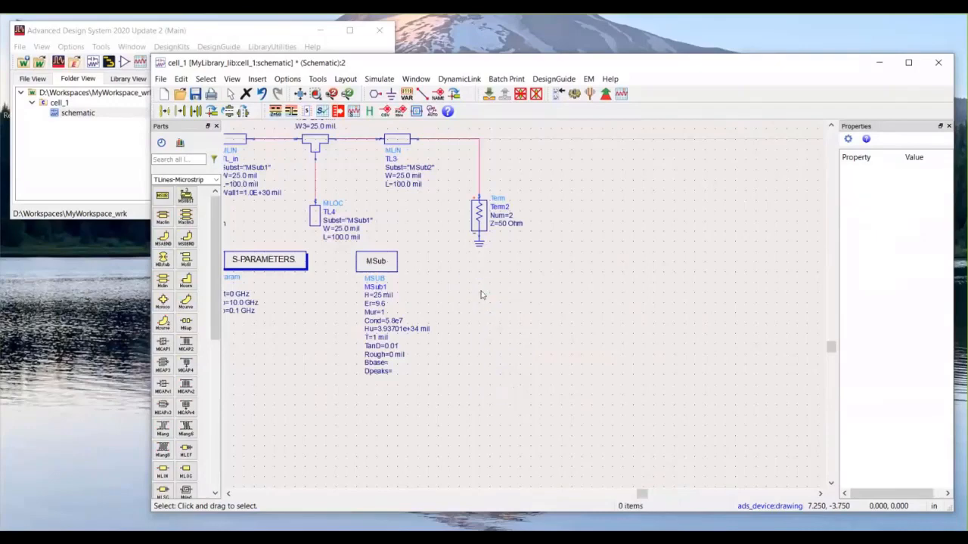
Step: Set the Subst parameter of the MLIN line TL3 back to "MSub1"
double_click(433, 166)
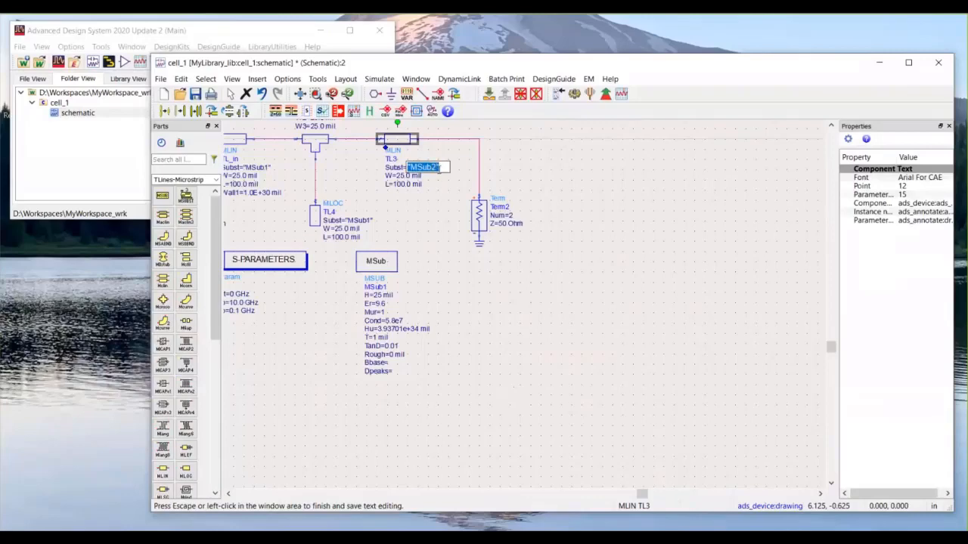
text("MSub1")
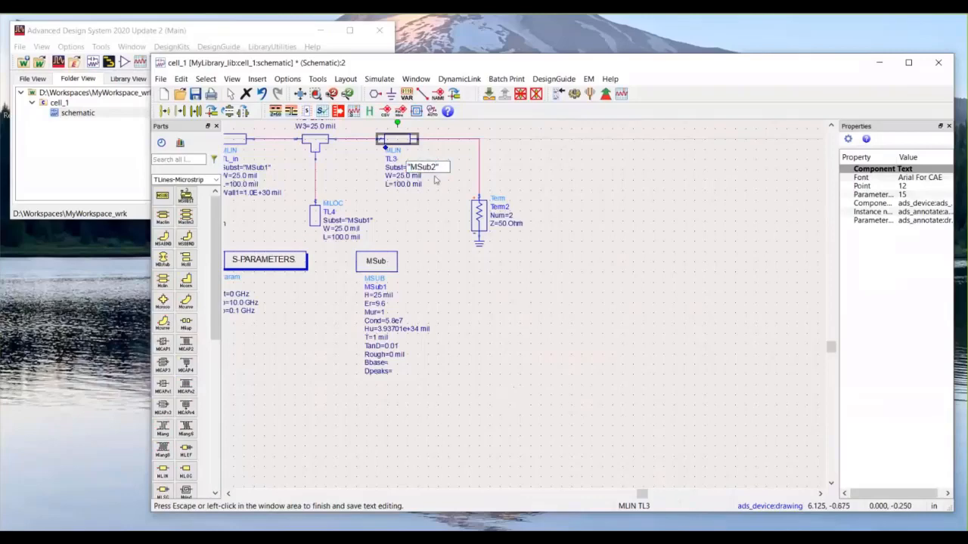
click(508, 307)
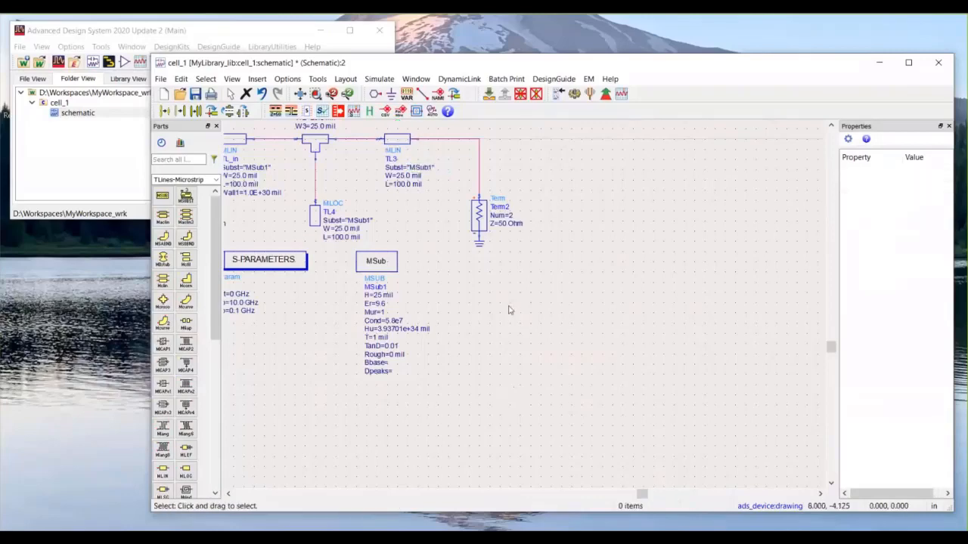
Step: Save the cell_1 schematic and run its S-parameter simulation
key(f)
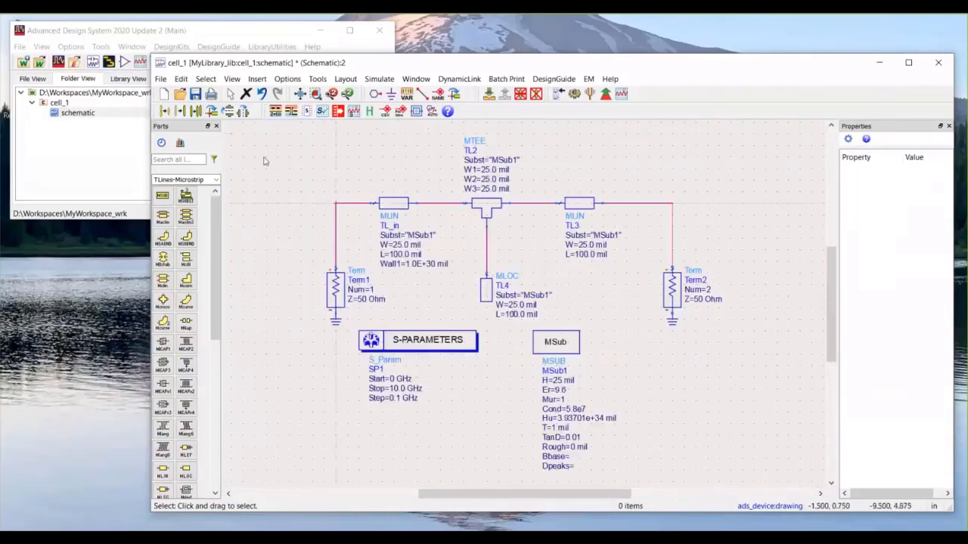
click(195, 94)
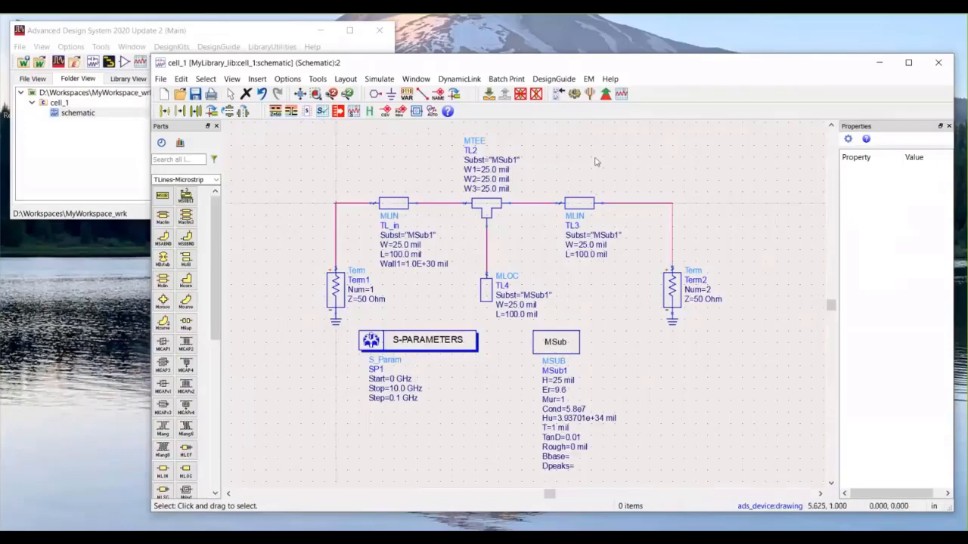
click(575, 94)
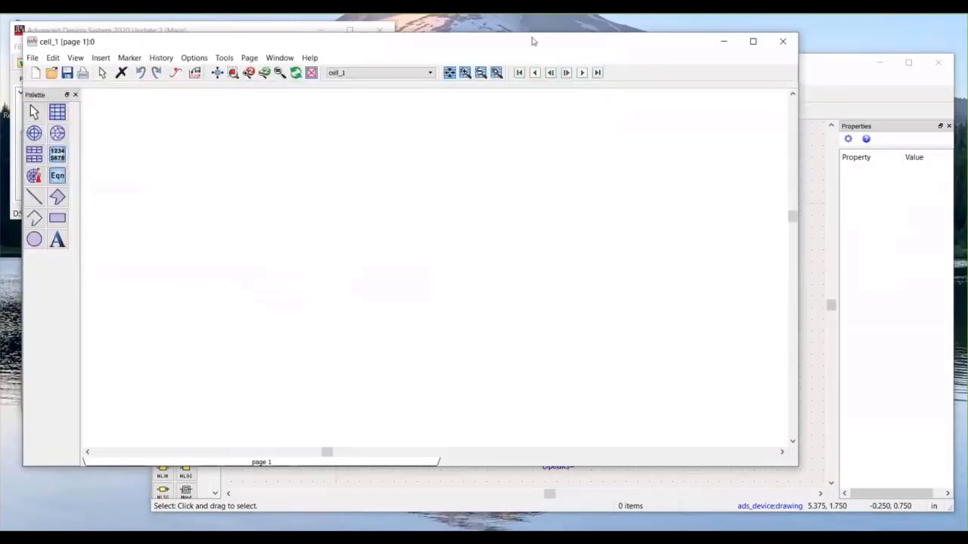
Step: Uncover and widen the hpeesofsim status window, and review the simulation messages and status summary from the start of the run
drag(423, 42, 612, 68)
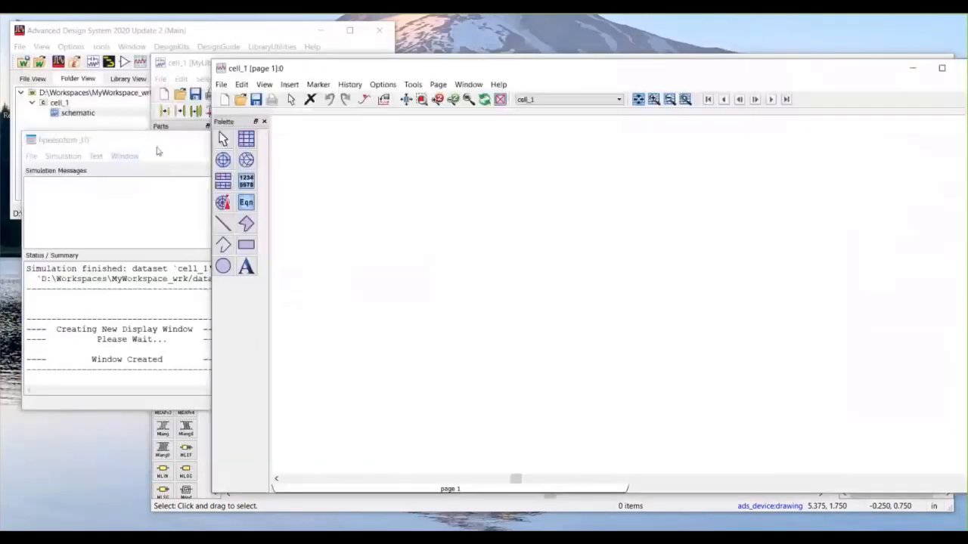
click(163, 144)
drag(169, 142, 166, 136)
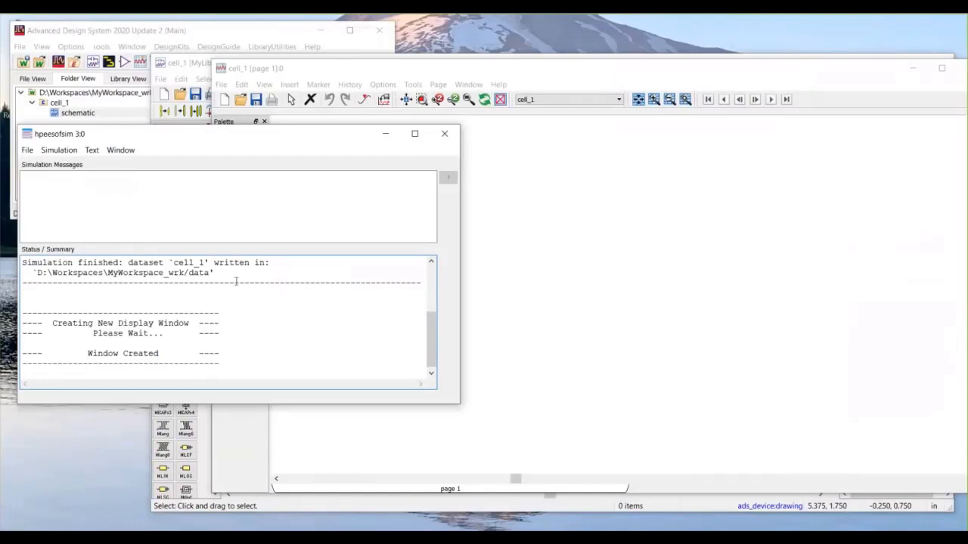
drag(431, 346, 429, 300)
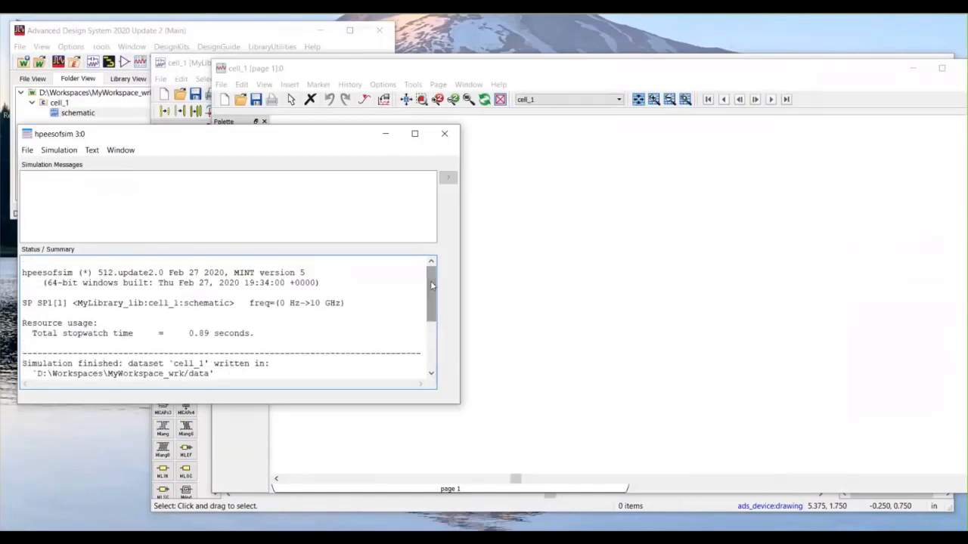
drag(675, 305, 648, 305)
drag(618, 348, 617, 279)
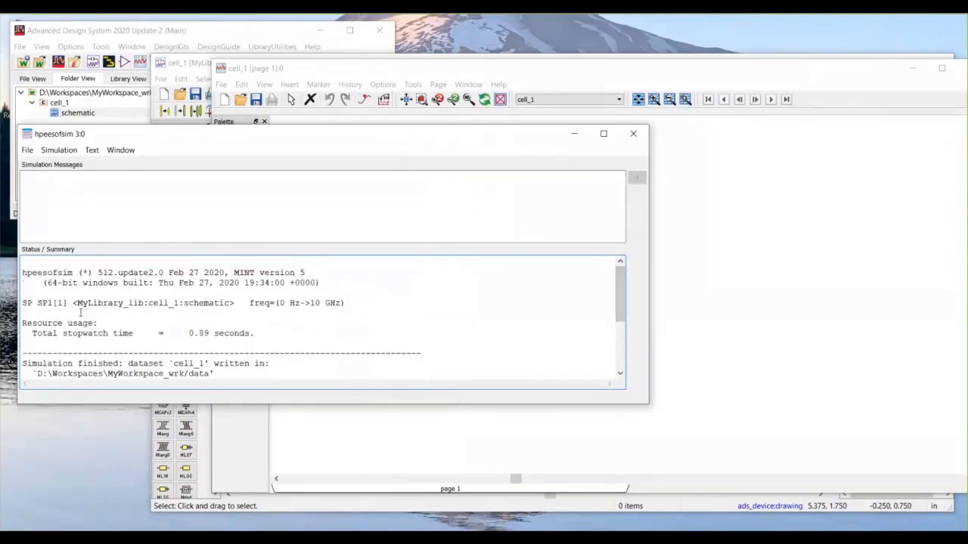
Step: Review the simulation summary for the S-parameter analysis, the elapsed time, and the name and location of the written dataset
drag(68, 303, 28, 304)
drag(188, 333, 275, 333)
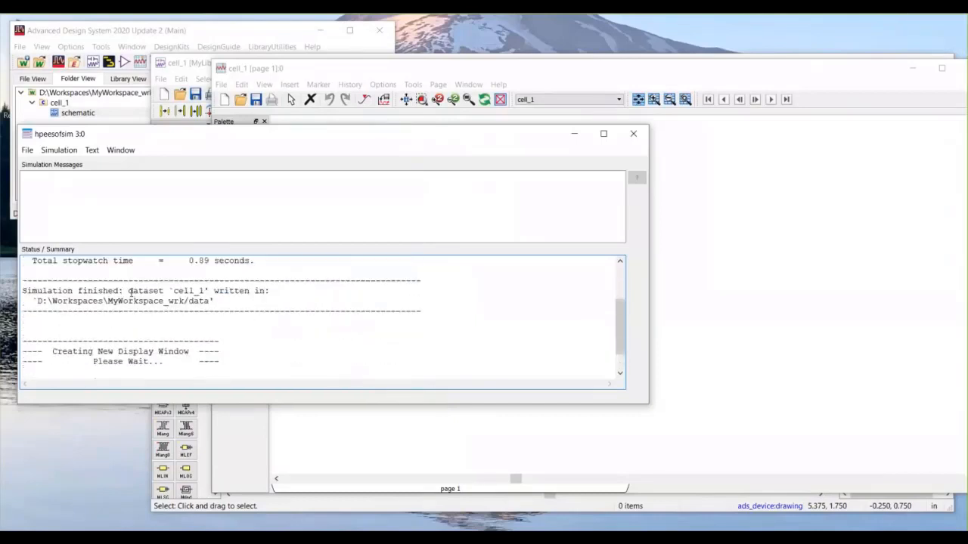
drag(129, 291, 202, 291)
drag(189, 301, 211, 301)
Step: Open the workspace folder in File Explorer, locate the cell_1.ds dataset inside the data folder, and close the window
click(220, 34)
click(146, 113)
right_click(138, 96)
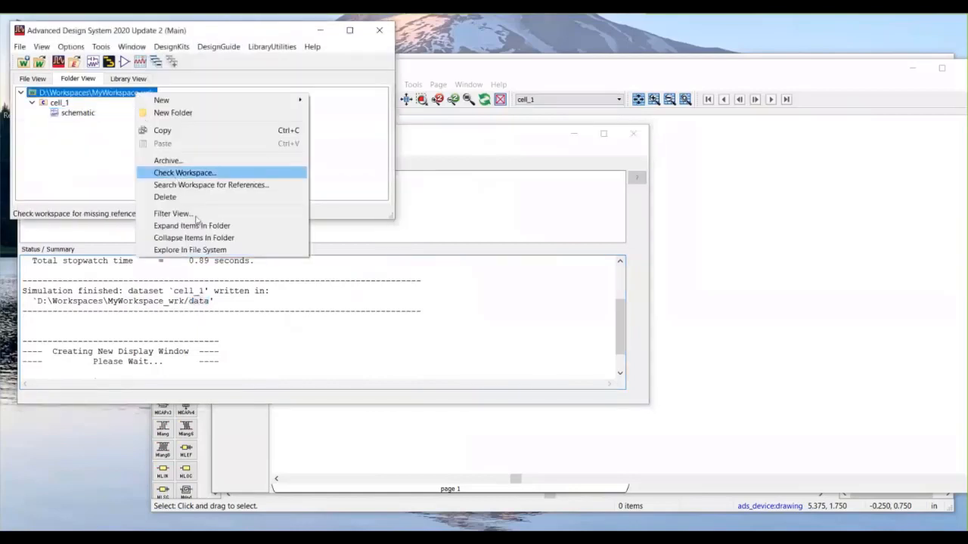
click(218, 250)
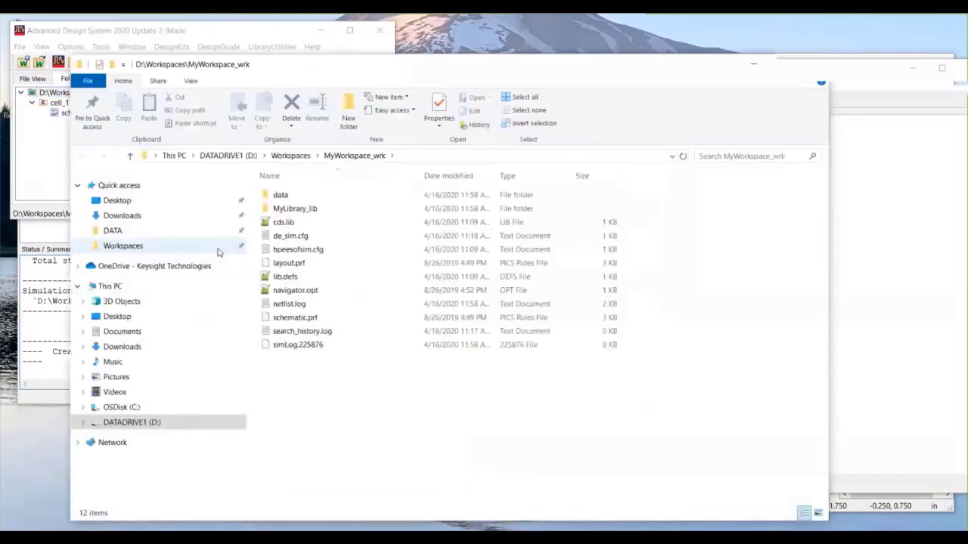
double_click(282, 195)
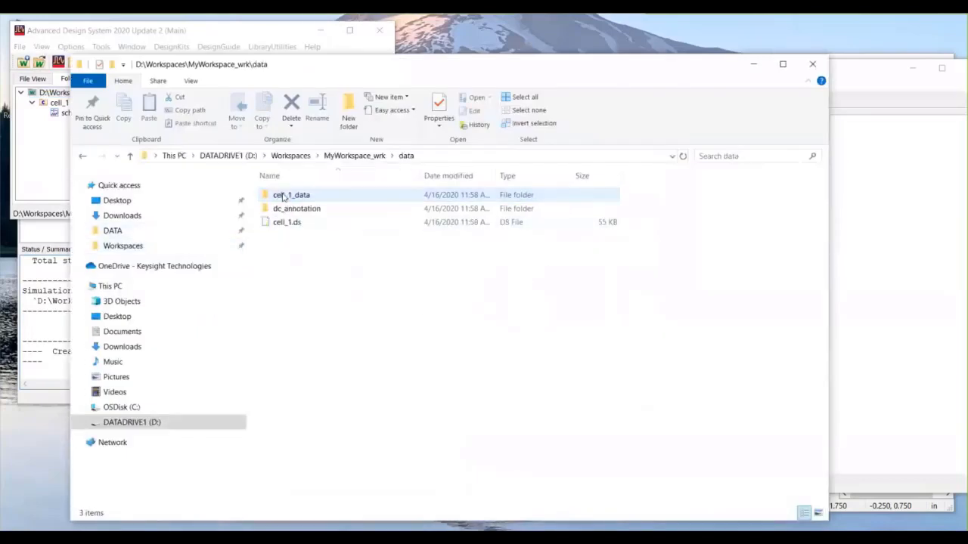
click(287, 223)
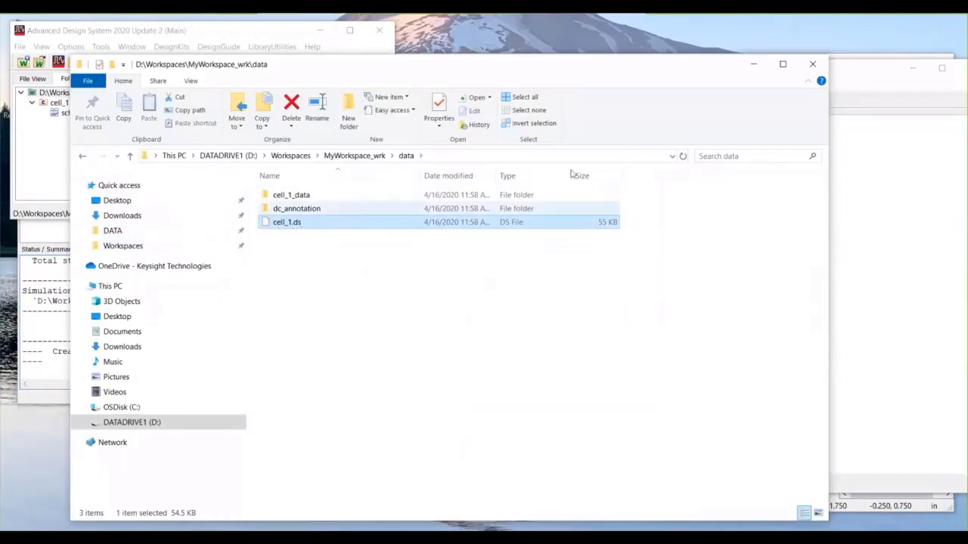
click(813, 67)
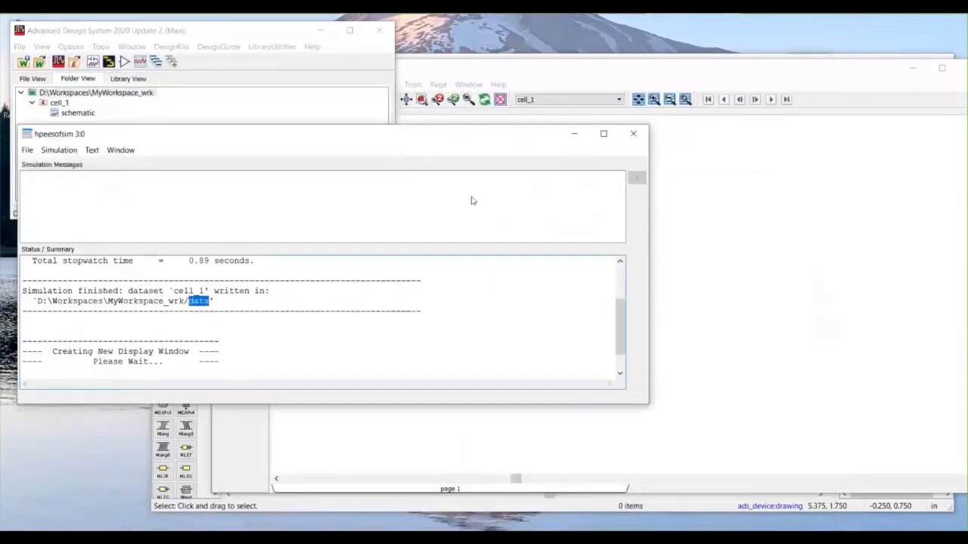
Step: Close the simulation status window and save the empty cell_1 data display to the workspace
click(219, 301)
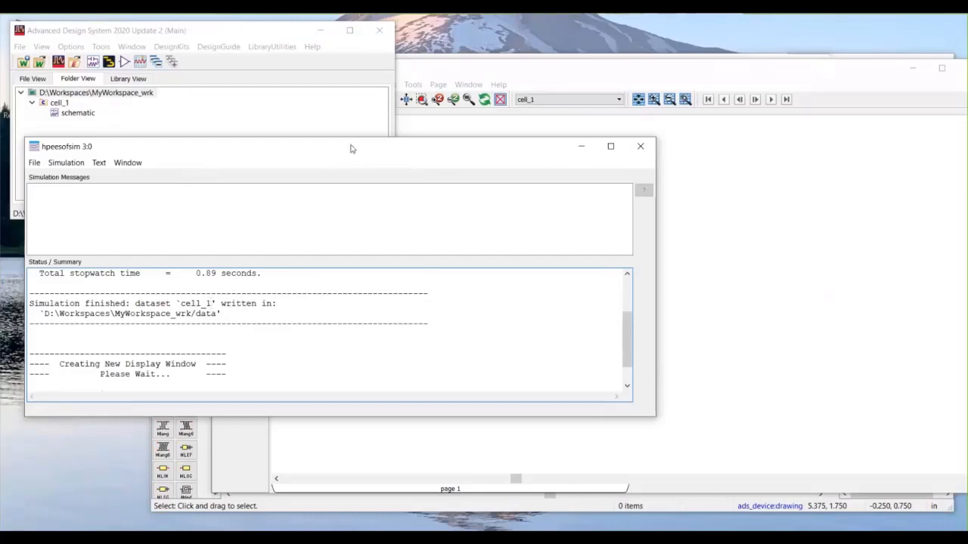
click(639, 149)
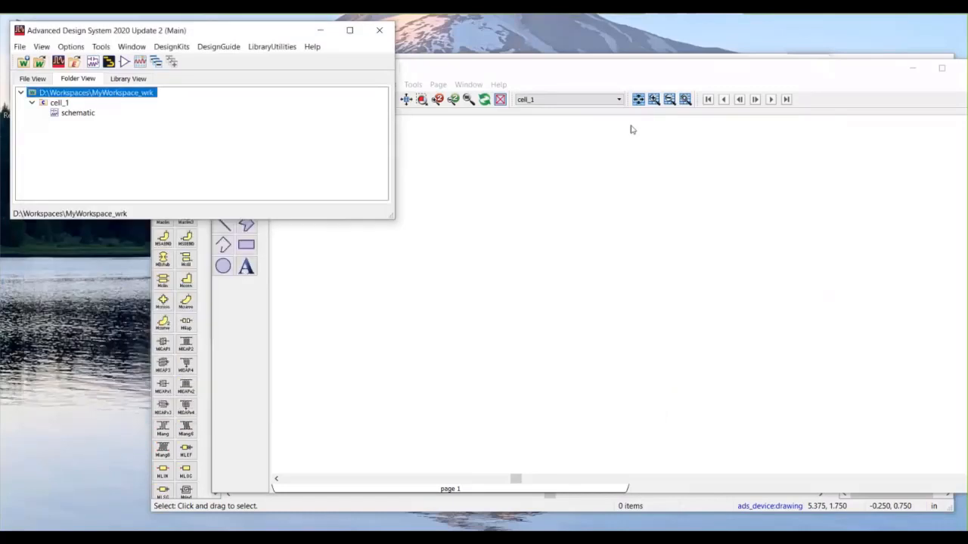
click(614, 68)
drag(614, 68, 475, 56)
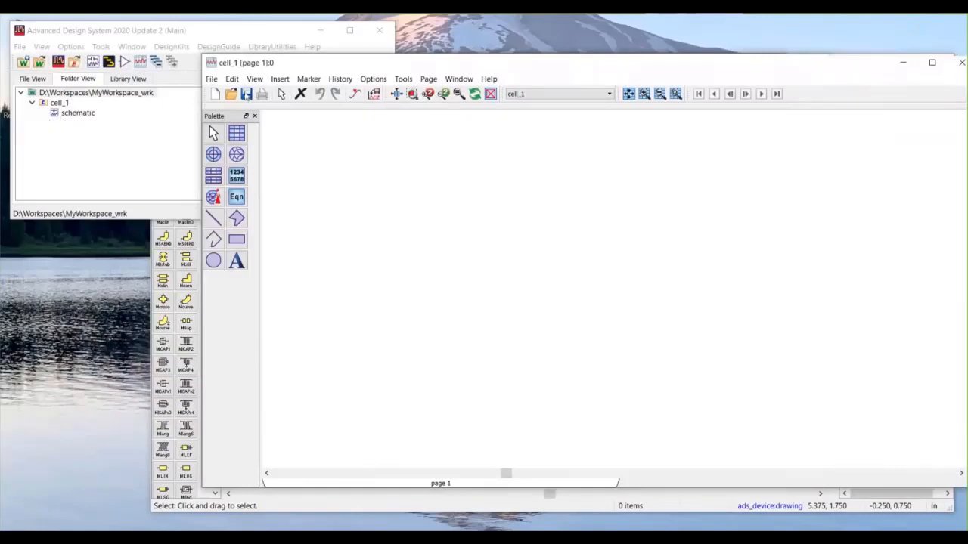
click(246, 94)
drag(333, 68, 184, 75)
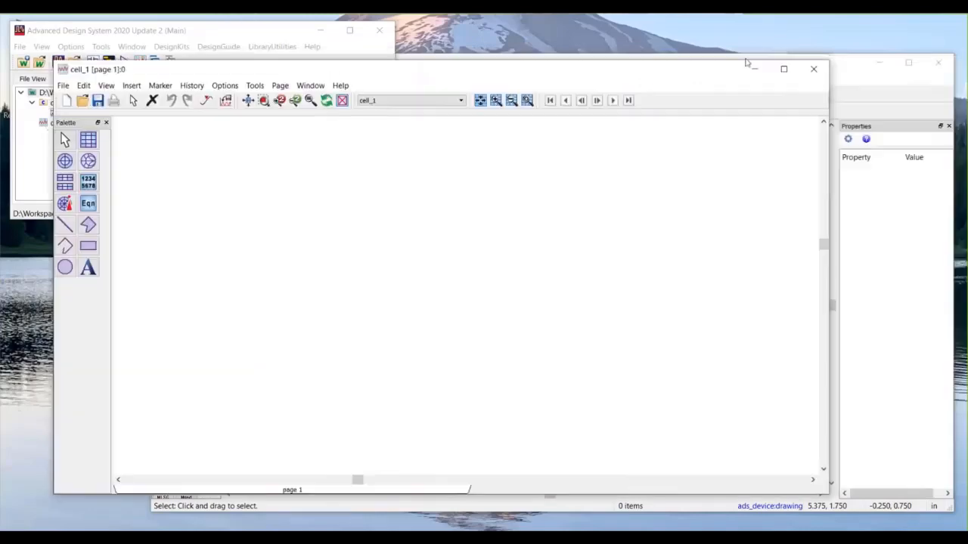
Step: Close the data display and reopen cell_1.dds from the workspace tree
click(813, 69)
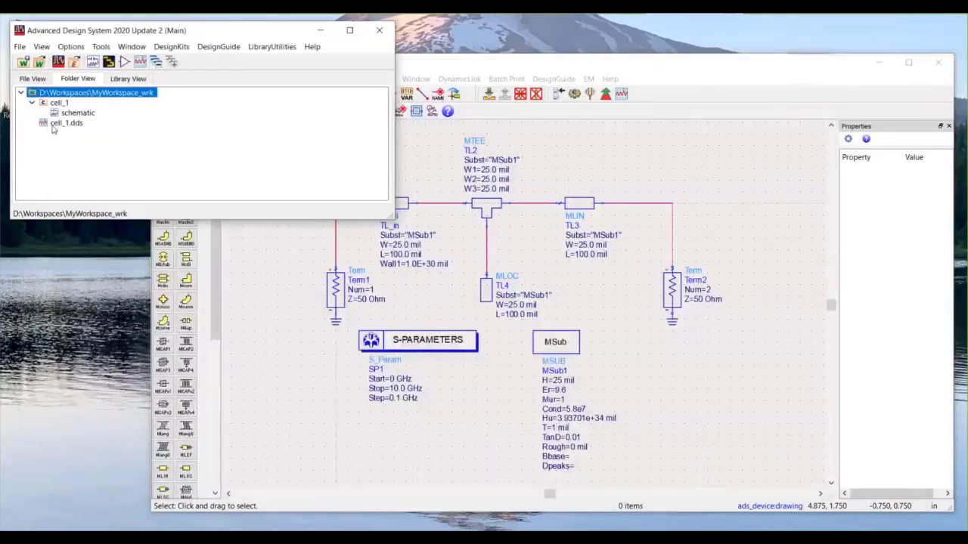
double_click(60, 123)
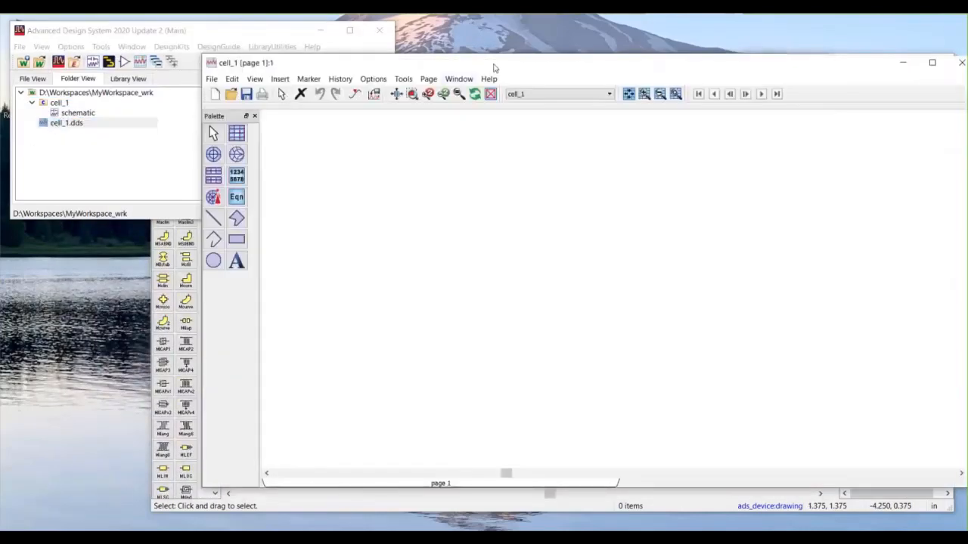
drag(494, 68, 353, 59)
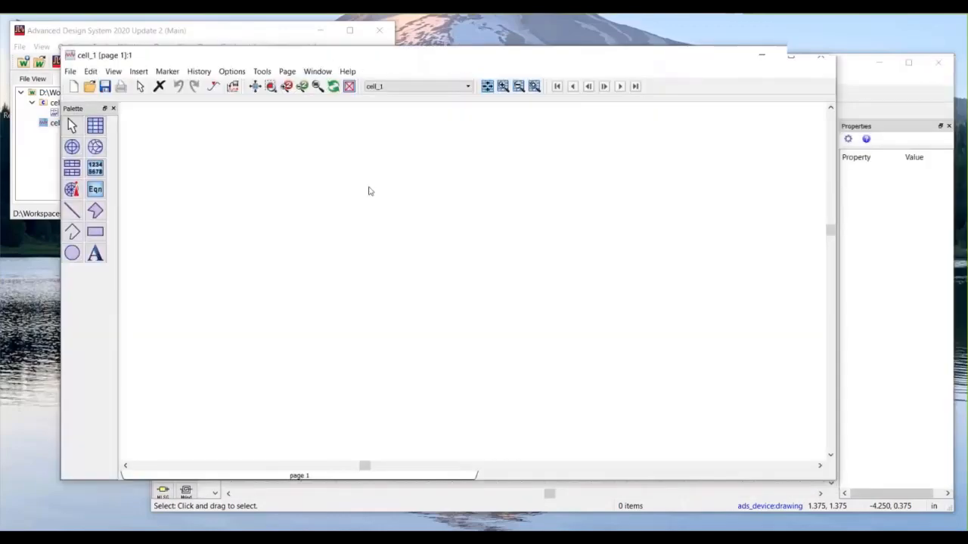
drag(414, 55, 405, 50)
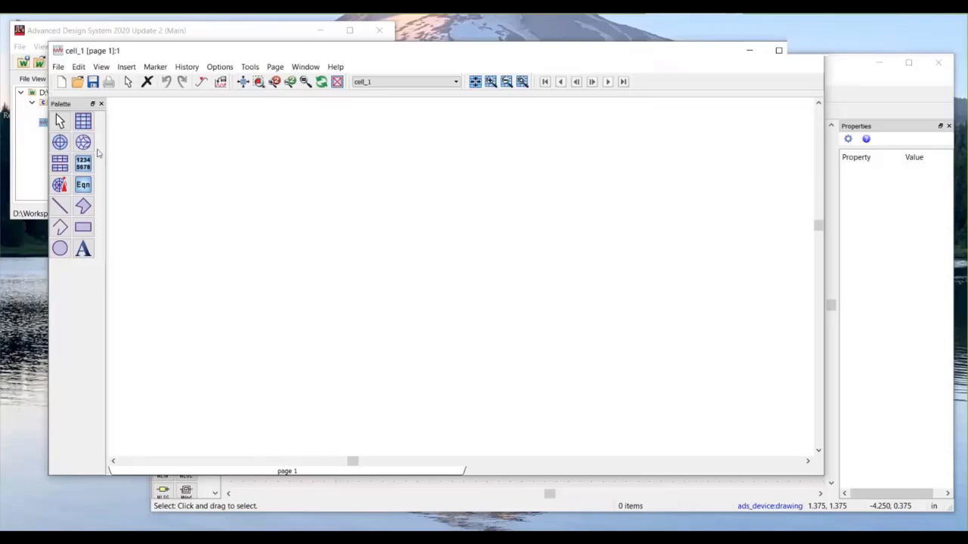
drag(203, 48, 198, 44)
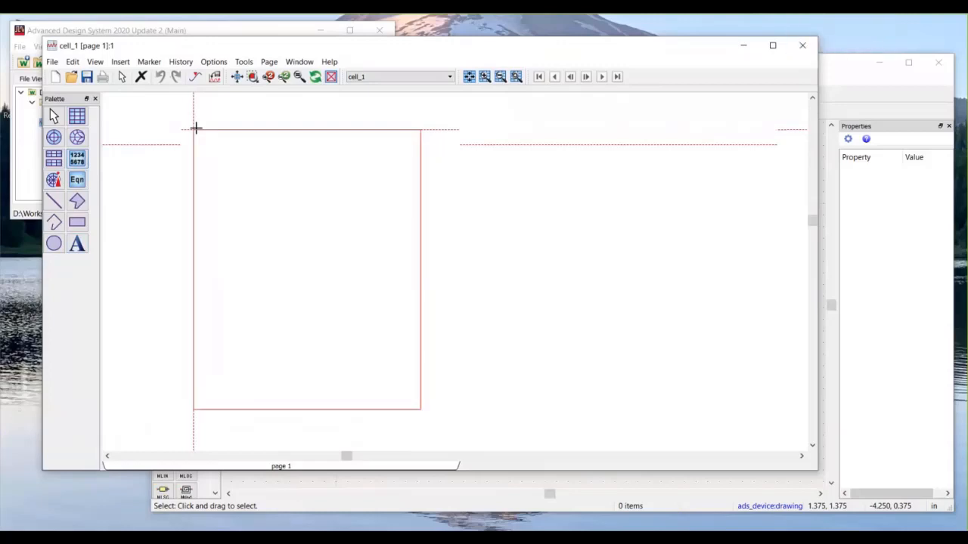
Step: Insert a list plot with the S(1,1) and S(2,1) traces from the cell_1 dataset and widen it to fit the full values
click(139, 125)
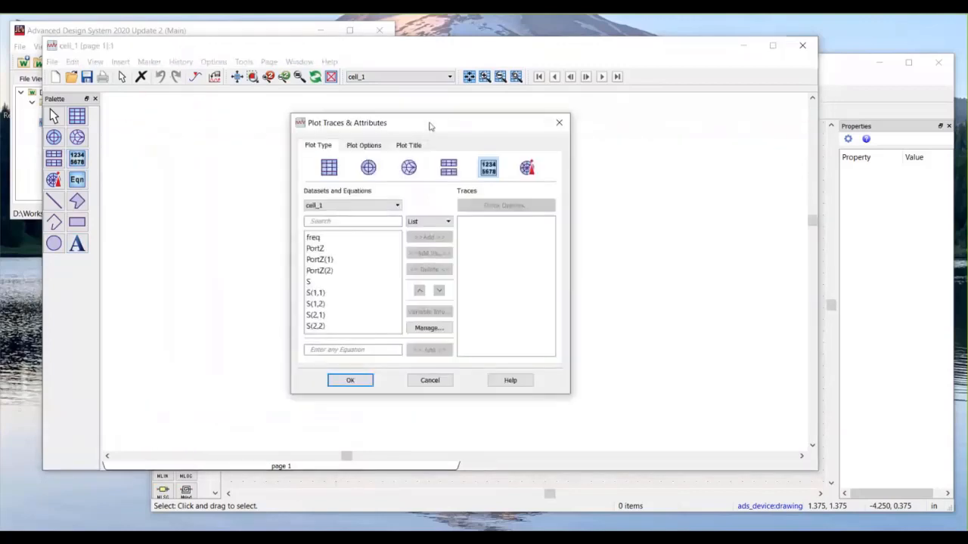
drag(342, 130, 250, 135)
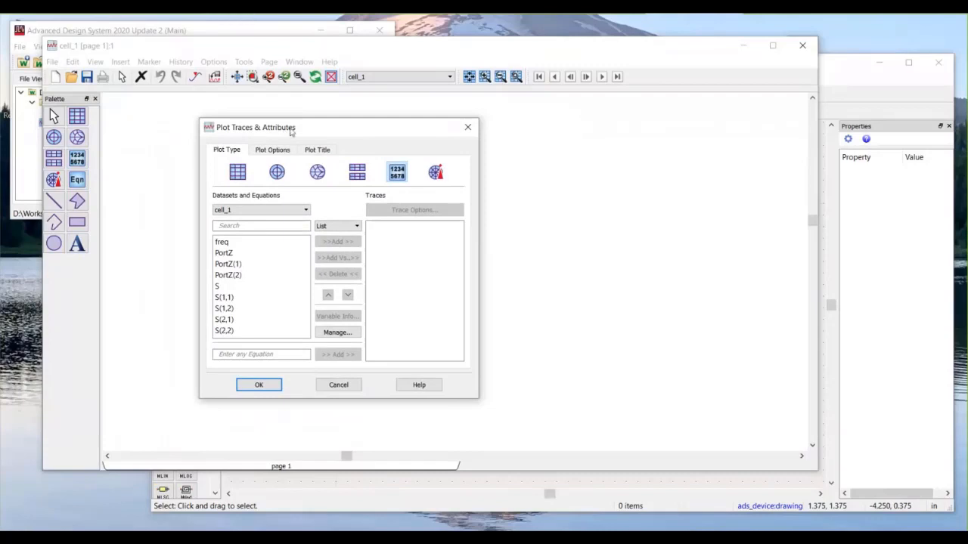
drag(318, 124, 312, 117)
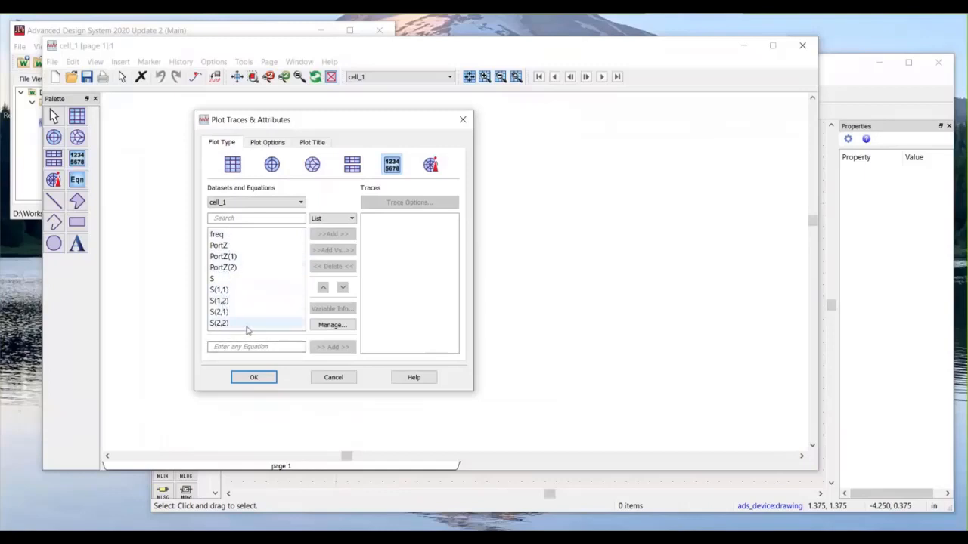
click(227, 293)
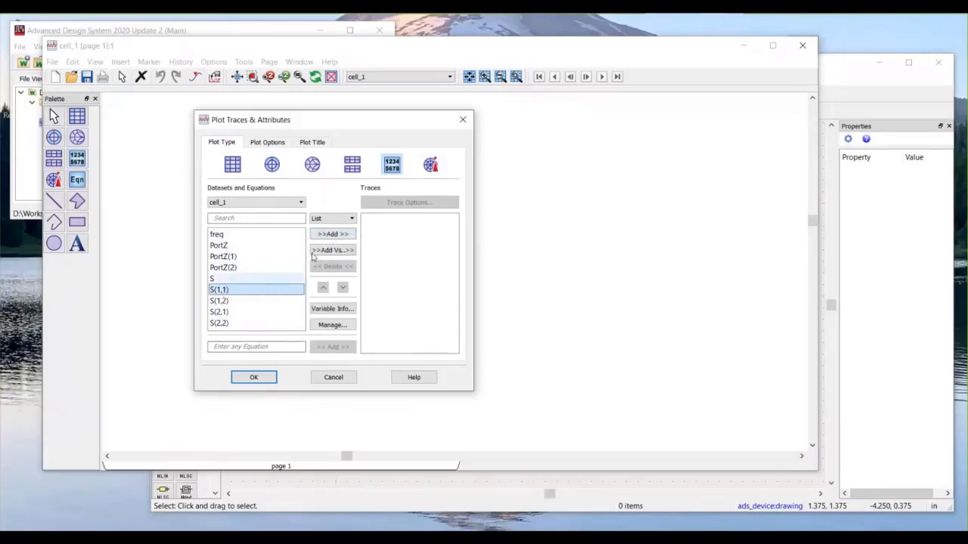
click(334, 236)
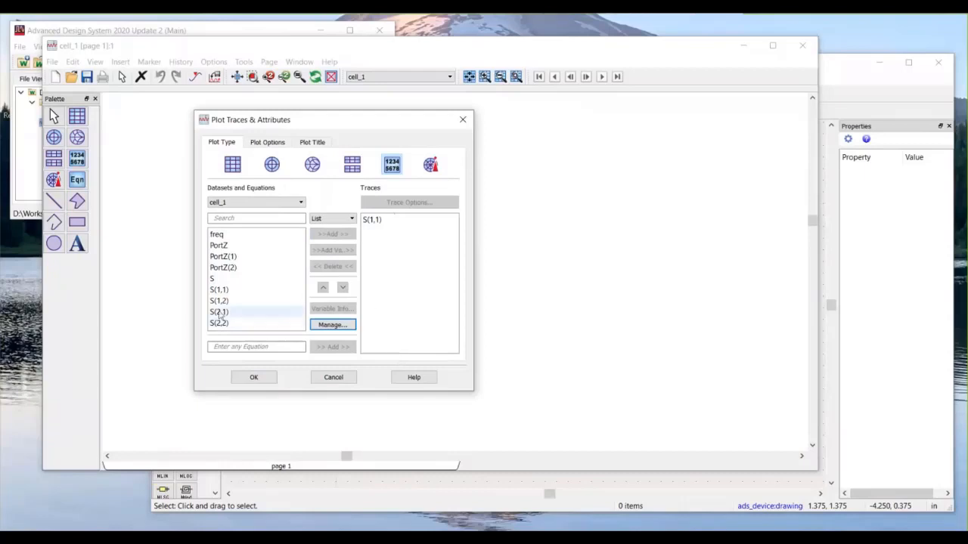
click(221, 312)
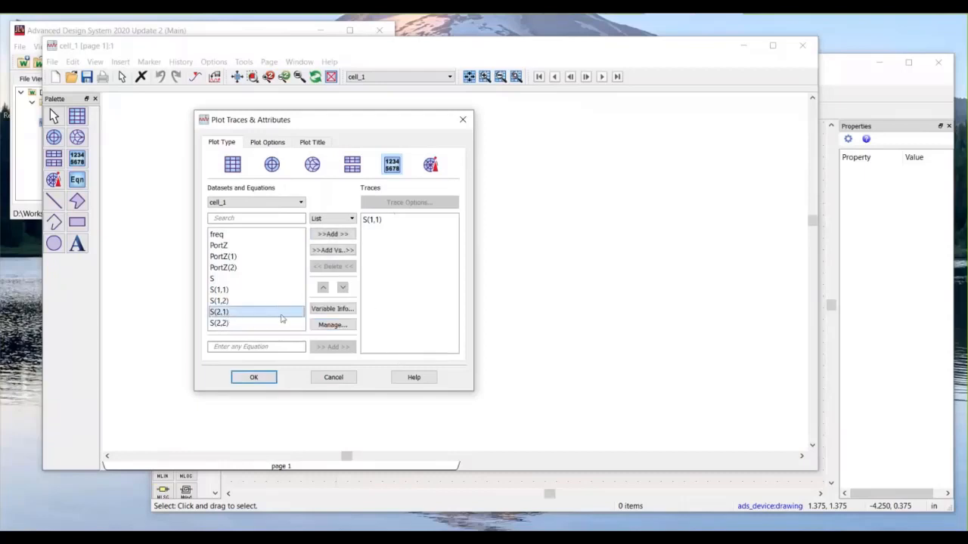
click(333, 235)
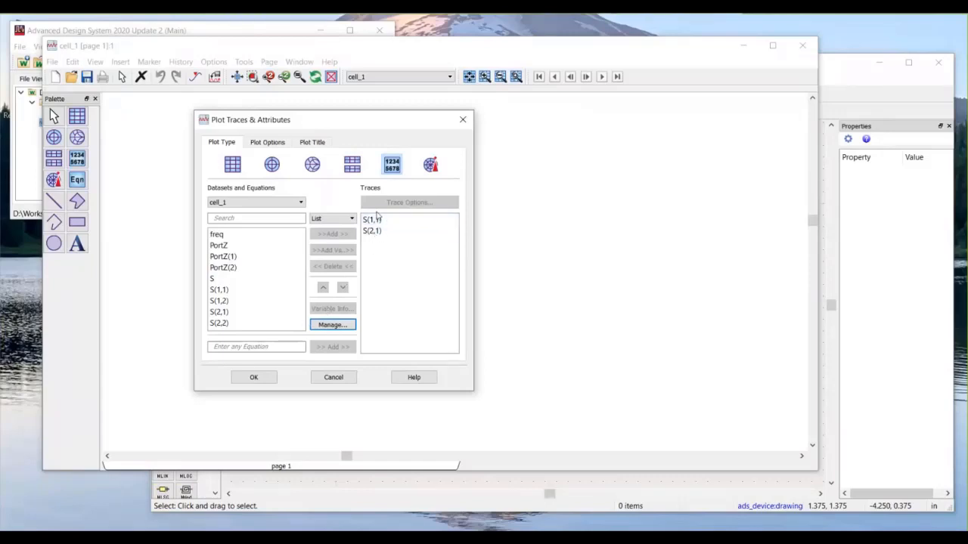
click(254, 378)
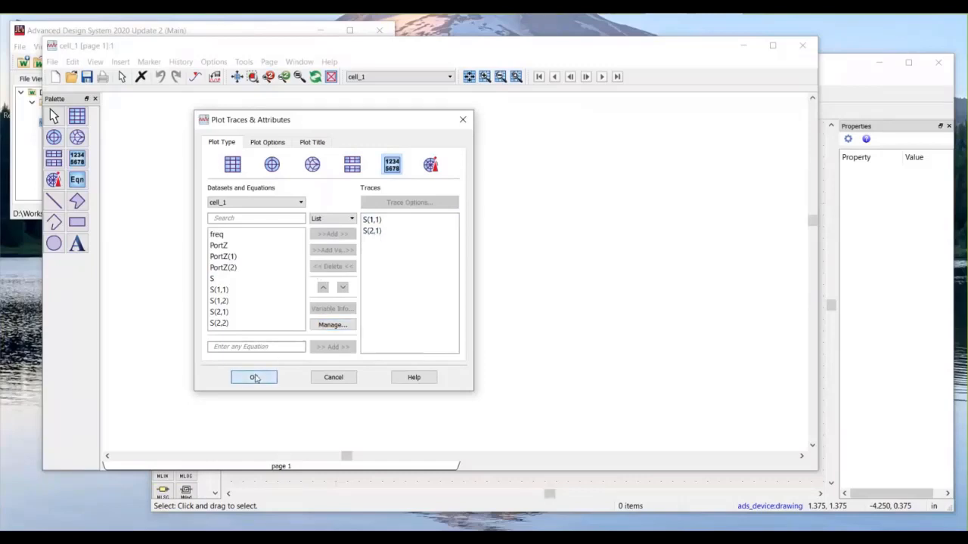
click(283, 364)
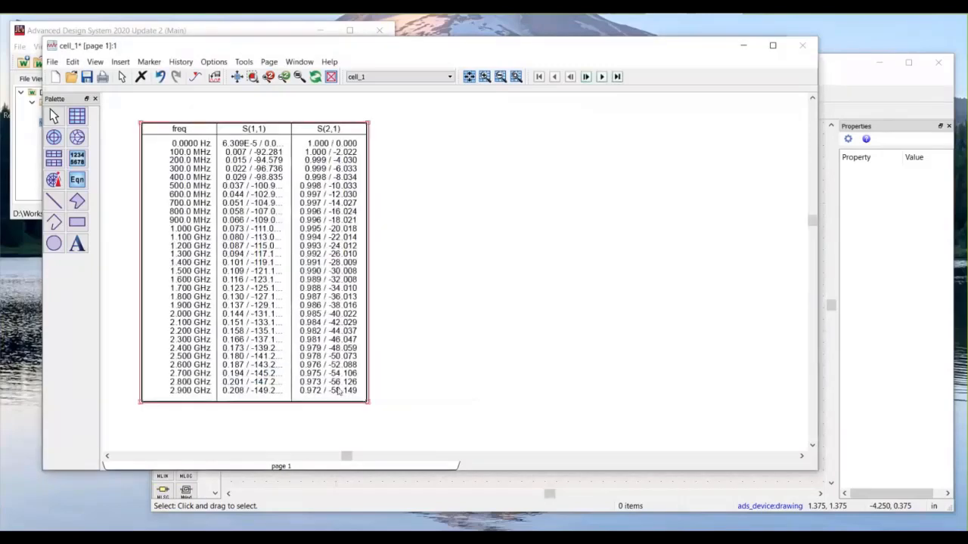
drag(367, 405, 445, 403)
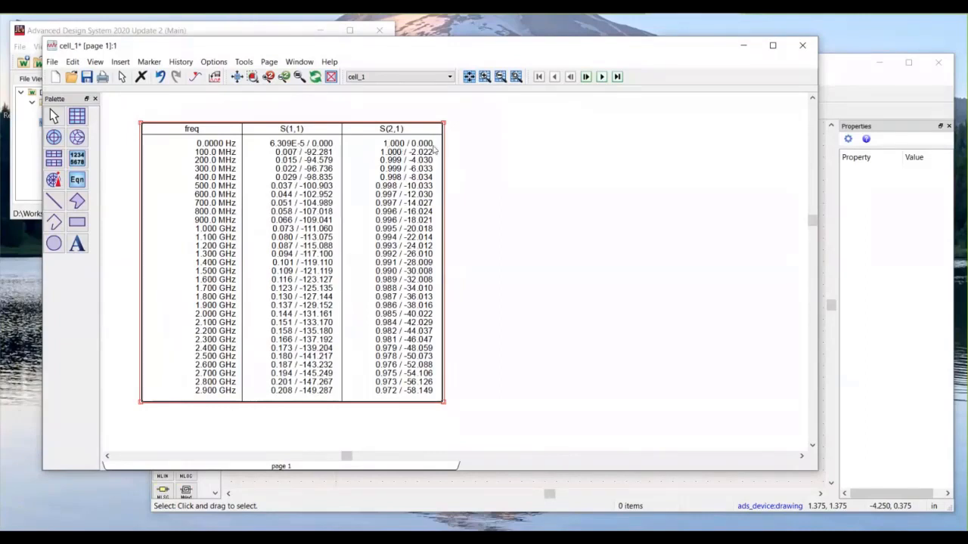
click(527, 272)
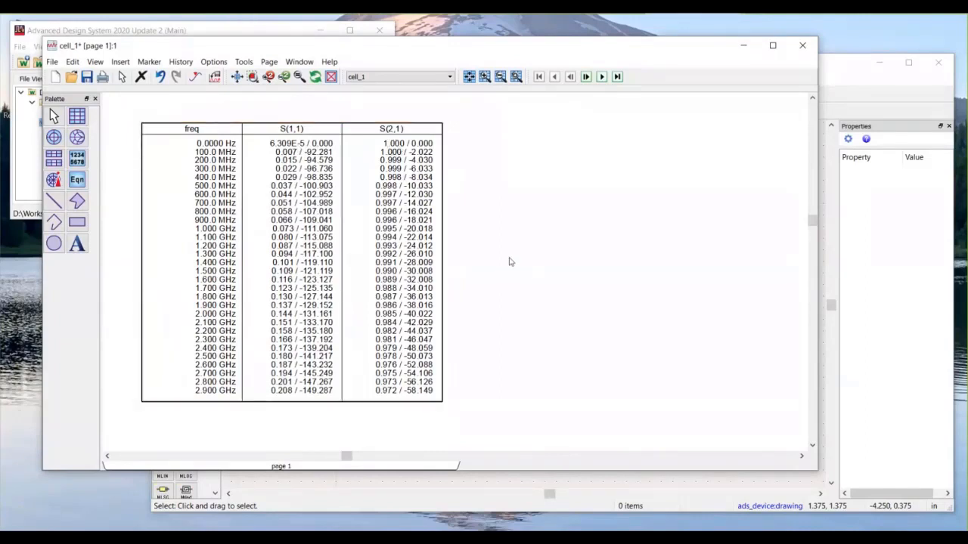
Step: Set the complex data format of the list's S(1,1) trace to Real/Imaginary
double_click(260, 273)
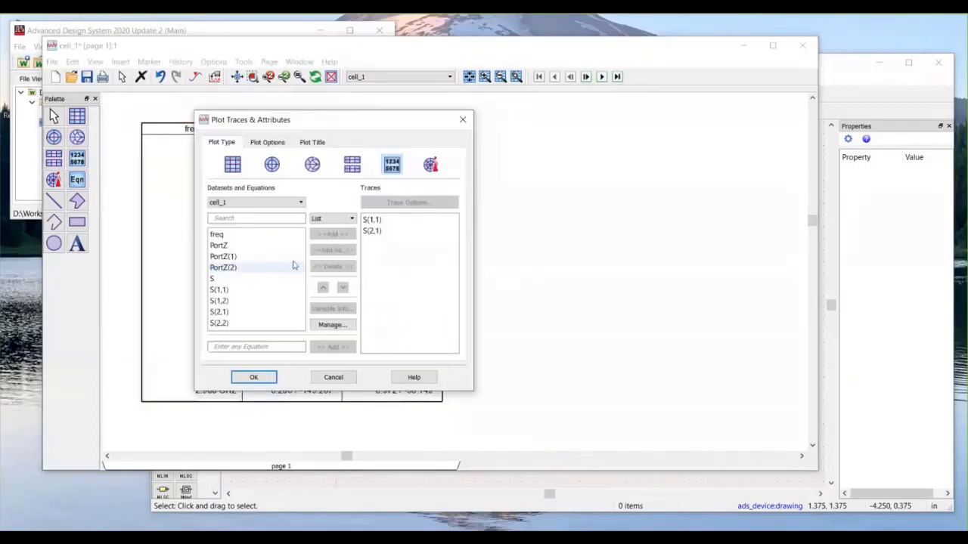
click(389, 221)
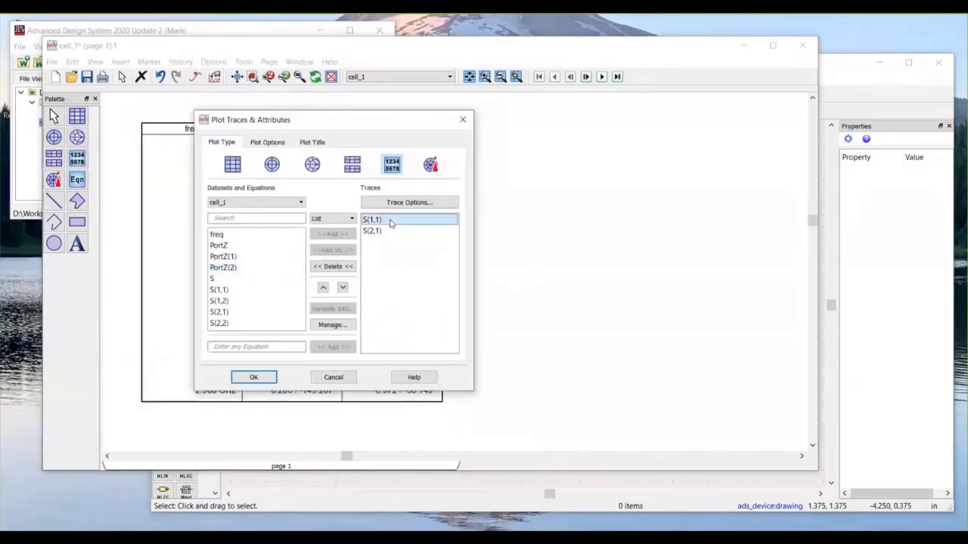
click(403, 203)
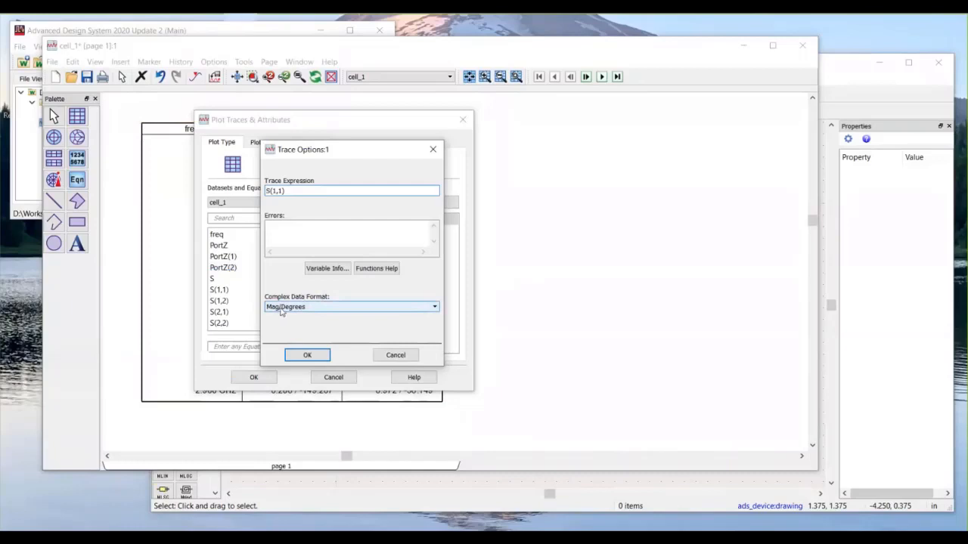
click(432, 308)
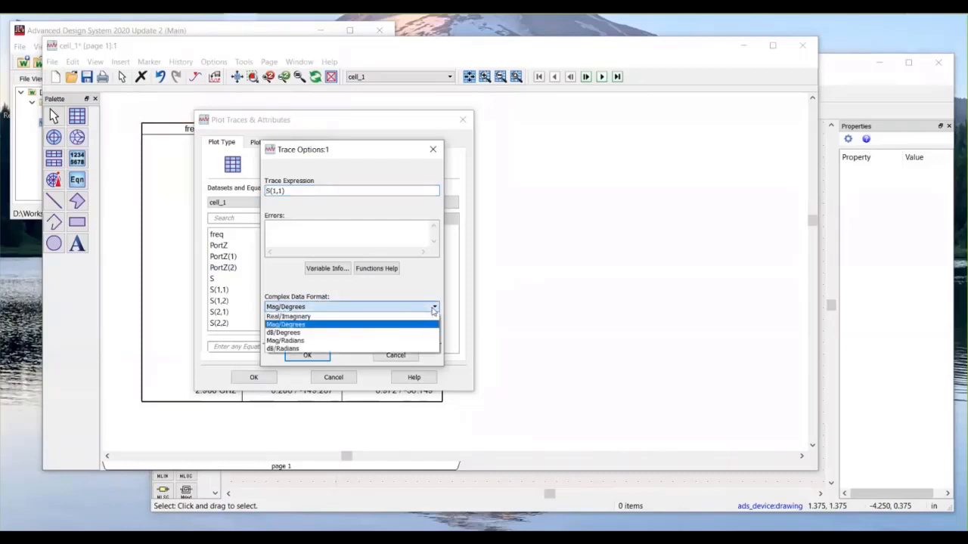
click(300, 317)
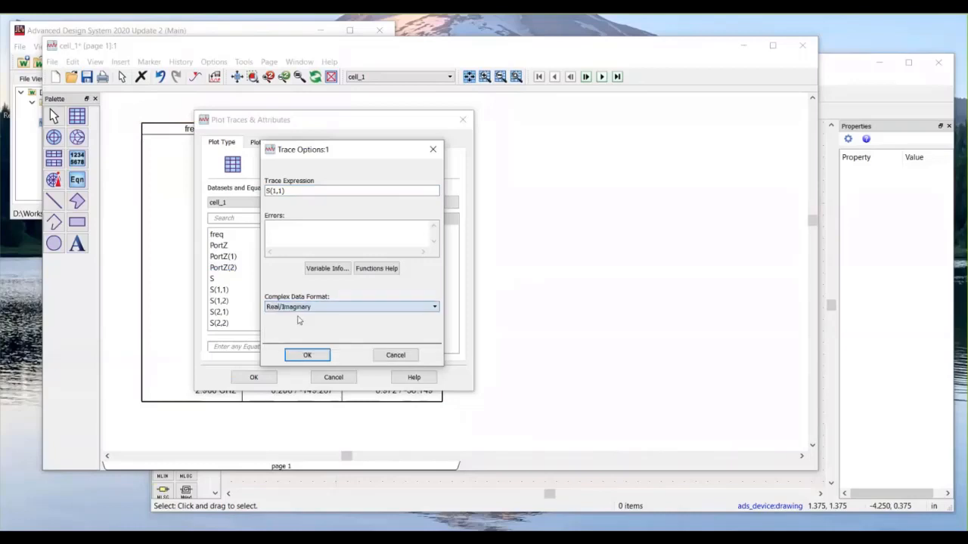
click(307, 355)
Step: Set the complex data format of the list's S(2,1) trace to dB/Degrees
click(369, 231)
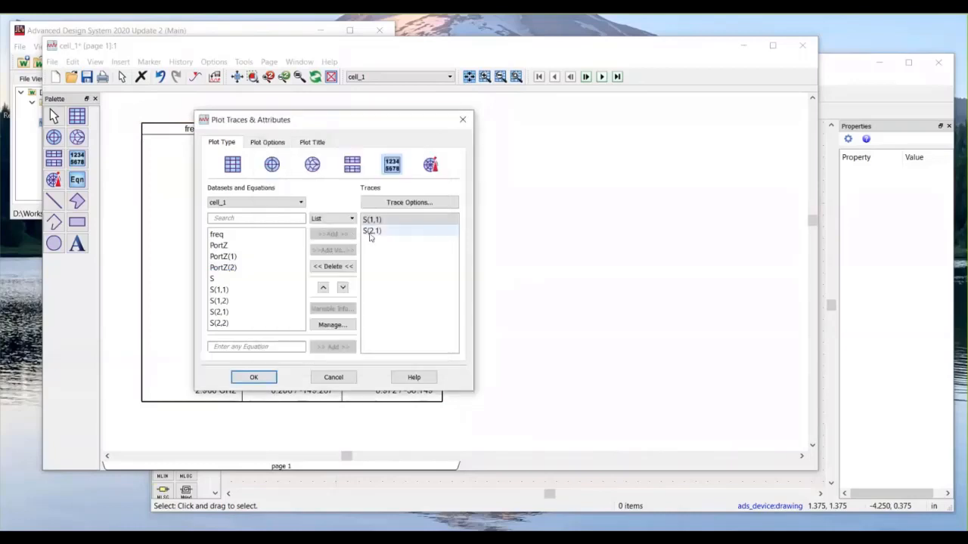
click(404, 203)
click(435, 308)
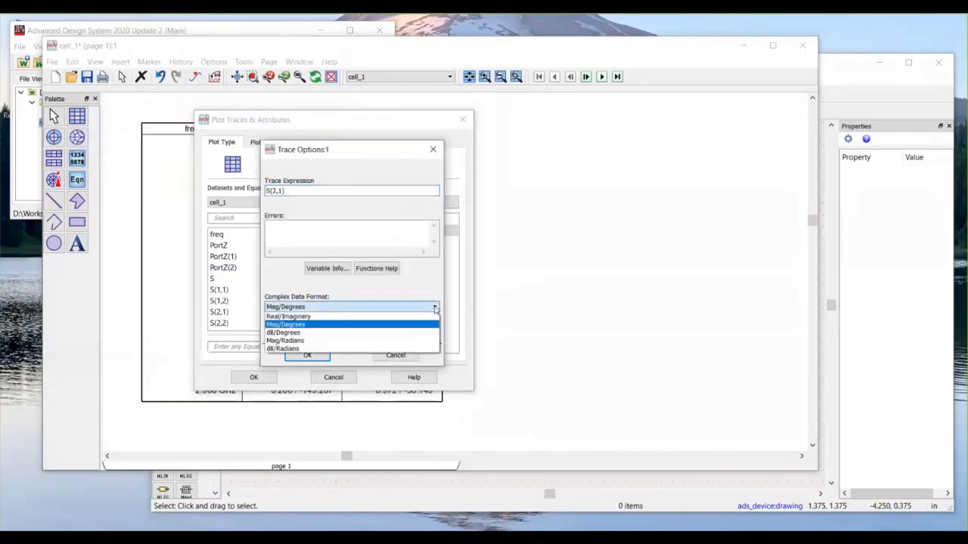
click(292, 334)
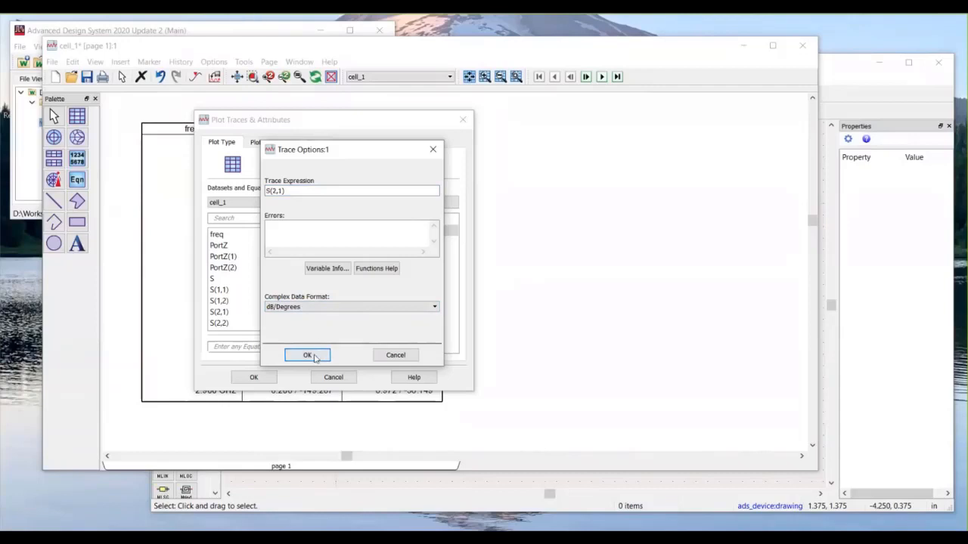
click(307, 356)
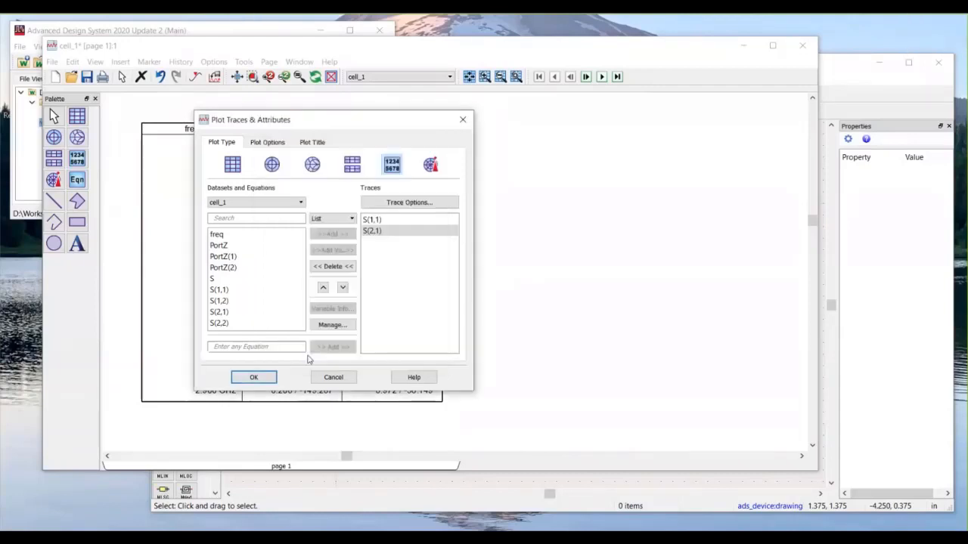
Step: Apply the trace options, and set the list's number format to Engineering with 4 significant digits
click(254, 379)
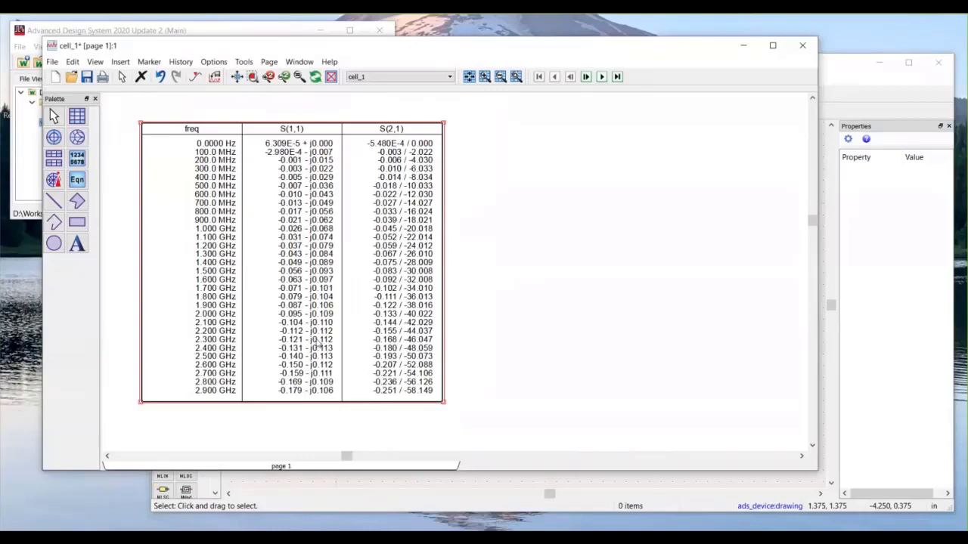
double_click(347, 249)
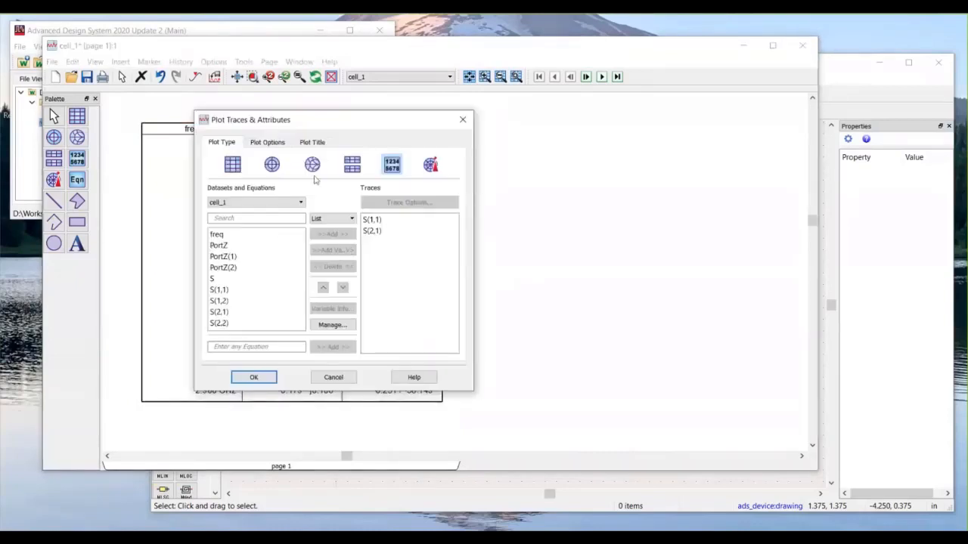
click(266, 142)
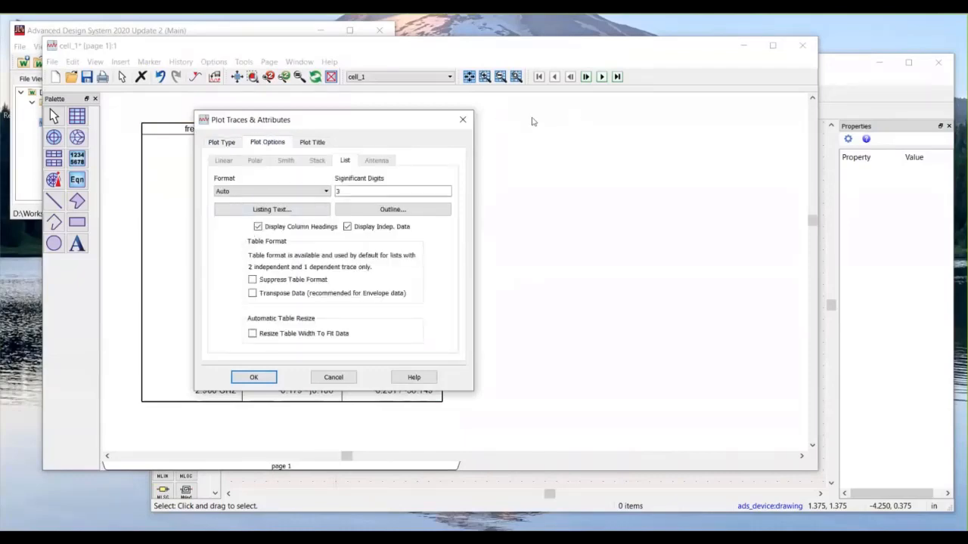
drag(257, 120, 501, 119)
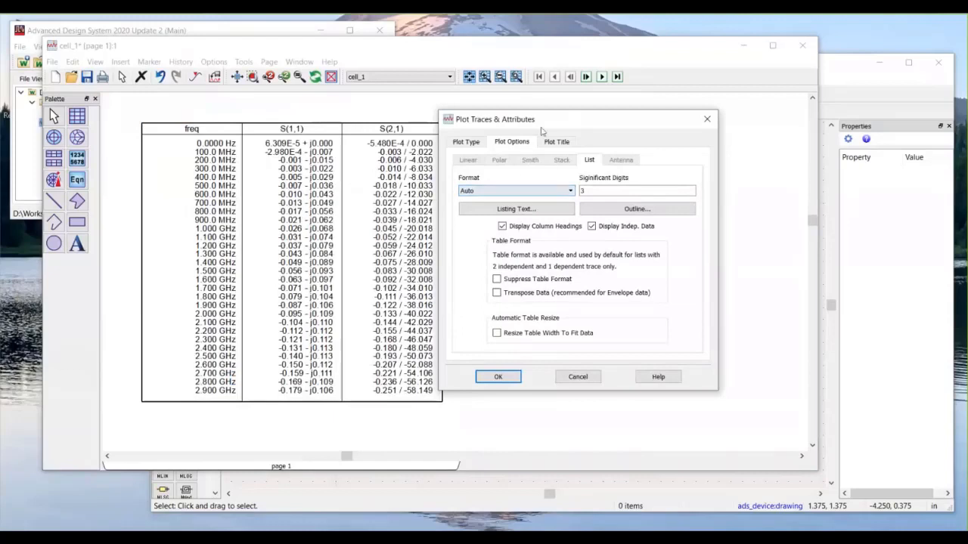
drag(587, 122, 623, 120)
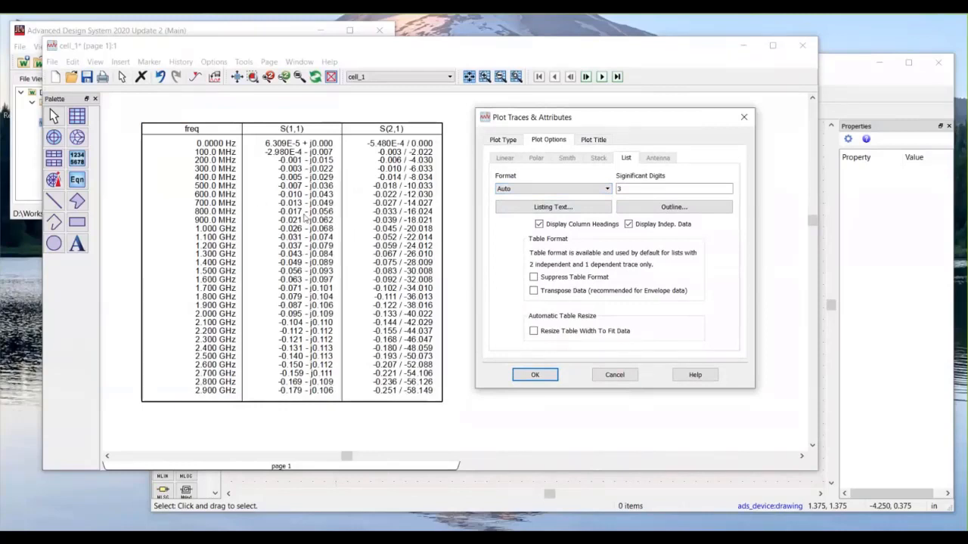
click(608, 190)
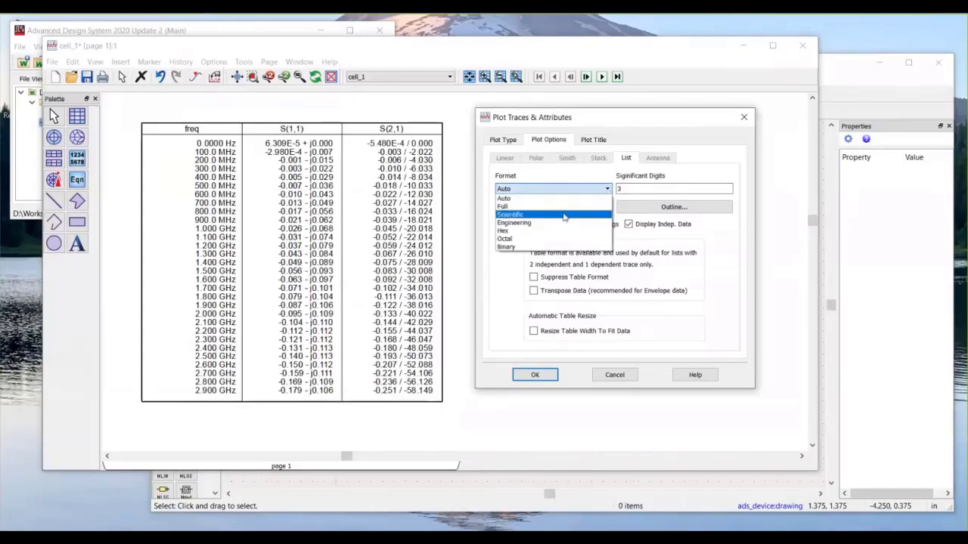
click(520, 225)
click(633, 188)
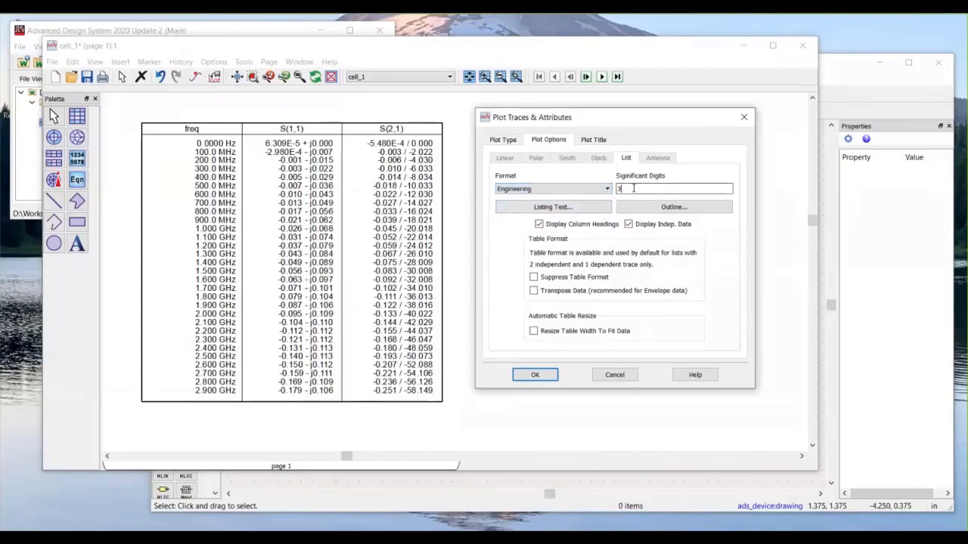
key(BackSpace)
text(4)
click(536, 375)
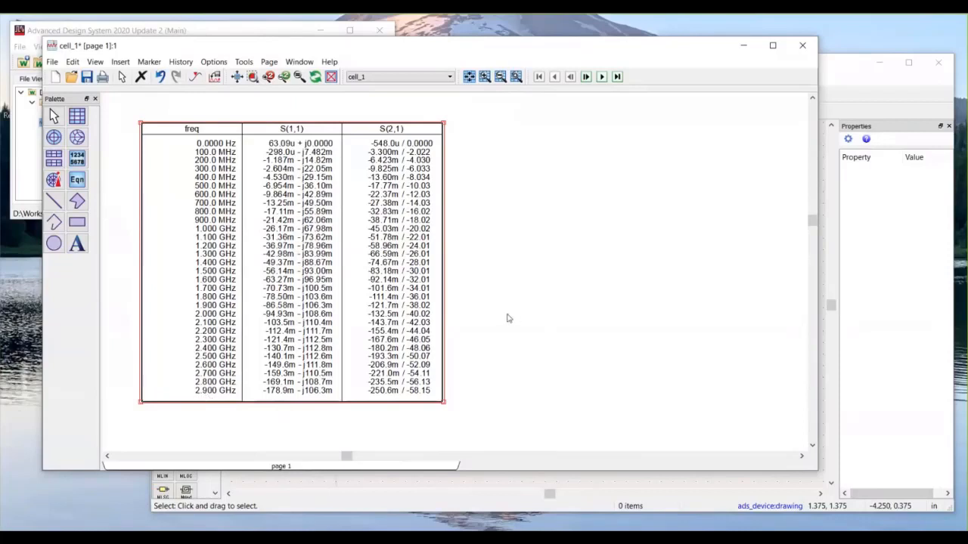
Step: Extend the list plot downward until it holds every frequency row, trimming the empty space below the data
scroll(508, 313, down, 6)
drag(409, 272, 225, 451)
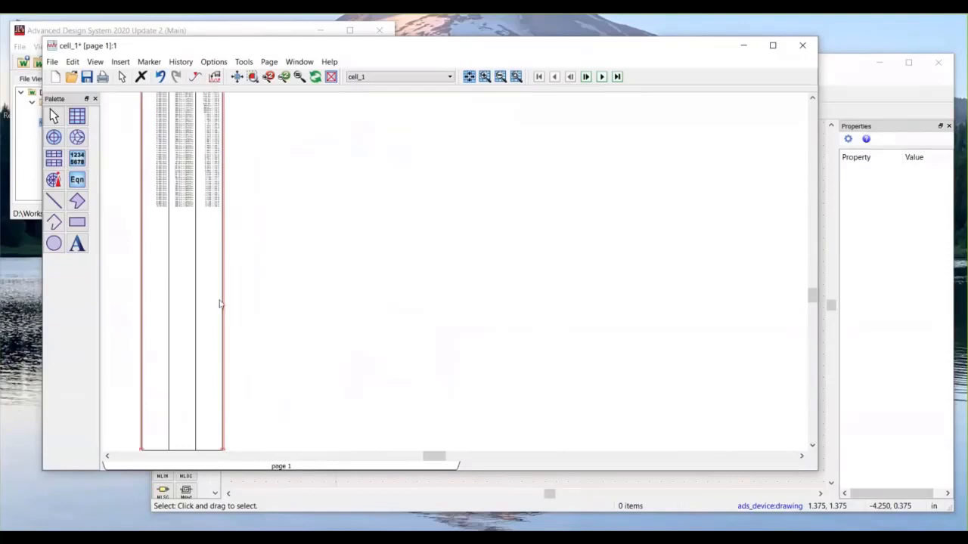
scroll(398, 287, down, 2)
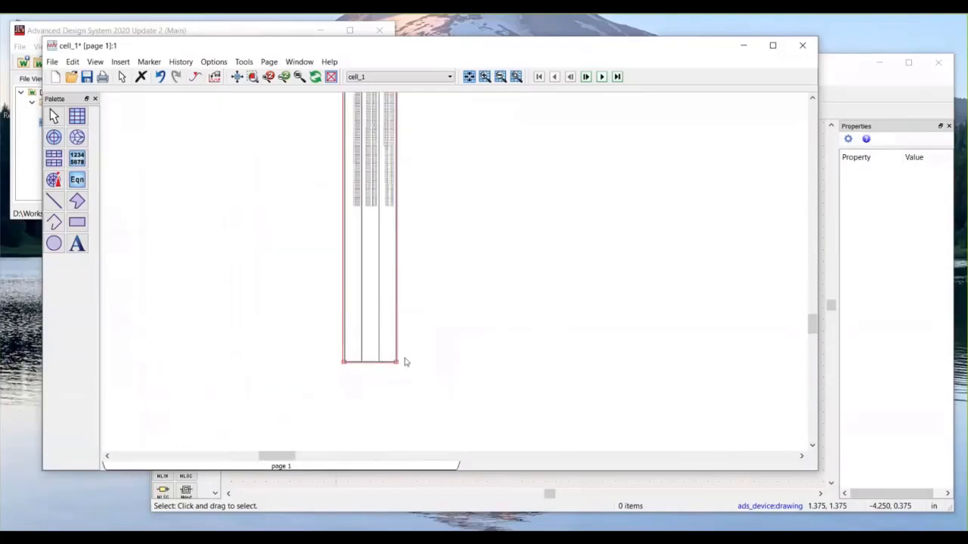
drag(398, 367, 399, 210)
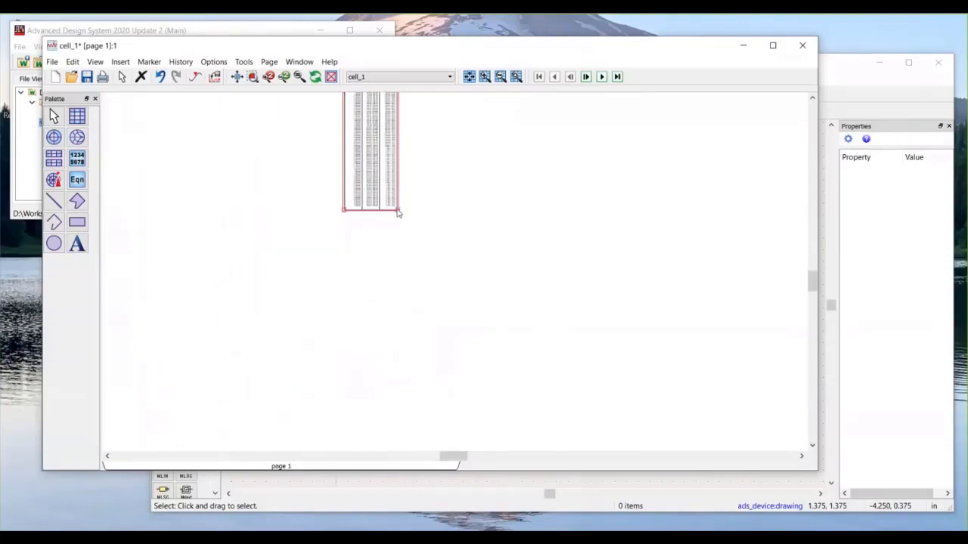
scroll(414, 208, up, 5)
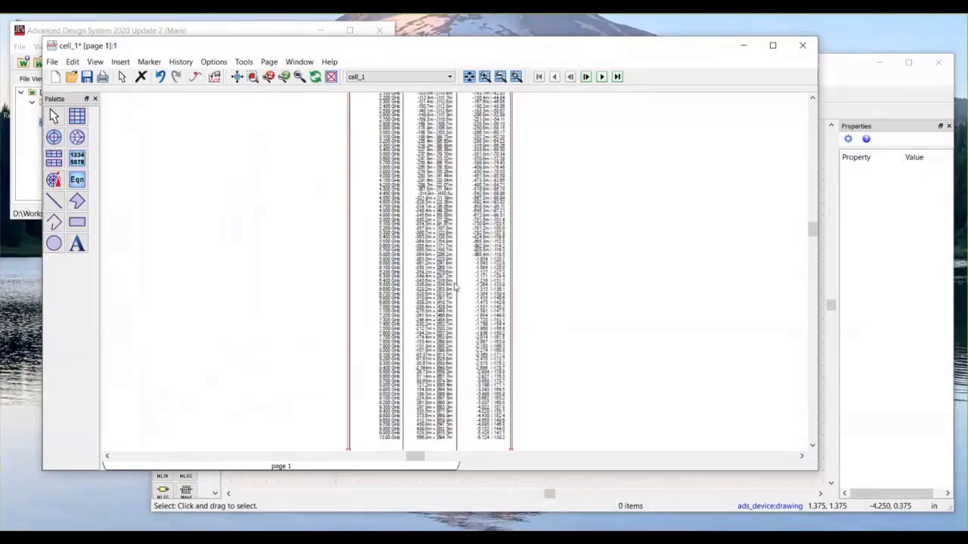
scroll(455, 279, down, 2)
scroll(455, 265, up, 1)
scroll(455, 249, down, 2)
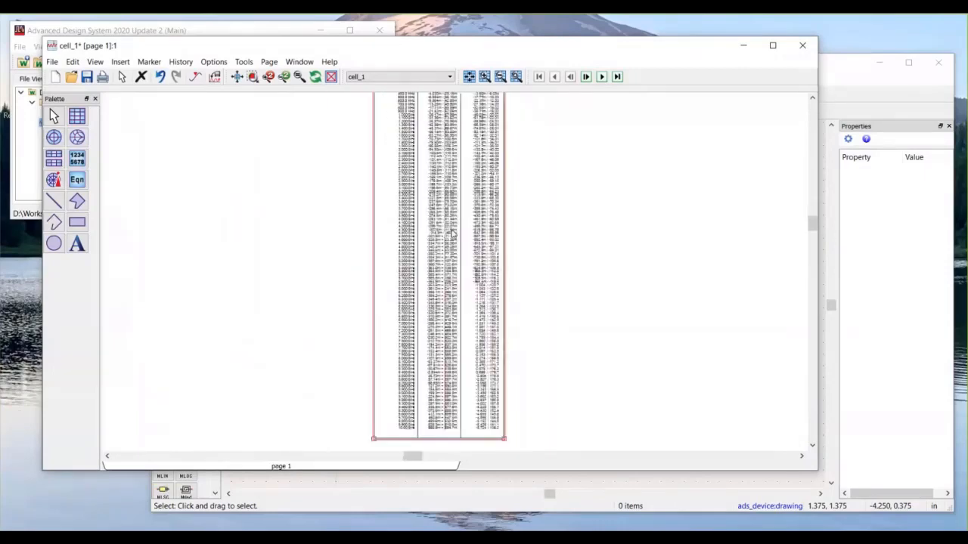
scroll(456, 234, up, 1)
scroll(459, 295, down, 2)
scroll(465, 333, up, 1)
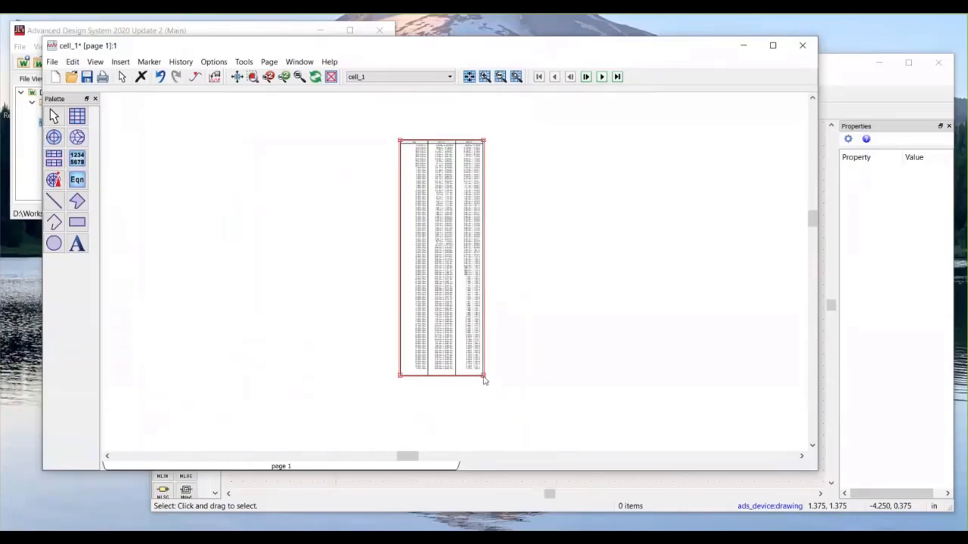
Step: Shorten the list plot so it shows only the rows from 0 Hz to about 2.7 GHz
drag(485, 381, 487, 211)
drag(412, 167, 159, 155)
scroll(289, 203, up, 5)
scroll(488, 279, up, 1)
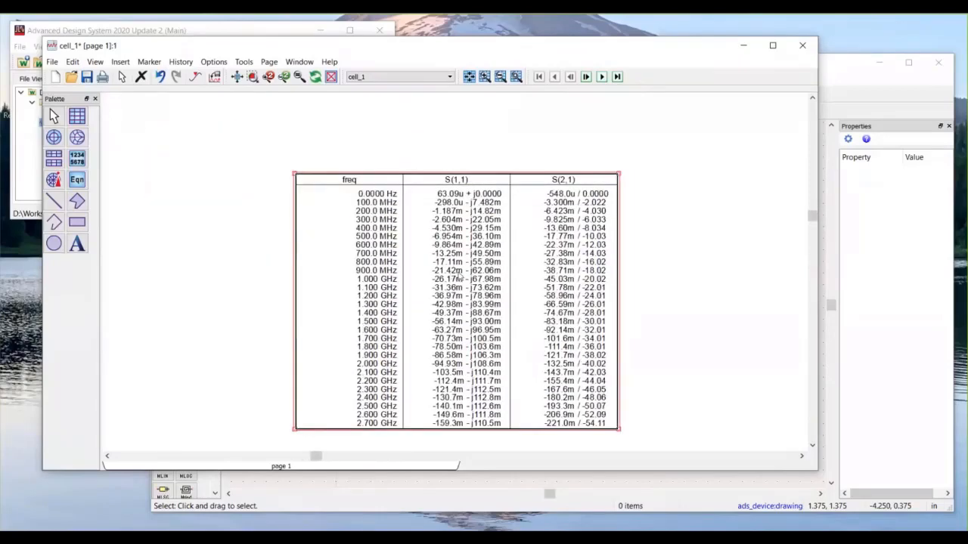
click(711, 247)
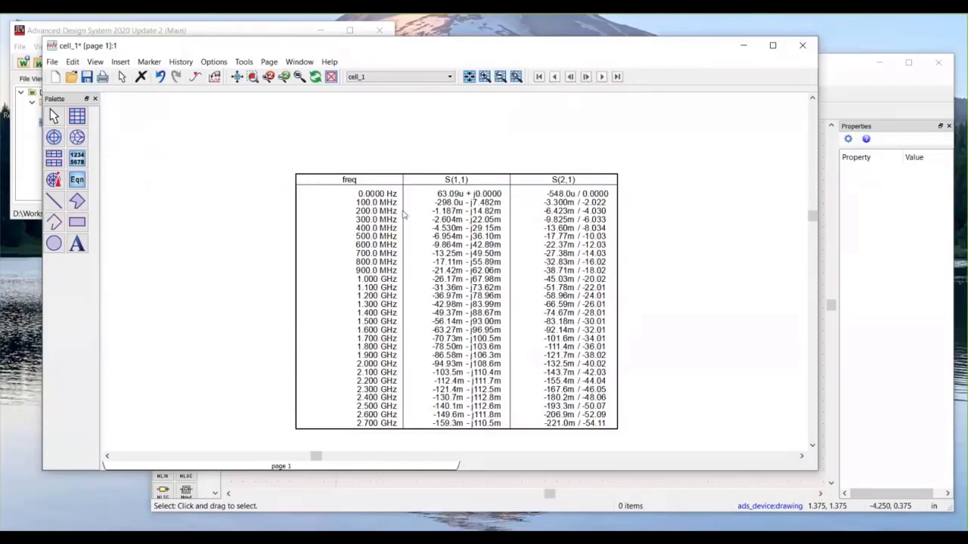
Step: Page the selected list forward to the end of its data and return to the first rows
click(341, 268)
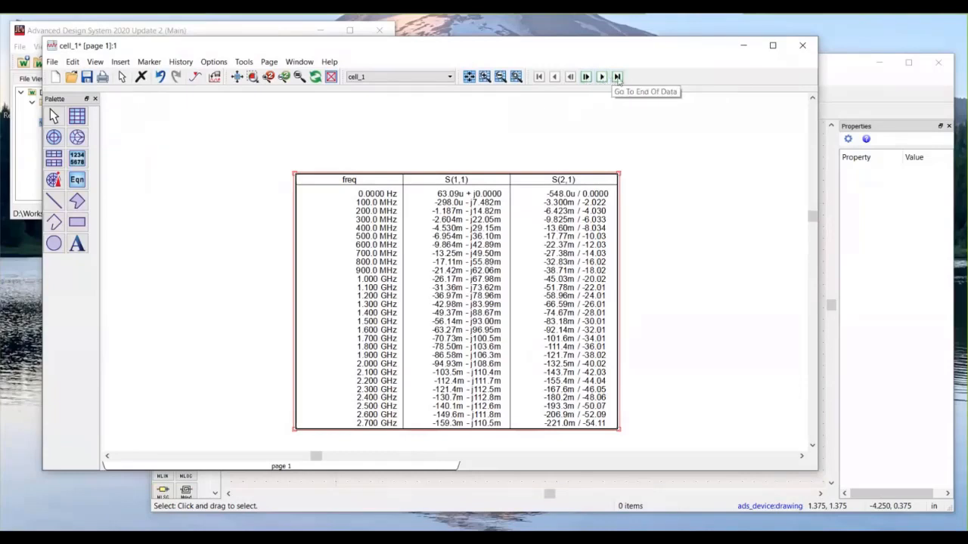
click(586, 77)
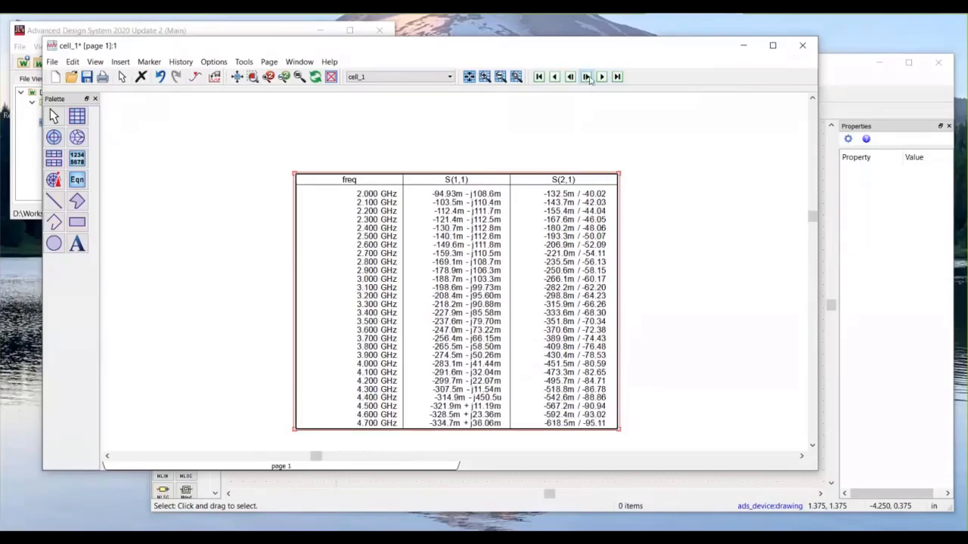
click(601, 78)
click(602, 77)
click(602, 77)
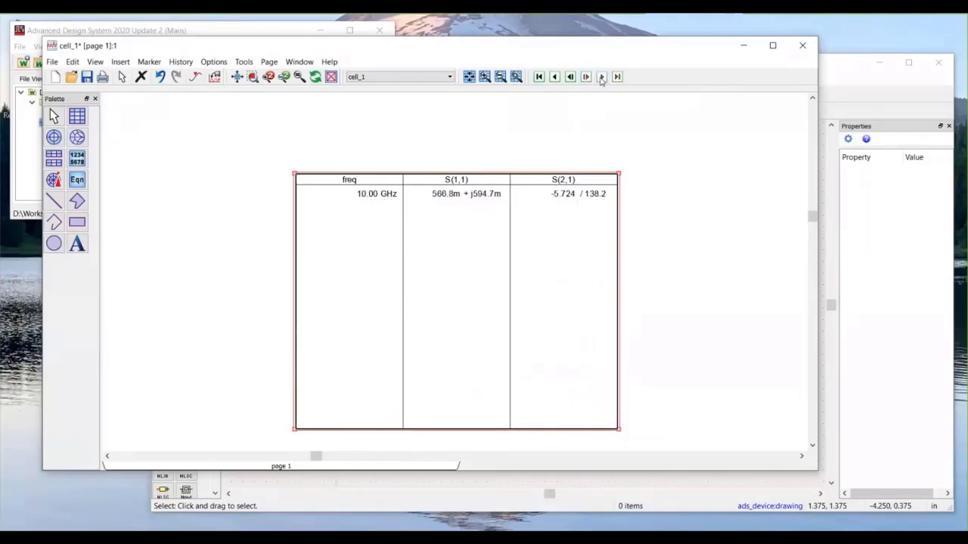
click(539, 77)
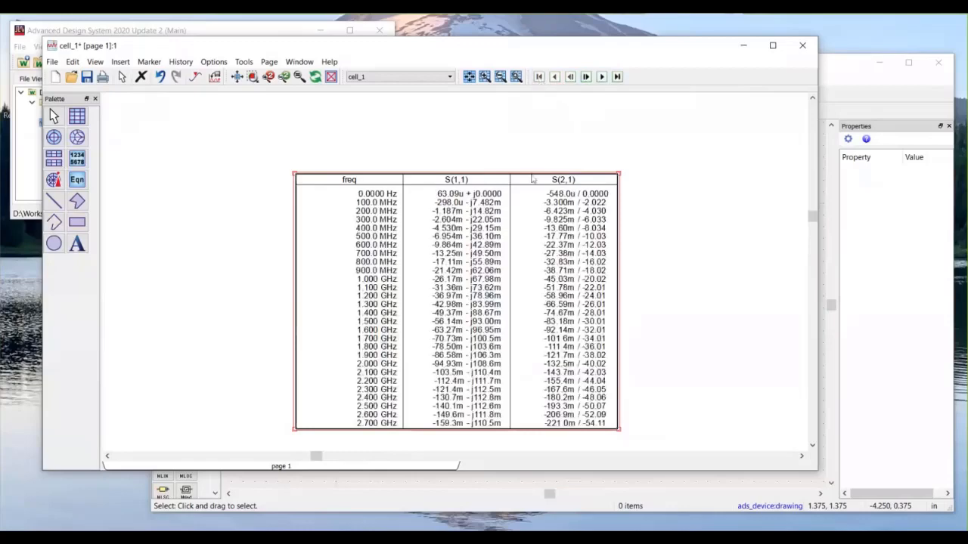
Step: Insert a rectangular plot of S(1,1) in dB from the cell_1 dataset beside the list, leaving a small gap
drag(525, 270, 366, 217)
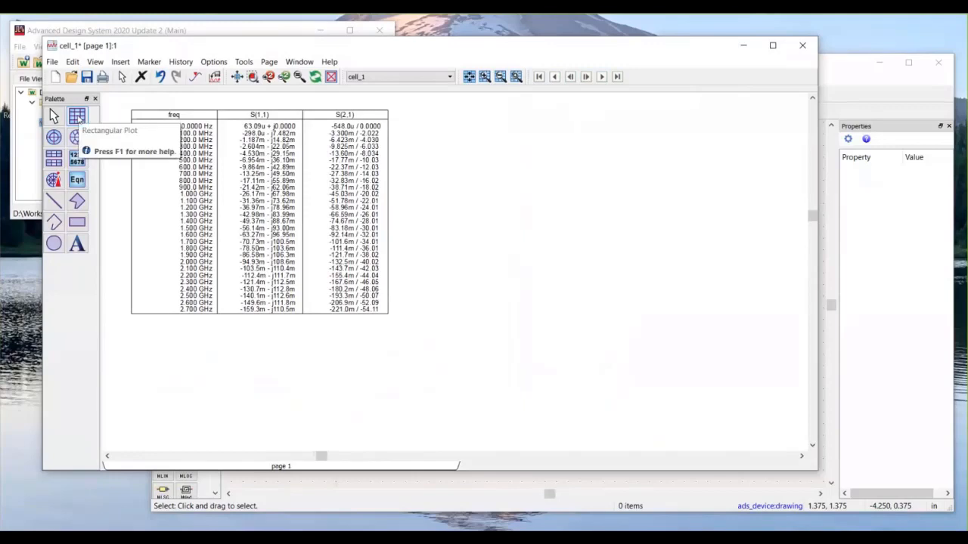
click(78, 116)
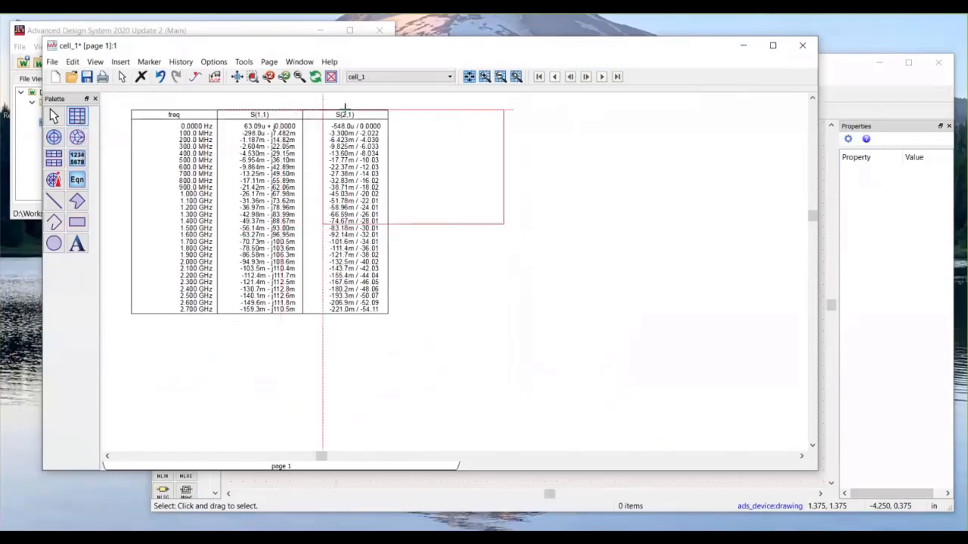
click(421, 109)
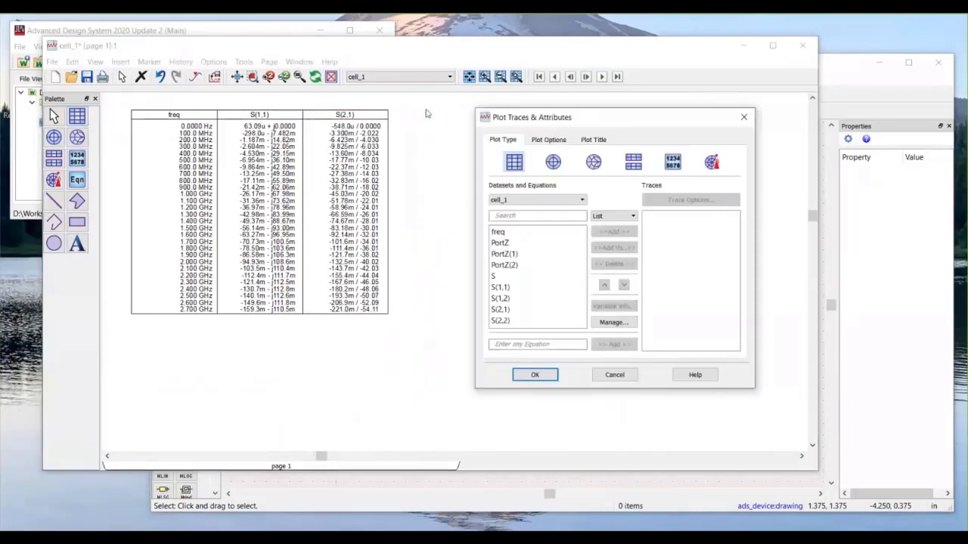
drag(595, 122, 356, 125)
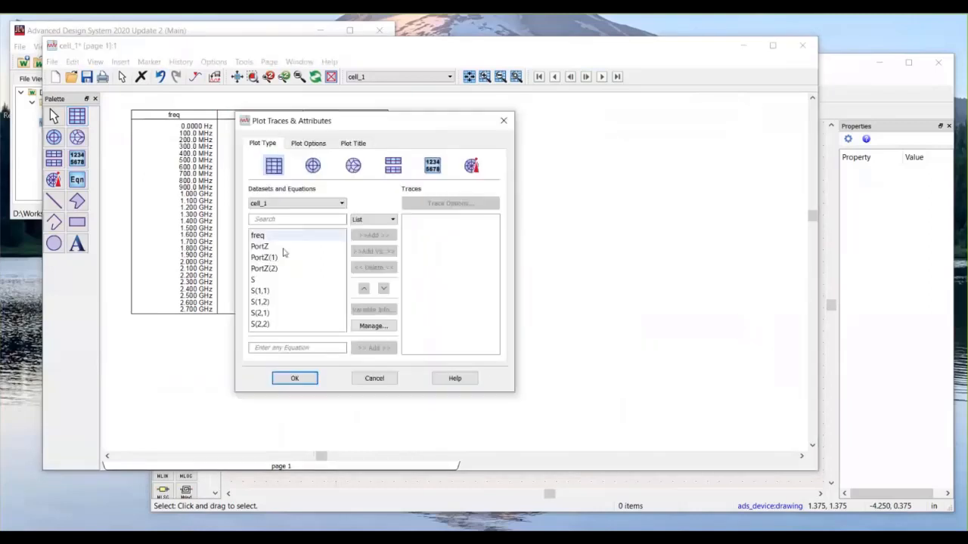
click(278, 293)
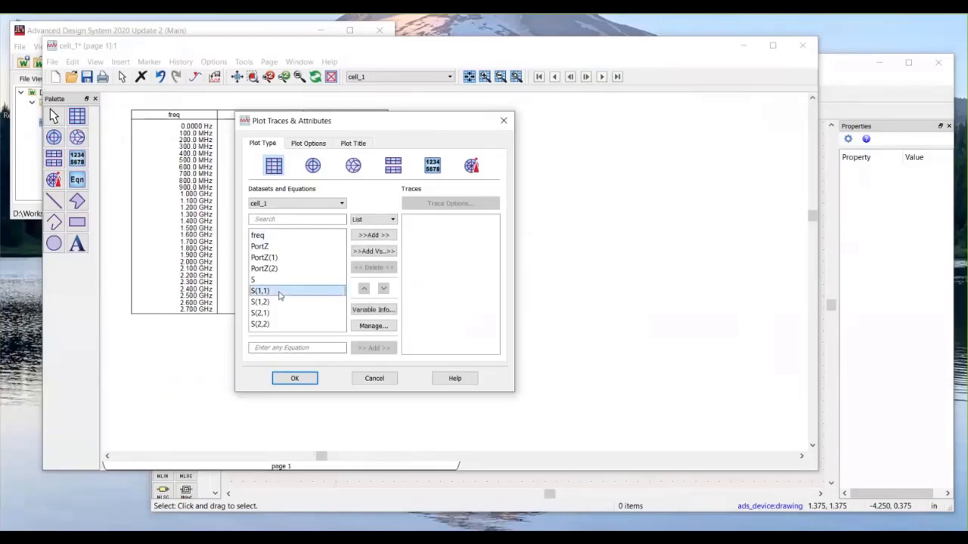
click(373, 235)
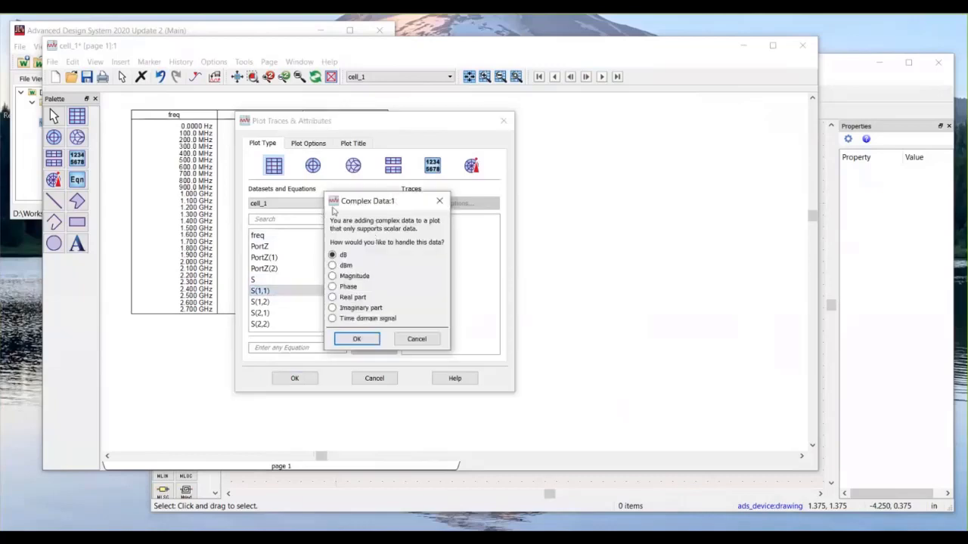
drag(351, 201, 295, 199)
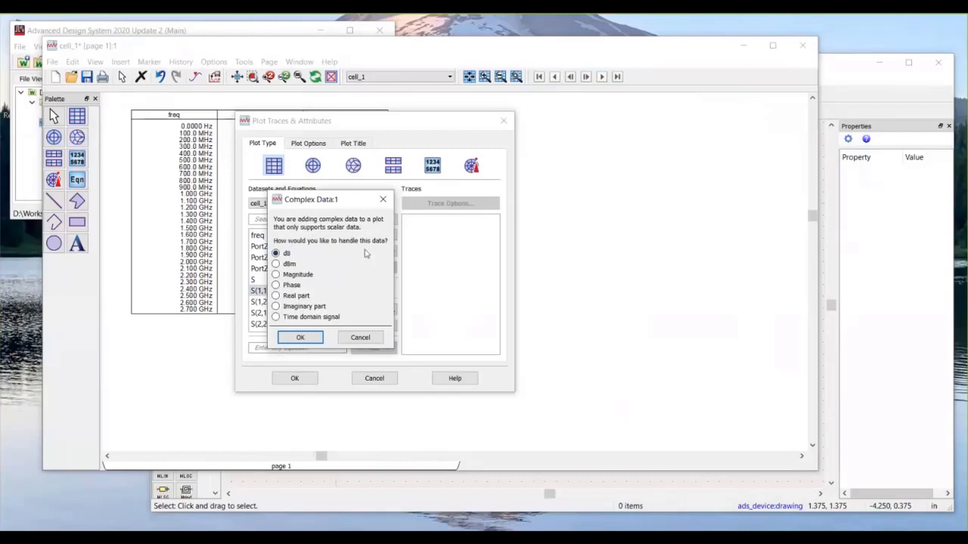
click(300, 337)
click(295, 378)
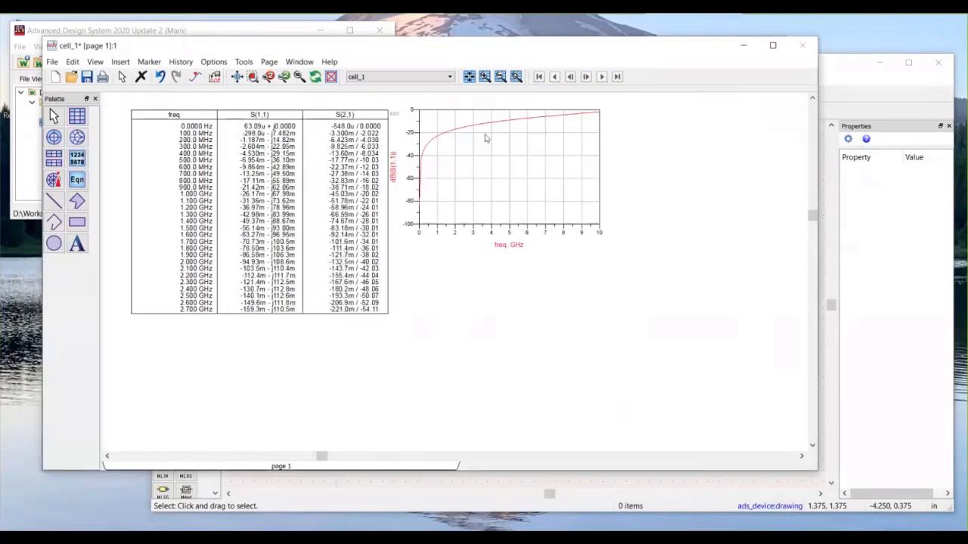
drag(494, 179, 507, 185)
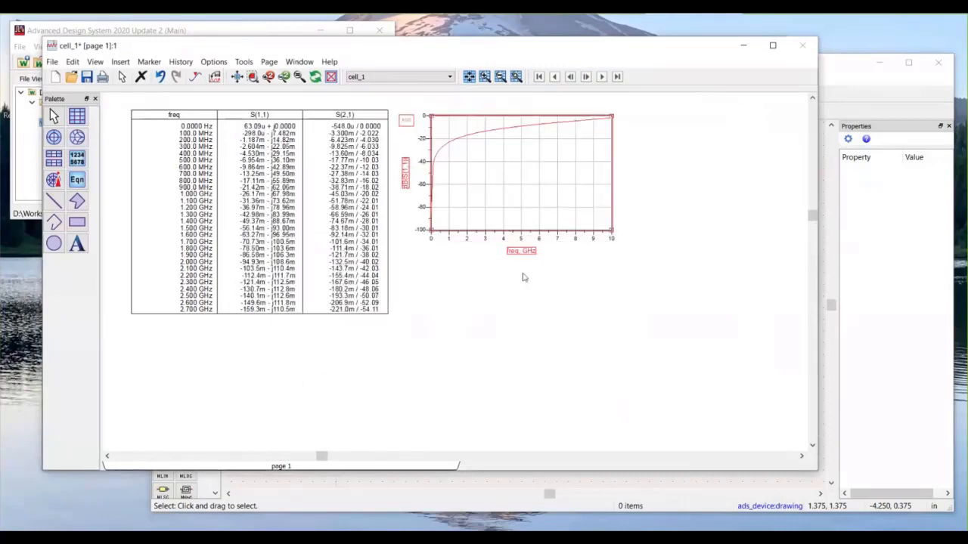
scroll(619, 281, up, 2)
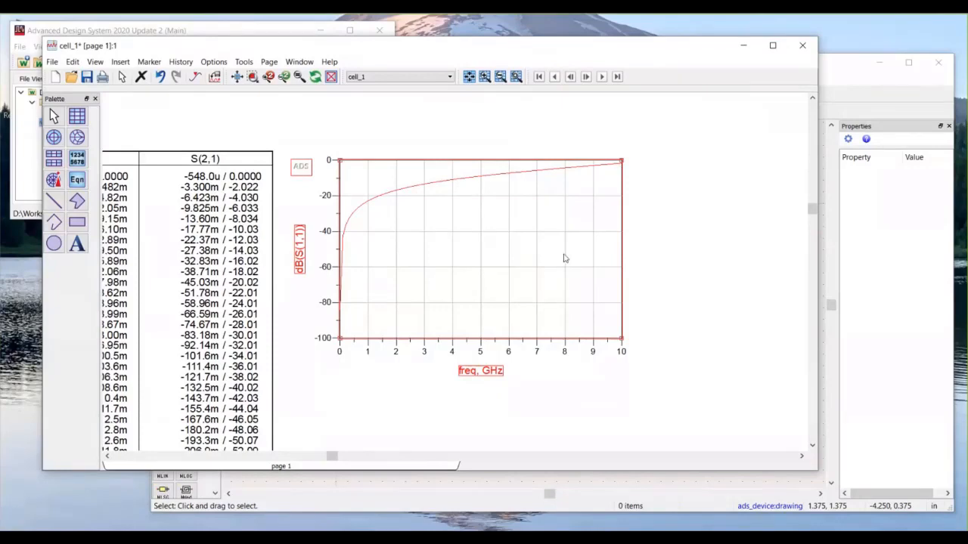
Step: Insert a second rectangular plot showing S(2,1) in dB, aligned beside the S(1,1) plot
key(shift+z)
click(77, 116)
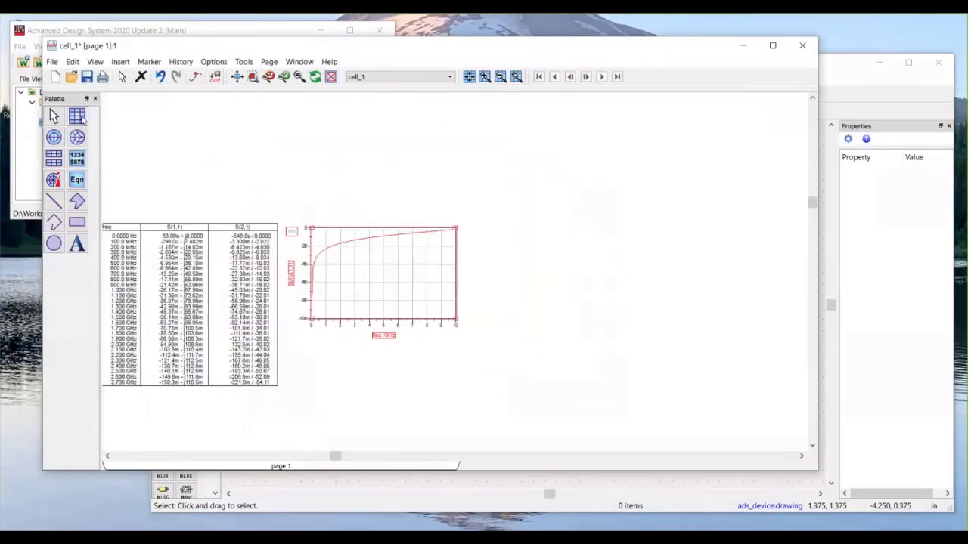
click(494, 229)
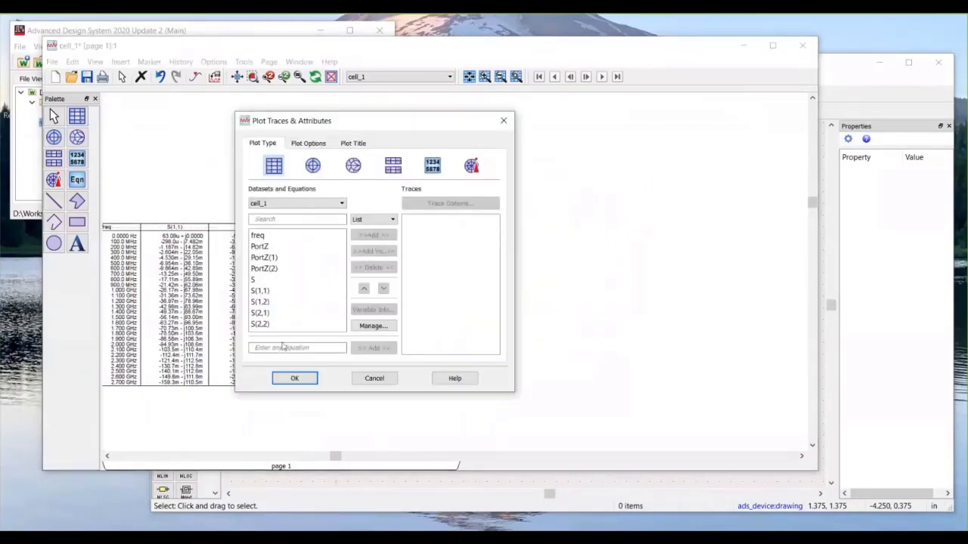
click(278, 316)
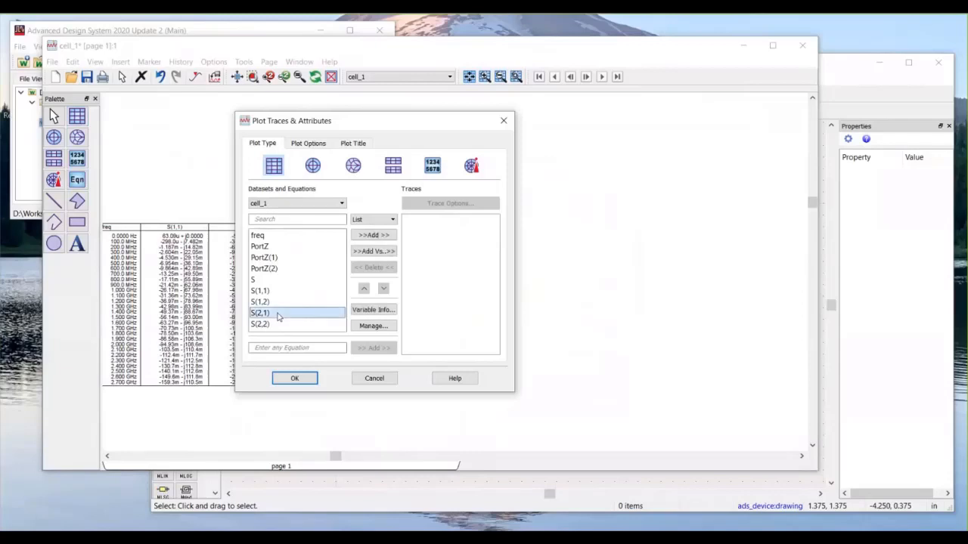
click(373, 235)
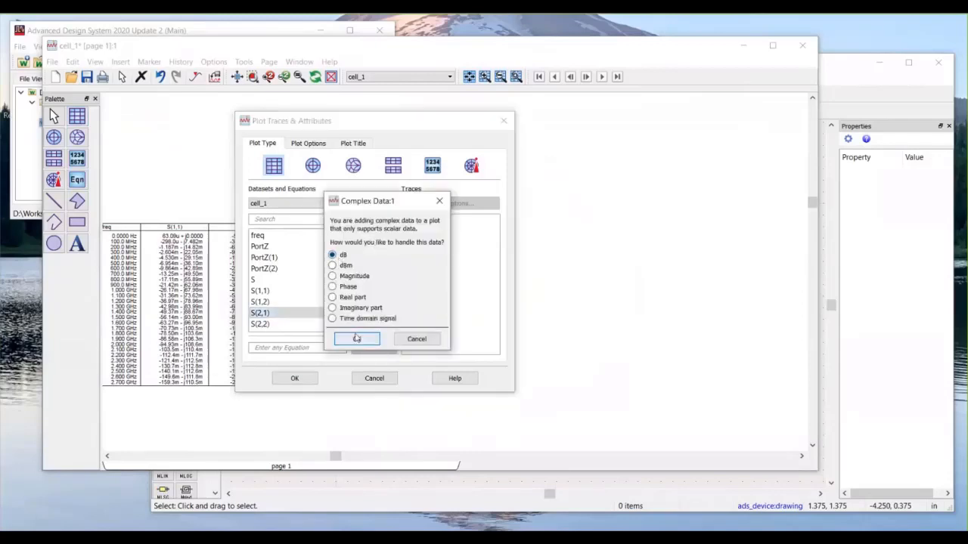
click(356, 339)
click(302, 380)
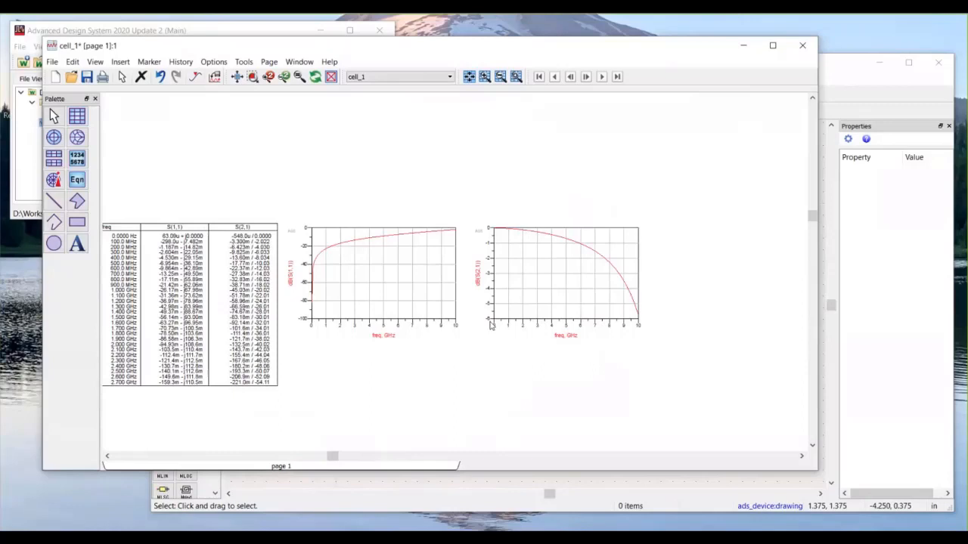
Step: Fit the list and both plots in view, save the data display, and move its window to clear more of the schematic
key(f)
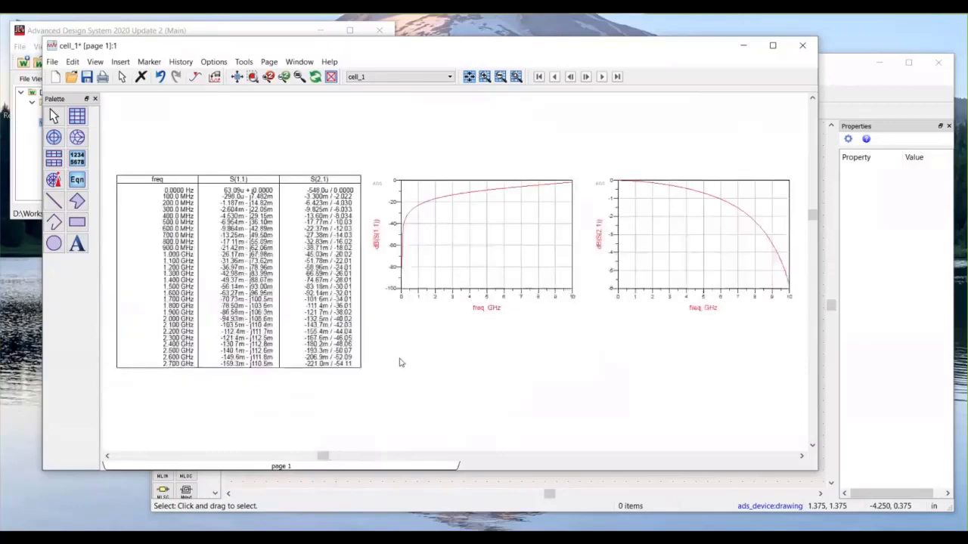
click(87, 78)
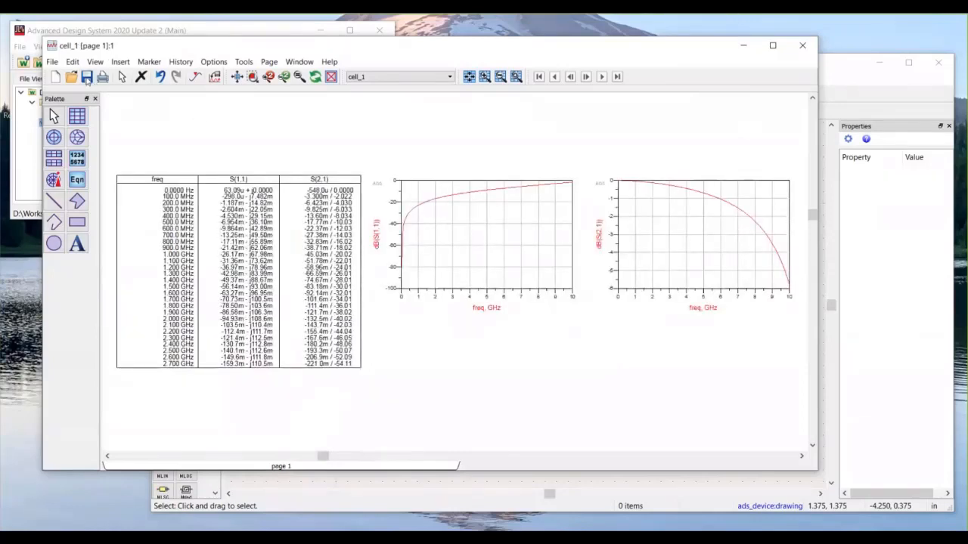
drag(359, 127, 394, 126)
drag(435, 40, 395, 33)
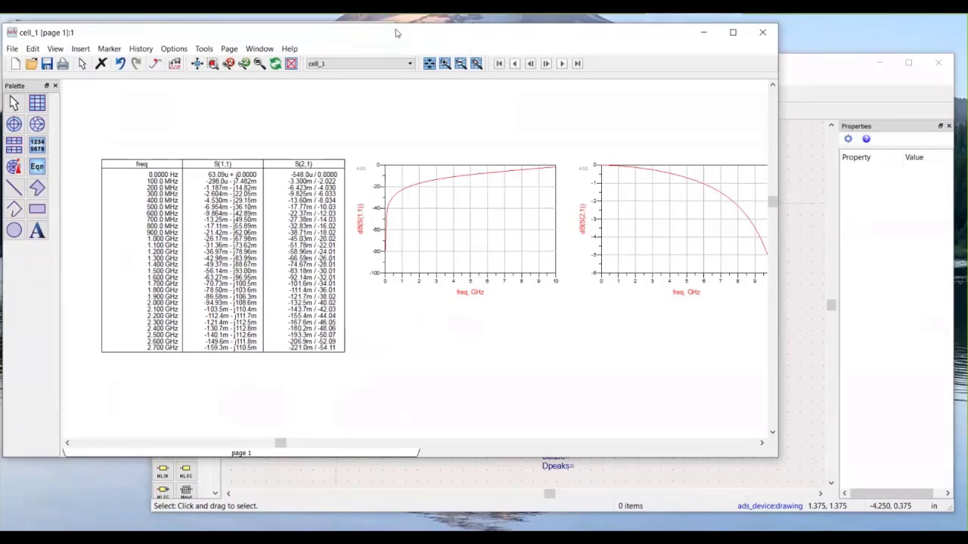
Step: Examine the substrate, line, tee and stub parameters in the cell_1 schematic and the S(1,1) and S(2,1) plots
click(811, 74)
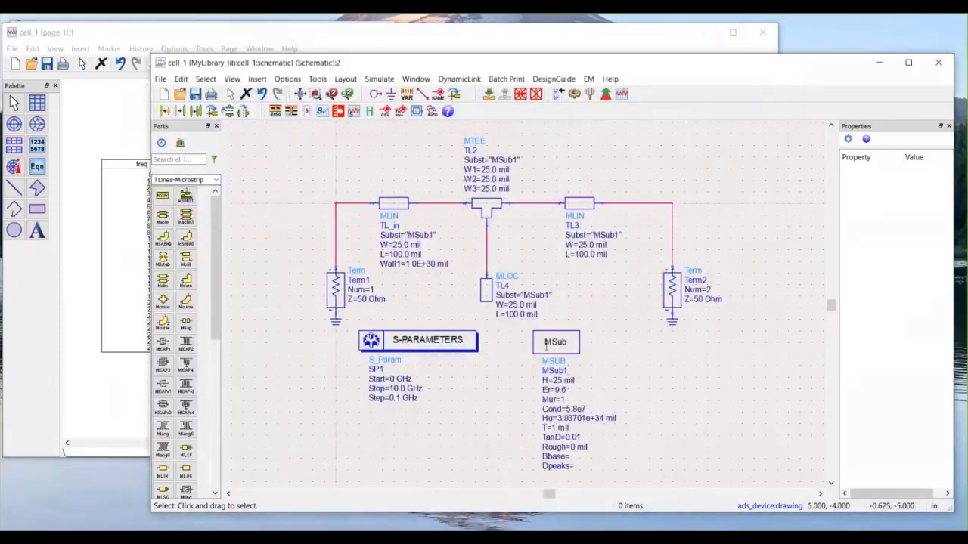
scroll(567, 387, up, 3)
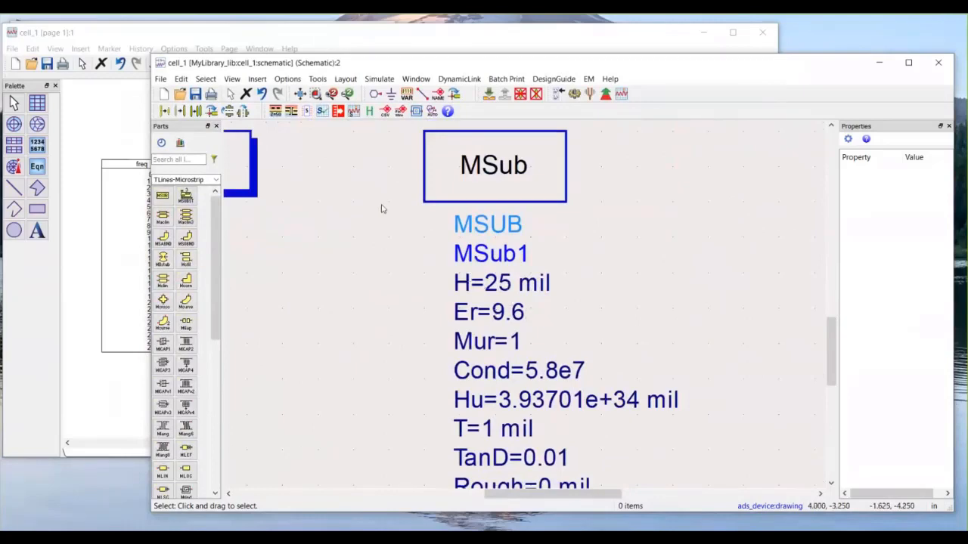
scroll(382, 208, down, 2)
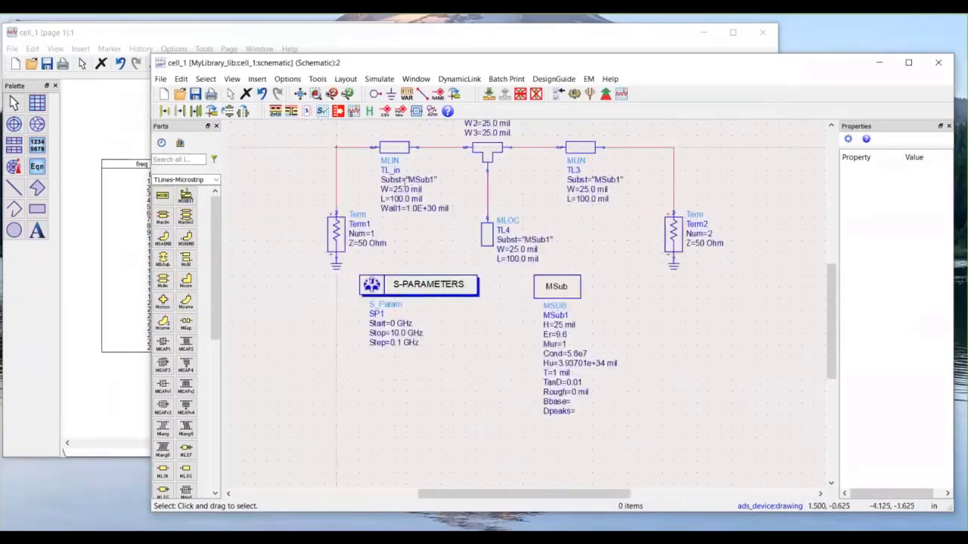
scroll(408, 181, up, 2)
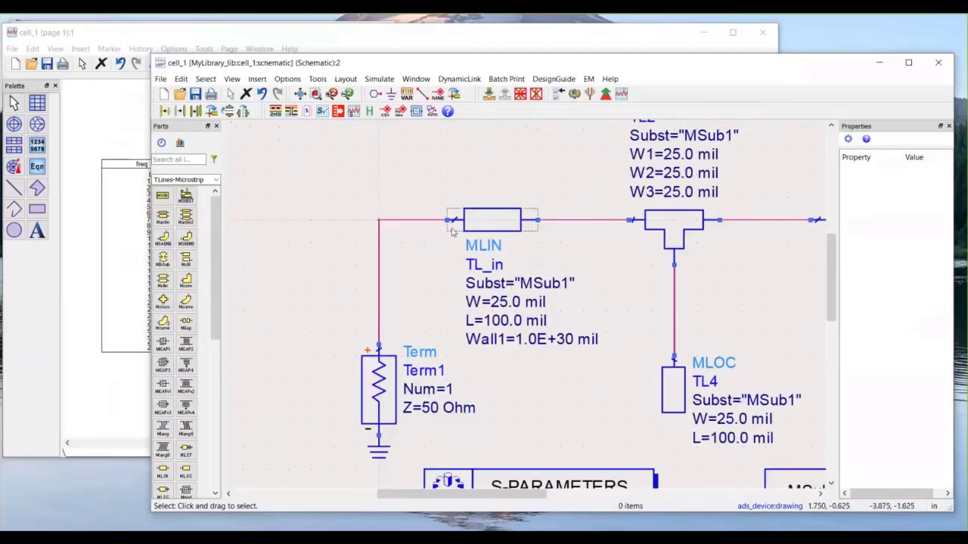
scroll(501, 282, down, 1)
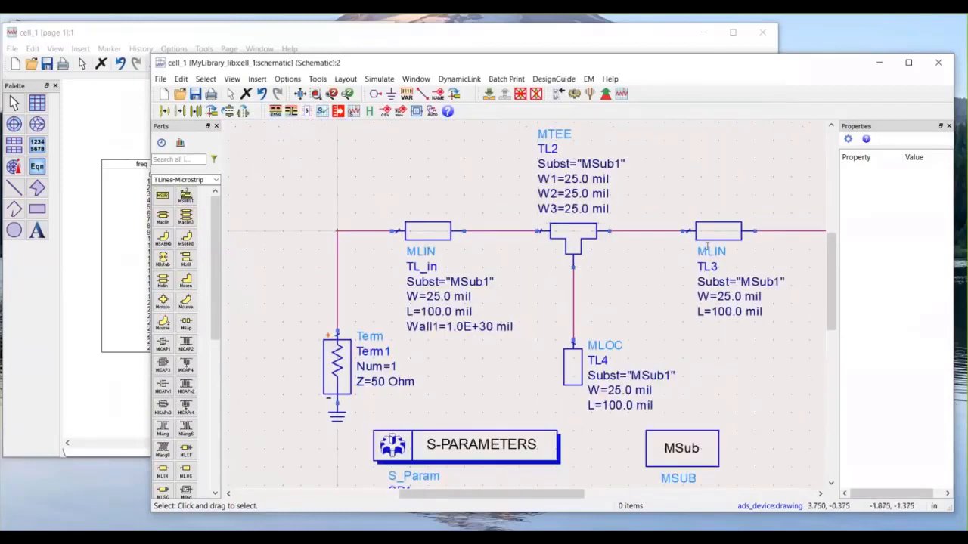
drag(749, 393, 693, 353)
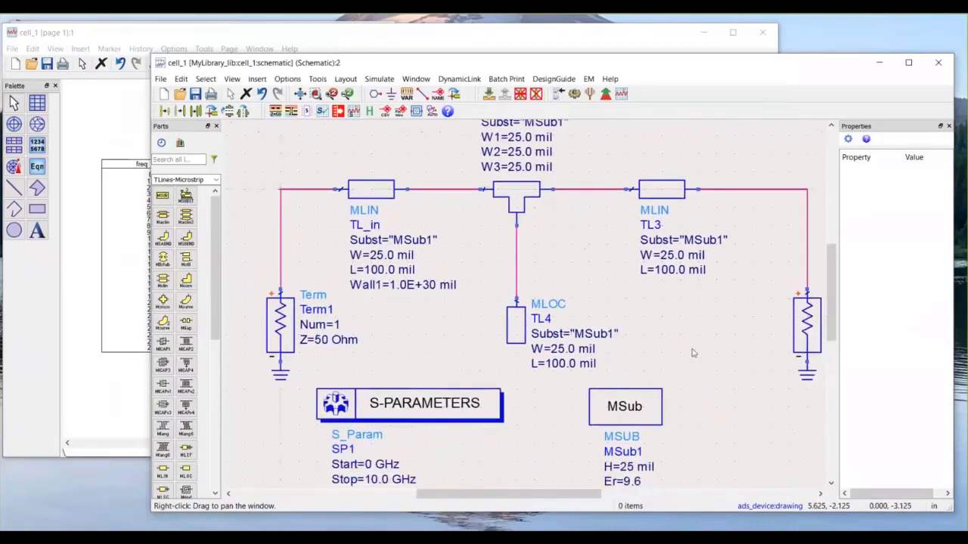
click(679, 206)
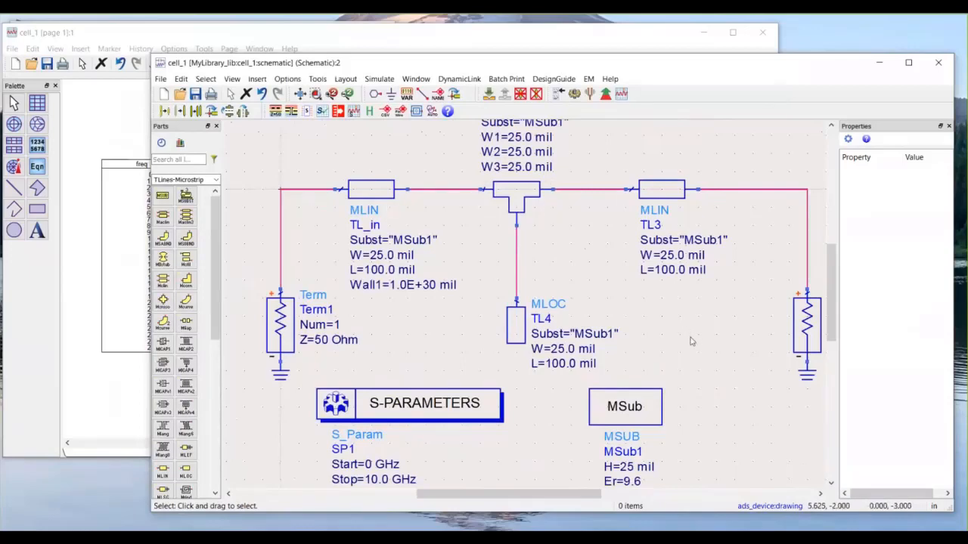
scroll(691, 341, down, 3)
scroll(598, 371, down, 2)
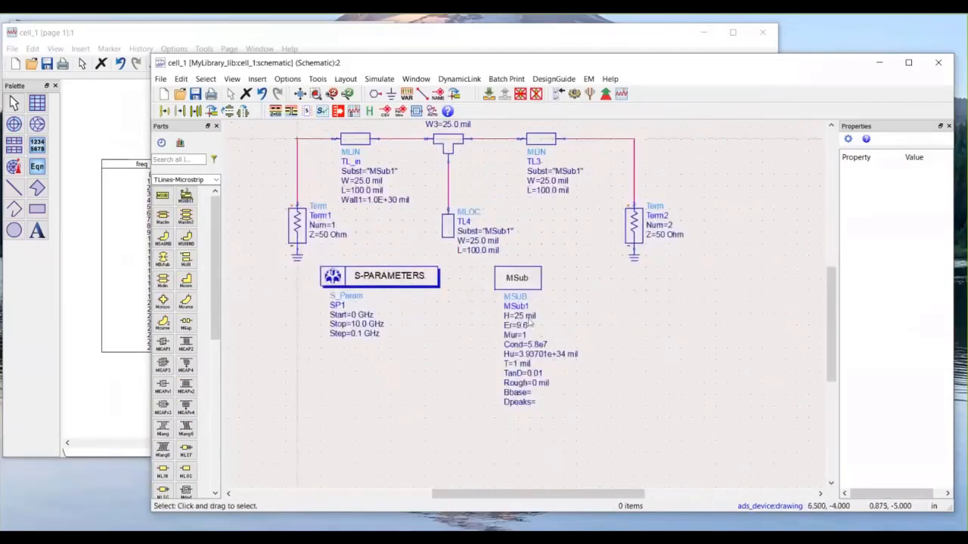
scroll(531, 322, up, 4)
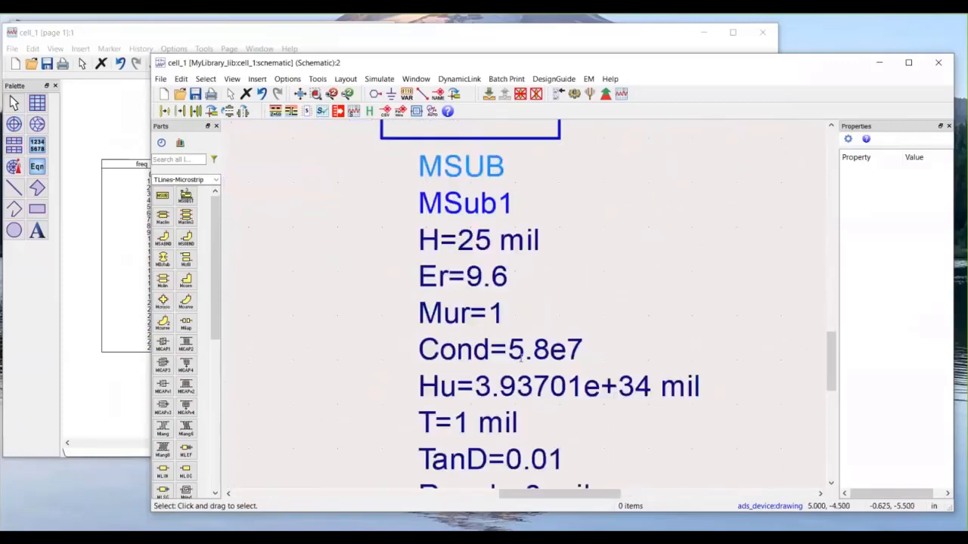
drag(381, 392, 378, 279)
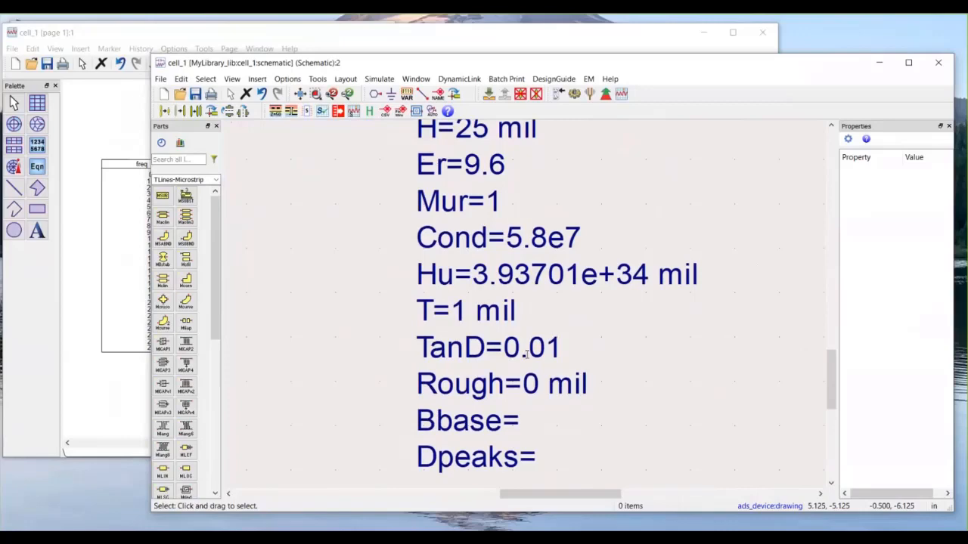
scroll(526, 355, down, 4)
drag(448, 205, 477, 274)
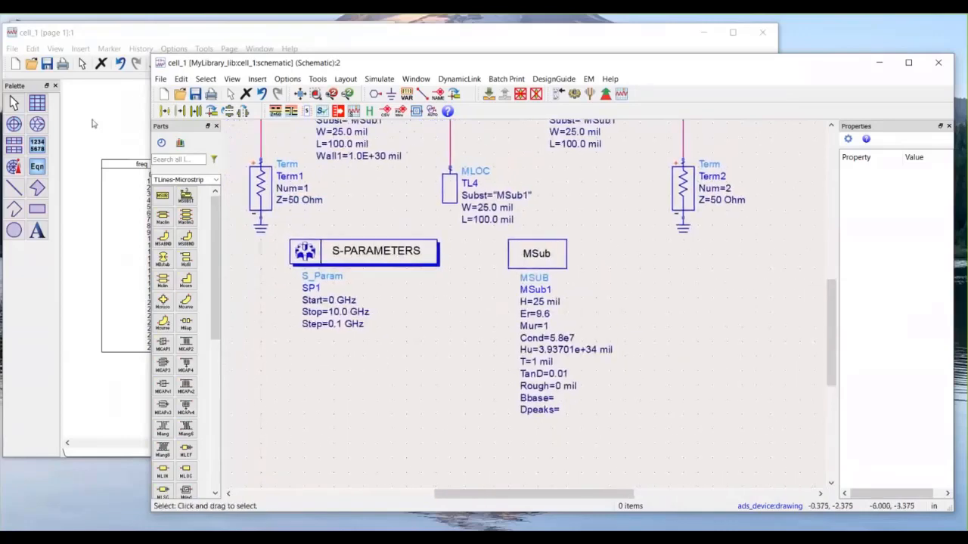
click(93, 123)
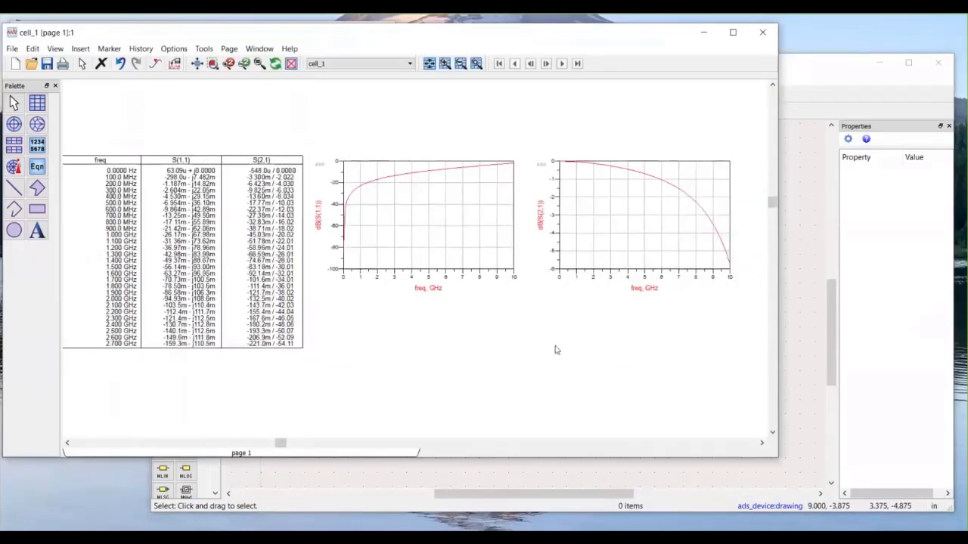
drag(556, 347, 468, 337)
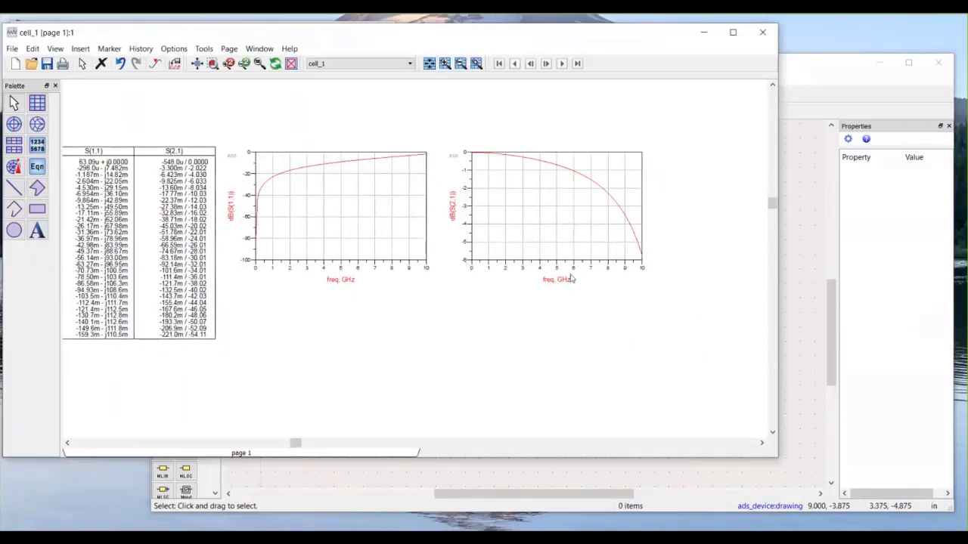
Step: Set the length of the open stub TL4 to 500 mil in the schematic and rerun the simulation
click(808, 69)
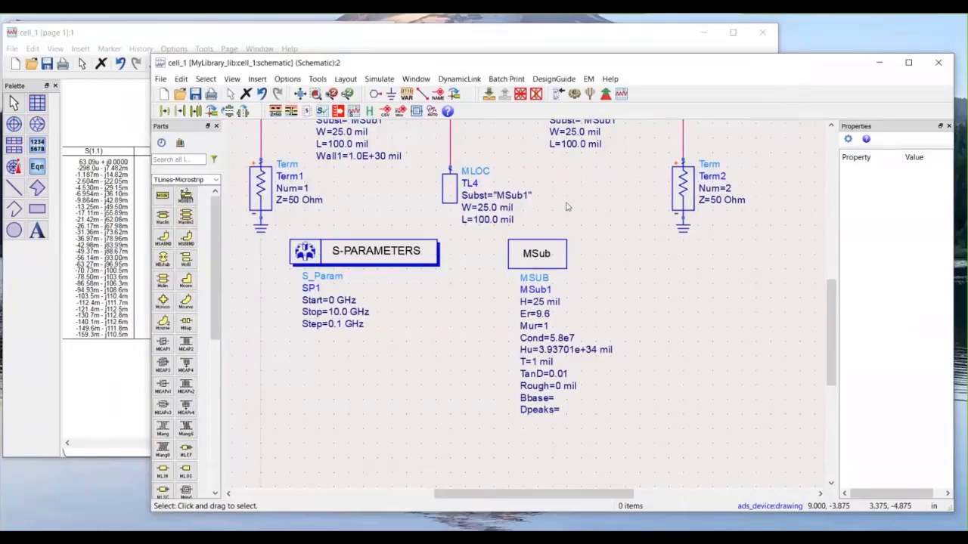
scroll(568, 202, down, 1)
drag(568, 202, 592, 249)
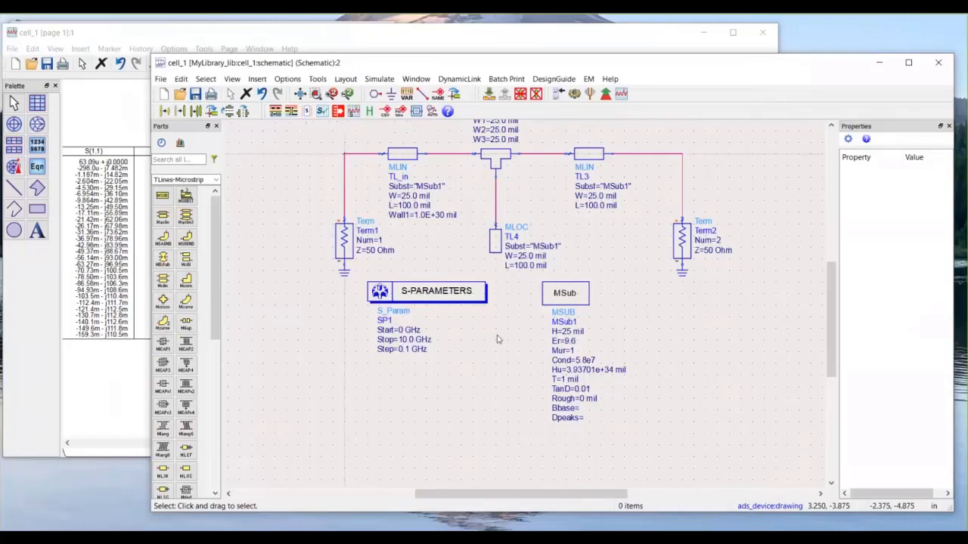
click(493, 245)
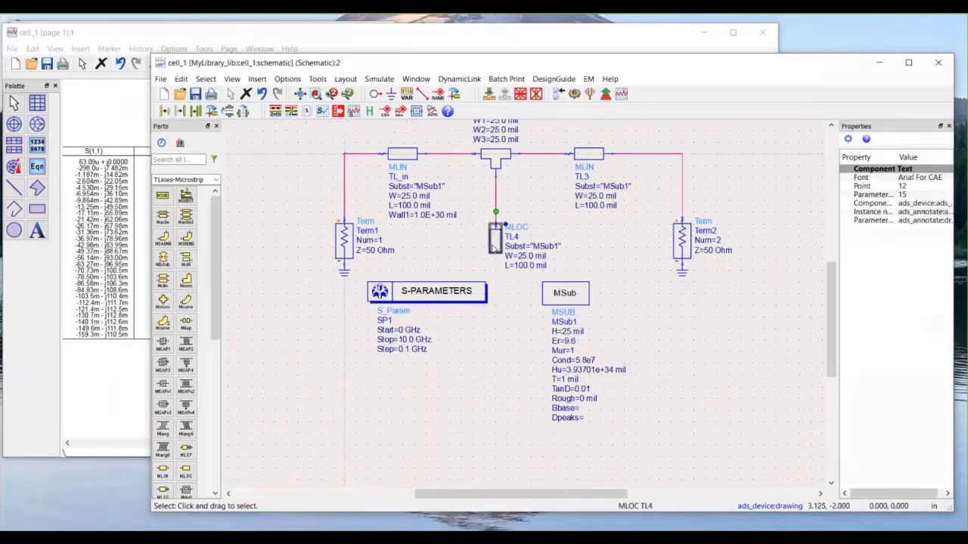
click(524, 285)
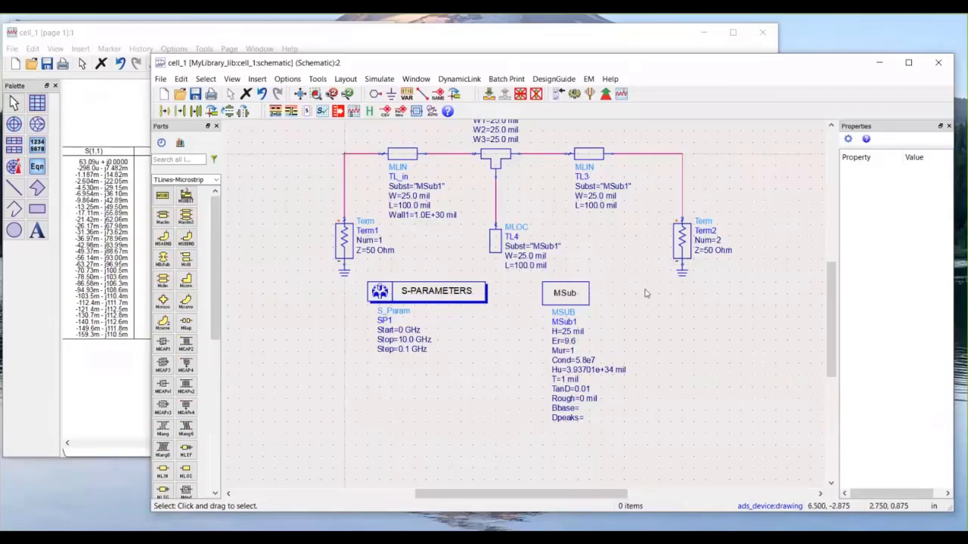
click(518, 266)
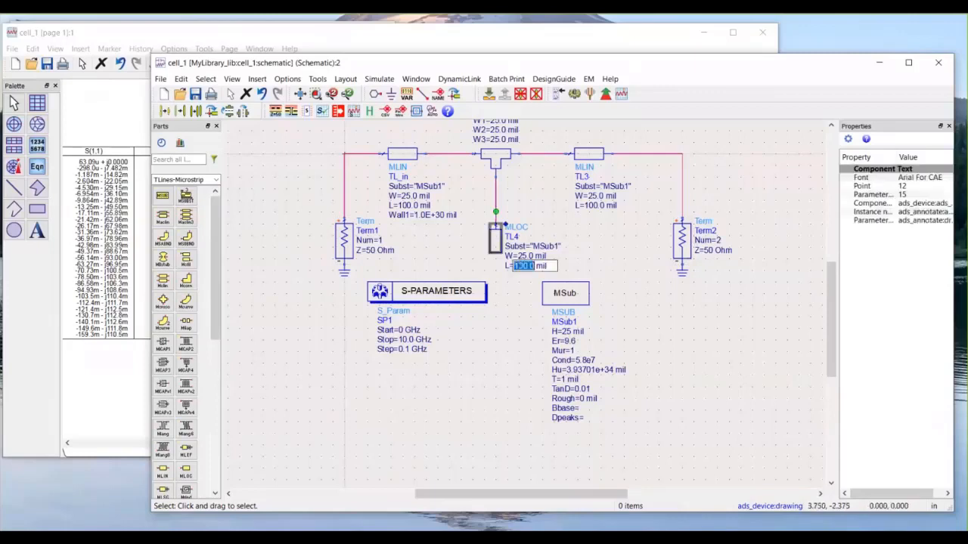
click(518, 265)
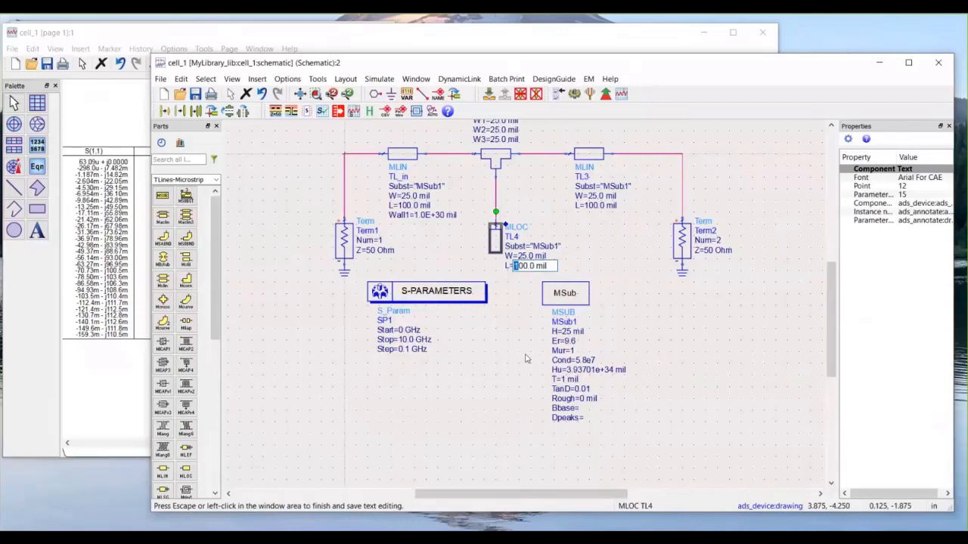
click(527, 359)
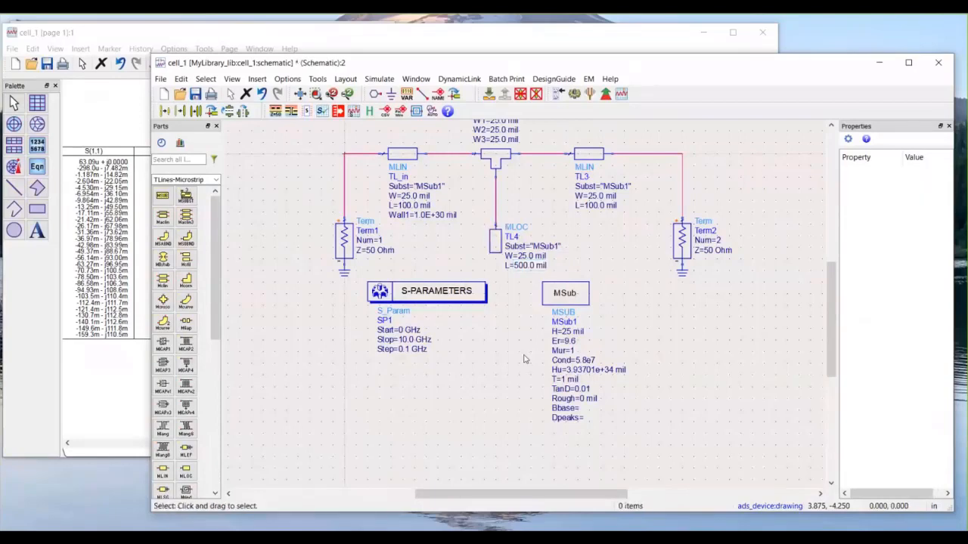
click(575, 94)
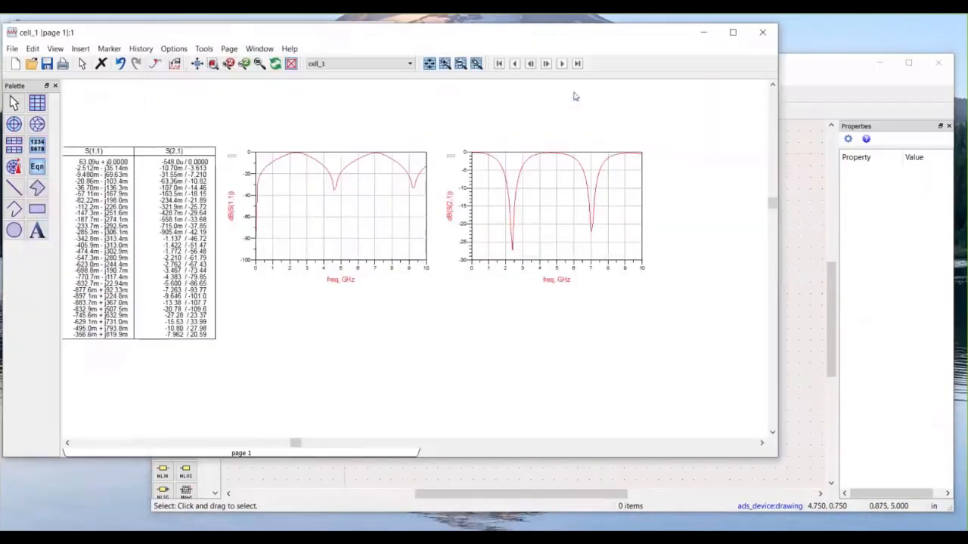
Step: Read the frequency and depth of the first S(2,1) notch, and check the open stub TL4 in the schematic
mouse_move(514, 252)
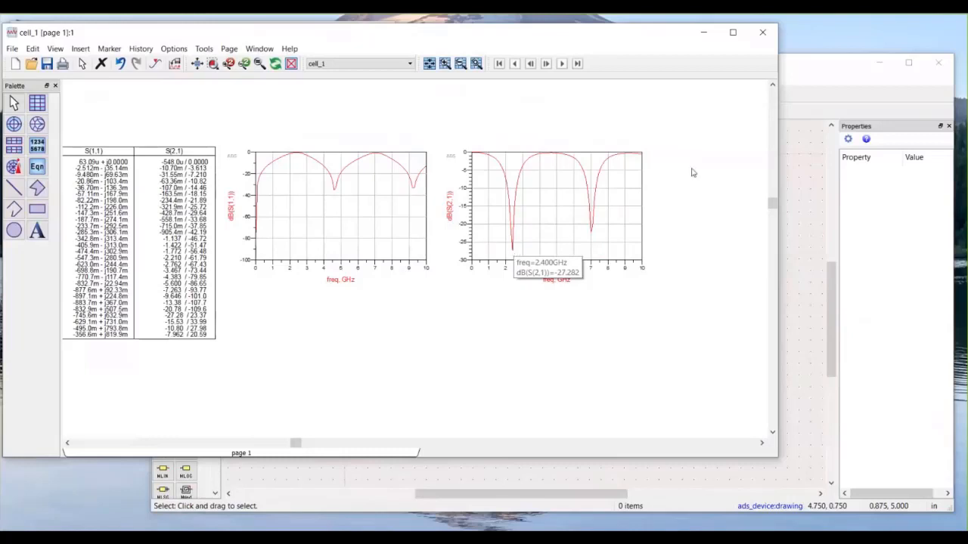
click(812, 215)
click(496, 243)
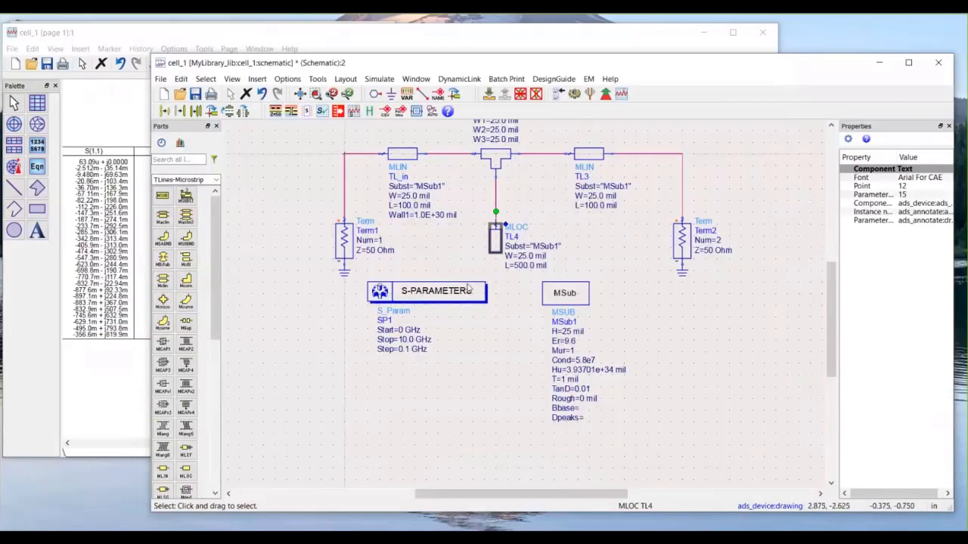
click(118, 411)
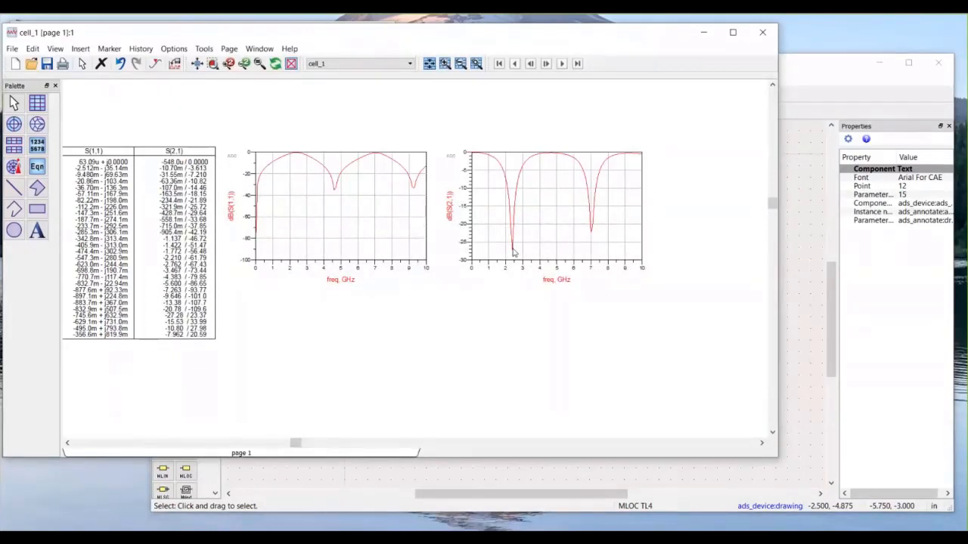
mouse_move(512, 254)
Step: Start Tuning from the schematic and arrange the tuning dialog, the dB plots and the schematic so all are visible together
click(287, 475)
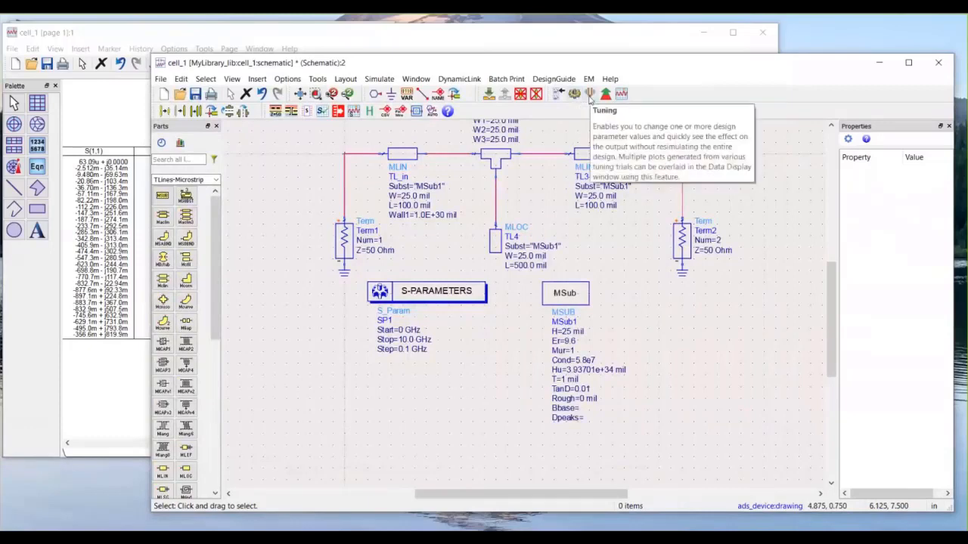
click(590, 93)
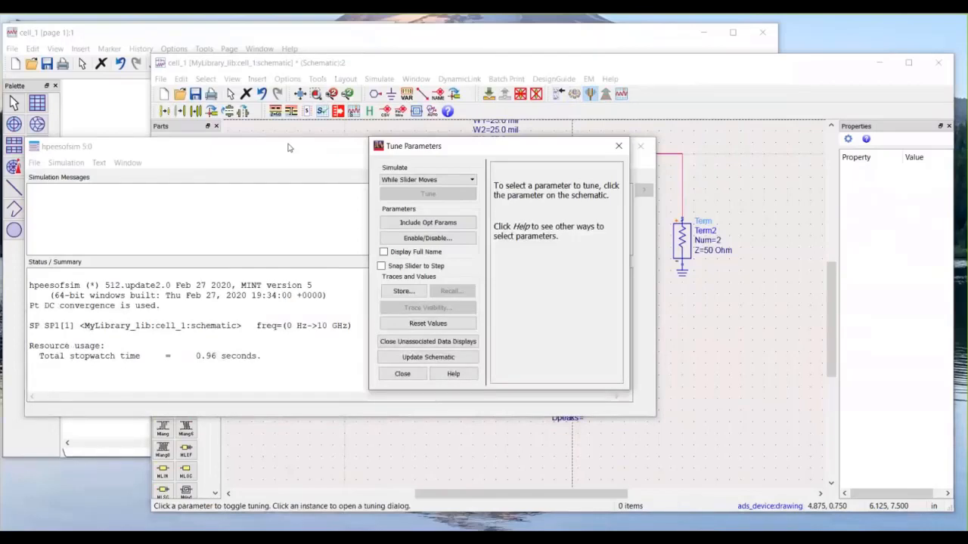
click(290, 146)
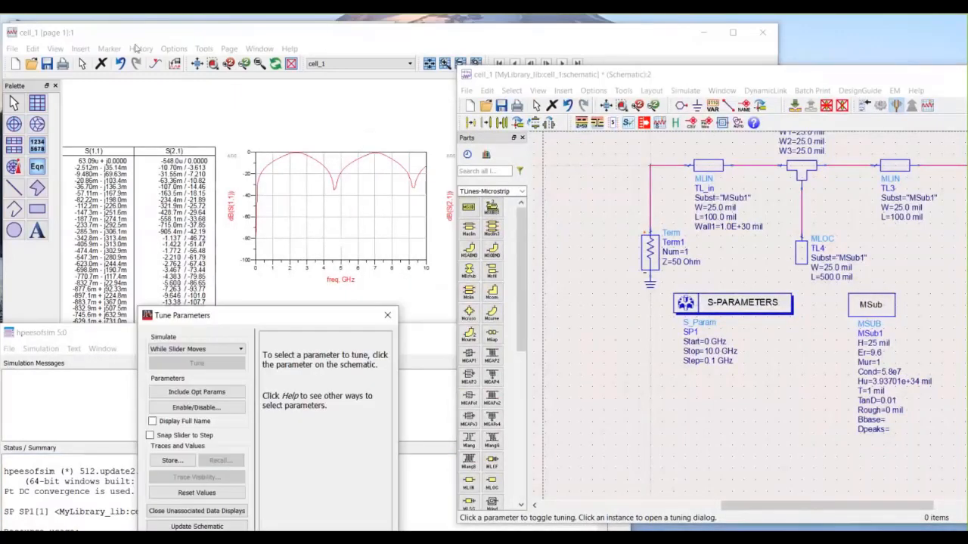
drag(339, 35, 105, 35)
click(322, 510)
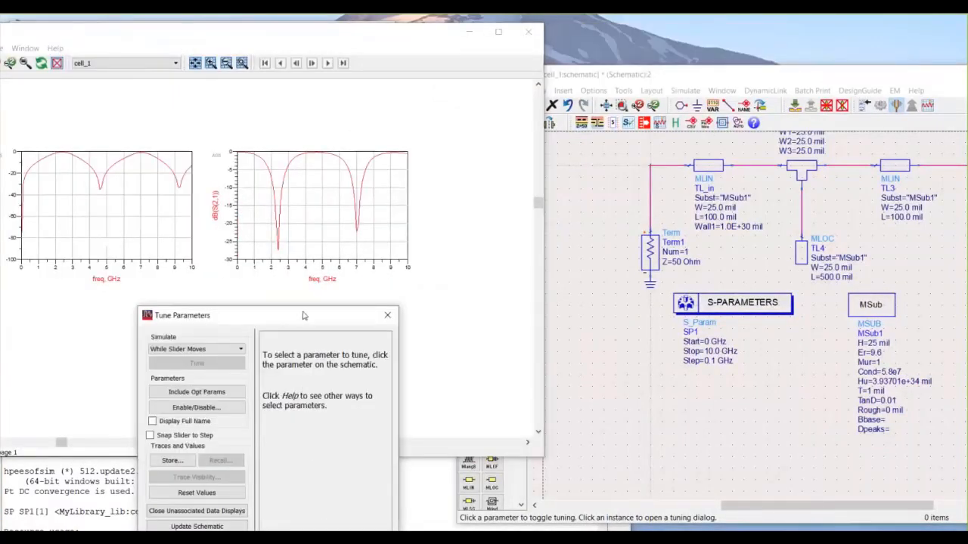
drag(307, 310, 319, 291)
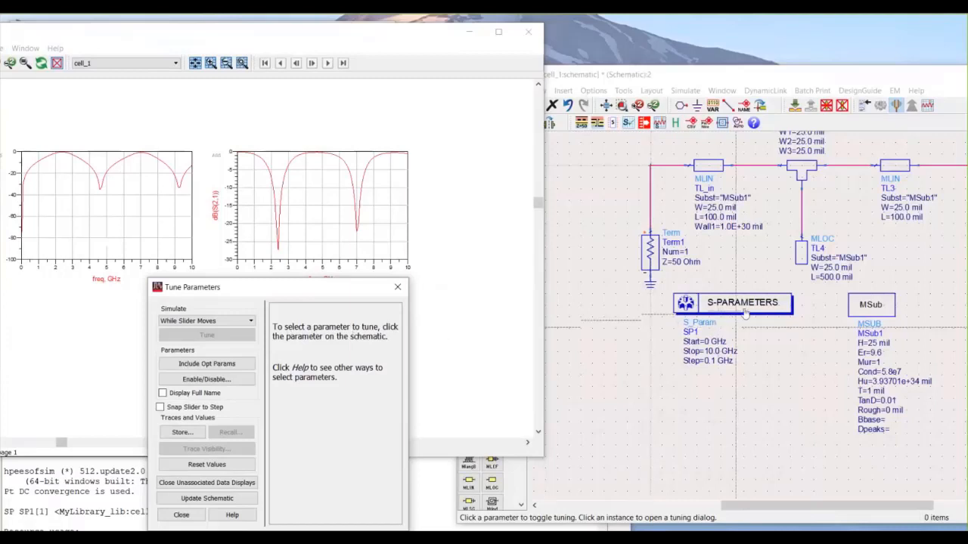
Step: Make the length of open stub TL4 tunable, raise it to 750 mil, and bring the data display to the front
click(832, 279)
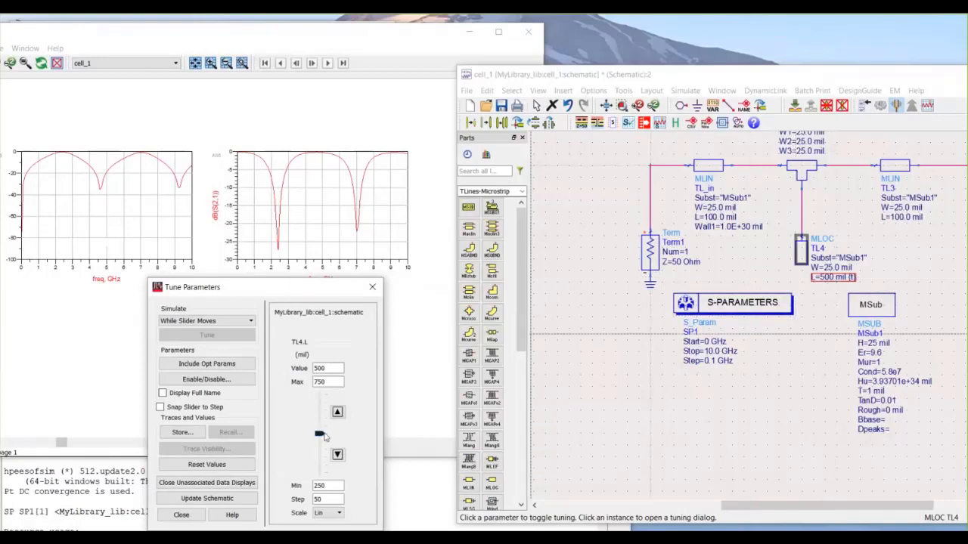
drag(319, 433, 324, 398)
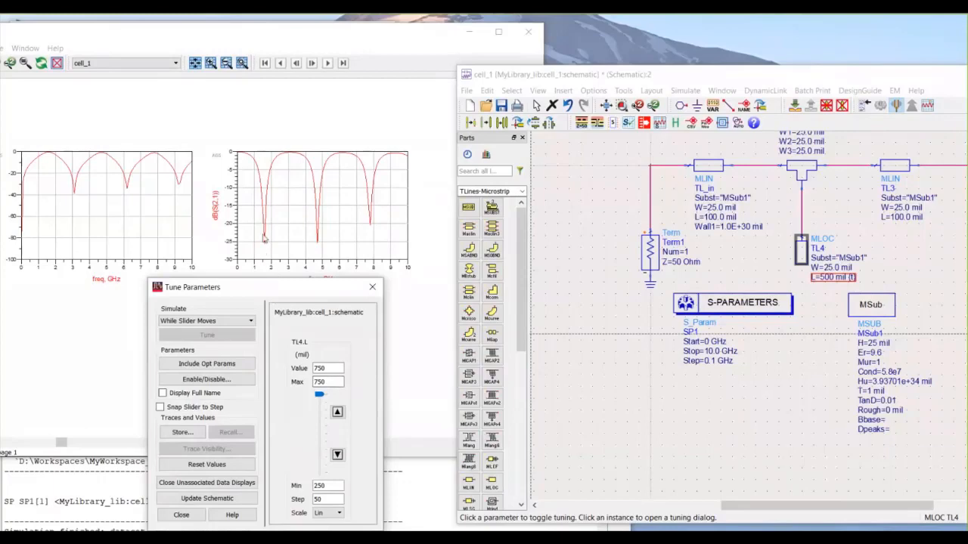
click(245, 118)
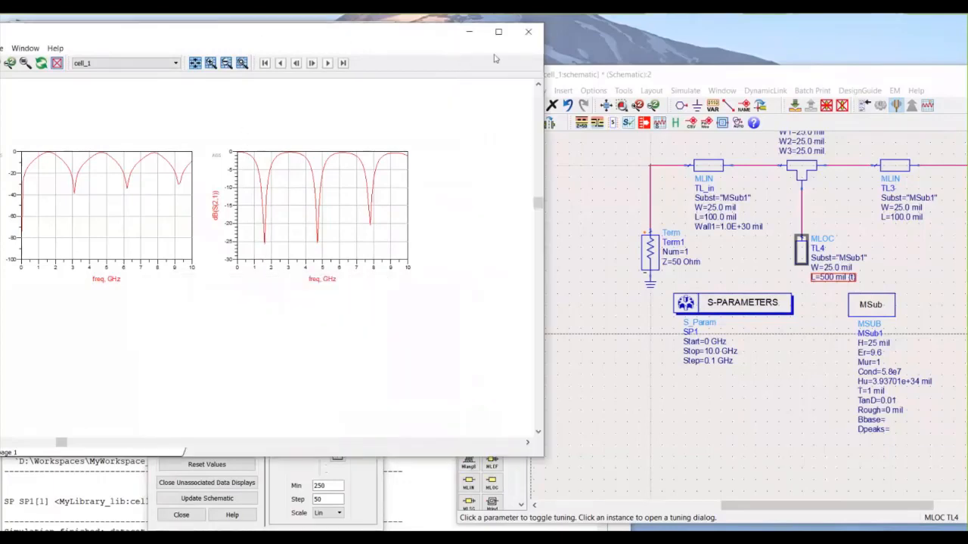
Step: Place a marker on the first notch of the dB(S(2,1)) plot and reposition the data display window
drag(298, 34, 565, 60)
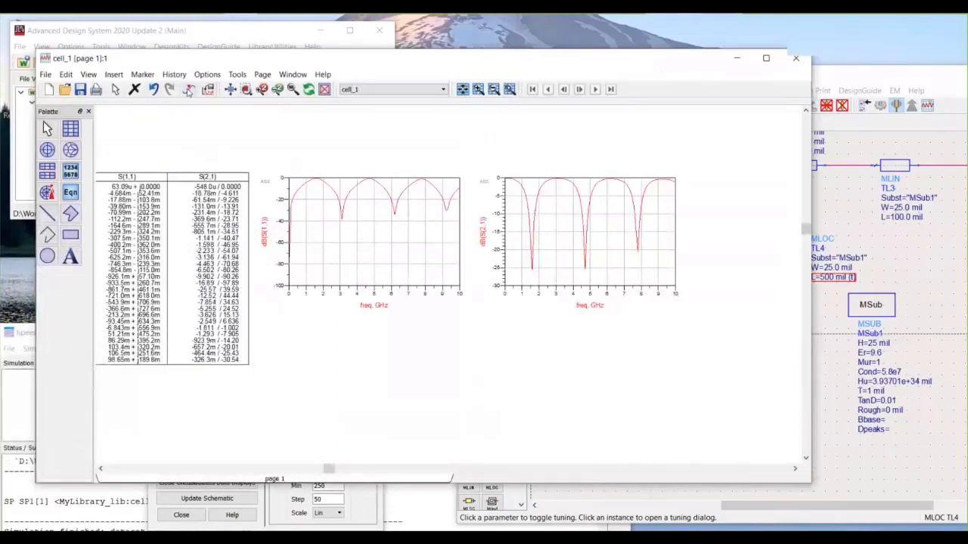
click(188, 90)
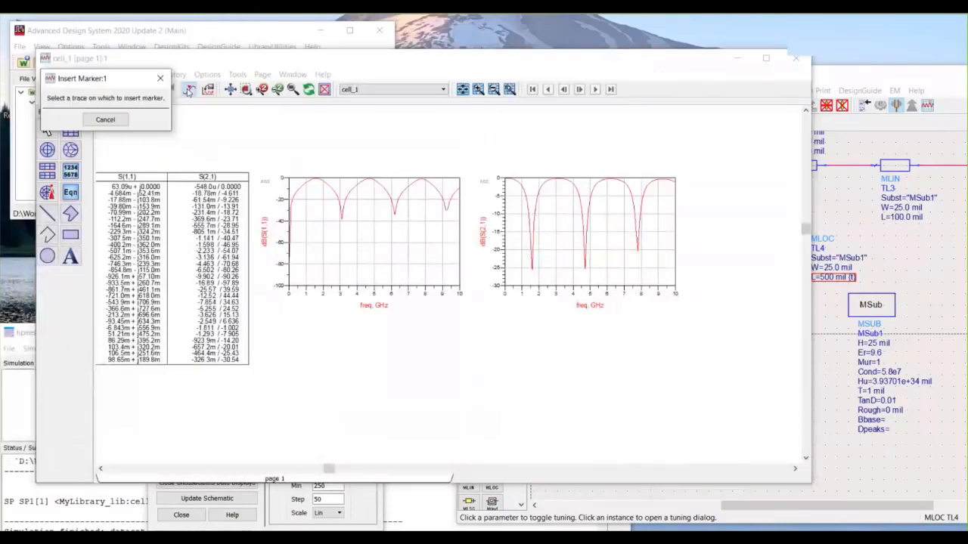
click(531, 266)
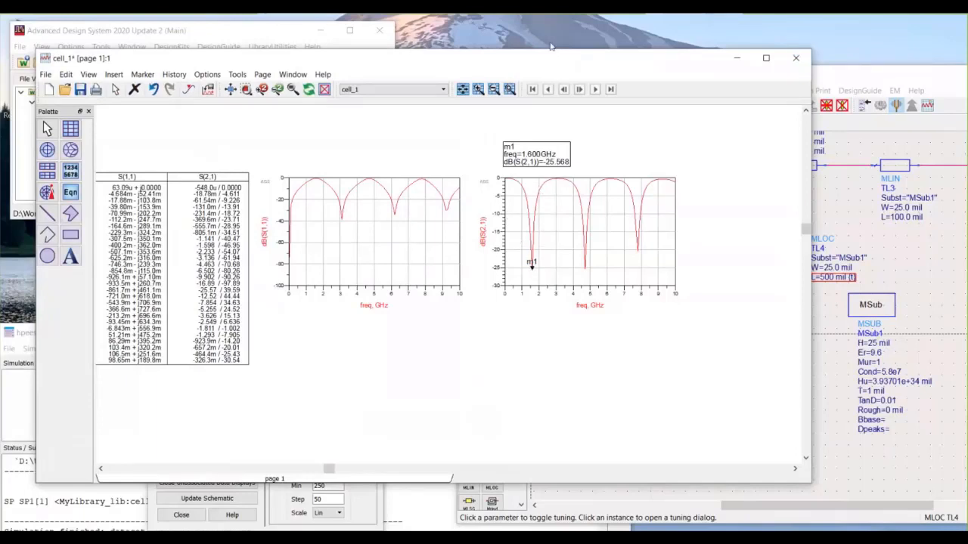
drag(546, 57, 531, 40)
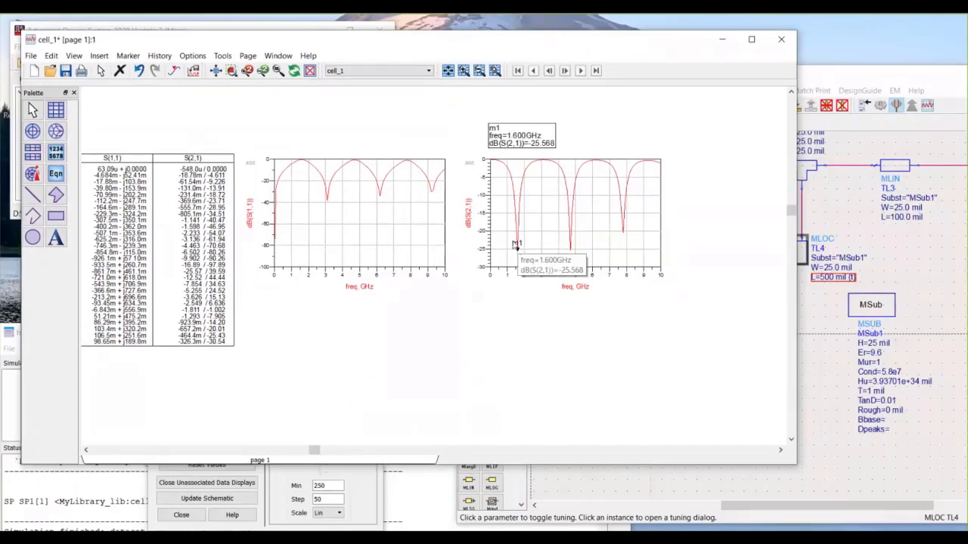
Step: Bring the tuning dialog forward and lower the open stub TL4's length to 250 mil
click(286, 503)
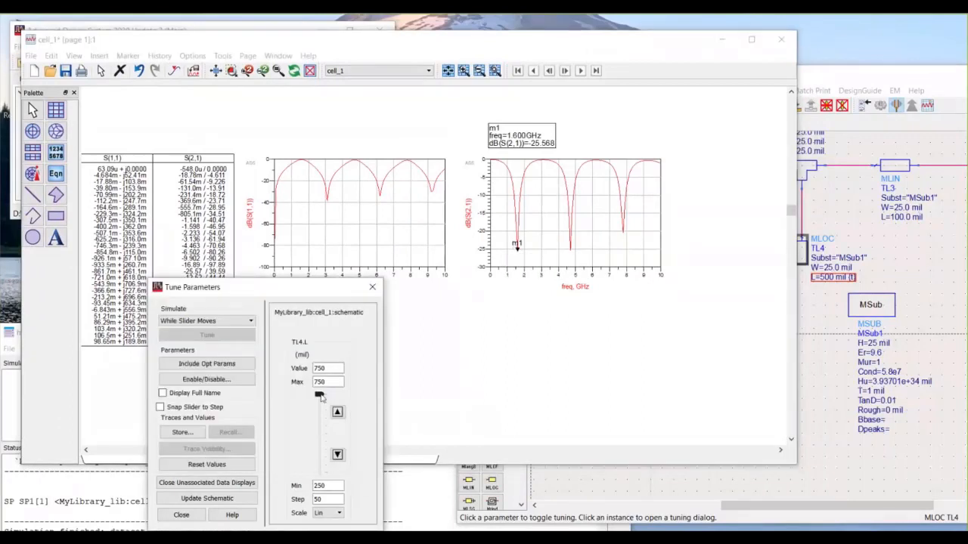
mouse_move(321, 395)
mouse_down()
mouse_move(320, 436)
mouse_move(316, 369)
mouse_move(328, 433)
mouse_move(320, 393)
mouse_move(320, 444)
mouse_up()
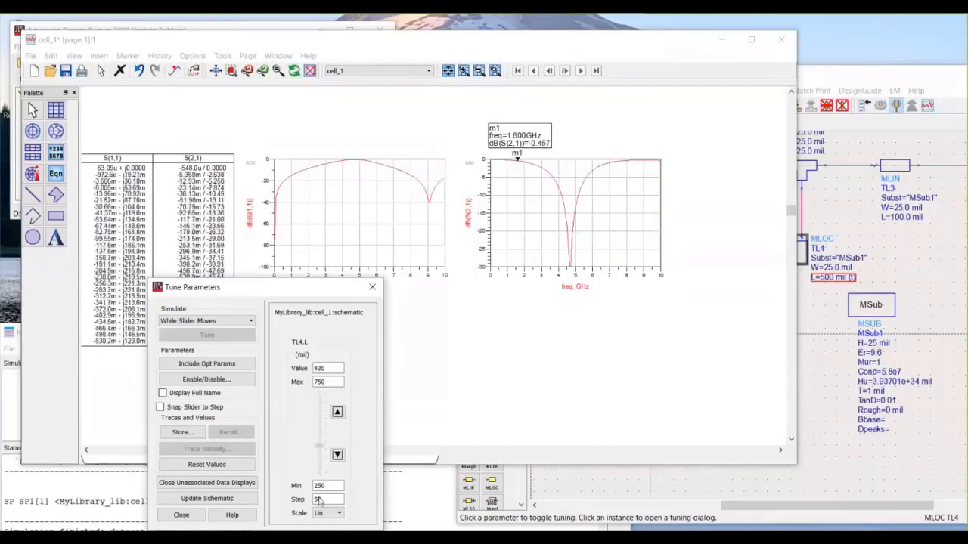
drag(319, 502, 320, 481)
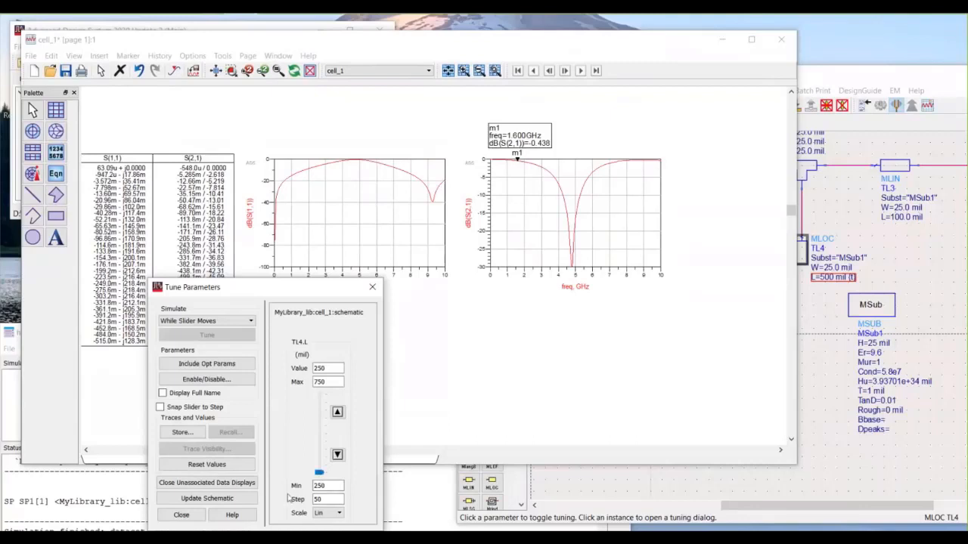
Step: Set the tuning minimum for TL4's length to 10 mil and lower the length to that value
double_click(326, 486)
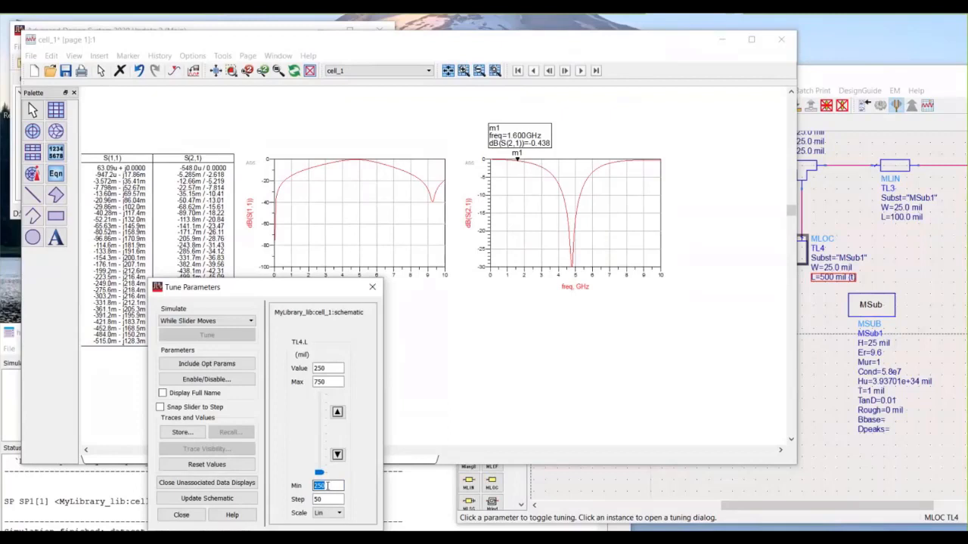
text(10)
click(328, 500)
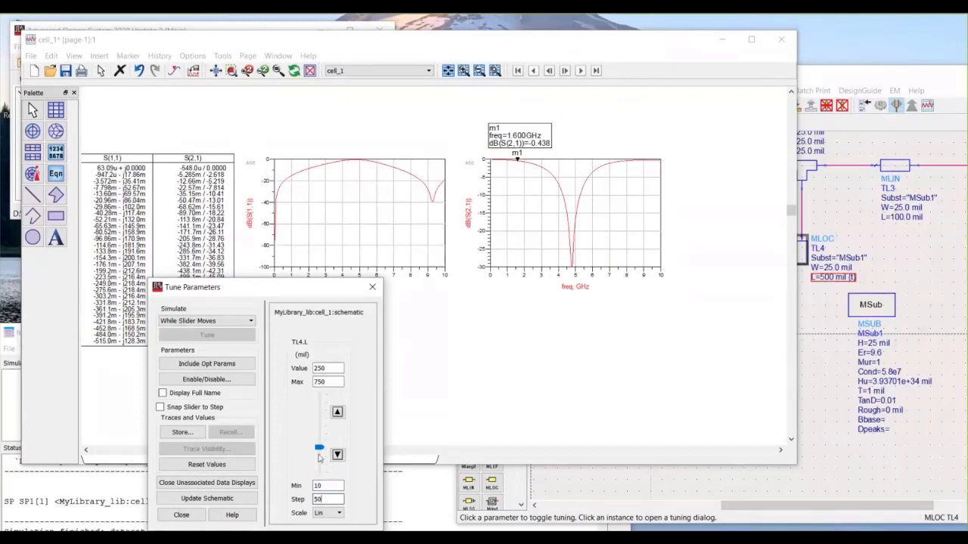
drag(320, 449, 322, 480)
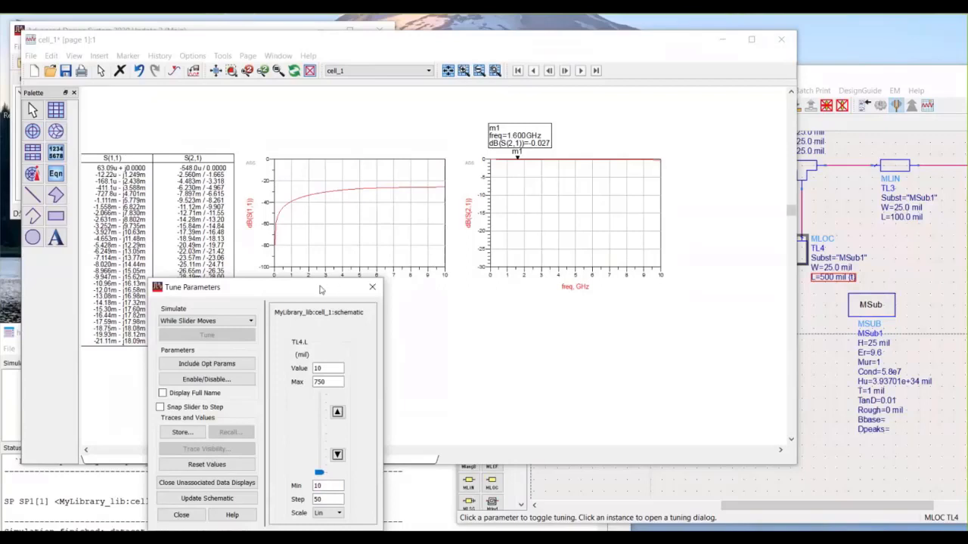
Step: Update the schematic with the tuned stub length and exit tune mode
drag(321, 289, 287, 221)
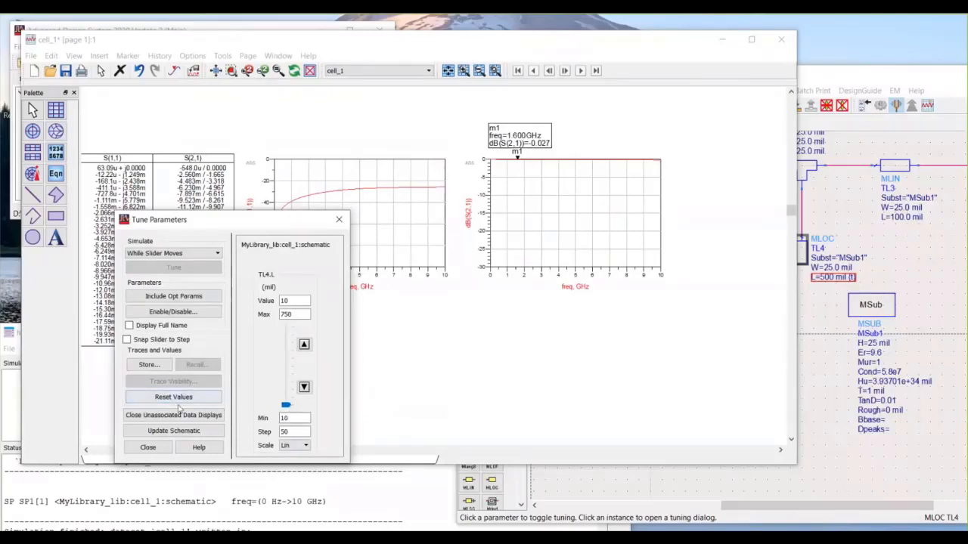
click(151, 436)
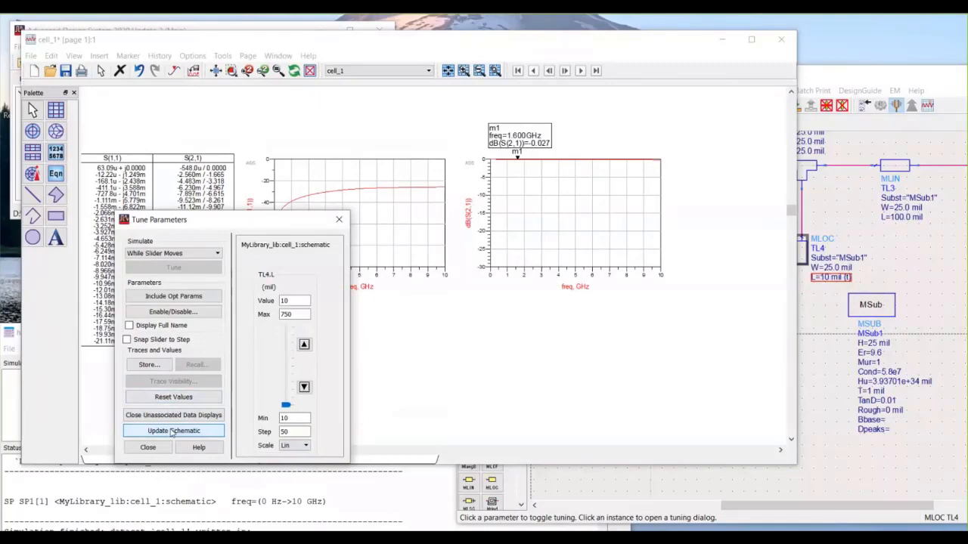
click(148, 447)
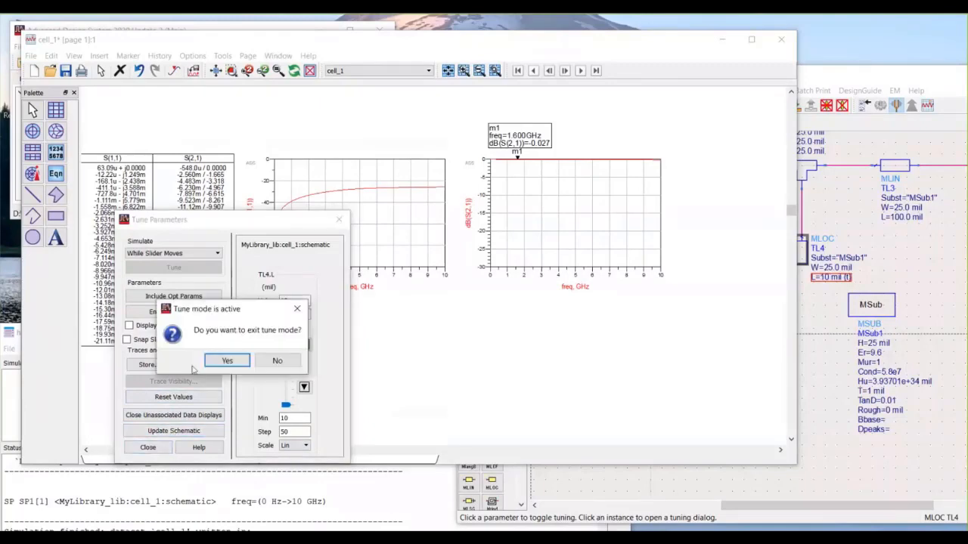
click(224, 362)
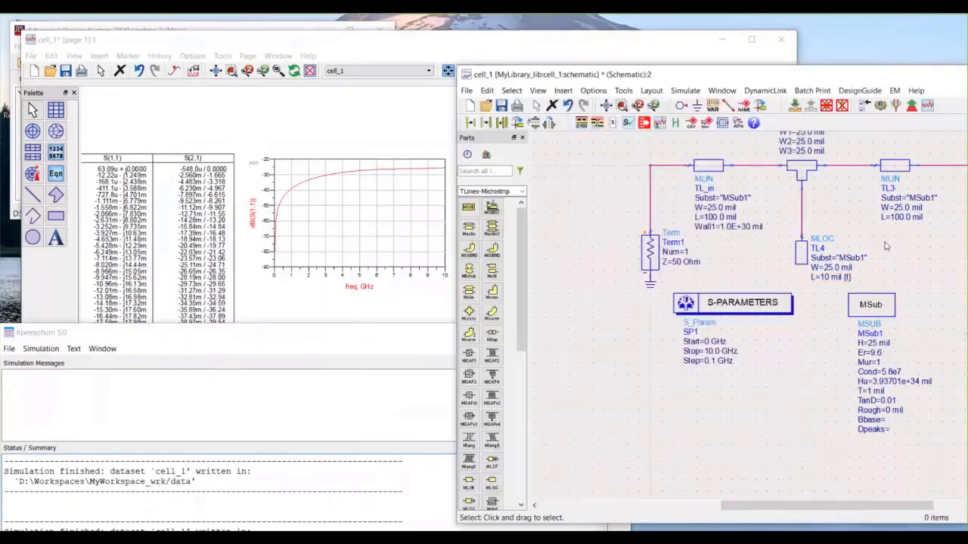
Step: Examine the tuning range and step stored in the length parameter of open stub TL4 in the schematic
click(881, 243)
drag(803, 78, 383, 52)
scroll(403, 262, up, 3)
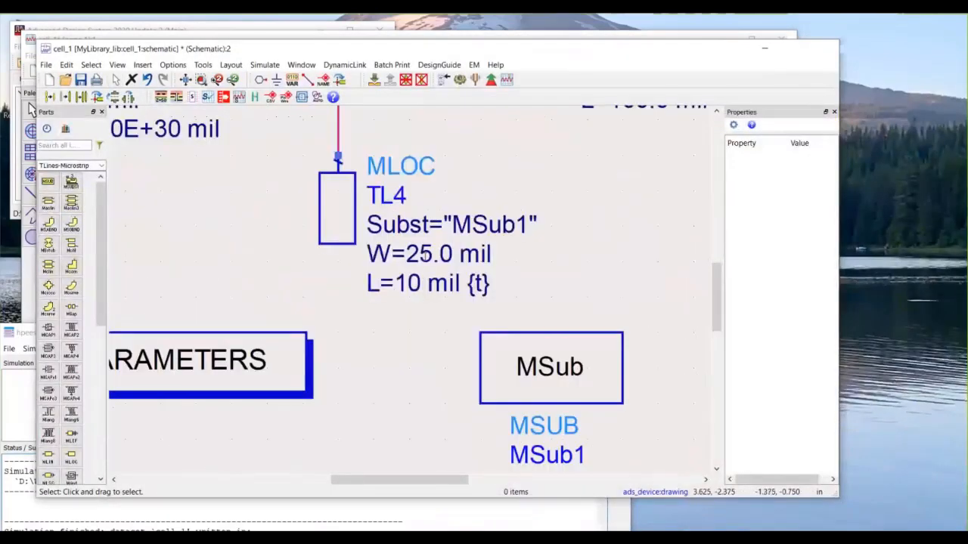
double_click(480, 284)
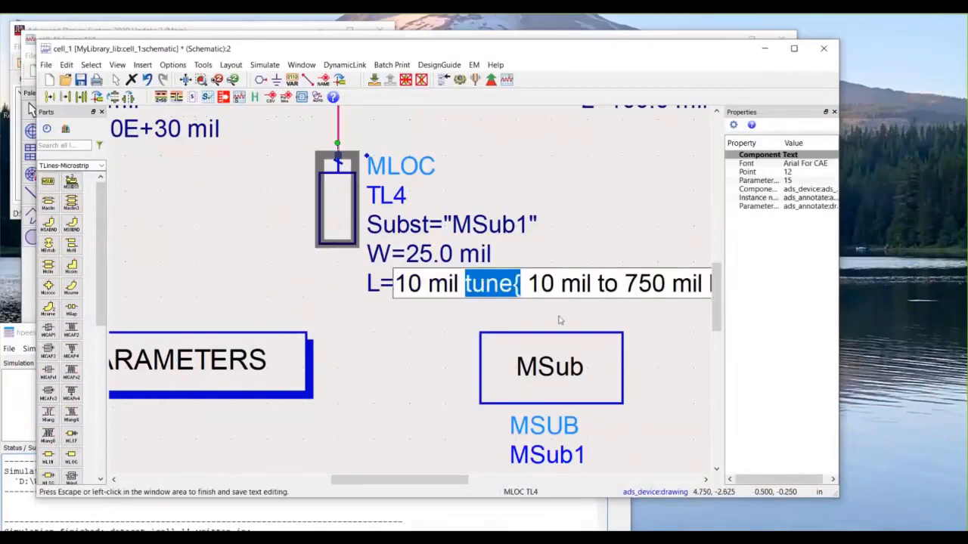
drag(376, 352, 178, 345)
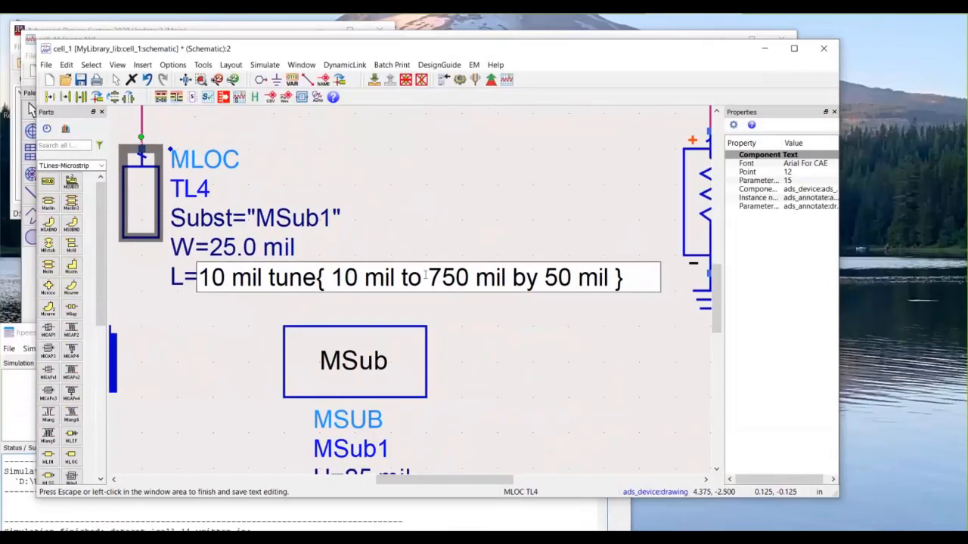
click(203, 357)
scroll(225, 290, down, 6)
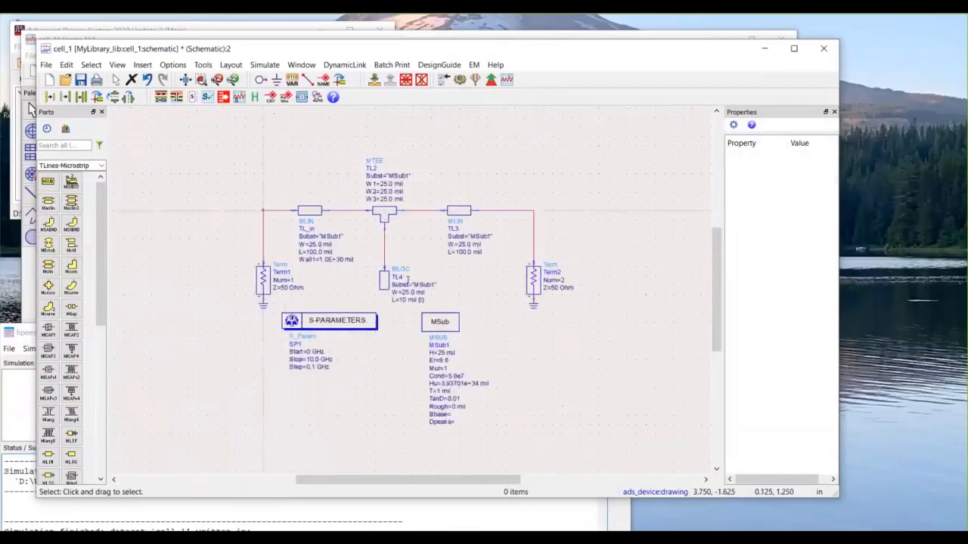
scroll(409, 279, up, 1)
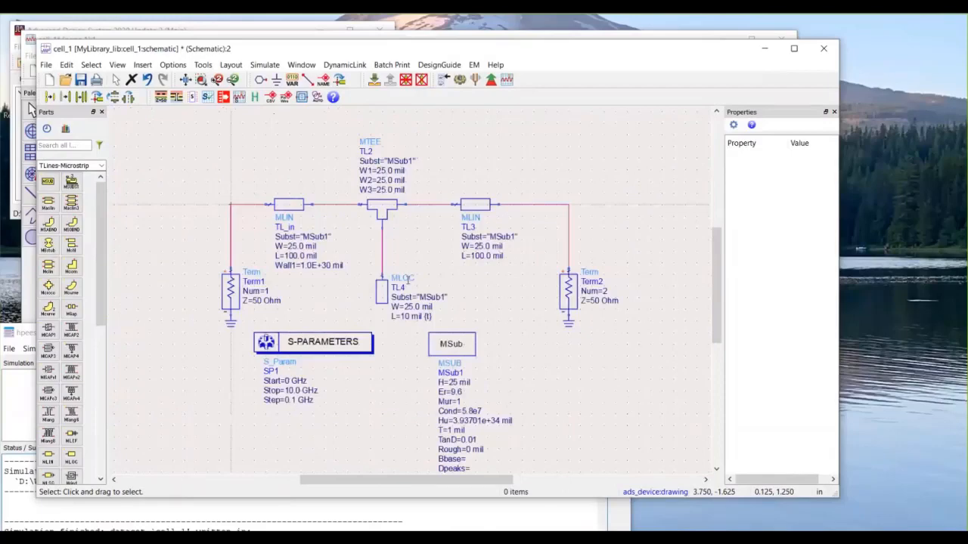
drag(595, 150, 608, 131)
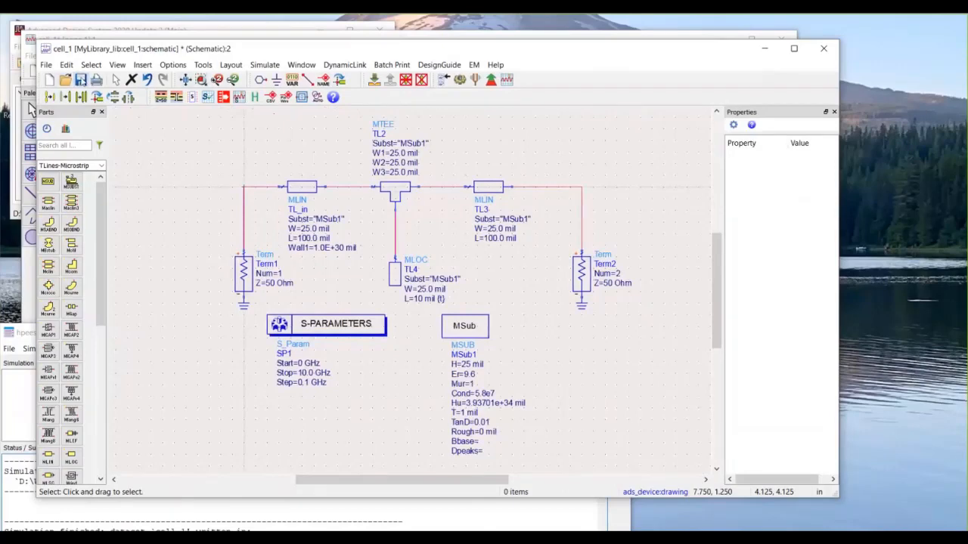
Step: Save the cell_1 schematic and close the open design windows, saving the changes to the cell_1 data display
click(81, 79)
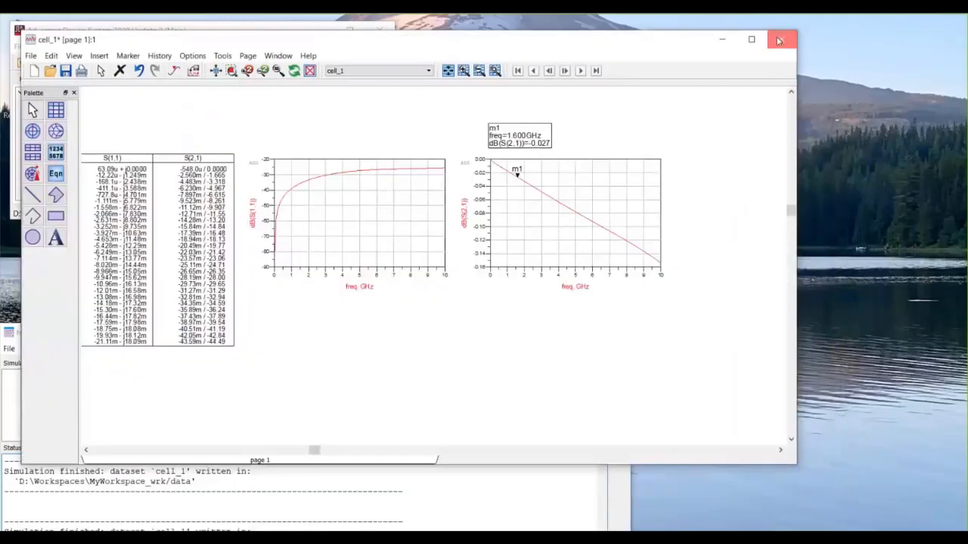
click(781, 40)
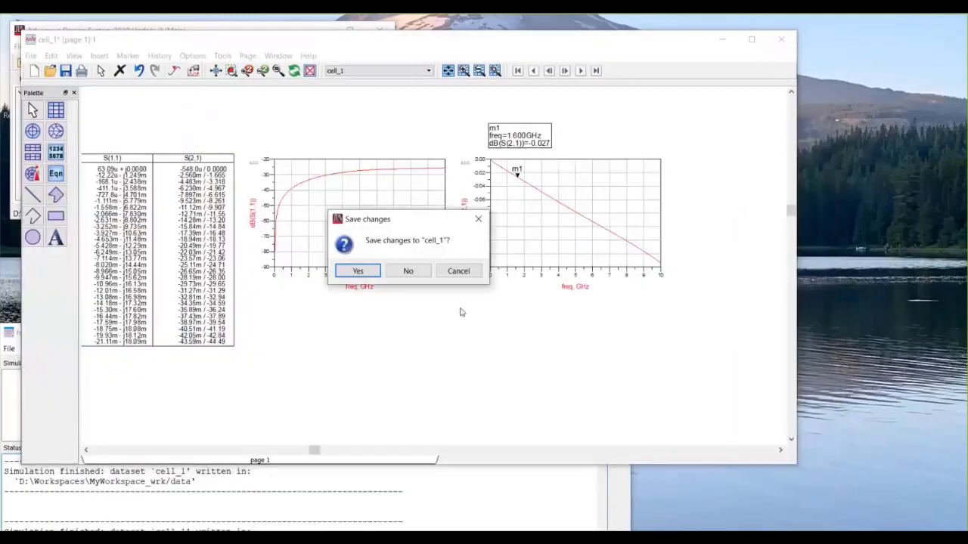
click(357, 270)
click(613, 331)
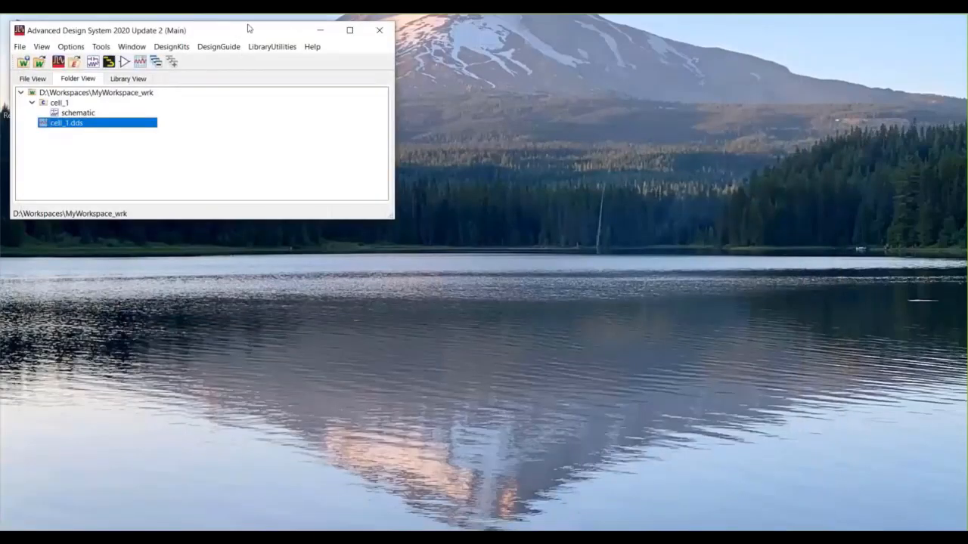
Step: Reopen cell_1's schematic from the workspace for a brief check, close it, and open the cell_1.dds data display
double_click(86, 107)
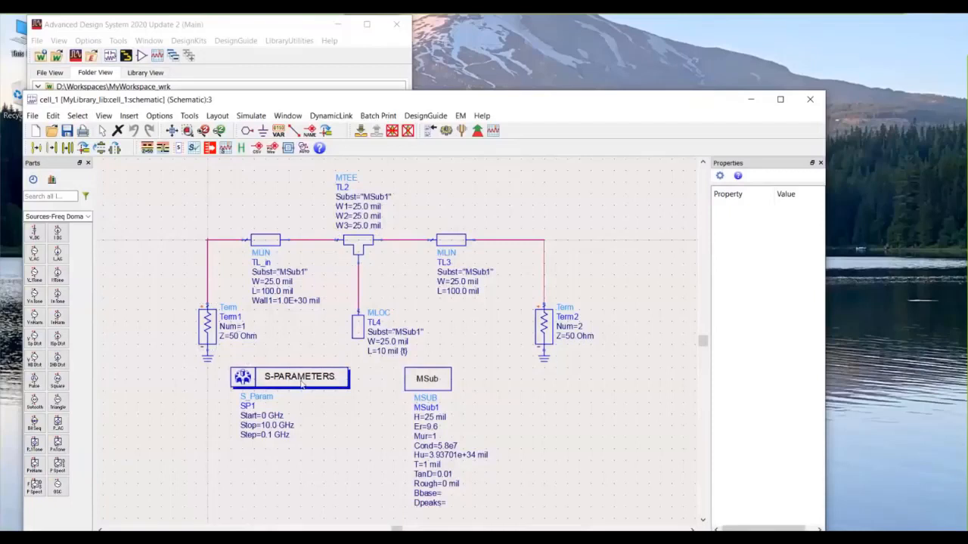
click(812, 99)
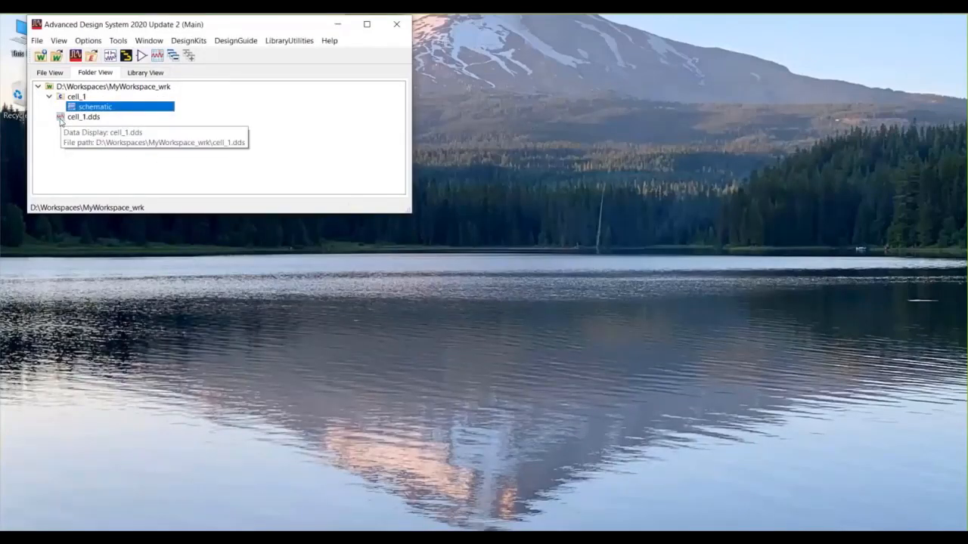
double_click(62, 117)
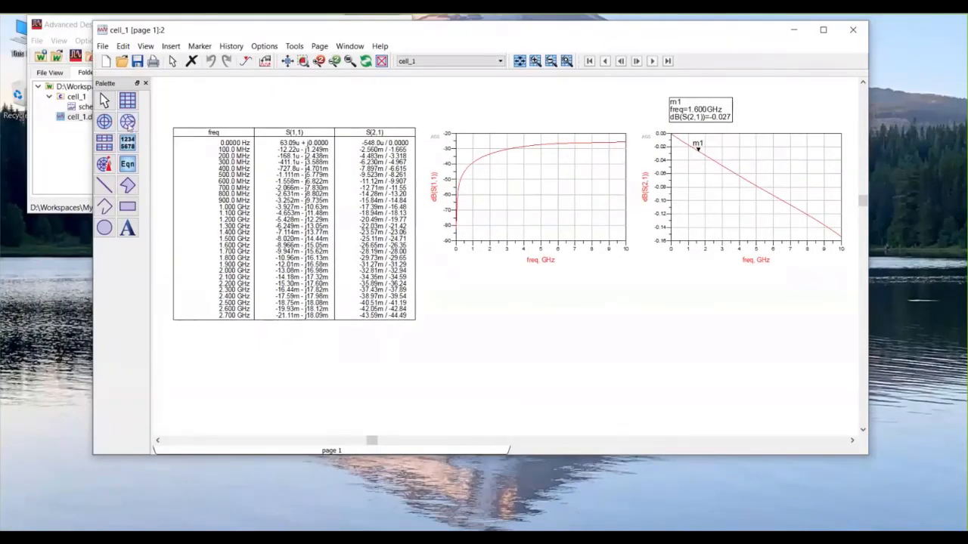
Step: Add a Smith chart of S(1,1) below the dB(S(1,1)) plot and inspect its trace near the chart's centre
click(127, 121)
click(456, 290)
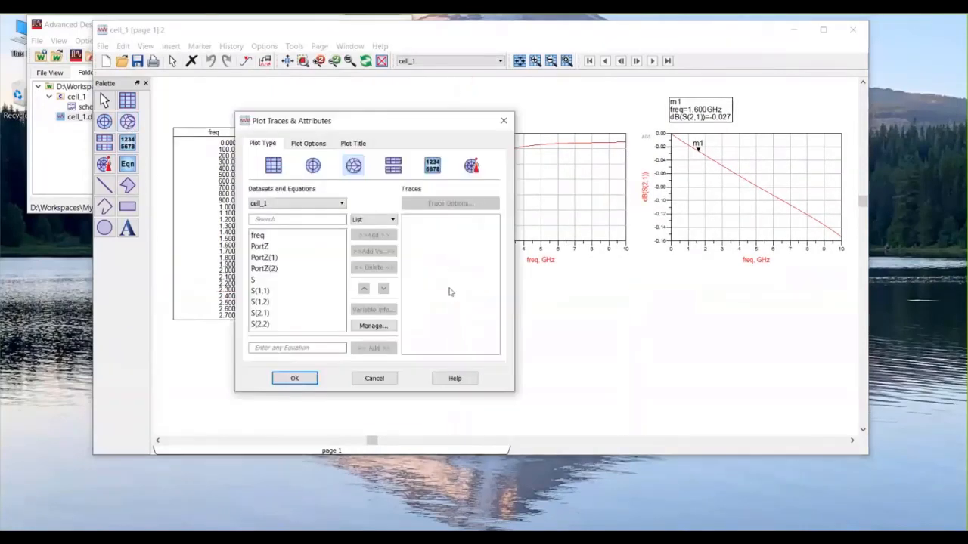
click(276, 291)
click(375, 235)
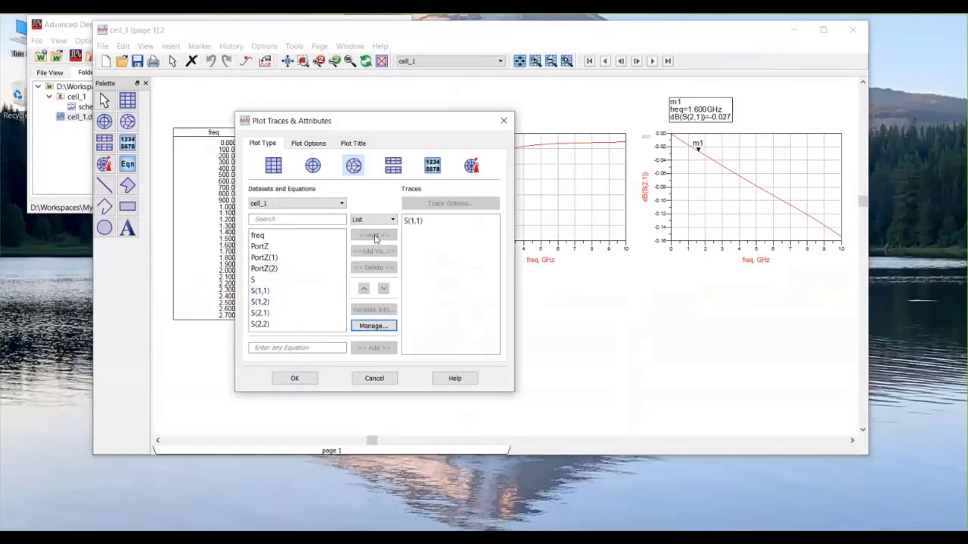
click(294, 378)
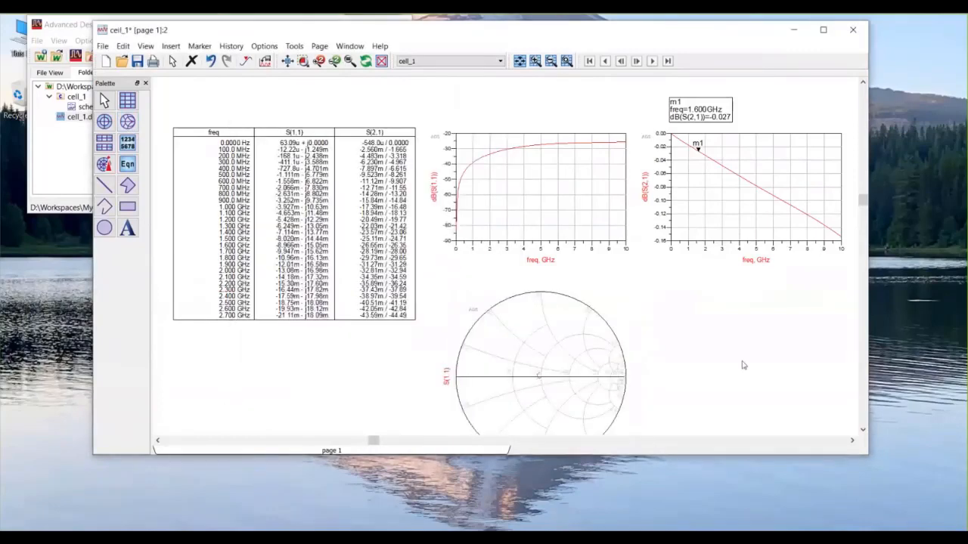
drag(699, 359, 660, 270)
scroll(502, 284, up, 7)
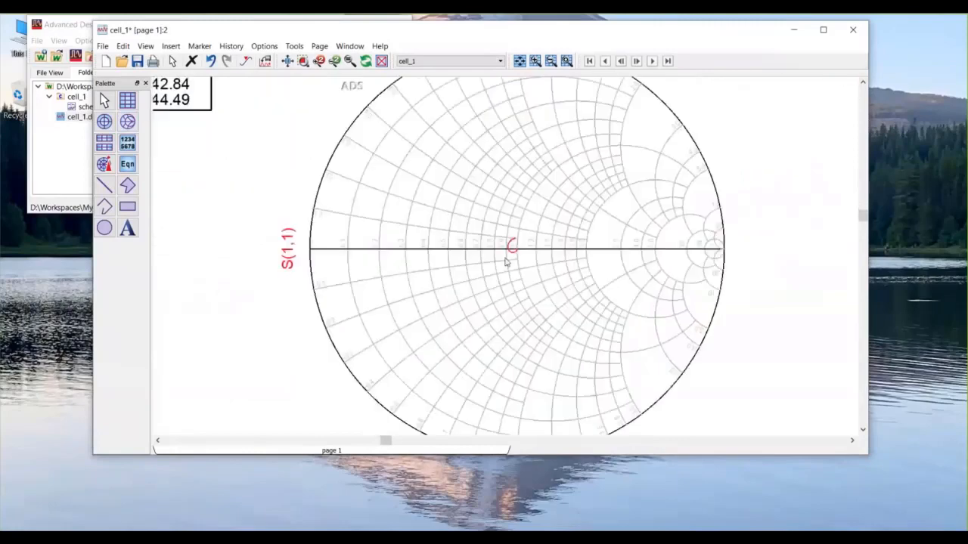
scroll(523, 240, down, 8)
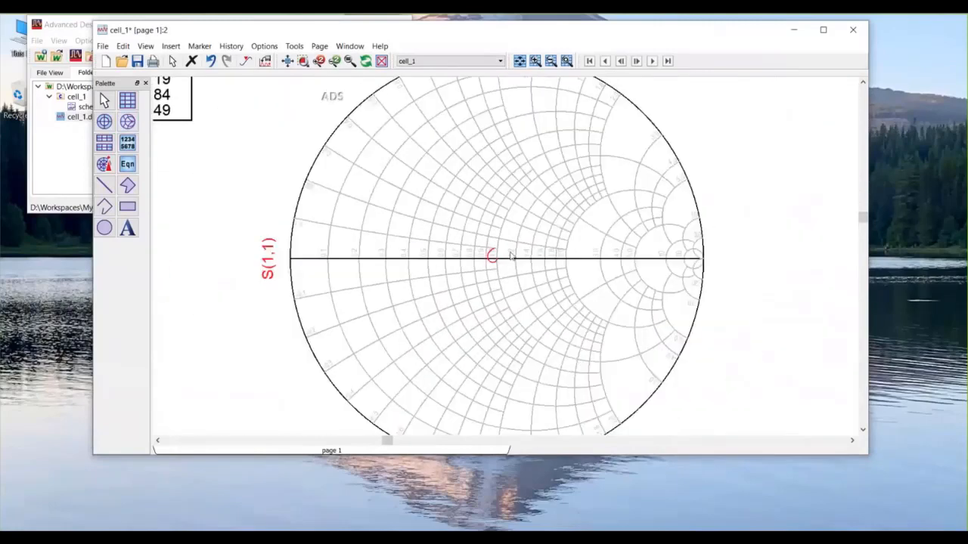
scroll(556, 255, down, 2)
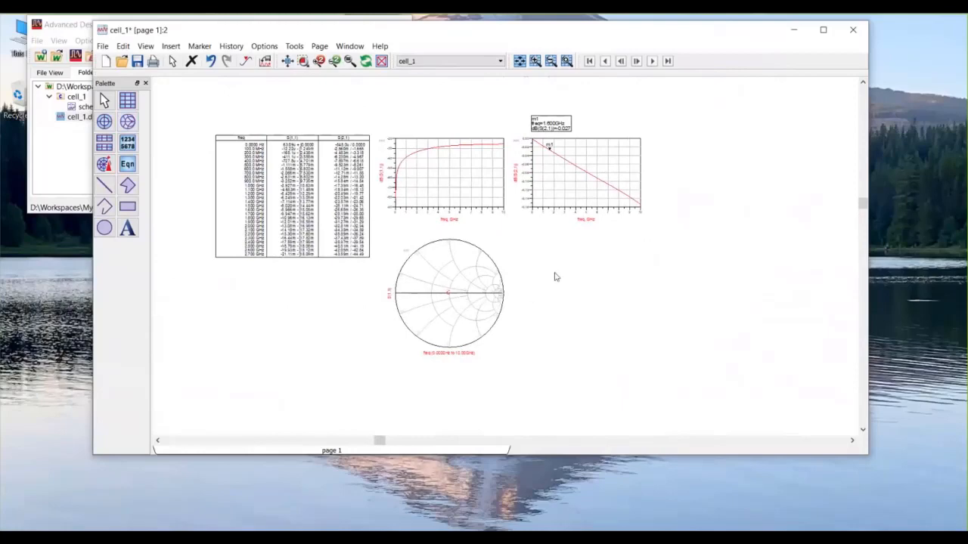
Step: Insert the equation fake_s21=db(S(2,1))+10 in the empty area below the dB(S(2,1)) plot
drag(600, 30, 577, 43)
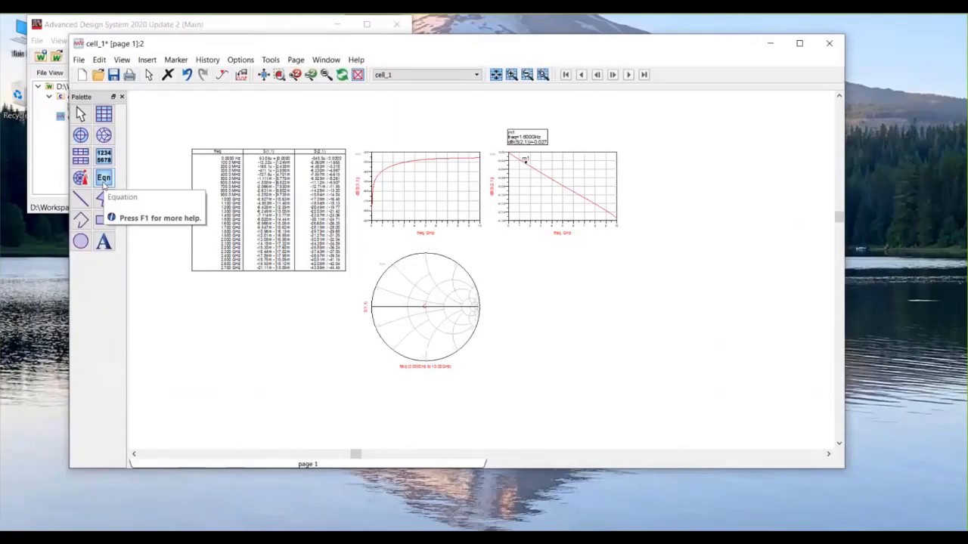
click(103, 179)
click(527, 278)
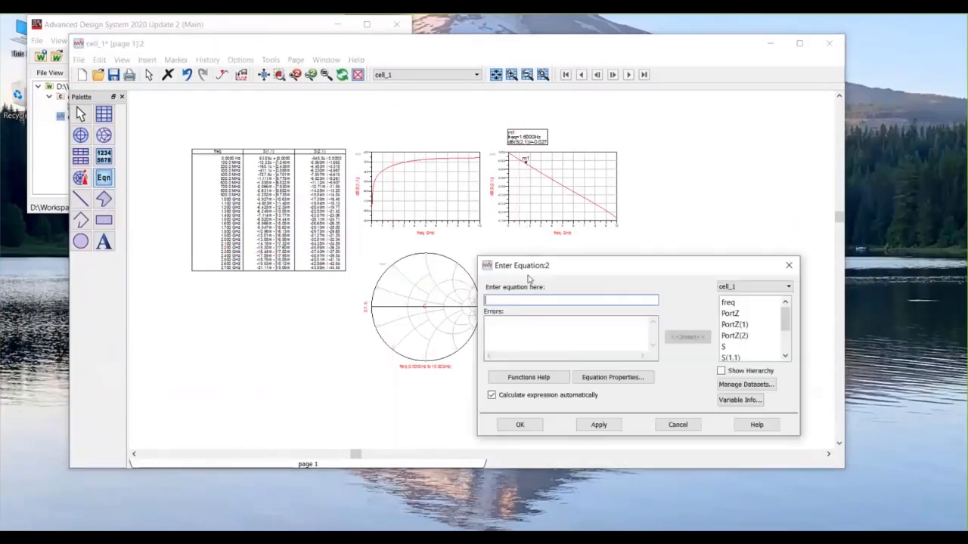
drag(588, 263, 328, 153)
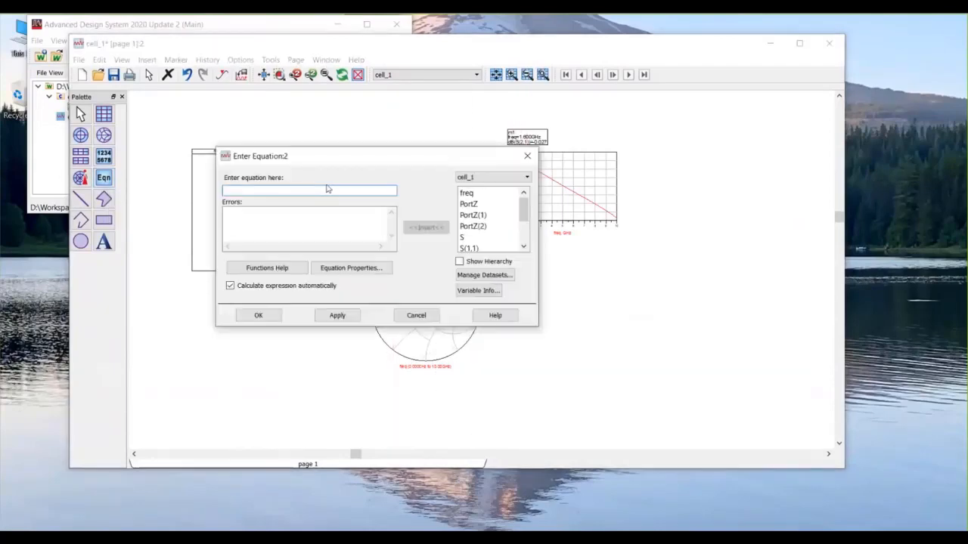
click(326, 193)
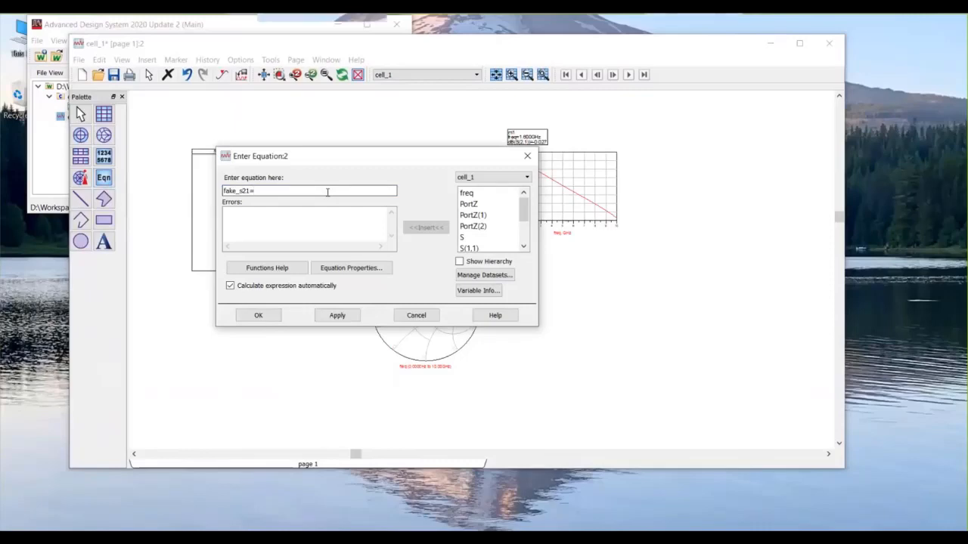
text(db()
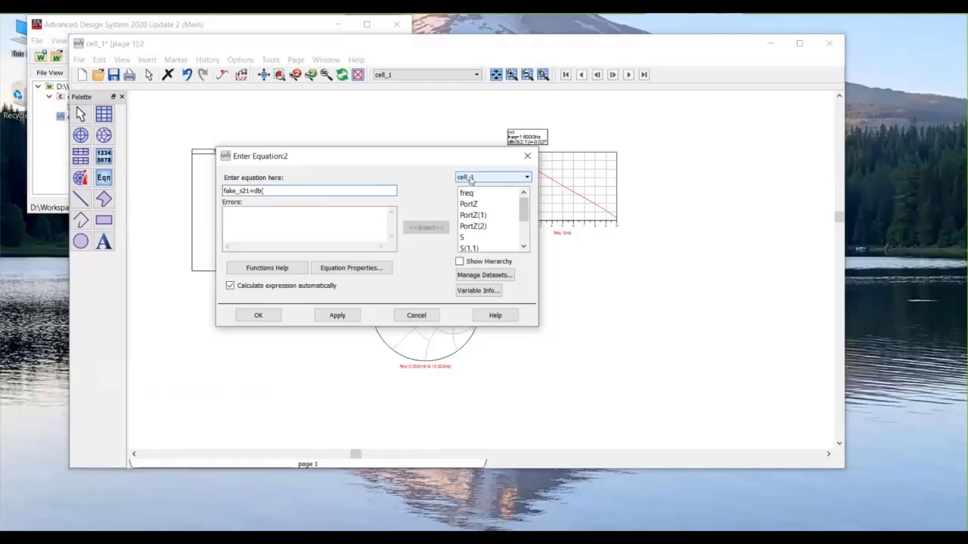
drag(524, 209, 524, 231)
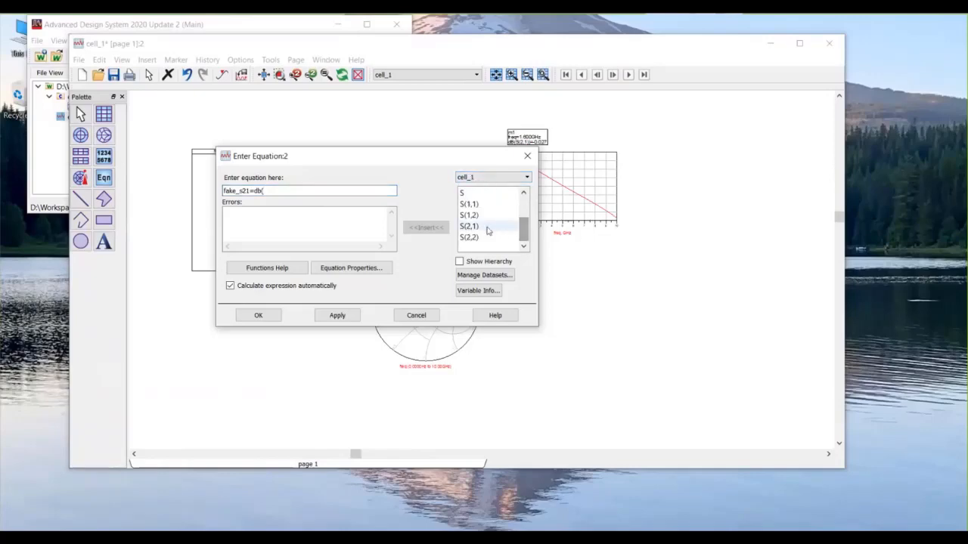
click(488, 229)
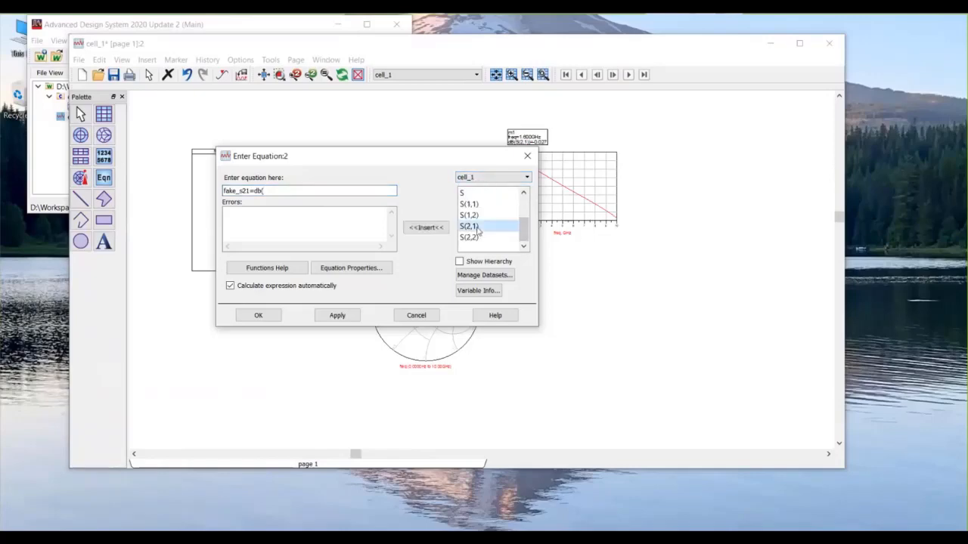
click(424, 228)
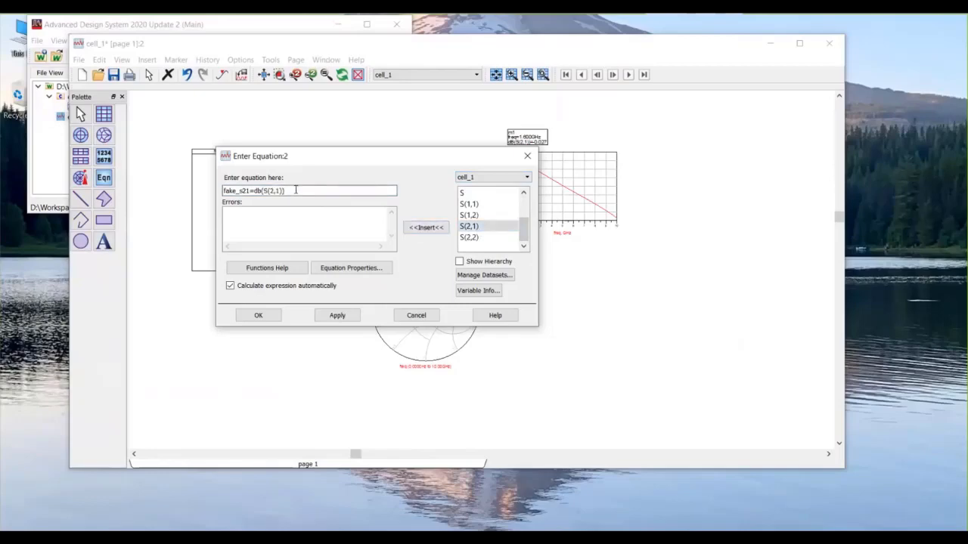
click(261, 314)
scroll(545, 296, up, 2)
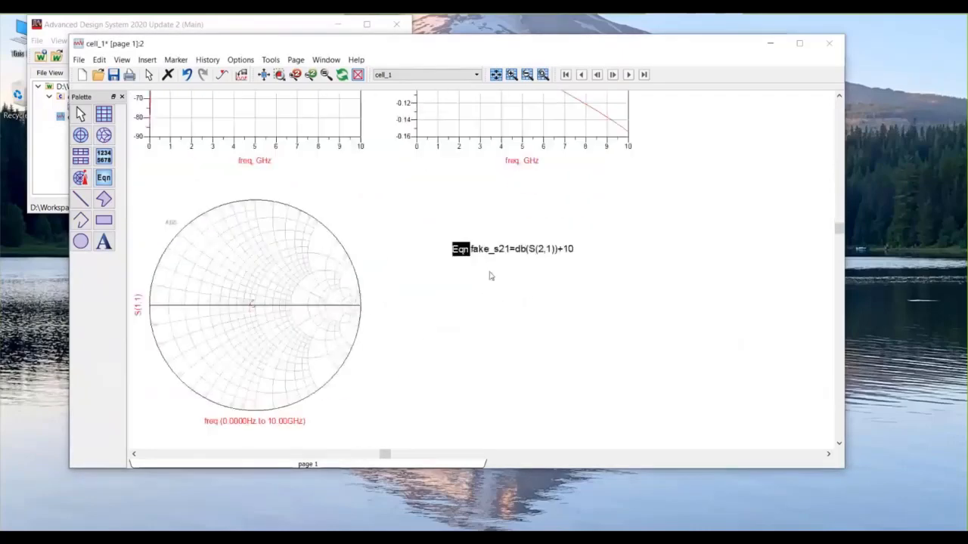
Step: Add the fake_s21 equation as a second trace on the dB(S(2,1)) plot
scroll(489, 277, down, 3)
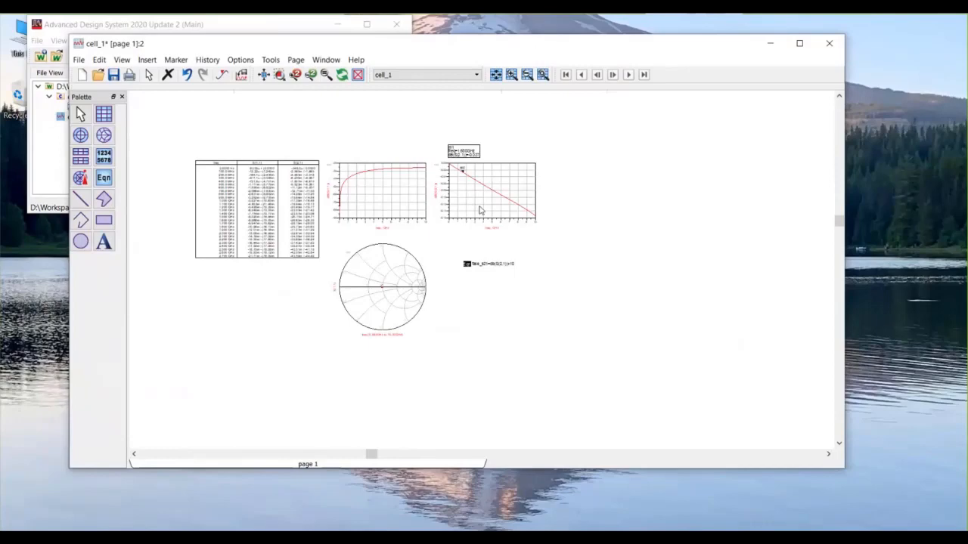
double_click(480, 210)
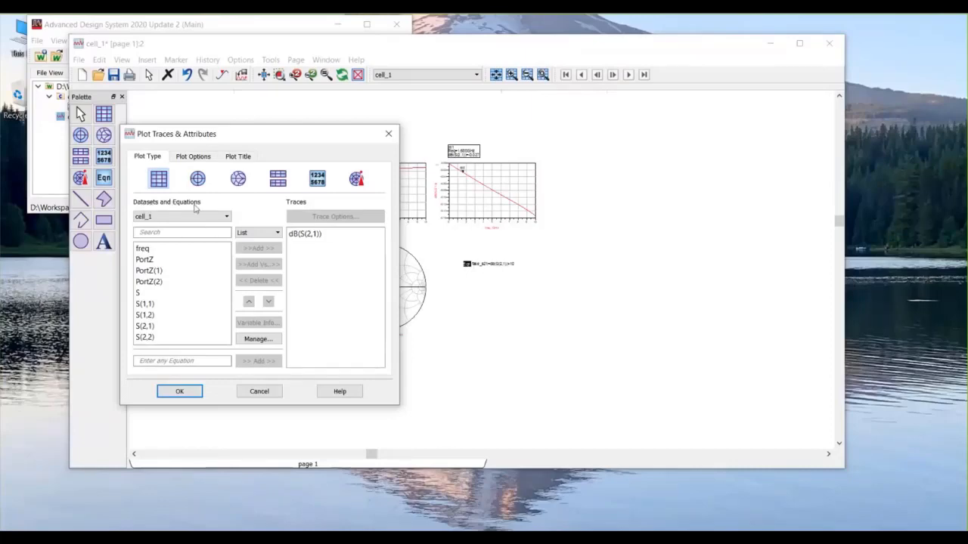
click(226, 217)
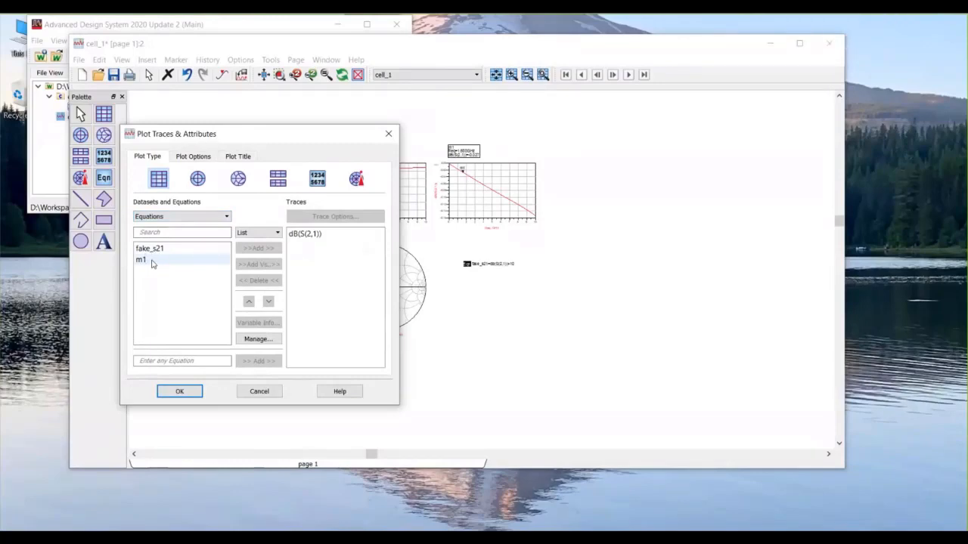
click(168, 253)
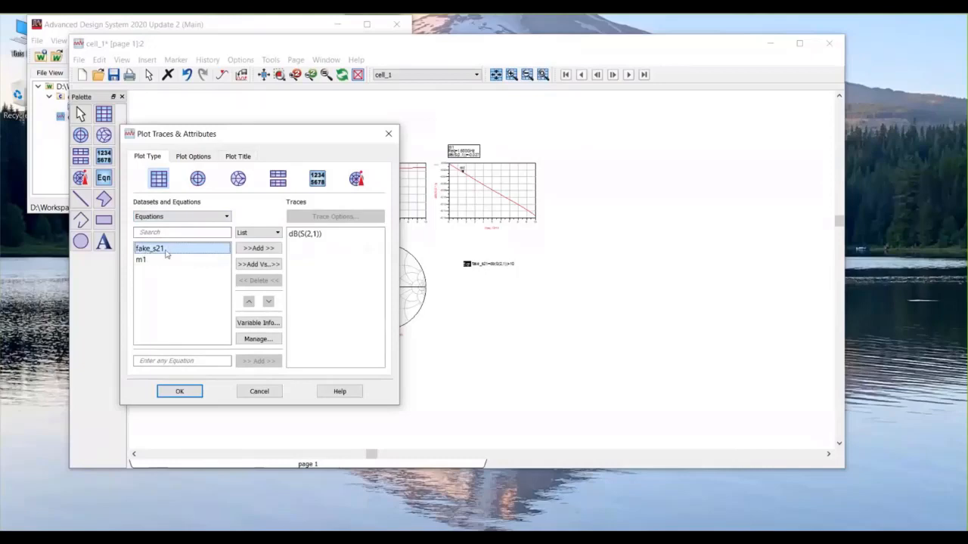
click(259, 249)
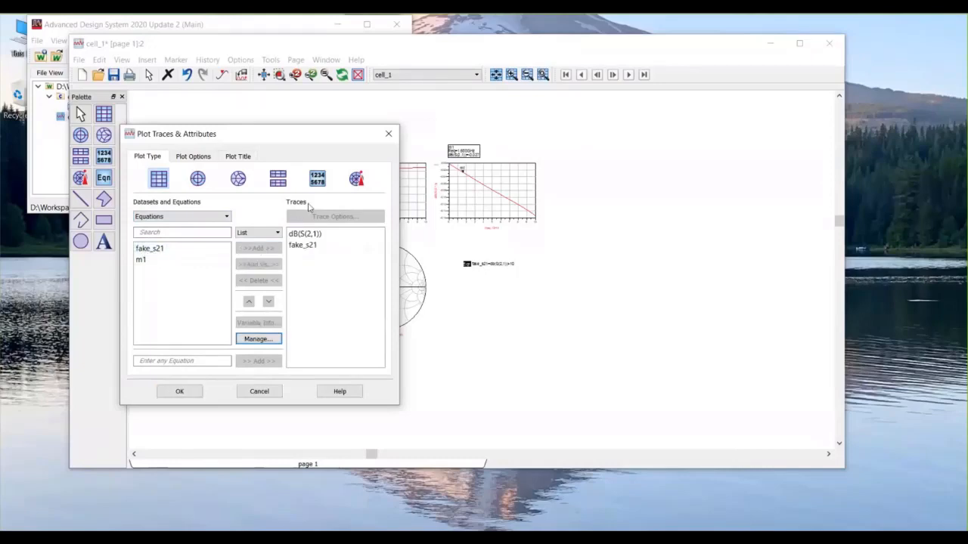
click(180, 391)
scroll(488, 192, up, 4)
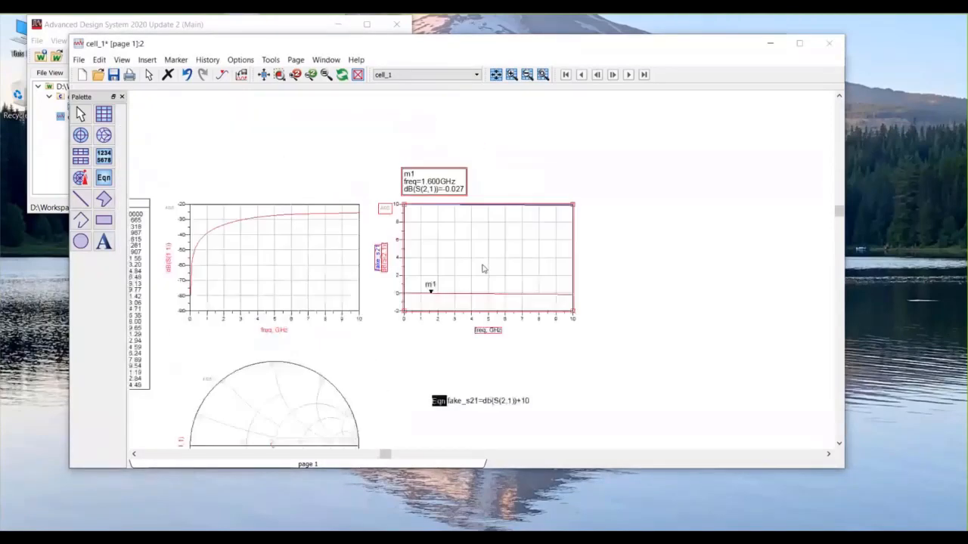
Step: Move the m1 readout higher above its plot and insert a marker on the fake_s21 trace at about 1.5 GHz
mouse_move(425, 158)
mouse_down()
mouse_move(498, 151)
mouse_move(428, 144)
mouse_up()
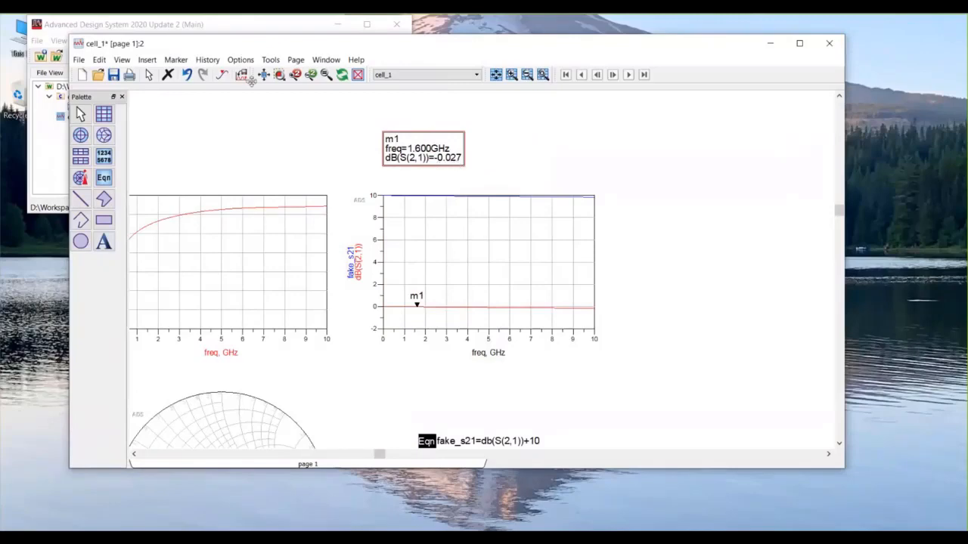
click(222, 74)
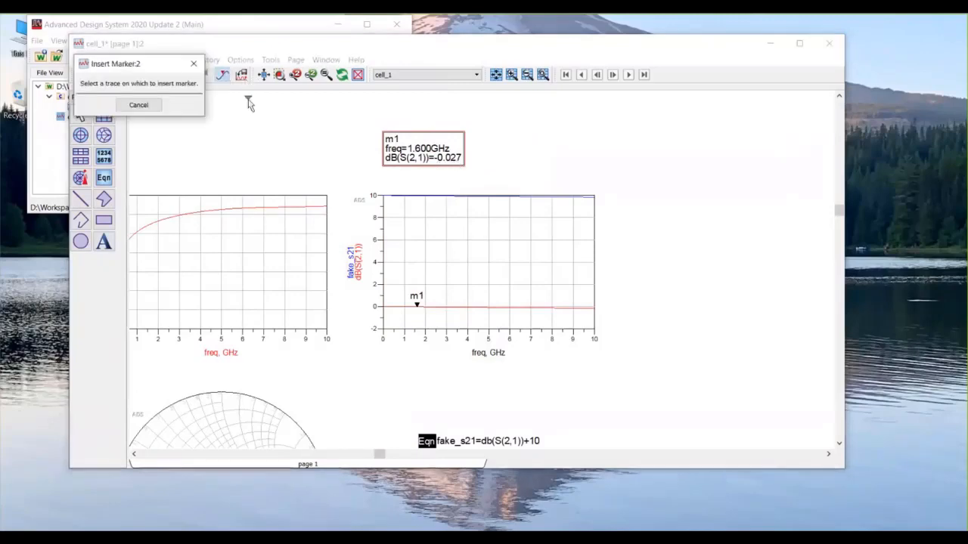
click(415, 196)
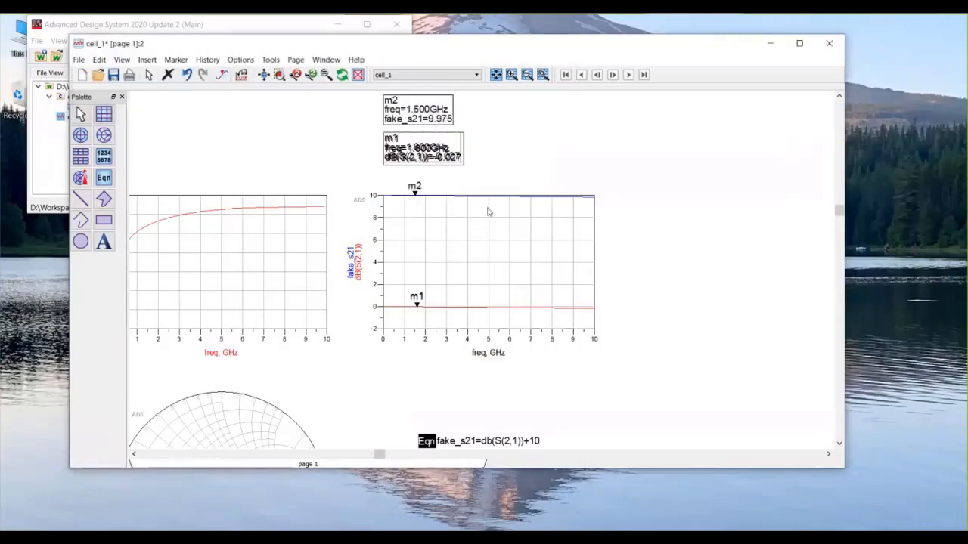
scroll(488, 212, up, 2)
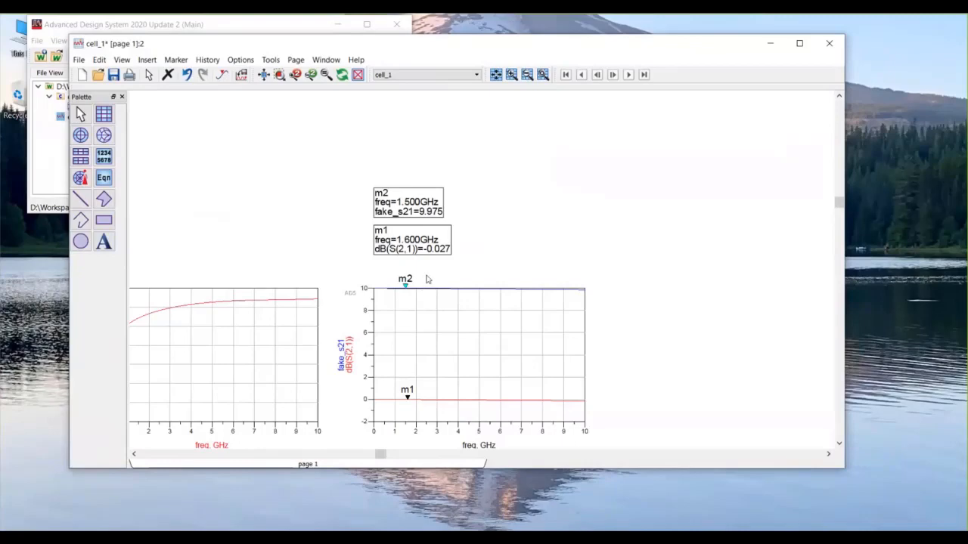
Step: Step the marker on the fake_s21 trace along the frequency axis to 1.600 GHz
key(Left)
key(Right)
key(Right)
key(Right)
key(Left)
key(Left)
key(Left)
key(Right)
Step: Arrange the m1 and m2 readouts side by side just above their plot, and save the cell_1 data display
scroll(527, 259, down, 4)
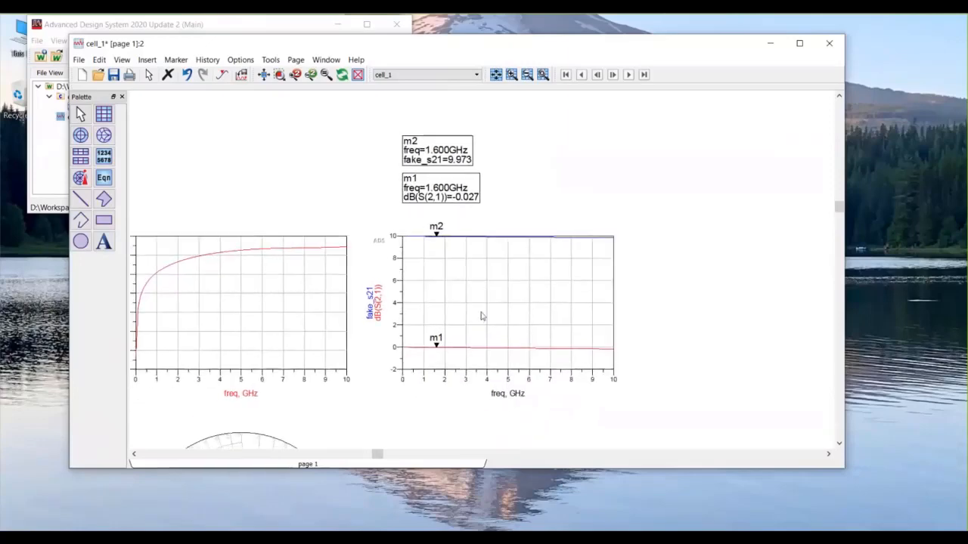
scroll(490, 292, down, 4)
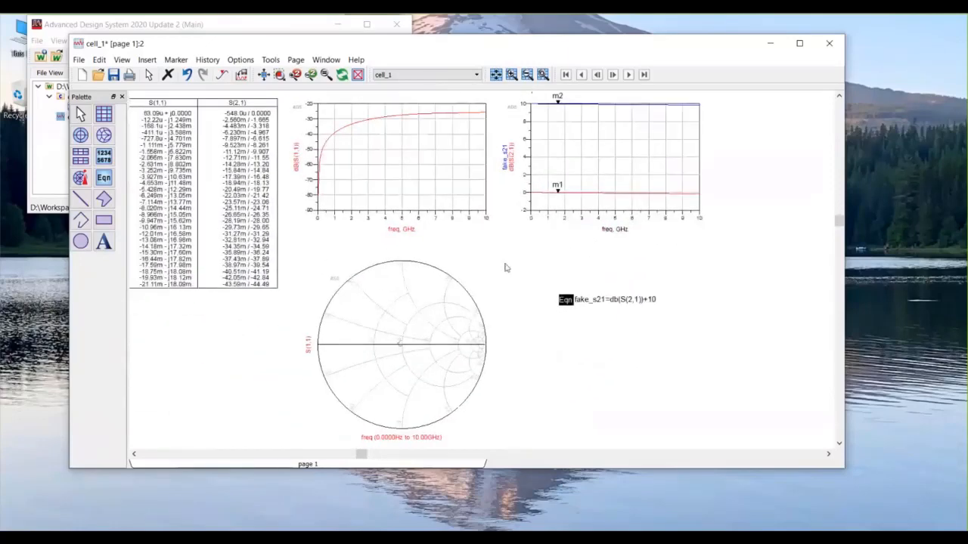
scroll(563, 343, down, 1)
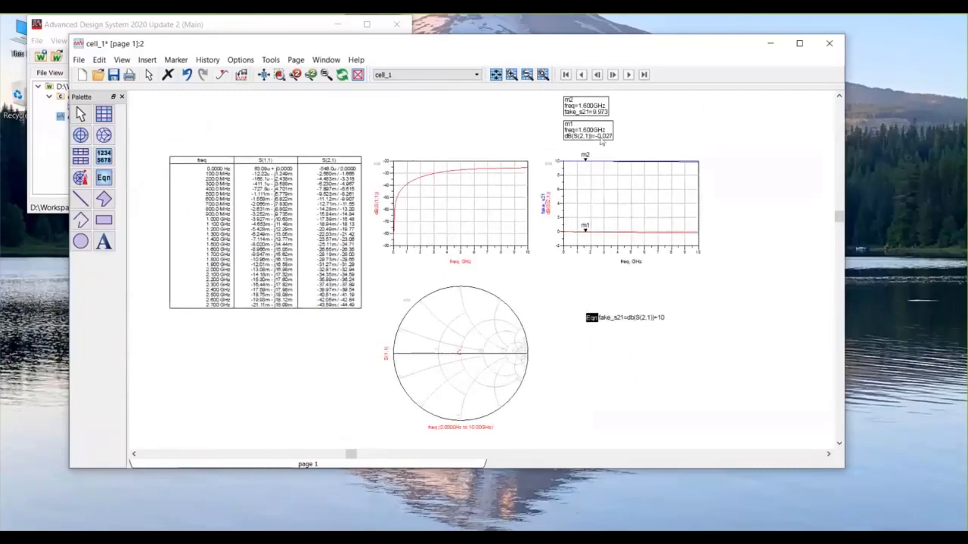
drag(603, 100, 686, 130)
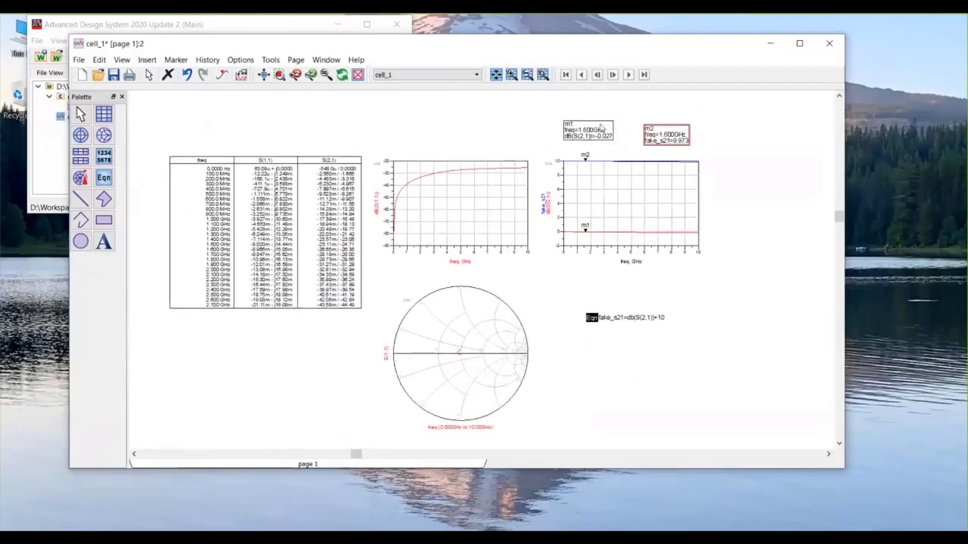
drag(601, 126, 642, 139)
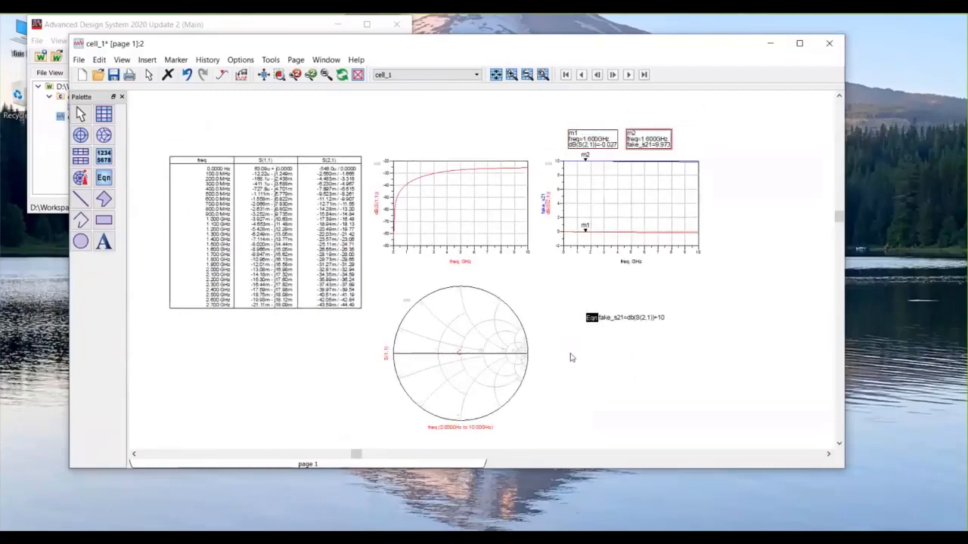
click(562, 375)
key(f)
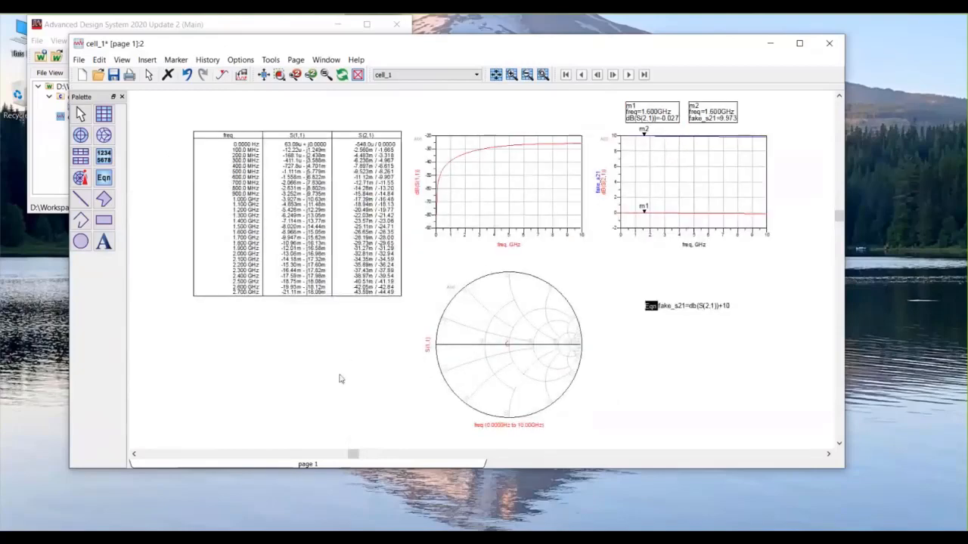
click(113, 76)
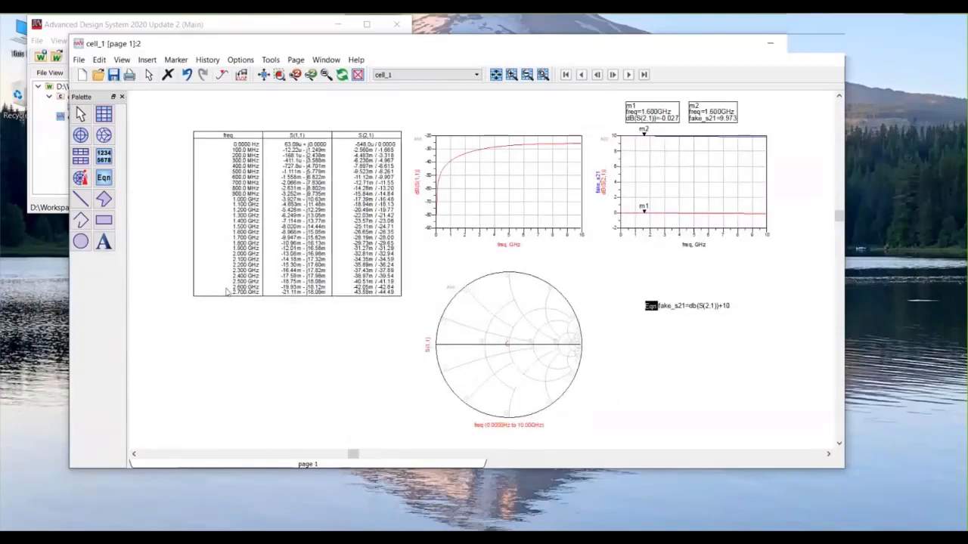
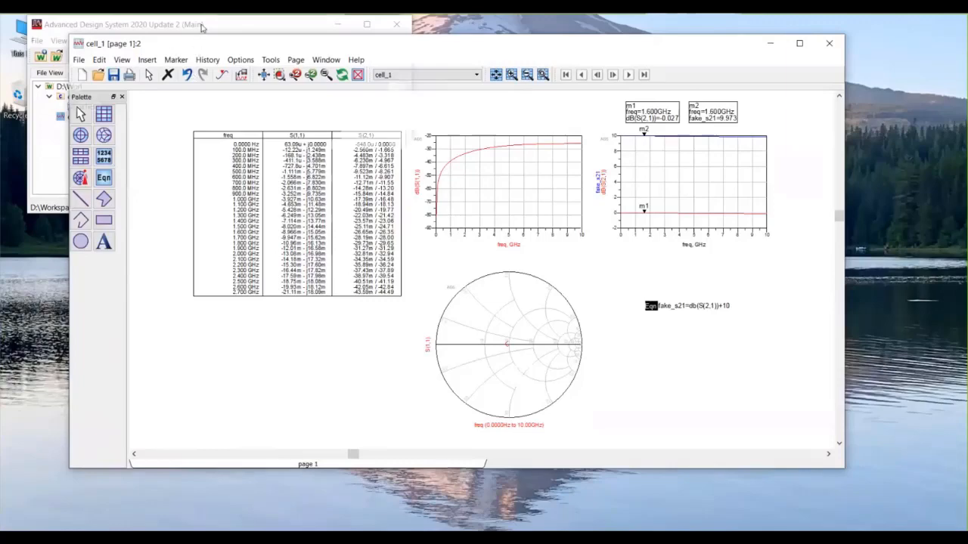
Step: Open the cell_1 schematic from the workspace and select all ads_tlines:MLIN components by component name
click(202, 28)
double_click(84, 107)
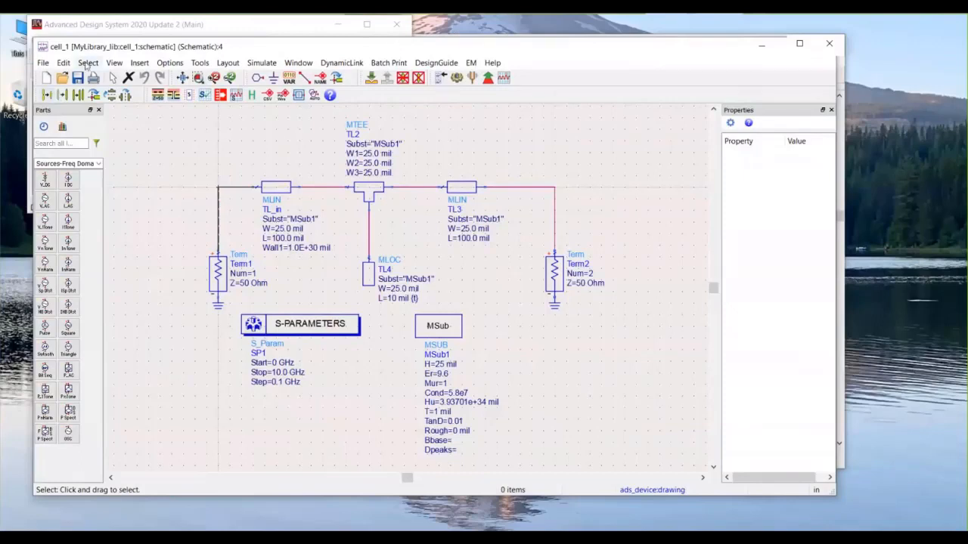
click(89, 67)
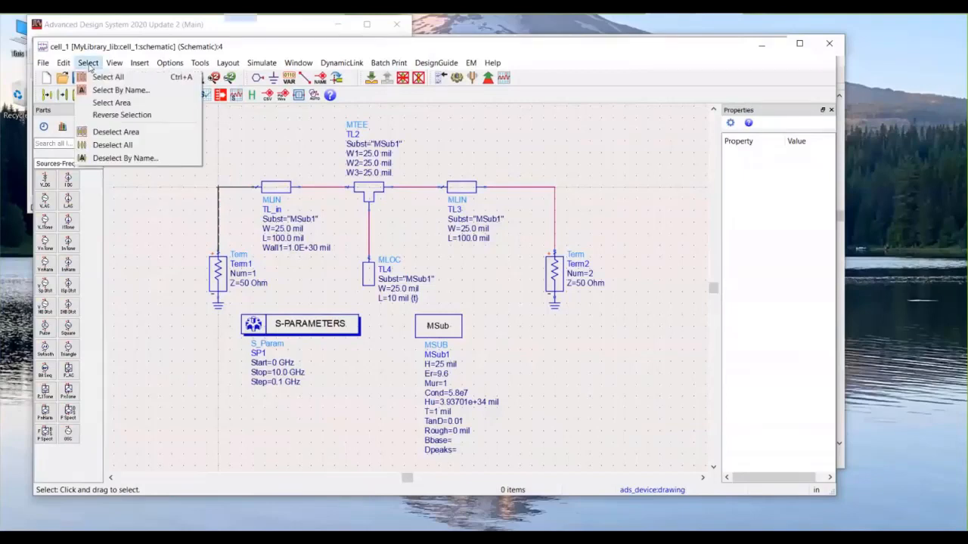
click(117, 91)
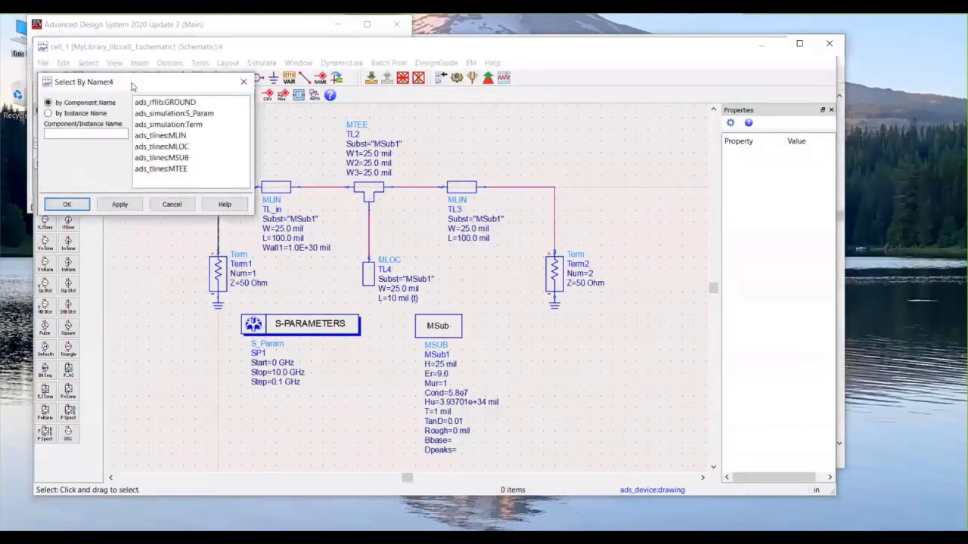
drag(134, 83, 126, 305)
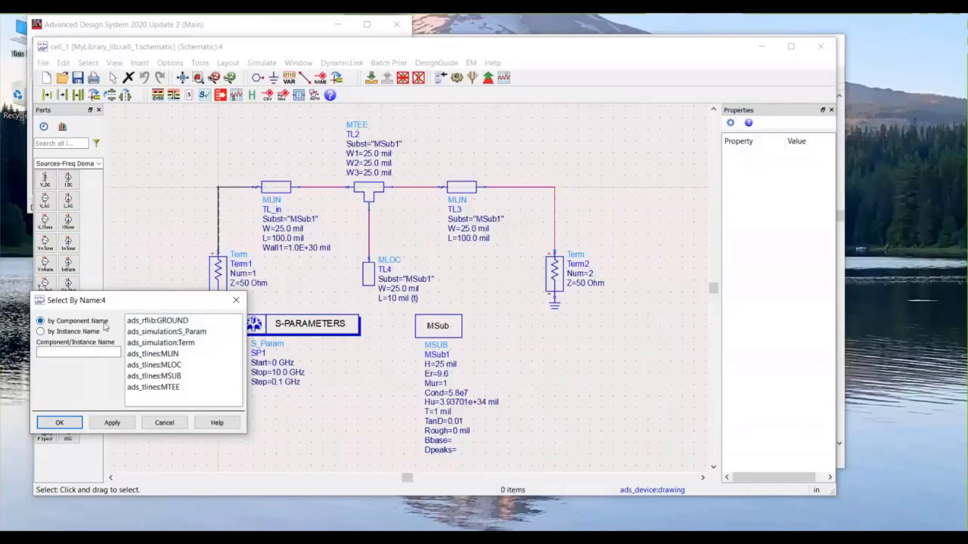
click(181, 354)
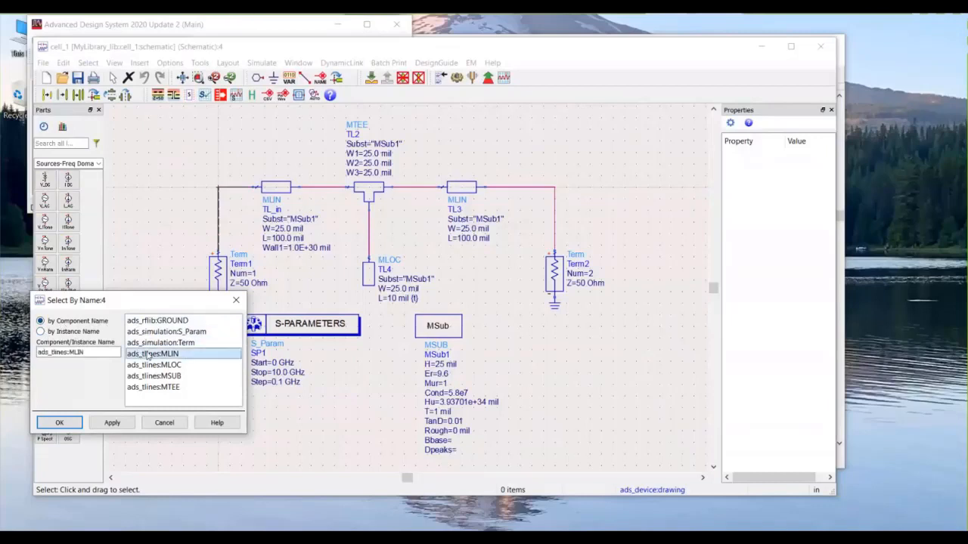
click(106, 426)
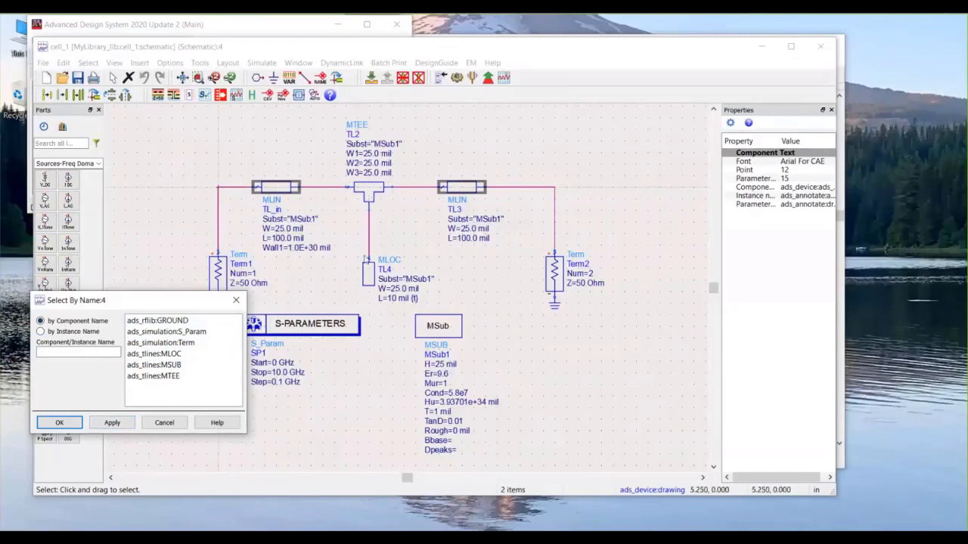
Step: Select the component TL_in by instance name and close the name selection dialog
click(41, 332)
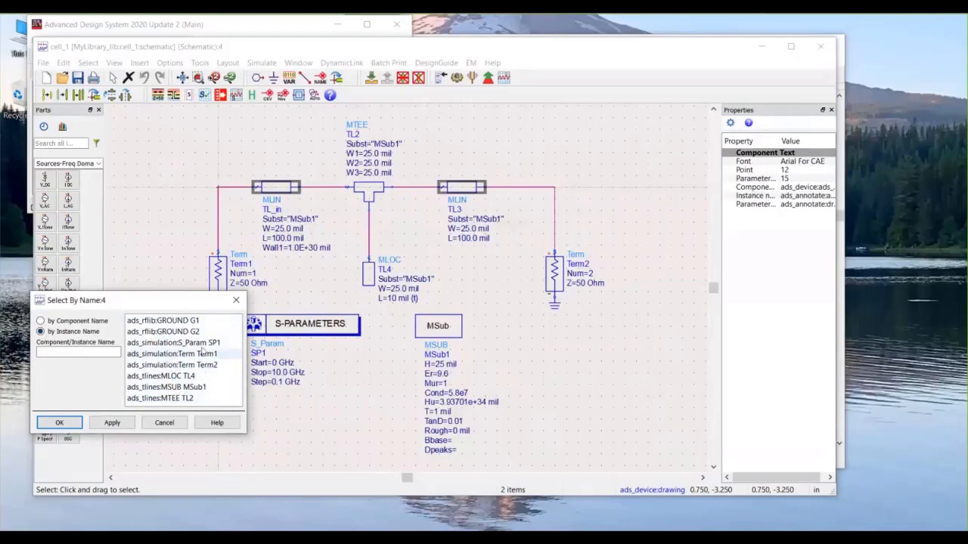
click(65, 354)
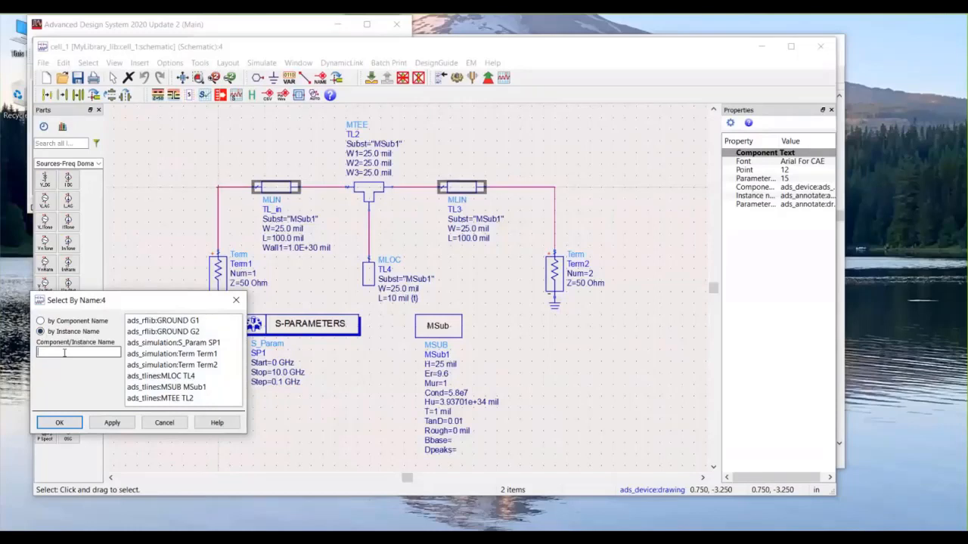
text(TL_in)
click(111, 425)
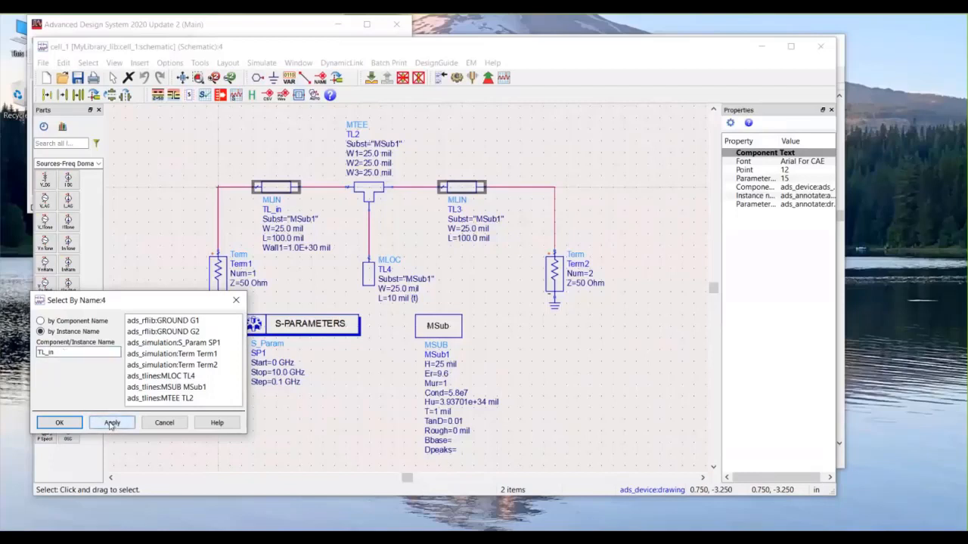
click(58, 352)
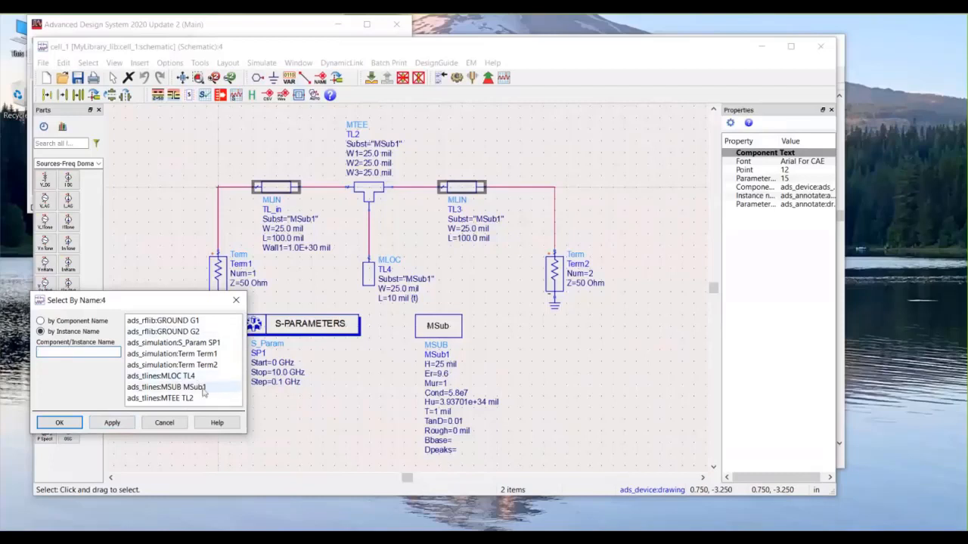
click(164, 423)
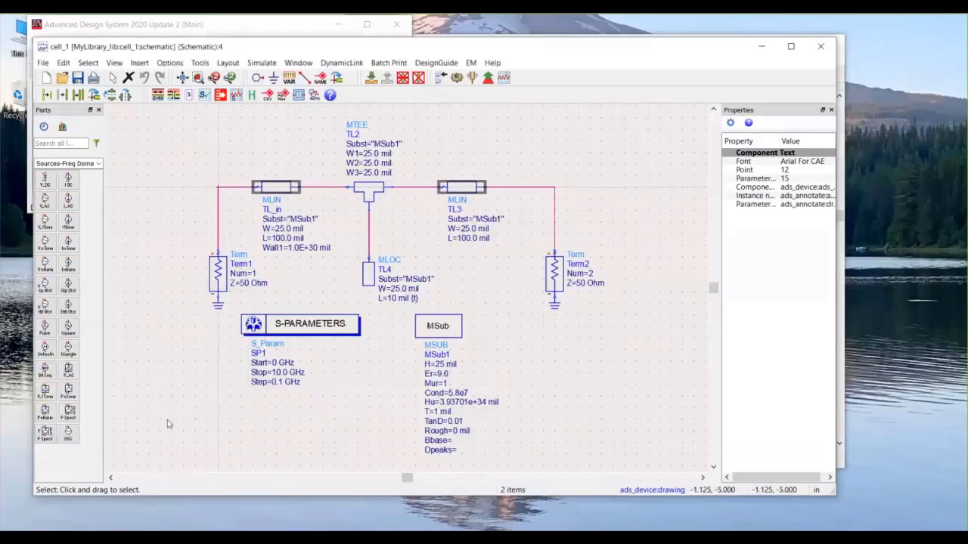
Step: Show the Search pane, search the design for TL_in, and highlight the matching MLIN in the schematic
right_click(577, 95)
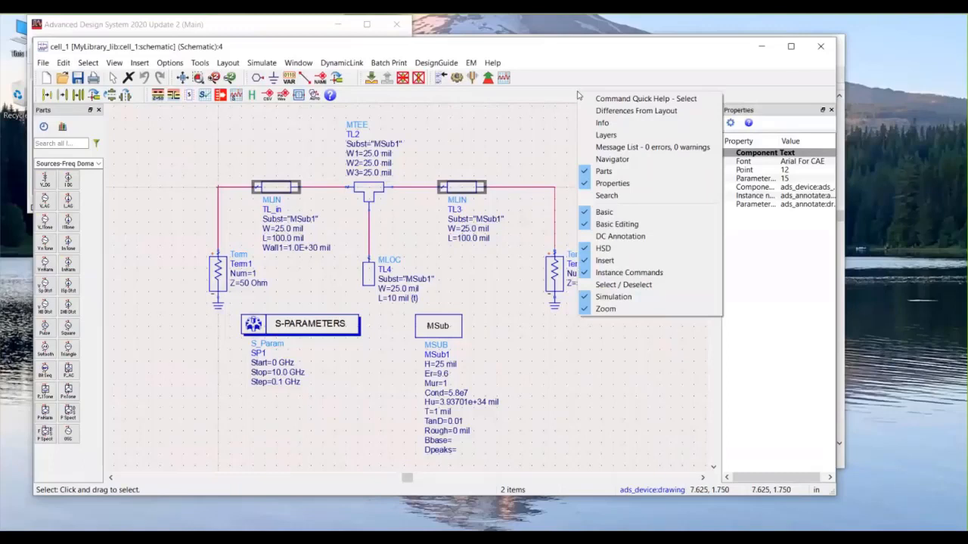
click(610, 197)
click(743, 138)
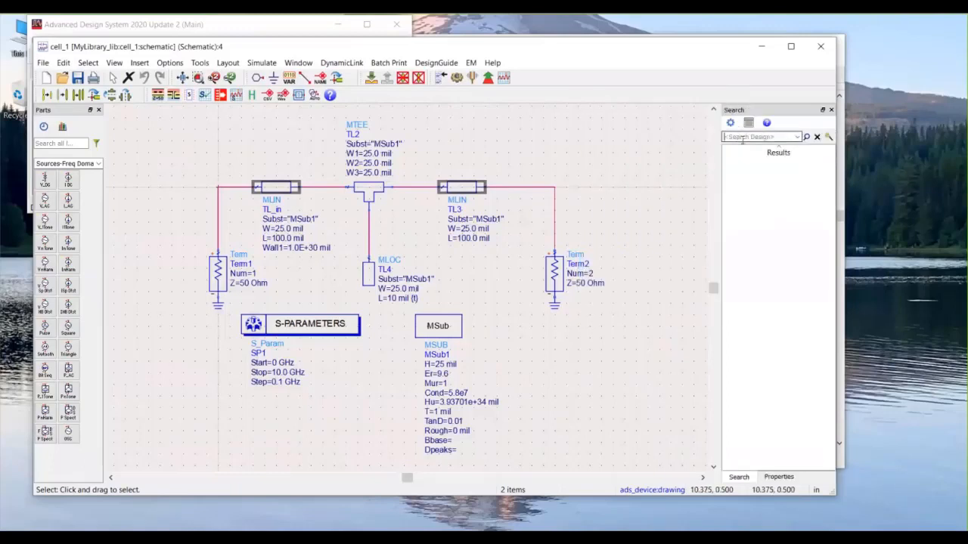
text(TL_in)
click(806, 136)
click(771, 167)
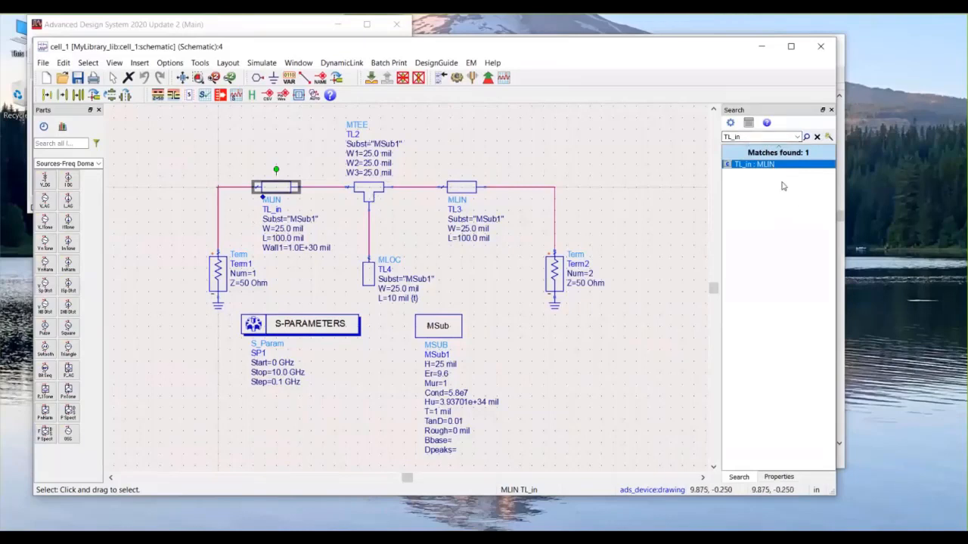
Step: Search the design for 25.0 and highlight the matches TL_in, TL2, TL3 and TL4 one after another
click(744, 136)
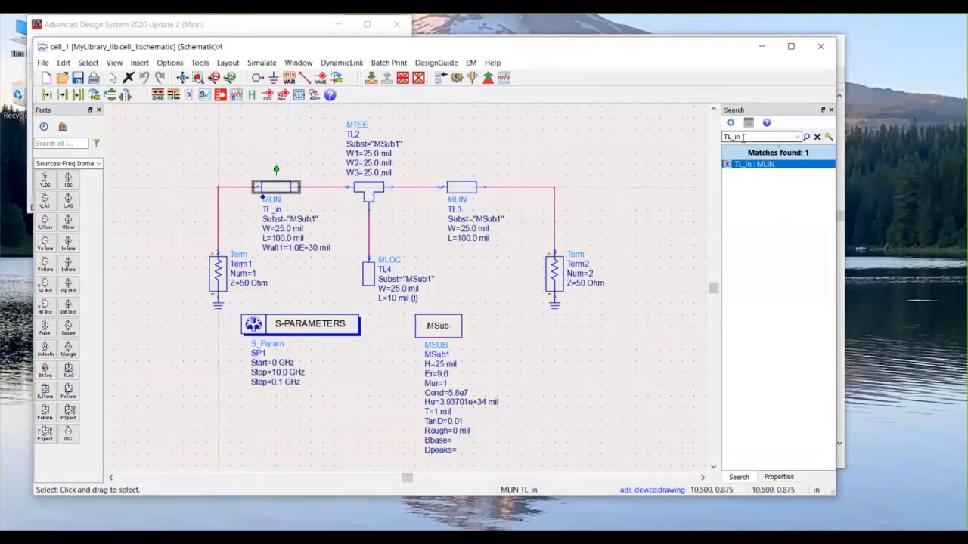
drag(744, 136, 723, 136)
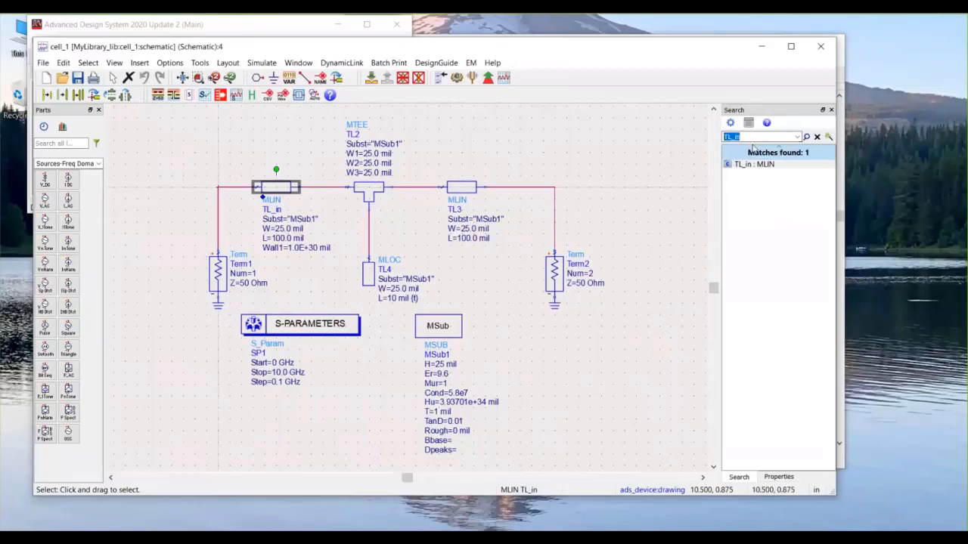
text(25.0)
click(806, 137)
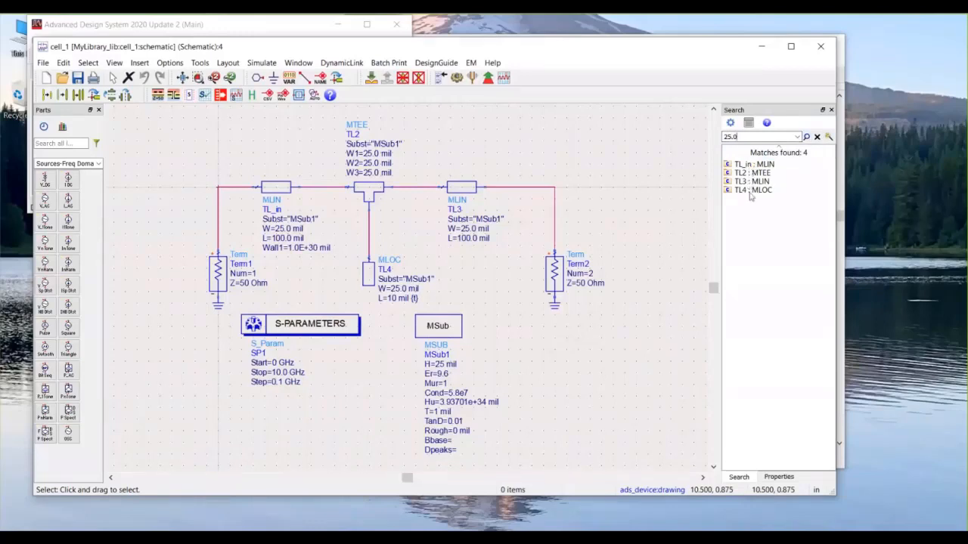
click(759, 164)
click(759, 172)
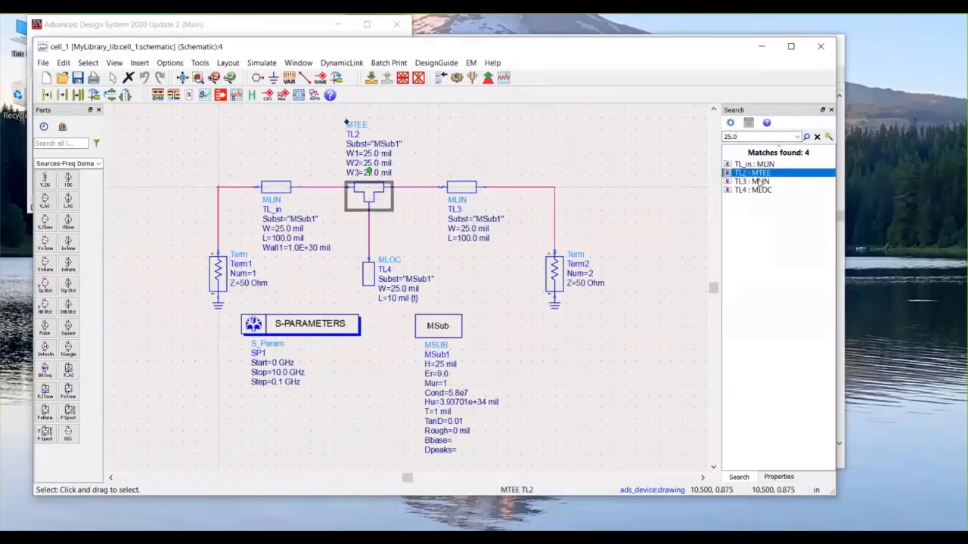
click(759, 181)
click(760, 190)
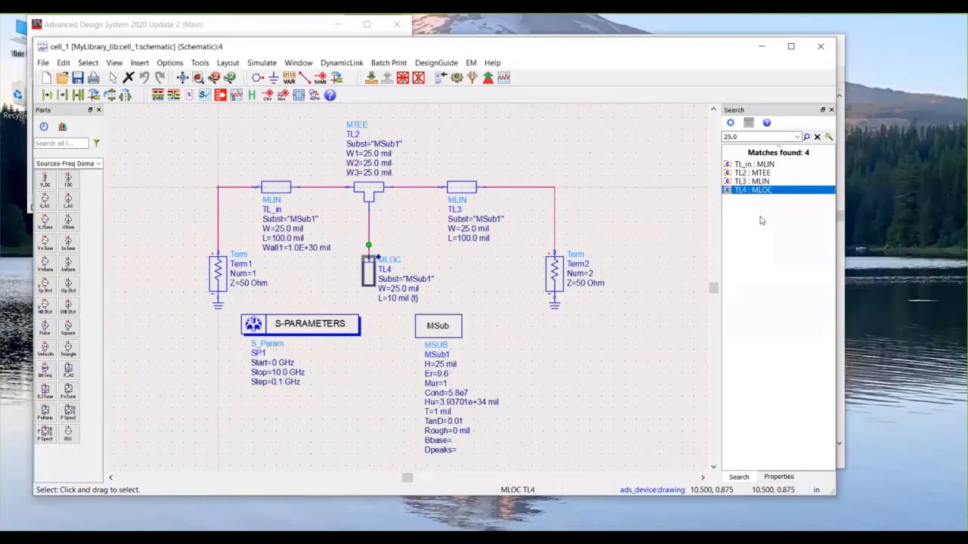
Step: Search the design for L and go through the matching components down to the cell_1 design entry
click(745, 136)
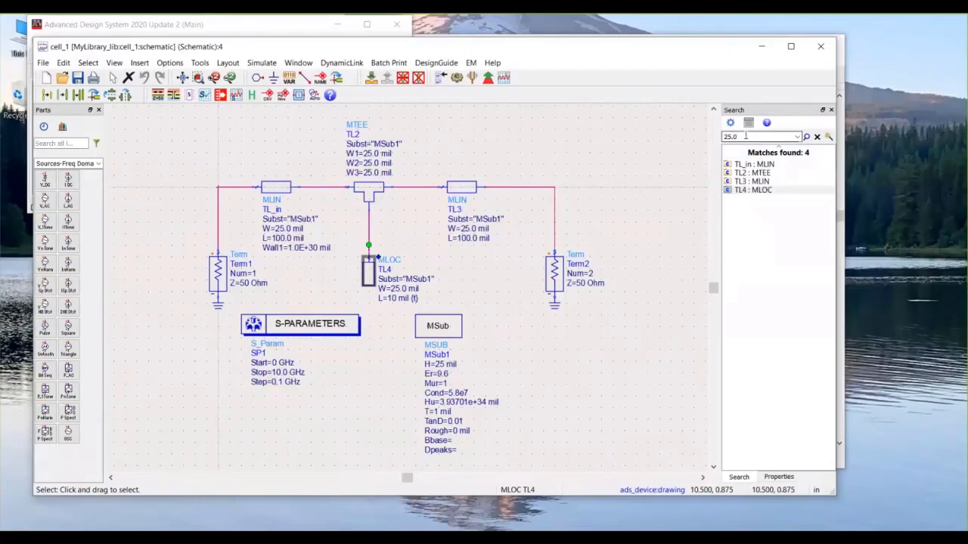
drag(745, 137, 716, 125)
text(L)
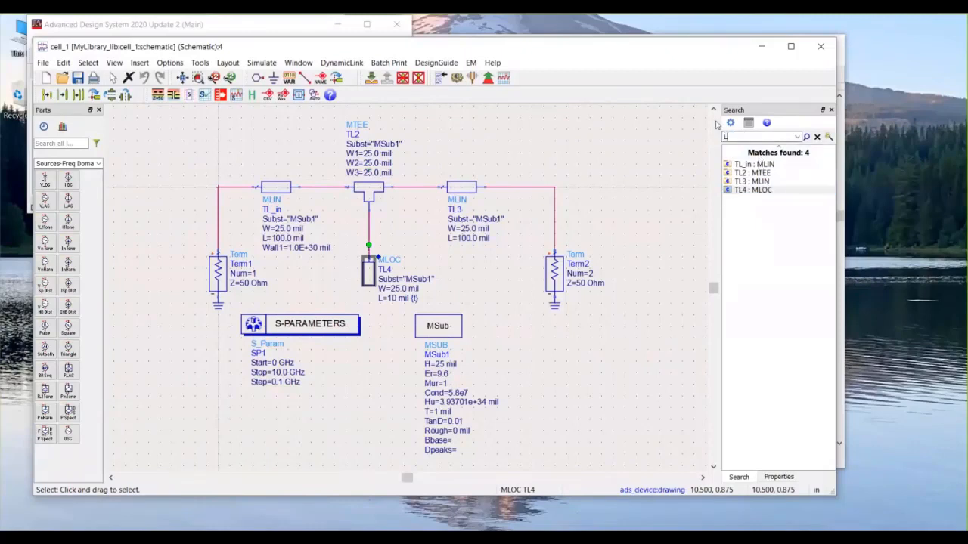
click(807, 136)
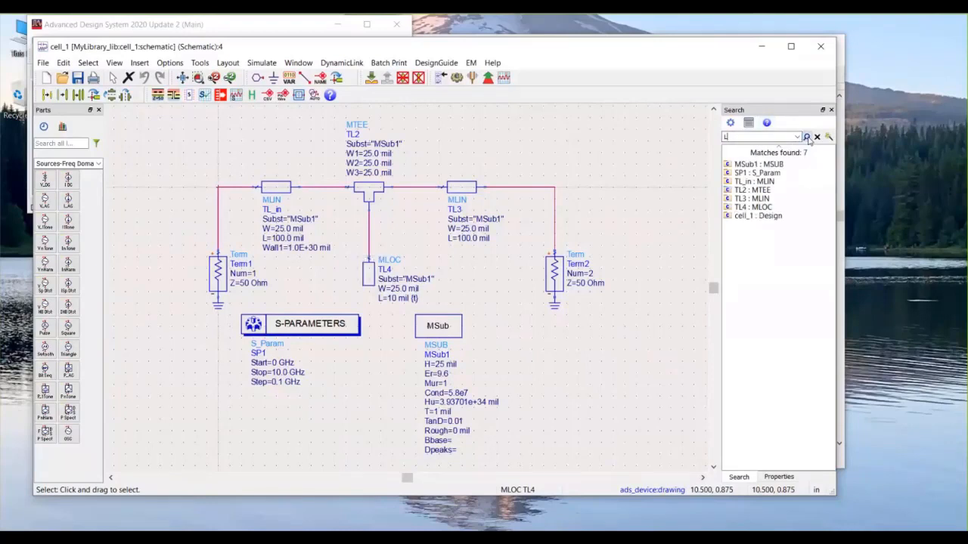
click(779, 164)
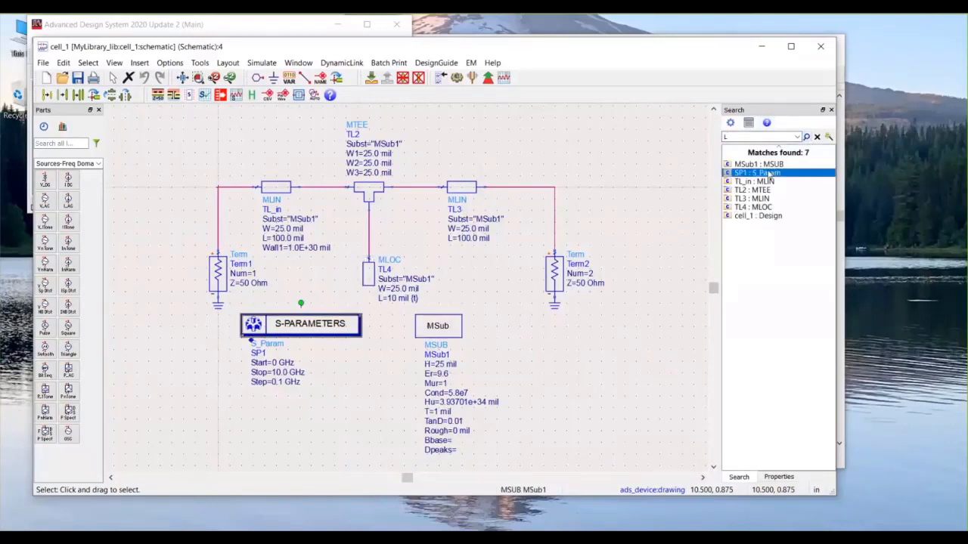
click(768, 173)
click(765, 190)
click(764, 199)
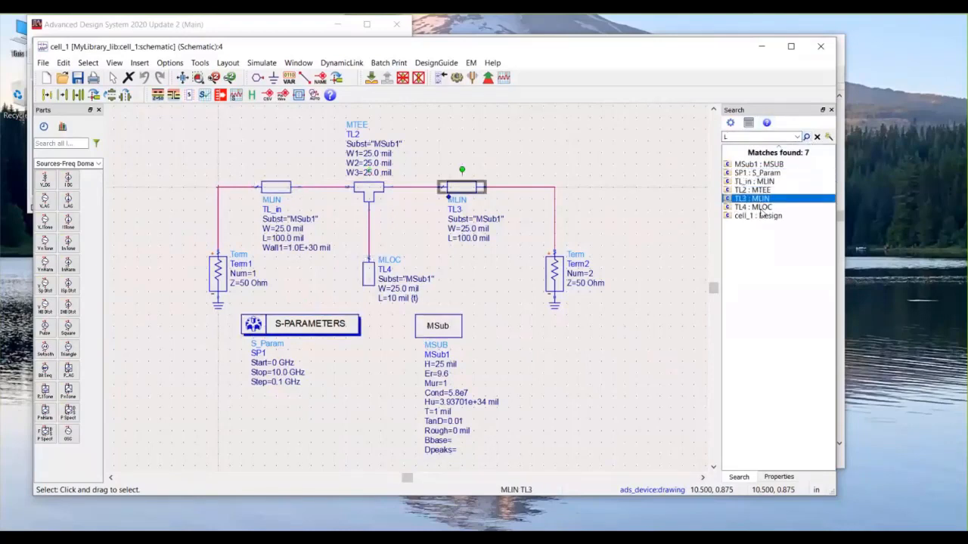
click(763, 207)
click(761, 216)
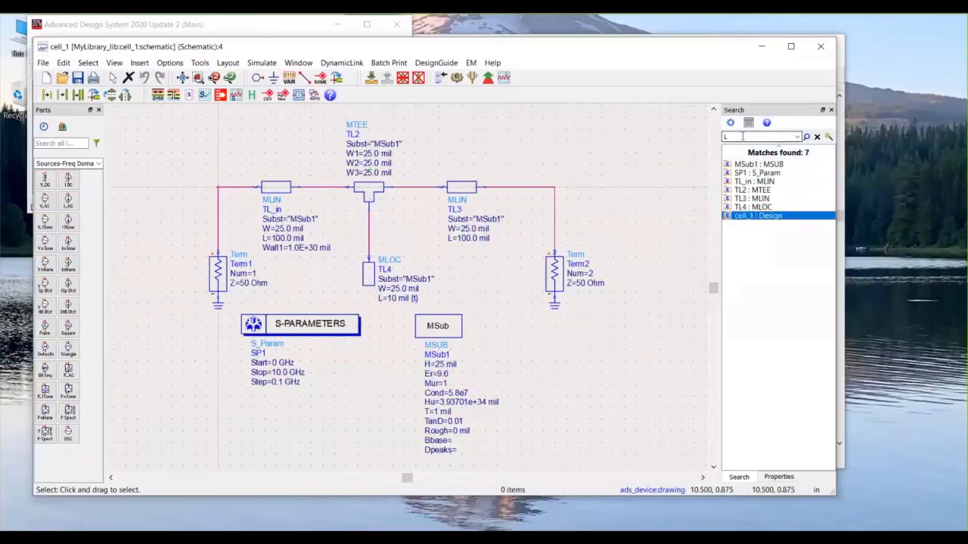
Step: Clear the design search, close the Search pane, and shift the schematic window slightly on the desktop
click(743, 137)
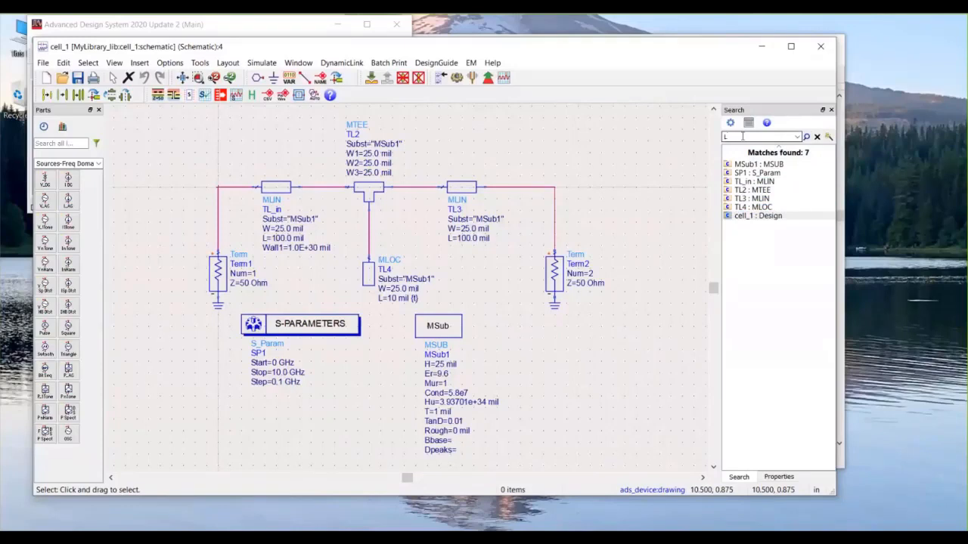
click(816, 137)
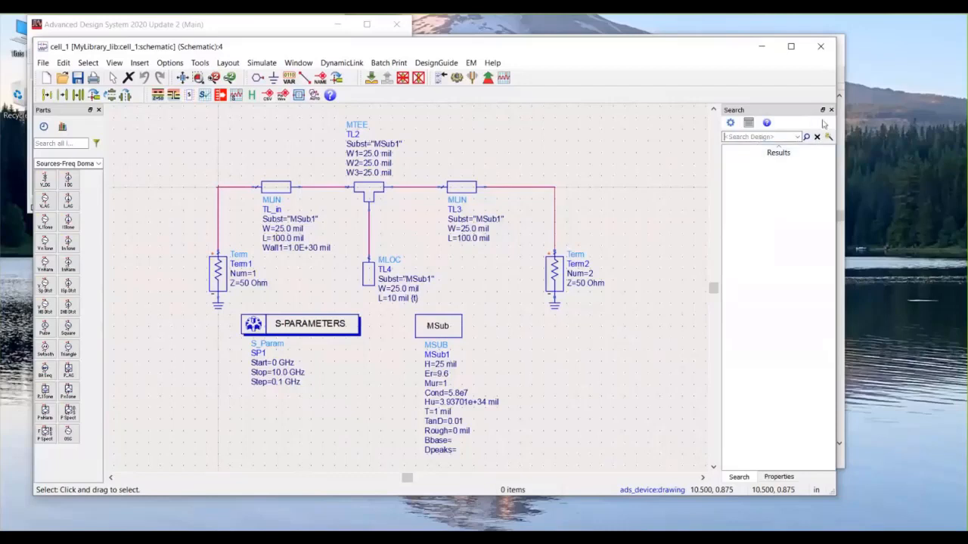
click(831, 109)
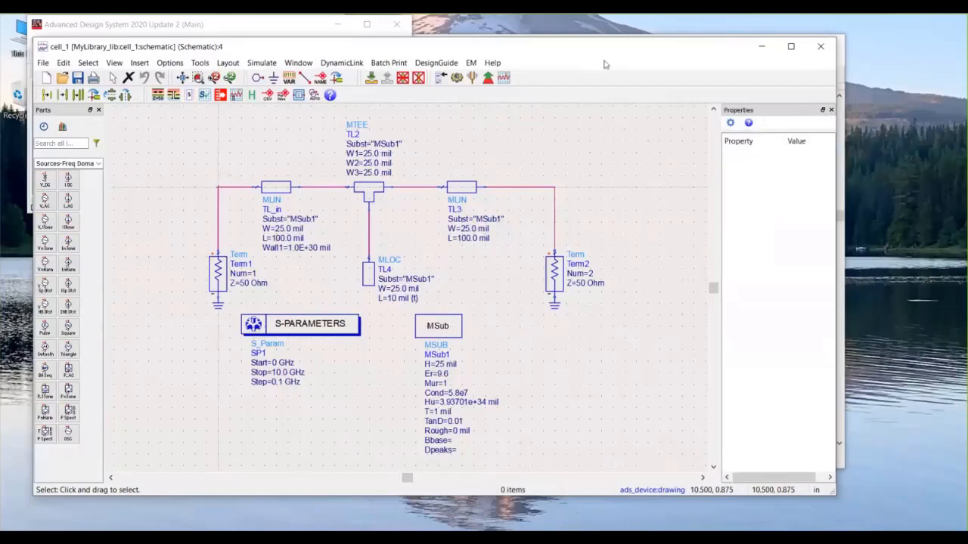
drag(572, 48, 613, 63)
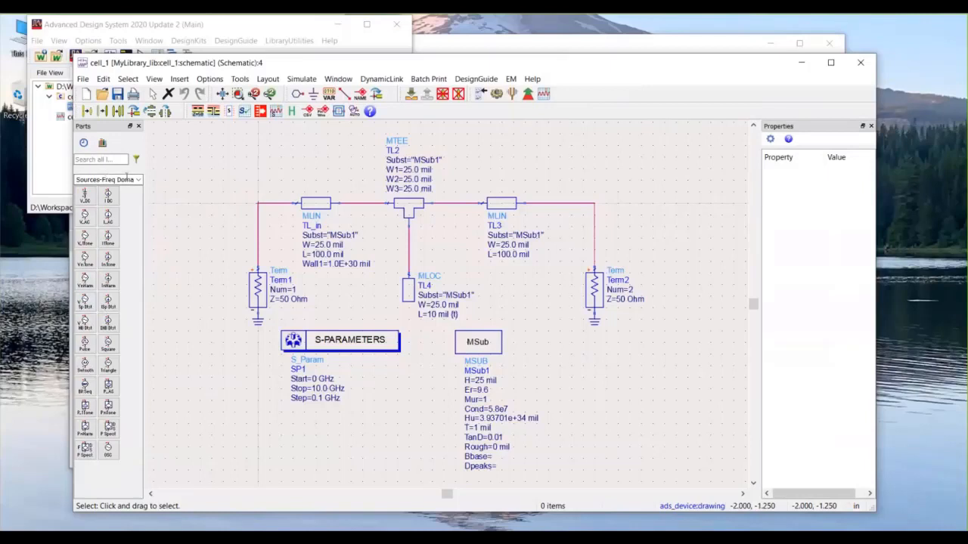
Step: Place a MeasEqn component from the Simulation-S_Param palette beside the MSub block, below Term2
click(138, 180)
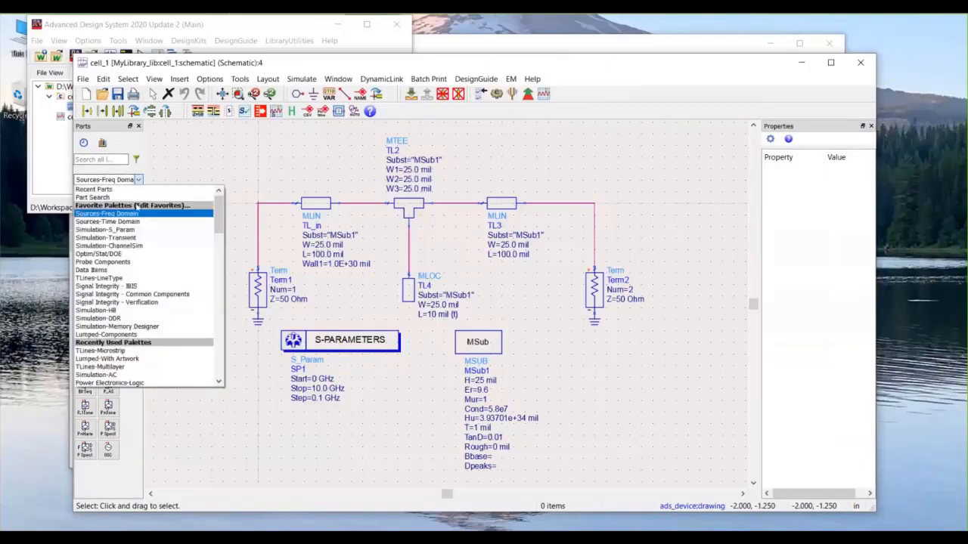
scroll(142, 358, down, 4)
scroll(142, 358, down, 5)
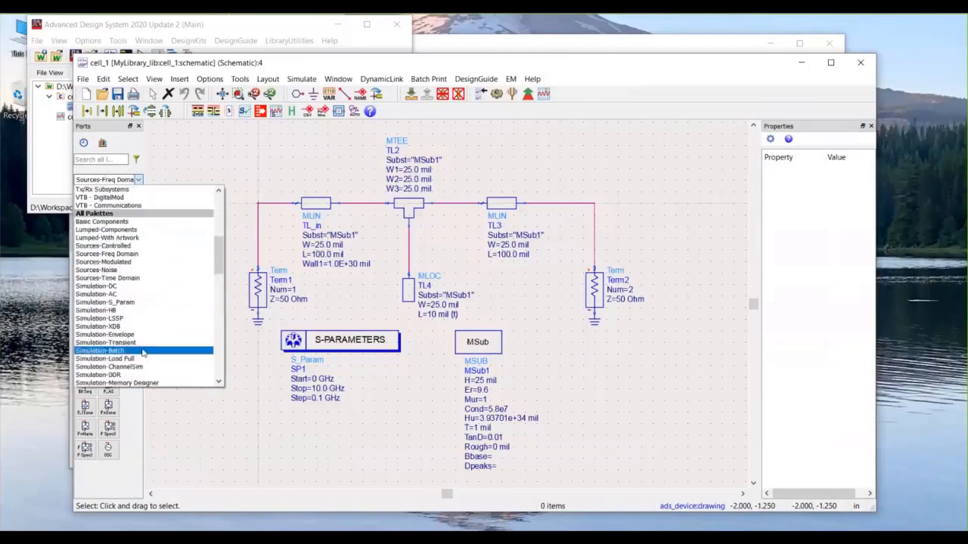
click(144, 304)
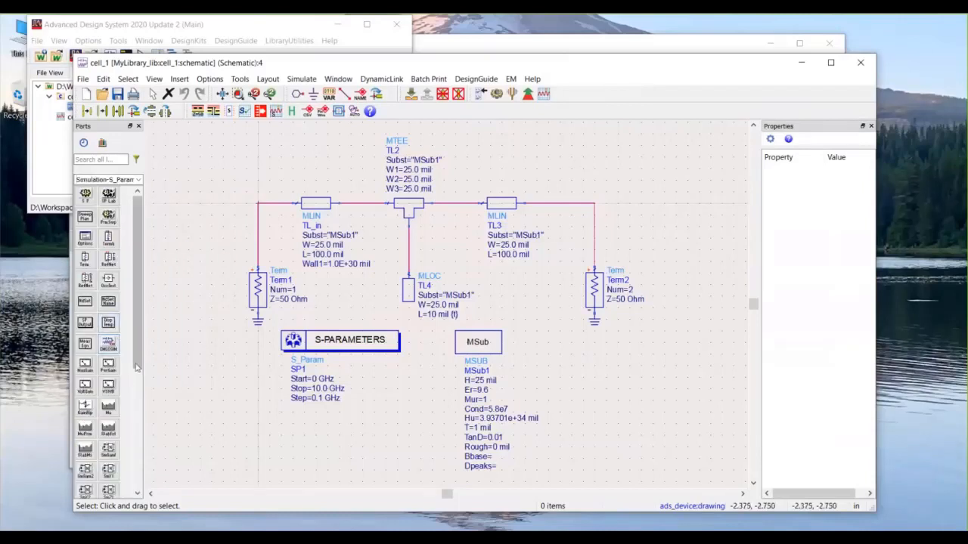
drag(140, 349, 145, 303)
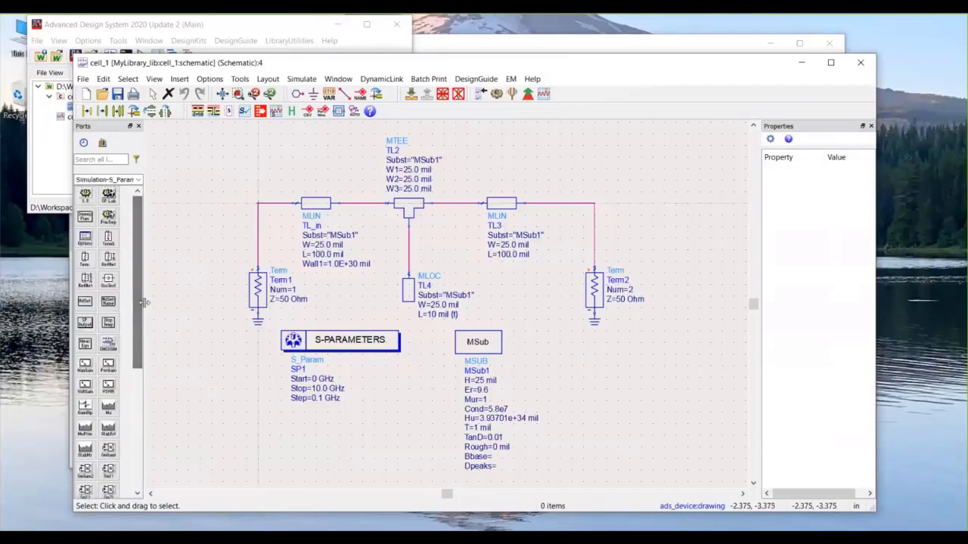
click(85, 346)
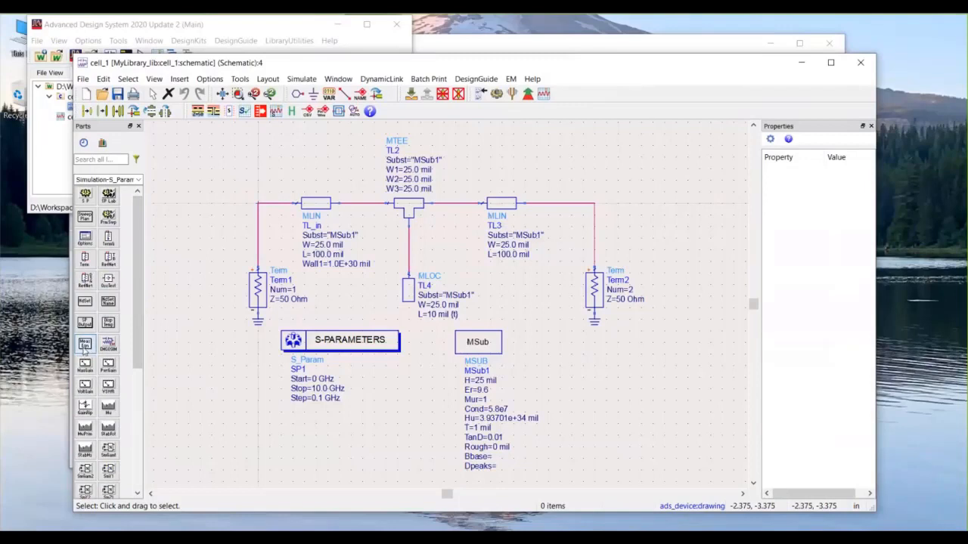
click(565, 341)
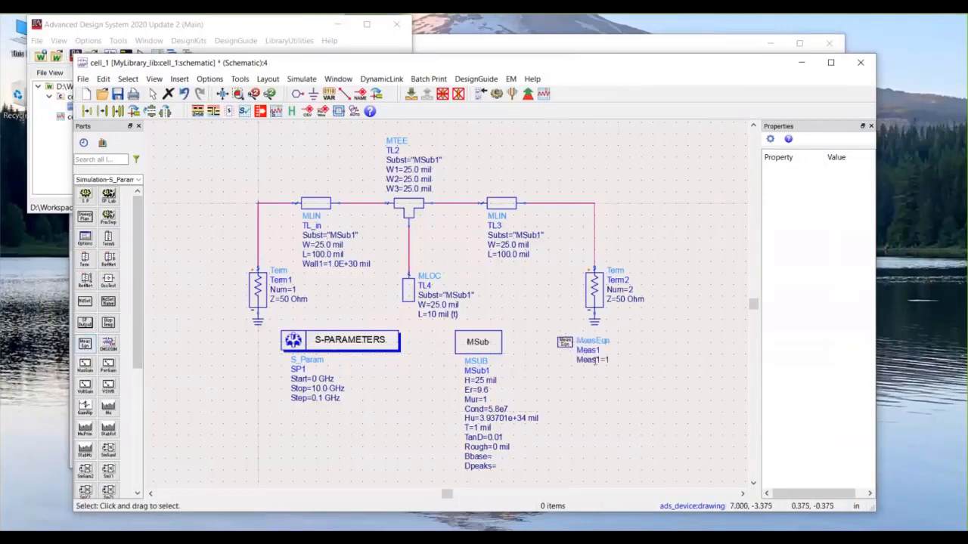
Step: Try the expression write_snp( in the Meas1 equation, and delete the MeasEqn component from the schematic
double_click(609, 360)
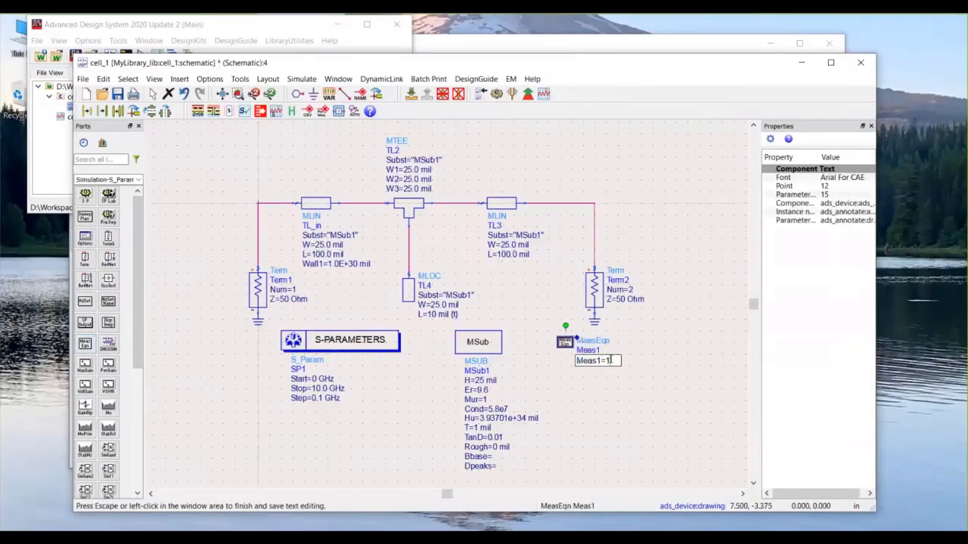
key(BackSpace)
text(write_s)
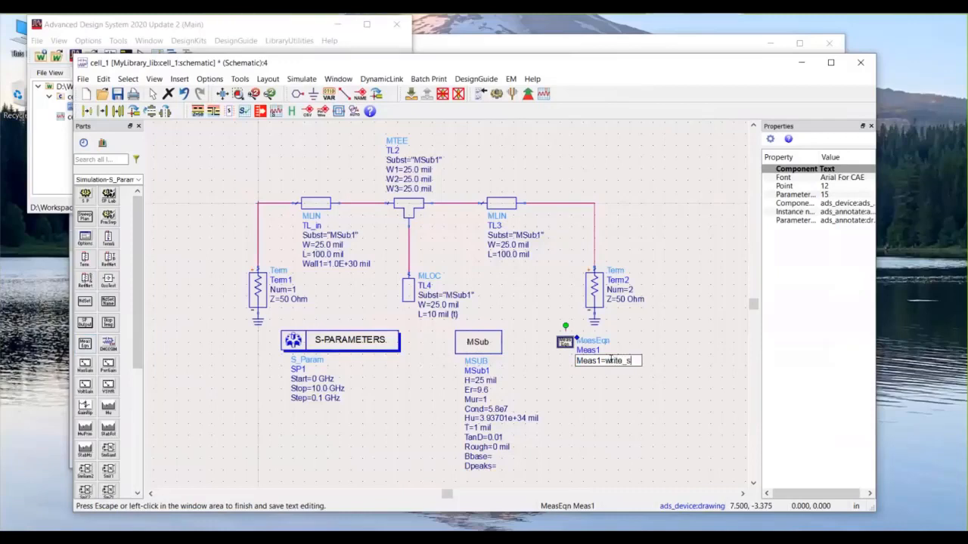
text(np()
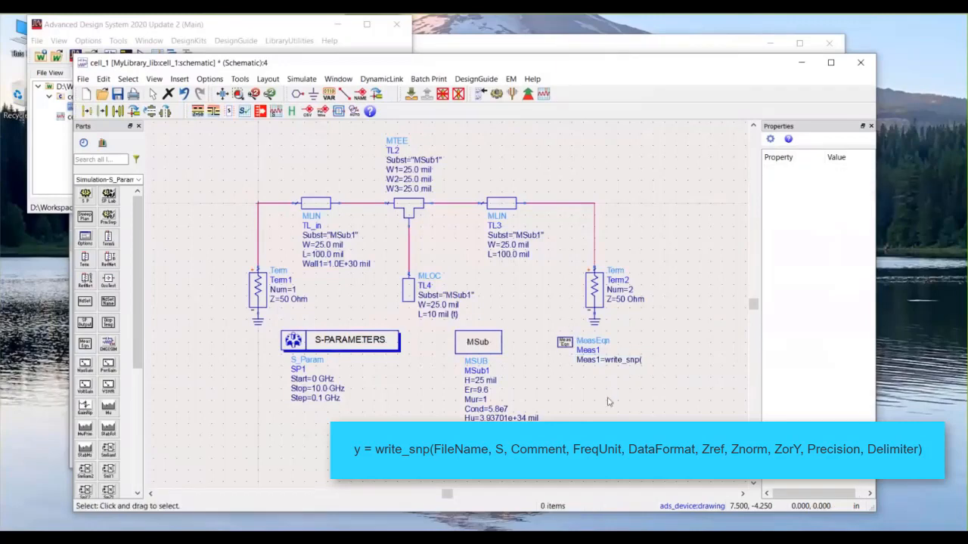
click(568, 344)
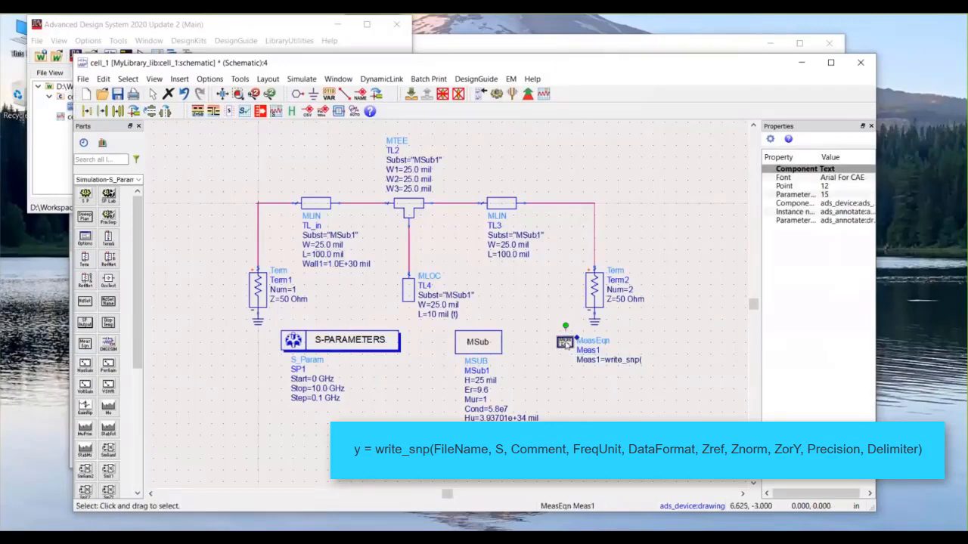
key(Delete)
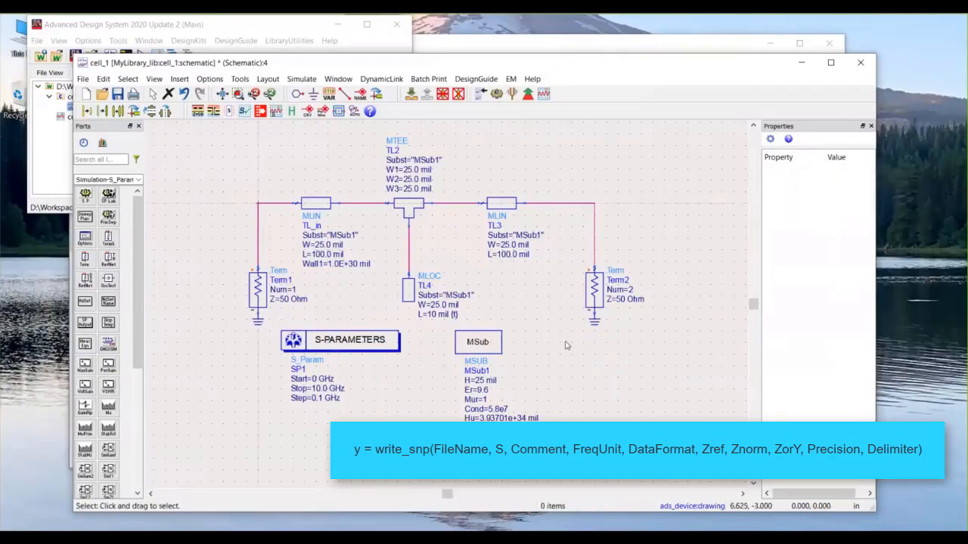
Step: Open the data file tool from the data display, choose writing from dataset cell_1, and name the output file john.s2p
click(660, 45)
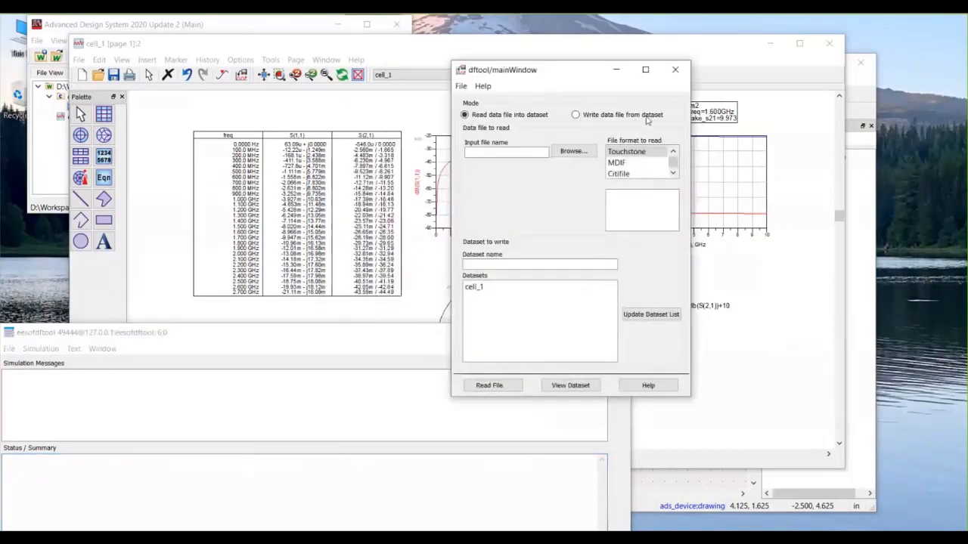
click(577, 115)
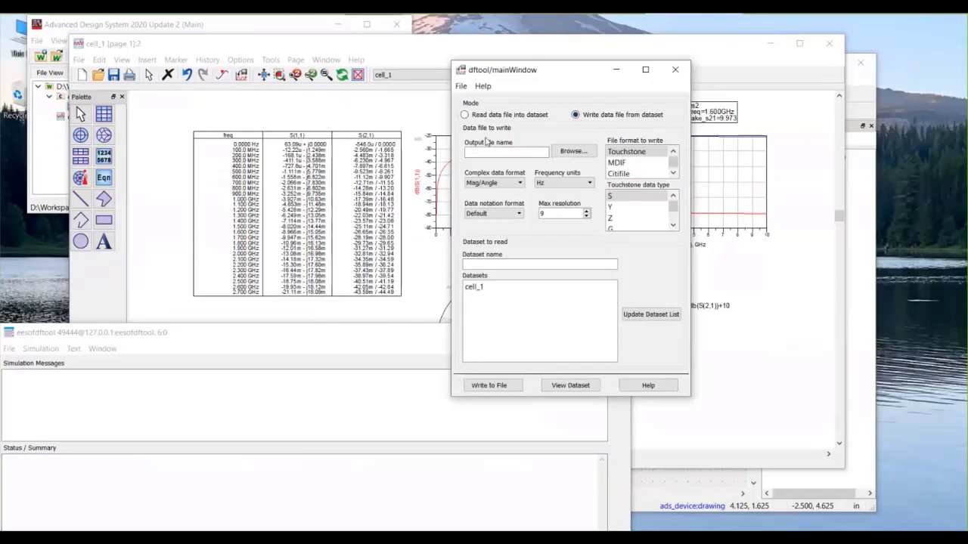
click(474, 291)
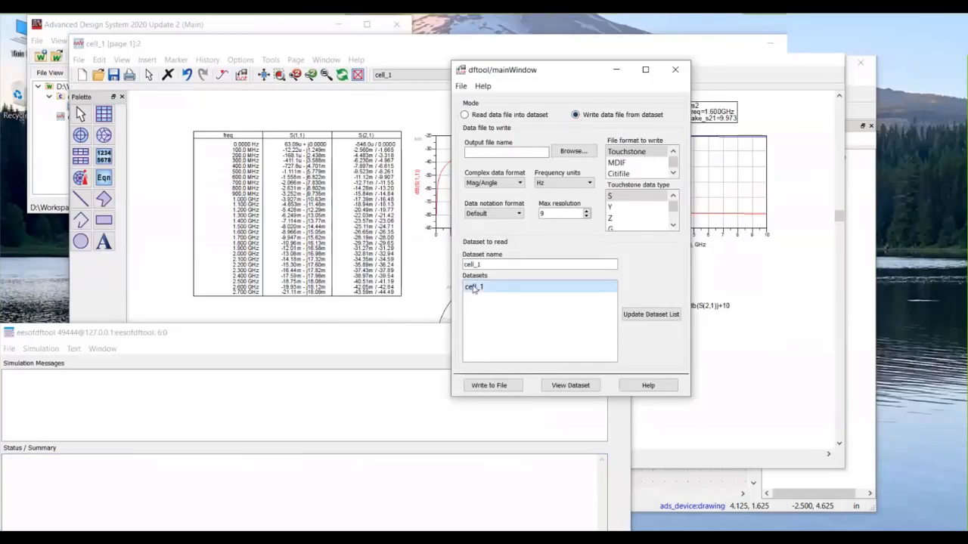
click(505, 153)
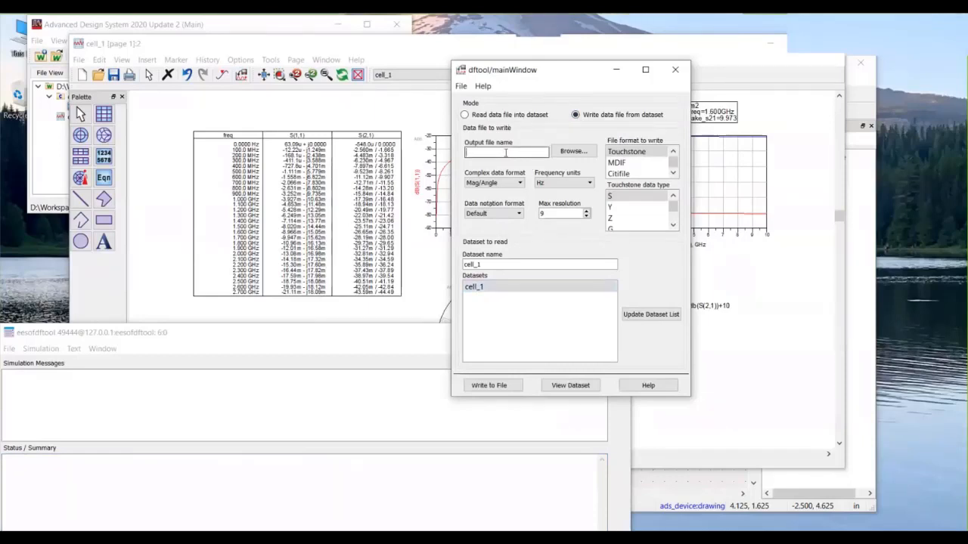
text(john.s2p)
Step: Write the dataset to the output file in Touchstone format with data type S
click(638, 153)
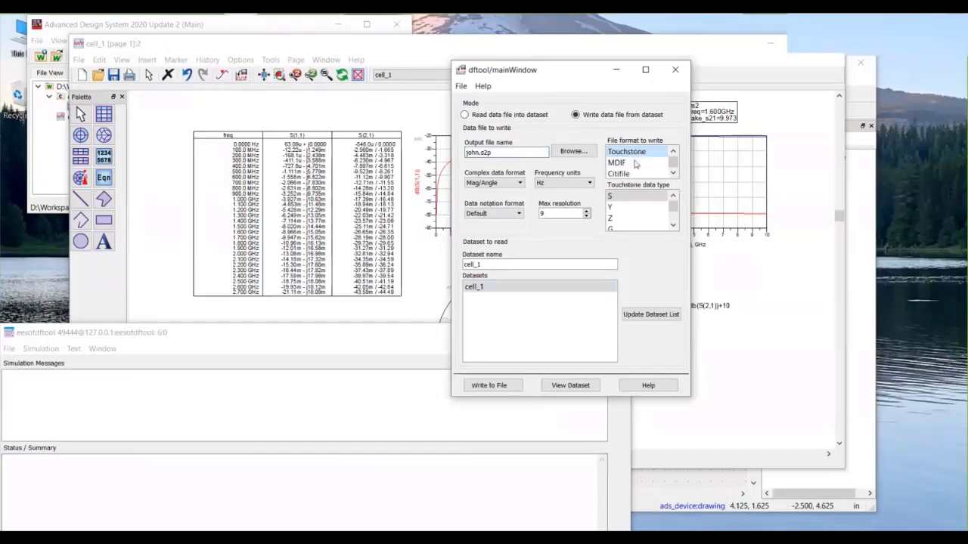
click(625, 198)
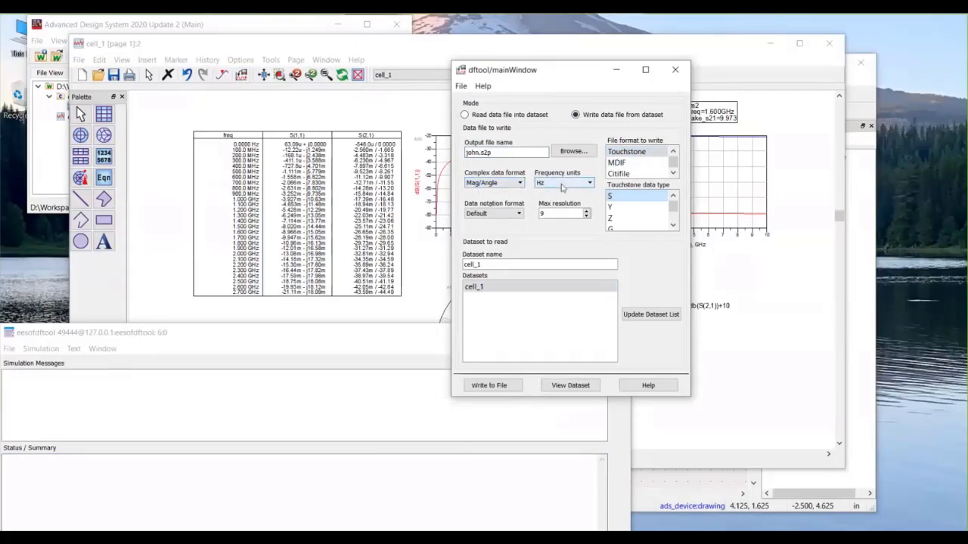
click(497, 387)
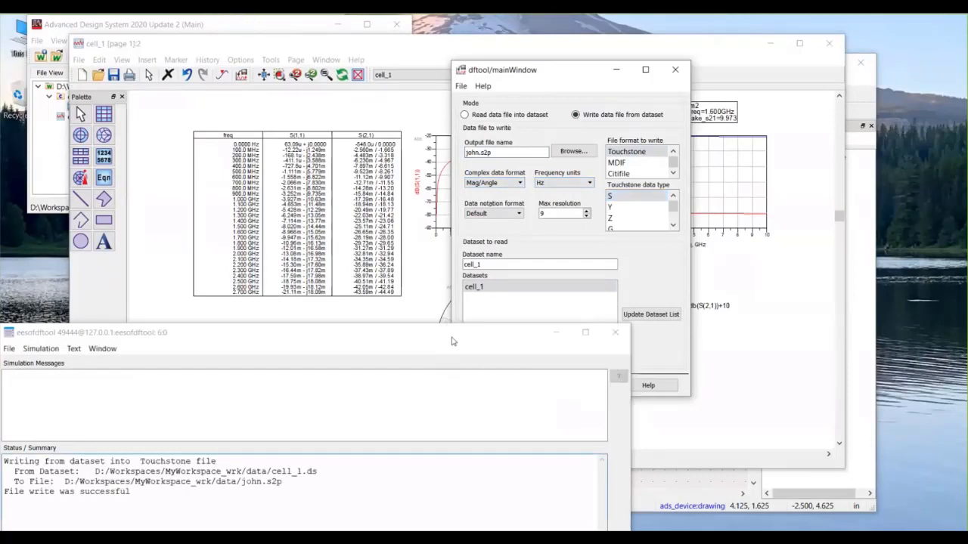
Step: Bring the export status window into clear view and examine the path of the written Touchstone file
drag(215, 333, 336, 169)
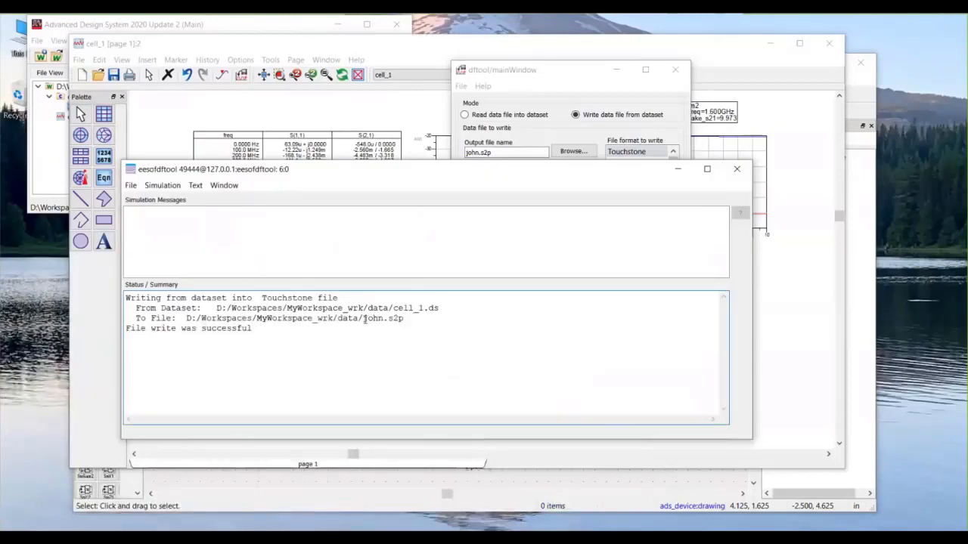
drag(338, 319, 419, 321)
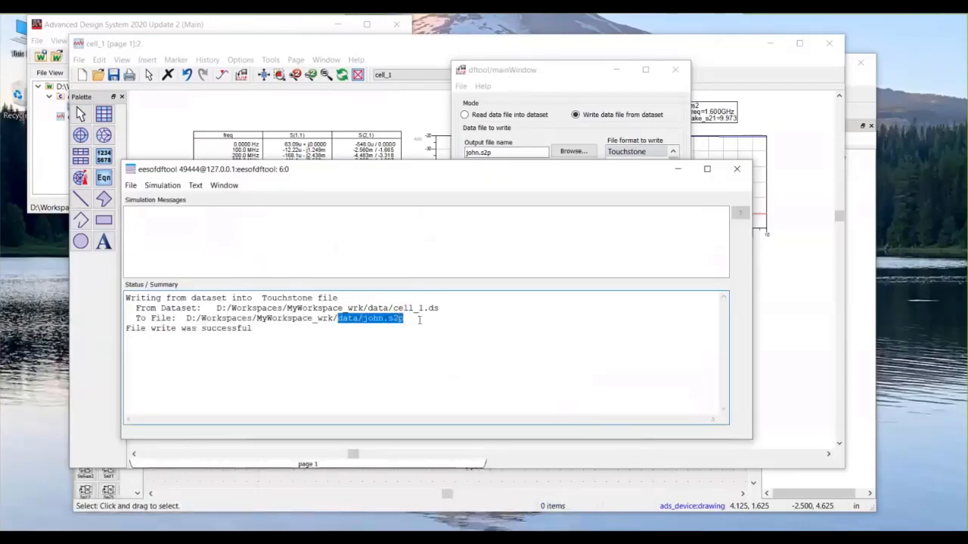
click(419, 321)
drag(339, 318, 408, 320)
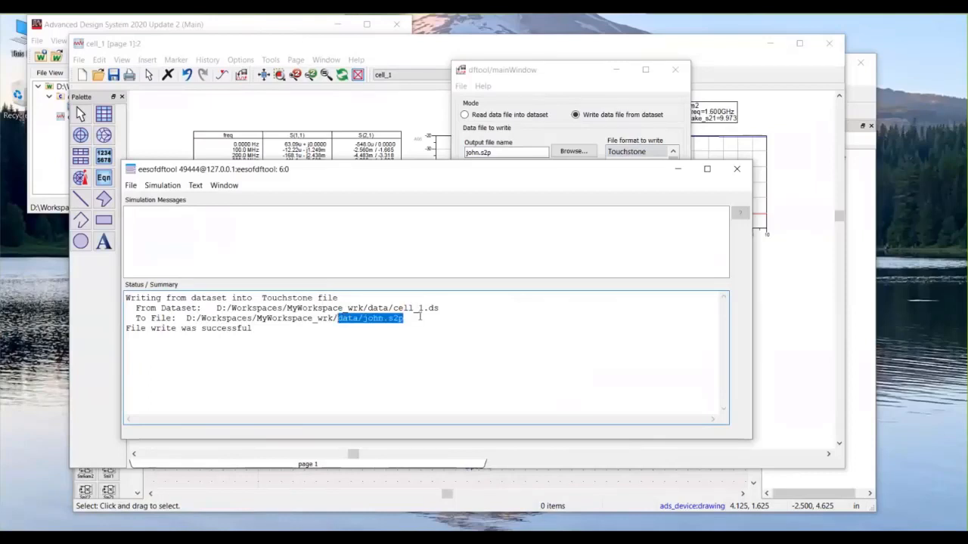
click(415, 331)
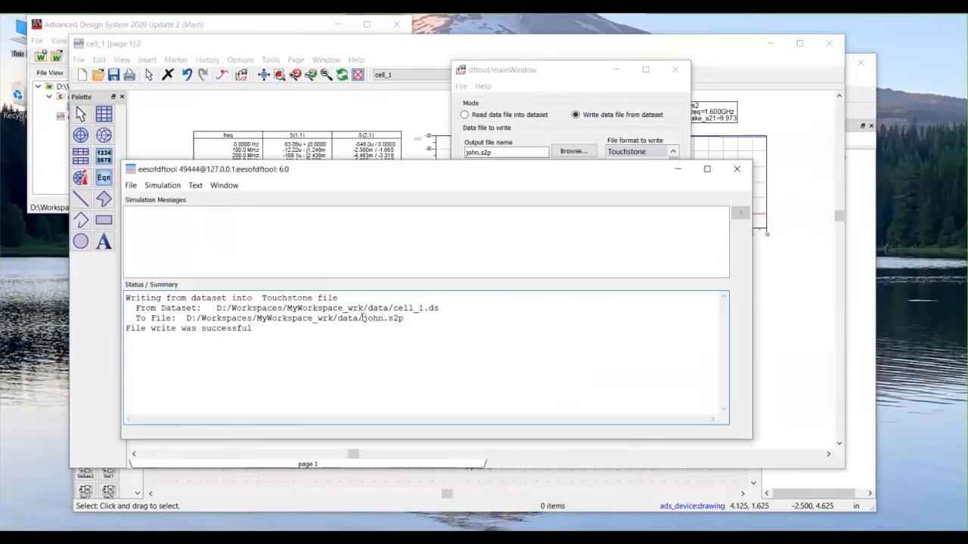
Step: Open john.s2p from the workspace's data folder in Notepad++, declining the editor update
click(50, 179)
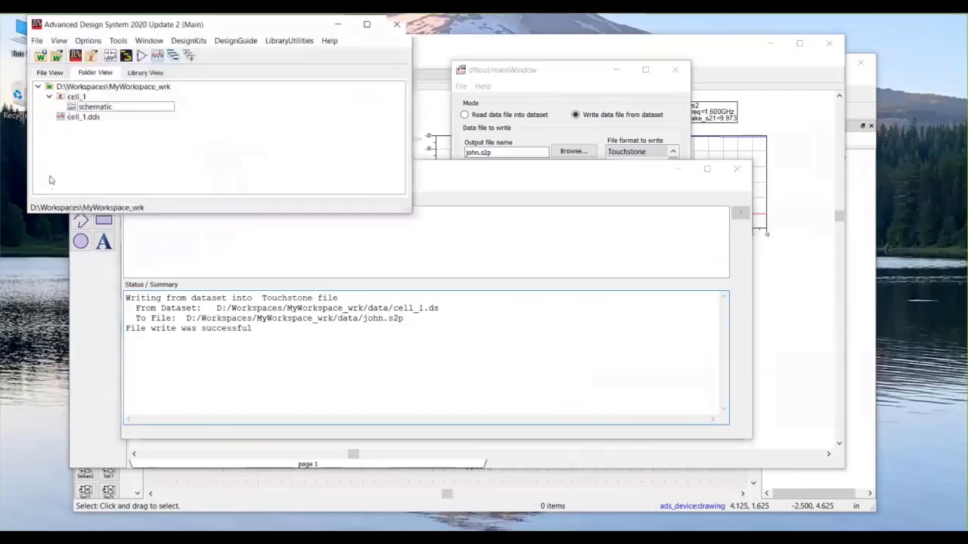
right_click(129, 90)
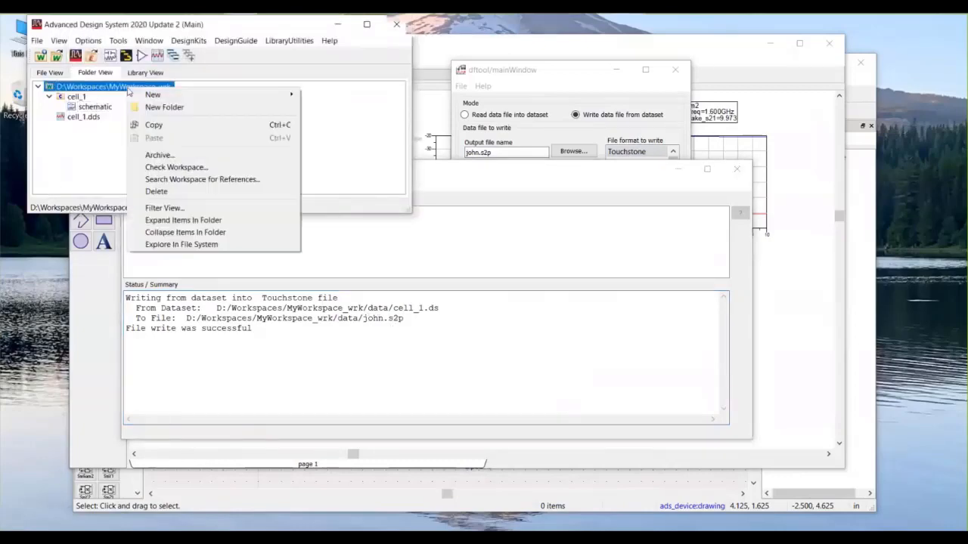
click(182, 244)
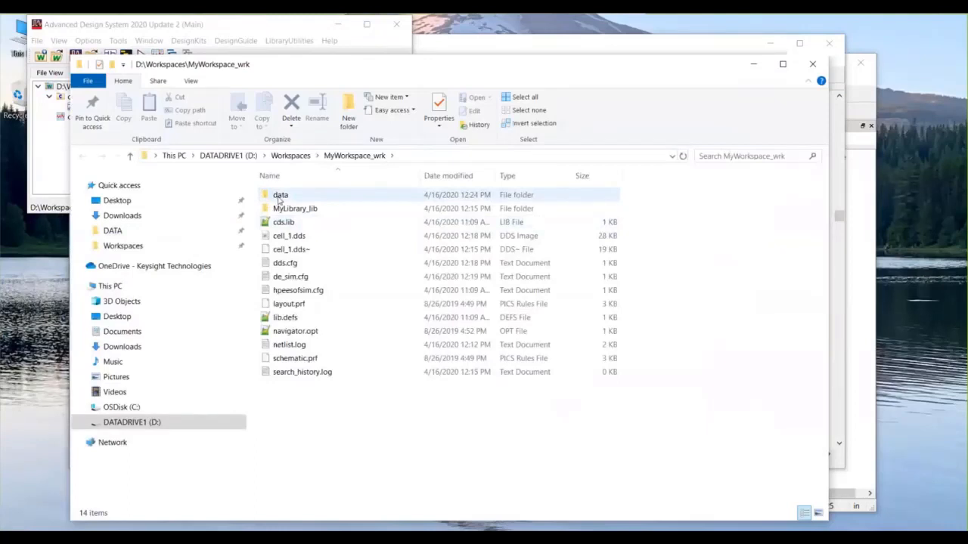
double_click(280, 195)
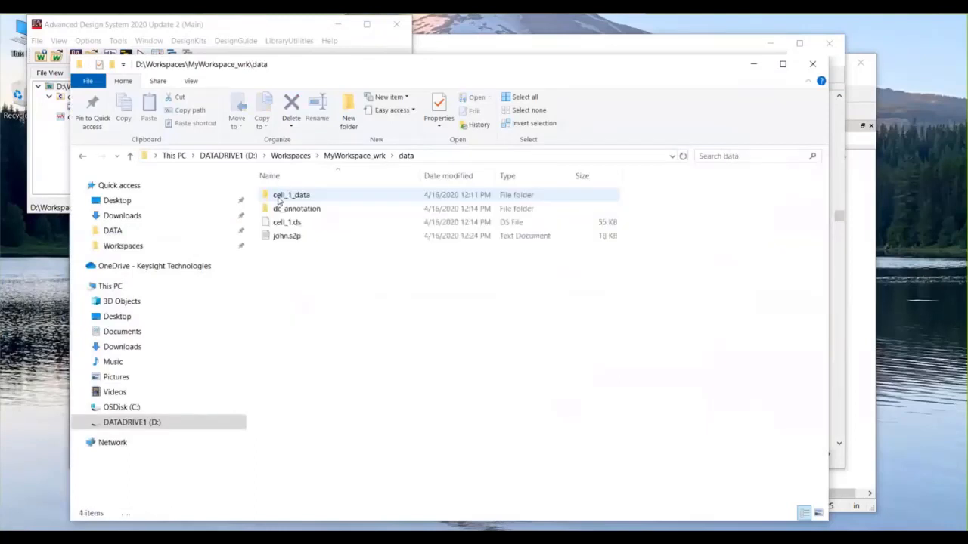
click(285, 238)
right_click(286, 239)
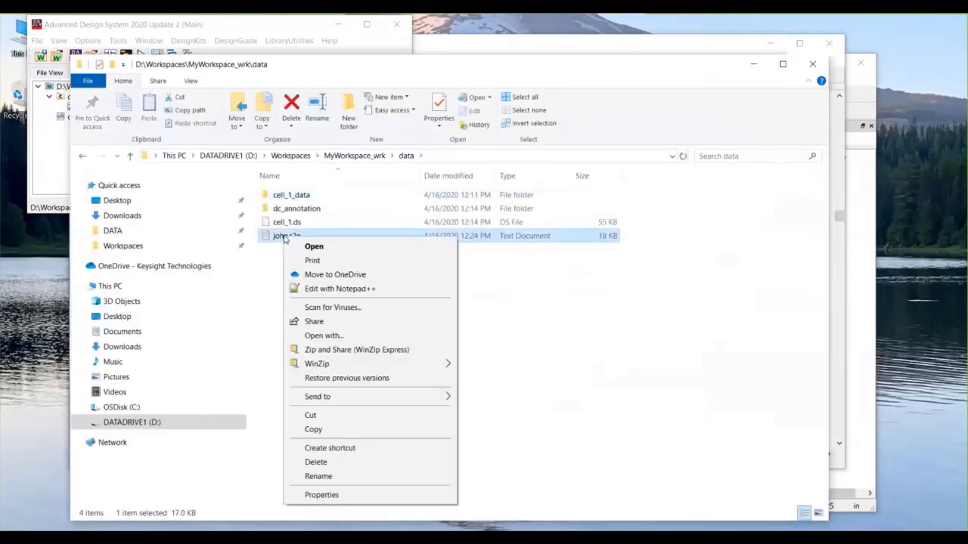
click(322, 290)
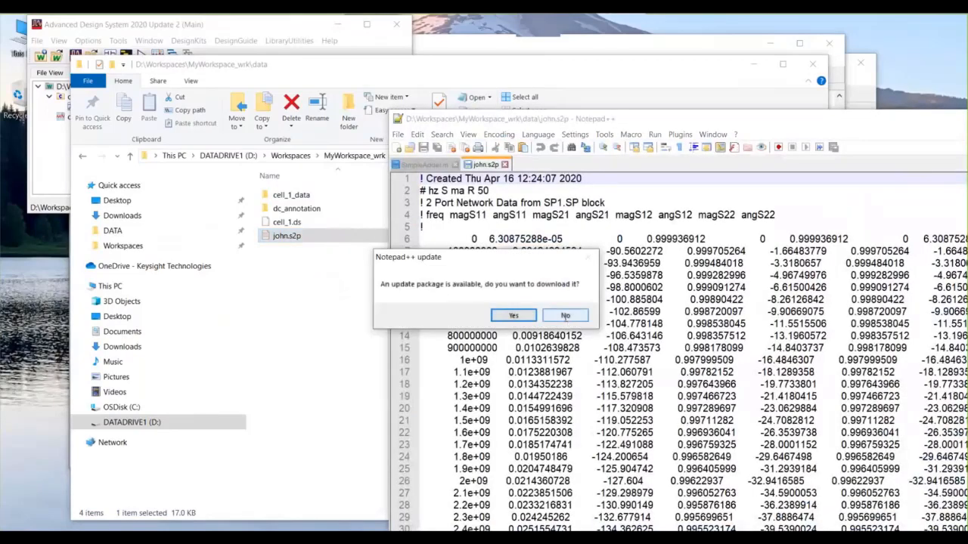
click(568, 316)
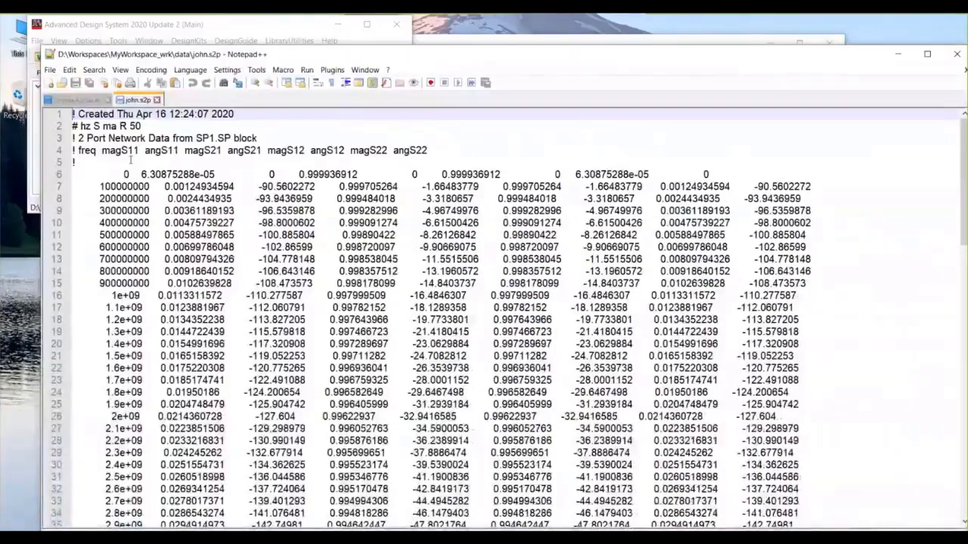
Step: Read through the S-parameter data in john.s2p, close both open documents, and close Notepad++
scroll(217, 287, down, 10)
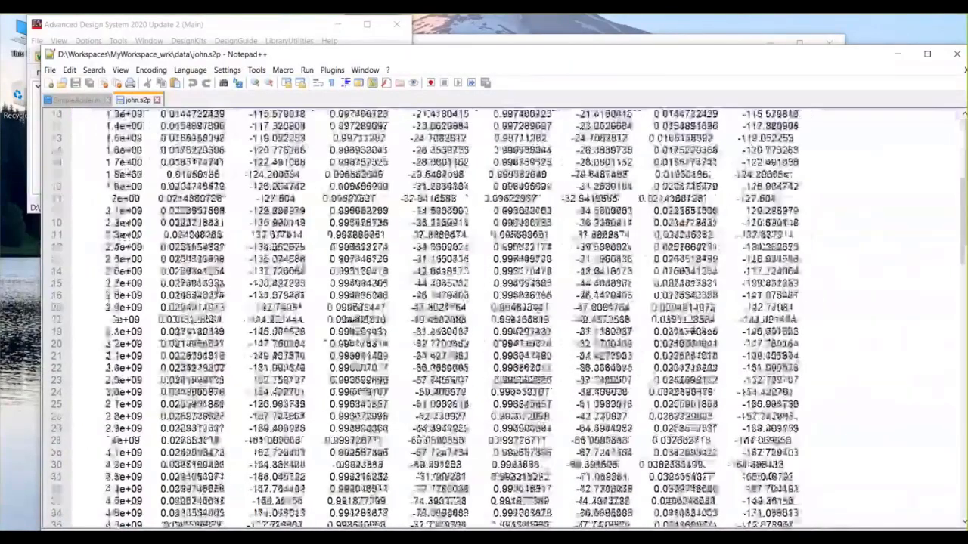
scroll(217, 288, up, 10)
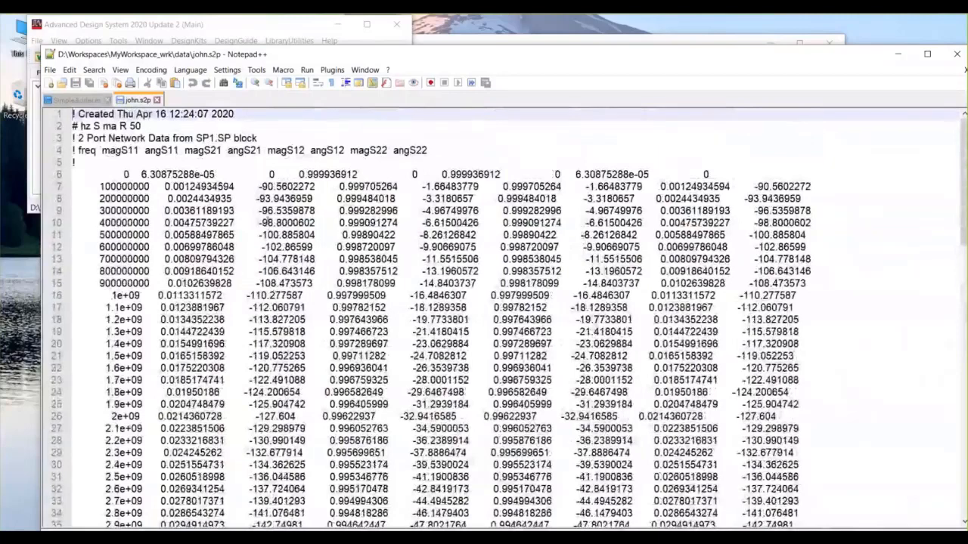
click(157, 100)
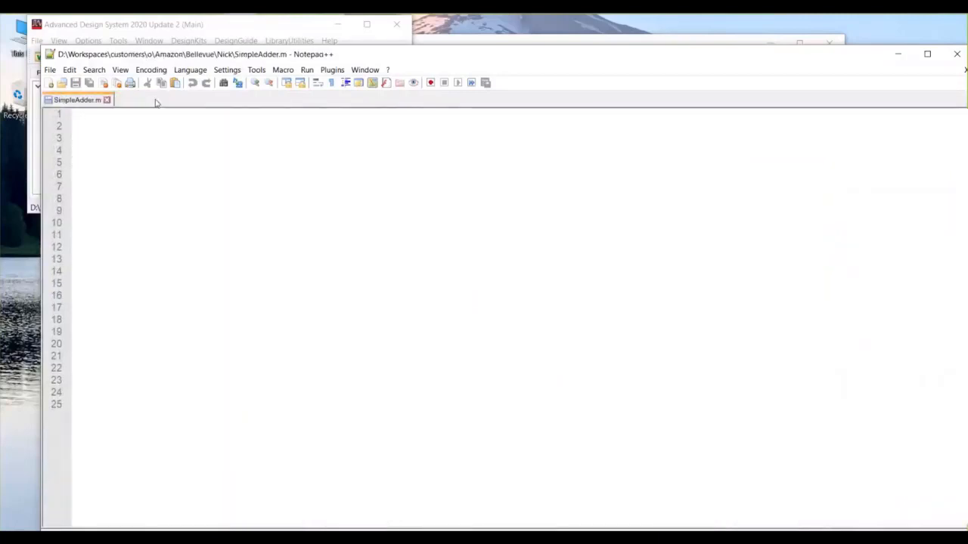
click(107, 100)
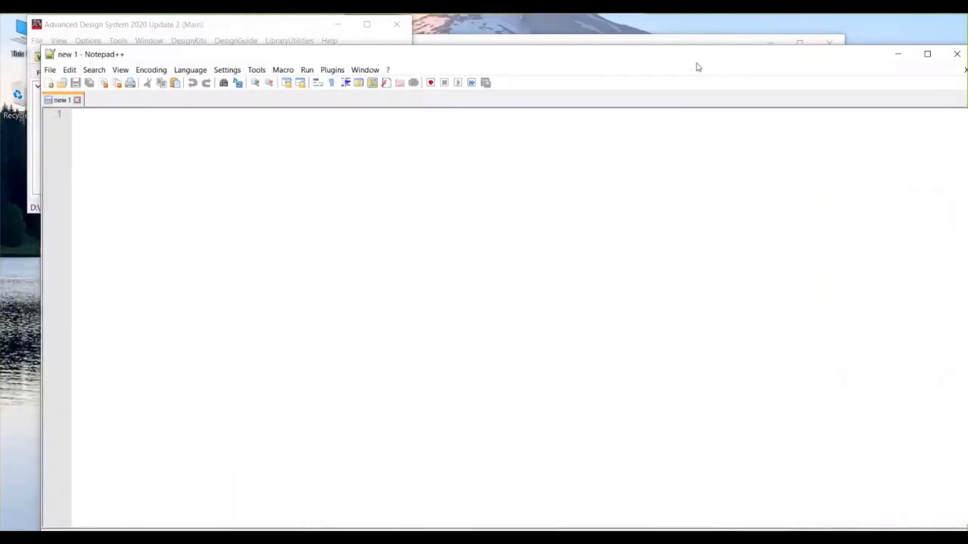
drag(709, 56, 553, 106)
click(803, 107)
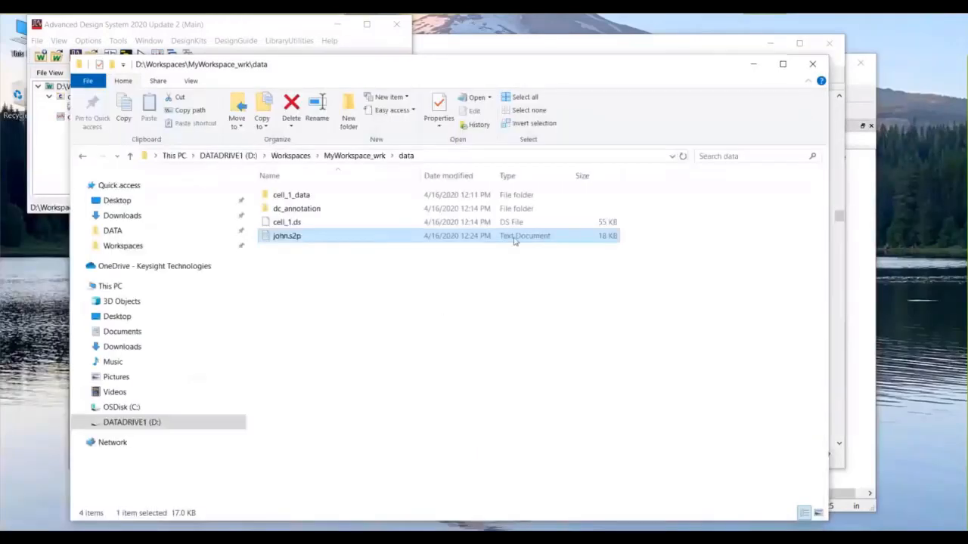
Step: Close the data folder window, the data file tool and its status window, and return to the cell_1 schematic
click(812, 64)
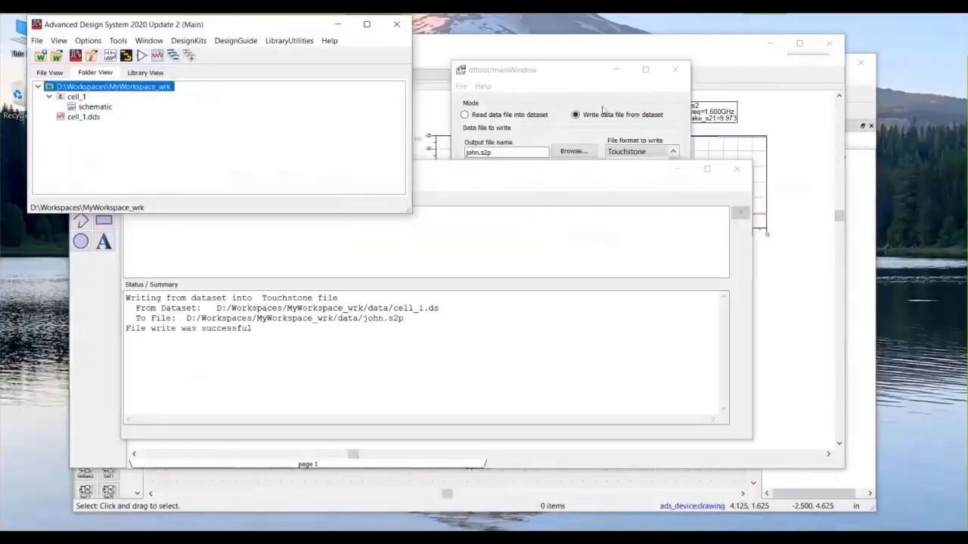
click(675, 70)
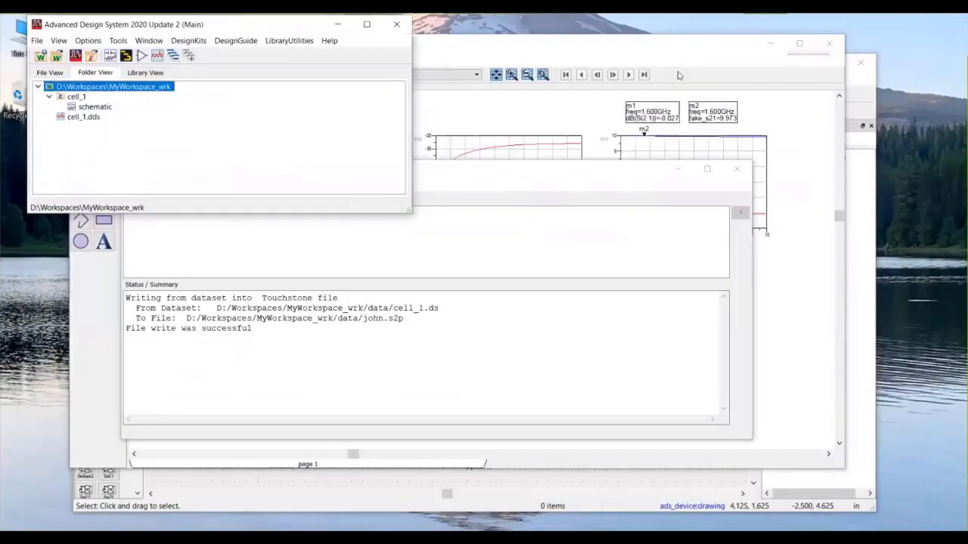
click(738, 171)
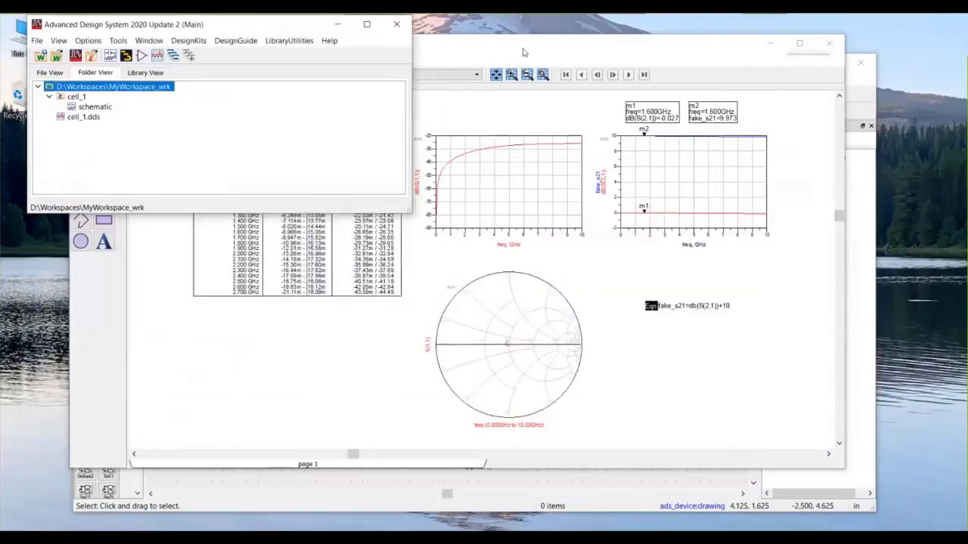
click(230, 485)
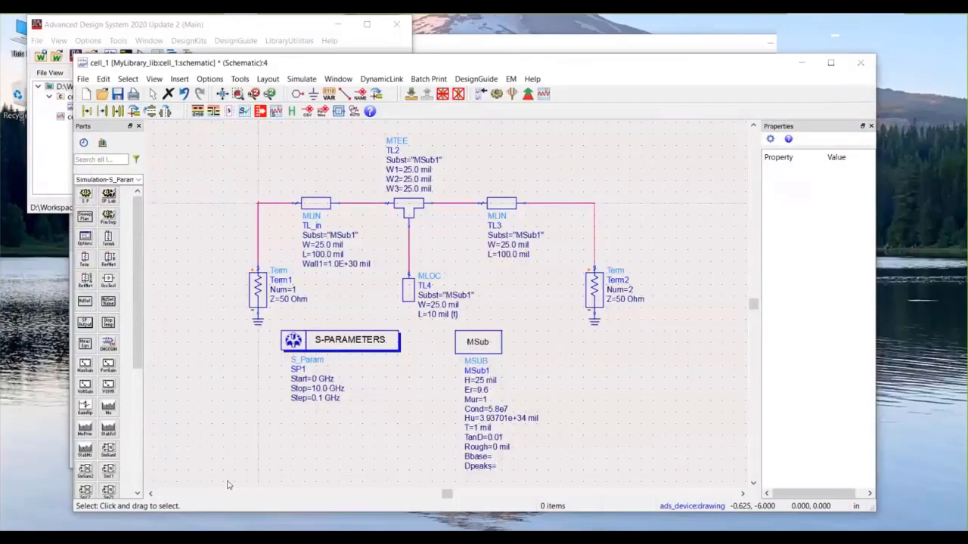
right_click(626, 110)
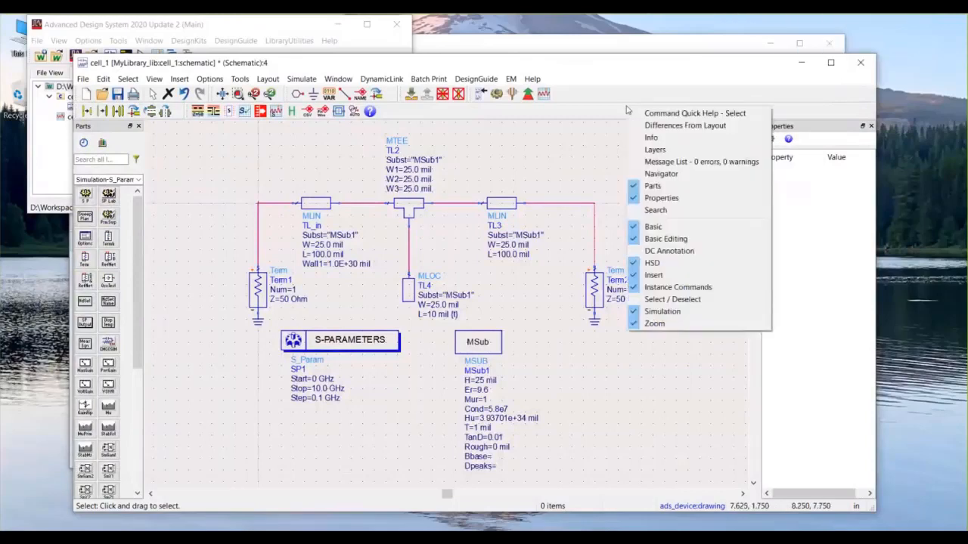
click(205, 172)
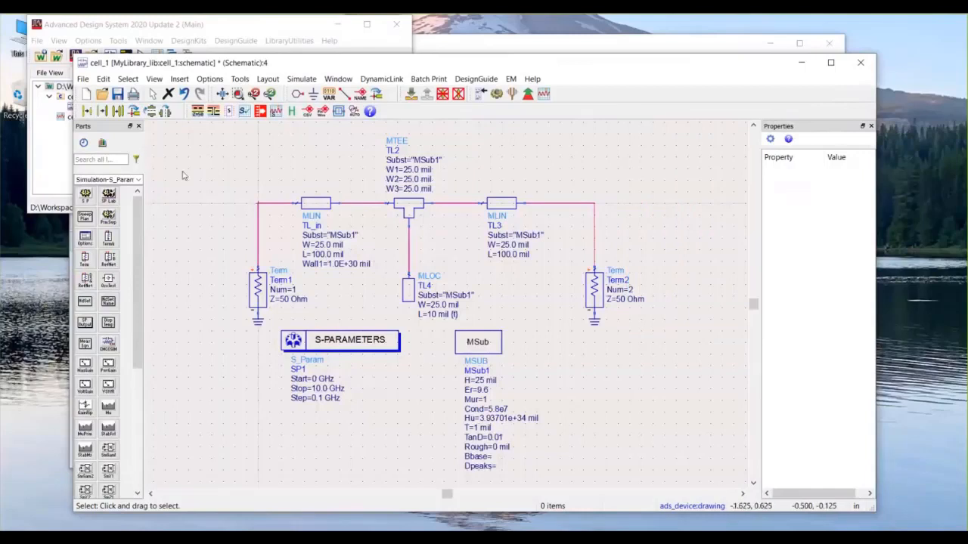
drag(139, 313, 150, 208)
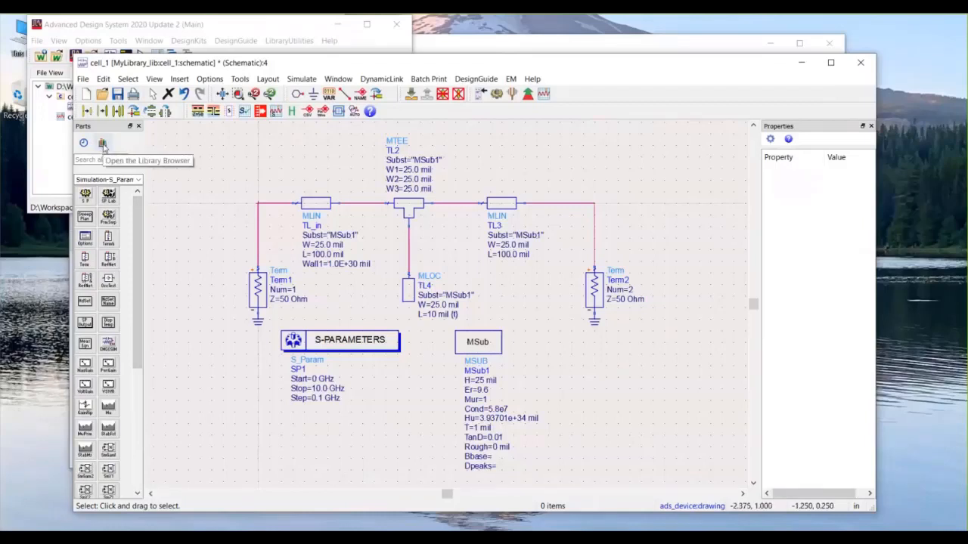
Step: Open the Component Library browser, enlarge it, expand ADS Analog/RF Libraries, and widen the library tree to show full names
click(103, 145)
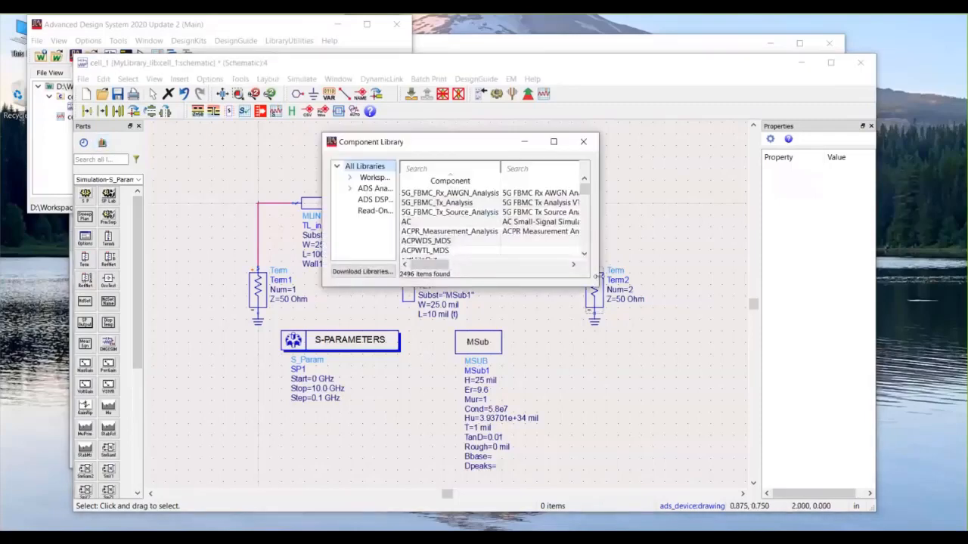
drag(594, 287, 872, 459)
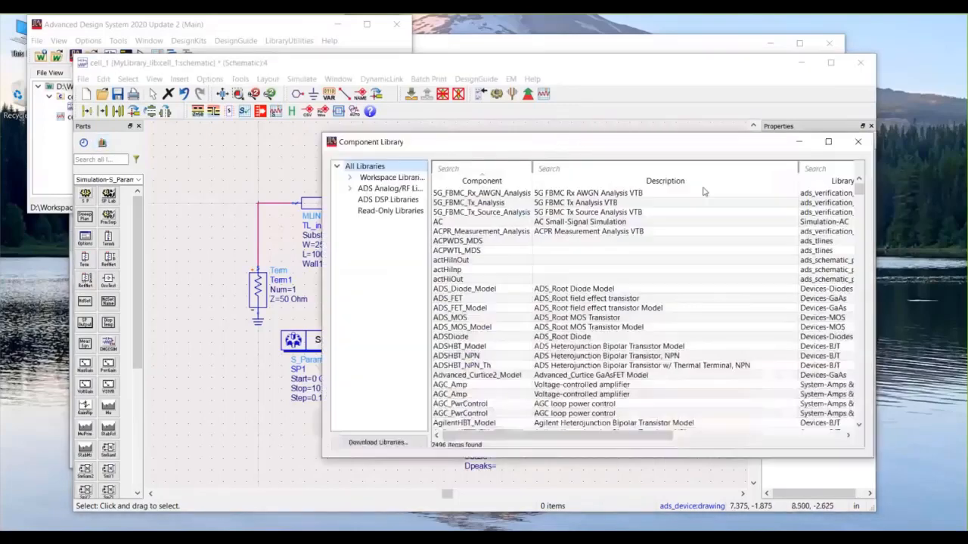
drag(492, 139, 366, 116)
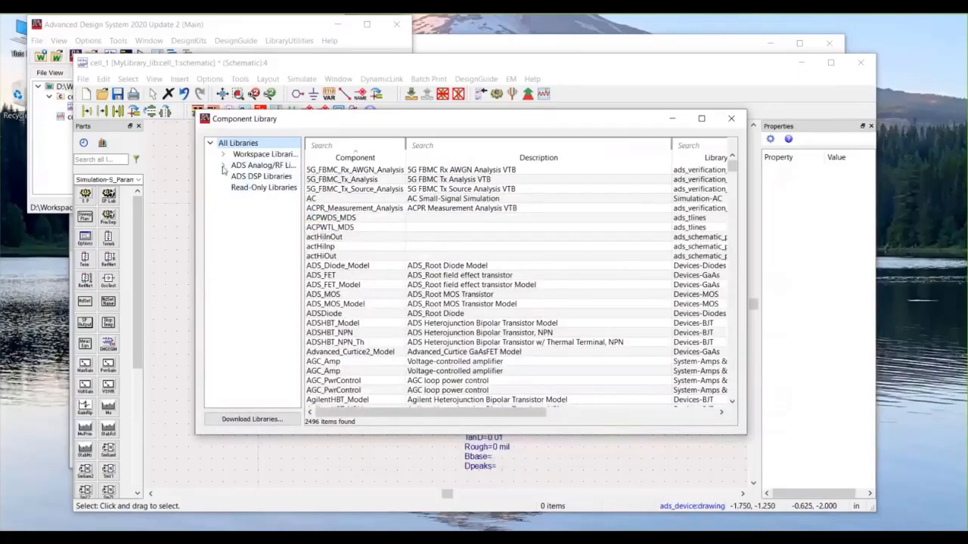
click(224, 165)
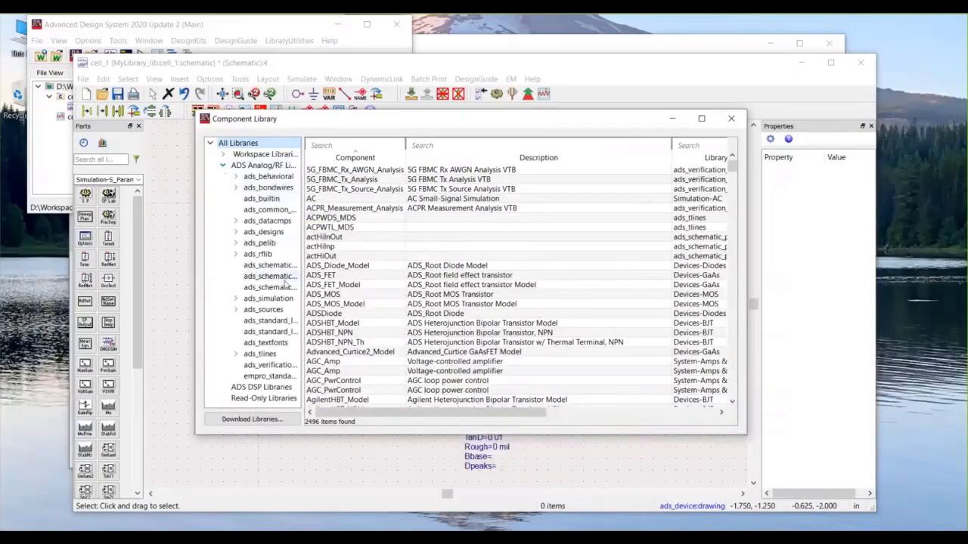
drag(303, 277, 390, 277)
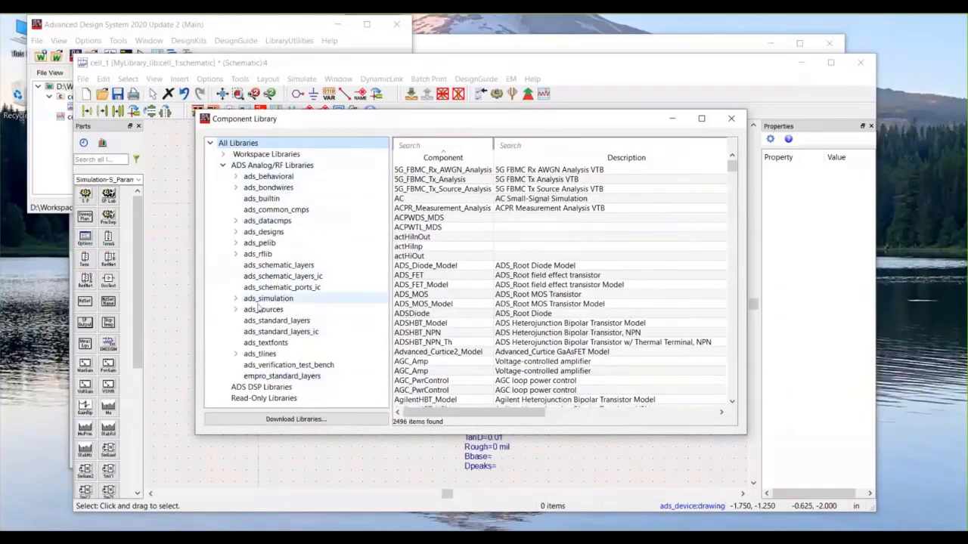
Step: Expand ads_simulation in the Component Library to view its simulation categories, and close the library browser
click(235, 298)
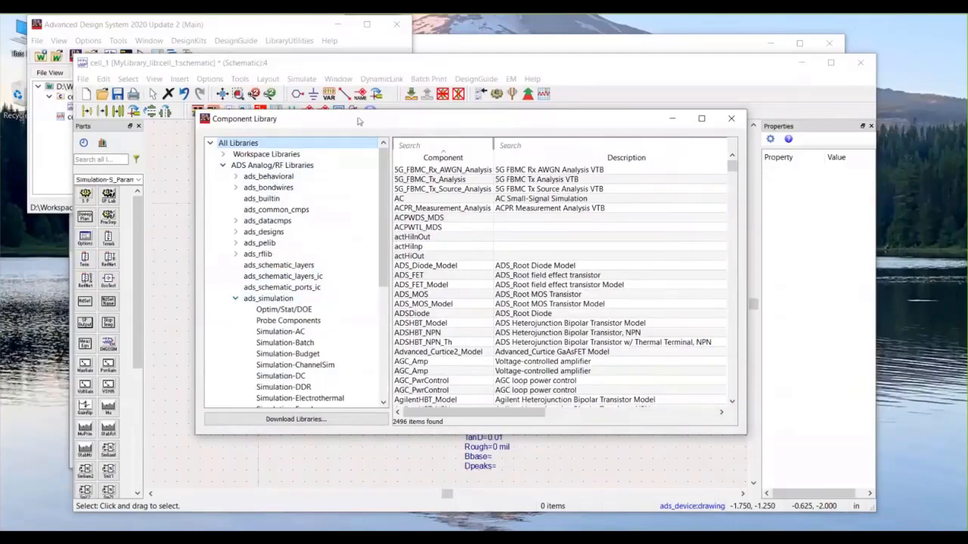
drag(360, 121, 317, 112)
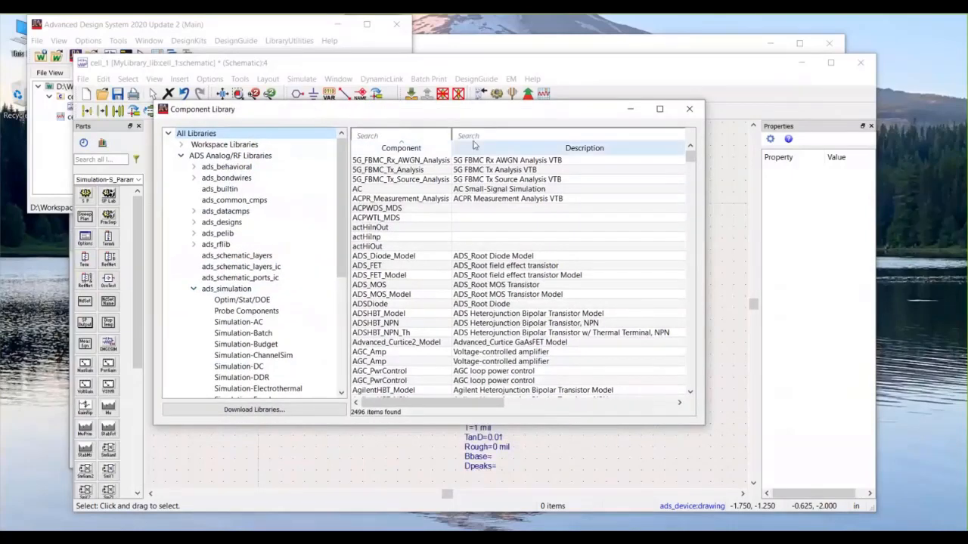
click(491, 135)
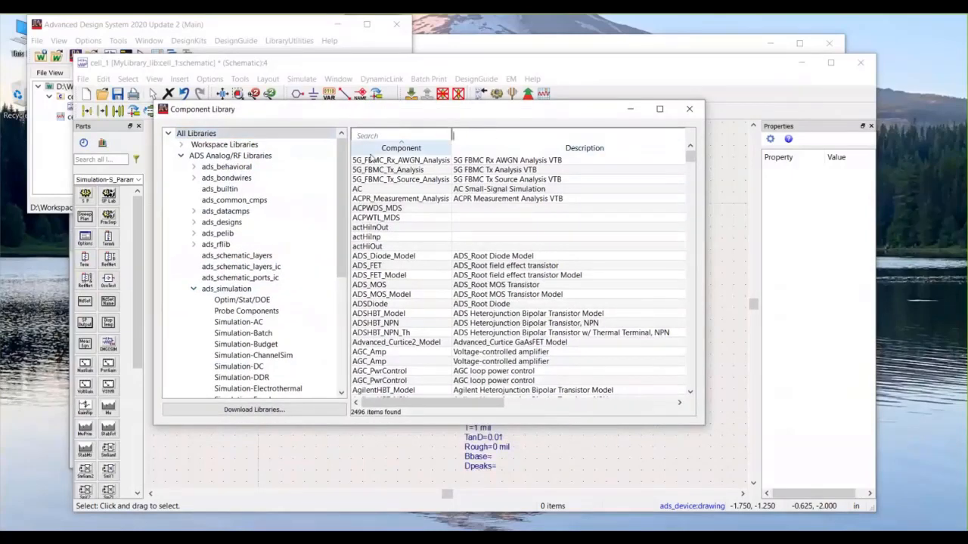
click(689, 109)
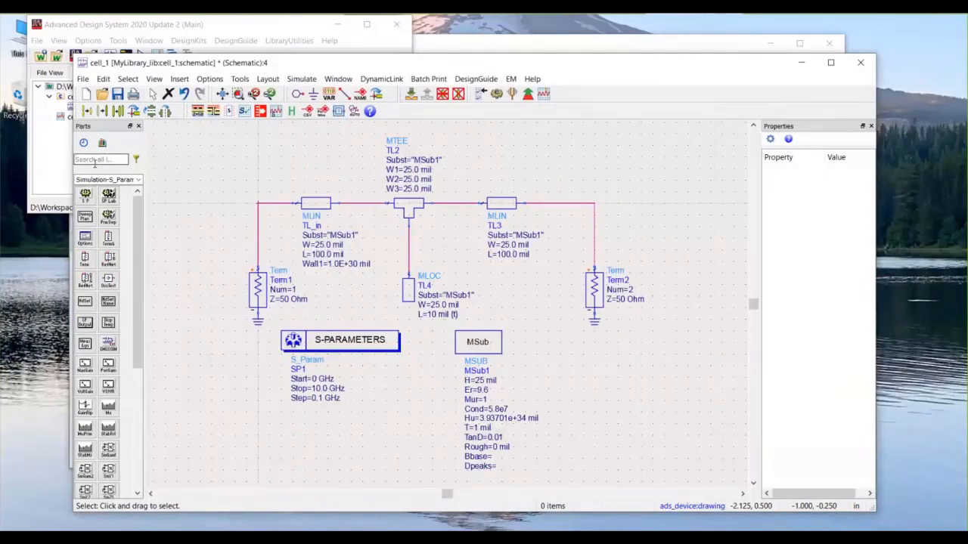
Step: Search the parts for SPO and place an SPOutput component beside the MSub block in the schematic
text(SP)
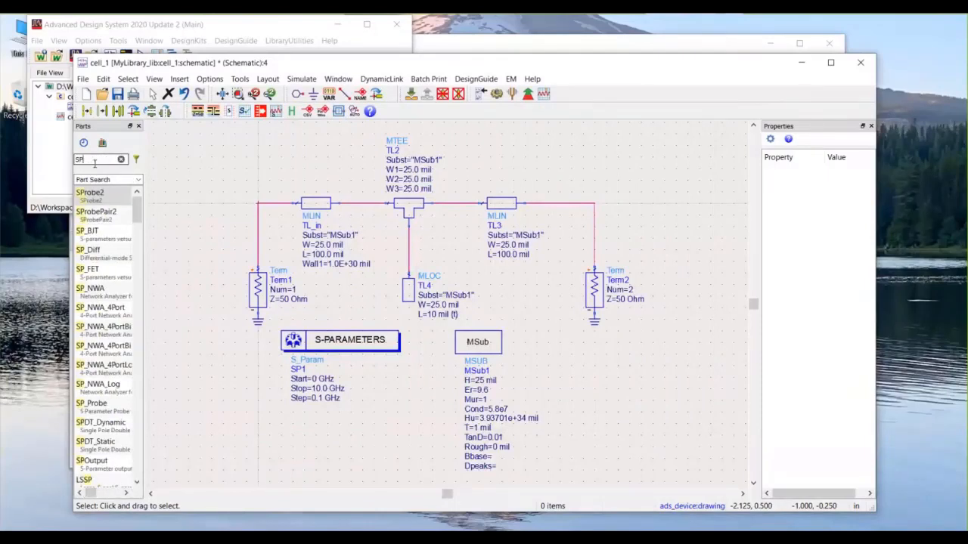
text(_)
key(BackSpace)
text(O)
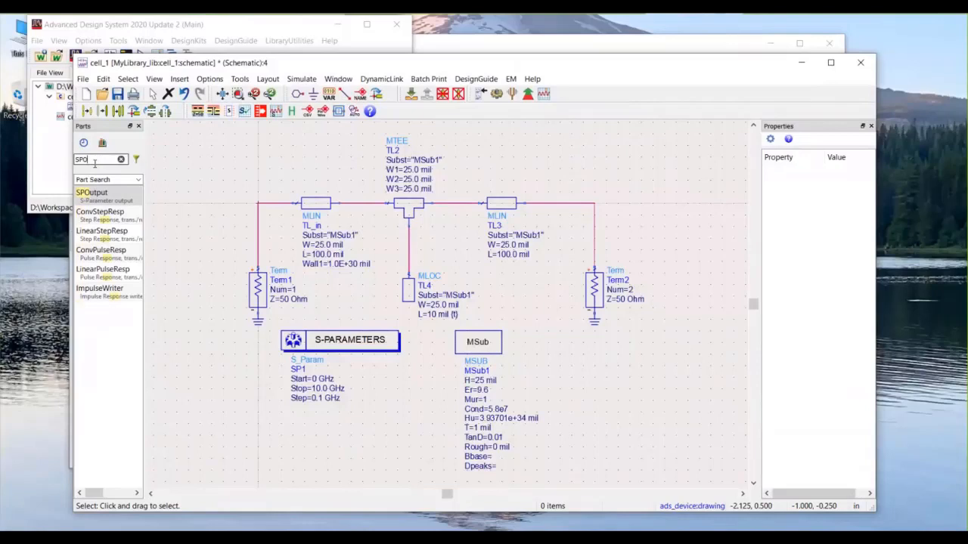
click(100, 195)
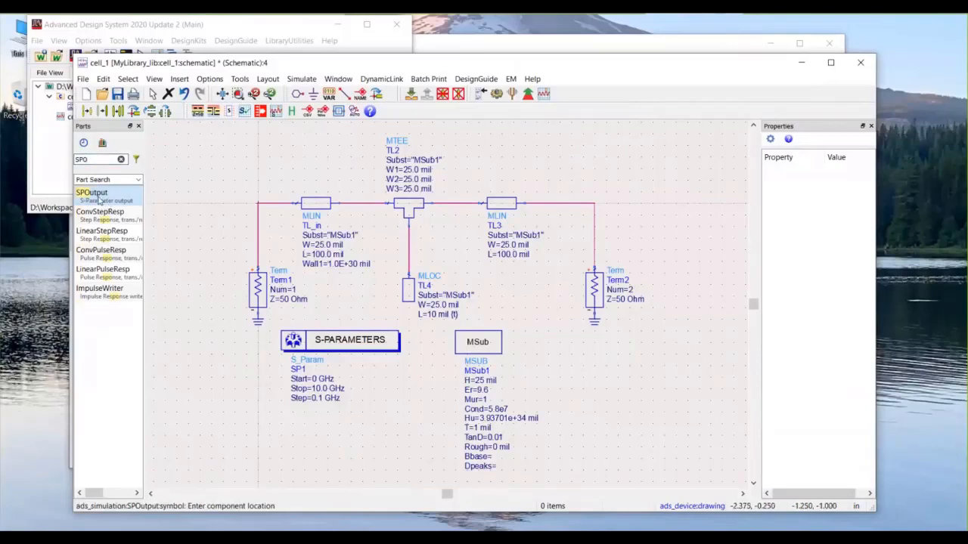
click(566, 365)
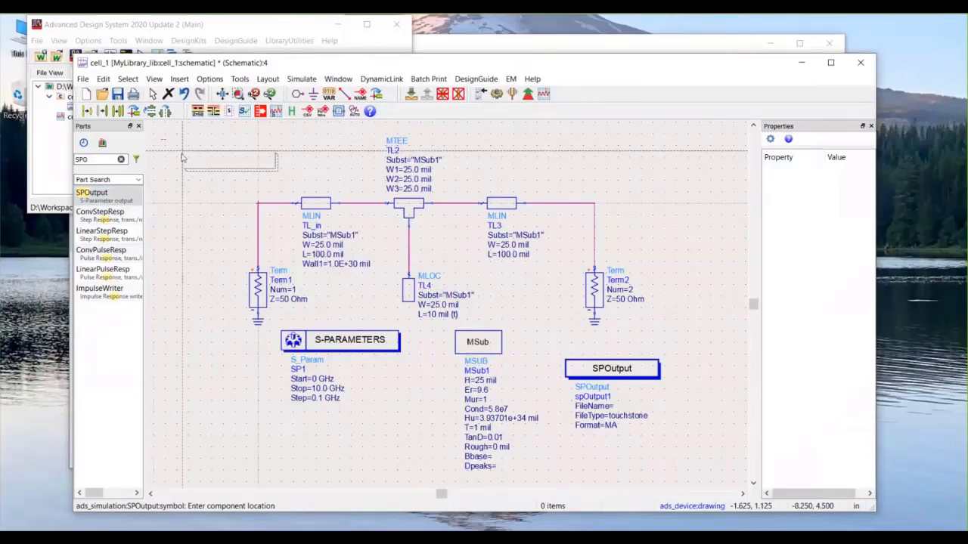
Step: Search the parts for R, place one resistor above and beyond Term2, end placement and select the resistor
double_click(86, 159)
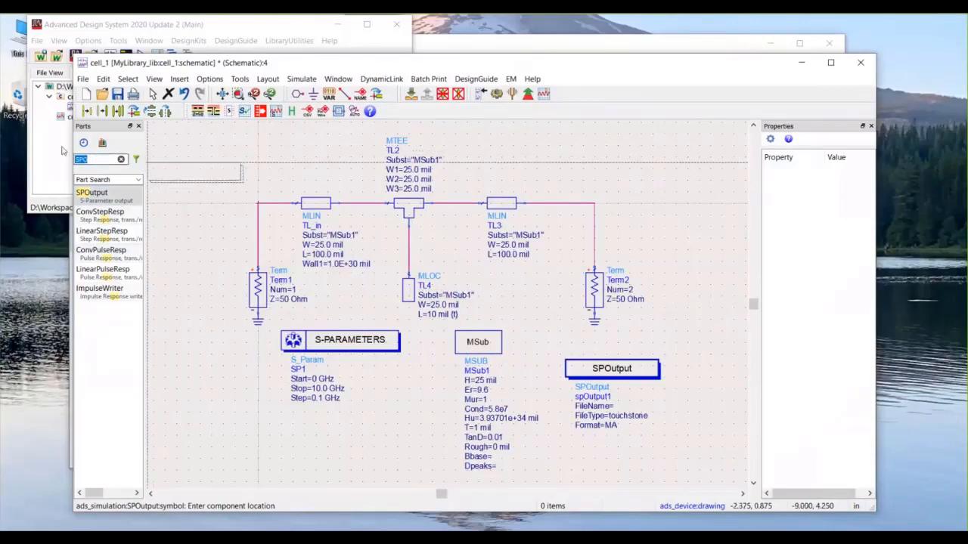
text(R)
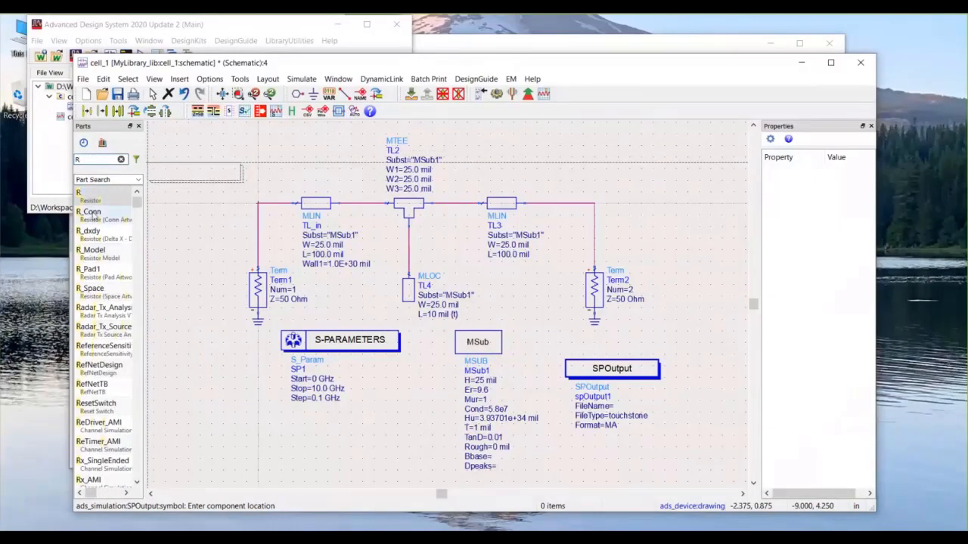
drag(137, 204, 141, 185)
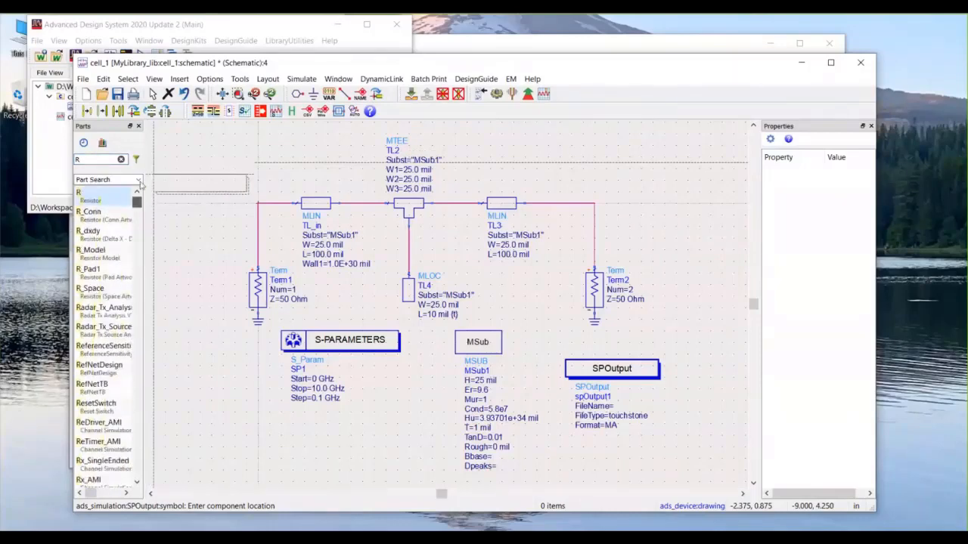
click(91, 193)
click(631, 142)
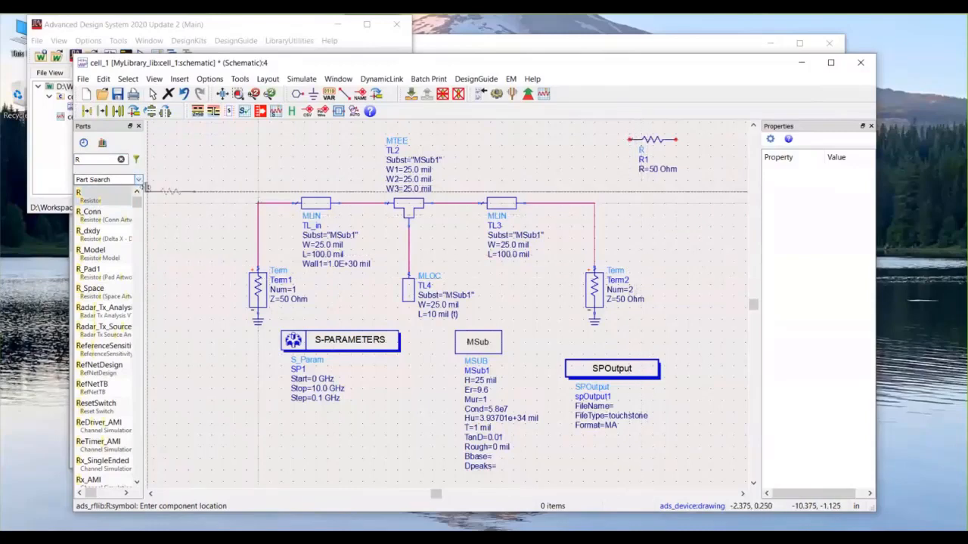
click(78, 158)
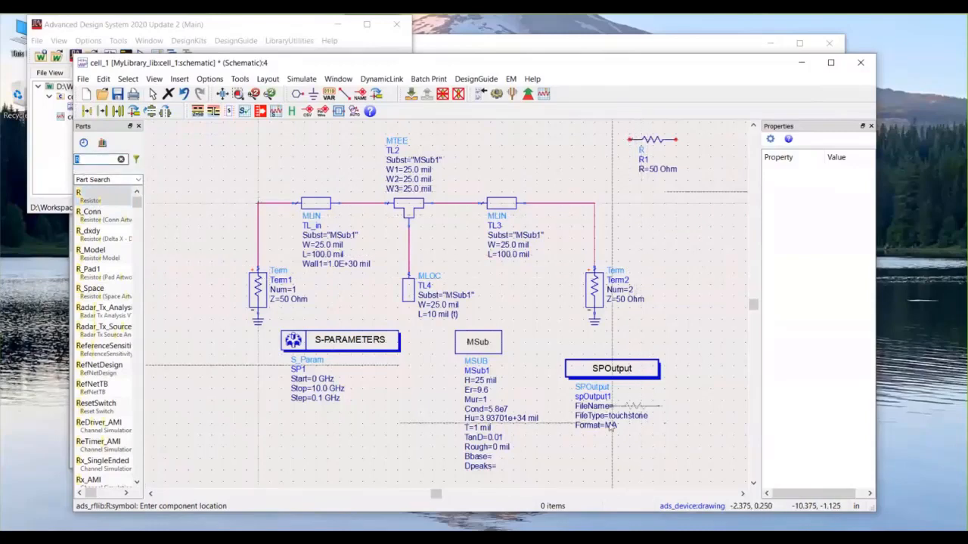
key(Escape)
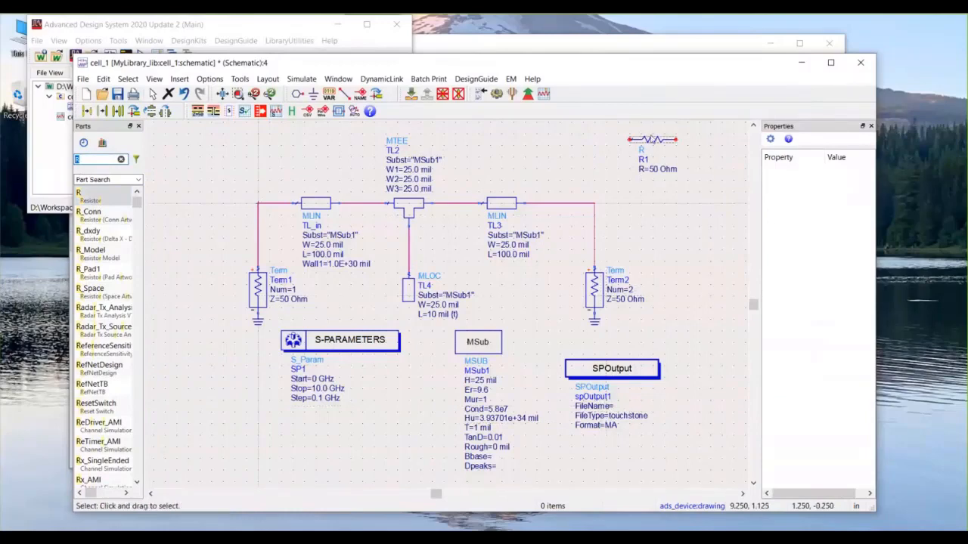
click(651, 139)
Step: Open the SPOutput component's parameters, set FileName to john2.s2p and apply it
scroll(656, 378, up, 3)
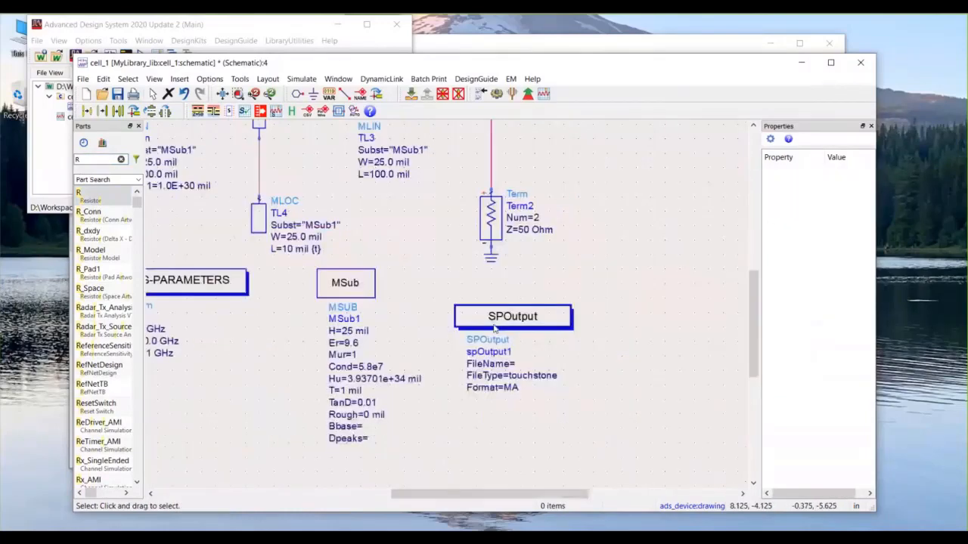
click(434, 259)
double_click(434, 260)
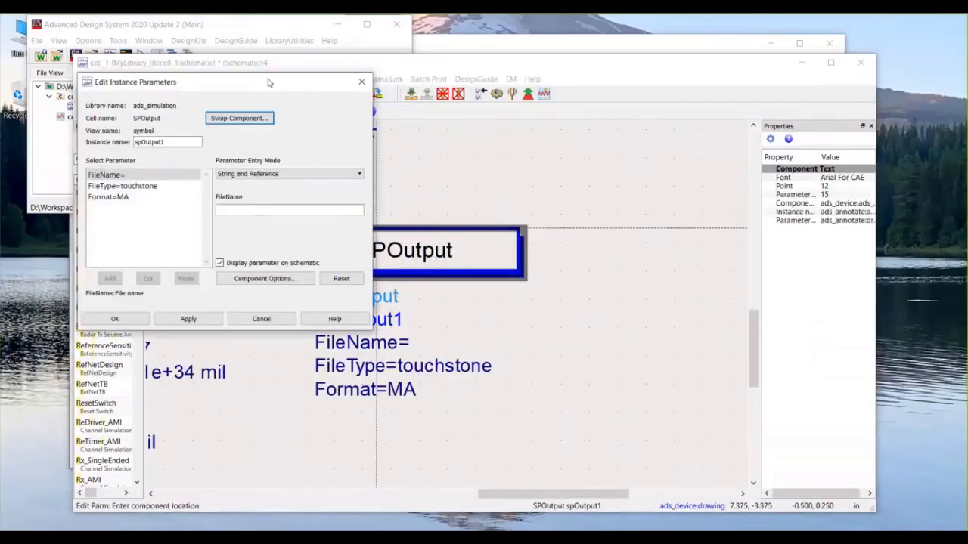
drag(551, 105, 552, 105)
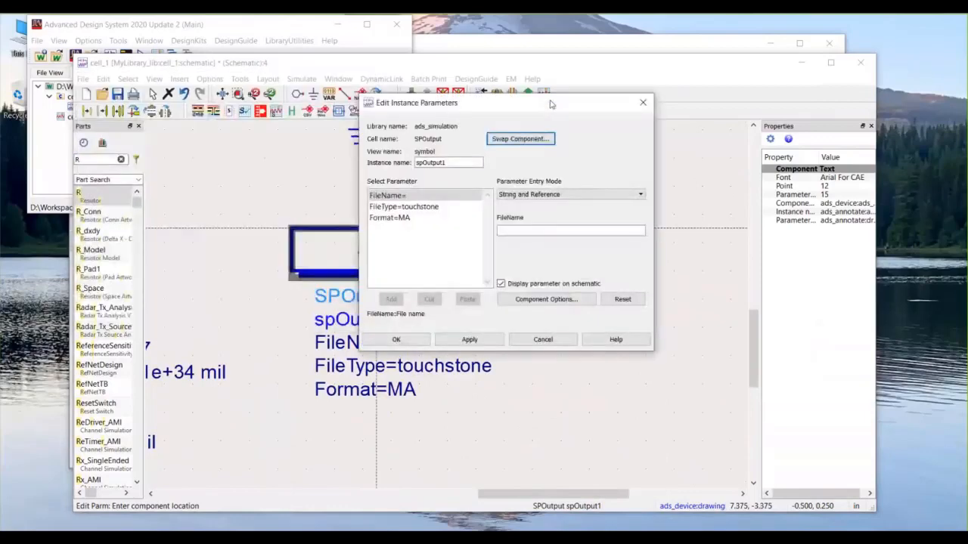
click(514, 233)
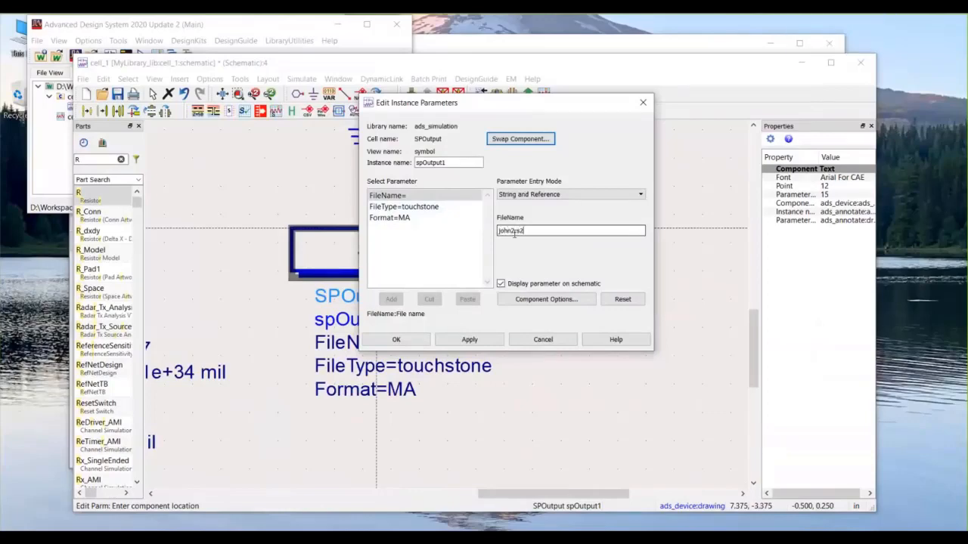
text(john2.s2p)
click(475, 342)
Step: Check the SPOutput's FileType and Format options, keeping touchstone and MA, and close its parameter dialog
click(428, 207)
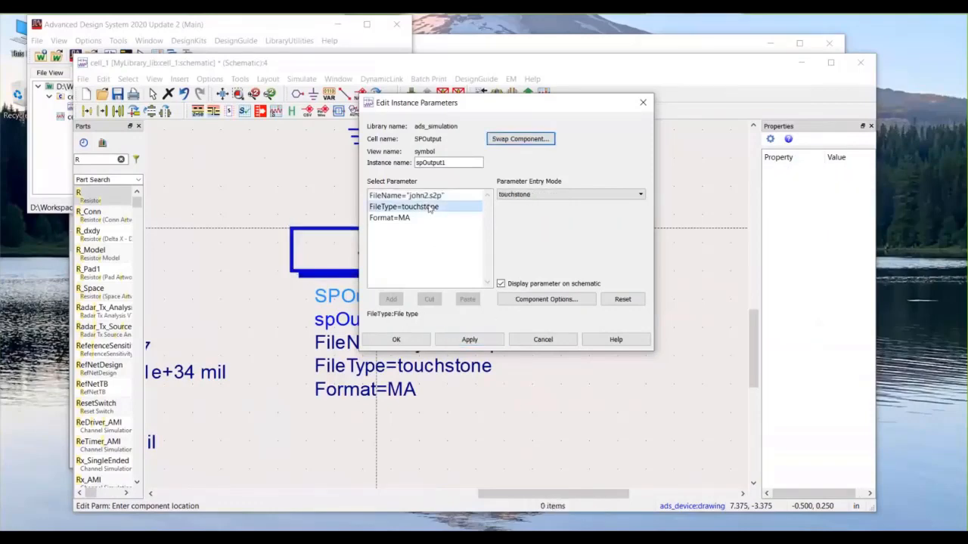
click(508, 195)
click(508, 195)
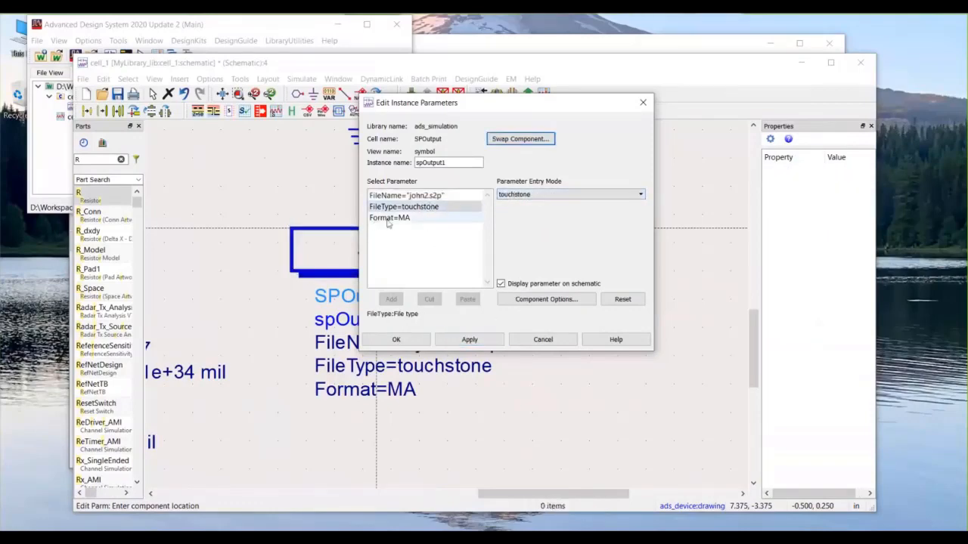
click(410, 219)
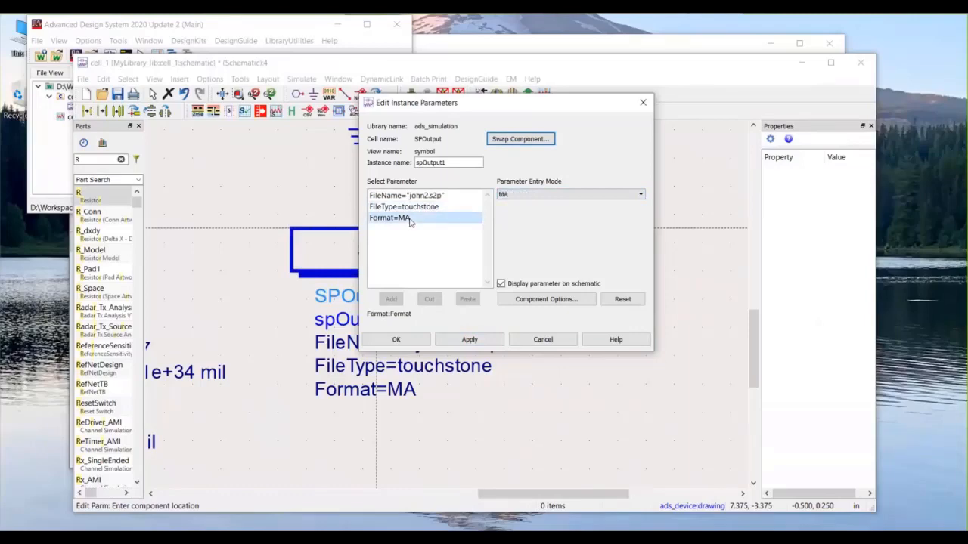
click(449, 341)
click(543, 339)
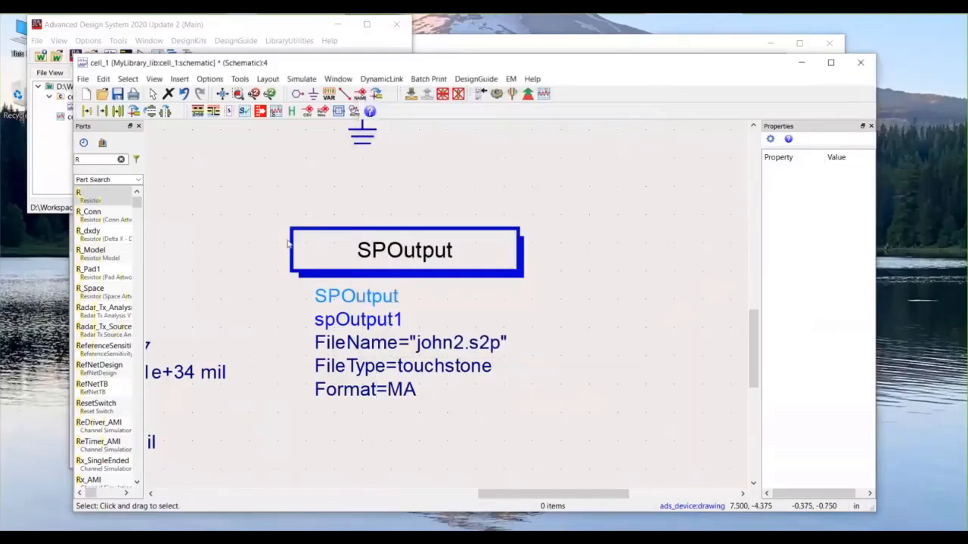
Step: Simulate the cell_1 schematic and open the workspace's data folder in File Explorer
scroll(530, 352, down, 4)
click(496, 93)
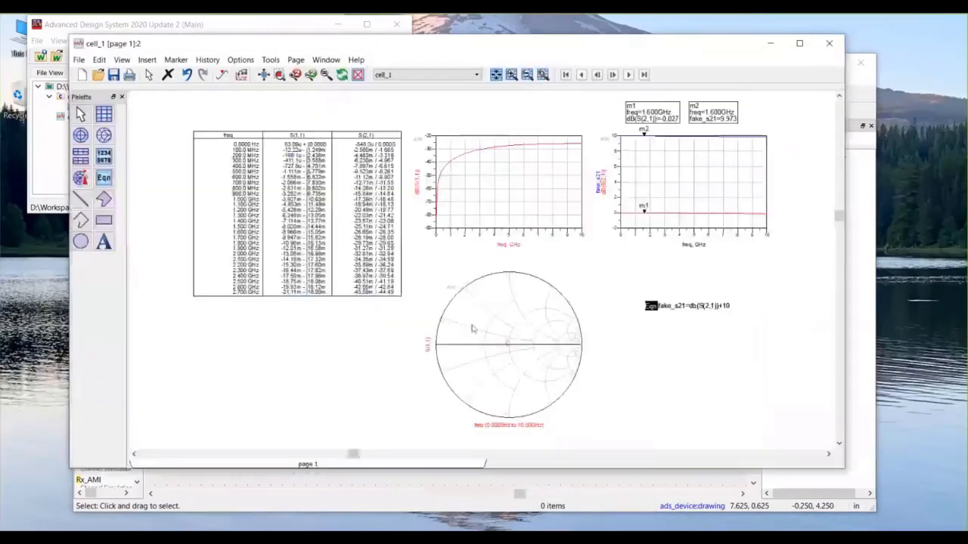
click(60, 168)
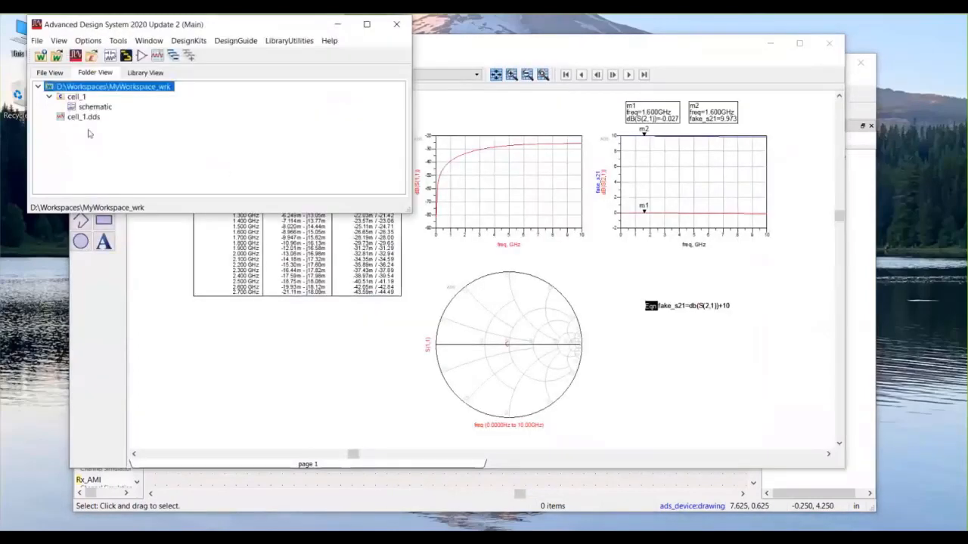
right_click(137, 87)
click(175, 240)
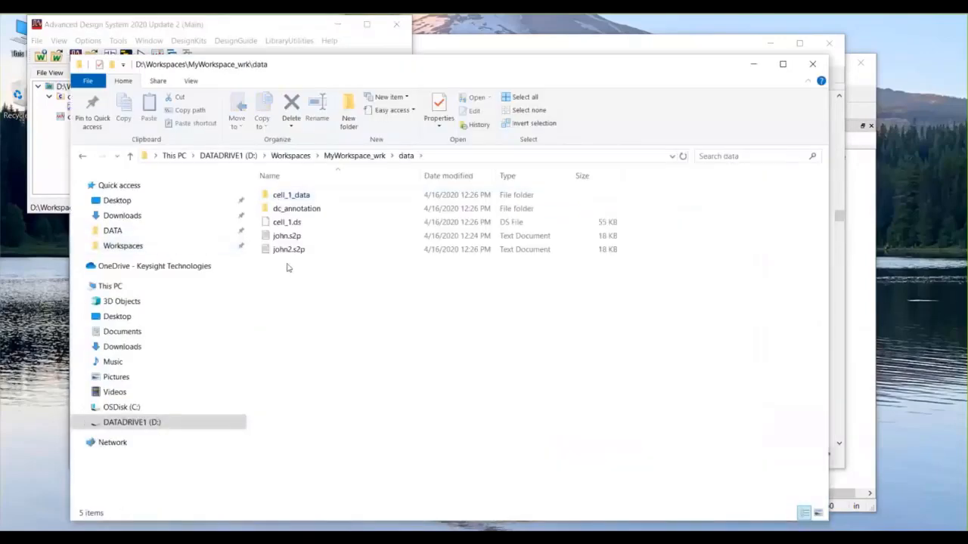
Step: Locate john2.s2p in the data folder, close the folder window and return to the cell_1 schematic
click(288, 250)
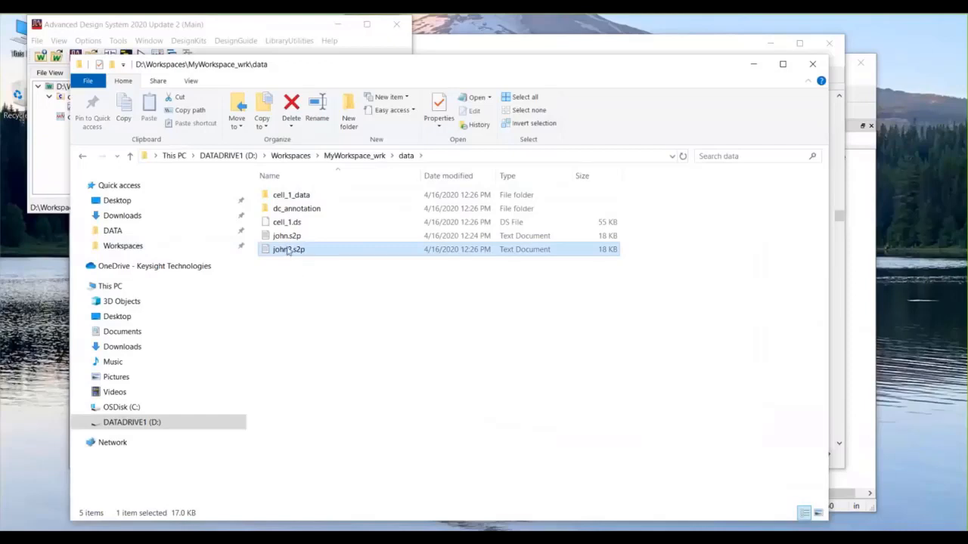
click(311, 393)
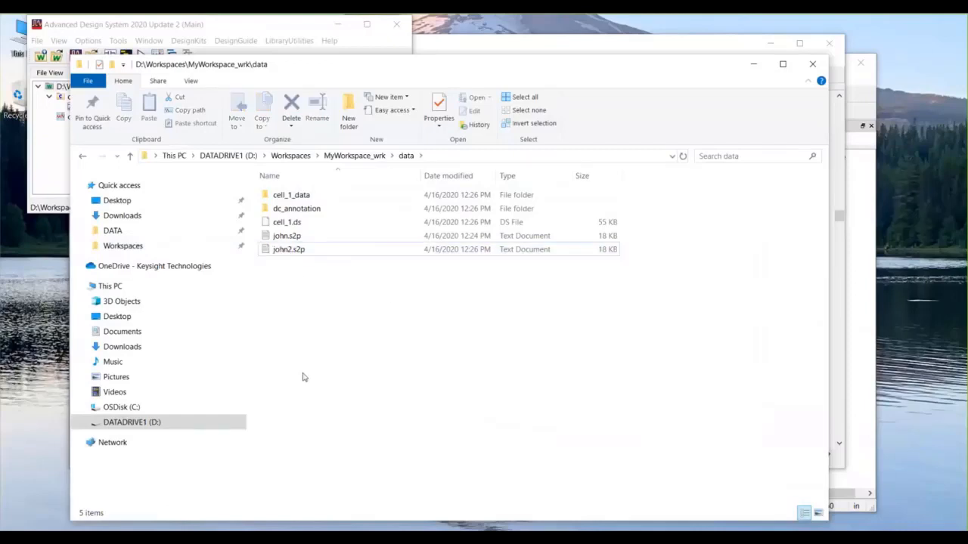
drag(683, 55, 653, 47)
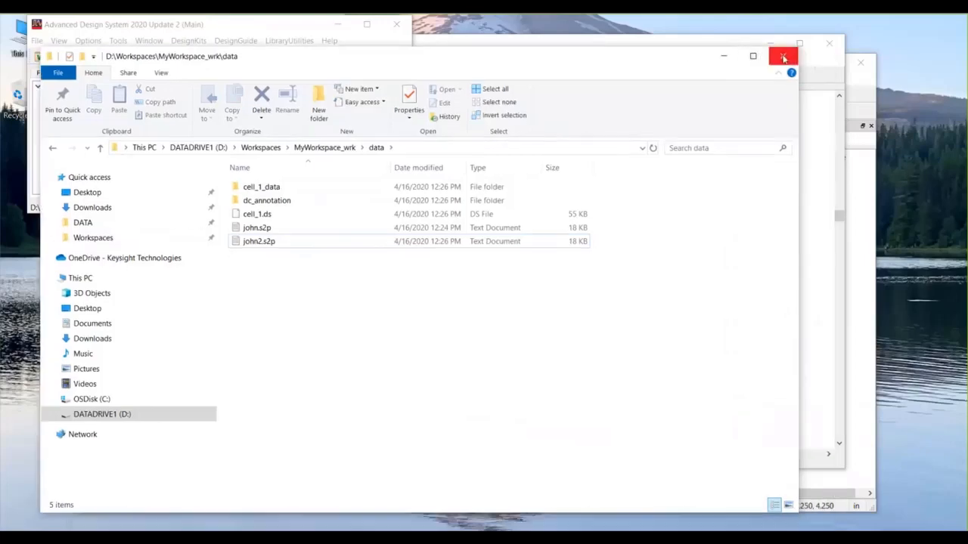
click(781, 55)
click(542, 50)
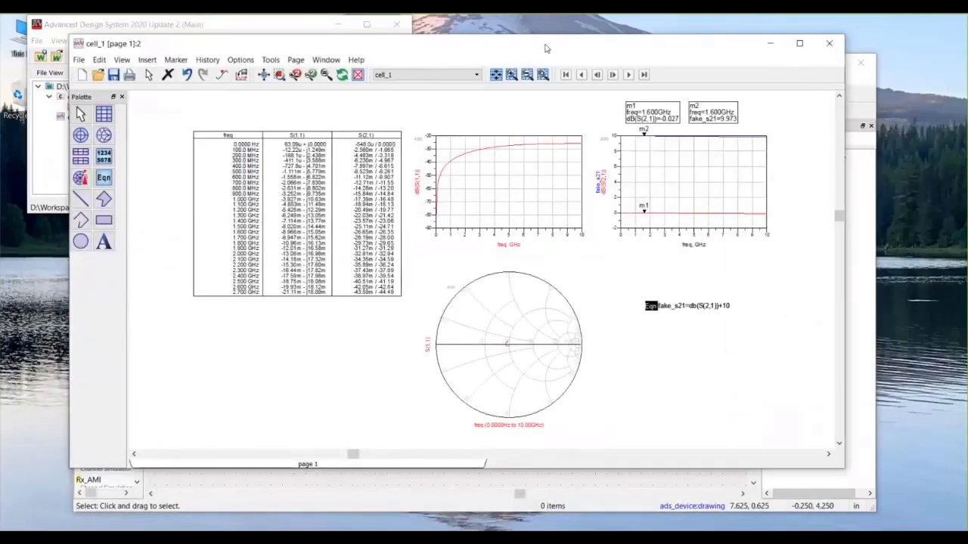
click(234, 484)
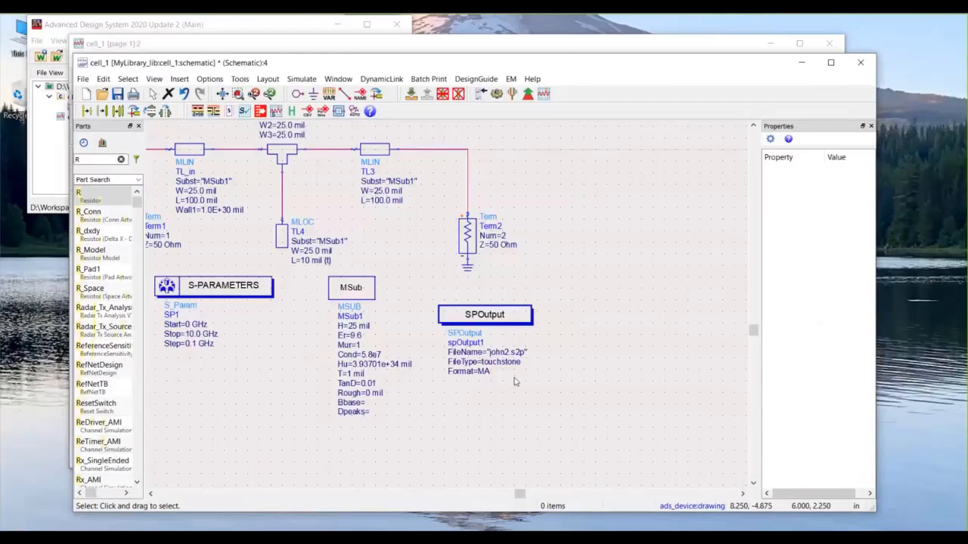
Step: Clear the parts search, then close the cell_1 schematic window and save its changes
click(121, 159)
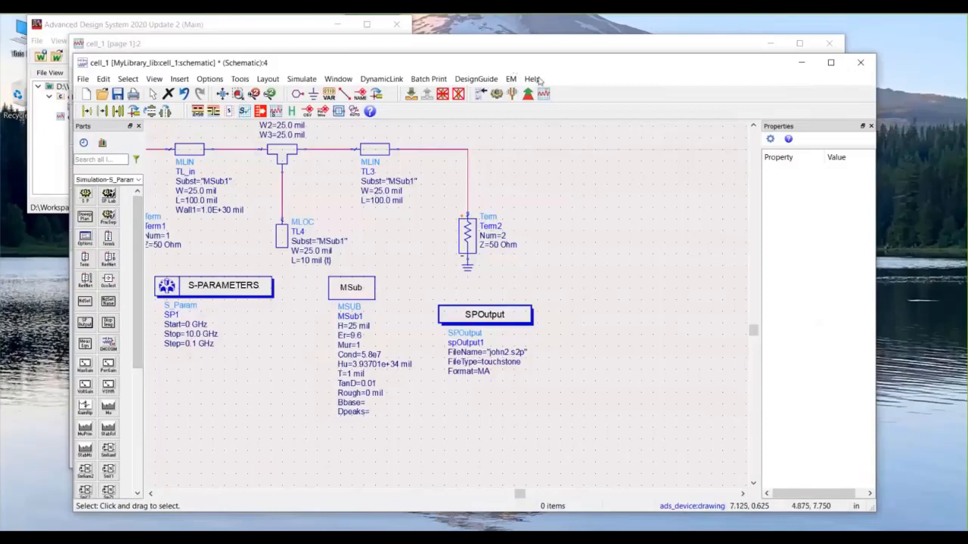
drag(471, 63, 499, 74)
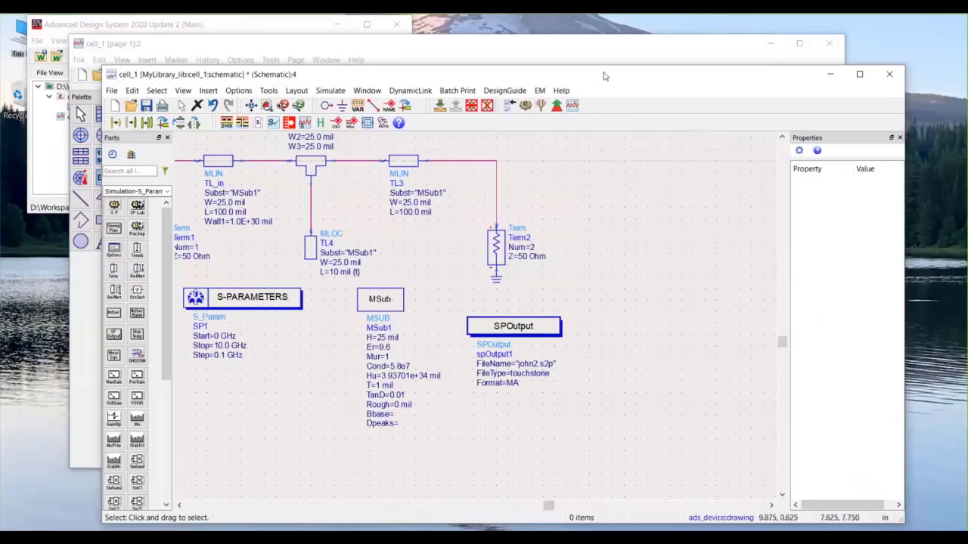
drag(757, 77, 696, 90)
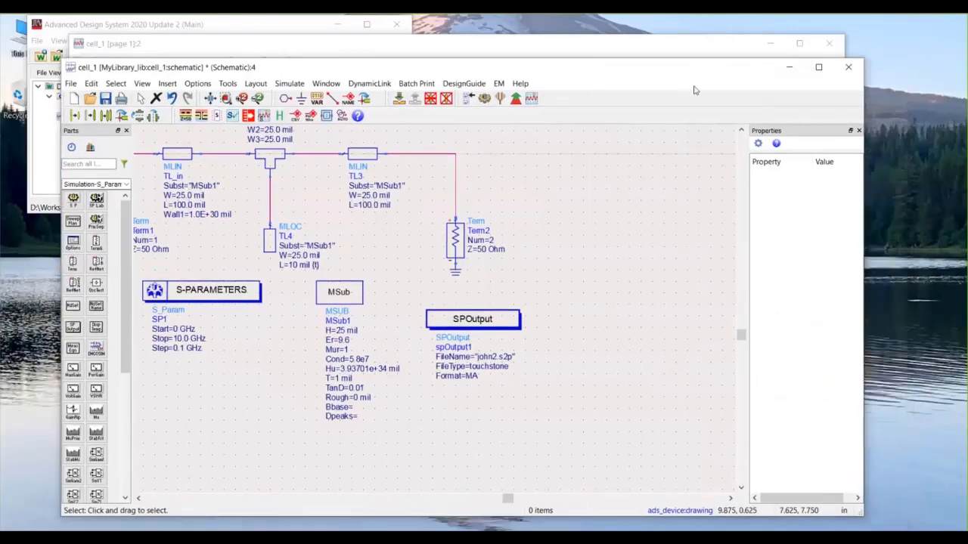
click(830, 90)
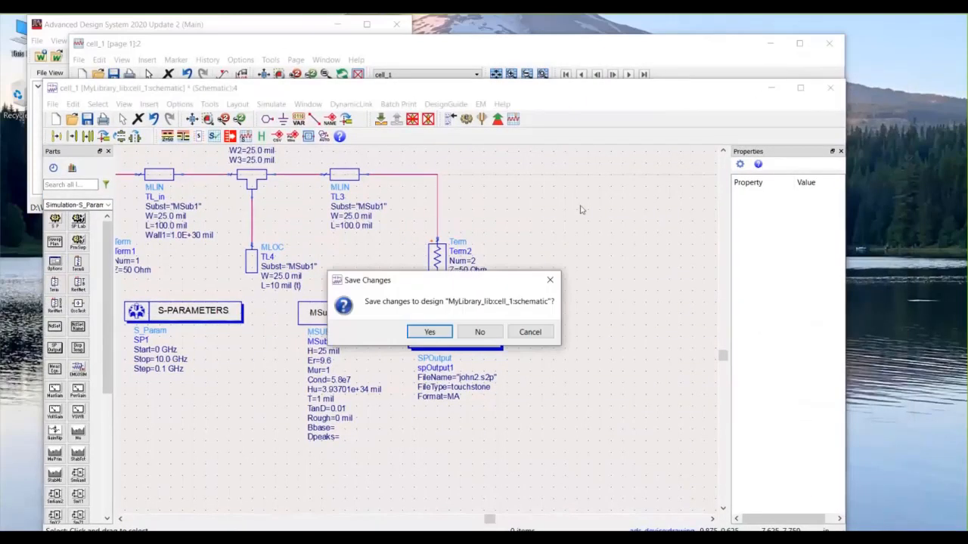
click(430, 333)
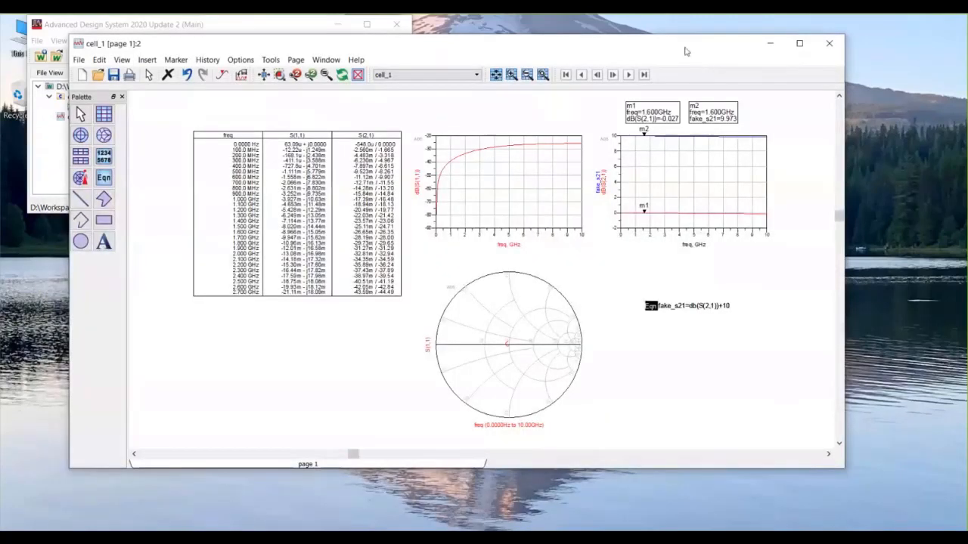
Step: Close the cell_1 data display window and the simulation status window, returning to the main workspace window
drag(685, 51, 666, 91)
click(811, 88)
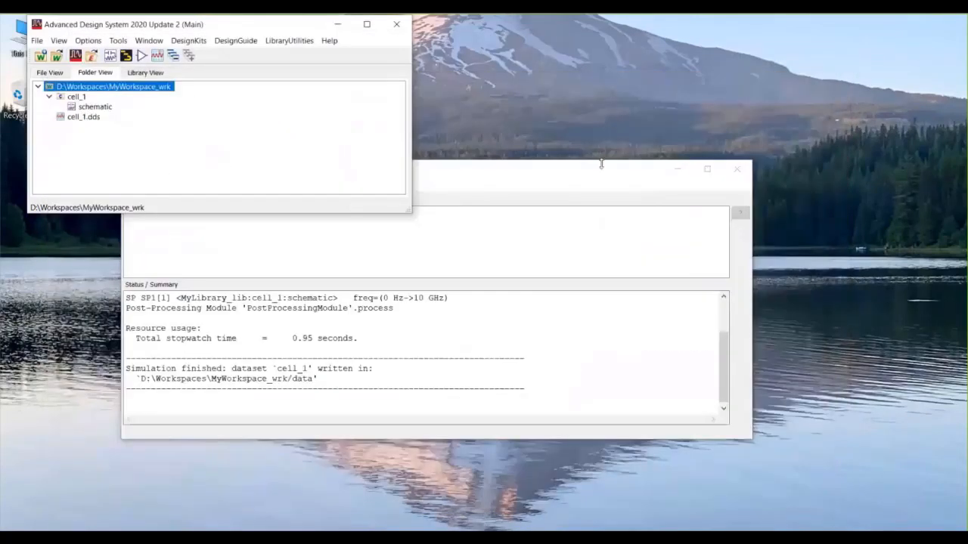
click(736, 169)
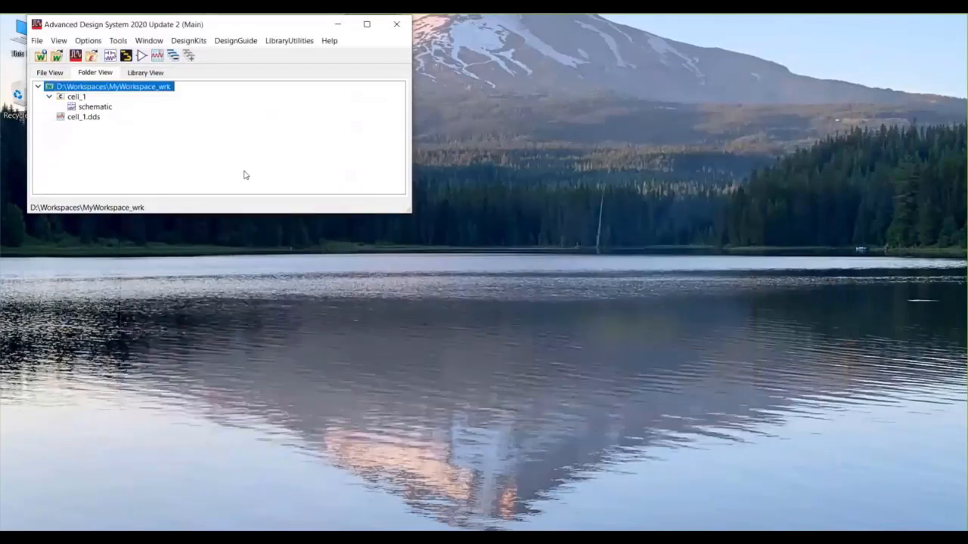
click(244, 175)
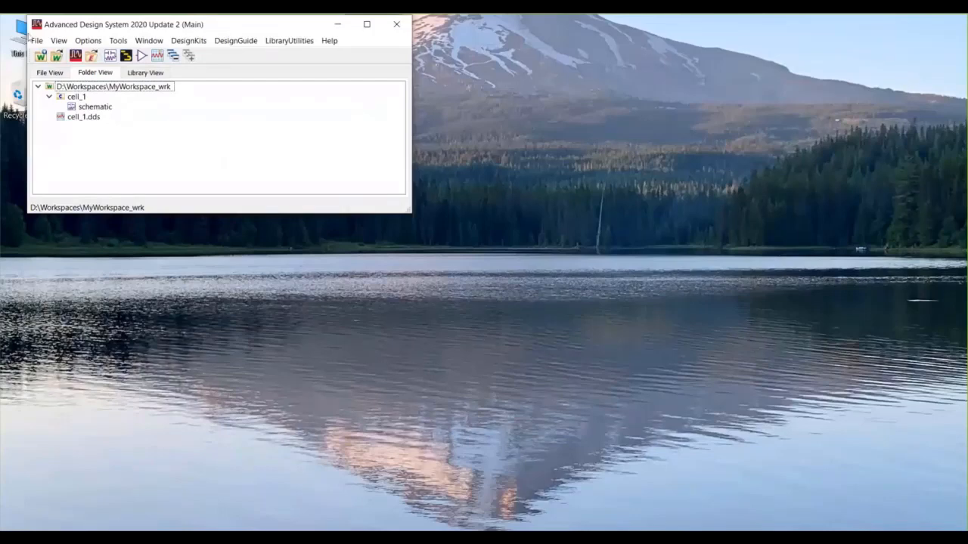
click(88, 40)
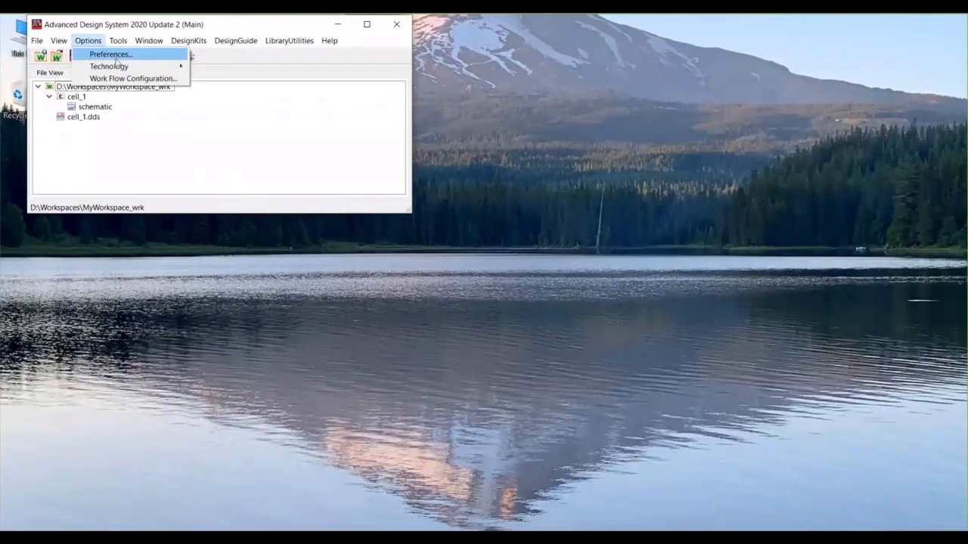
click(110, 55)
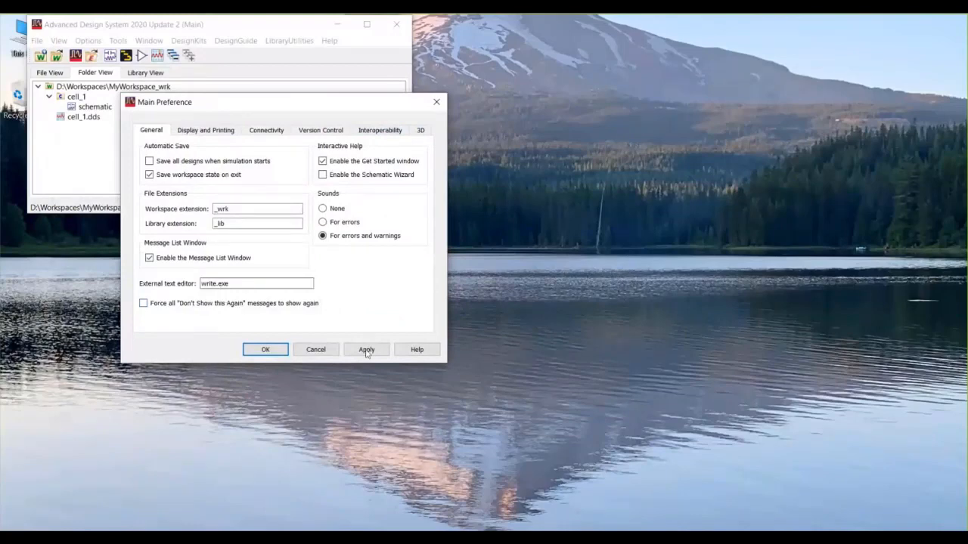
click(316, 350)
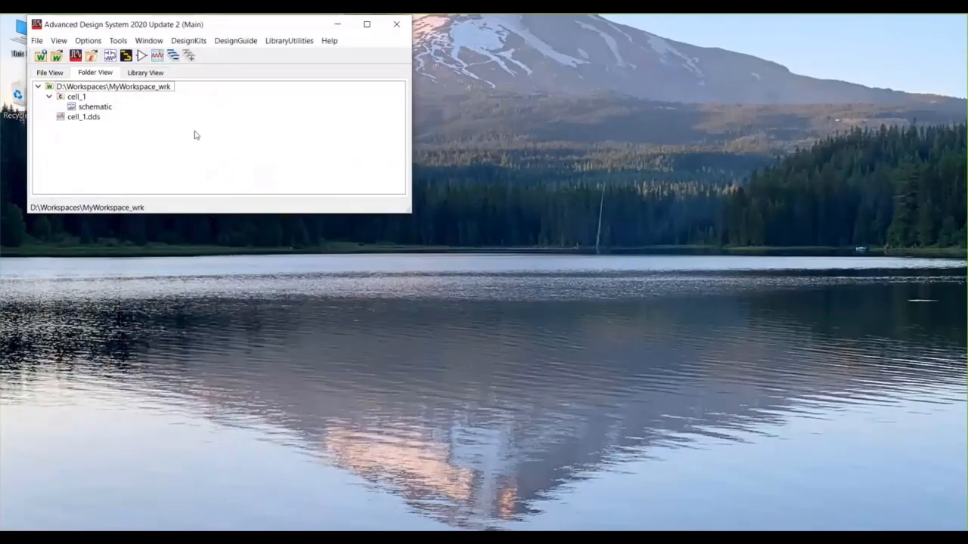
Step: Reopen the cell_1 schematic and set the Length unit to mm in its Units/Scale preferences
double_click(91, 106)
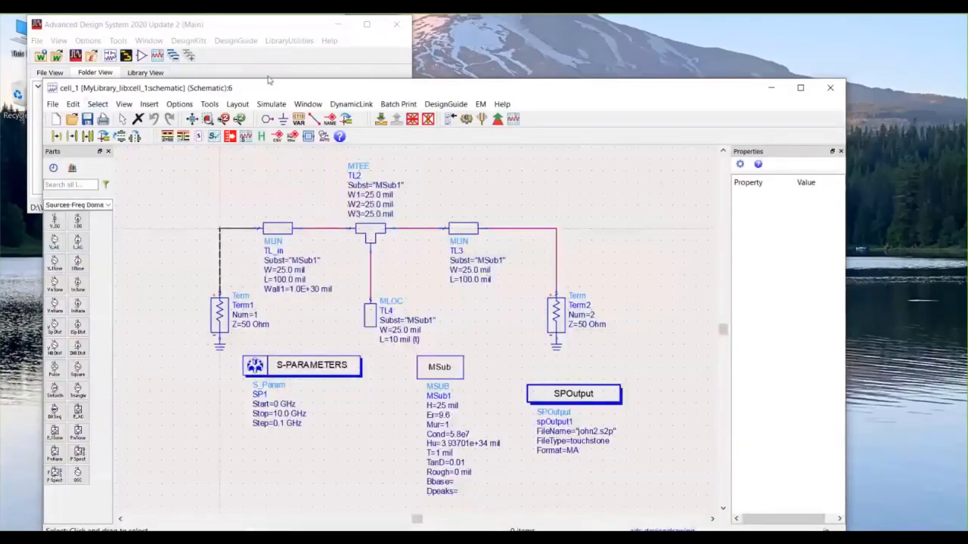
click(184, 68)
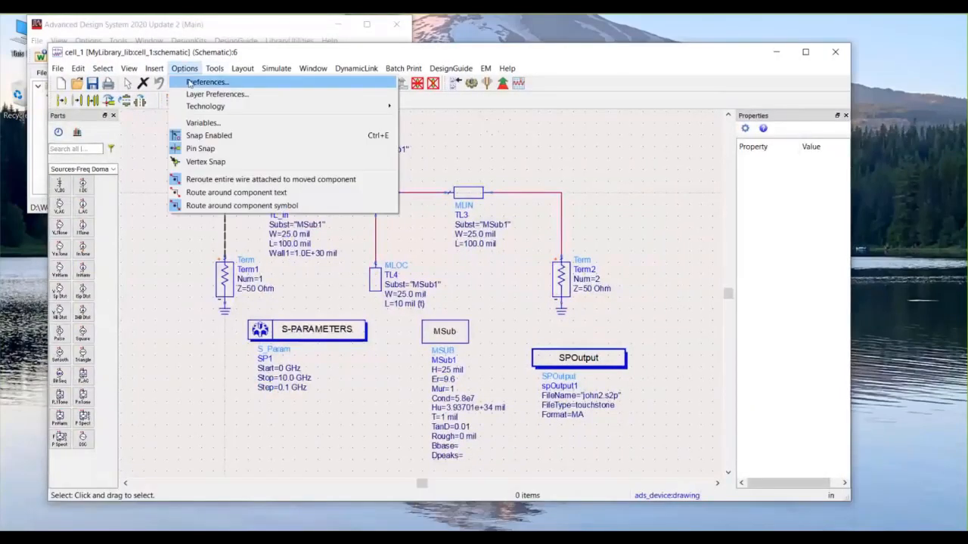
click(189, 79)
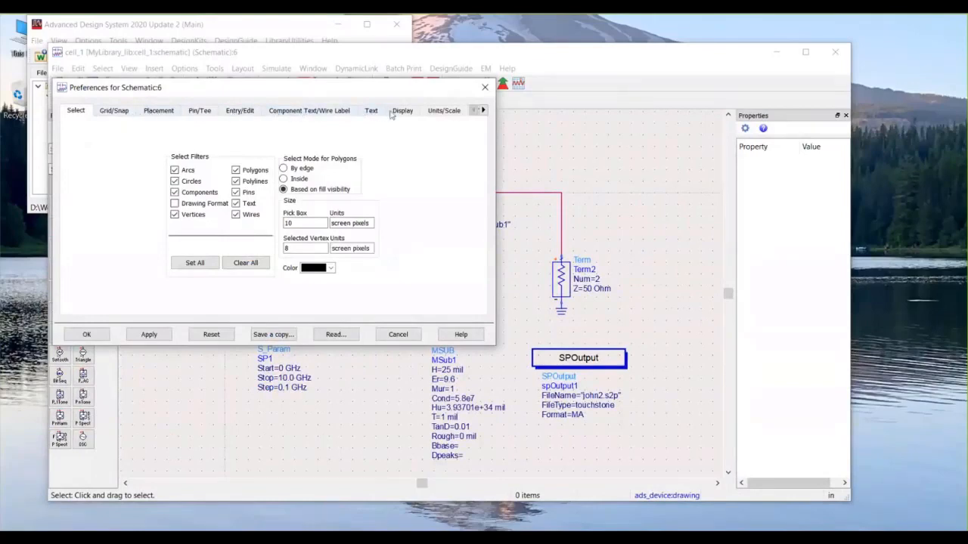
click(446, 111)
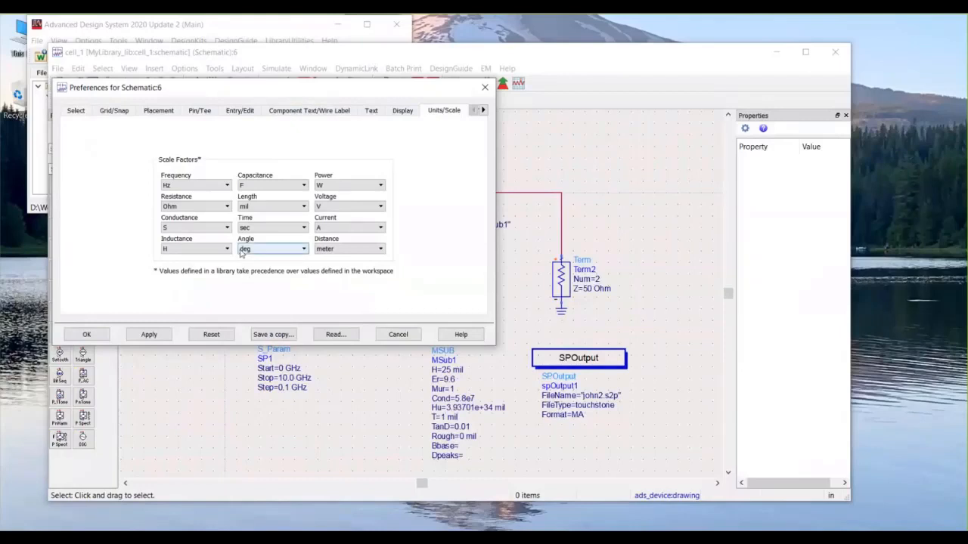
click(305, 206)
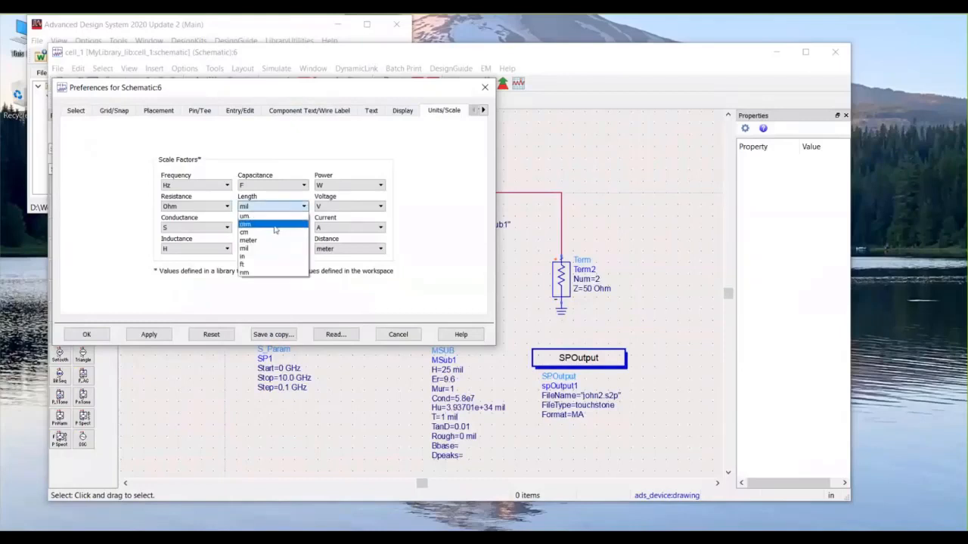
click(274, 227)
click(147, 335)
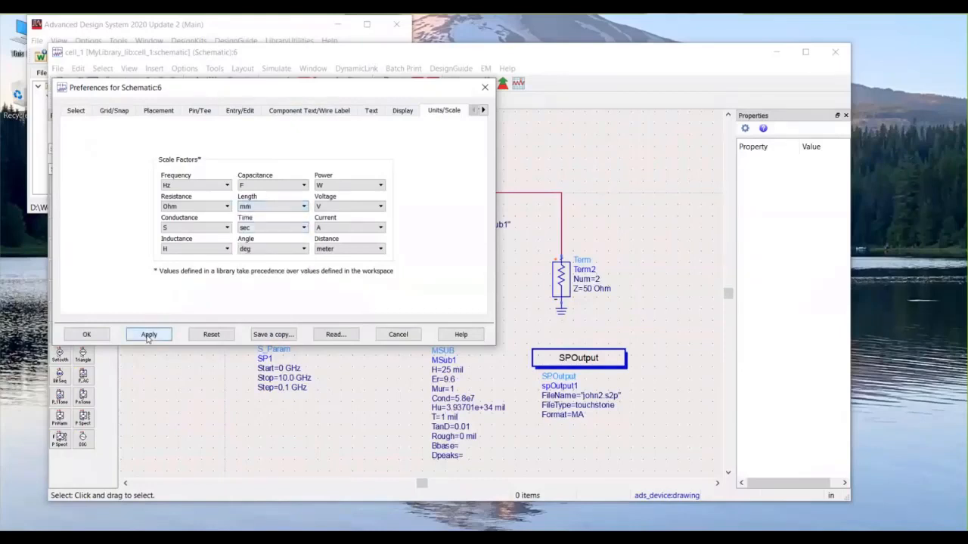
click(485, 87)
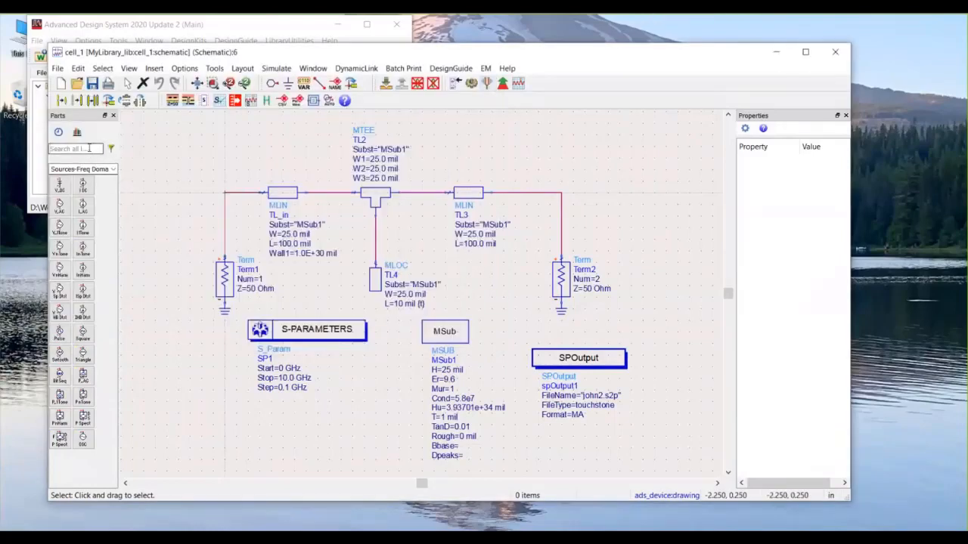
Step: Place an MLIN microstrip line in the empty area above Term1 to check its default length units, and delete it
click(89, 148)
text(MLIN)
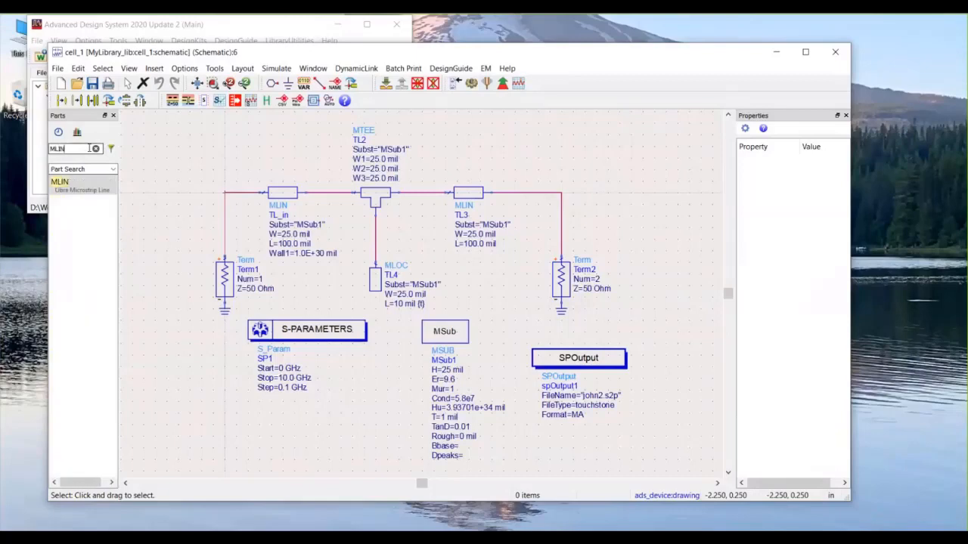
click(59, 182)
click(159, 134)
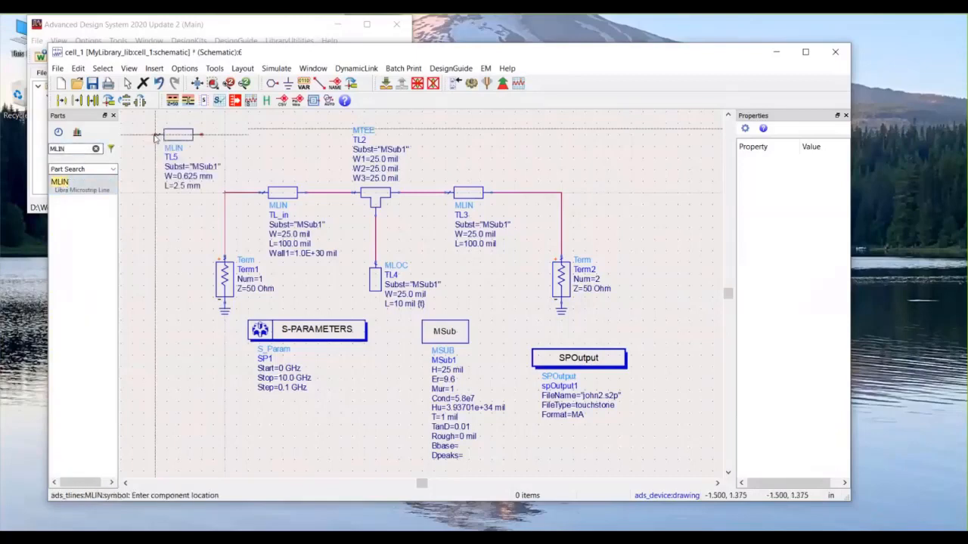
key(Escape)
scroll(199, 184, up, 3)
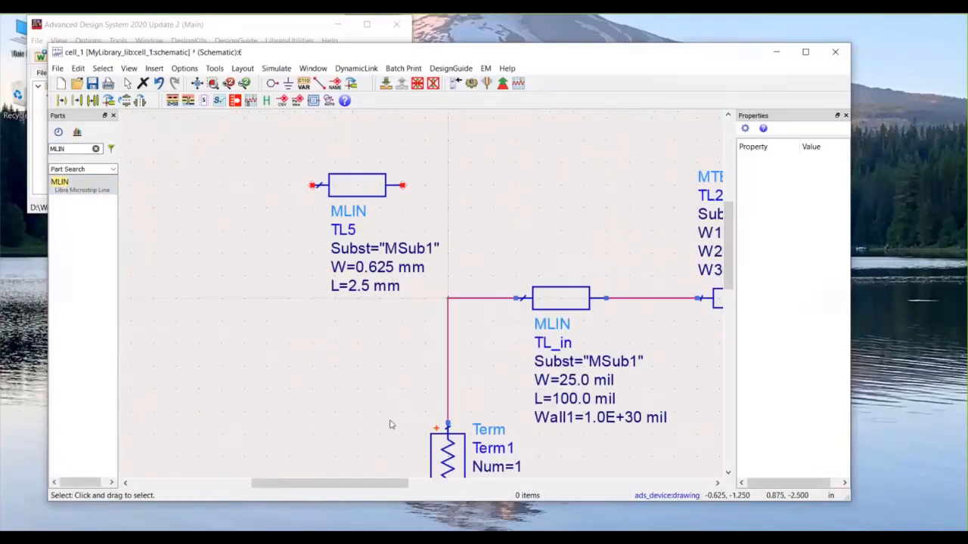
click(356, 189)
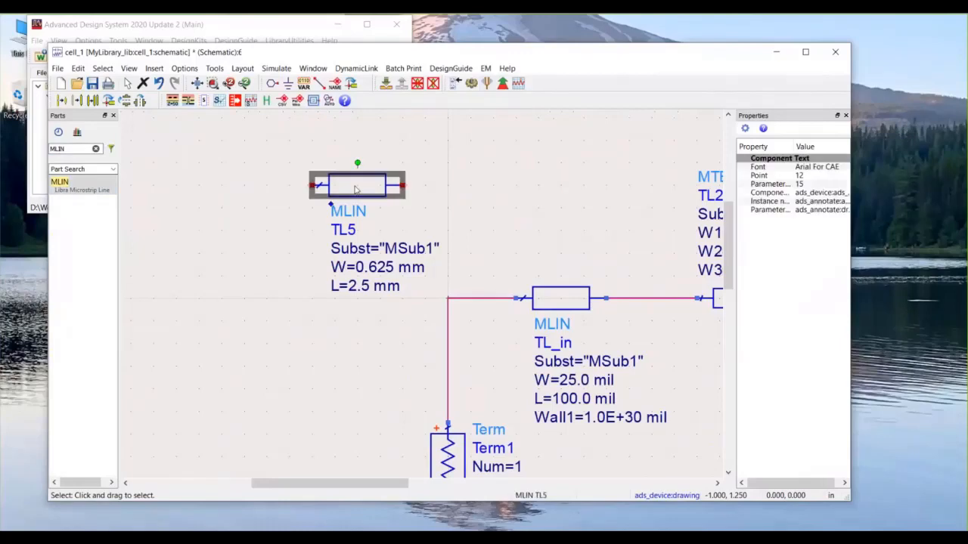
key(Delete)
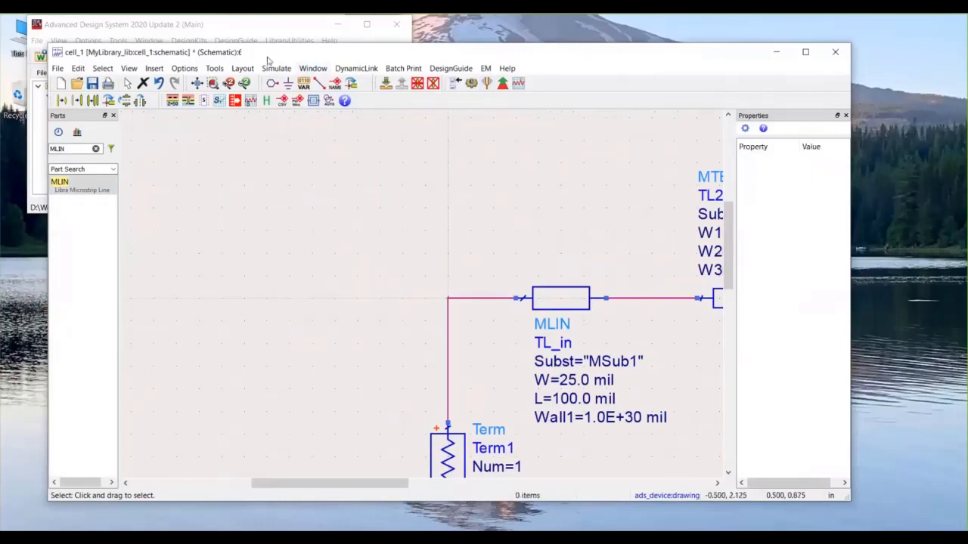
Step: Set the Length unit to mil in the schematic's Units/Scale preferences
click(185, 68)
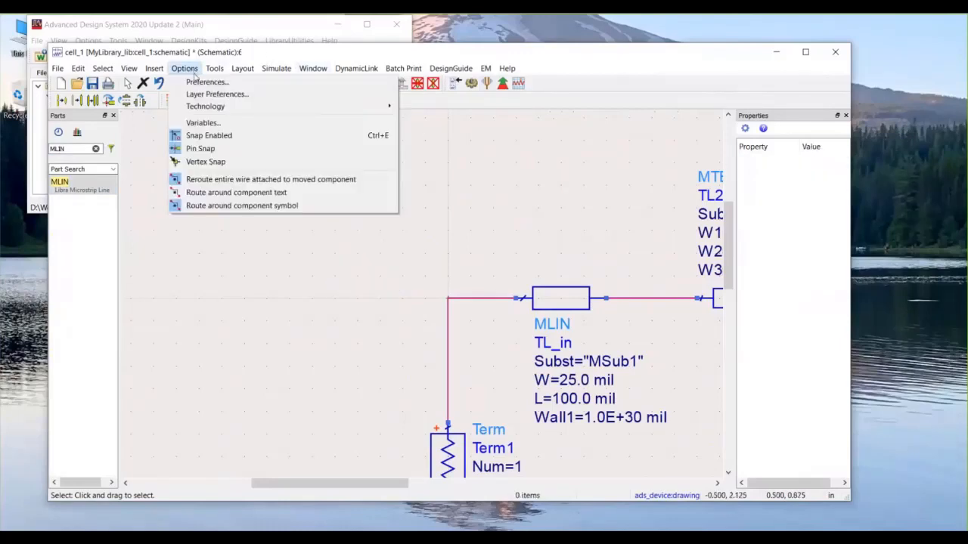
click(199, 82)
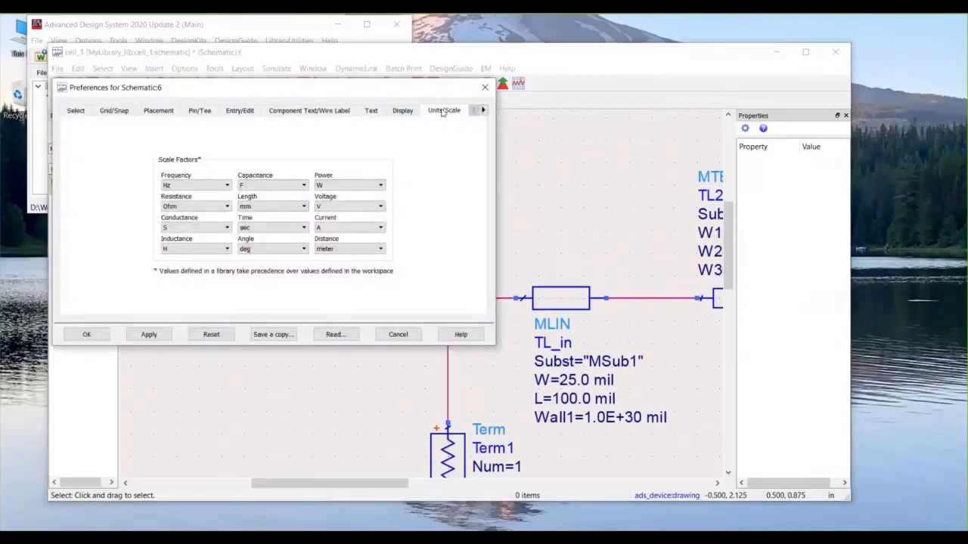
click(302, 207)
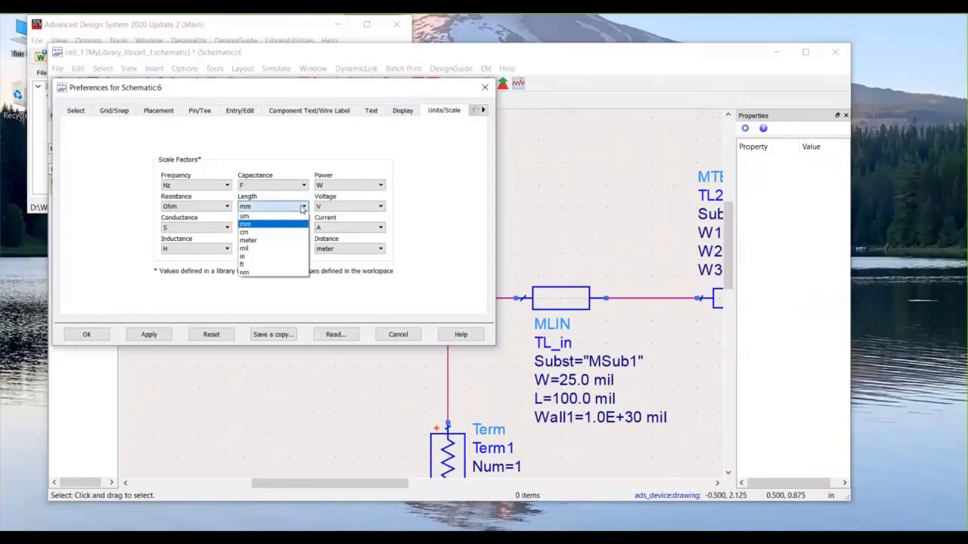
click(269, 249)
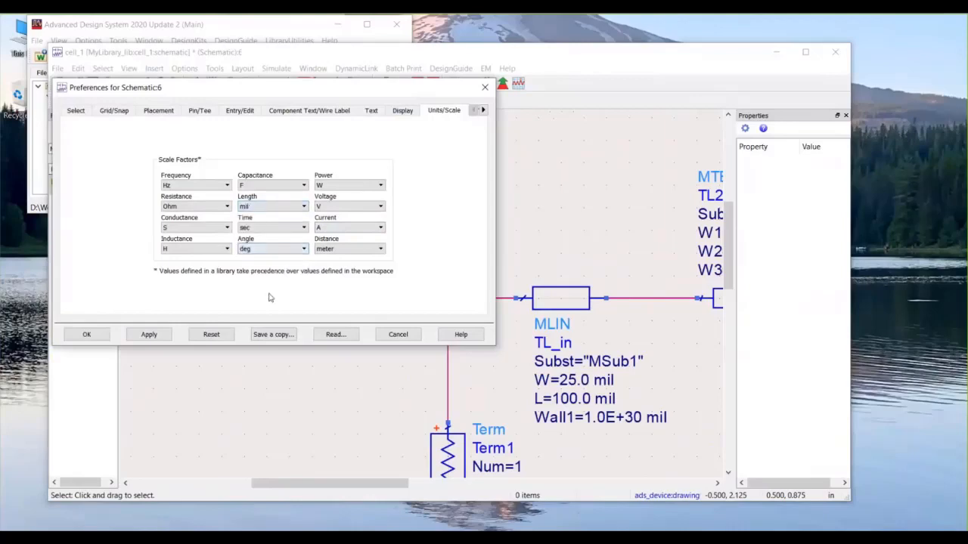
click(81, 338)
Step: Fit the whole cell_1 circuit in the schematic view and clear the MLIN parts search
scroll(437, 303, down, 3)
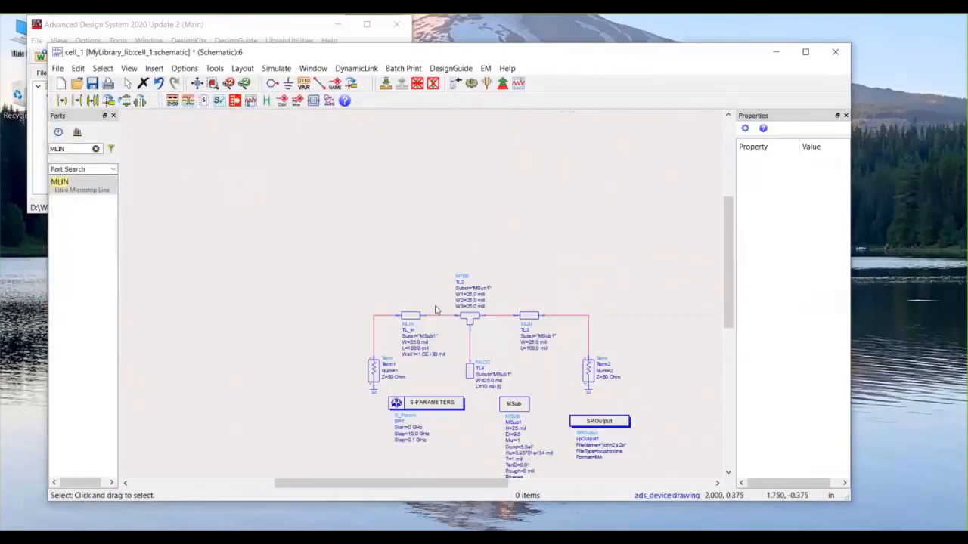
key(f)
click(96, 149)
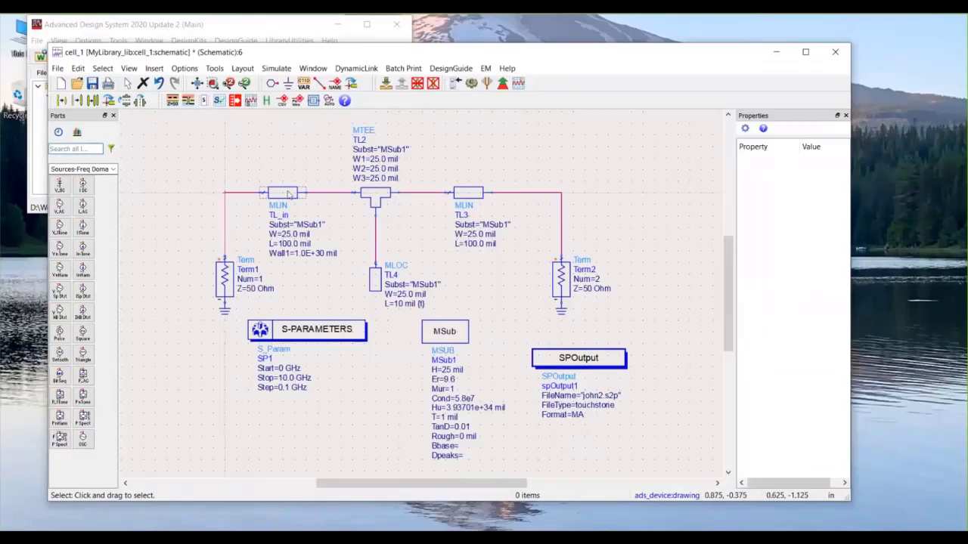
drag(665, 257, 604, 244)
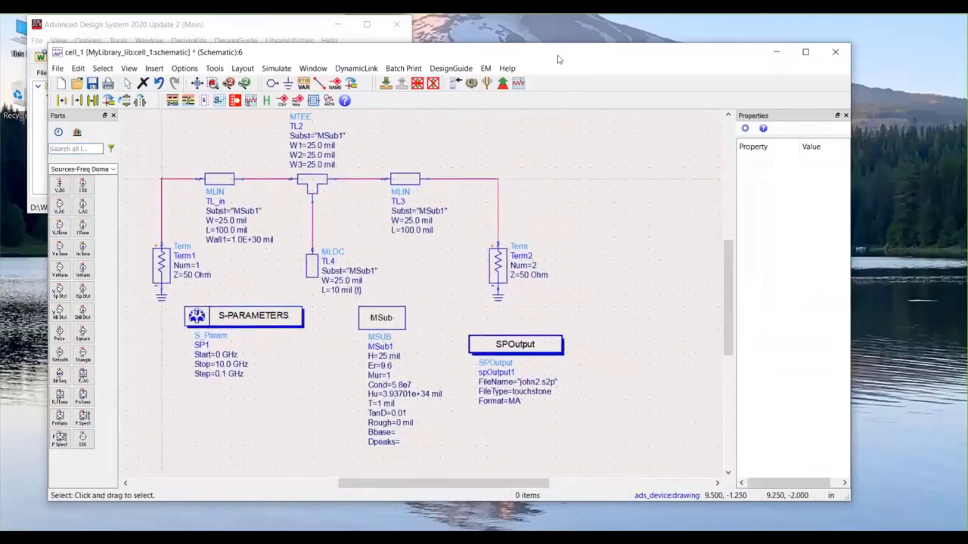
drag(560, 54, 544, 54)
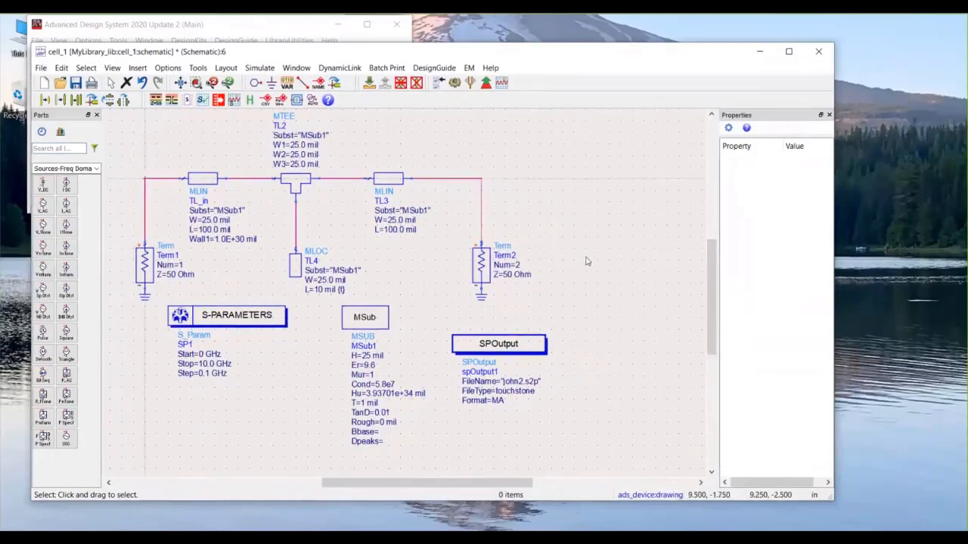
Step: Remove the mil unit from the length L of microstrip line TL3, leaving only 100.0
scroll(496, 278, down, 1)
drag(496, 278, 530, 267)
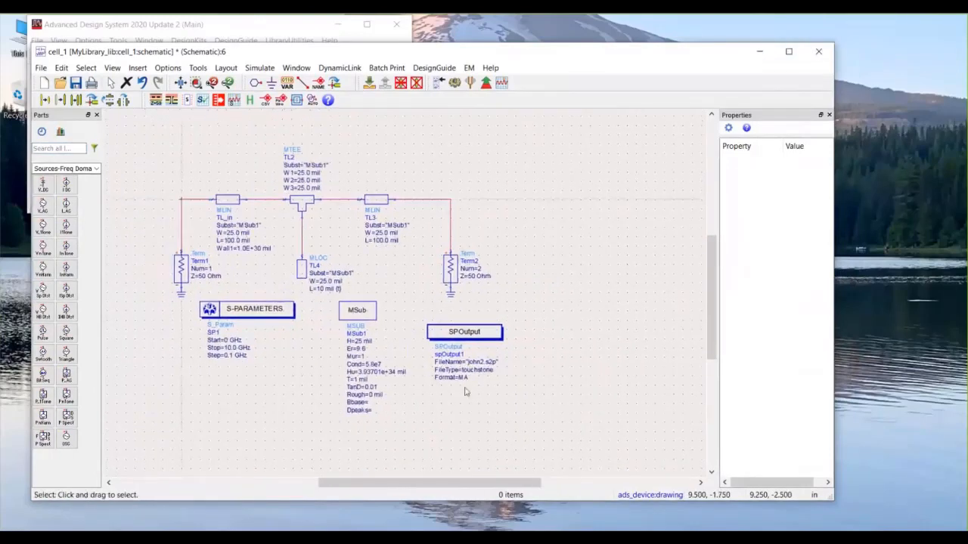
scroll(403, 294, up, 1)
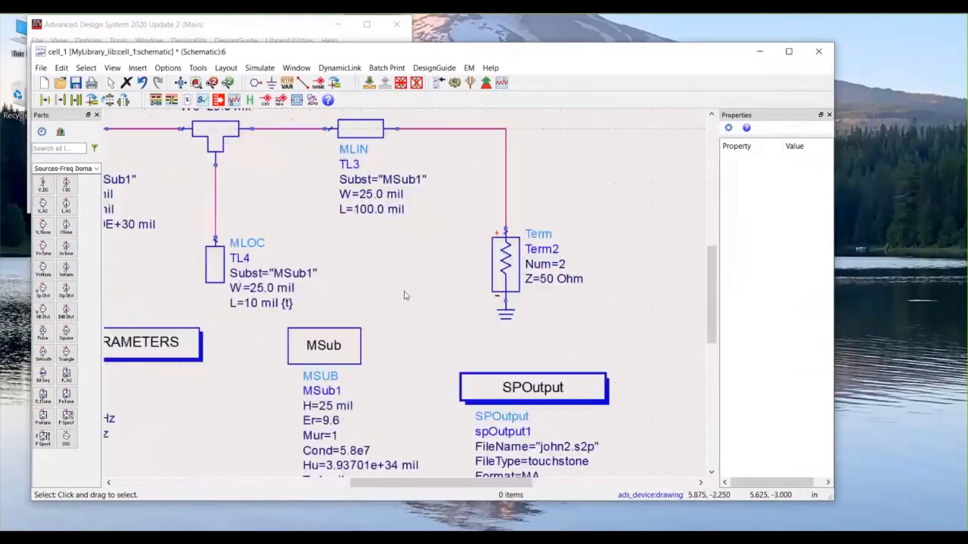
scroll(414, 227, up, 3)
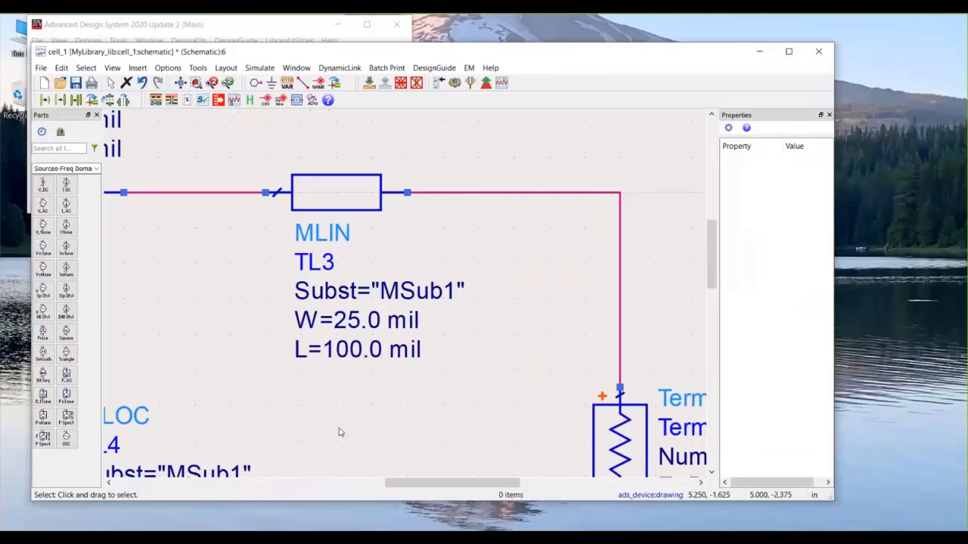
double_click(402, 350)
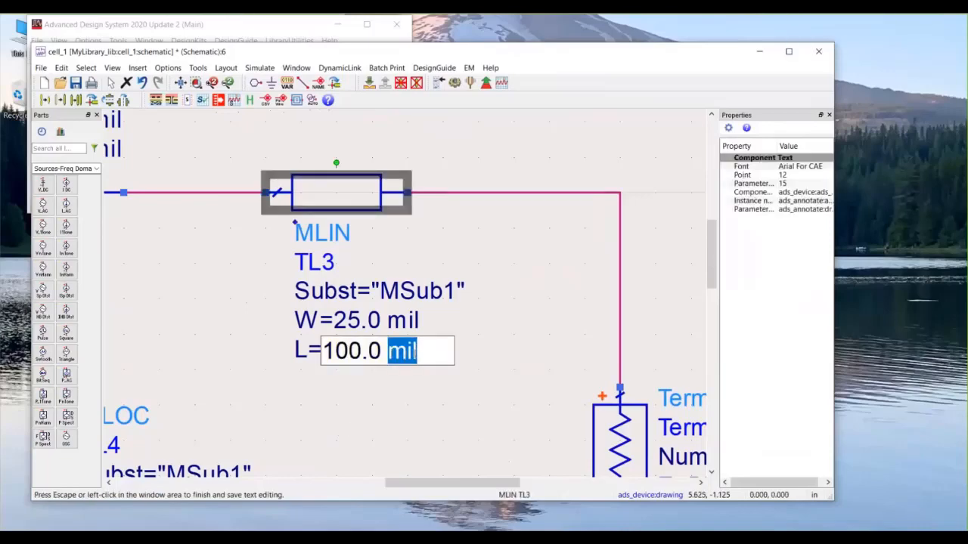
key(BackSpace)
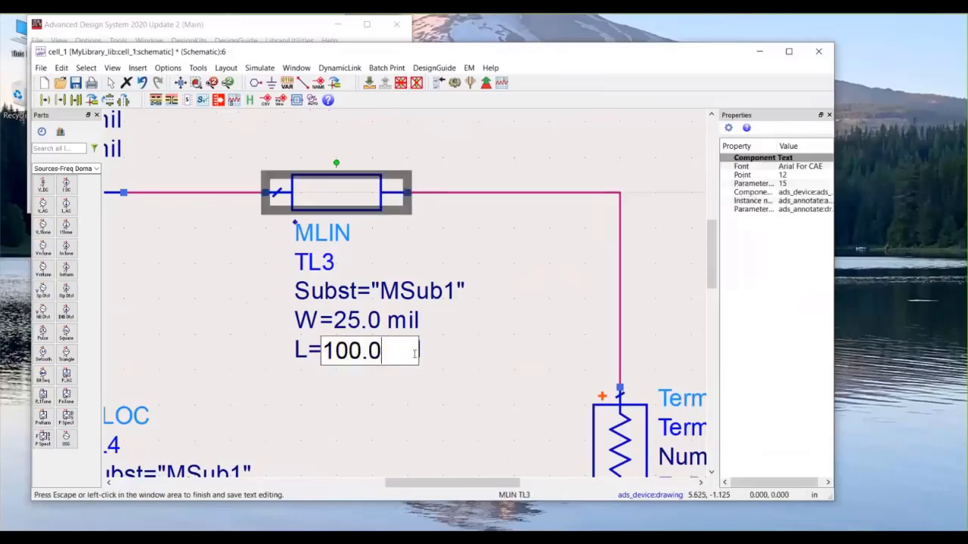
click(224, 311)
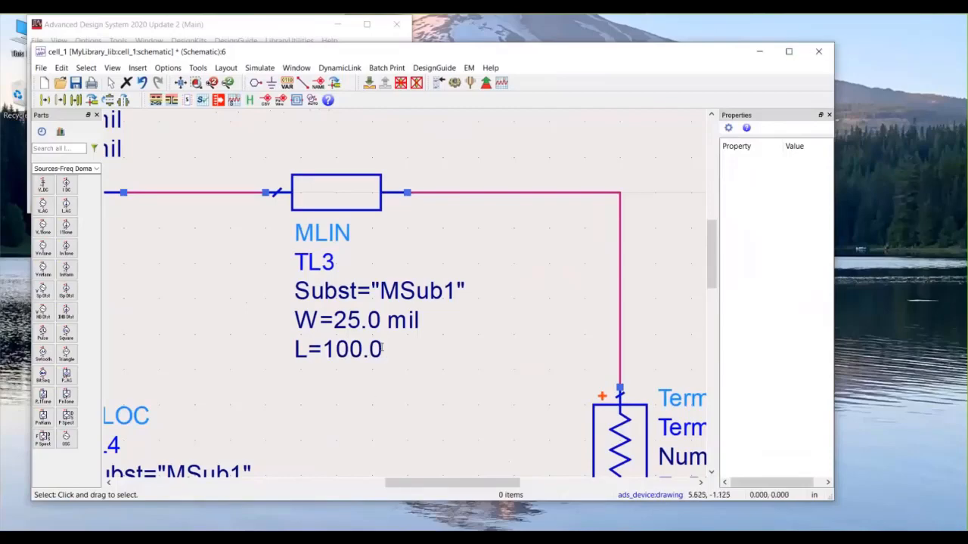
Step: Set the length L of microstrip line TL3 to 100.0 mil
double_click(352, 349)
click(391, 351)
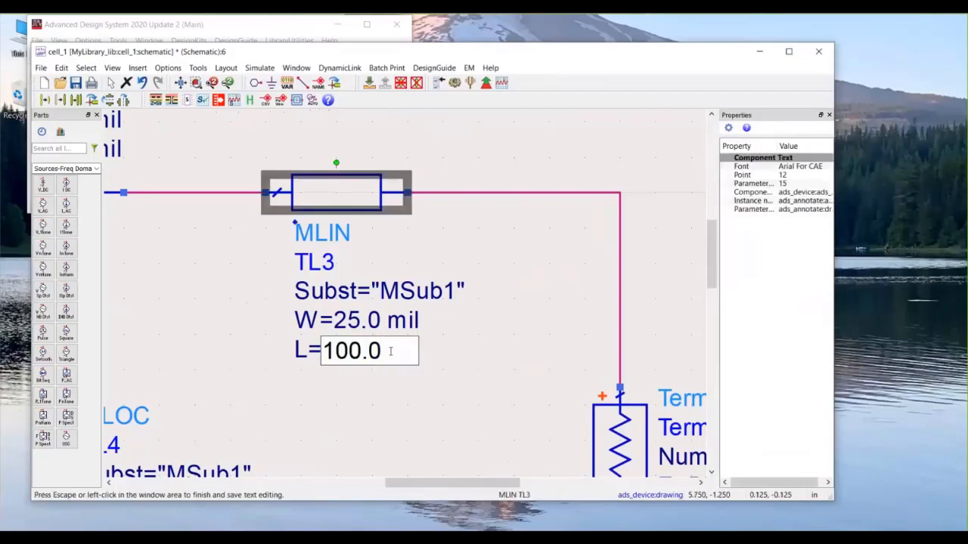
text(mil)
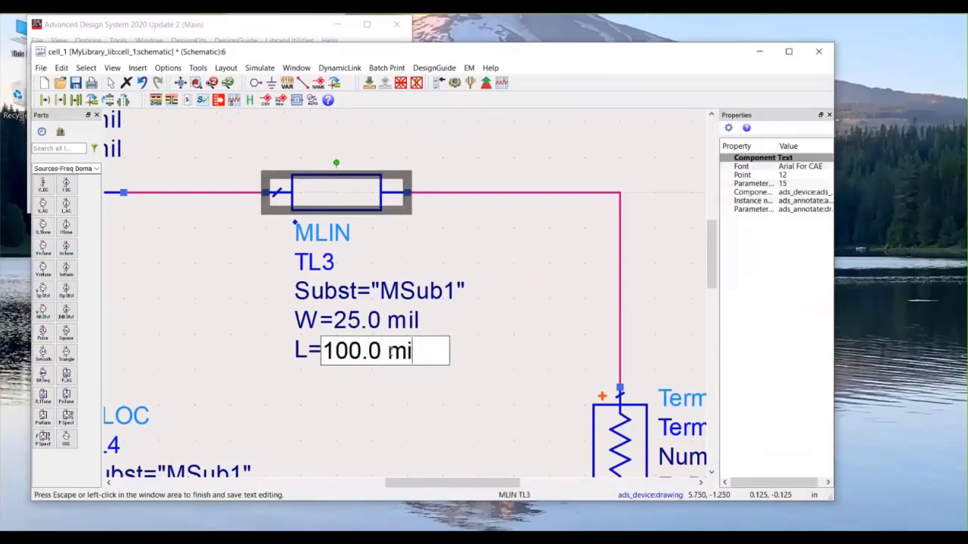
click(466, 221)
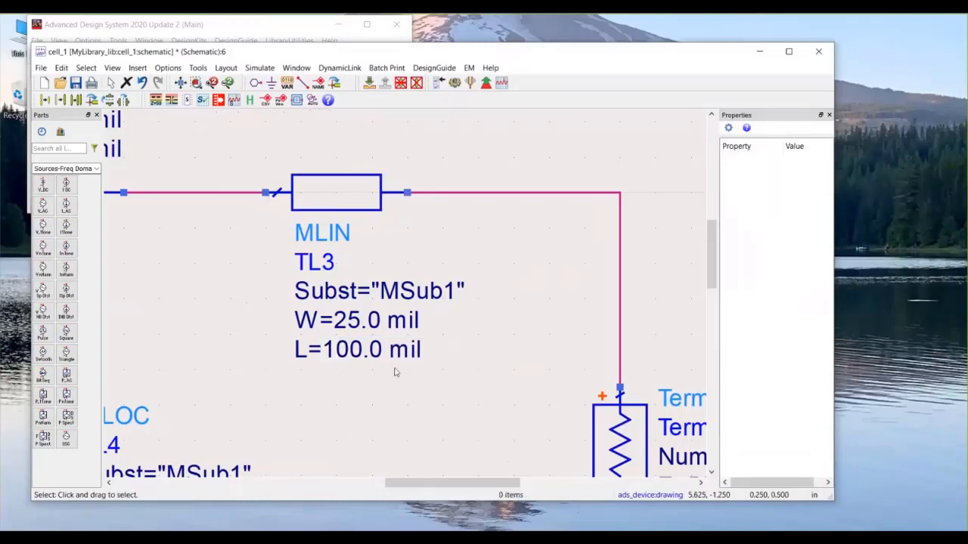
Step: Check the available unit choices for the length L in the instance parameters of microstrip line TL3, keeping mil
double_click(340, 194)
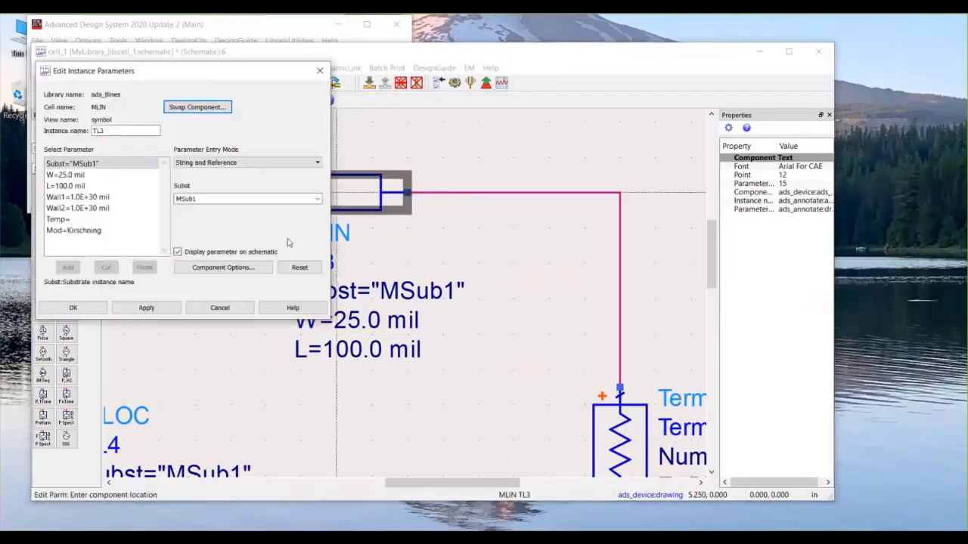
click(65, 185)
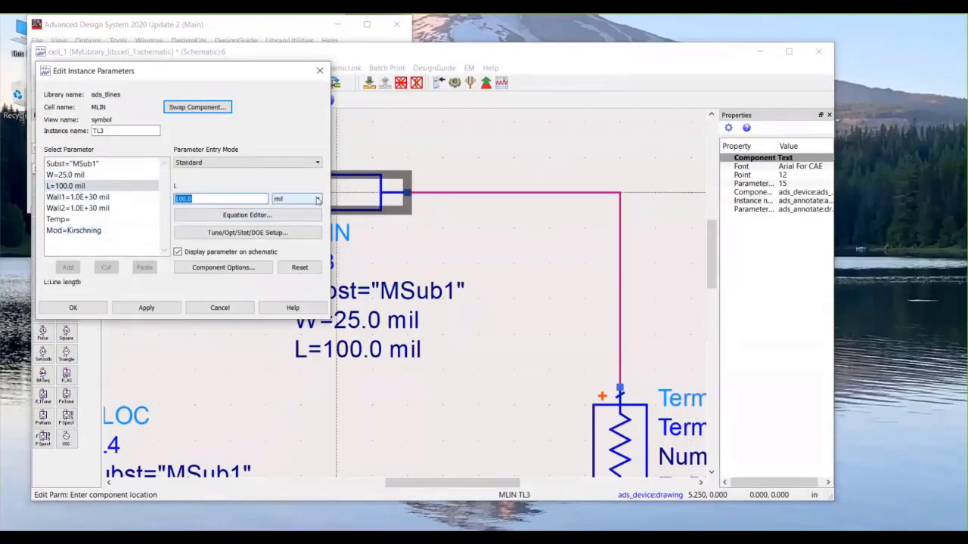
click(310, 198)
click(289, 251)
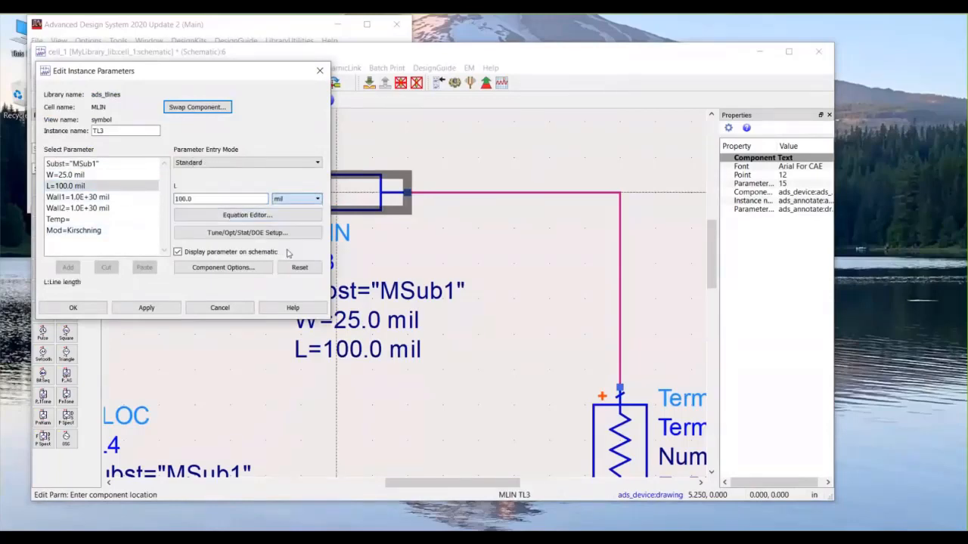
click(312, 201)
click(312, 200)
click(145, 307)
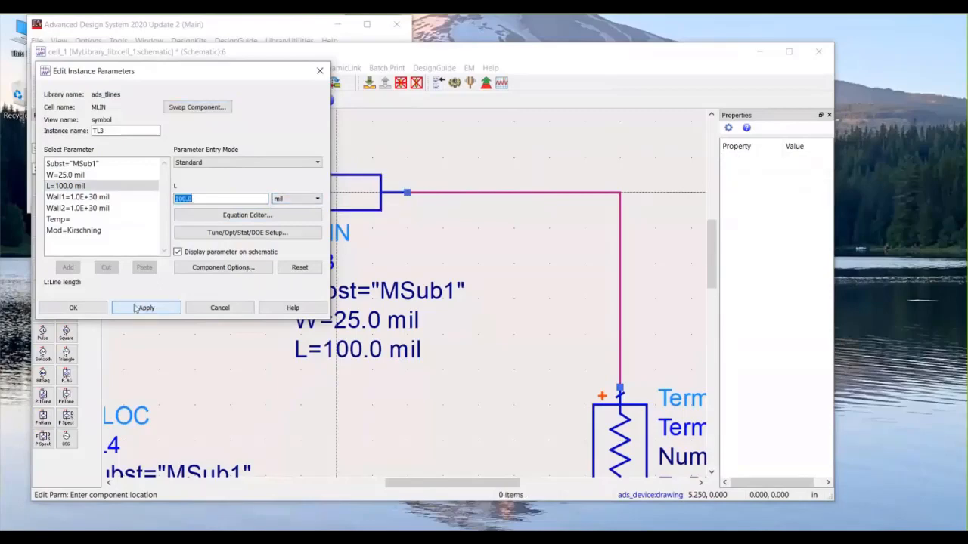
click(73, 307)
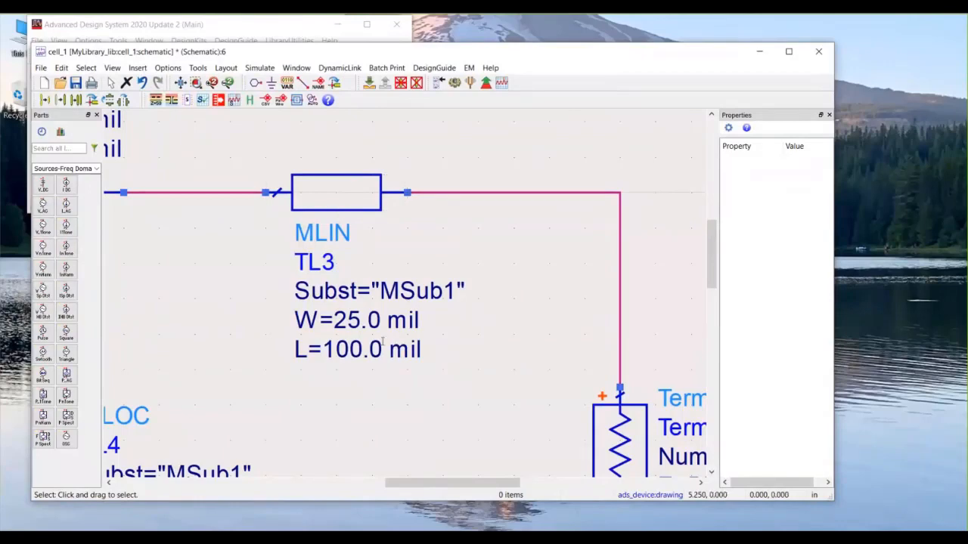
Step: Find the capacitor C in the parts search and place one in the empty schematic area beyond Term2
scroll(409, 319, down, 1)
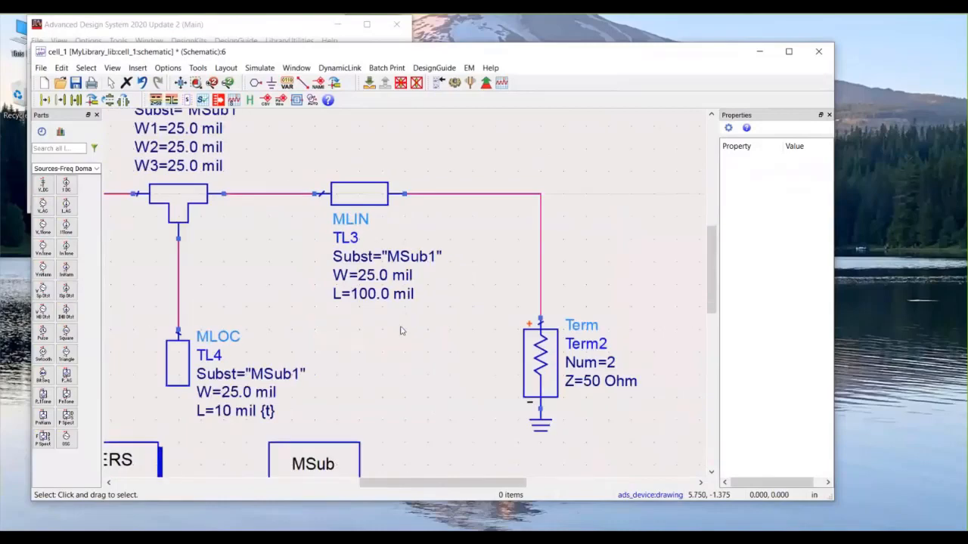
scroll(386, 325, down, 5)
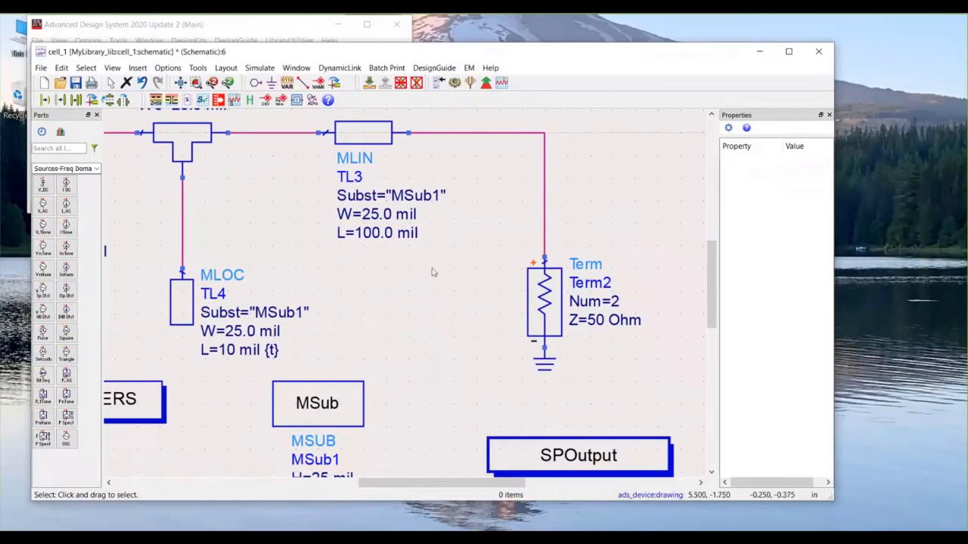
drag(44, 380, 87, 320)
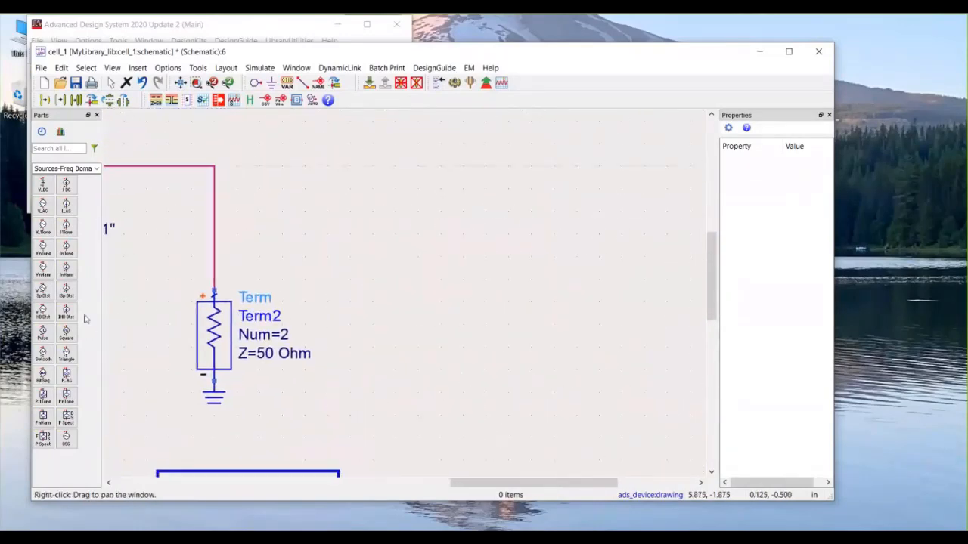
click(61, 148)
text(c)
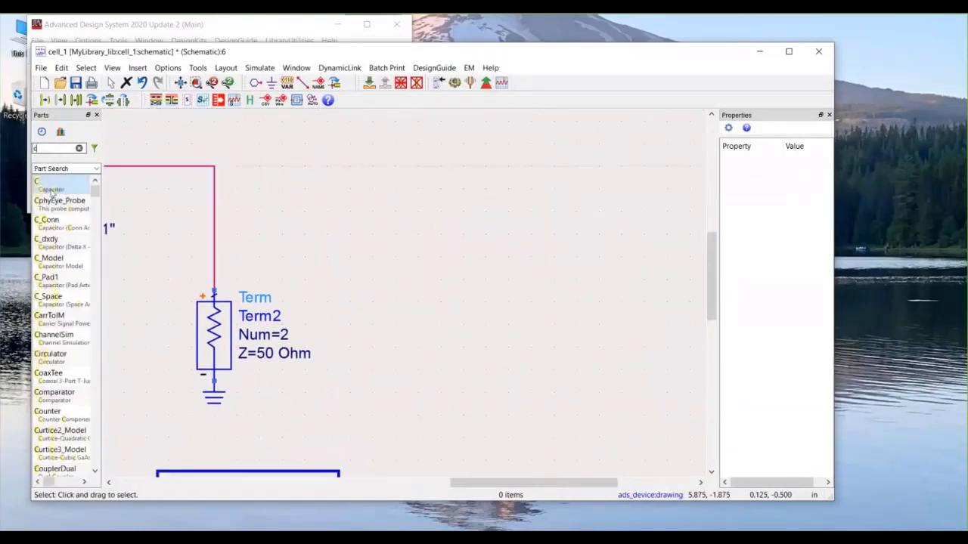
click(51, 185)
click(484, 168)
key(Escape)
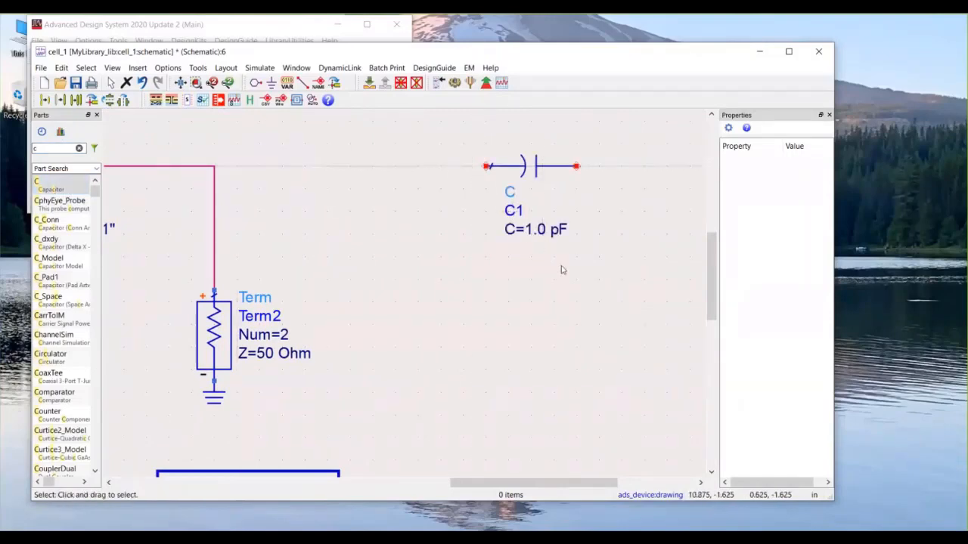
Step: Remove the pF unit from the new capacitor's value, leaving only 1.0, and undo that removal
double_click(549, 230)
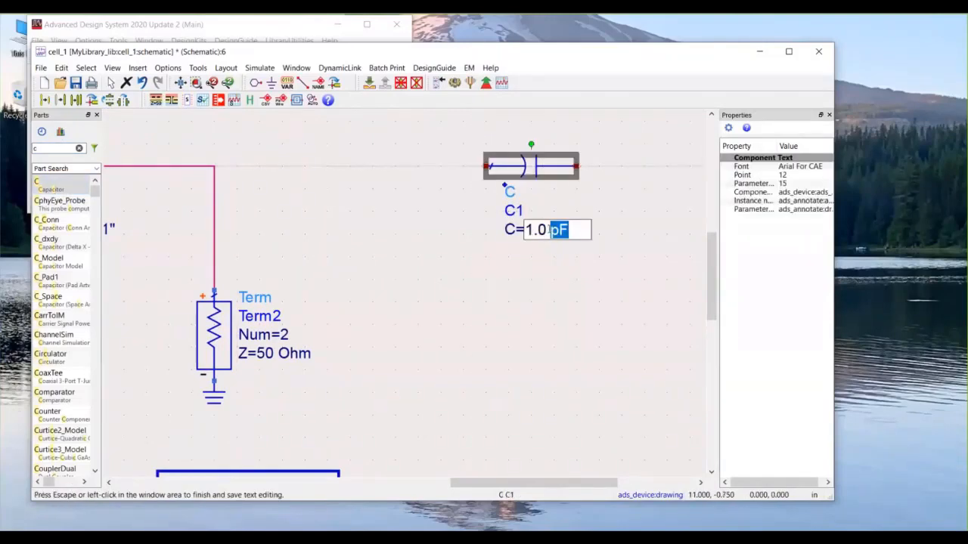
key(Delete)
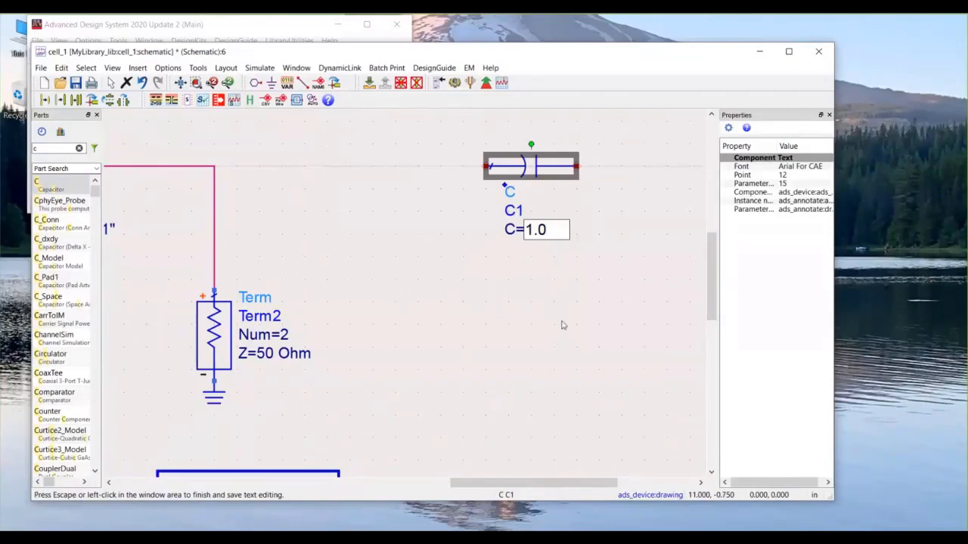
click(563, 325)
double_click(547, 228)
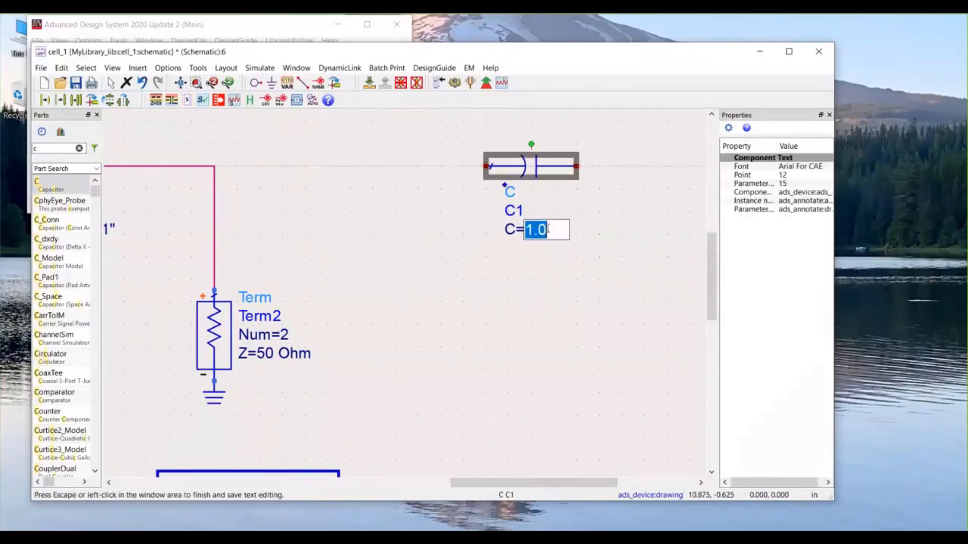
click(464, 296)
click(141, 82)
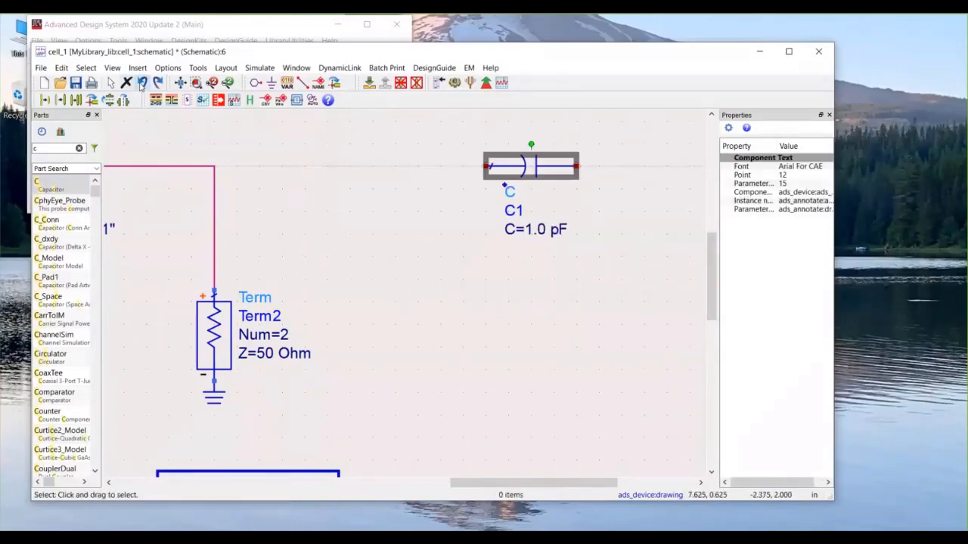
click(505, 288)
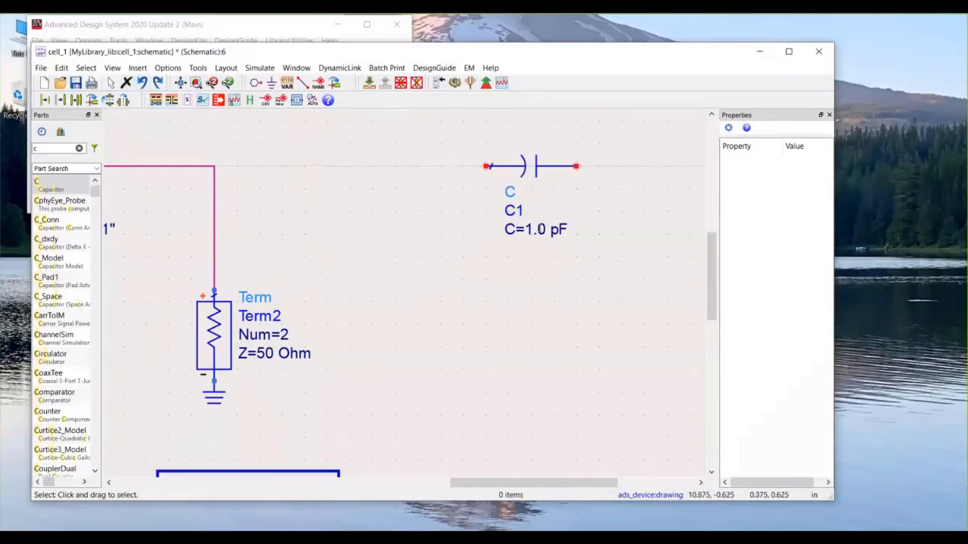
Step: Place a VAR equation block below the capacitor and rename its variable X as myCap
click(286, 82)
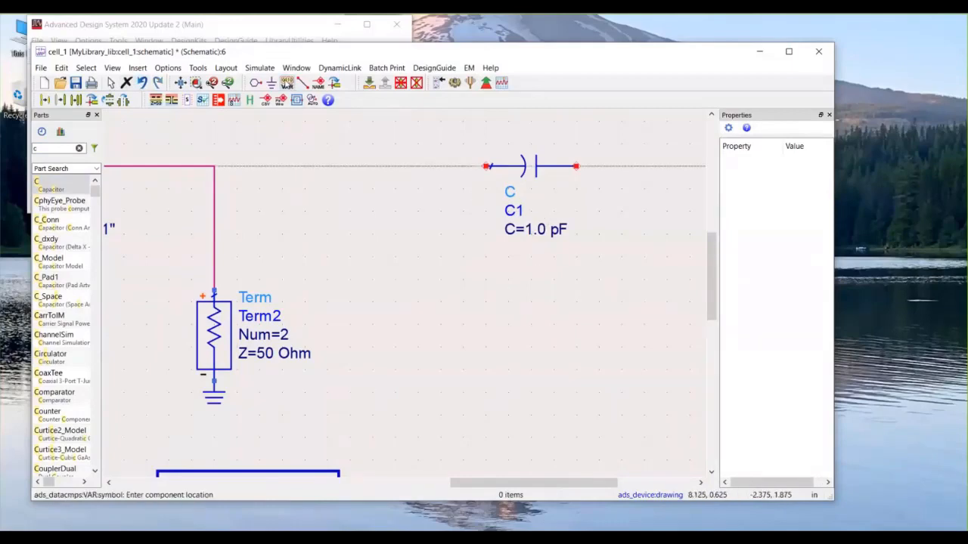
click(506, 290)
key(Escape)
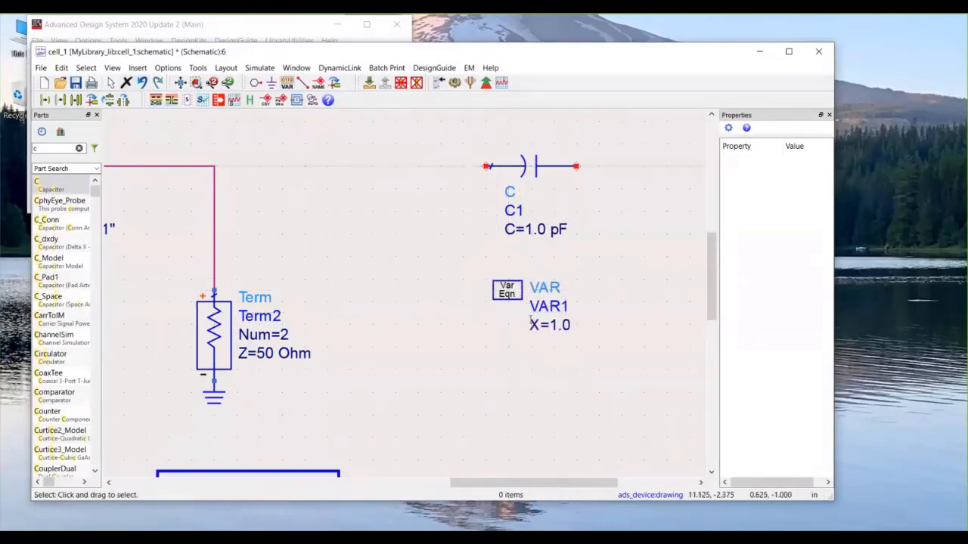
double_click(532, 324)
text(my)
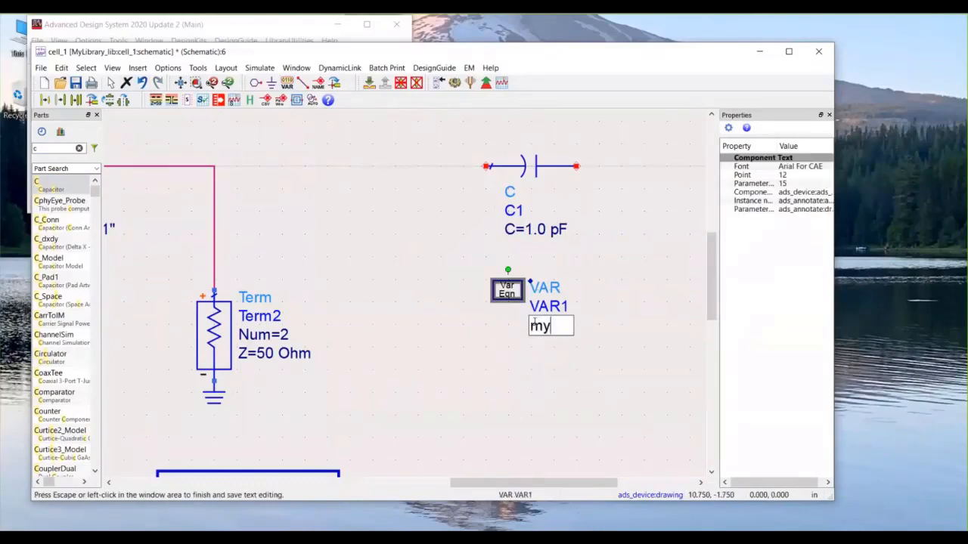
text(Cap)
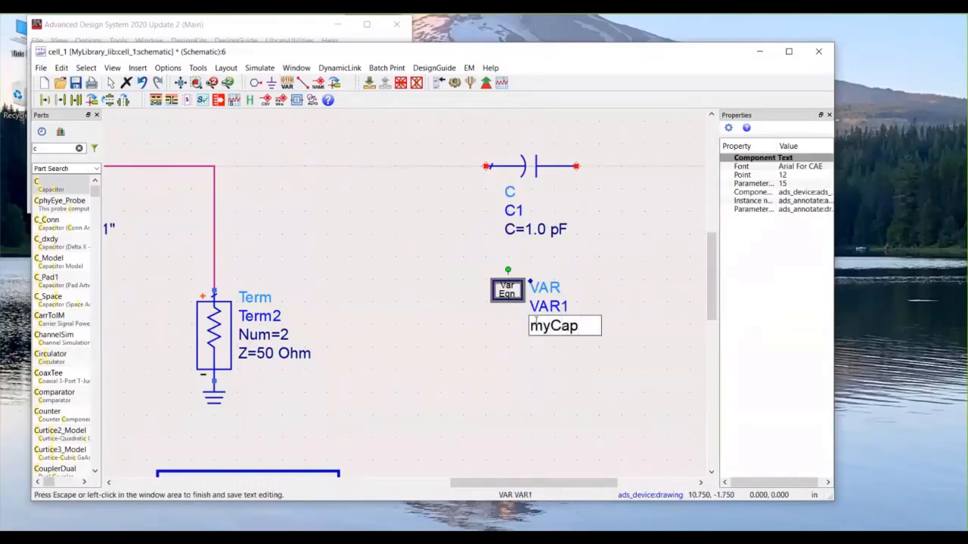
click(591, 342)
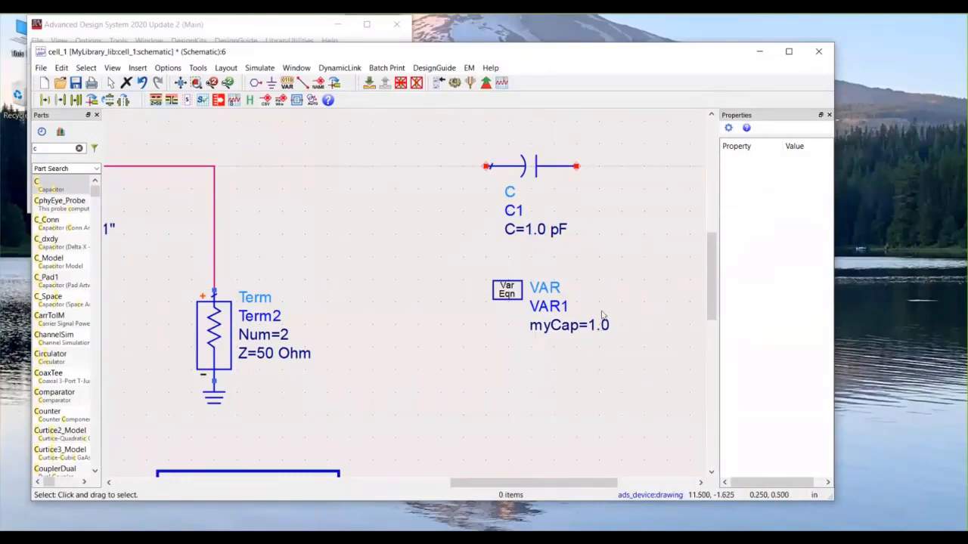
Step: Set the capacitance C of capacitor C1 to the variable expression myCap pF
double_click(536, 230)
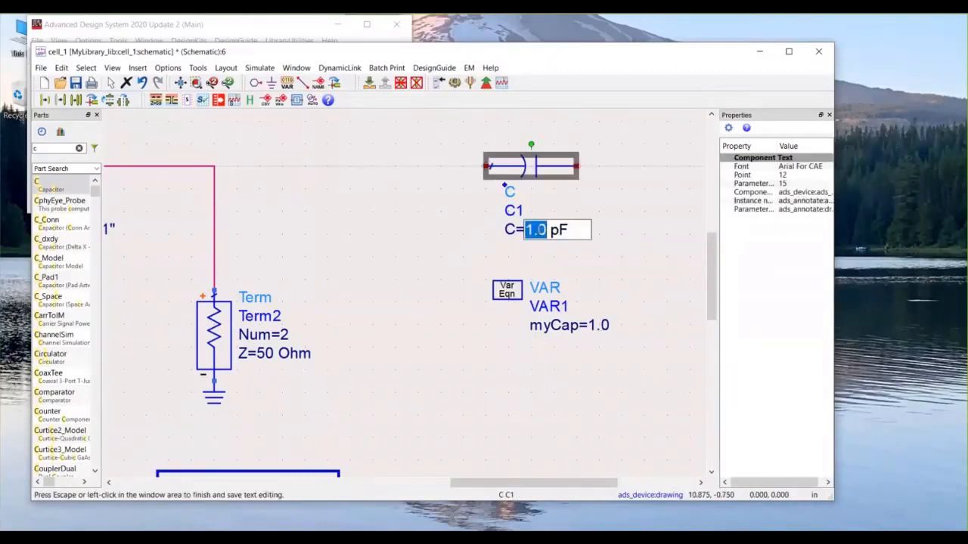
text(myCap)
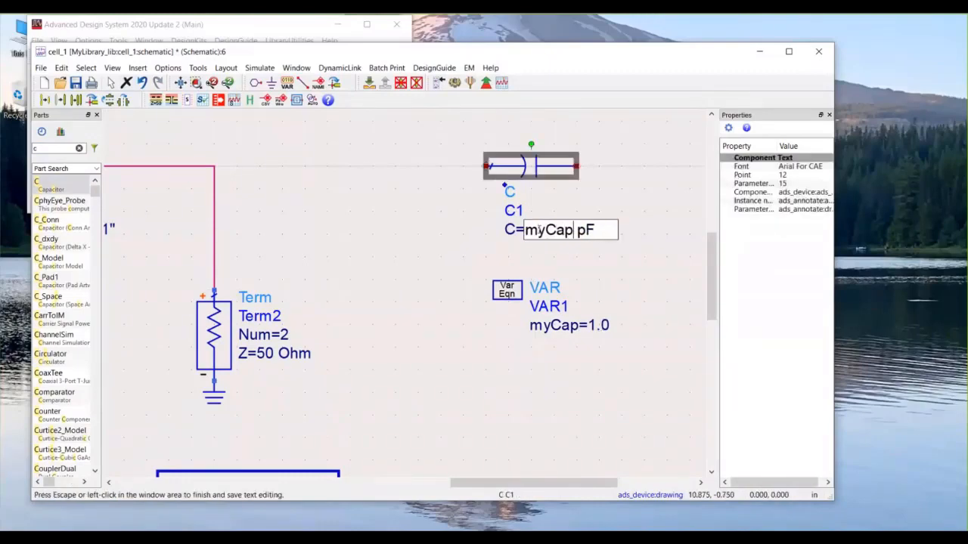
click(439, 255)
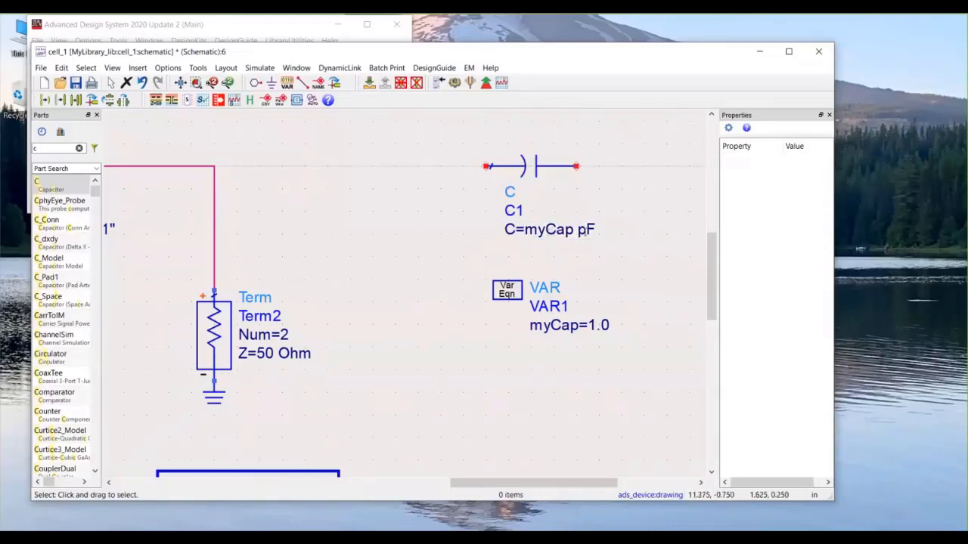
Step: Add the unit pF to the variable myCap in the VAR block, making its value 1.0 pF
double_click(609, 325)
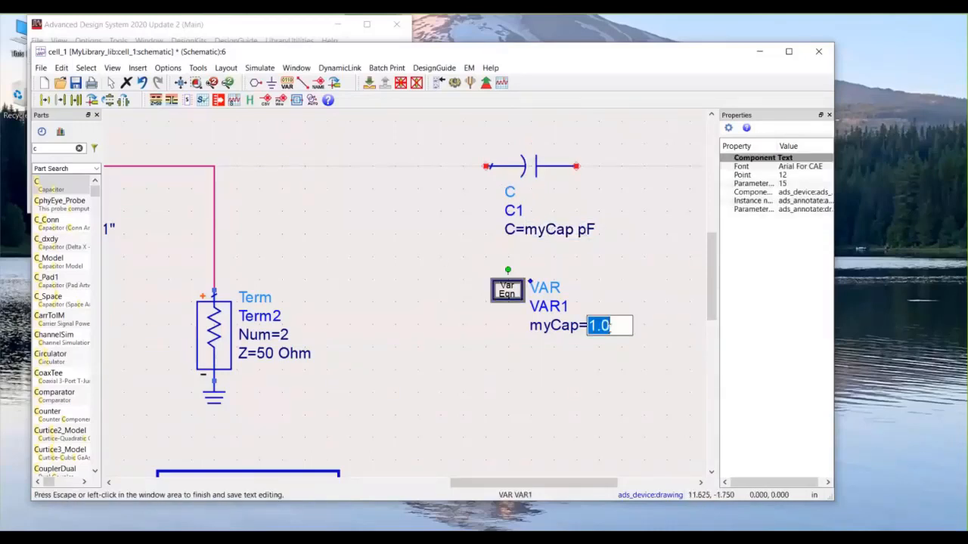
click(611, 326)
text(pF)
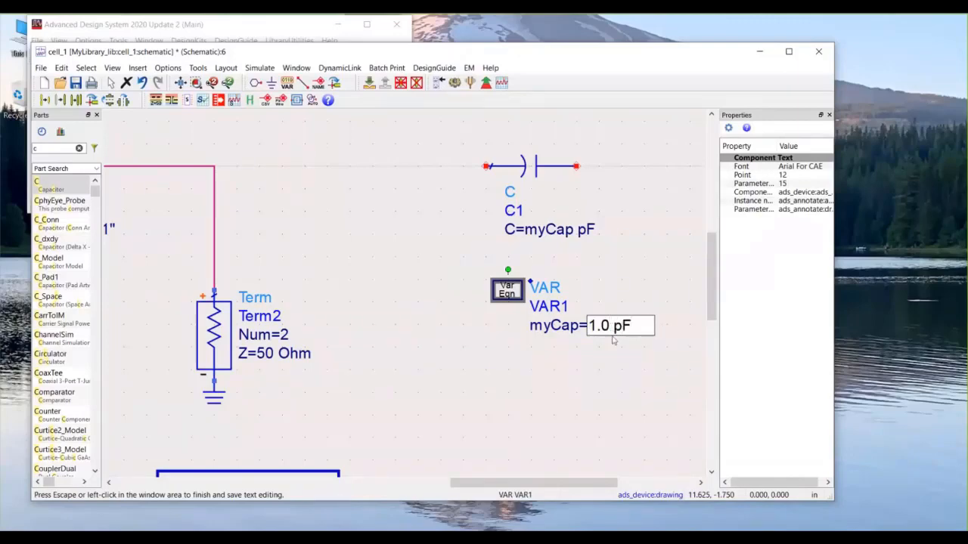
click(615, 372)
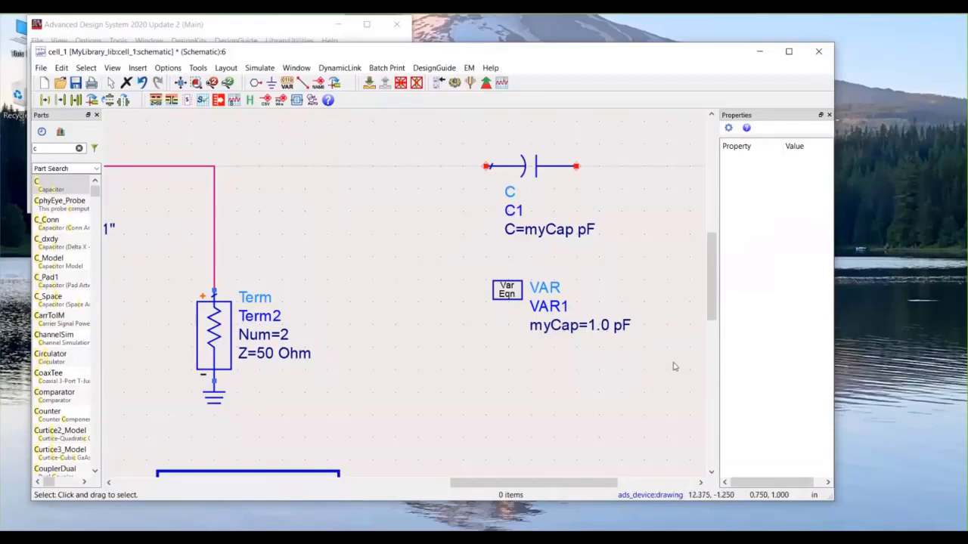
Step: Remove the pF unit from the variable myCap, leaving only 1.0
double_click(623, 325)
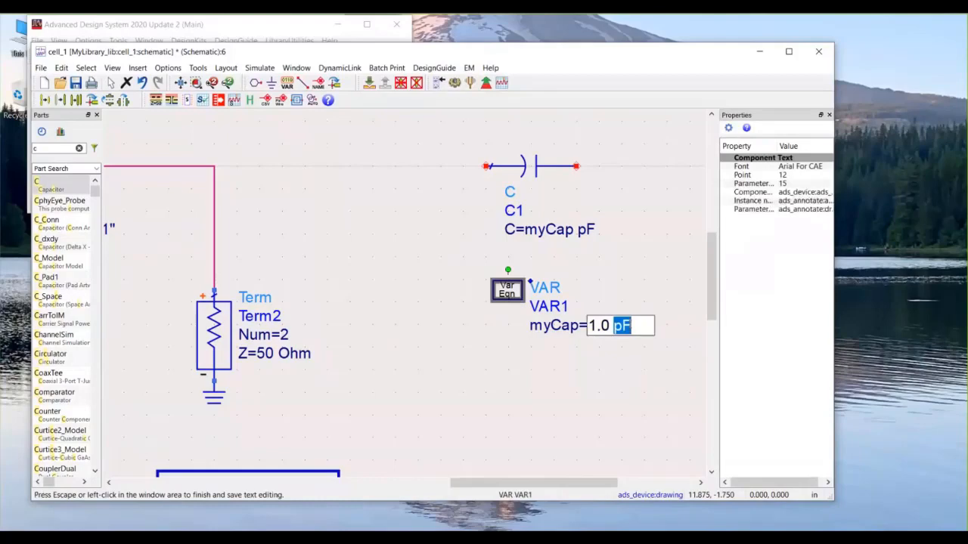
key(BackSpace)
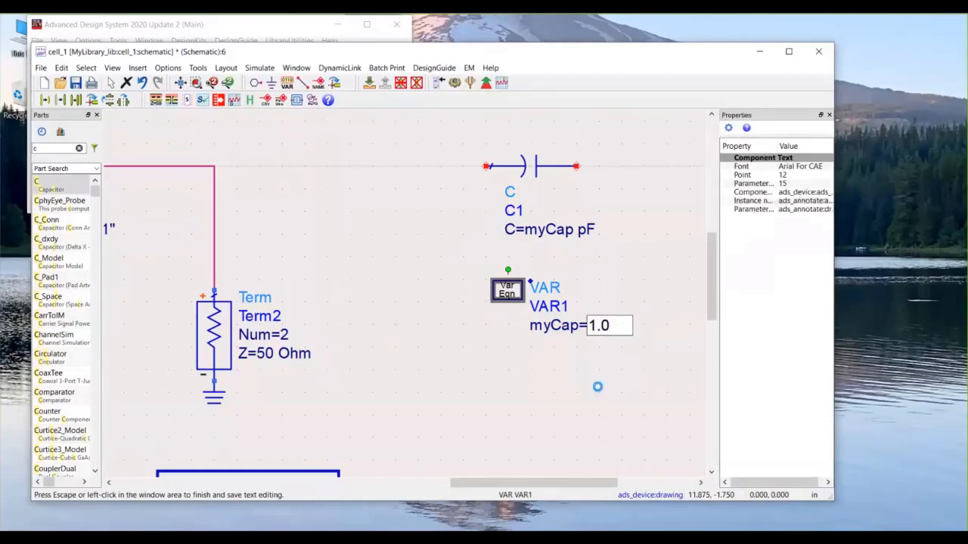
click(598, 386)
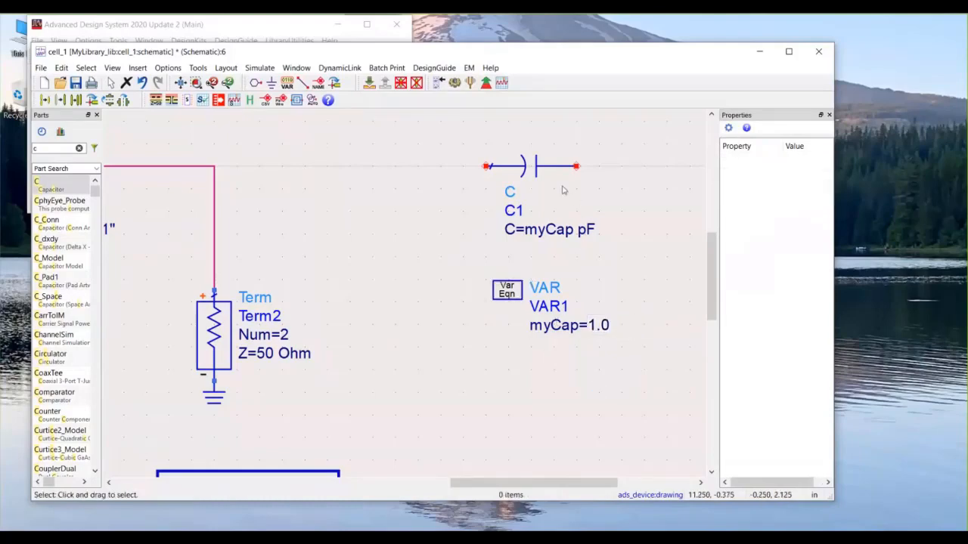
Step: Delete the demonstration capacitor C1 together with the VAR block that defines myCap
click(586, 230)
click(519, 389)
drag(452, 146, 627, 336)
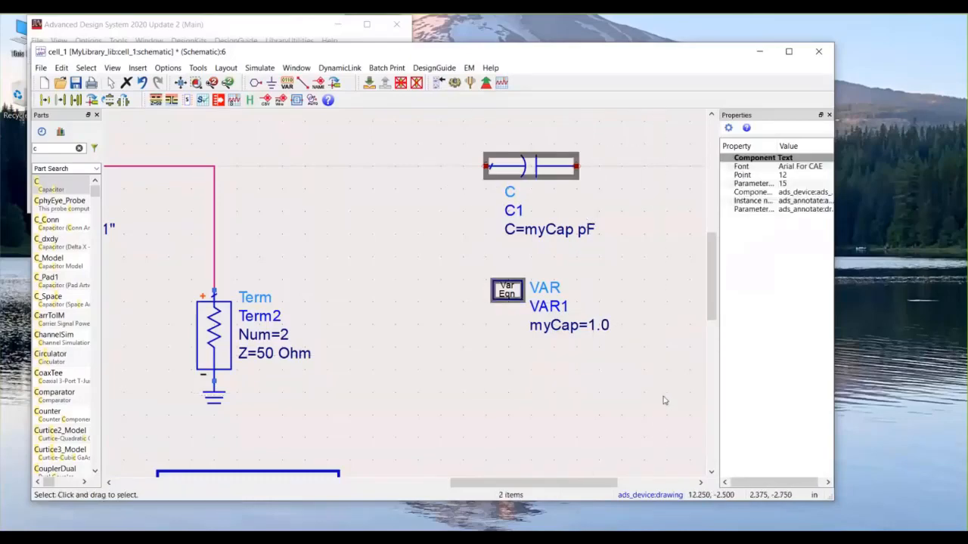
key(Delete)
Step: Place a VAR block between stub TL4 and Term2 that defines the variable myLength with the value 10
scroll(410, 298, down, 3)
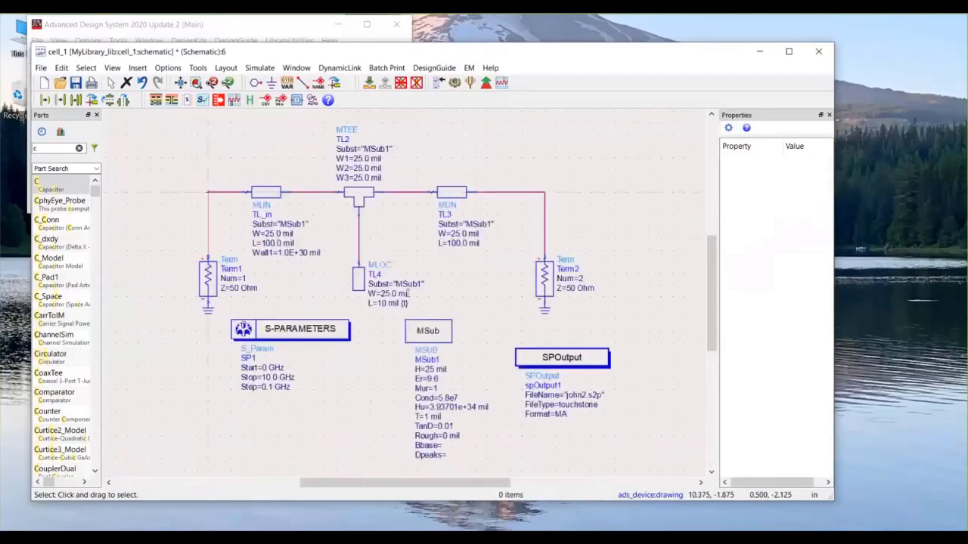
click(287, 83)
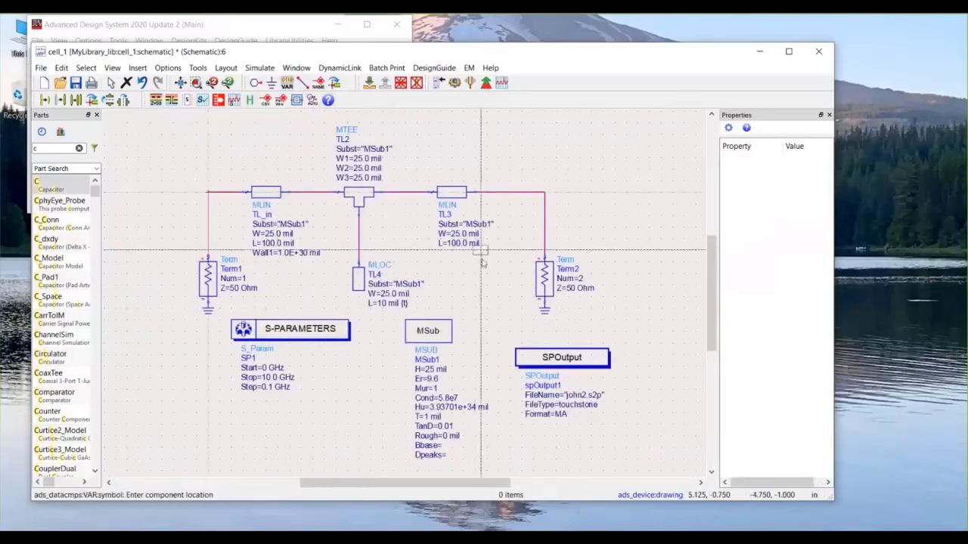
click(463, 292)
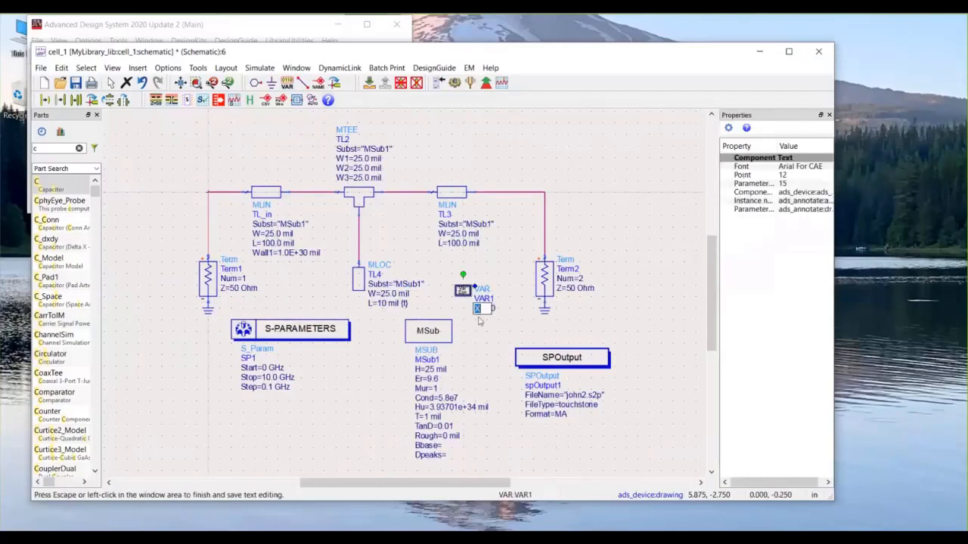
text(myLength=1.0)
key(Escape)
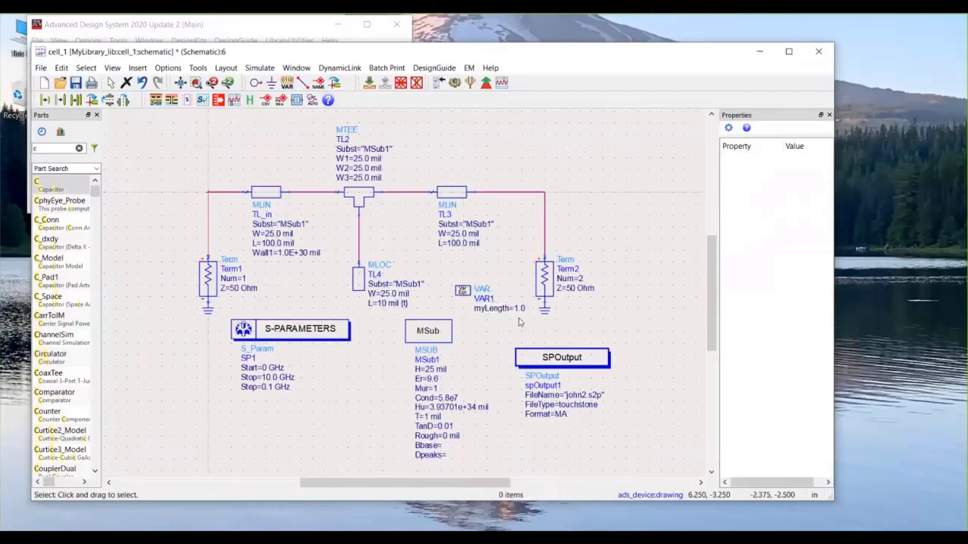
click(527, 308)
text(10)
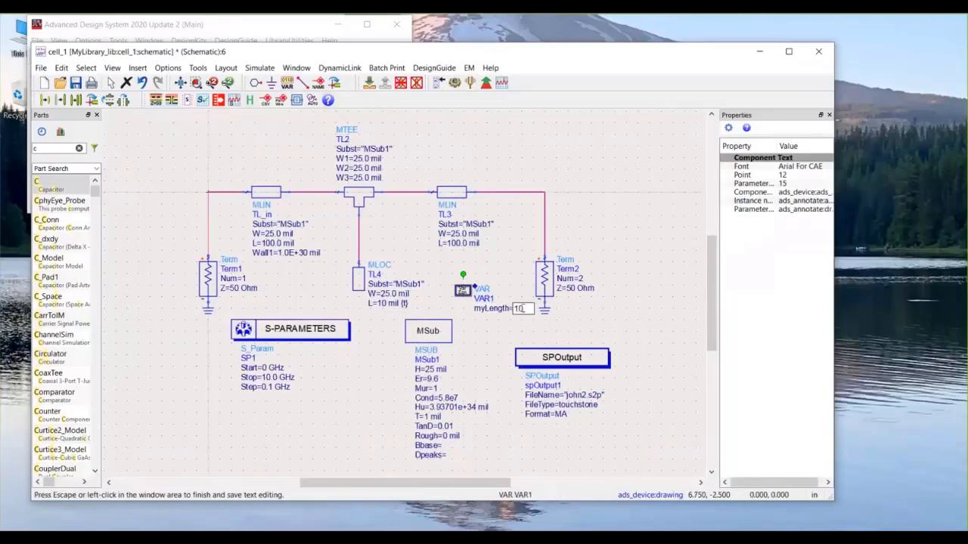
key(Escape)
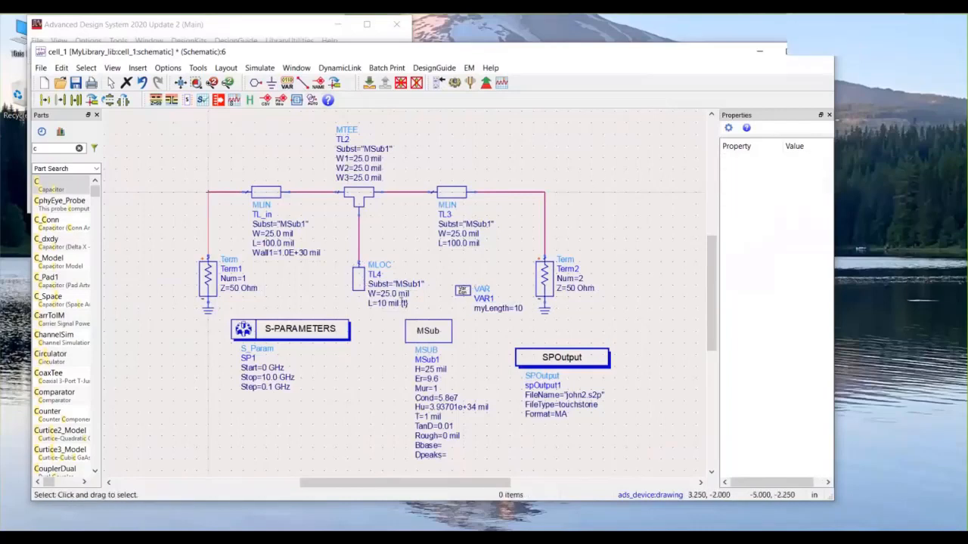
Step: Set the length L of the open stub TL4 to myLength mil, keeping its existing tuning range
click(401, 303)
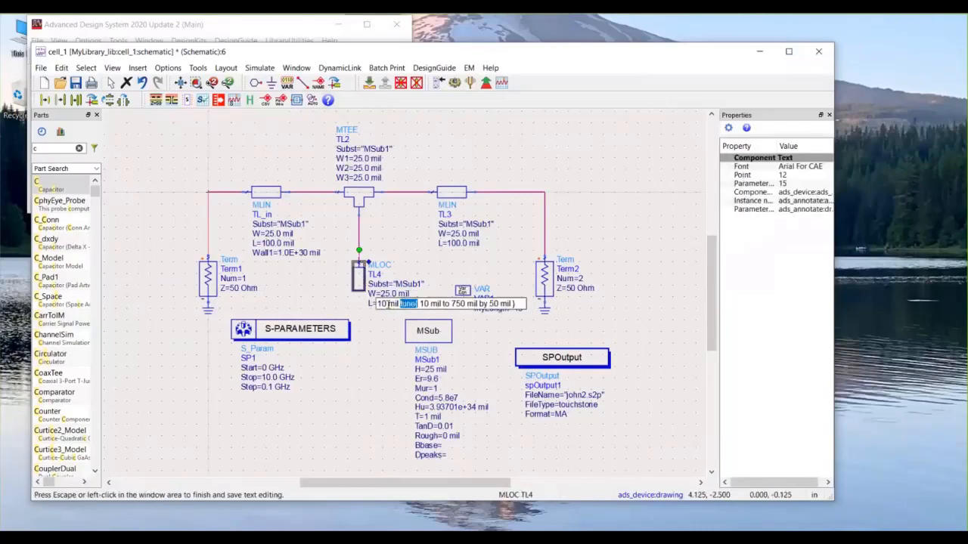
click(387, 303)
text(myLeng)
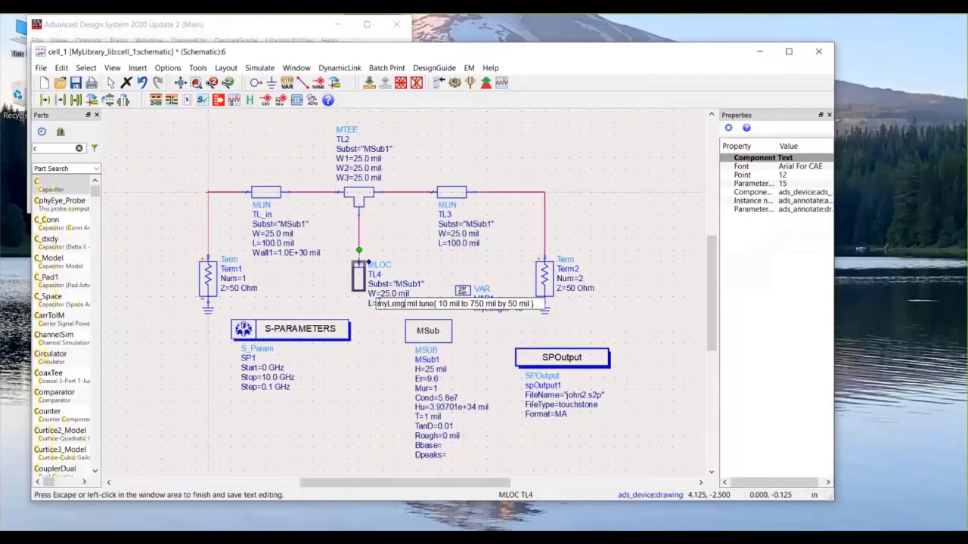
text(th)
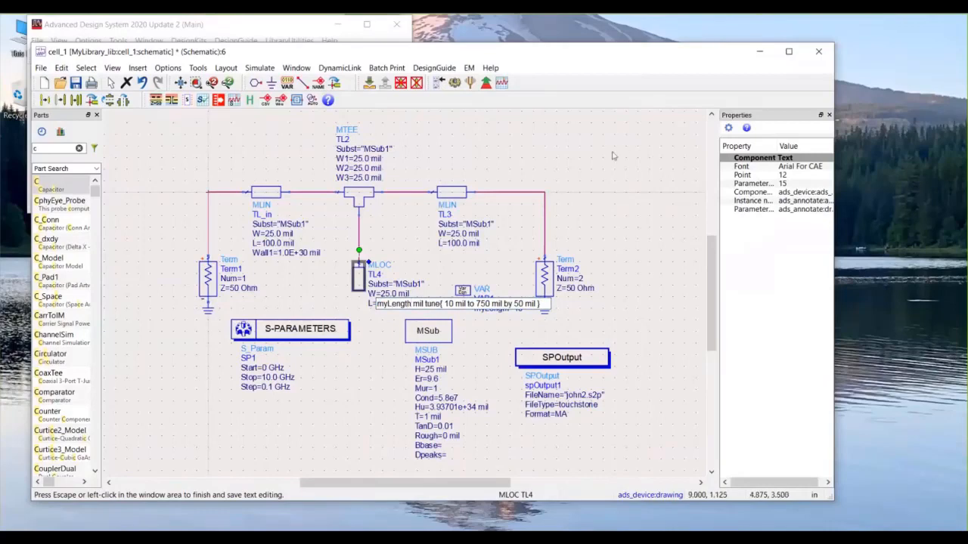
click(595, 168)
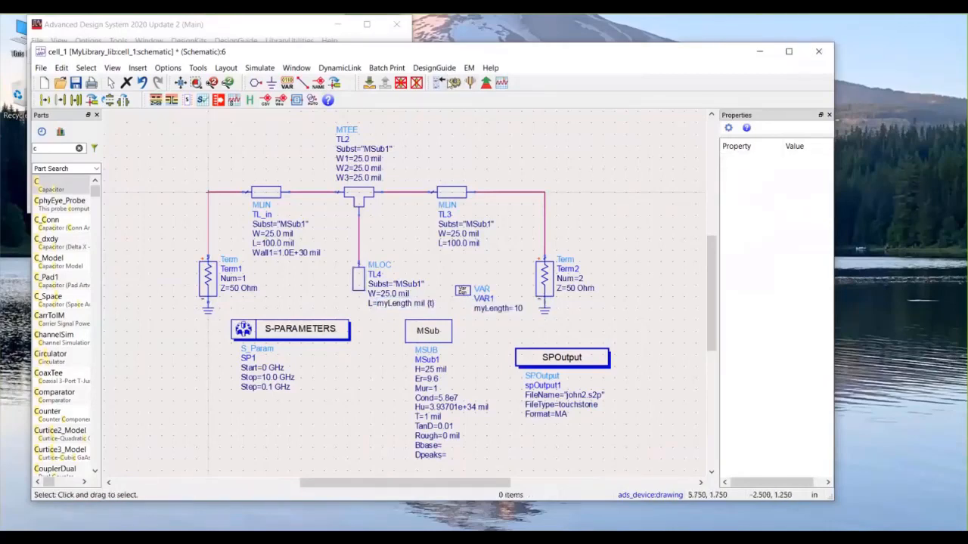
Step: Simulate the cell_1 schematic, then close the results display and the simulation status window
click(455, 82)
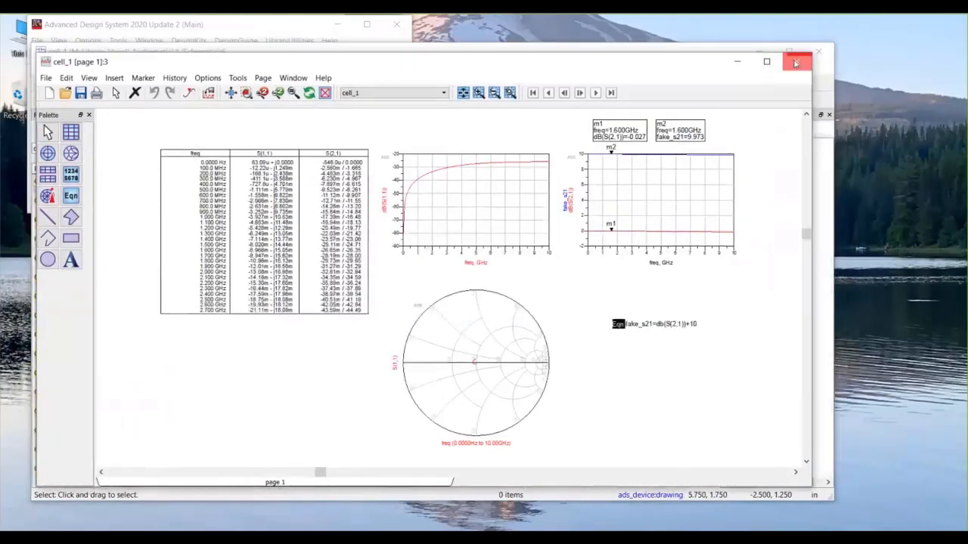
click(797, 62)
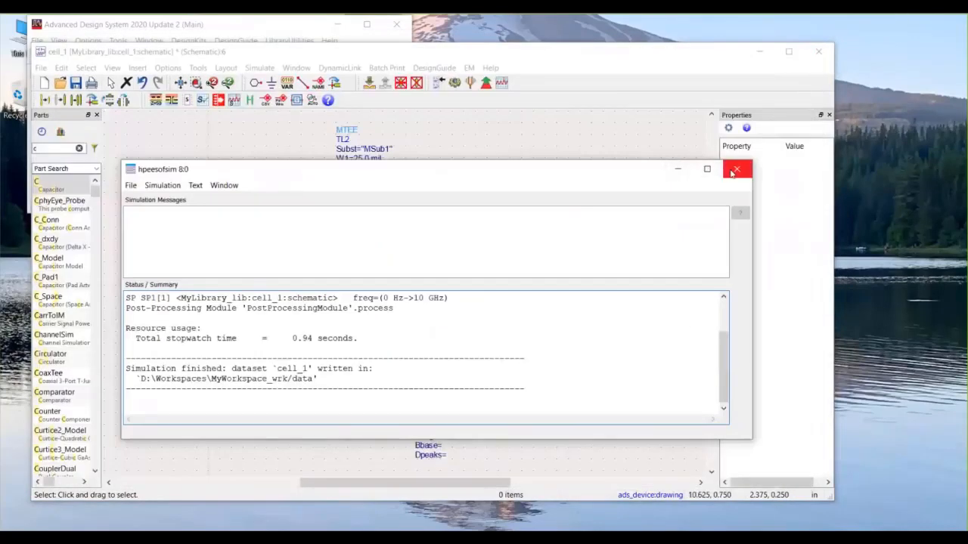
click(732, 172)
Step: Move the S-PARAMETERS controller SP1 slightly closer to the MSub block and a little lower
drag(493, 341, 481, 286)
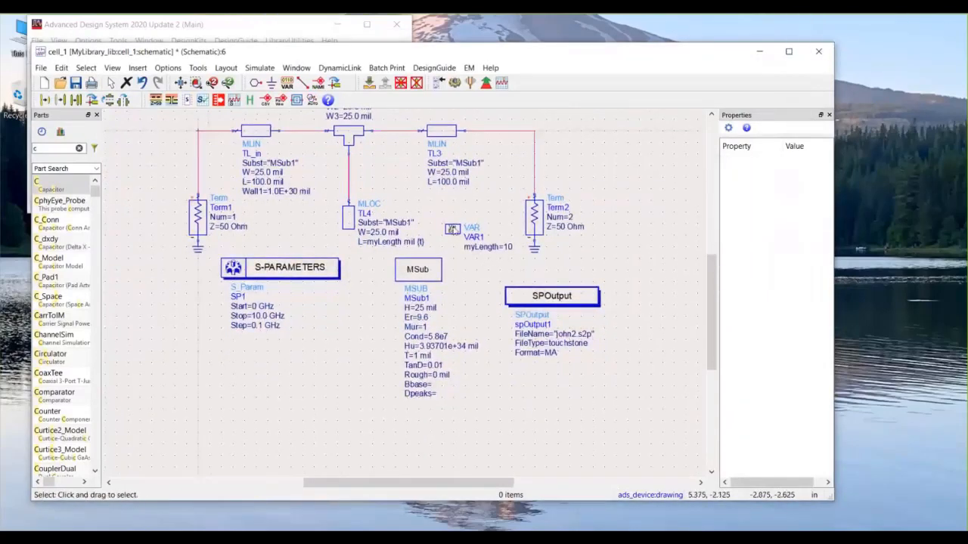
drag(375, 356, 460, 391)
drag(393, 300, 416, 323)
click(293, 365)
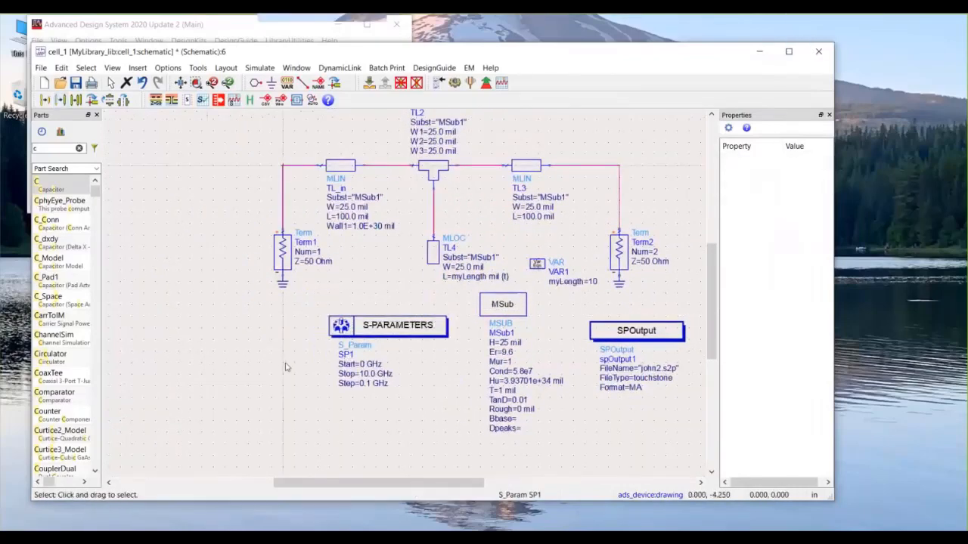
Step: Place a Parameter Sweep controller from the Simulation-S_Param components to the left of the S-PARAMETERS controller
click(79, 149)
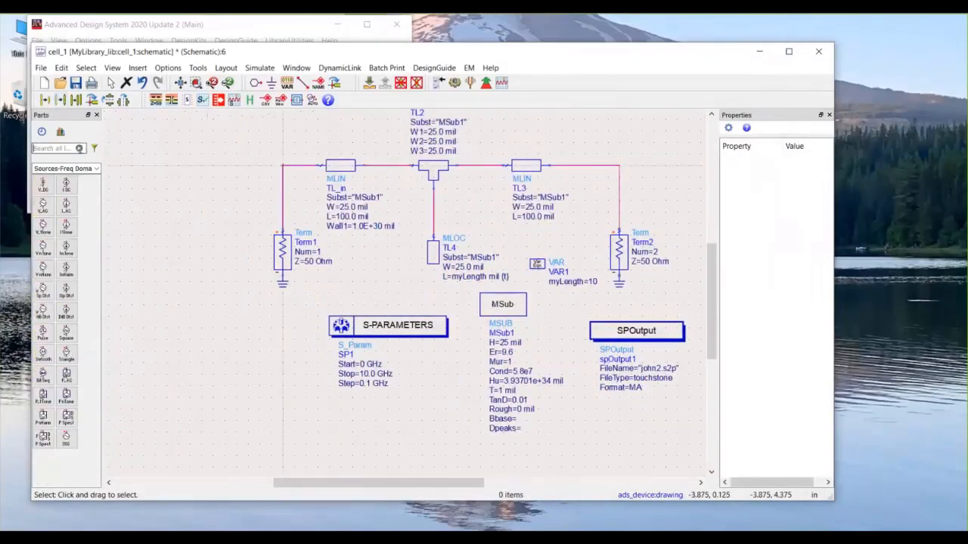
click(96, 168)
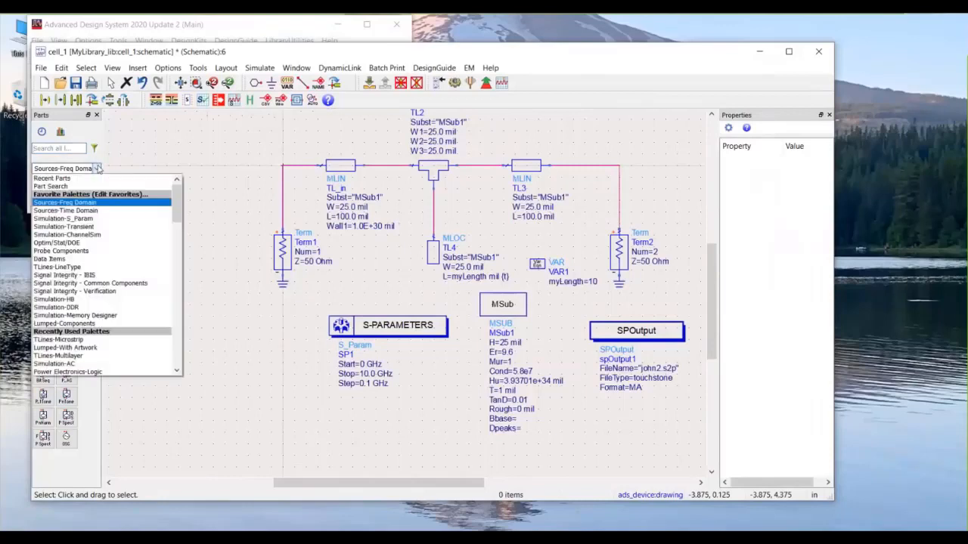
click(99, 219)
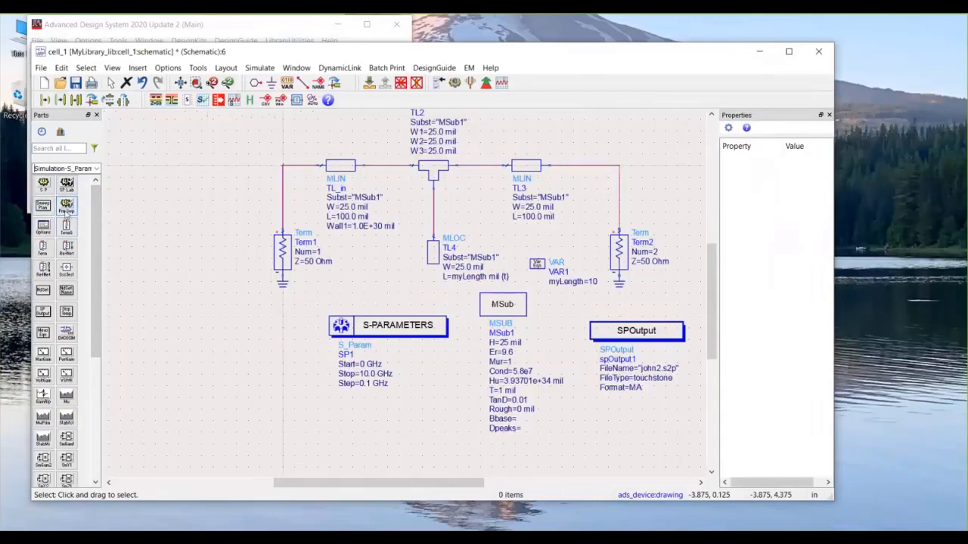
click(66, 204)
click(161, 326)
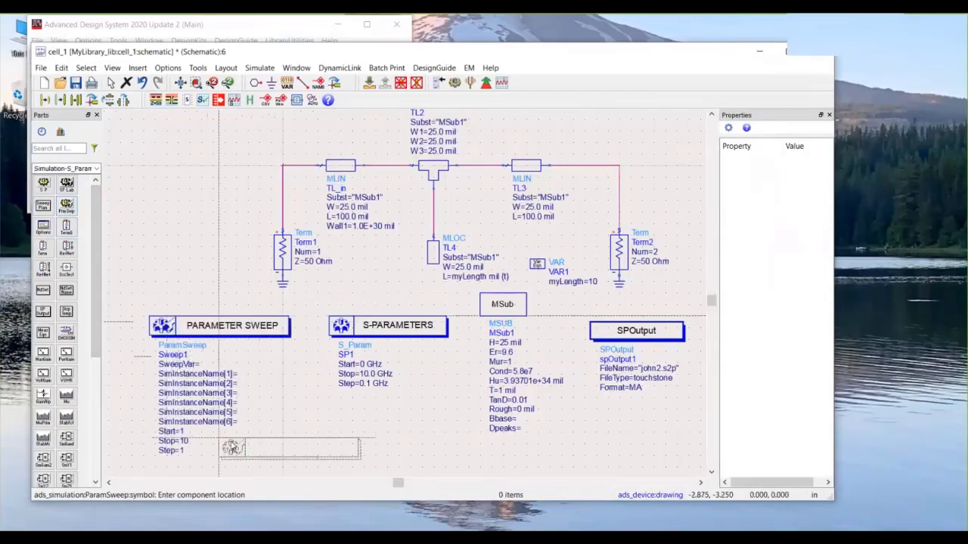
Step: Cancel the pending component placement and set the Parameter Sweep's swept parameter to myLength
key(Escape)
double_click(249, 335)
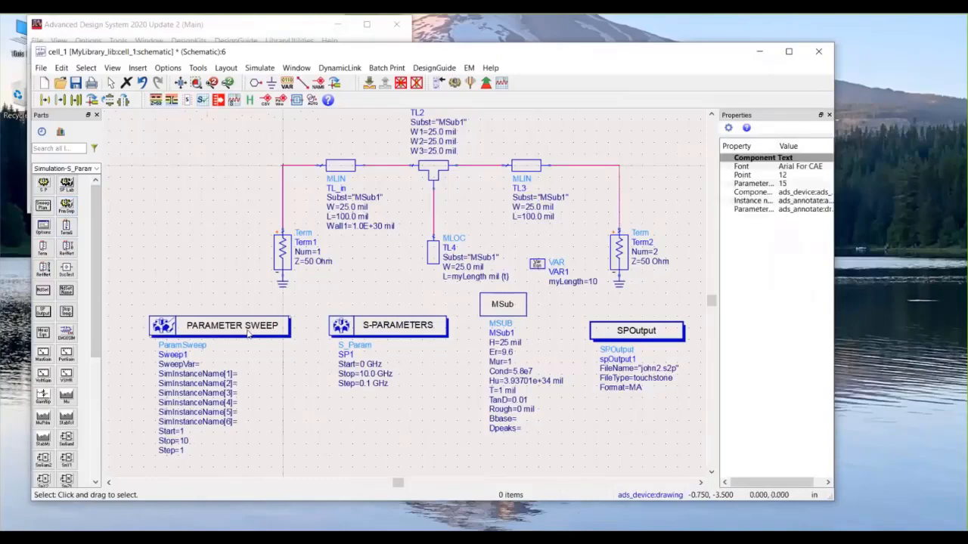
drag(166, 91, 300, 99)
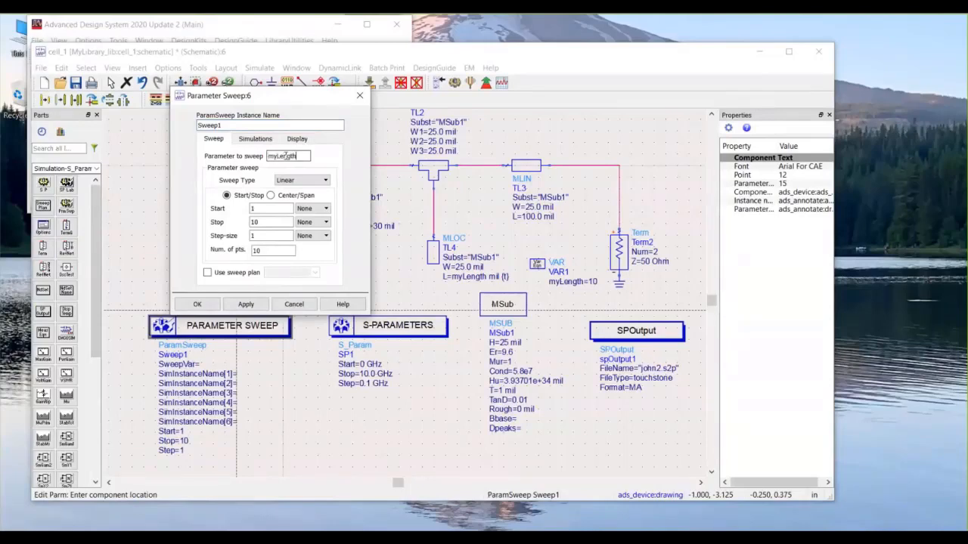
Step: Set the linear sweep to start at 100 and stop at 500 with step size 100 and 5 points
click(257, 207)
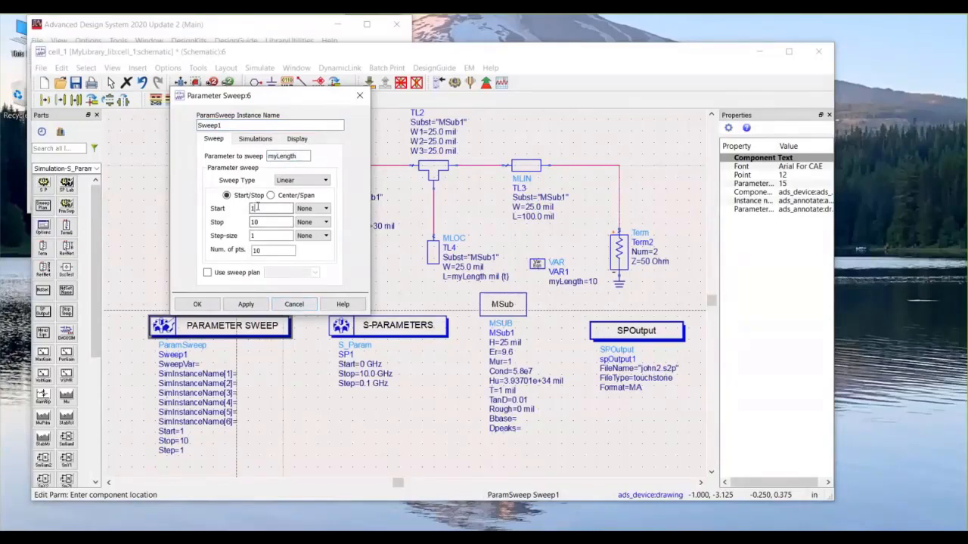
text(0)
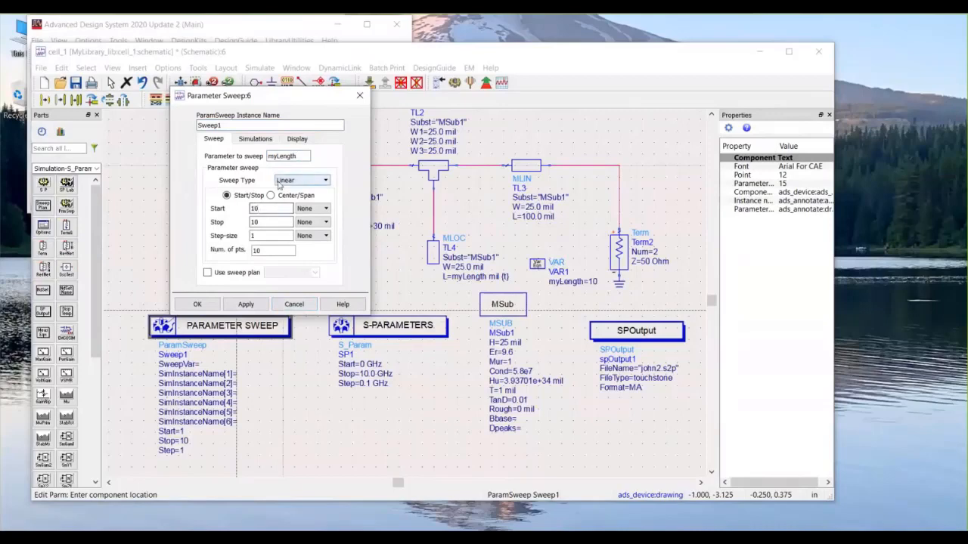
click(264, 221)
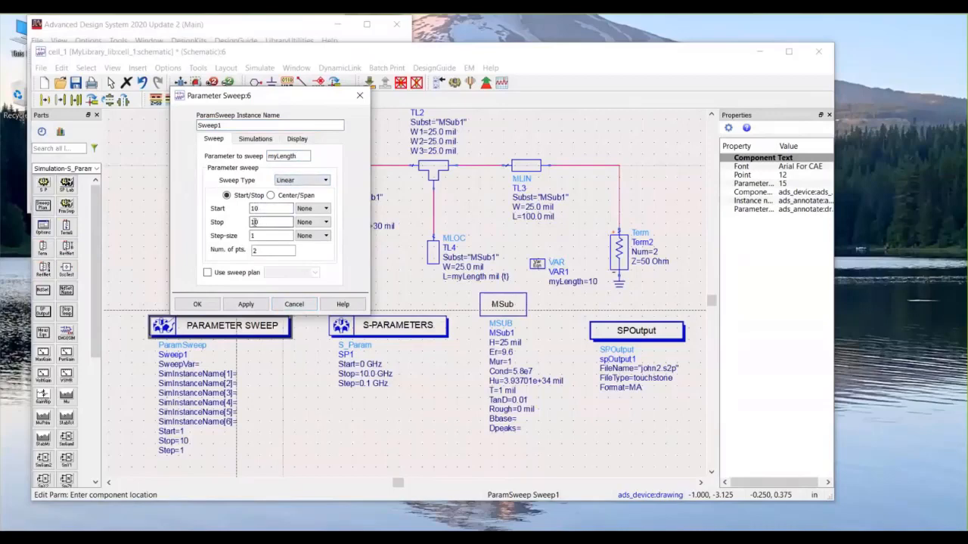
click(261, 209)
text(0)
key(Tab)
click(261, 237)
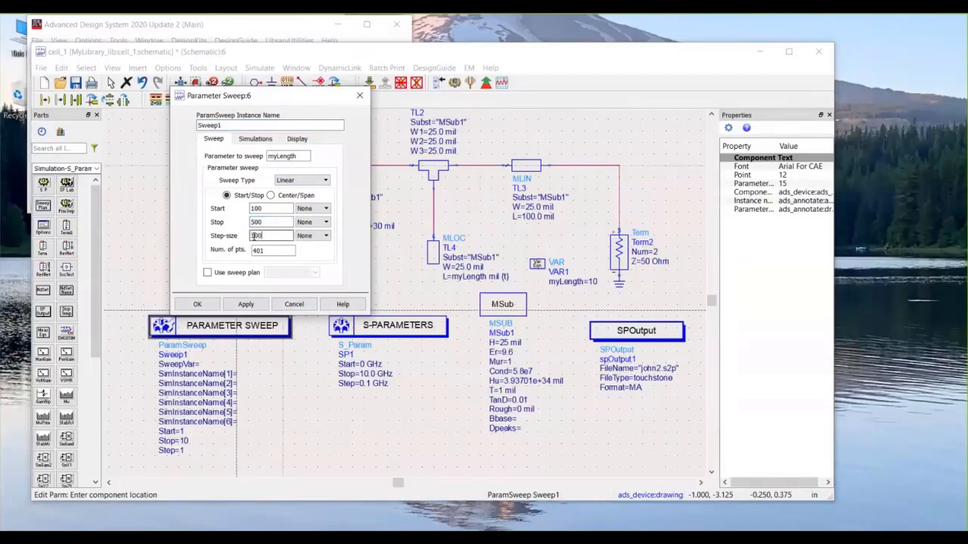
double_click(277, 252)
text(5)
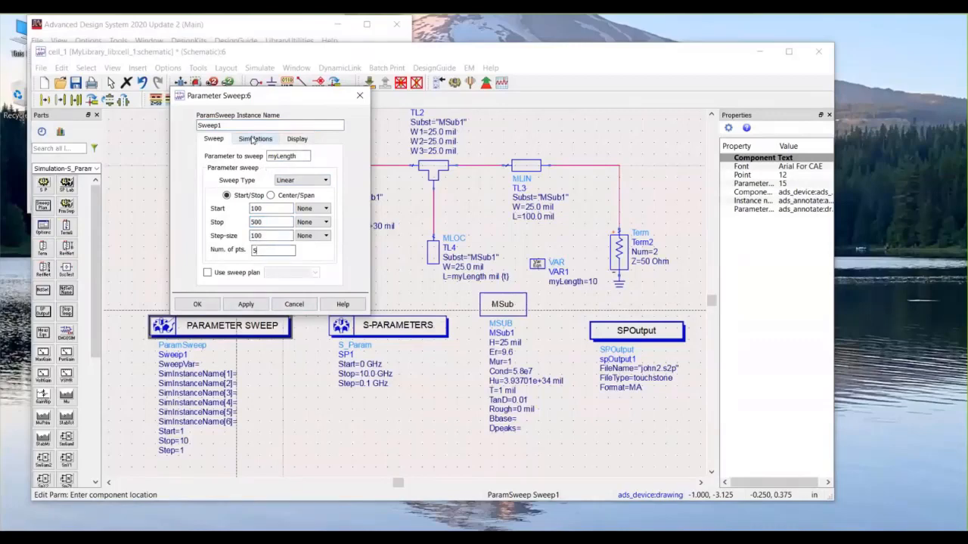
Step: Assign SP1 as Simulation 1 of the parameter sweep and apply the settings
drag(281, 94, 256, 46)
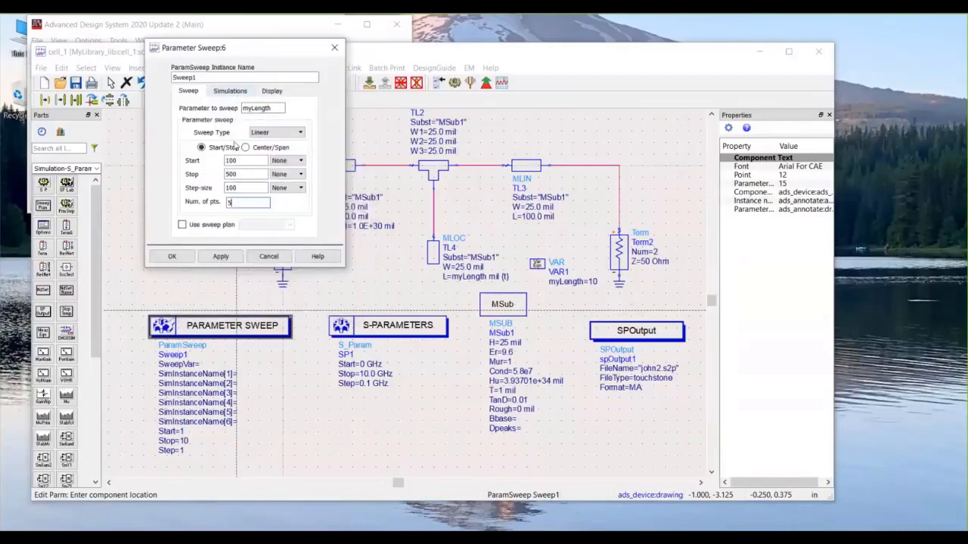
click(231, 91)
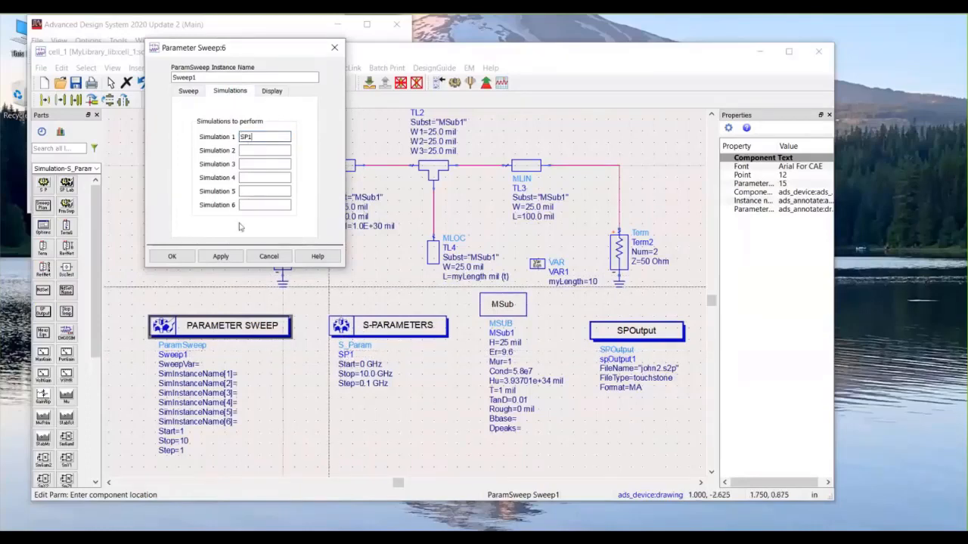
click(220, 256)
click(173, 256)
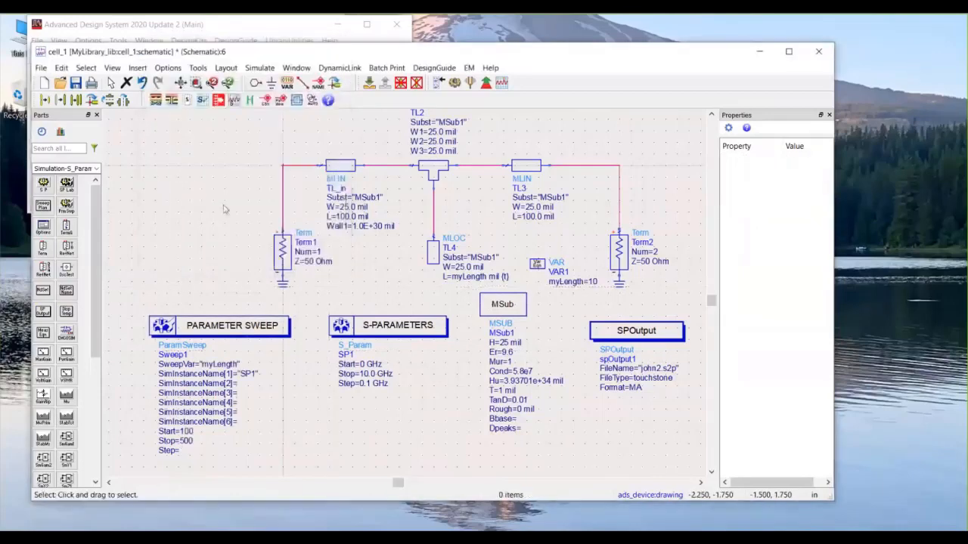
Step: Run the swept simulation and look over the resulting S-parameter plots
click(454, 83)
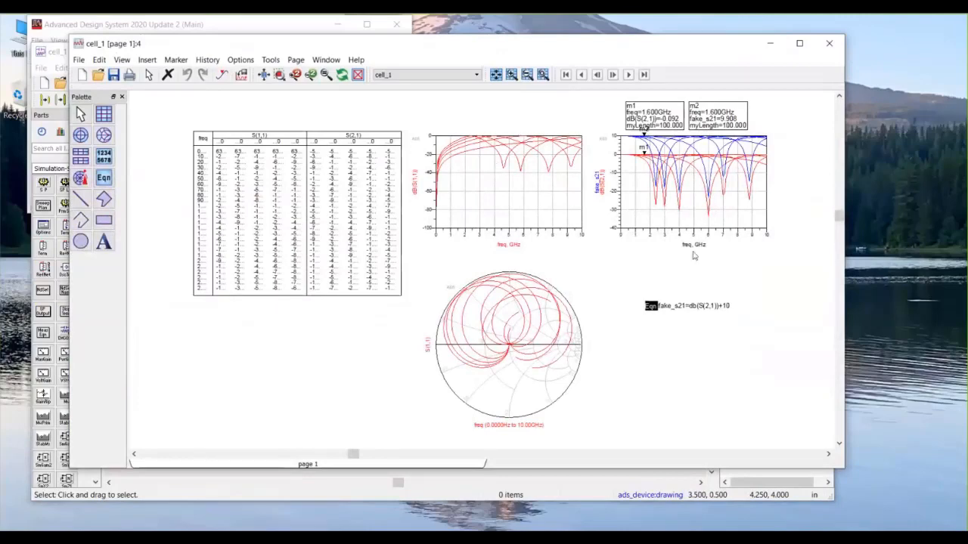
scroll(703, 280, right, 5)
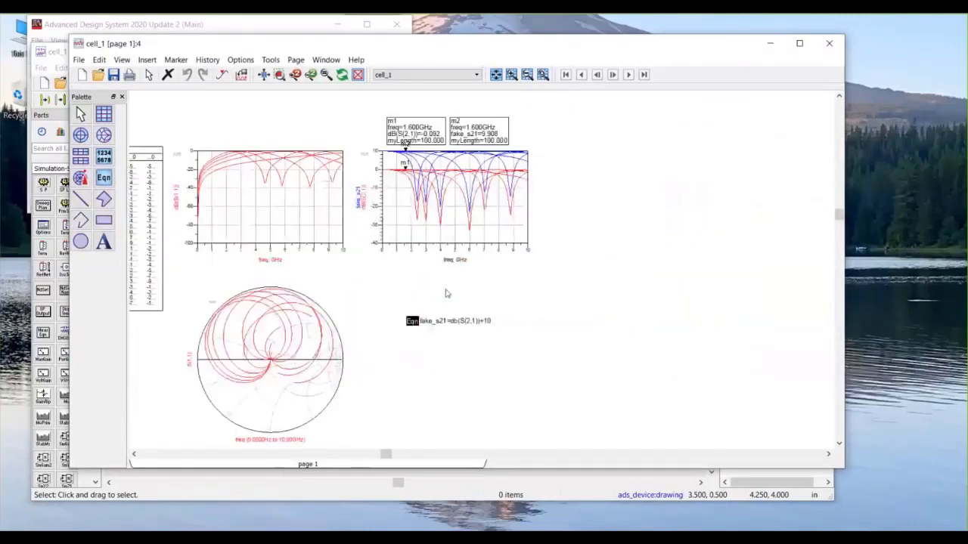
scroll(637, 263, left, 6)
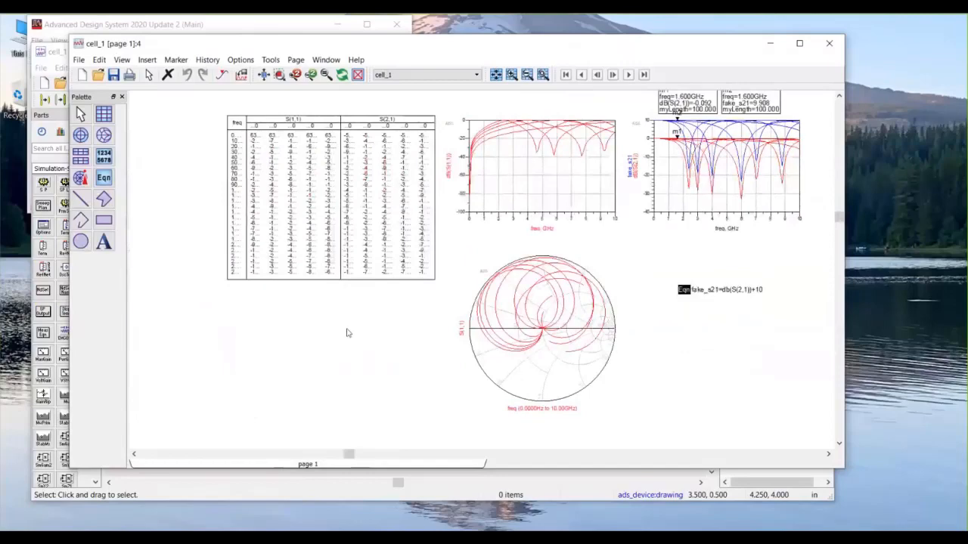
Step: Move the S-parameter table away from the plots and widen it to fill the space beside them
scroll(338, 253, up, 2)
scroll(453, 279, down, 3)
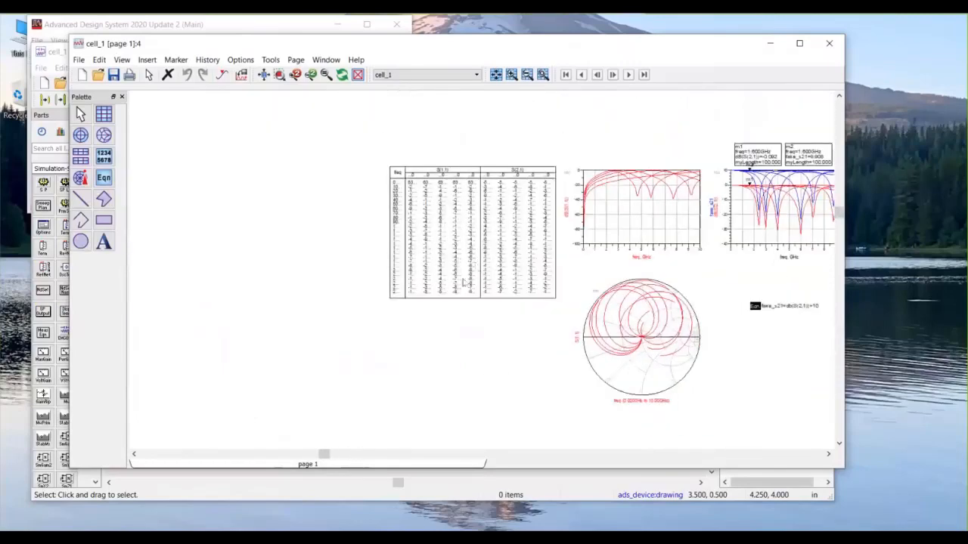
drag(457, 282, 267, 282)
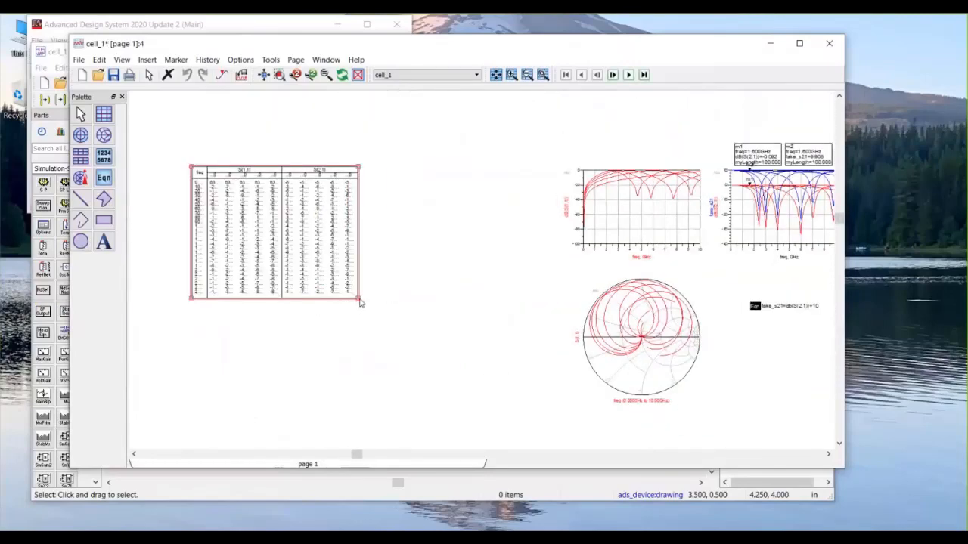
drag(360, 299, 544, 305)
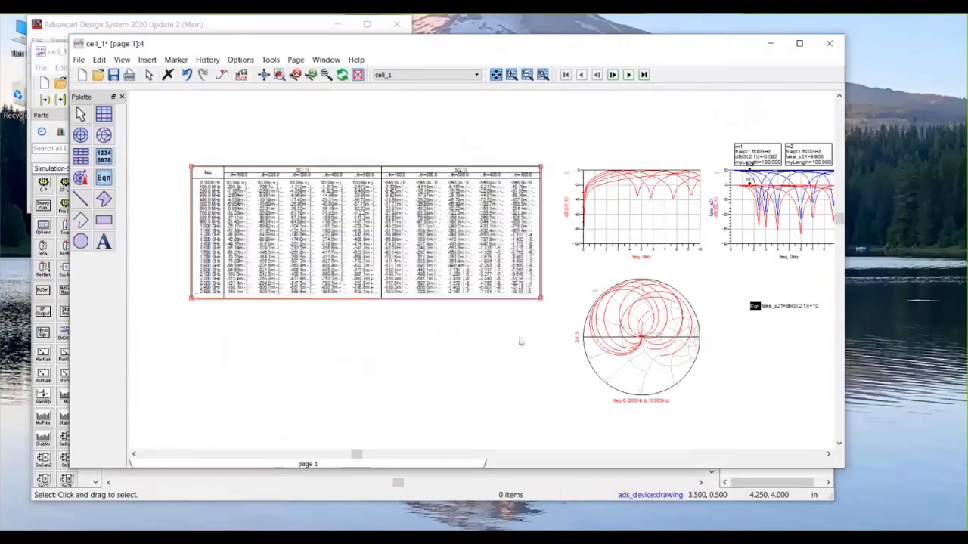
Step: Remove the S(1,1) trace from the data table, keeping S(2,1)
scroll(417, 249, up, 2)
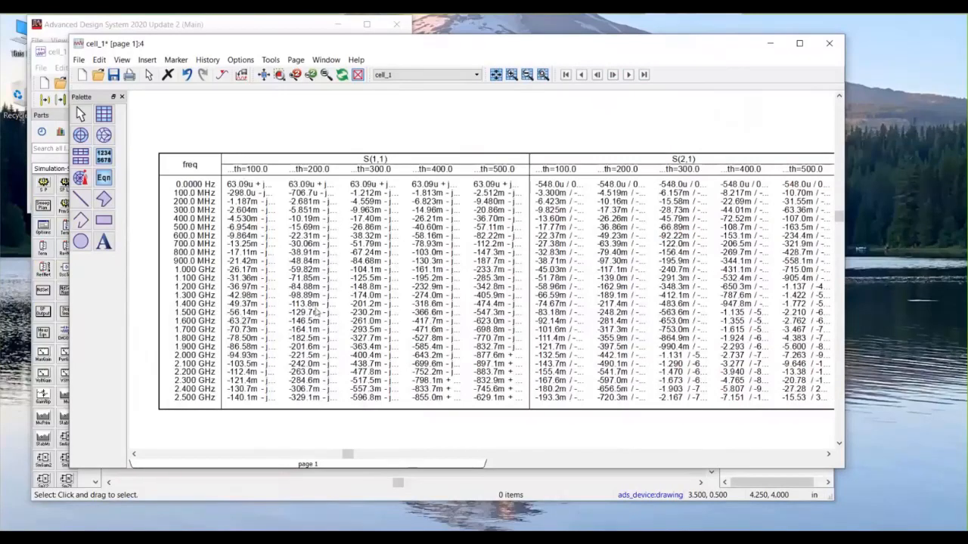
double_click(464, 152)
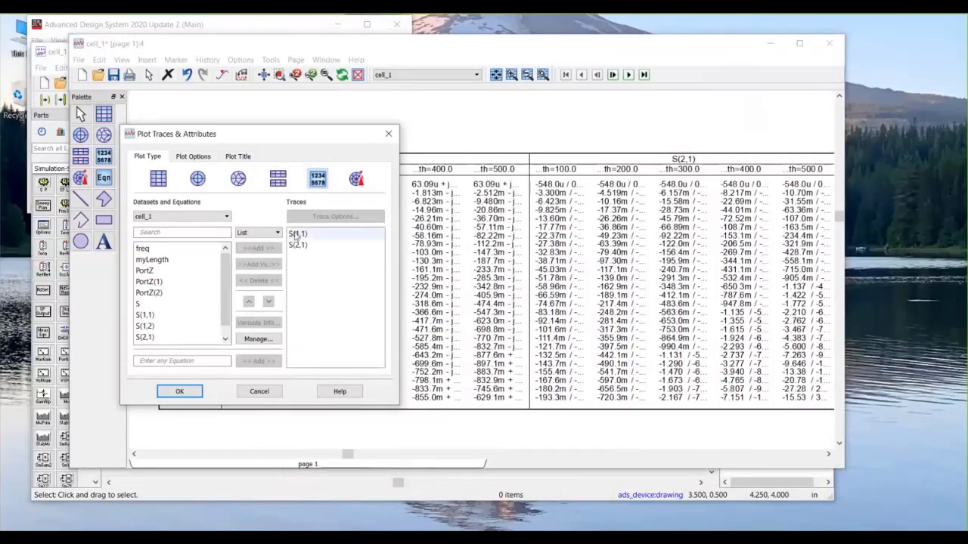
click(296, 236)
click(259, 281)
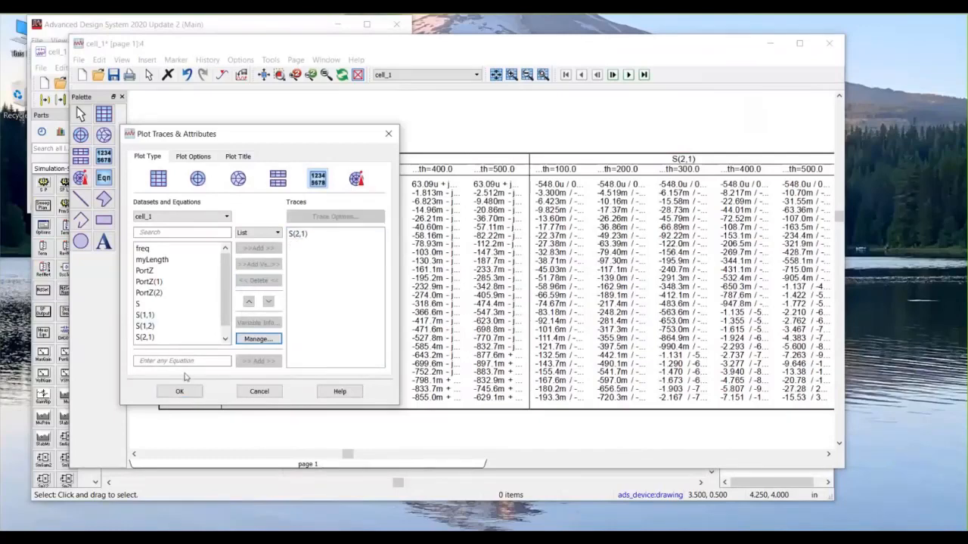
click(179, 391)
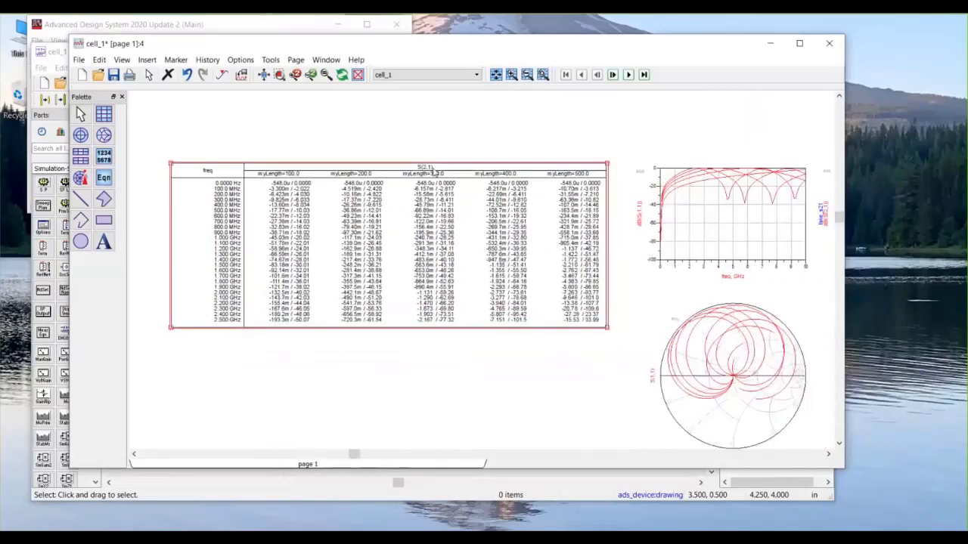
Step: Try indexing the table's S(2,1) trace as S(2,1)[1] and as S(2,1)[::,1]
double_click(433, 168)
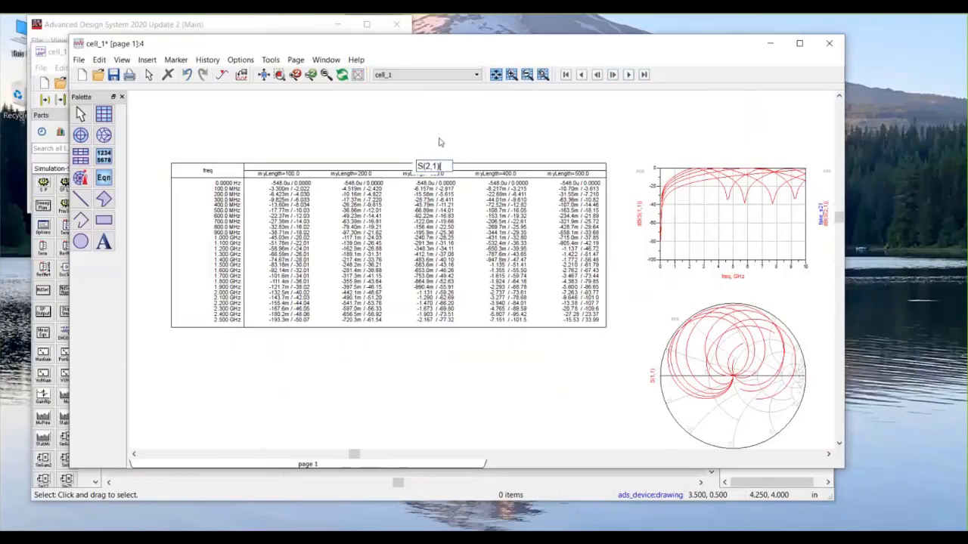
text([1)
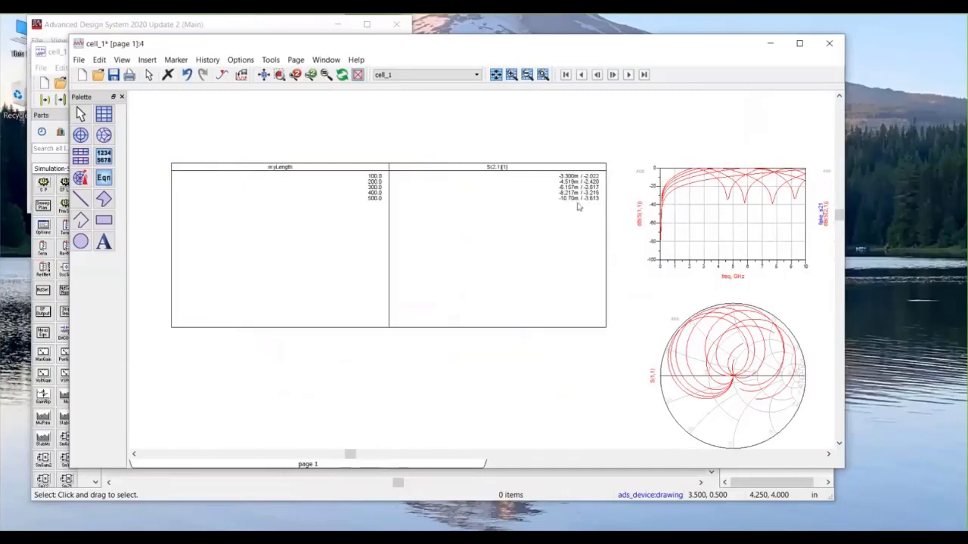
click(506, 169)
click(506, 167)
drag(516, 166, 512, 166)
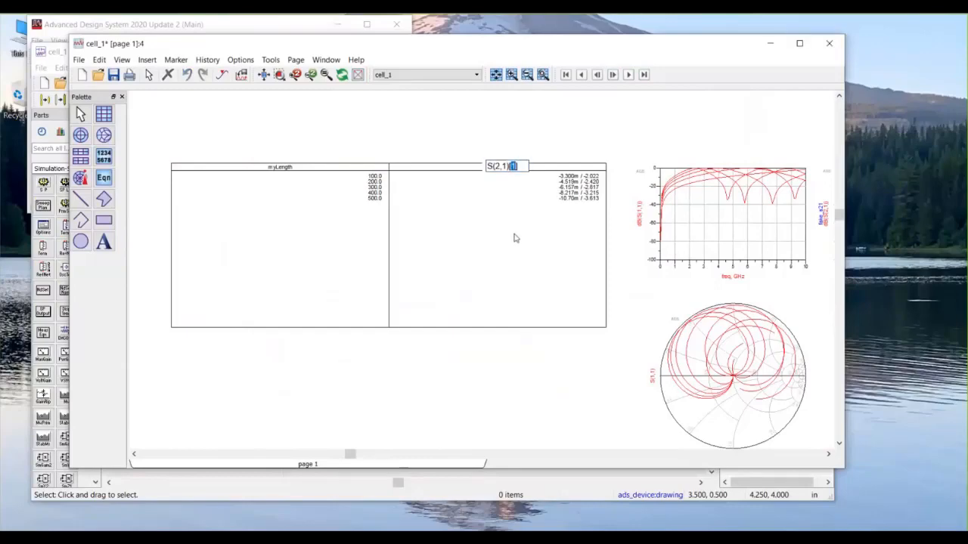
text(::,1)
click(509, 143)
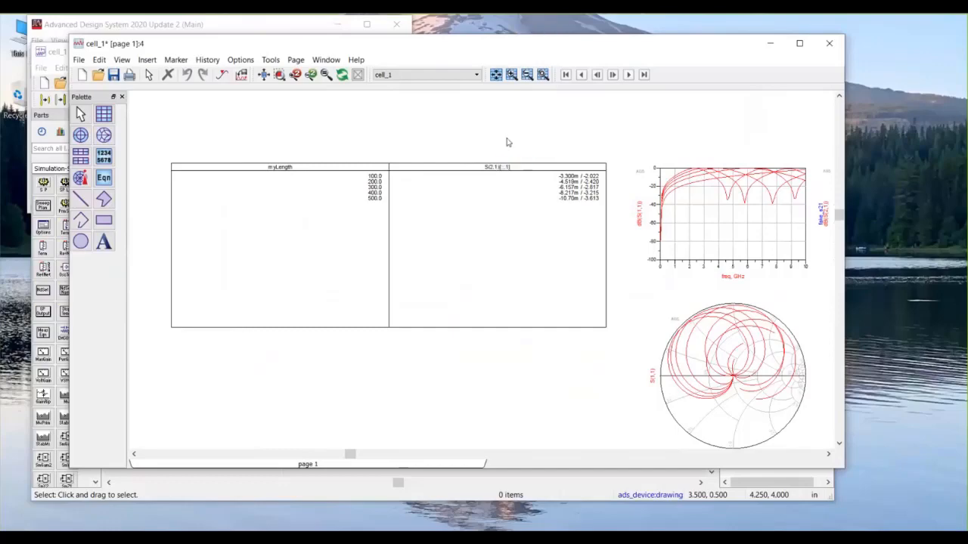
Step: Change the table's trace expression to S(2,1)[1,::] to list all frequencies for the second myLength value
click(508, 168)
double_click(509, 168)
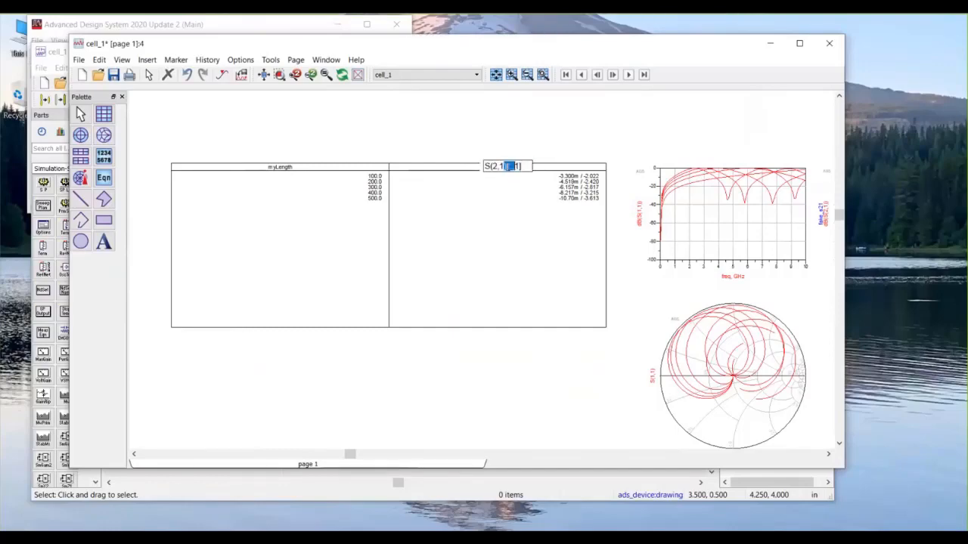
click(519, 165)
drag(519, 166, 510, 166)
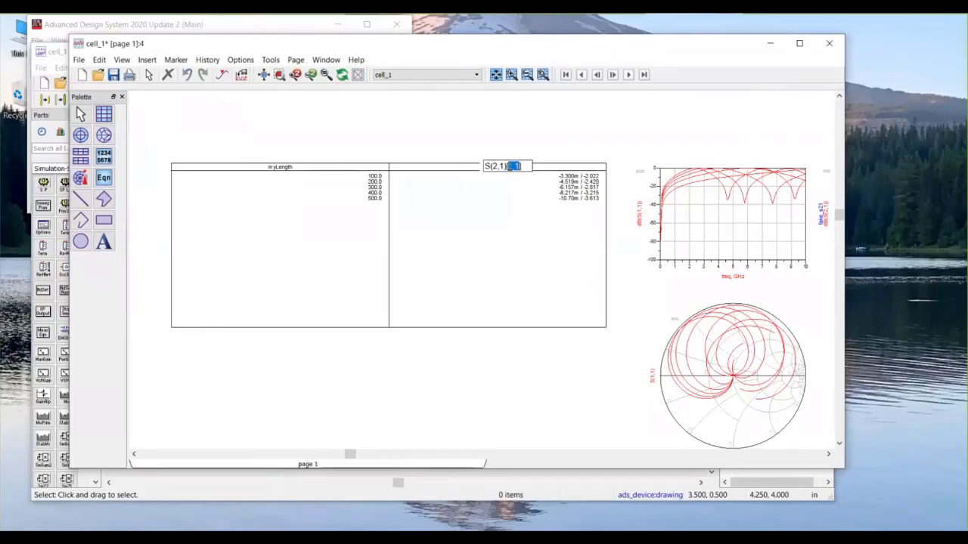
key(BackSpace)
text(1)[::,::)
key(Return)
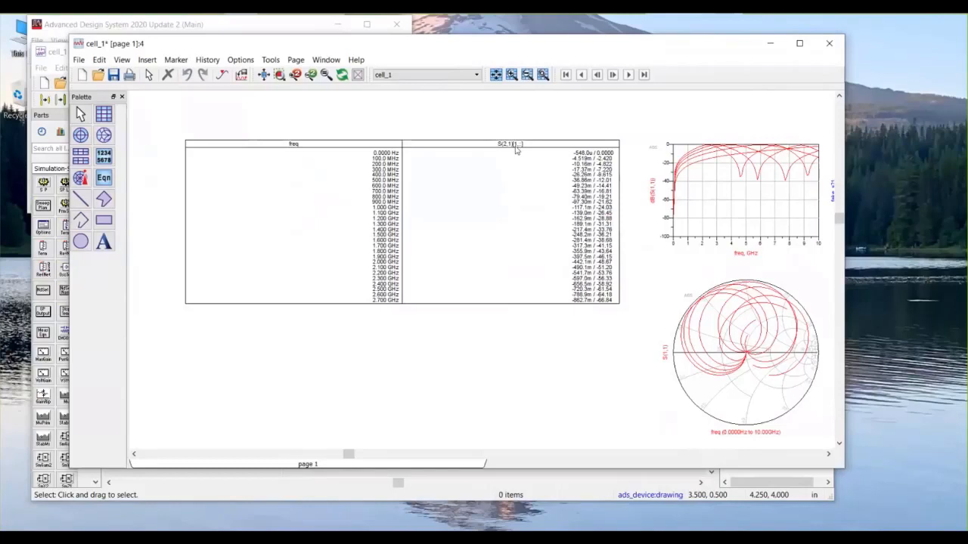
Step: Change the plot's dB(S(2,1)) trace to dB(S(2,1)[1,::]) and move marker m2's readout clear of m1's
scroll(491, 242, up, 3)
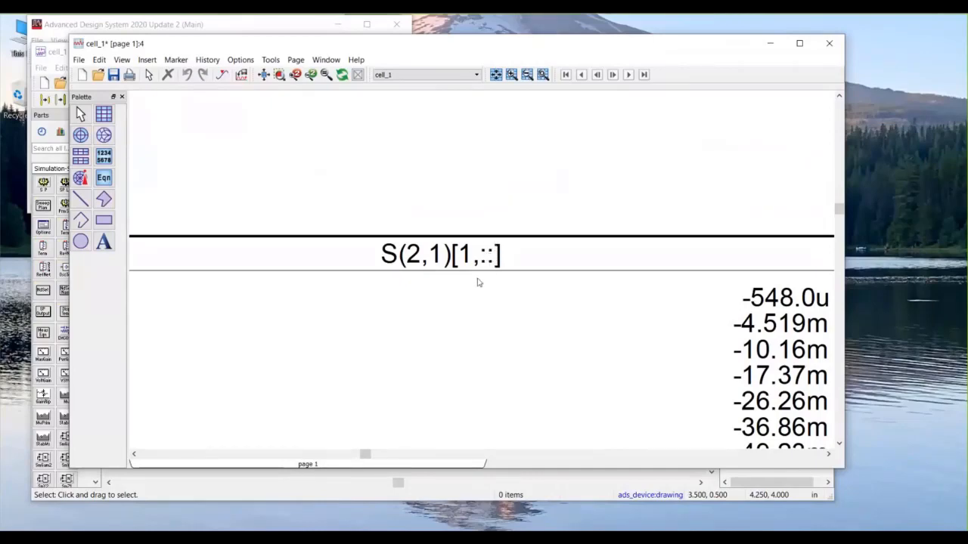
scroll(480, 278, down, 4)
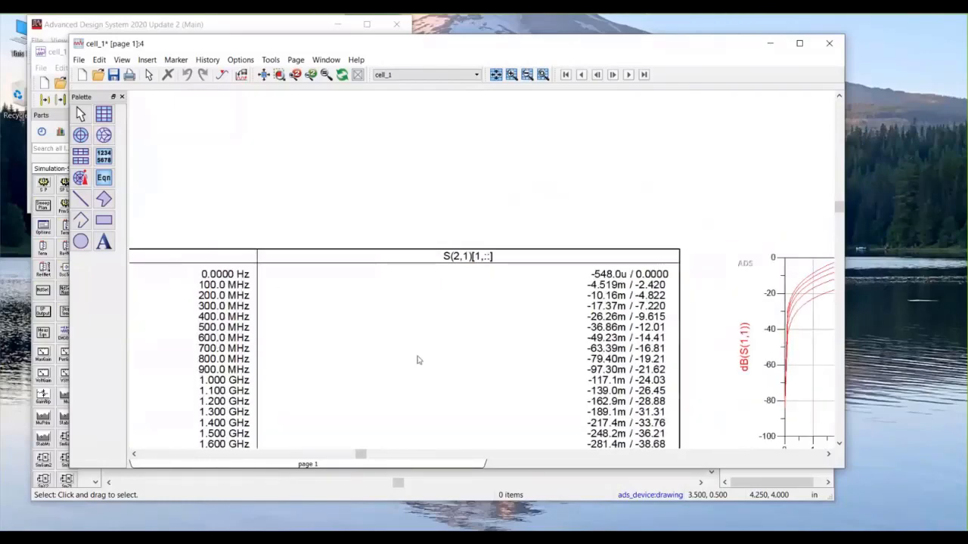
scroll(477, 295, down, 1)
scroll(478, 295, down, 1)
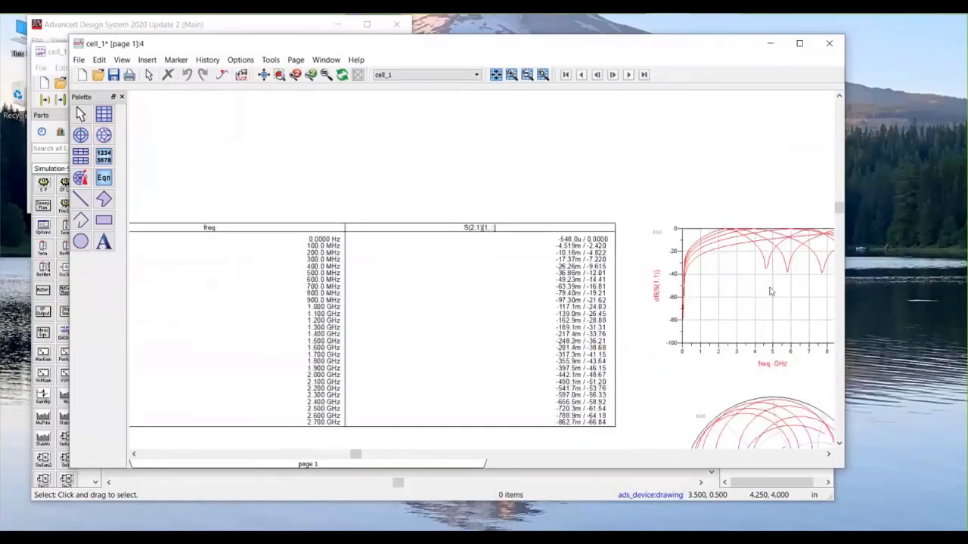
drag(657, 400, 311, 378)
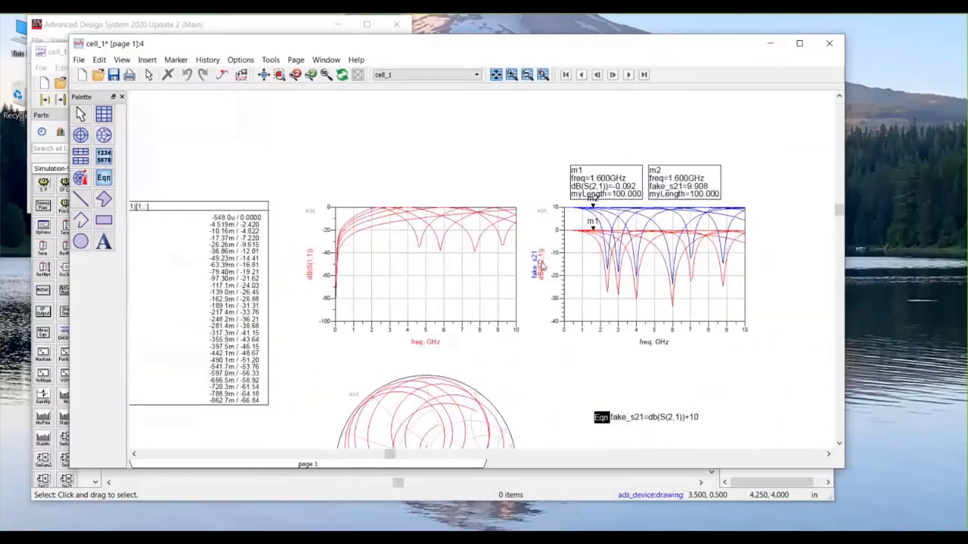
double_click(540, 265)
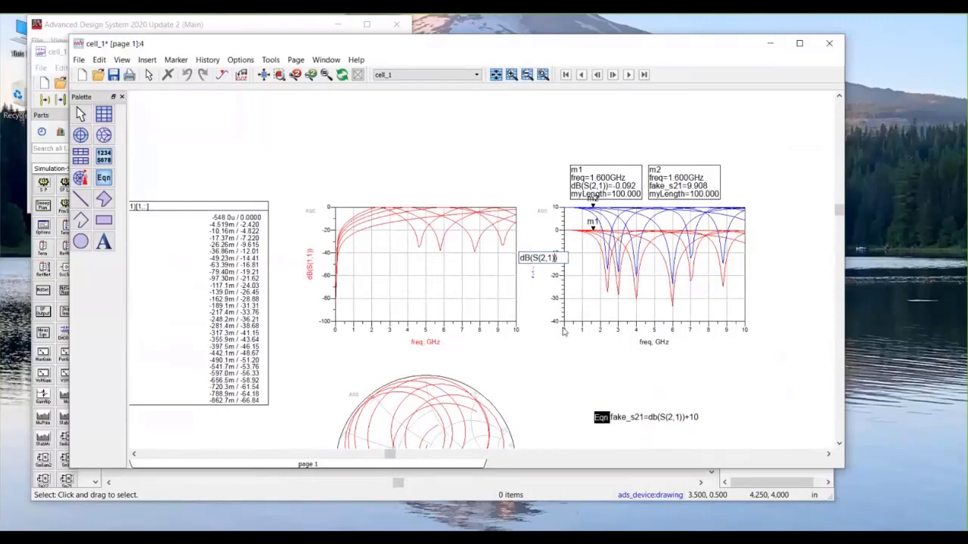
text([1,::])
click(538, 163)
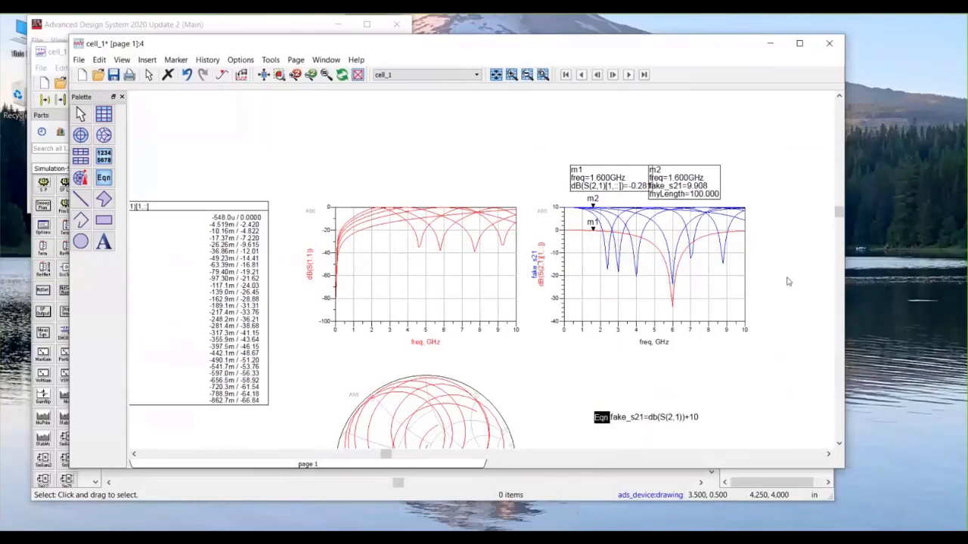
drag(709, 173, 720, 172)
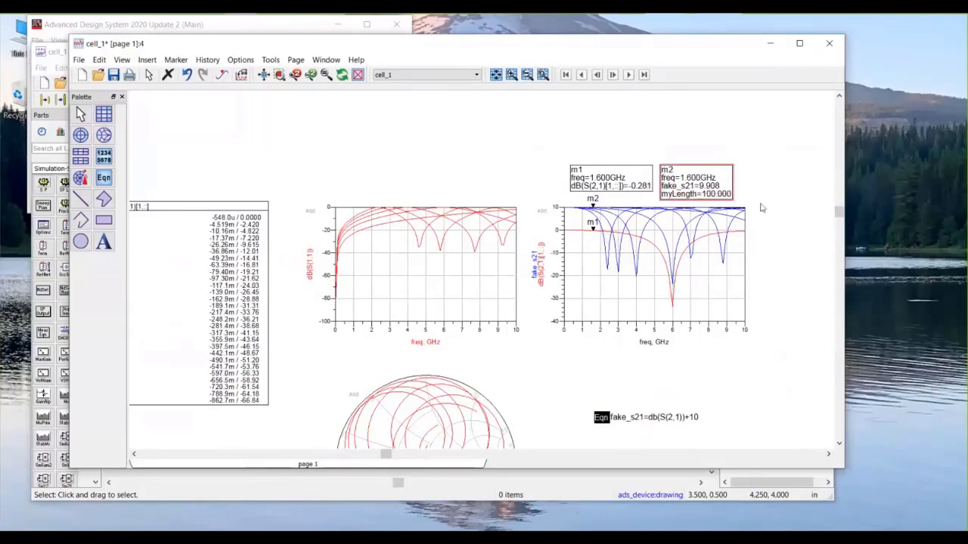
drag(778, 225, 648, 212)
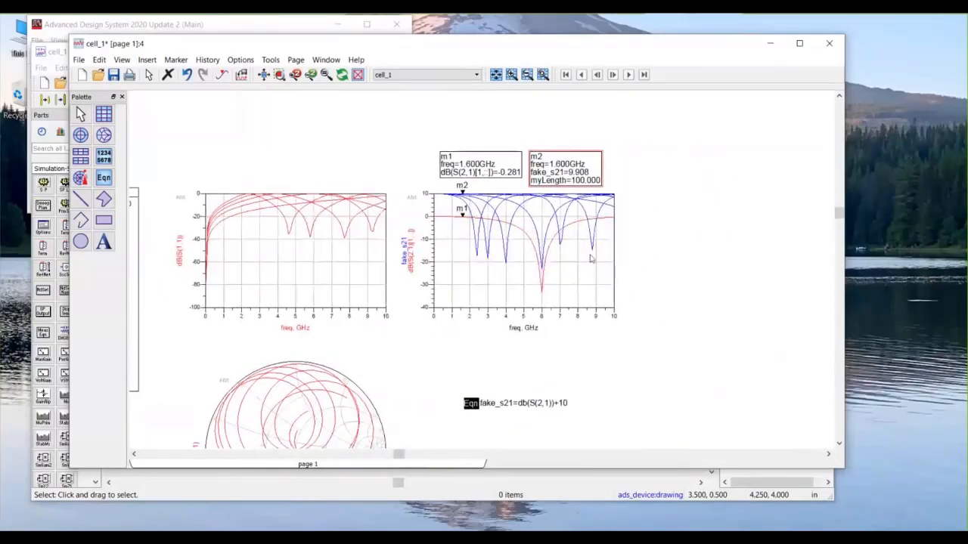
Step: Move the S(2,1) plot away from the dB(S(1,1)) plot and enable automatic Line Color sequencing for the dB(S(1,1)) trace
mouse_move(582, 272)
mouse_down()
mouse_move(752, 265)
mouse_move(793, 277)
mouse_up()
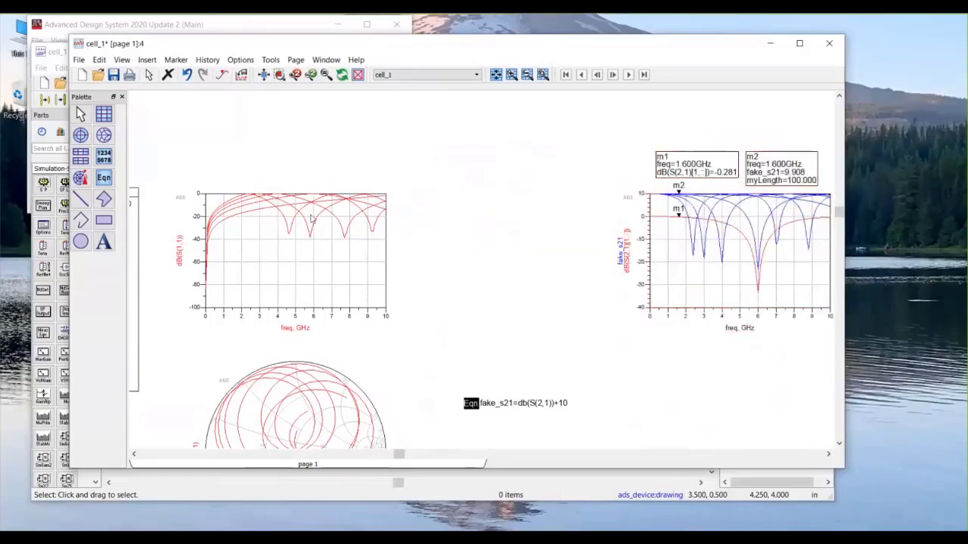
click(295, 269)
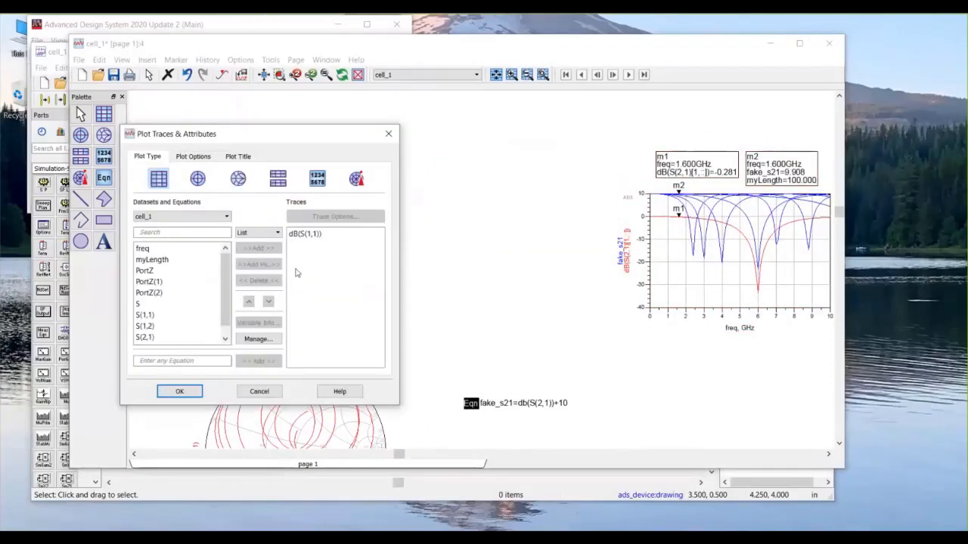
click(302, 235)
click(325, 217)
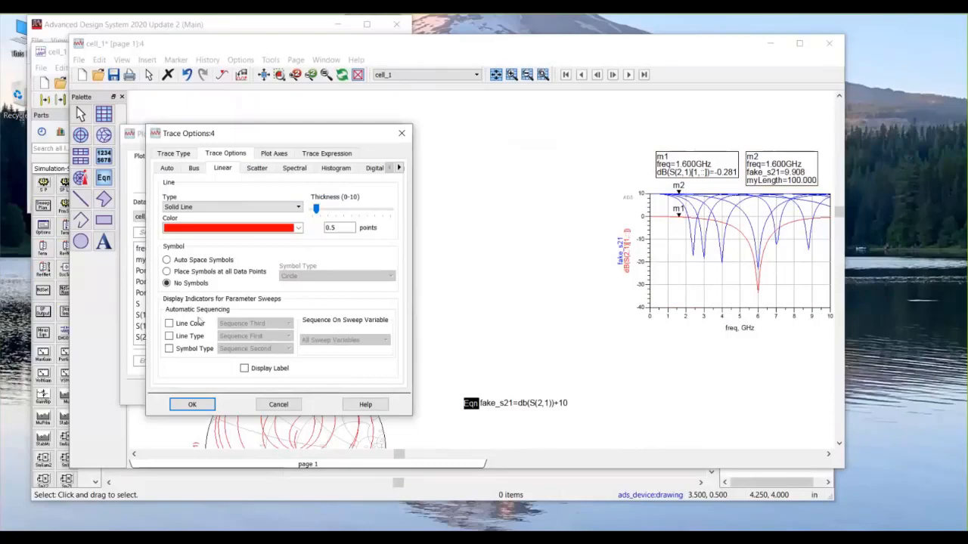
click(170, 324)
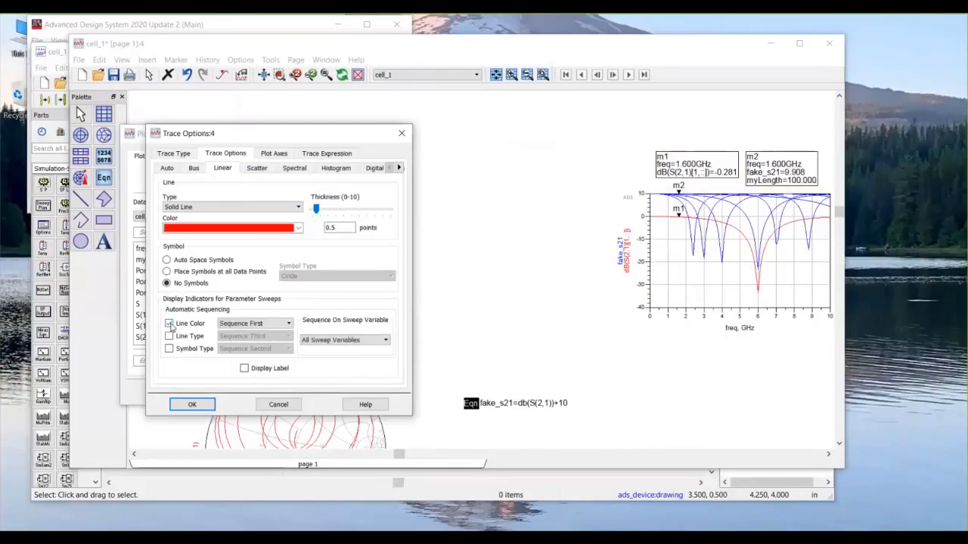
click(192, 404)
click(188, 395)
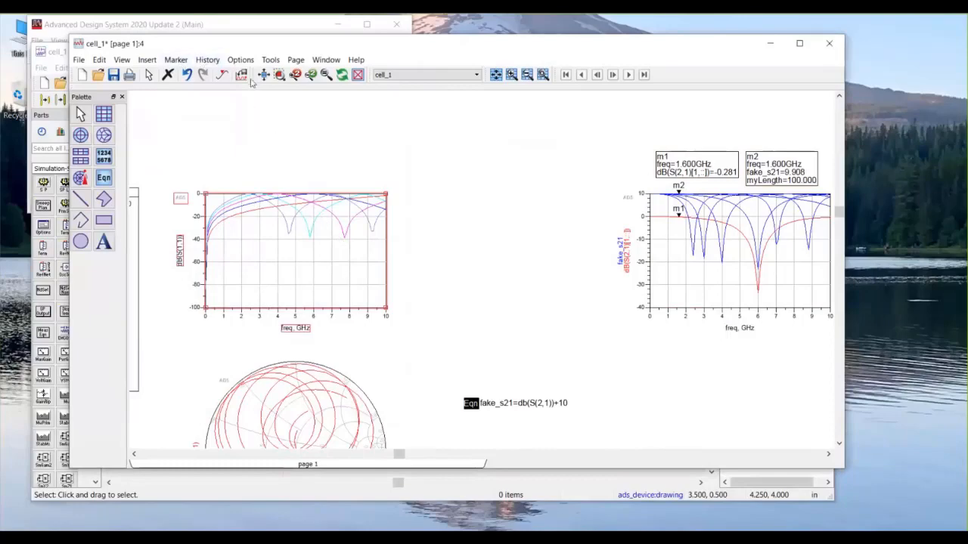
Step: Insert a plot legend for the dB(S(1,1)) plot to identify the myLength value of each curve
click(247, 159)
click(247, 256)
click(146, 59)
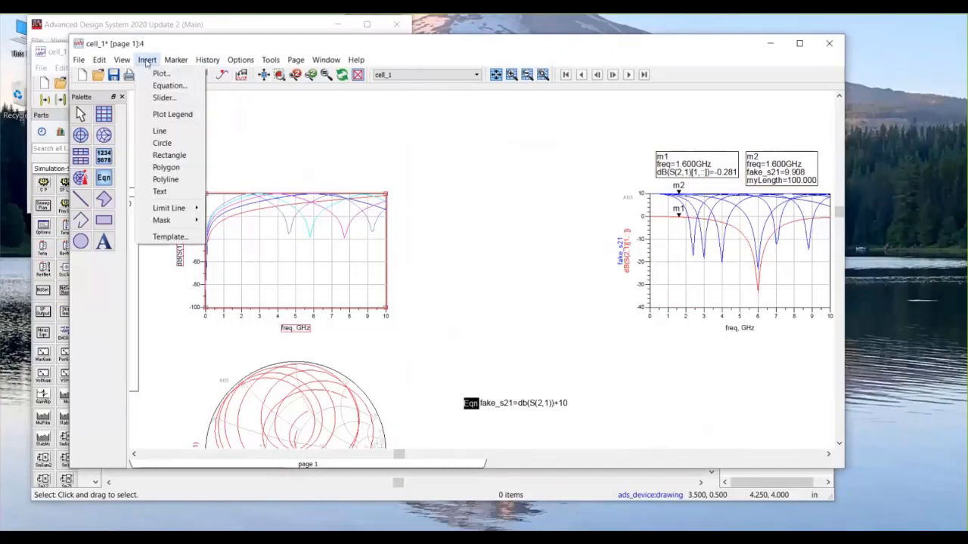
click(157, 114)
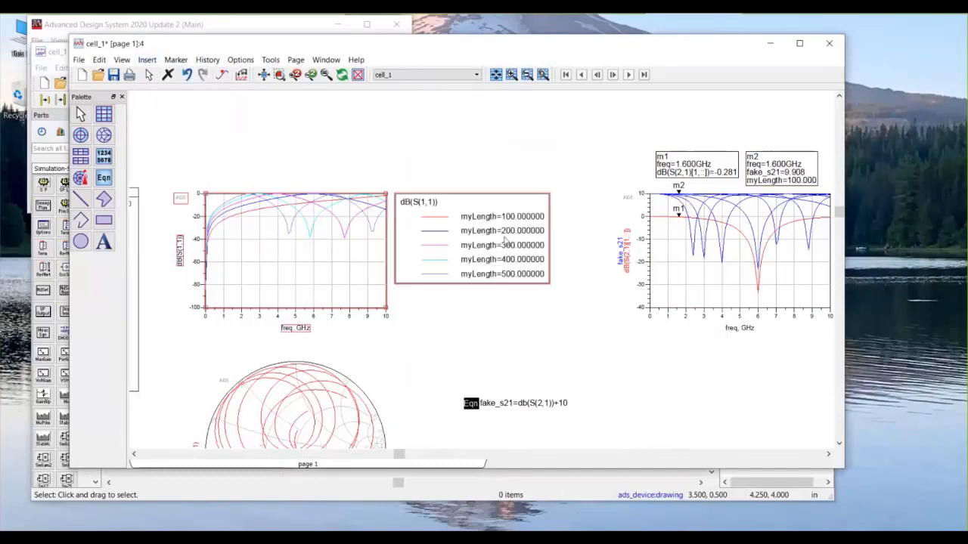
drag(533, 308, 596, 288)
Step: Narrow the S(2,1)[1,::] data table to about a third of its width and move the fake_s21 equation up beneath the legend
key(f)
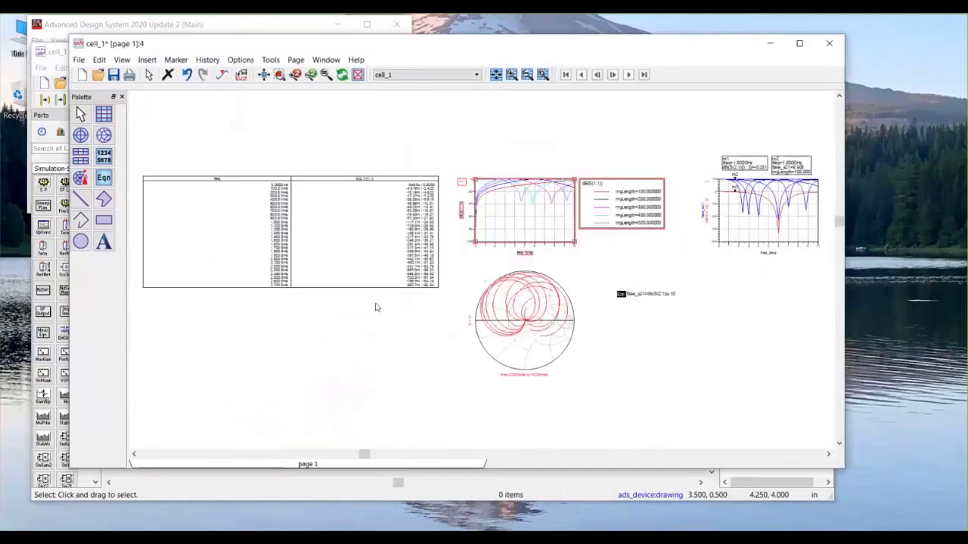
click(360, 234)
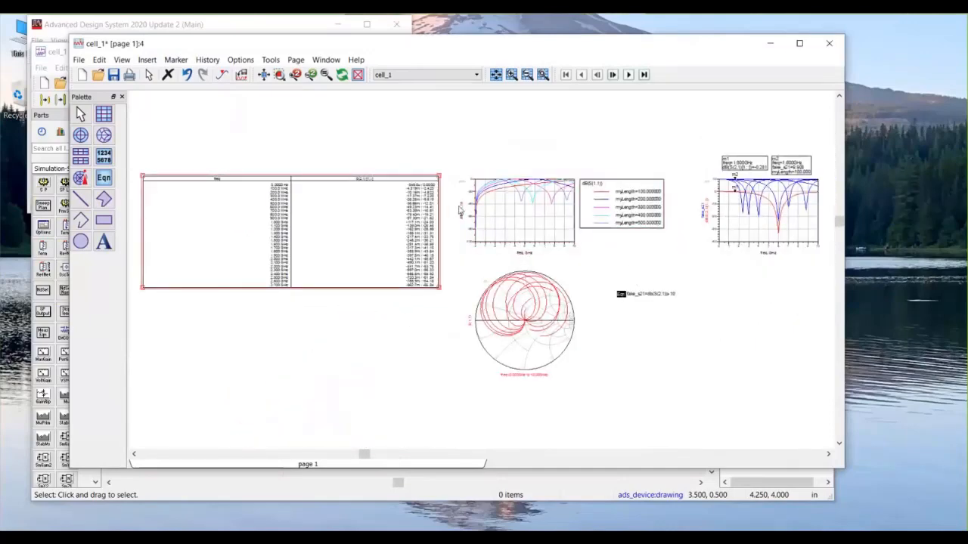
scroll(462, 212, up, 4)
scroll(464, 220, down, 4)
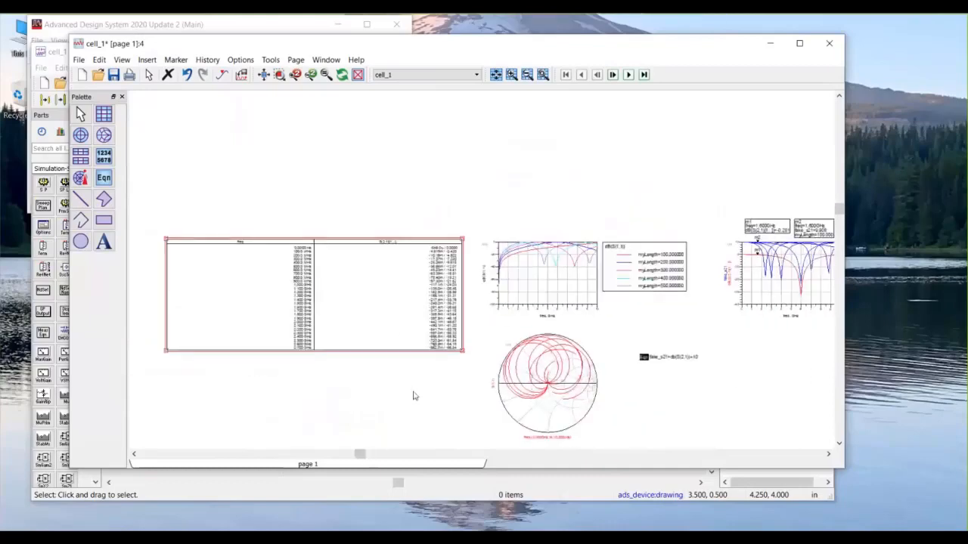
drag(413, 396, 422, 352)
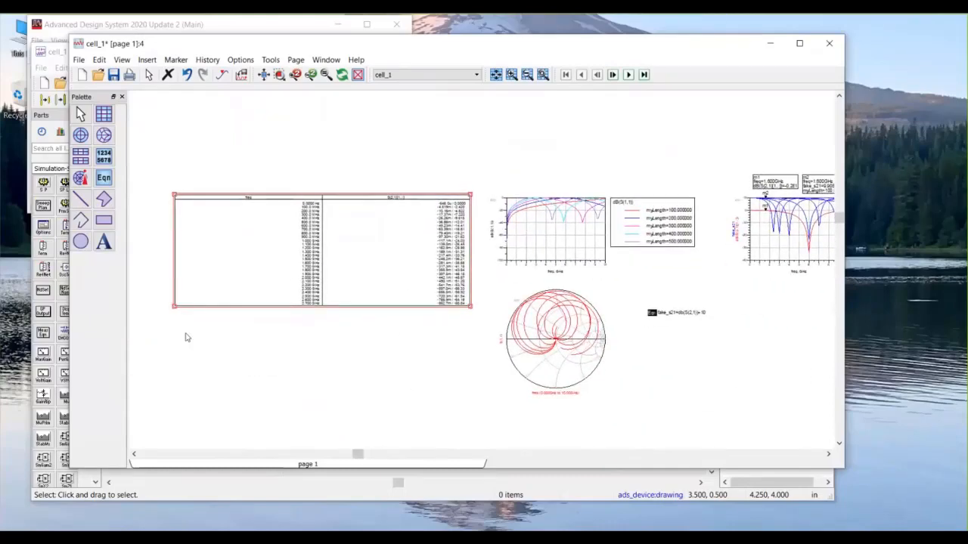
drag(174, 306, 369, 303)
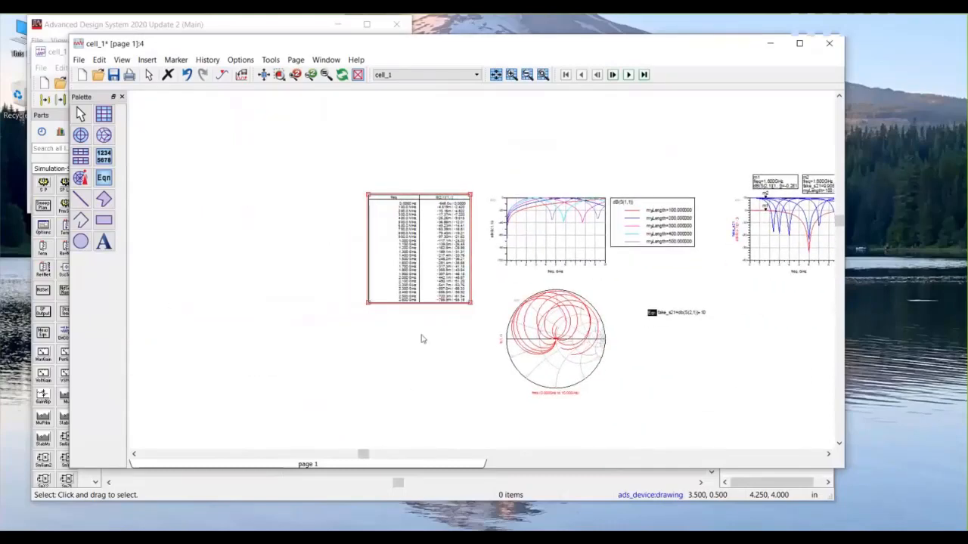
drag(422, 335, 241, 339)
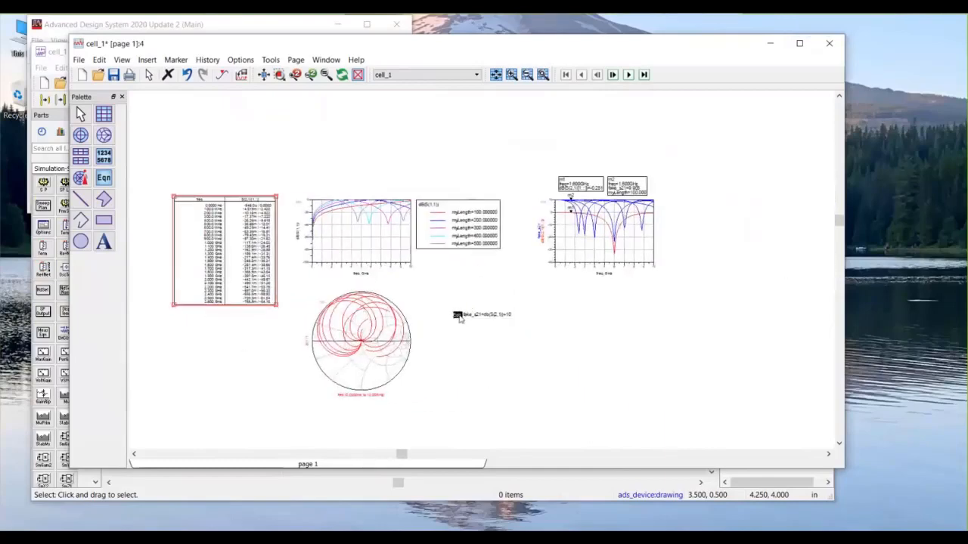
click(451, 314)
drag(450, 314, 434, 267)
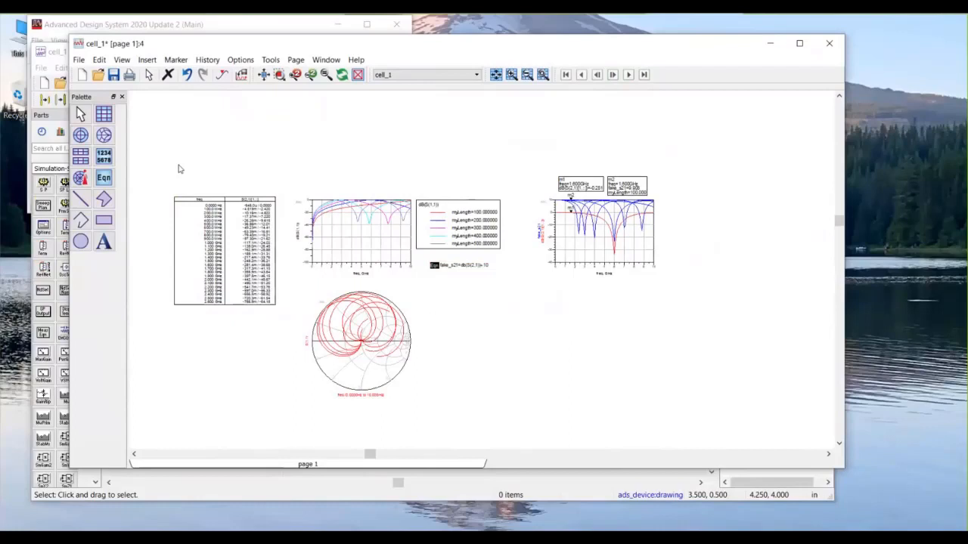
Step: Place a new list display below the fake_s21 equation and add S(2,1) to its traces
click(104, 180)
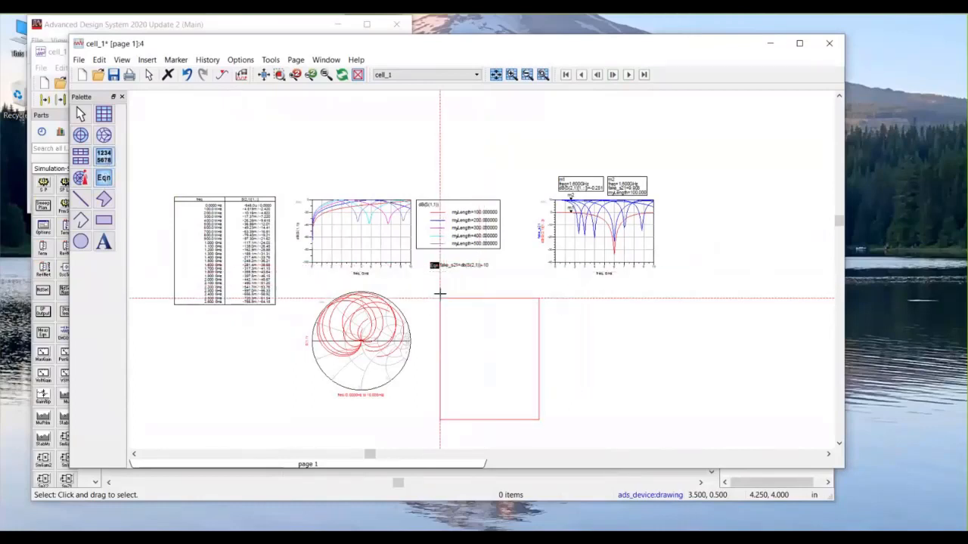
click(555, 342)
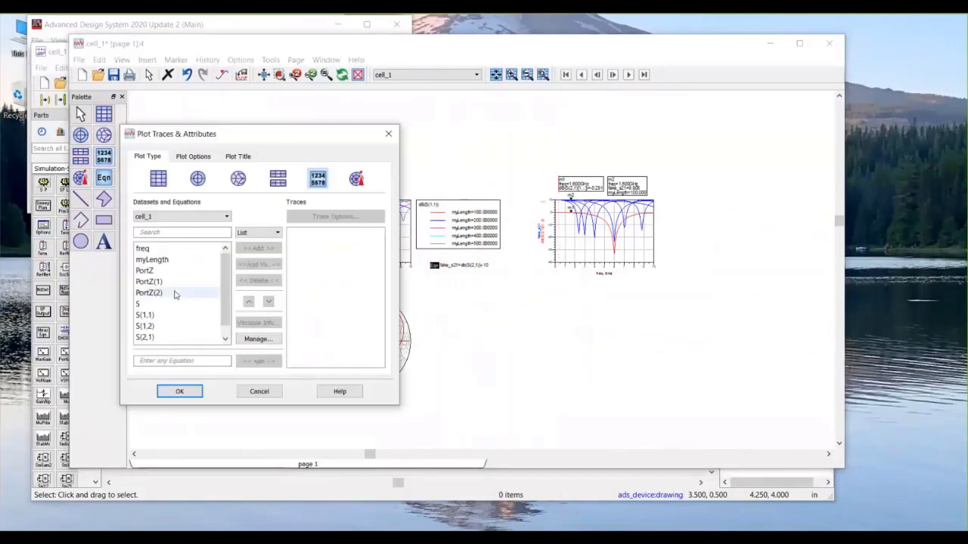
click(155, 337)
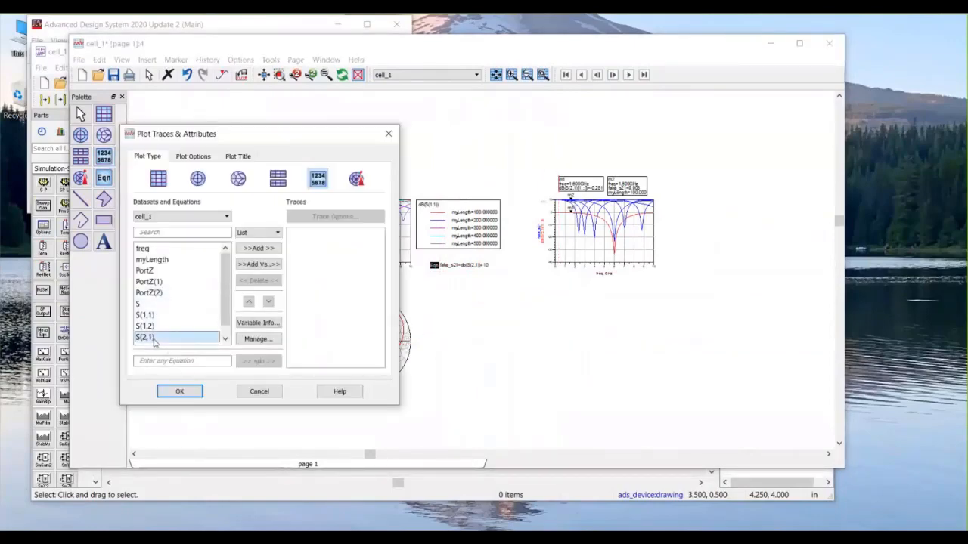
click(258, 248)
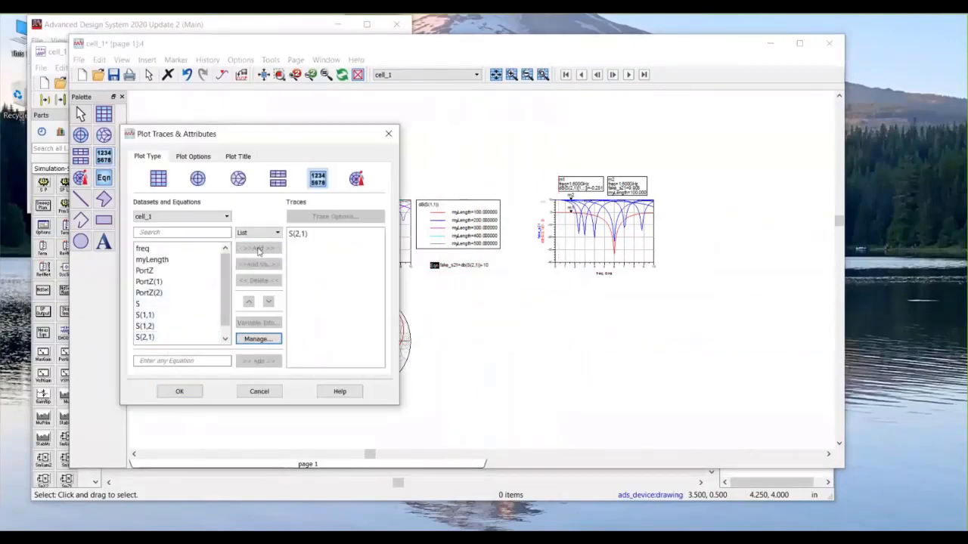
Step: Change the new list's trace expression to what(S(2,1)) and examine the data's dependency order and number of points
click(298, 236)
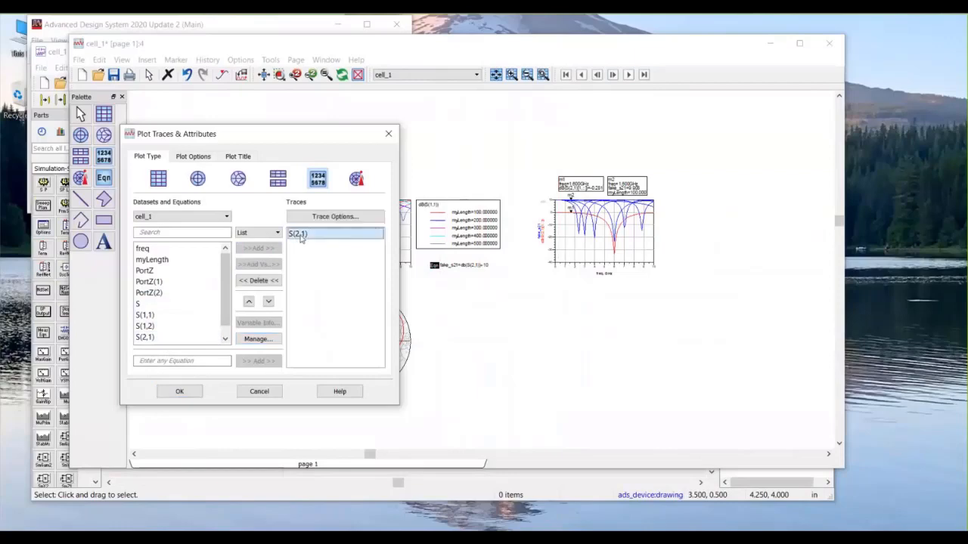
click(337, 218)
click(294, 191)
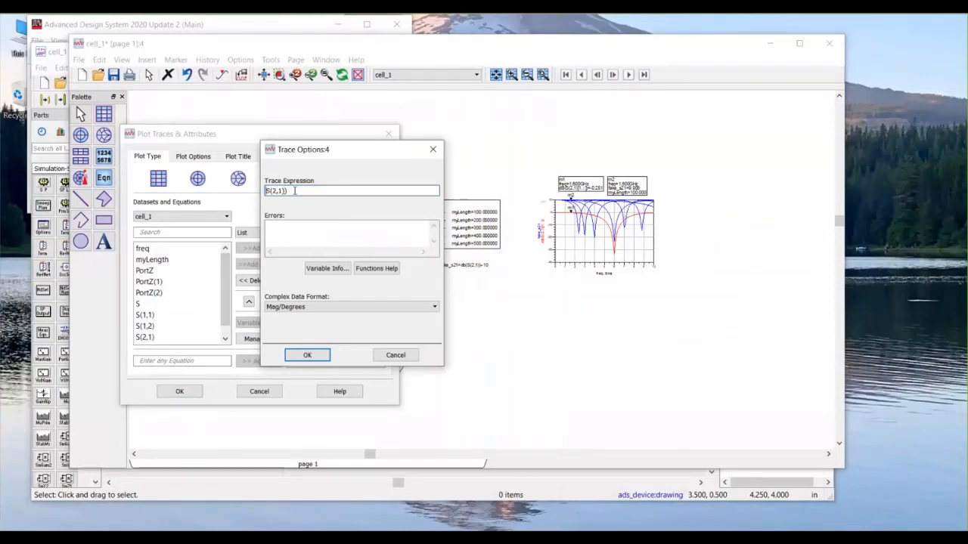
key(Home)
text(what()
click(308, 354)
click(180, 391)
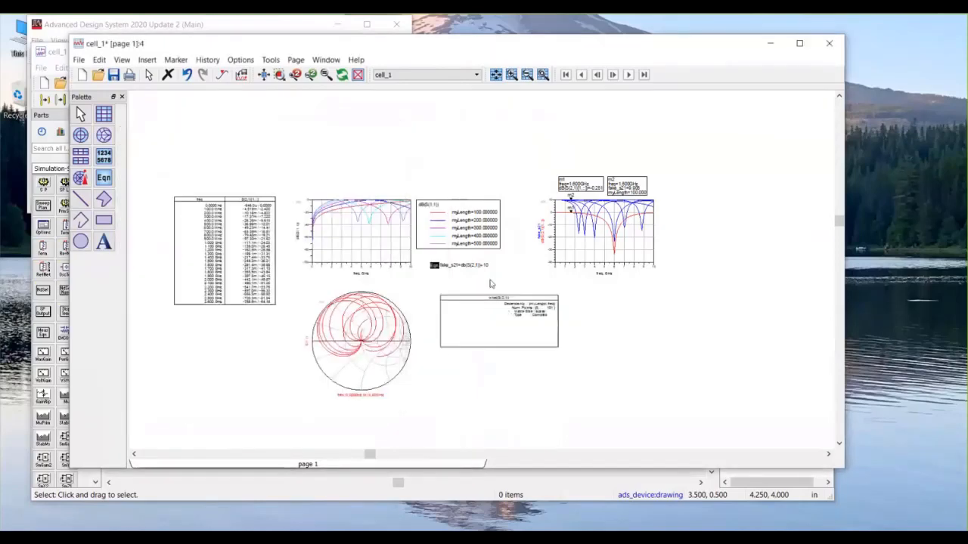
scroll(488, 280, up, 2)
scroll(489, 277, up, 1)
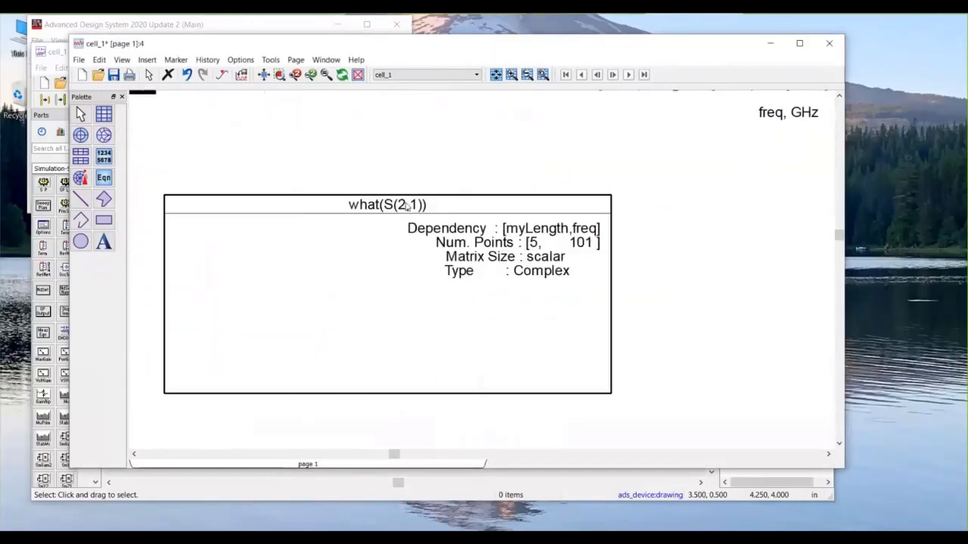
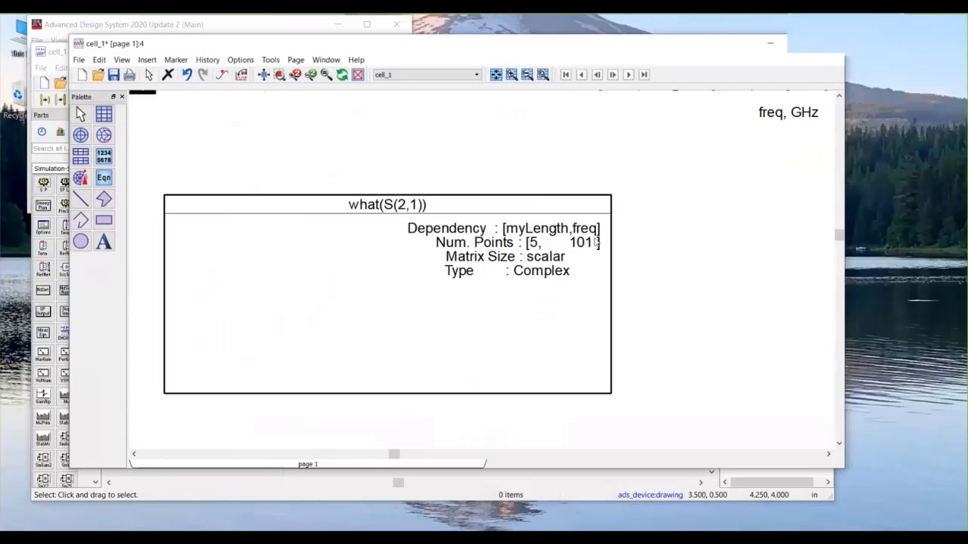
Step: Change the plot's trace expression to dB(S(2,1)[0,::]) to show the first myLength value
scroll(482, 257, down, 2)
scroll(483, 257, down, 2)
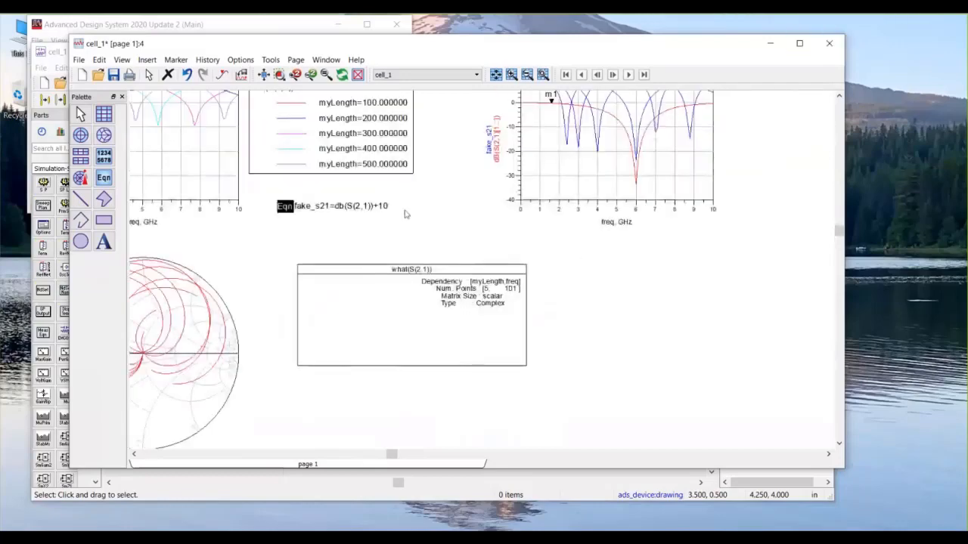
scroll(531, 227, up, 3)
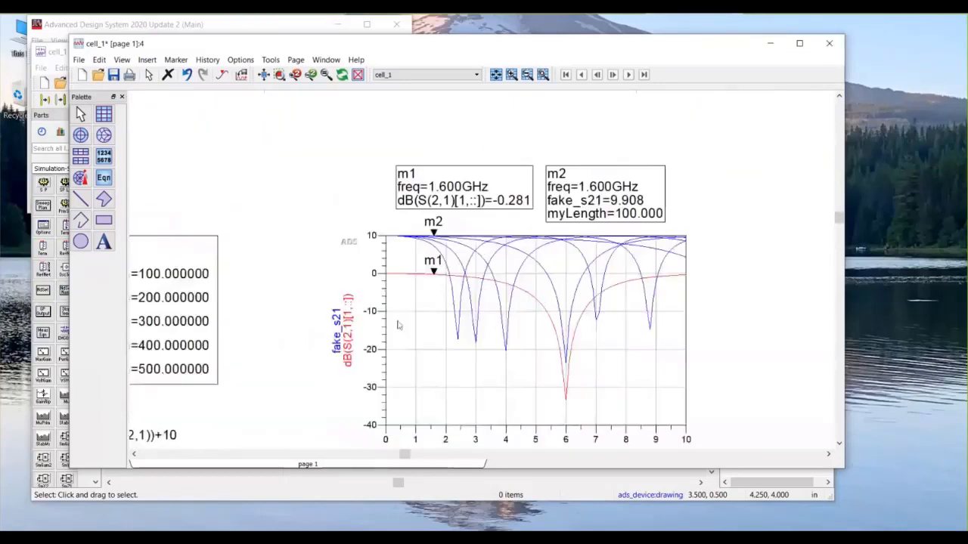
double_click(347, 366)
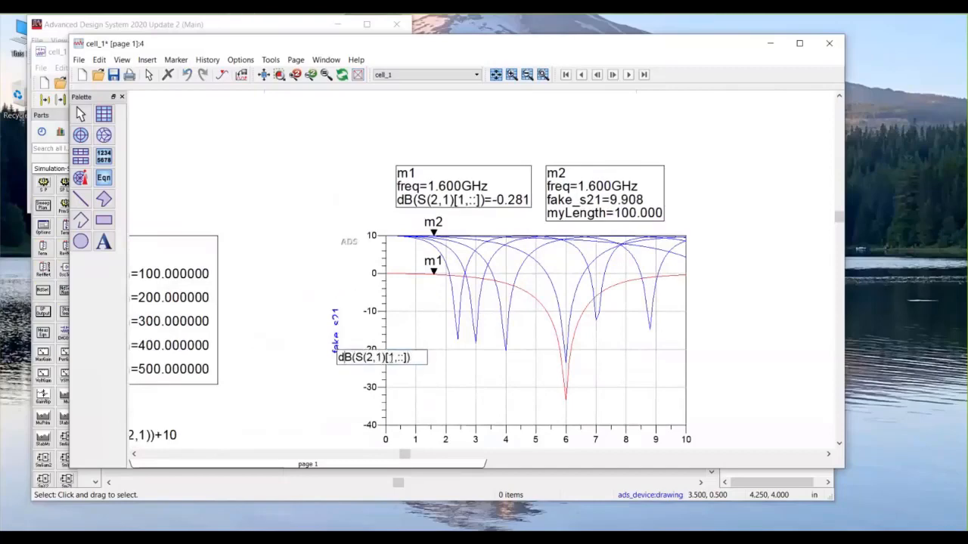
double_click(391, 358)
text(0)
click(298, 220)
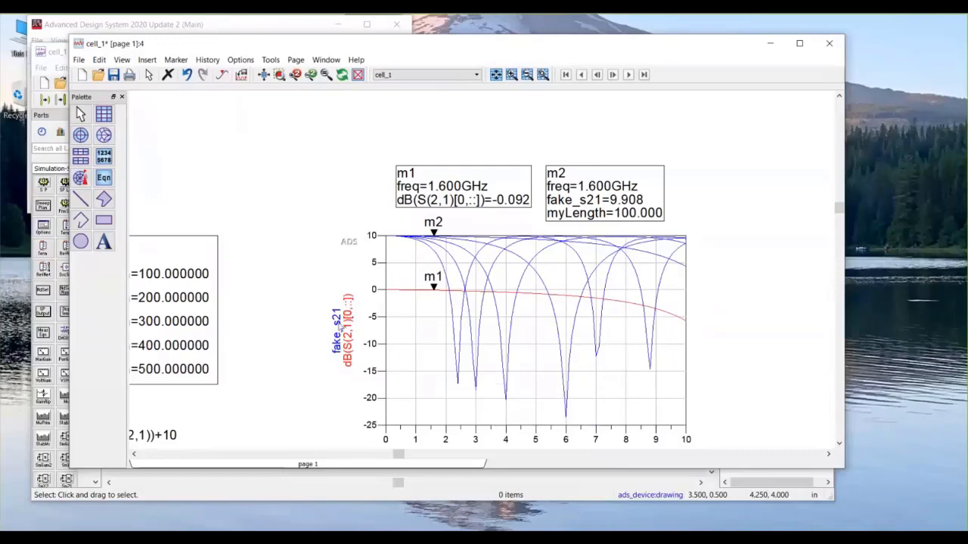
Step: Set the plot's trace expression back to dB(S(2,1)[1,::]) for the second myLength value
double_click(348, 318)
double_click(344, 307)
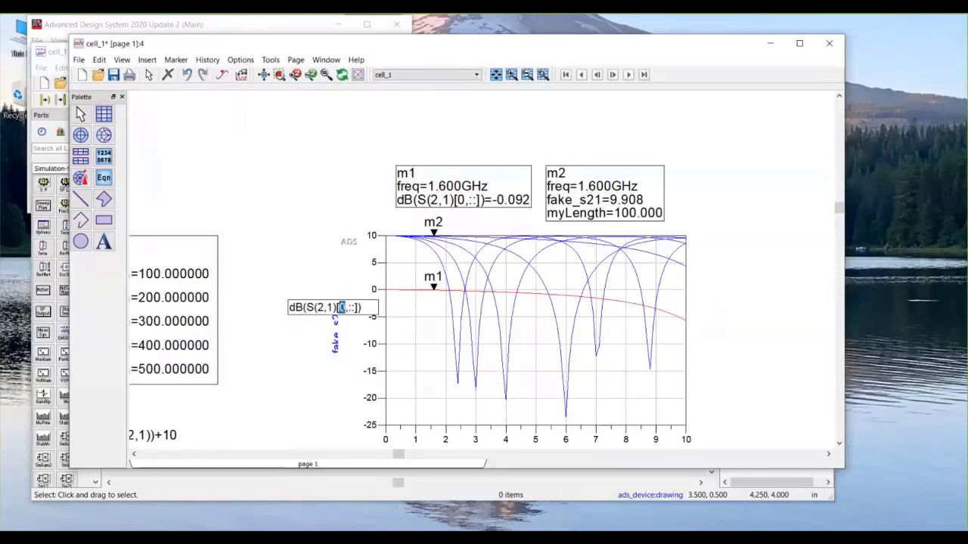
text(1)
click(276, 235)
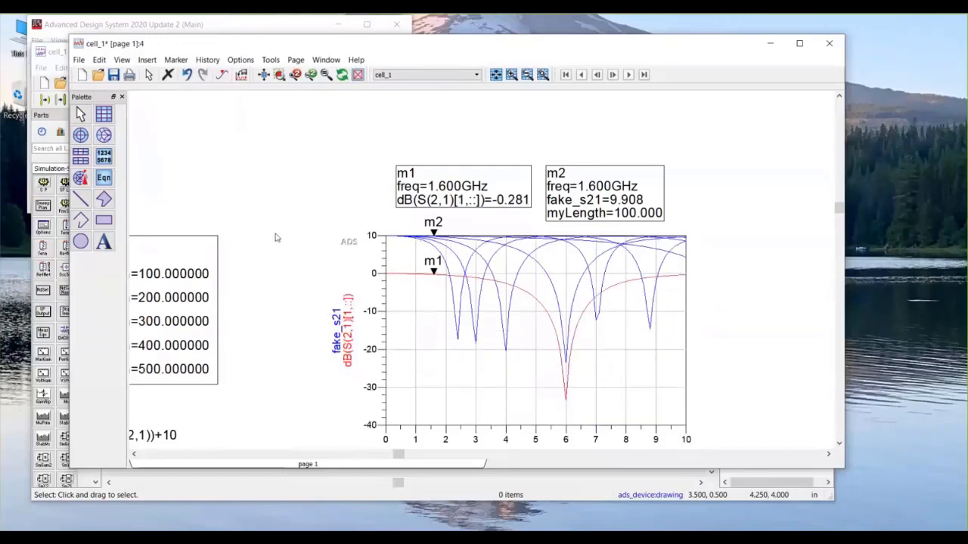
key(f)
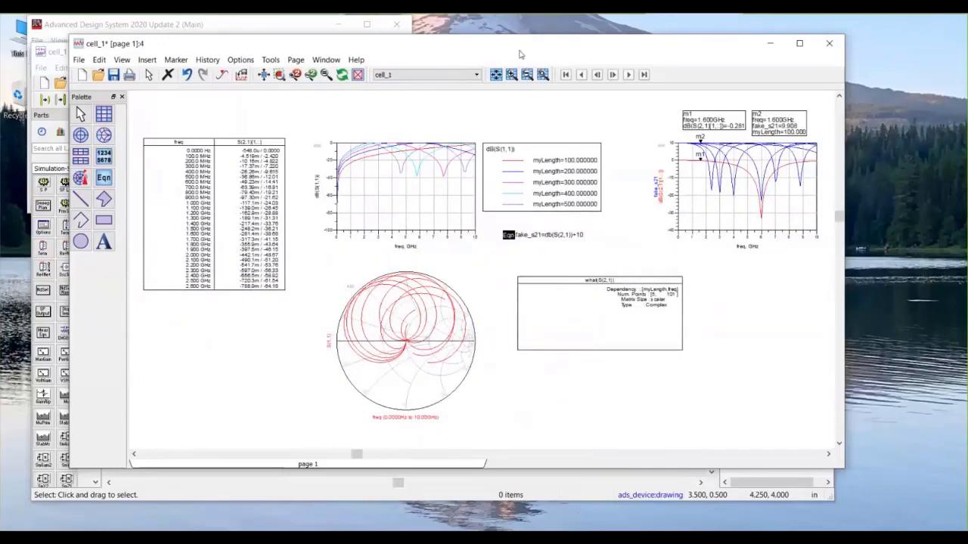
Step: Switch to the cell_1 schematic, deactivate the PARAMETER SWEEP controller and rerun the S-parameter simulation
drag(287, 44, 494, 57)
click(234, 171)
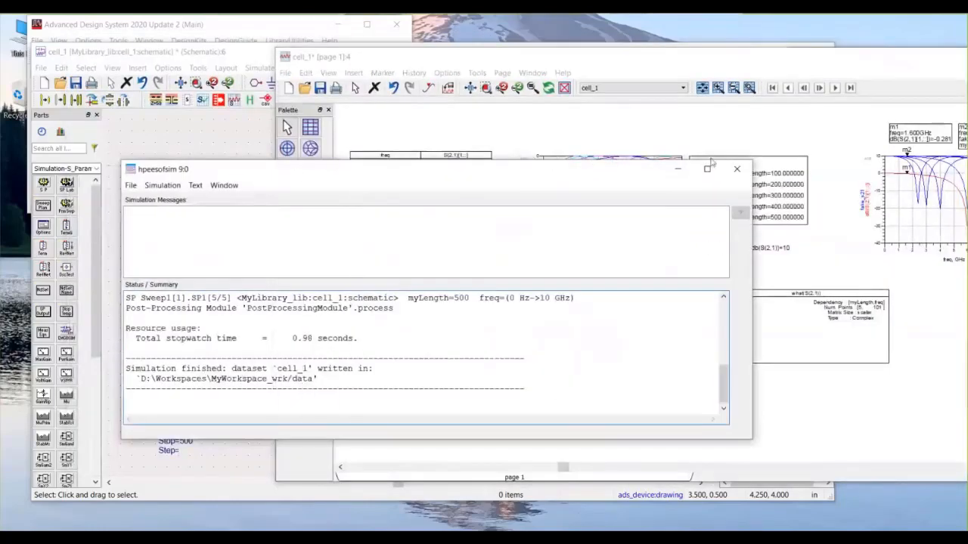
click(736, 171)
click(198, 221)
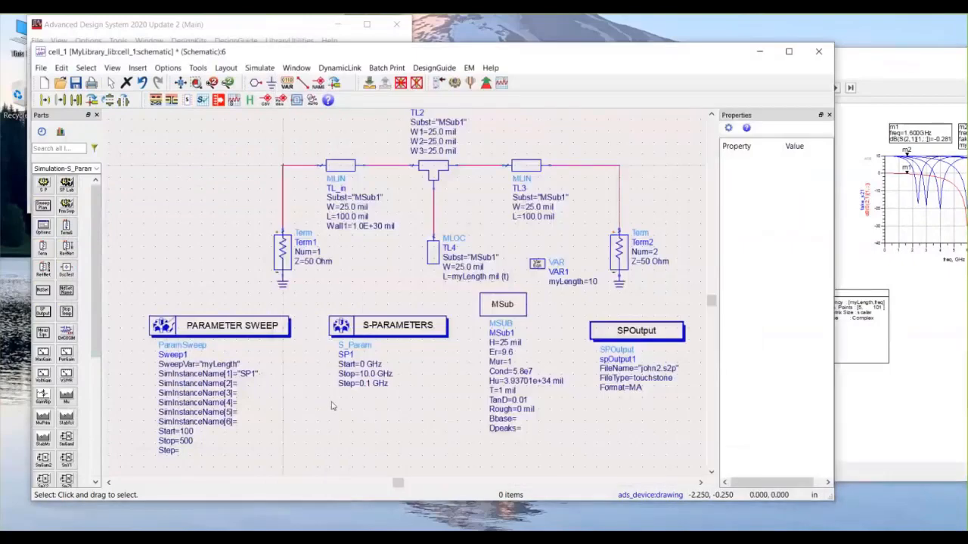
click(276, 339)
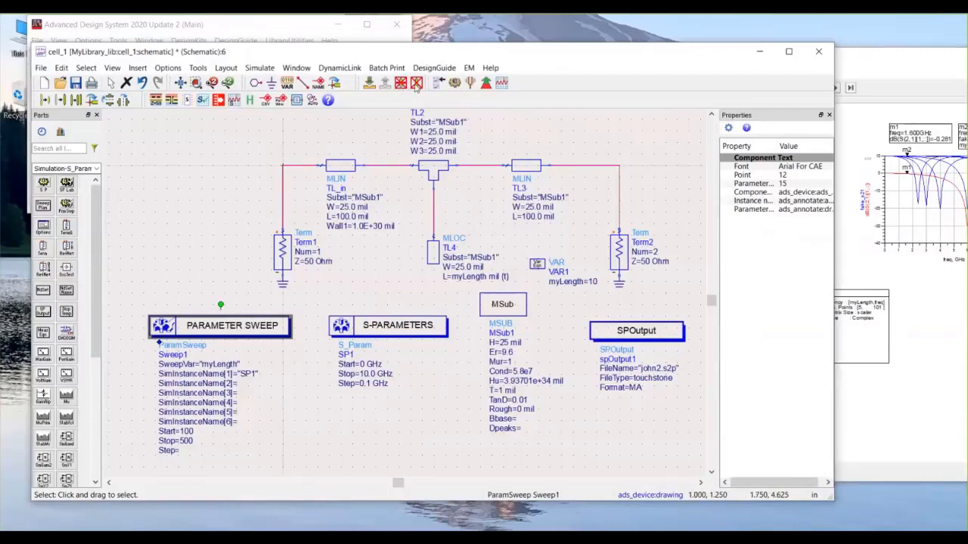
click(416, 85)
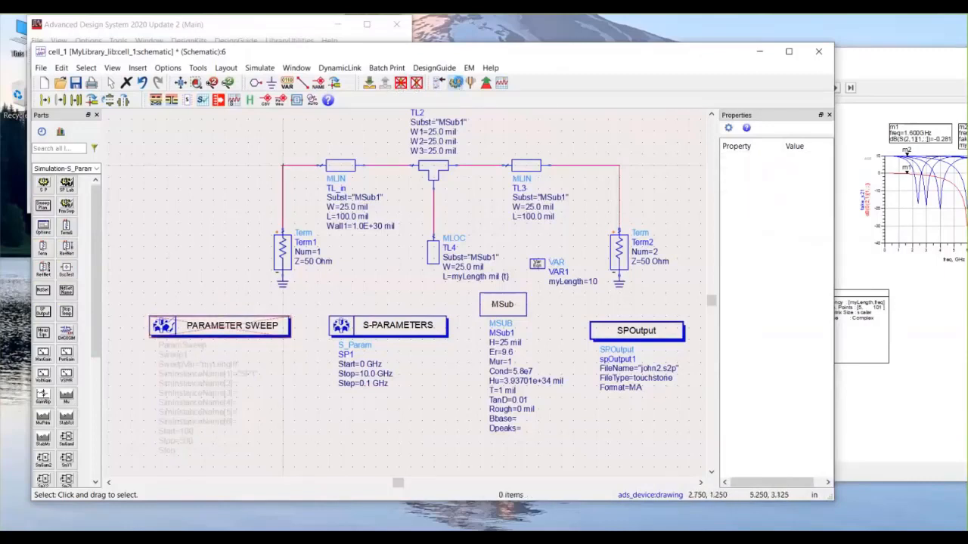
click(456, 82)
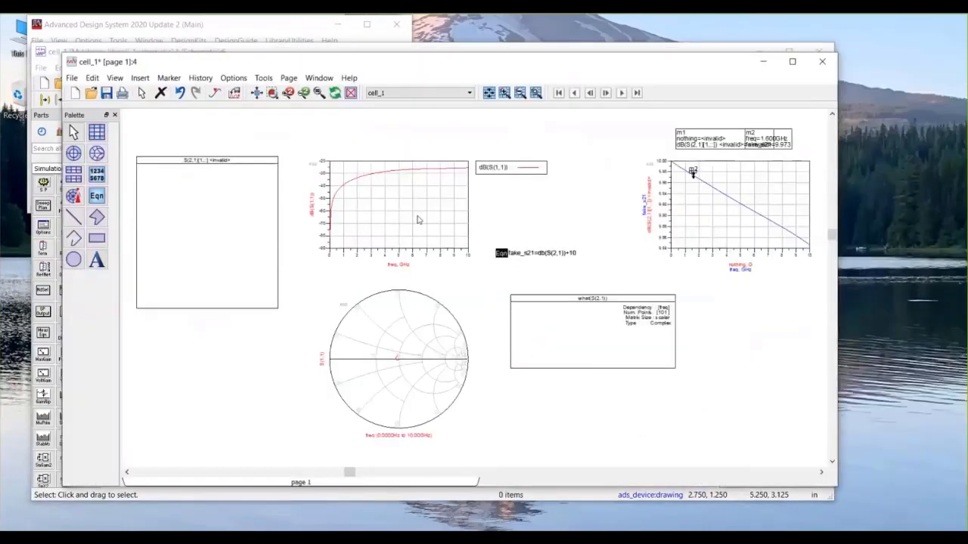
Step: Change the invalid indexed trace on the plot containing fake_s21 to the expression dB(S(2,1))
double_click(713, 224)
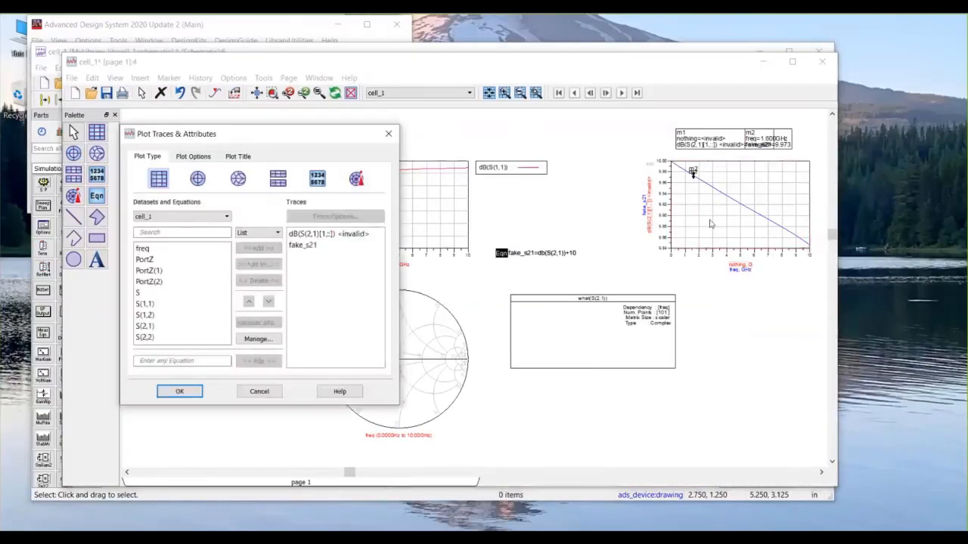
double_click(319, 235)
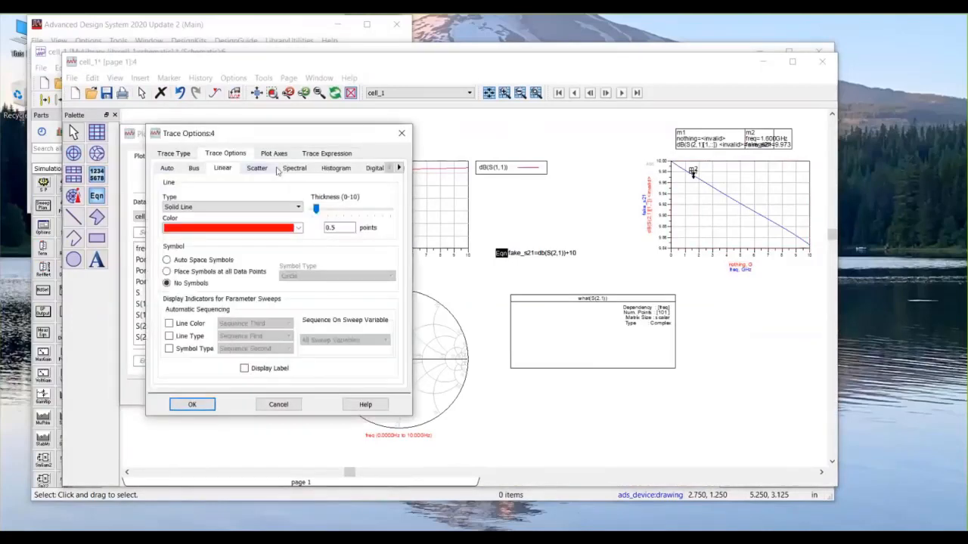
click(334, 154)
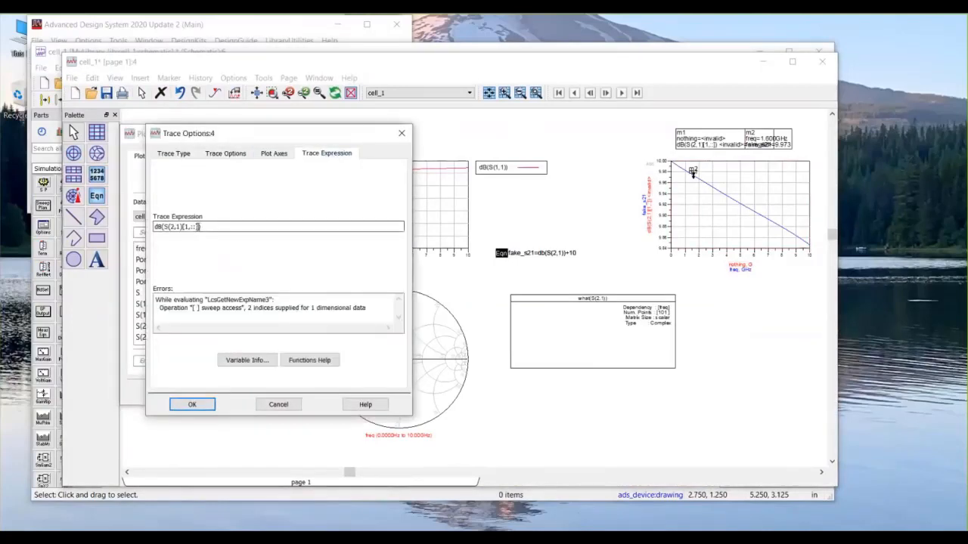
drag(198, 227, 183, 227)
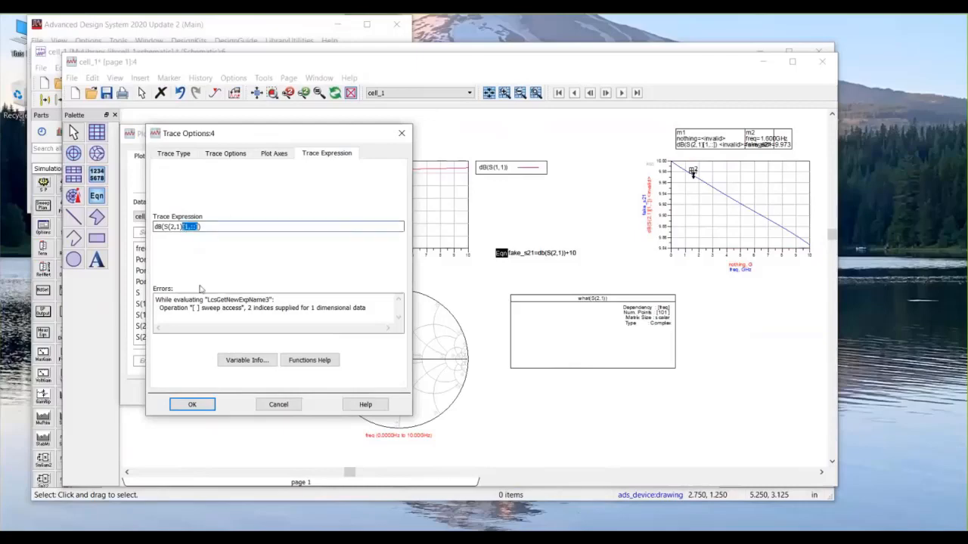
key(Delete)
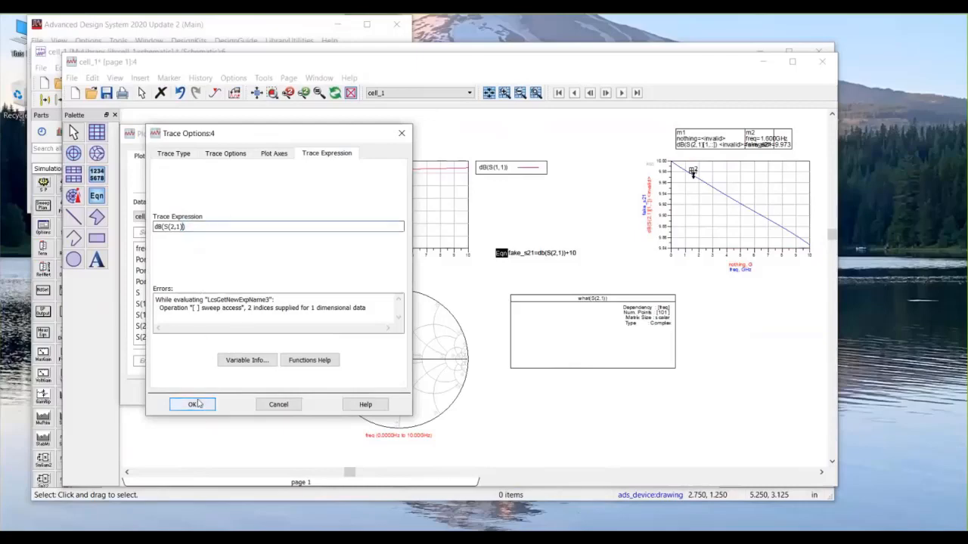
click(193, 404)
click(181, 391)
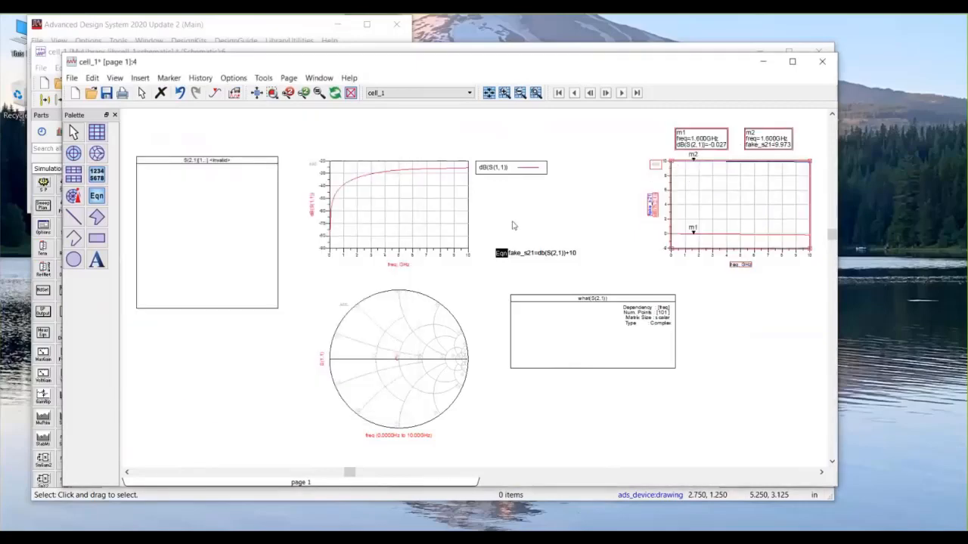
Step: Remove the sweep index from the invalid list's trace expression, leaving S(2,1)
click(206, 161)
click(216, 160)
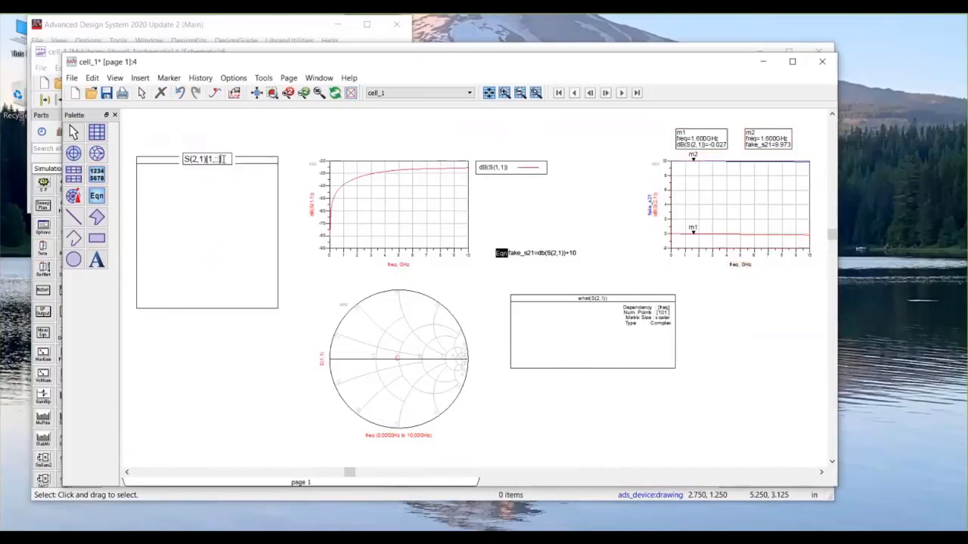
key(BackSpace)
key(BackSpace)
key(Return)
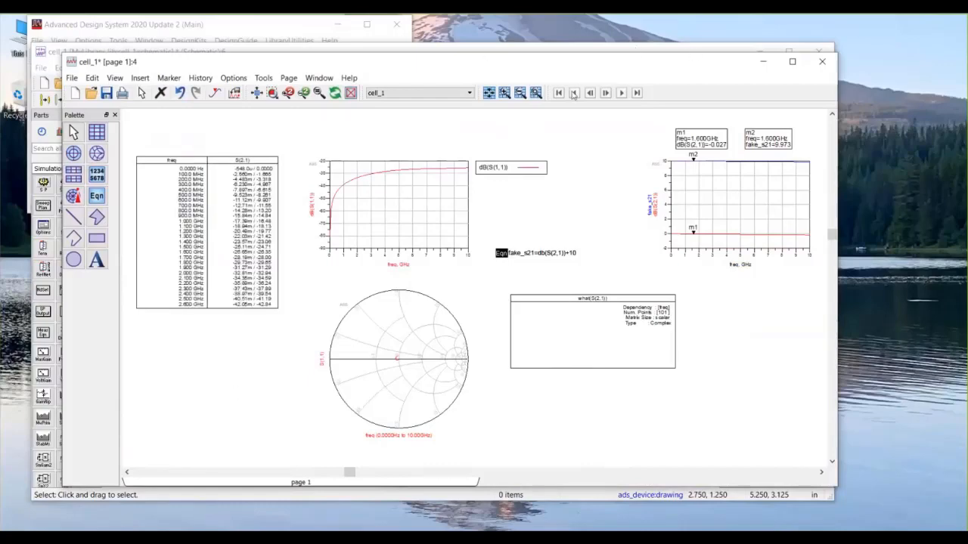
Step: Return to the cell_1 schematic, set VAR1's myLength to 500 and rerun the S-parameter simulation
drag(423, 62, 677, 54)
click(276, 170)
click(737, 169)
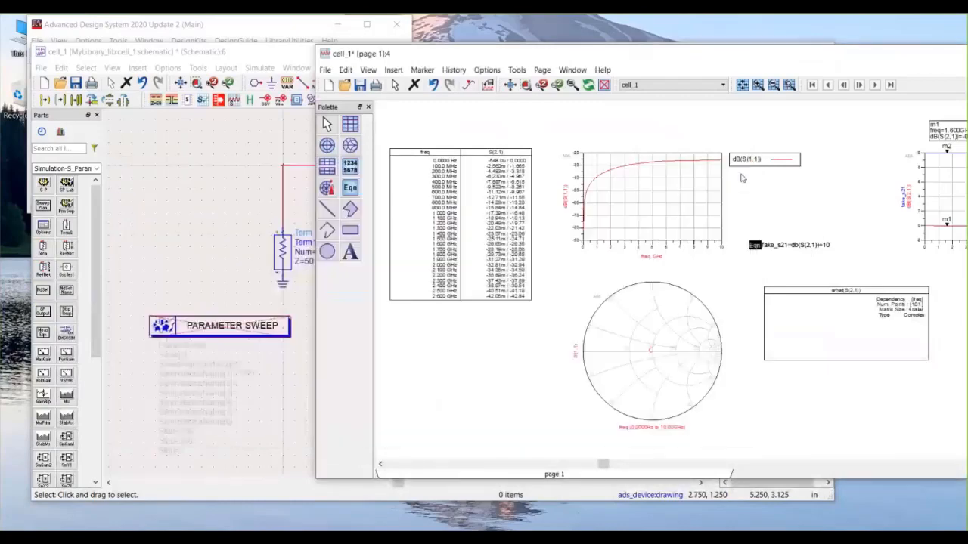
click(204, 236)
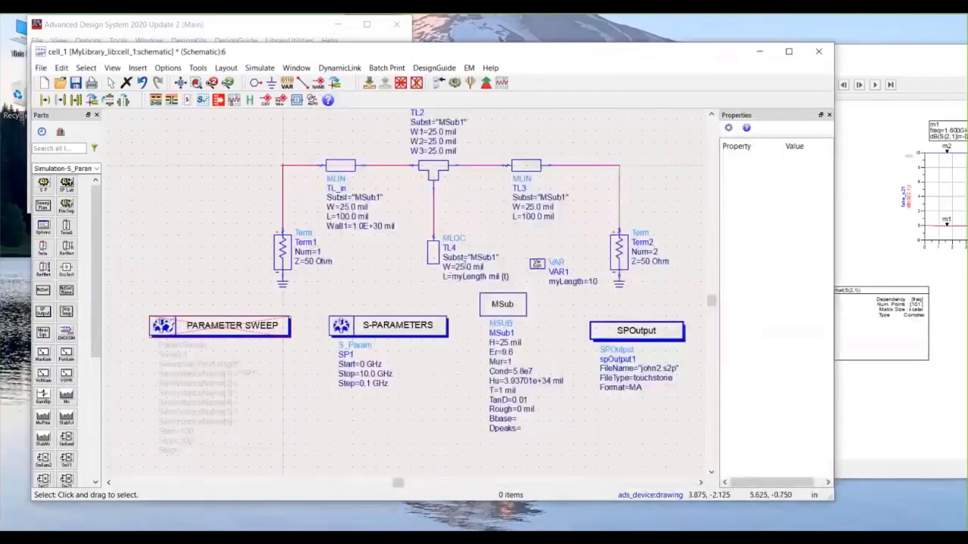
double_click(591, 282)
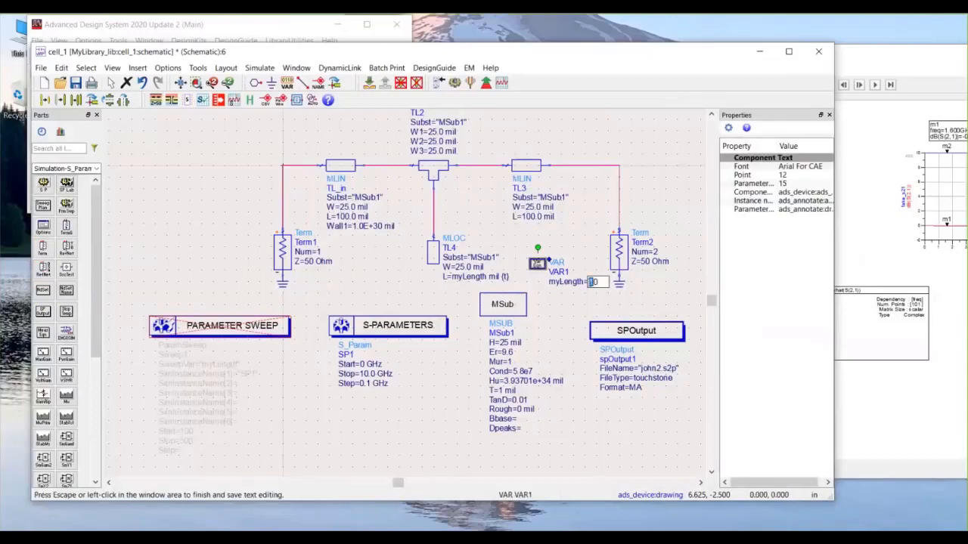
text(500)
click(582, 160)
click(456, 82)
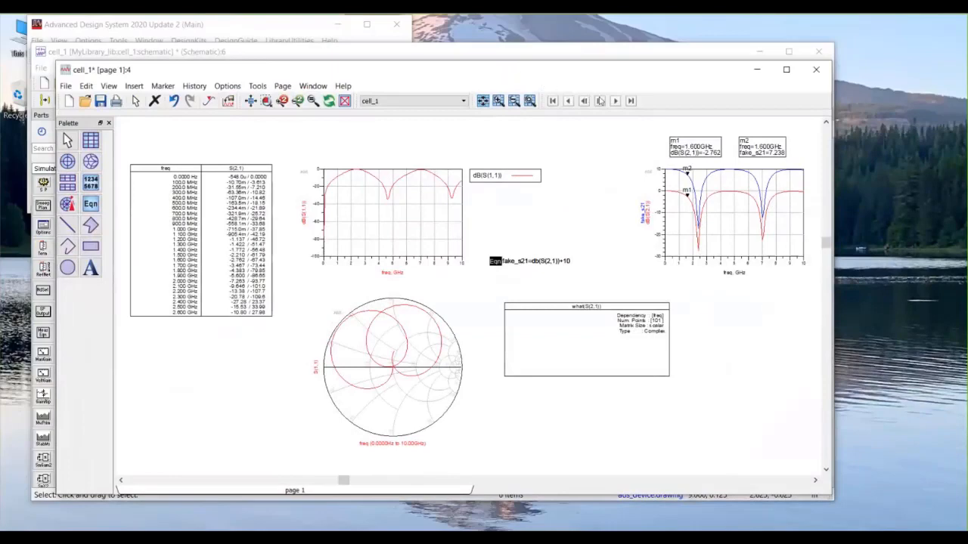
Step: Switch back to the schematic, deactivate the MLOC stub TL4 and rerun the S-parameter simulation
drag(482, 69, 565, 96)
click(118, 144)
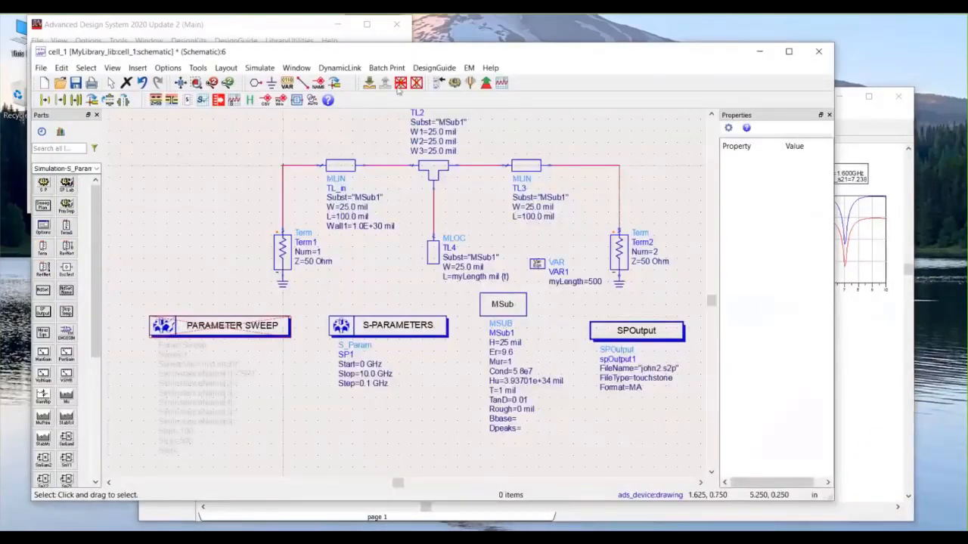
drag(441, 47, 440, 48)
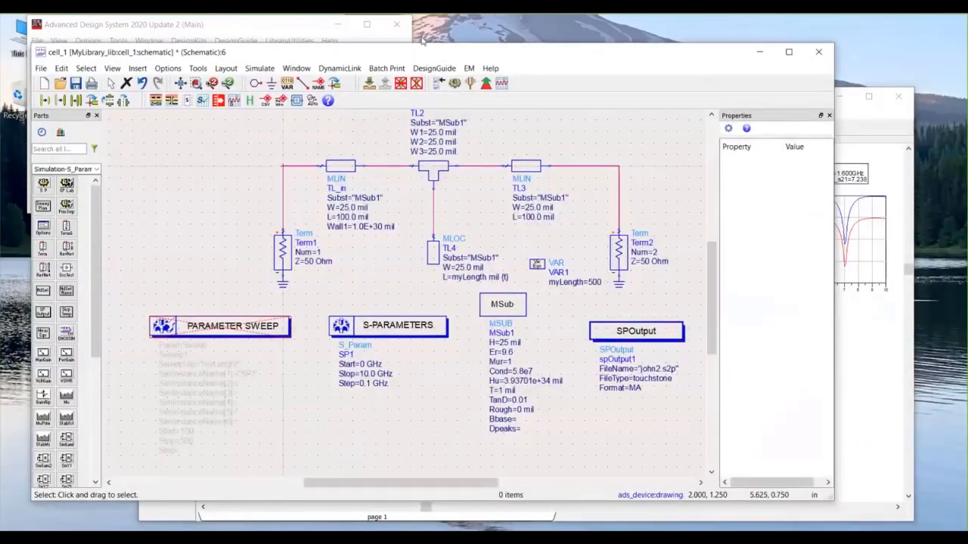
click(410, 236)
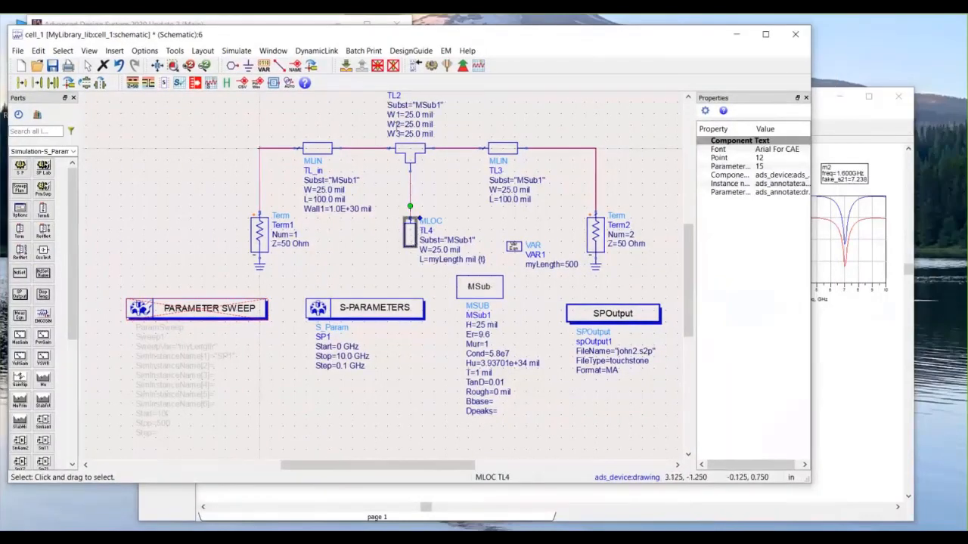
click(394, 66)
click(231, 157)
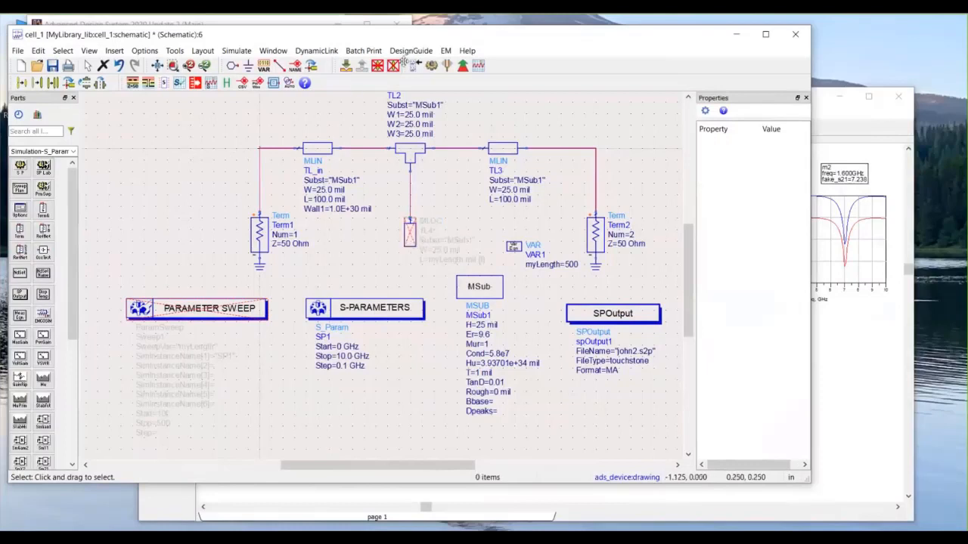
click(431, 66)
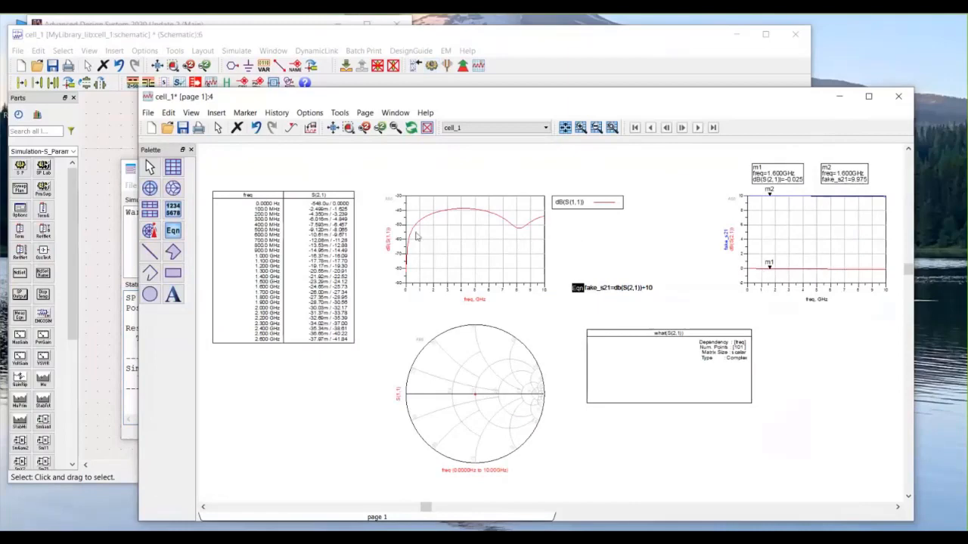
Step: Return to the schematic and toggle the MLOC stub TL4's deactivation, leaving it active
click(558, 55)
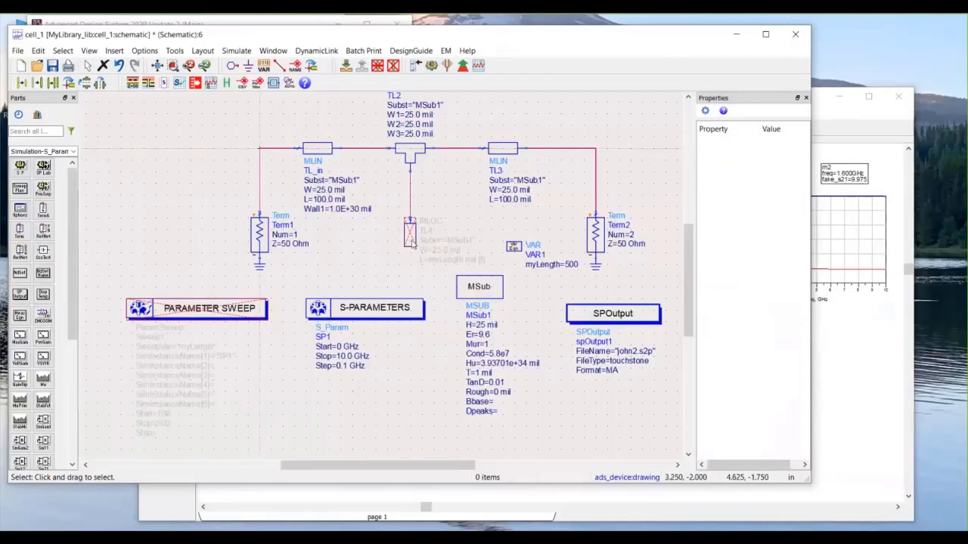
click(407, 227)
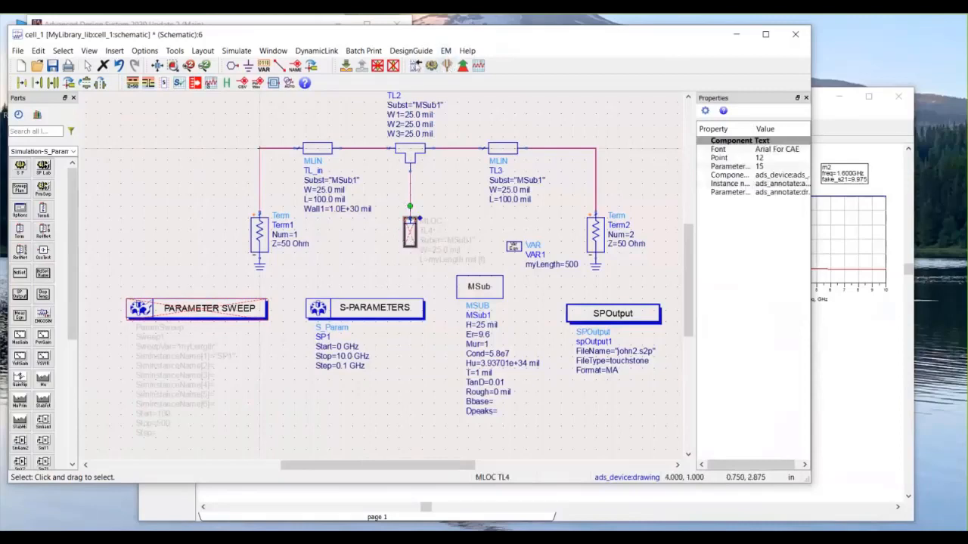
click(393, 66)
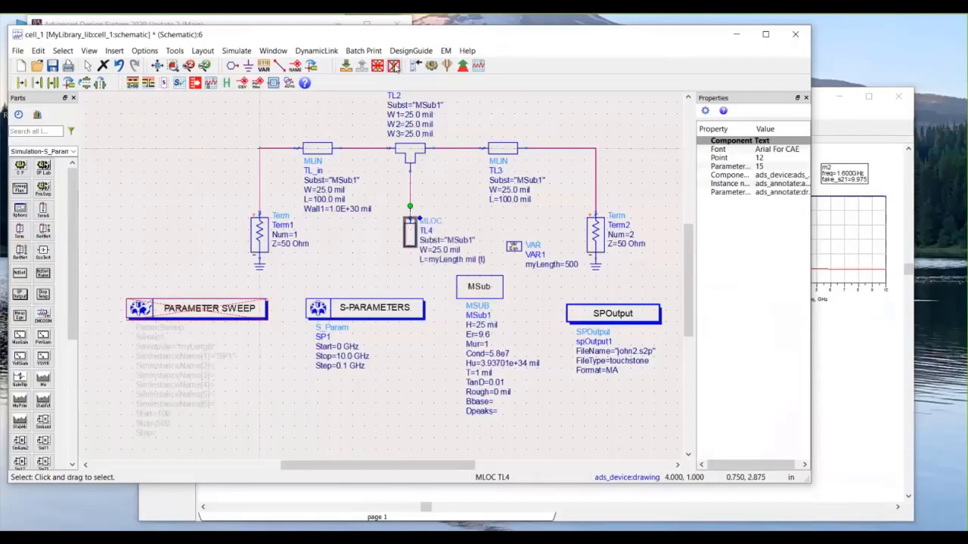
click(394, 66)
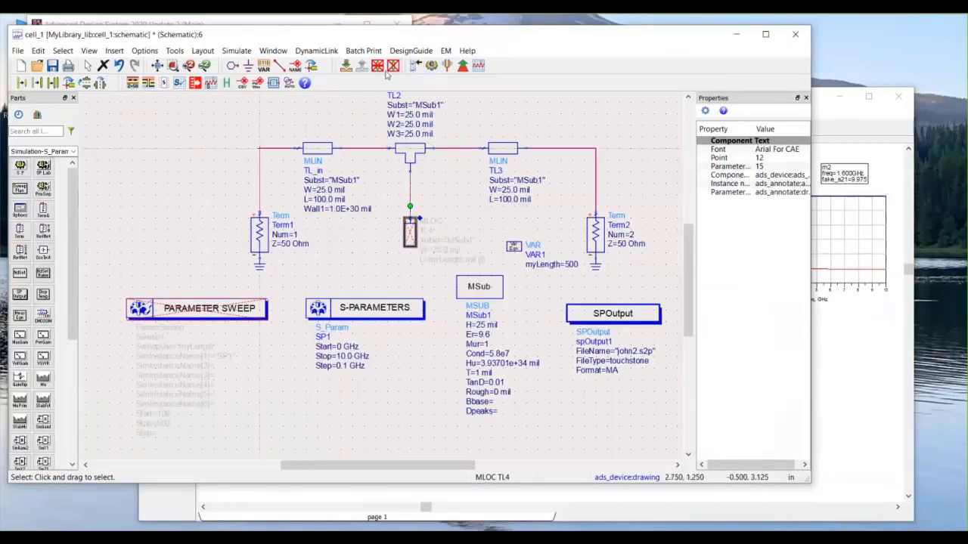
click(377, 67)
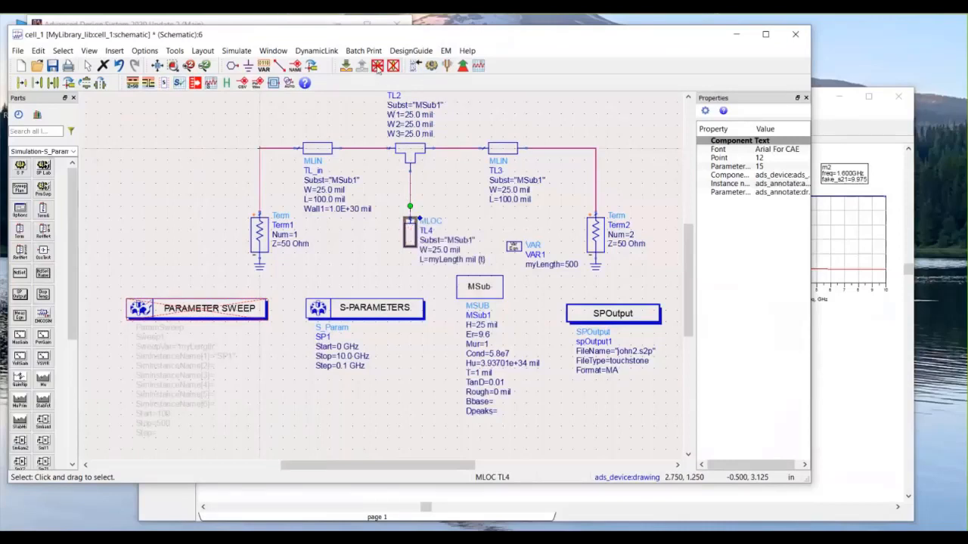
Step: Try deactivating and shorting the MLIN line TL3, and restore it to active
click(378, 67)
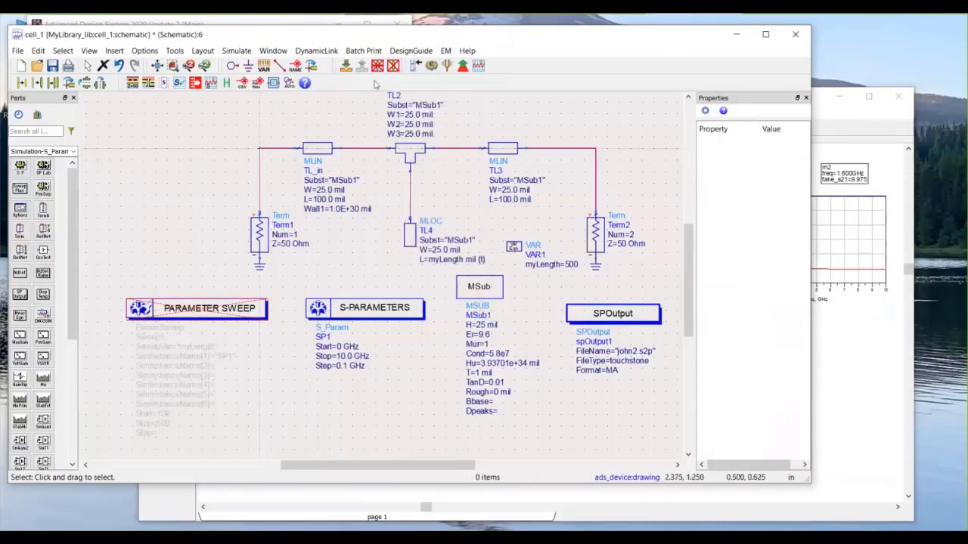
click(492, 150)
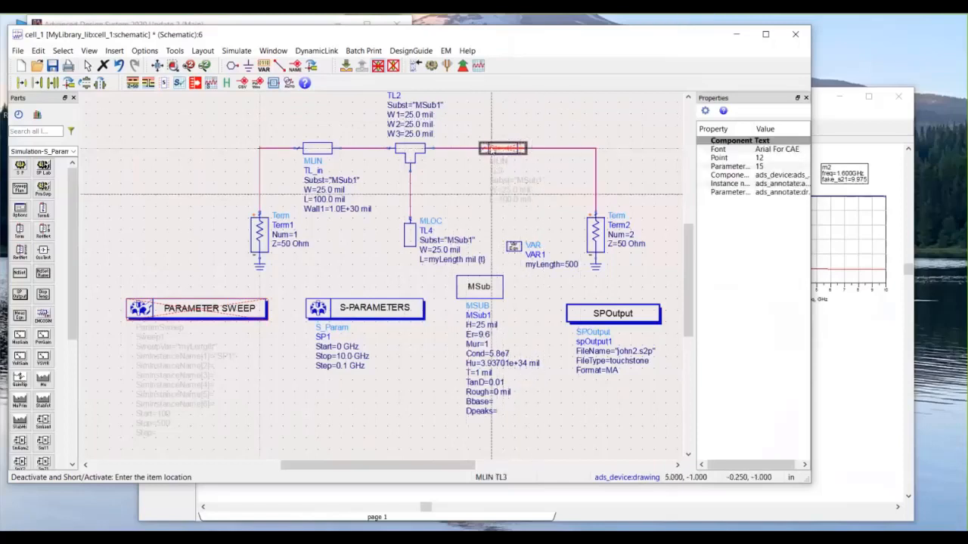
key(Escape)
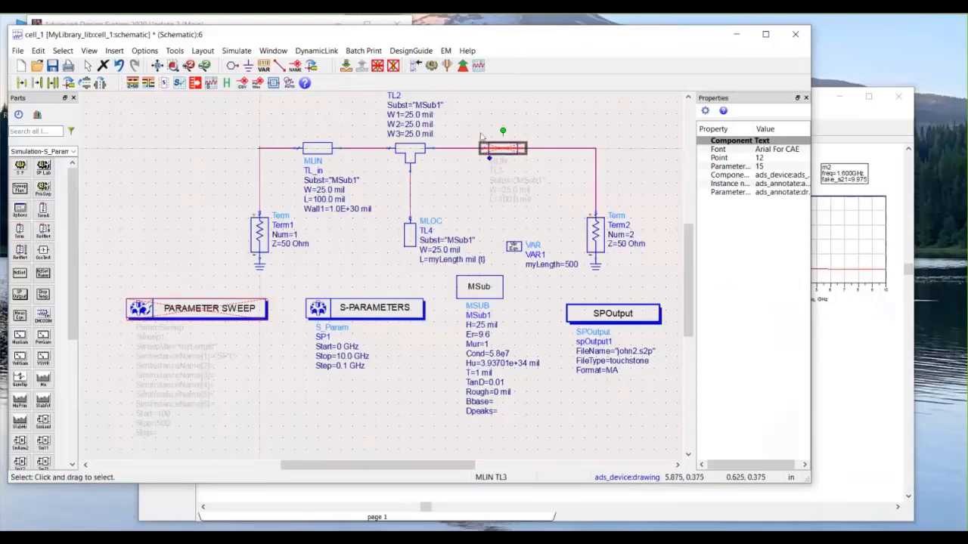
click(486, 119)
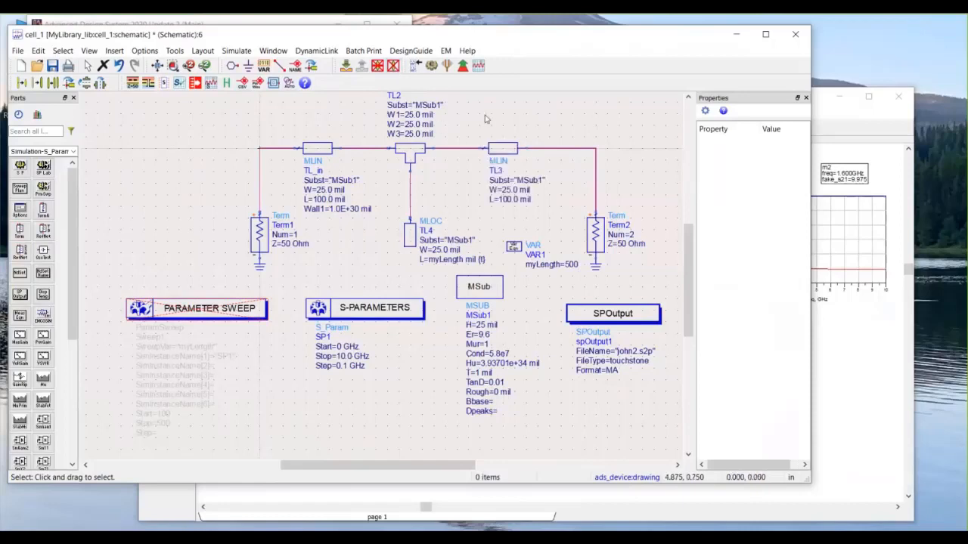
Step: Set VAR1's myLength to 100 and save the schematic
double_click(570, 265)
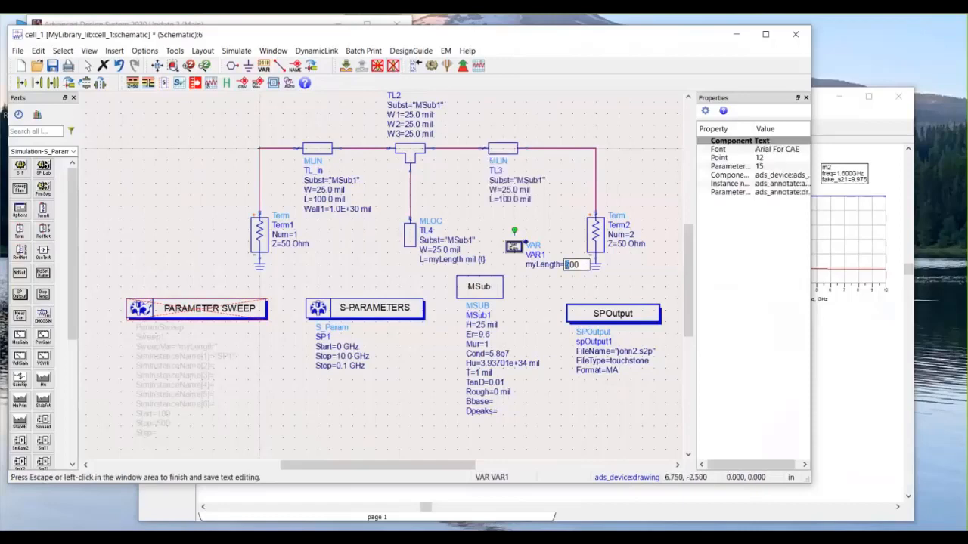
text(1)
click(552, 215)
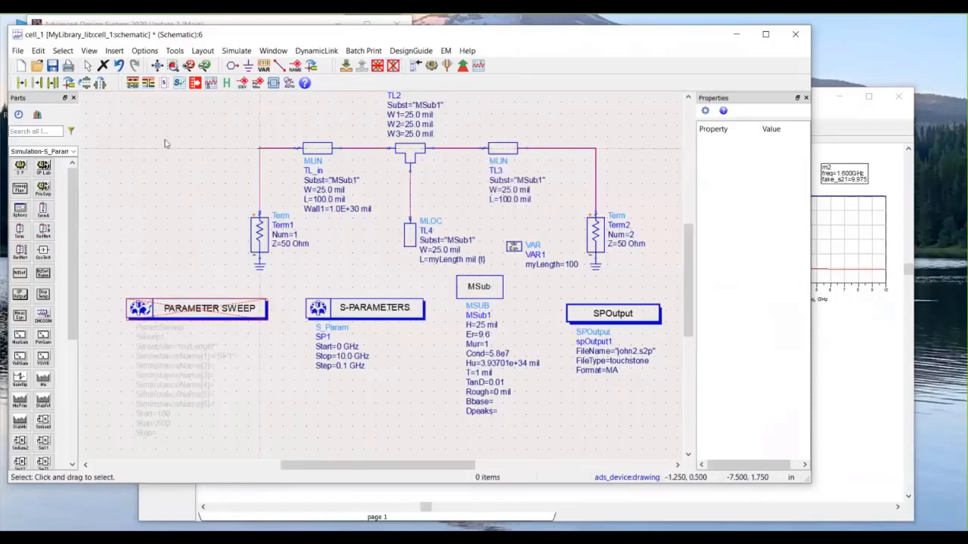
click(52, 65)
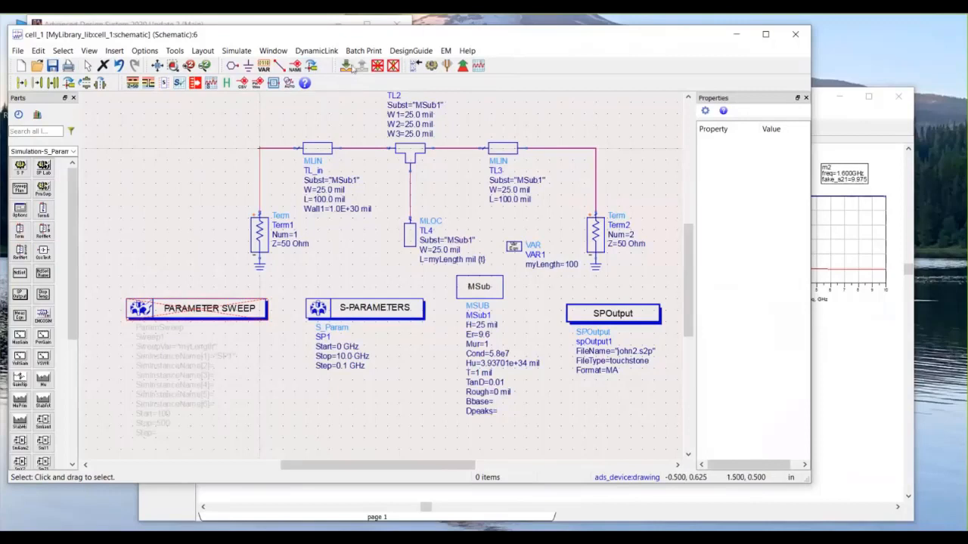
Step: Try to deactivate and short the MTEE junction TL2, and switch it back to plain deactivation
click(394, 67)
click(410, 155)
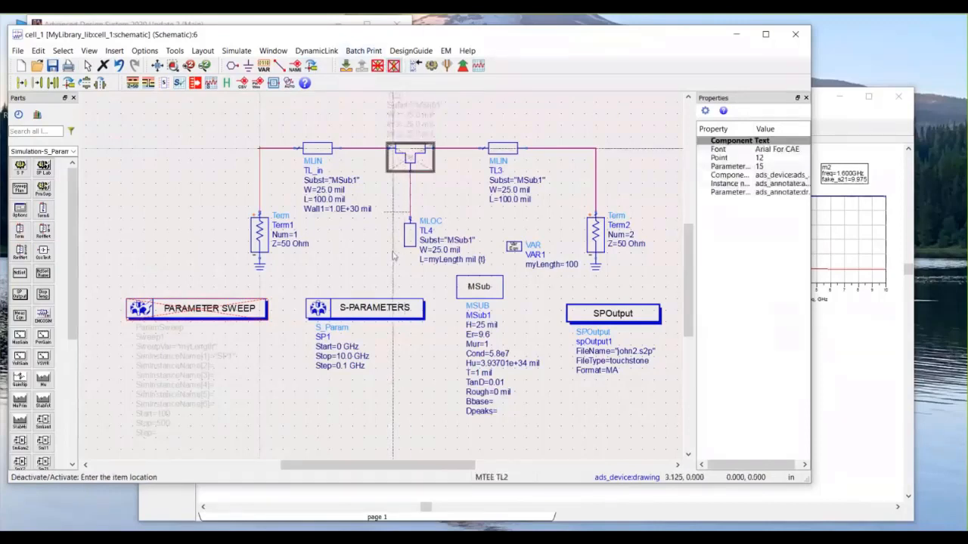
click(377, 66)
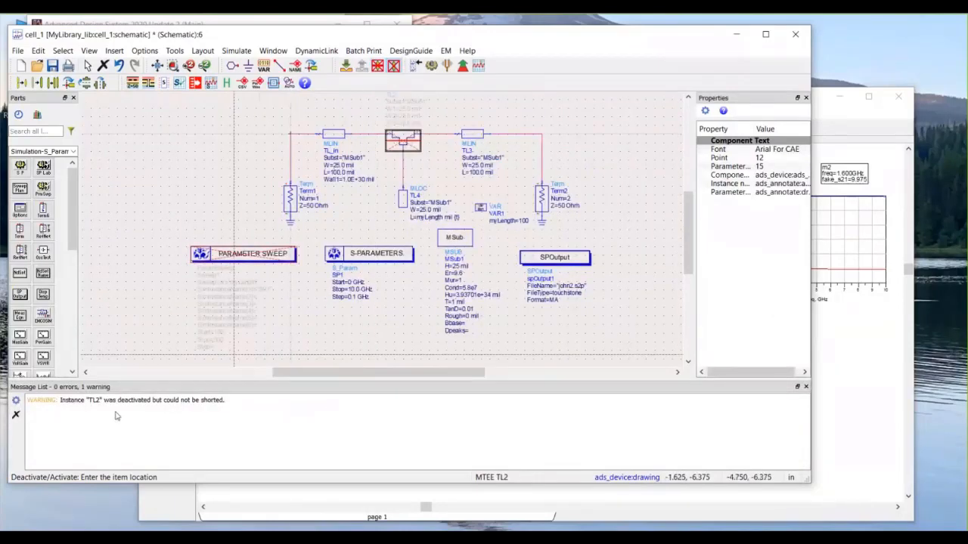
click(805, 387)
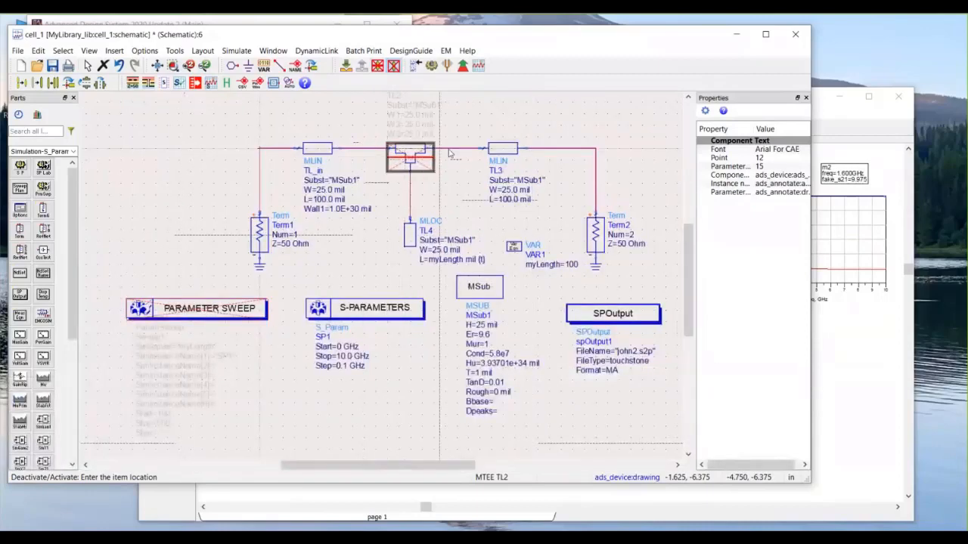
key(Escape)
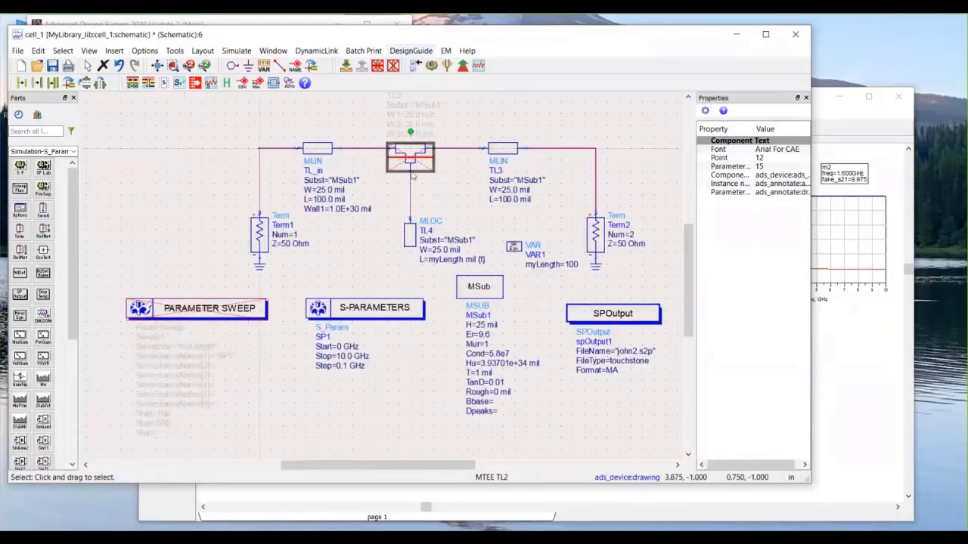
click(393, 66)
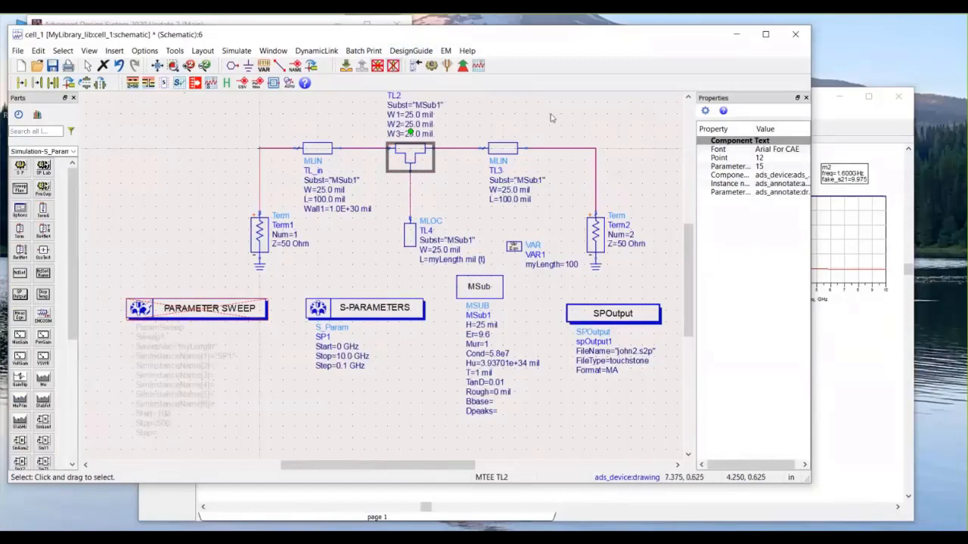
click(394, 65)
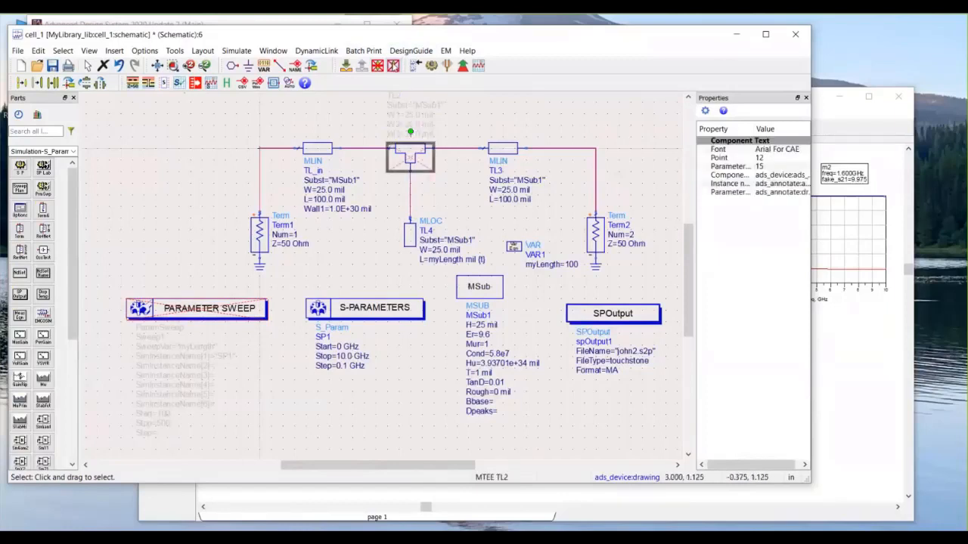
Step: Try wiring a bypass around the deactivated MTEE junction TL2 between the lines TL_in and TL3, and undo it
click(494, 123)
click(279, 66)
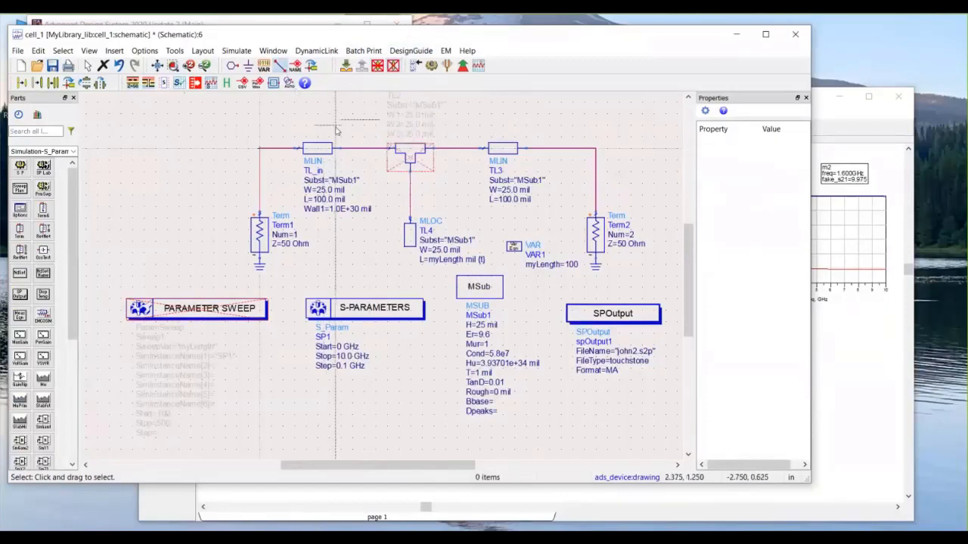
click(369, 147)
click(370, 114)
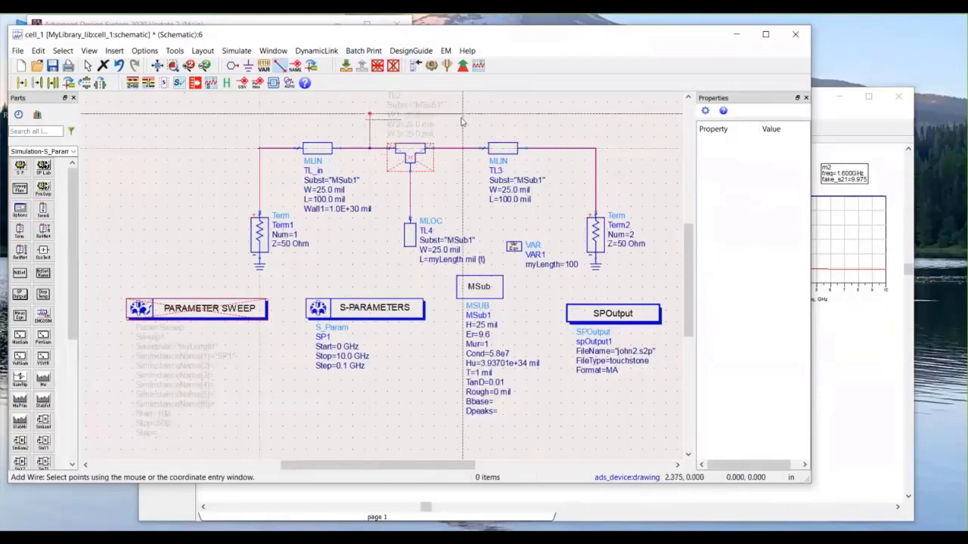
click(462, 113)
click(462, 148)
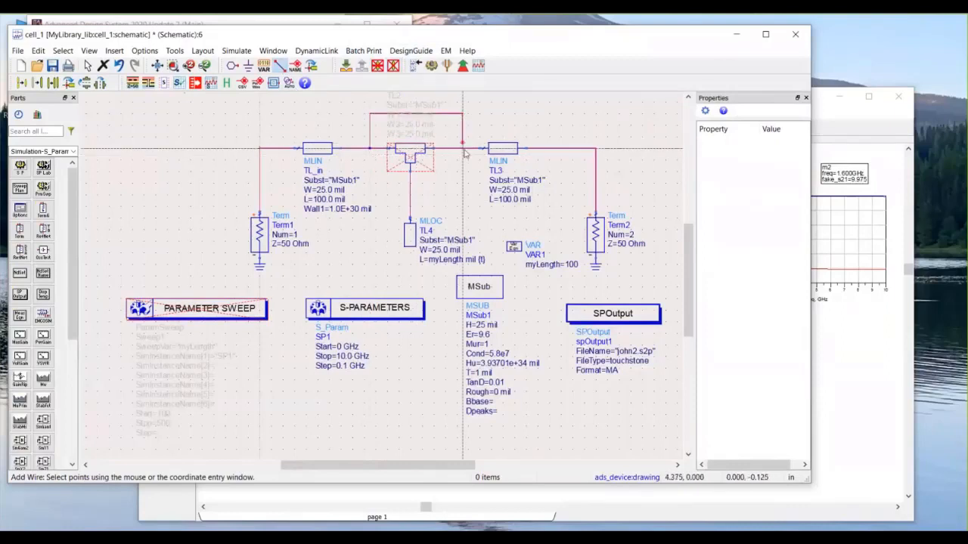
key(Escape)
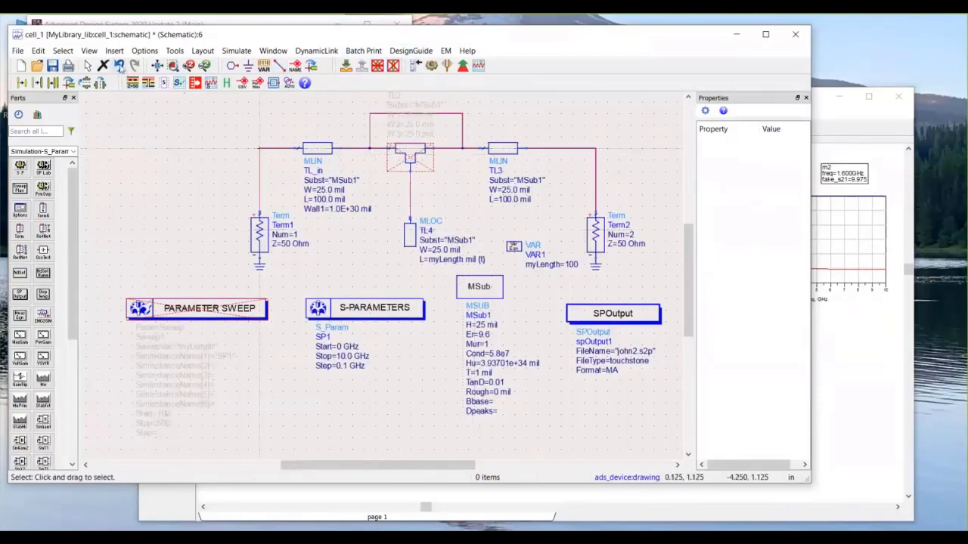
click(120, 67)
click(120, 67)
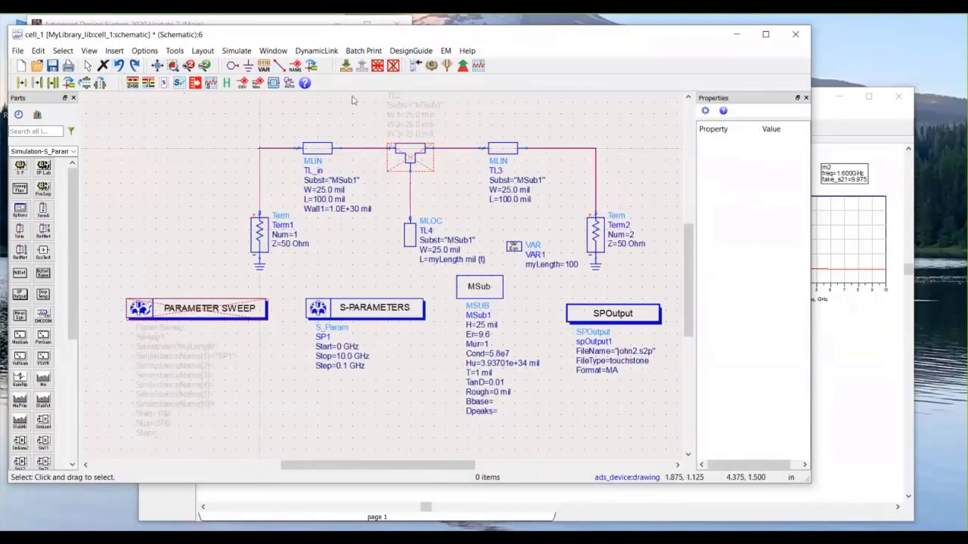
Step: Reactivate the MTEE junction TL2 in the schematic
click(394, 65)
click(409, 157)
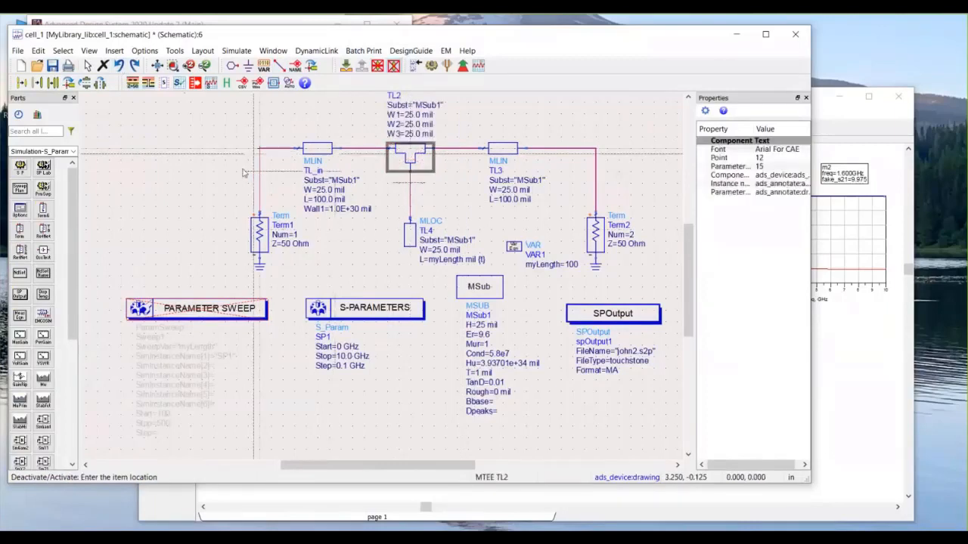
key(Escape)
click(167, 187)
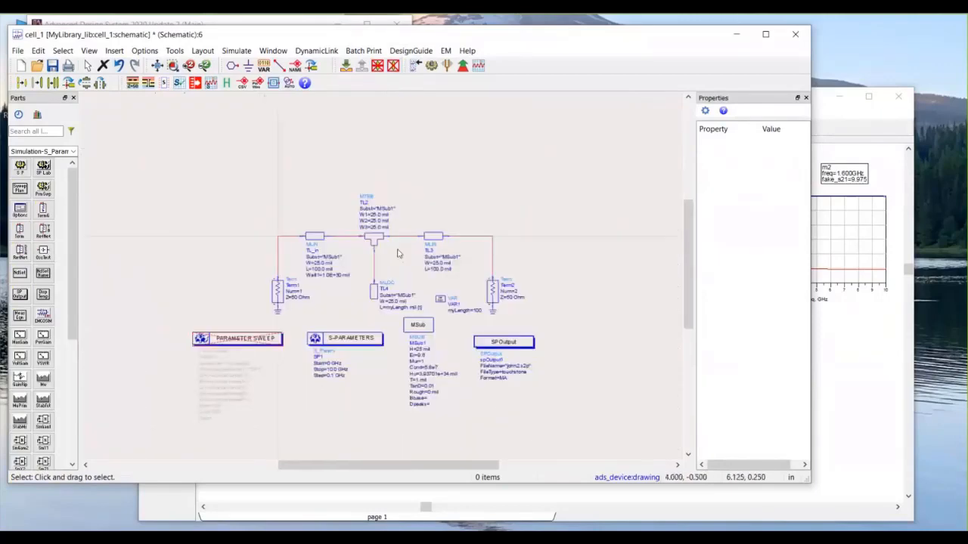
Step: Save the schematic and simulate it with the complete stub circuit active
scroll(398, 257, down, 3)
scroll(395, 265, up, 2)
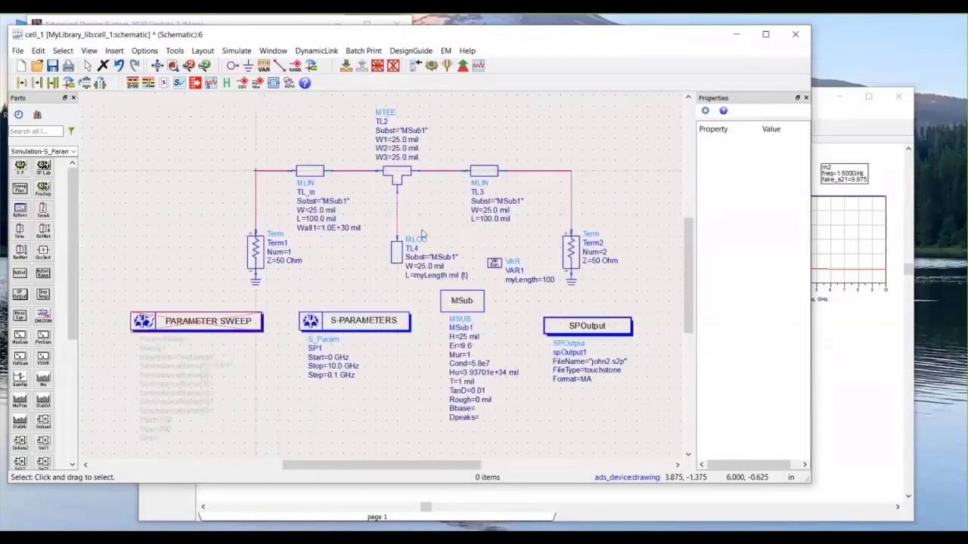
mouse_move(525, 142)
mouse_down()
mouse_move(525, 130)
mouse_move(512, 134)
mouse_up()
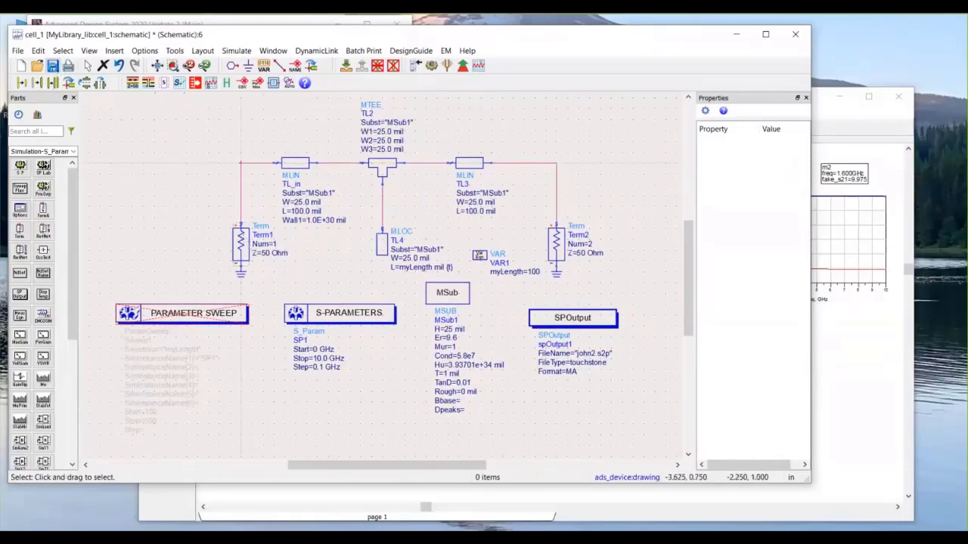
click(432, 66)
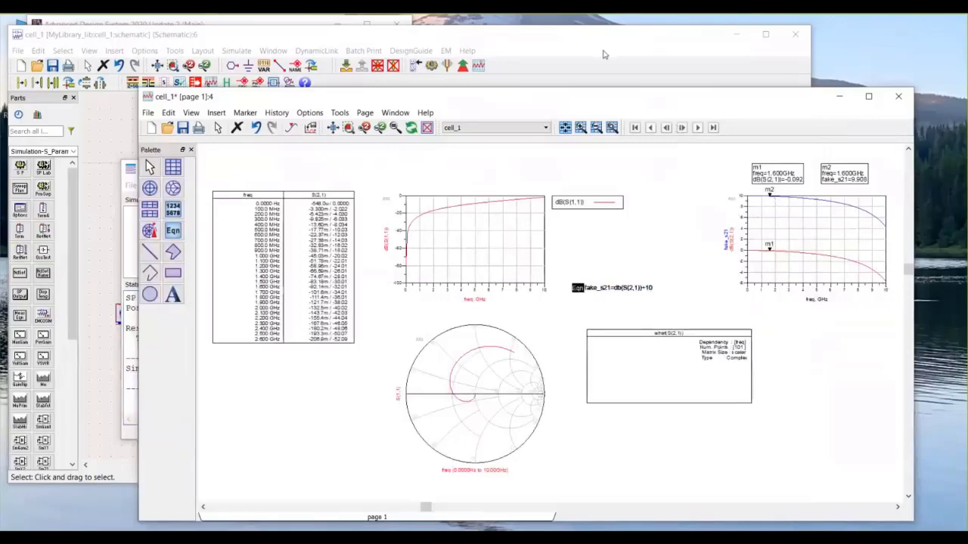
Step: Return to the schematic, set VAR1's myLength to 200, and run the simulation
click(601, 53)
click(535, 272)
click(529, 272)
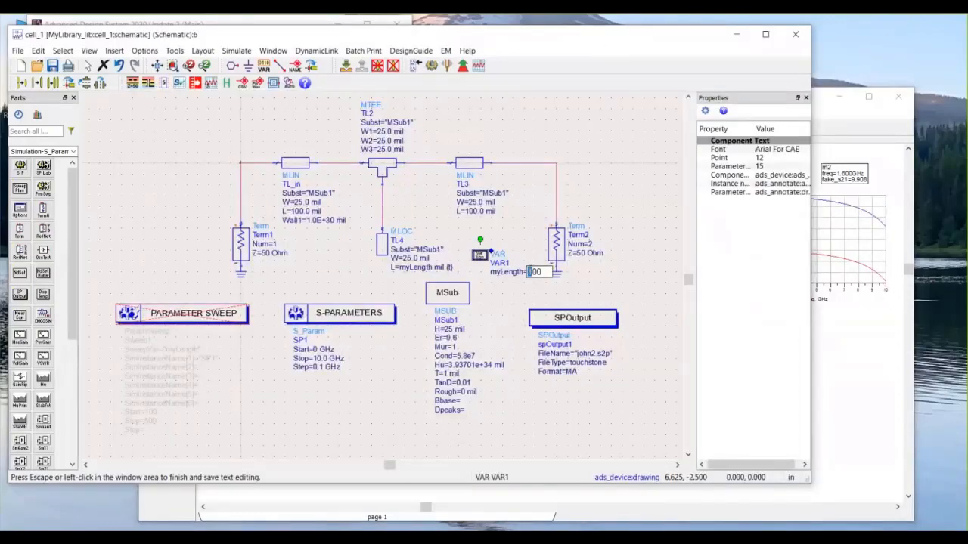
text(2)
click(595, 168)
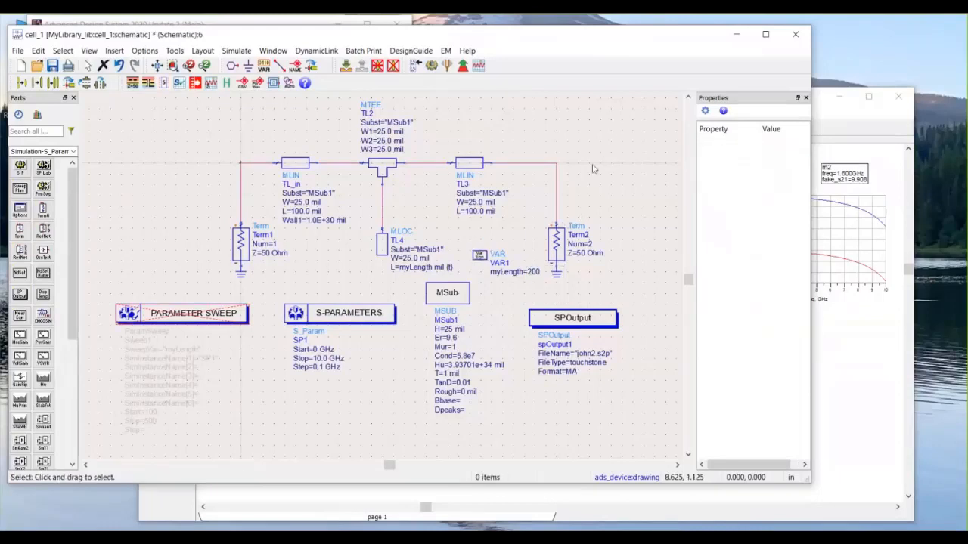
click(432, 66)
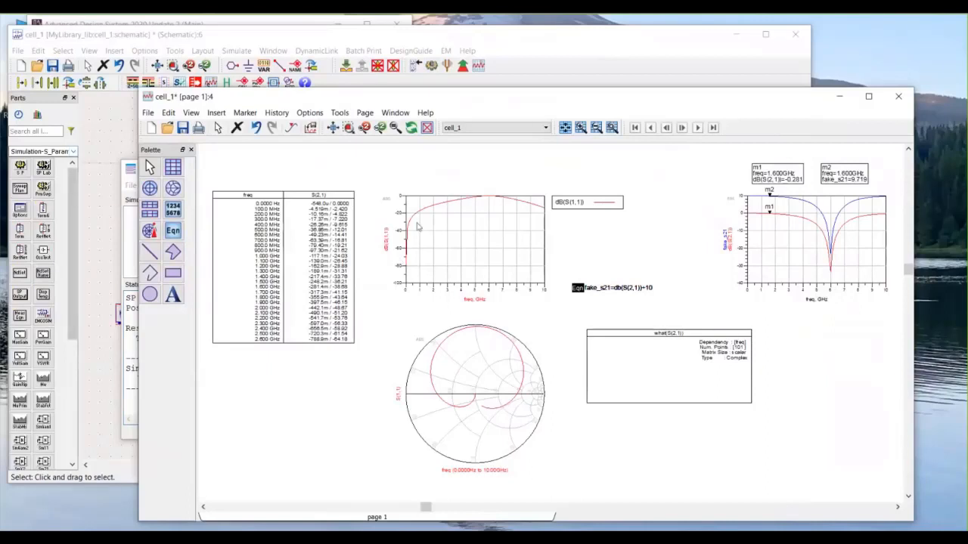
Step: Review the simulated plots, return to the schematic and set VAR1's myLength to 300
click(104, 134)
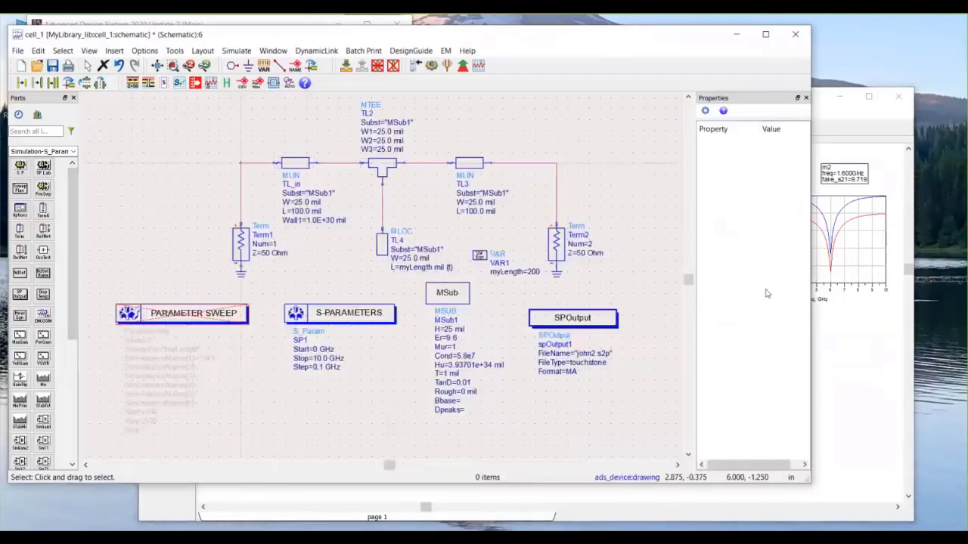
click(862, 343)
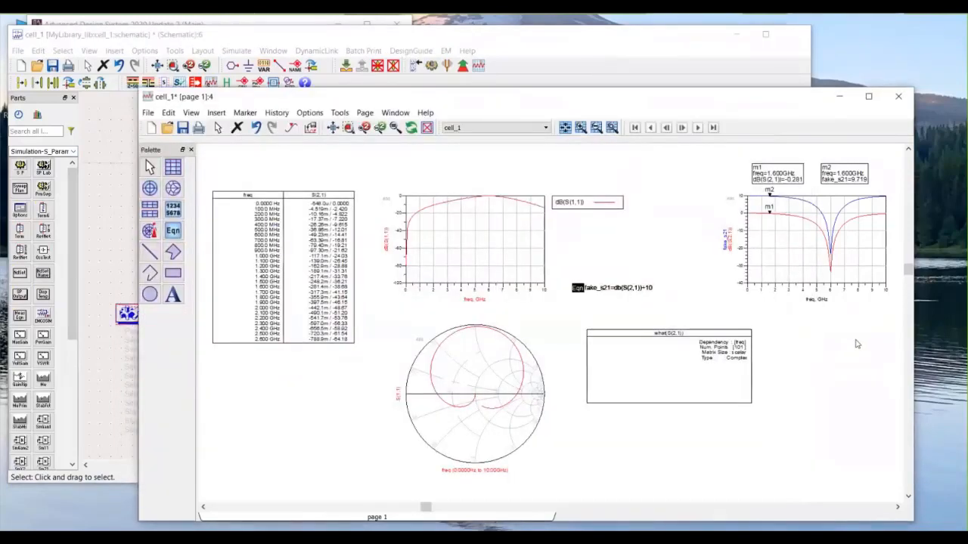
click(96, 220)
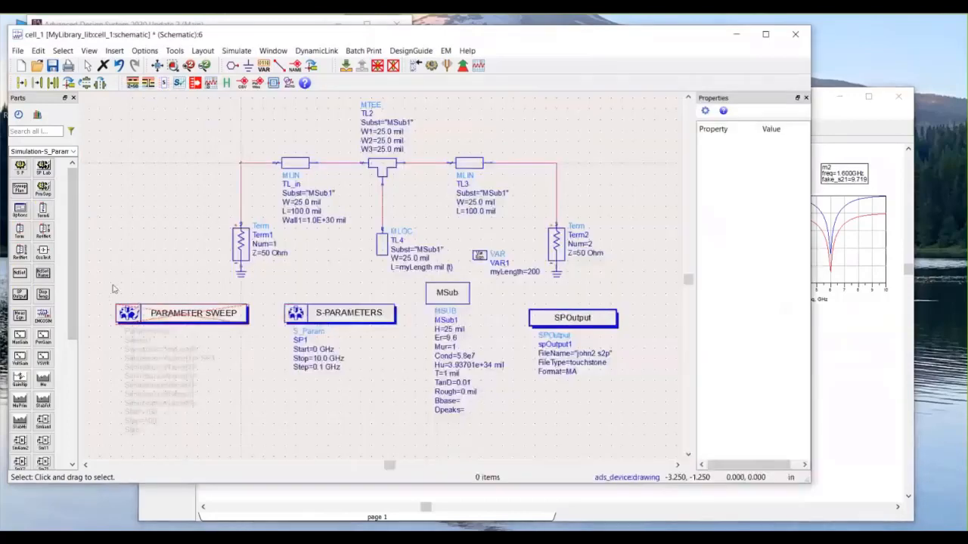
double_click(534, 271)
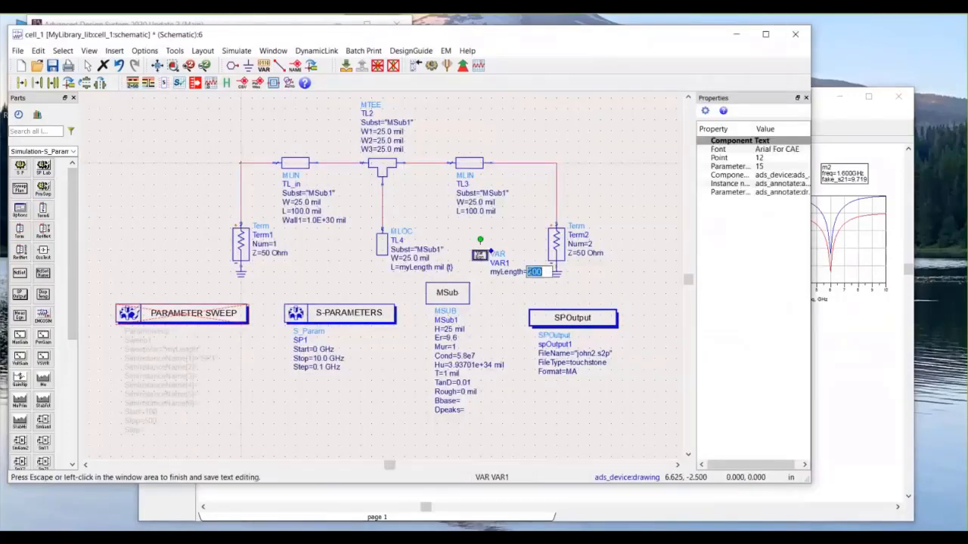
click(532, 272)
click(553, 129)
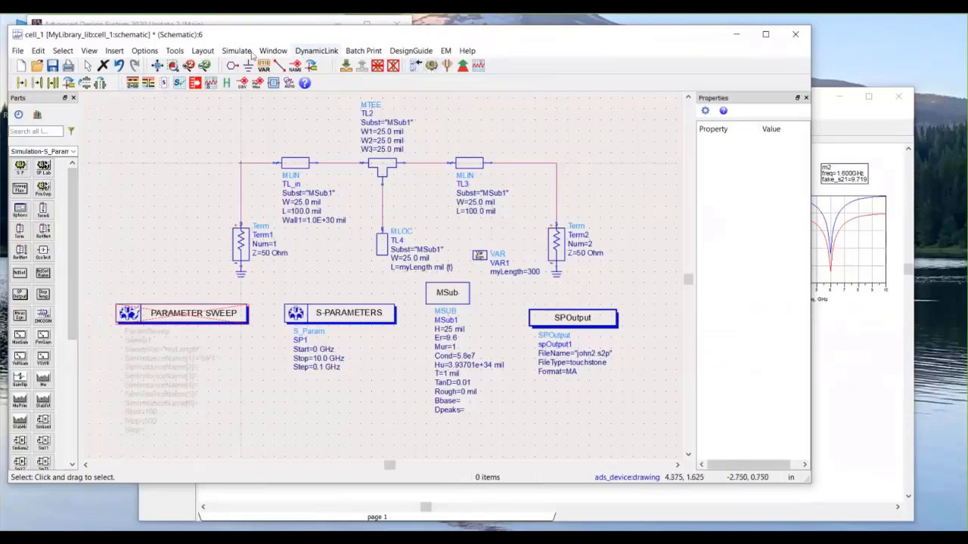
Step: In the simulation settings, stop using the cell name for the dataset, name it cell_1_300, and apply the change
click(235, 51)
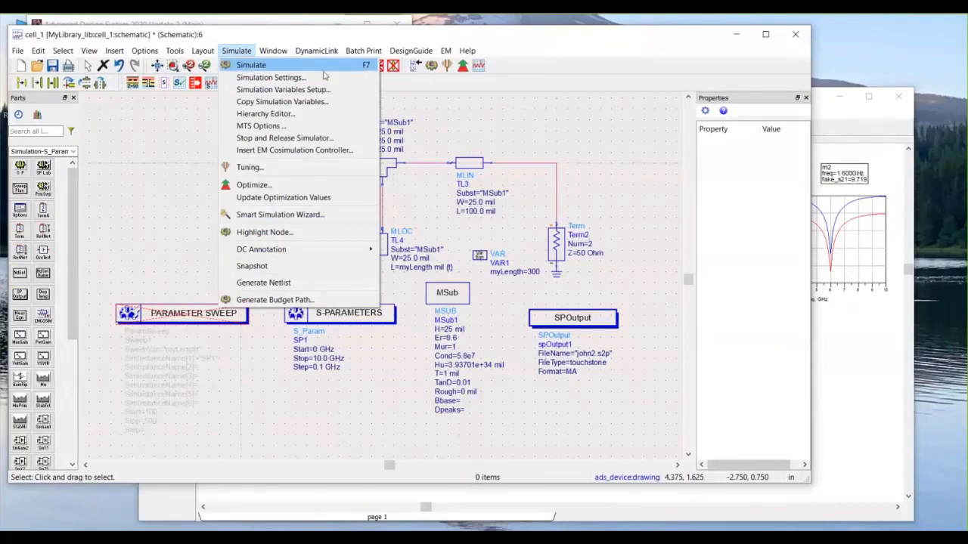
click(275, 79)
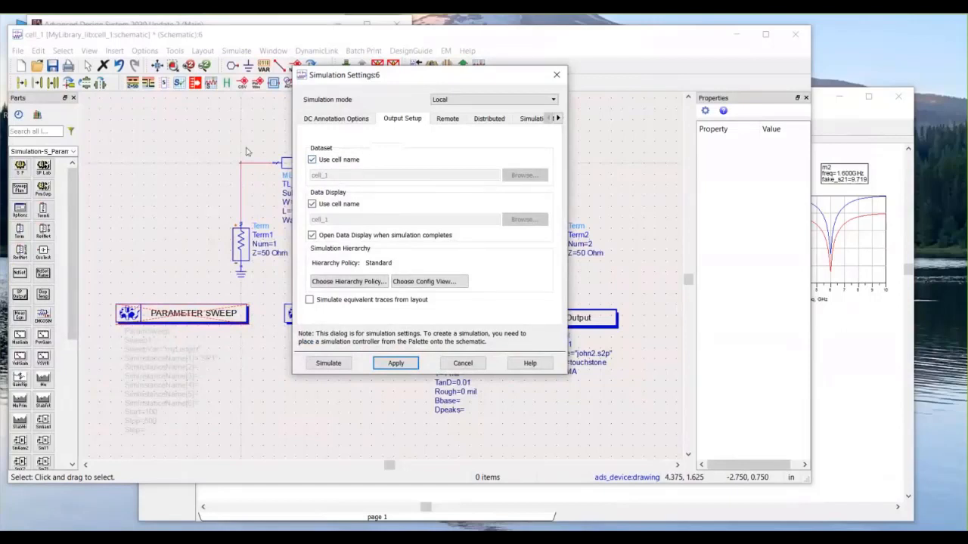
click(313, 161)
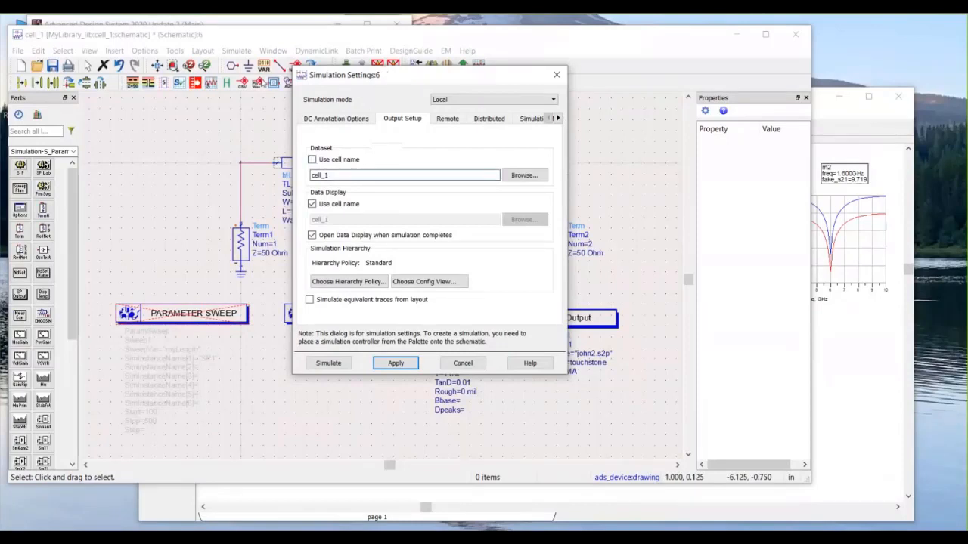
drag(398, 82, 257, 83)
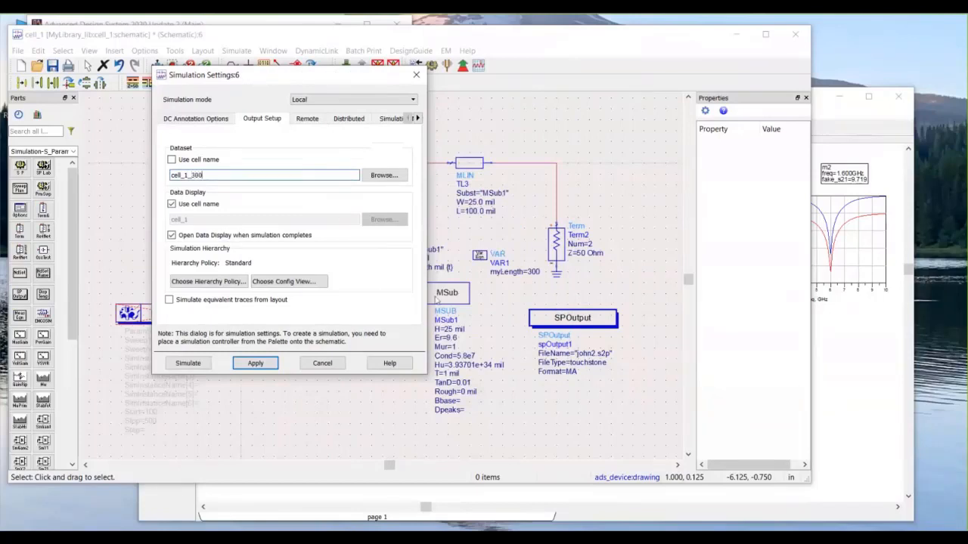
click(253, 363)
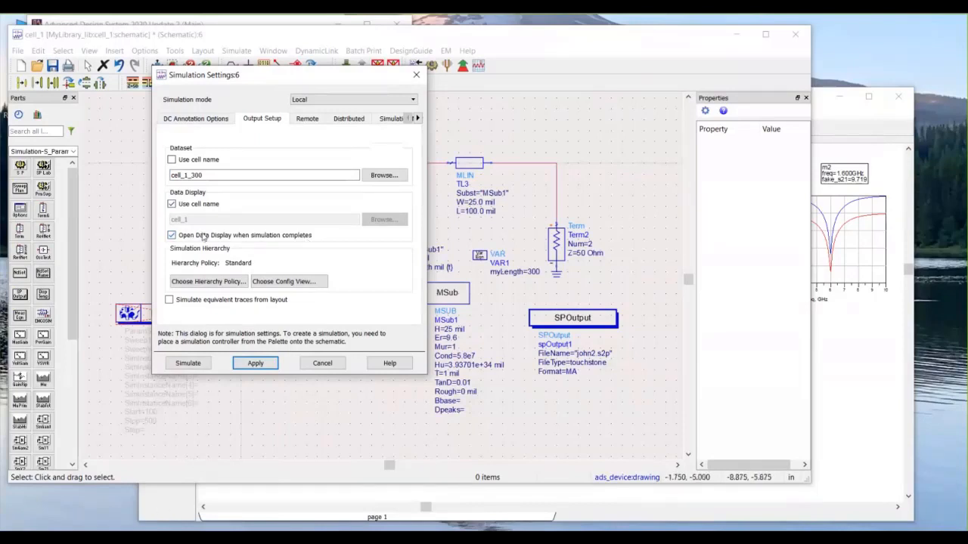
click(172, 236)
click(171, 235)
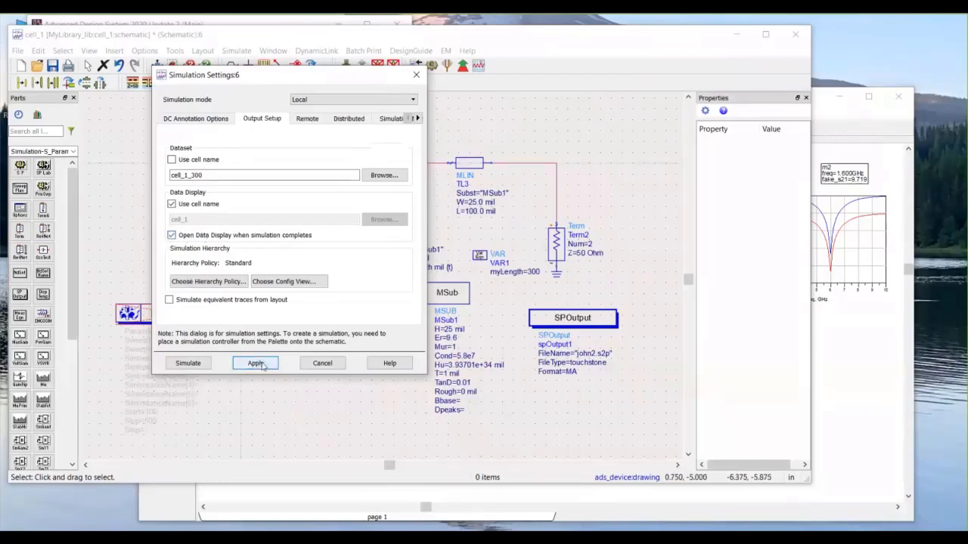
click(322, 364)
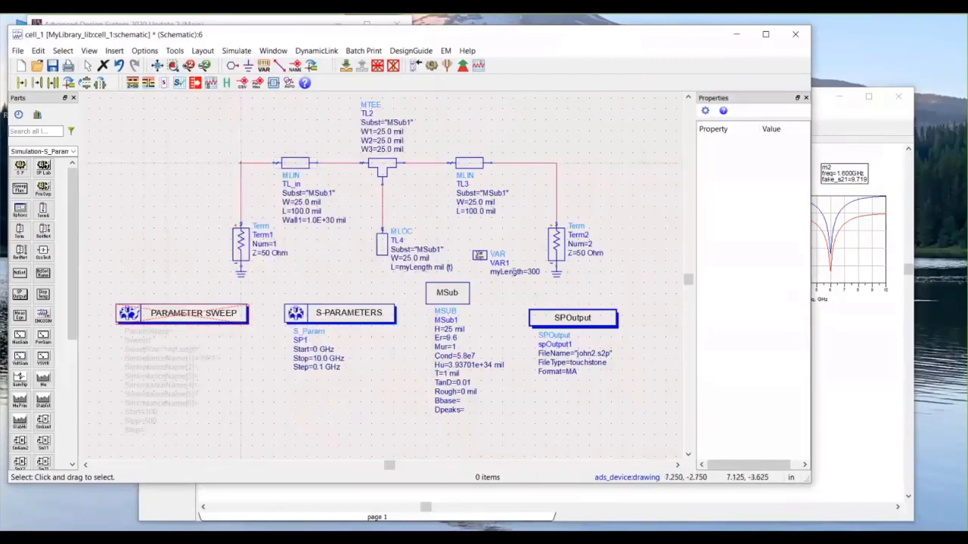
Step: Reopen the simulation settings to check the dataset and data display names, and close them unchanged
click(229, 50)
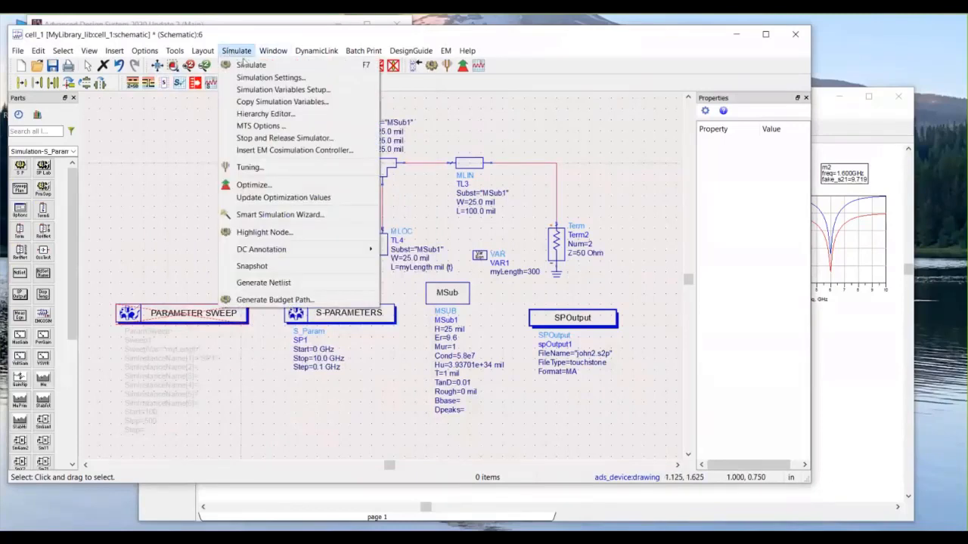
click(254, 77)
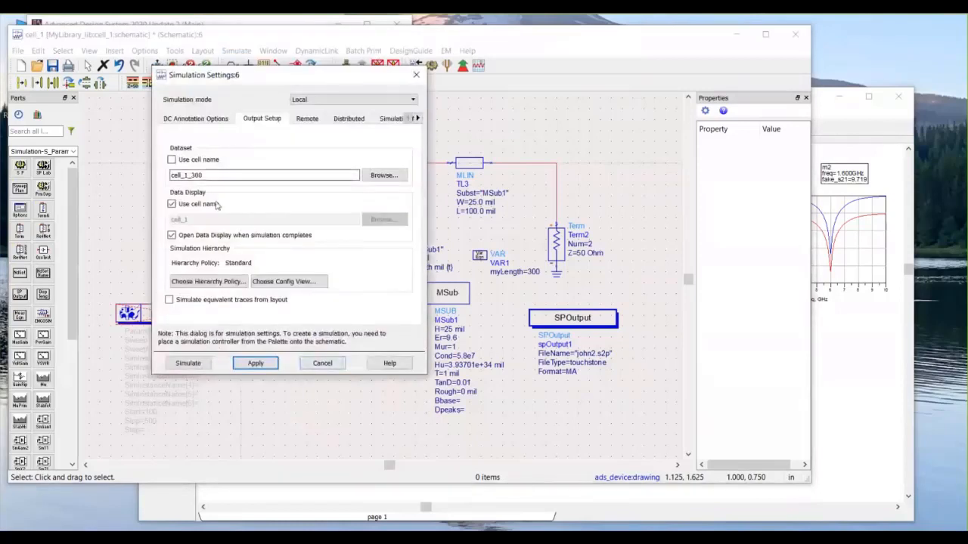
click(321, 363)
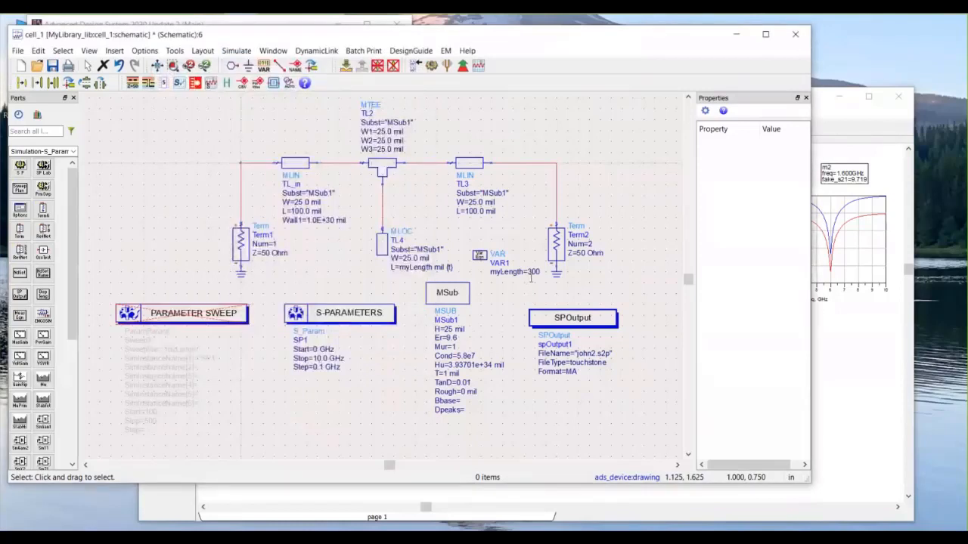
Step: Run the simulation and accept changing the data display's default dataset to cell_1_300
click(433, 67)
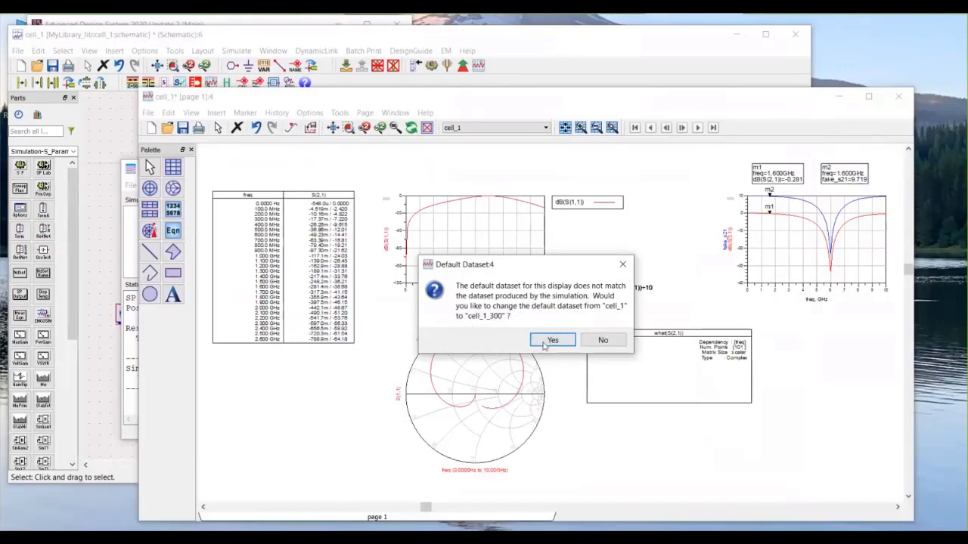
click(551, 341)
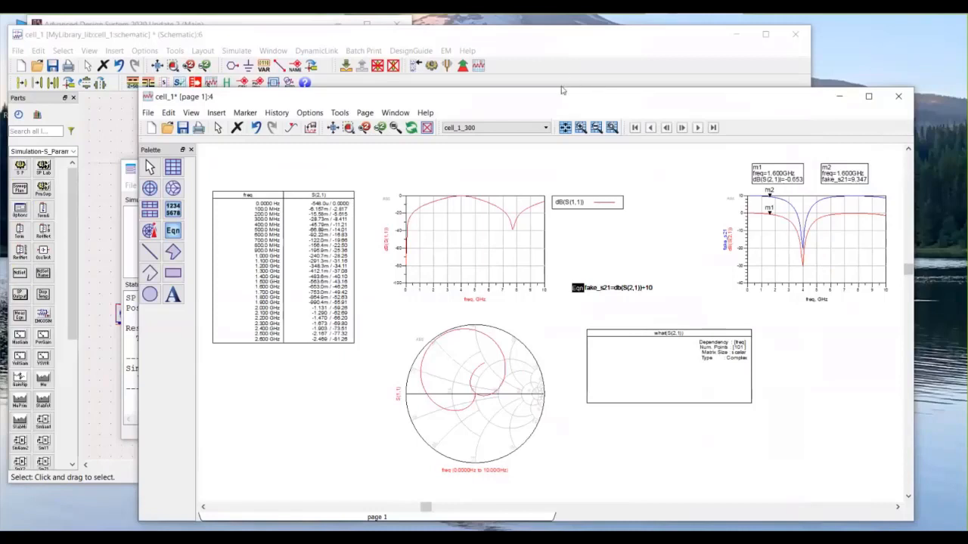
drag(561, 90, 483, 68)
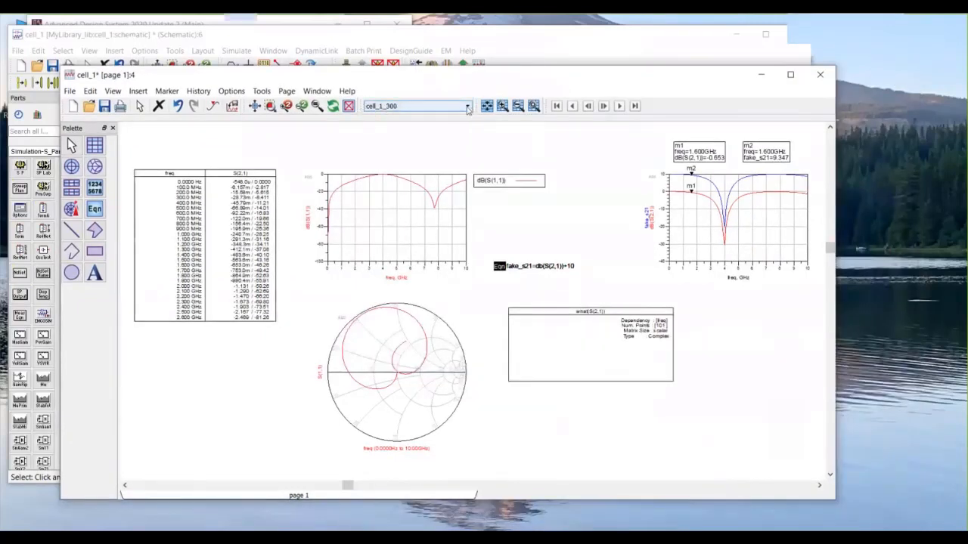
Step: Compare the results by switching the data display's default dataset to cell_1 and back to cell_1_300
click(468, 108)
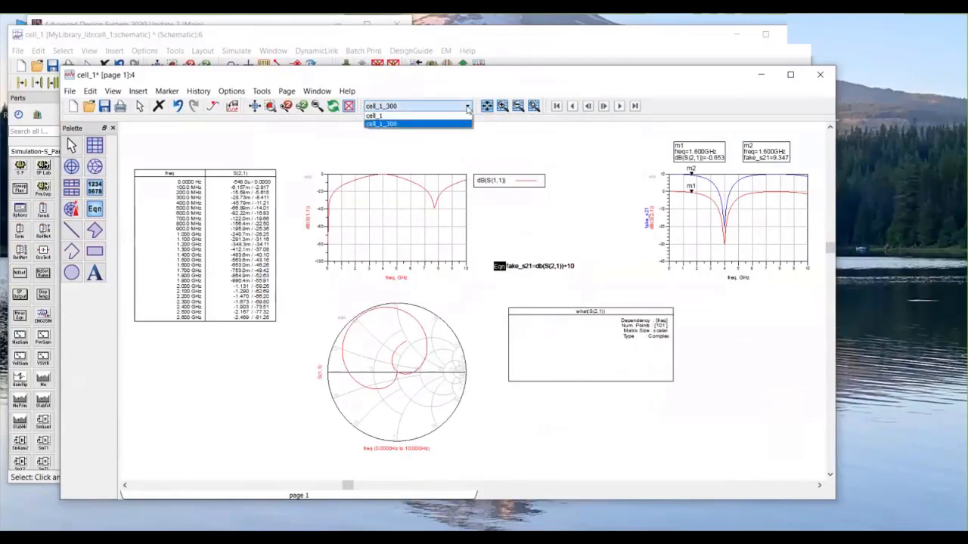
click(404, 116)
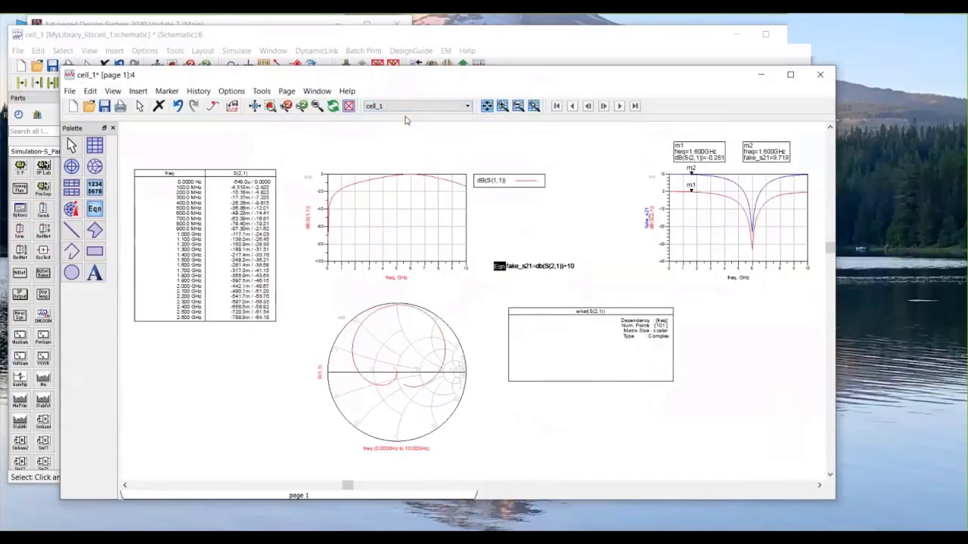
click(467, 106)
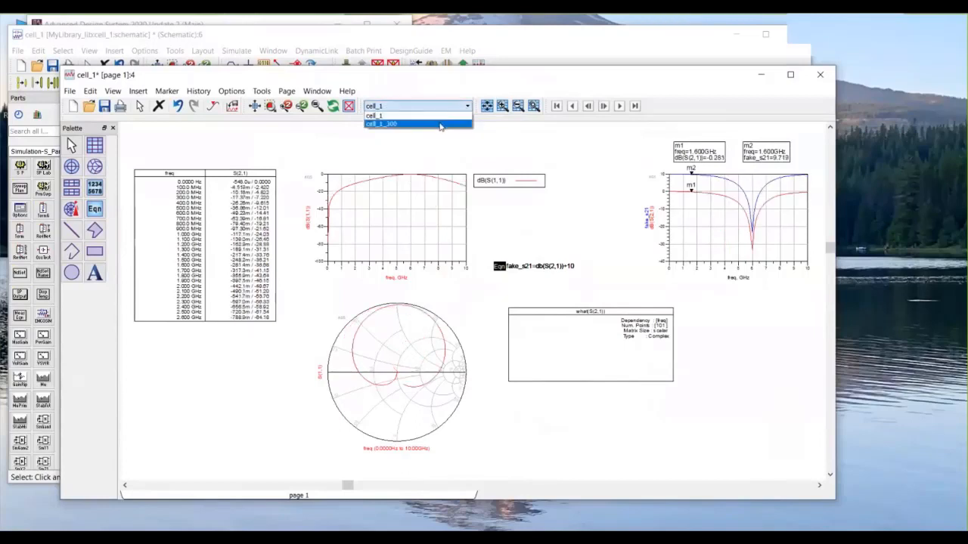
click(440, 124)
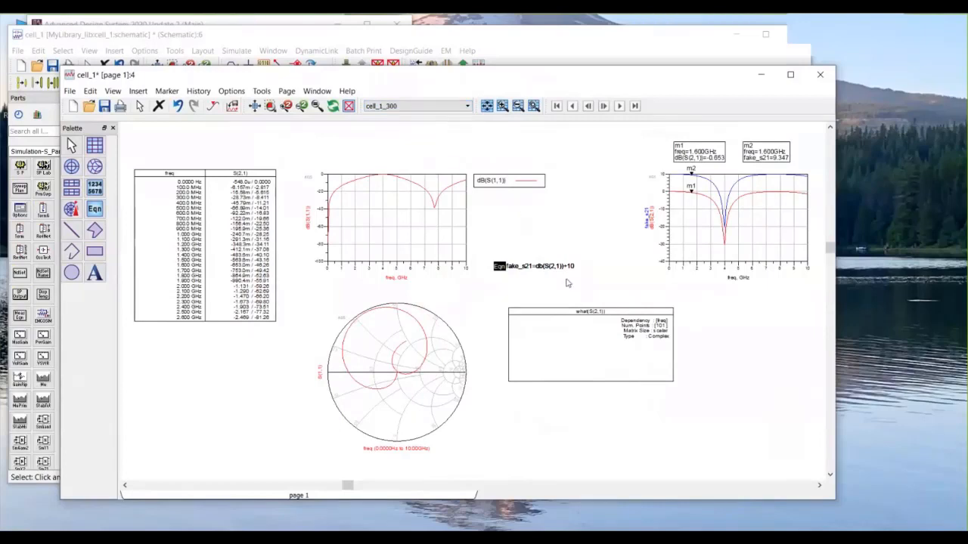
Step: Move the what(S(2,1)) listing below the S(2,1) frequency table and set the default dataset to cell_1
drag(577, 371, 194, 433)
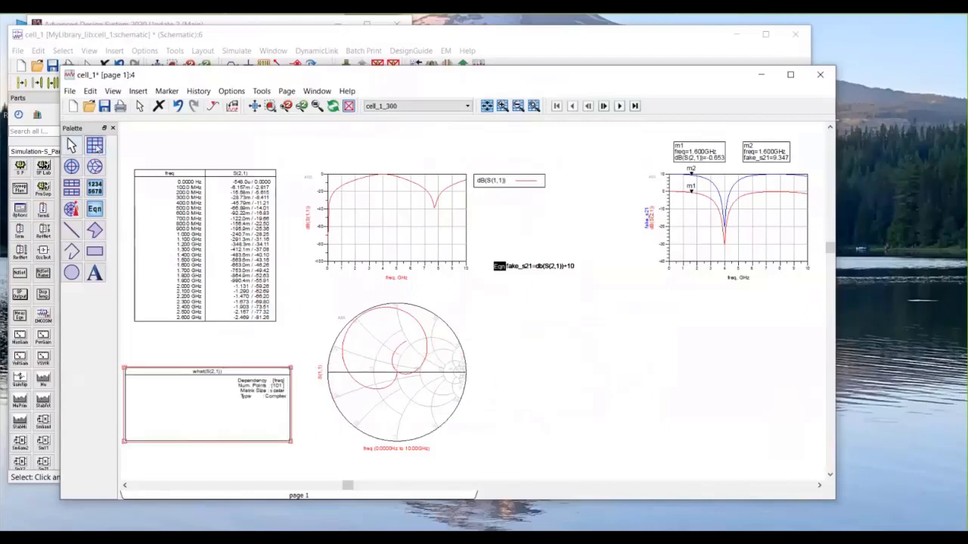
click(466, 106)
click(423, 114)
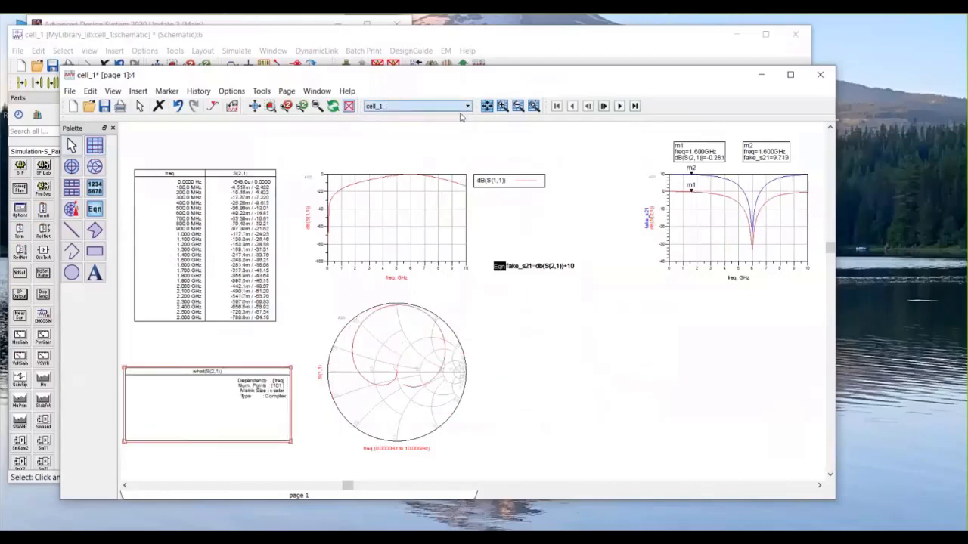
Step: Add a rectangular plot in the space beside the Smith chart, showing S(2,1) from the cell_1 dataset in dB
click(95, 145)
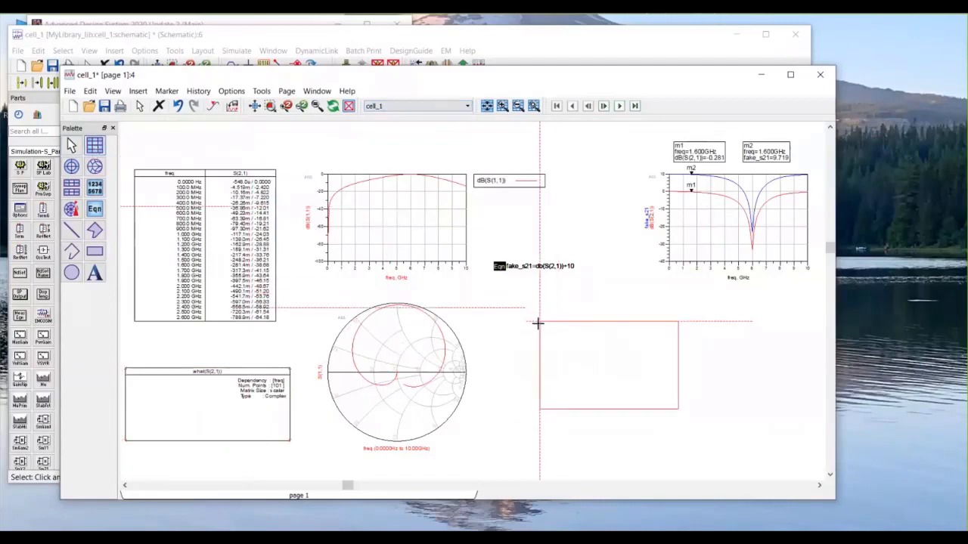
click(539, 326)
click(181, 326)
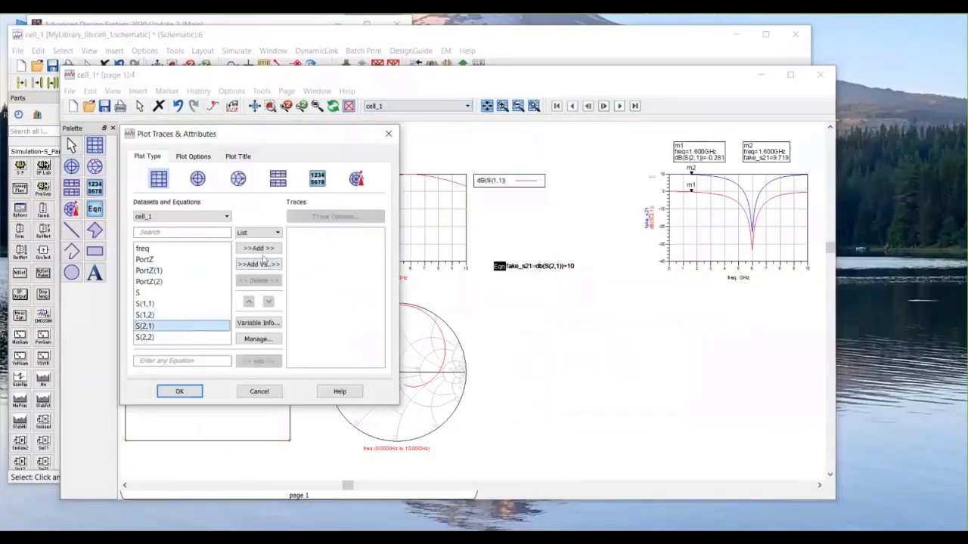
click(257, 249)
click(242, 352)
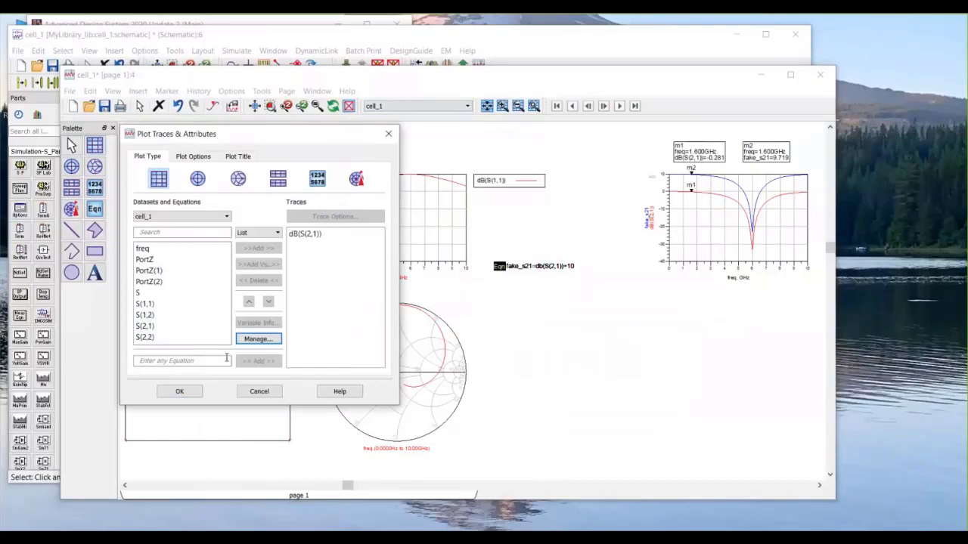
click(179, 391)
Step: Add S(2,1) from the cell_1_300 dataset in dB as a second trace on the new rectangular plot
drag(582, 445, 535, 425)
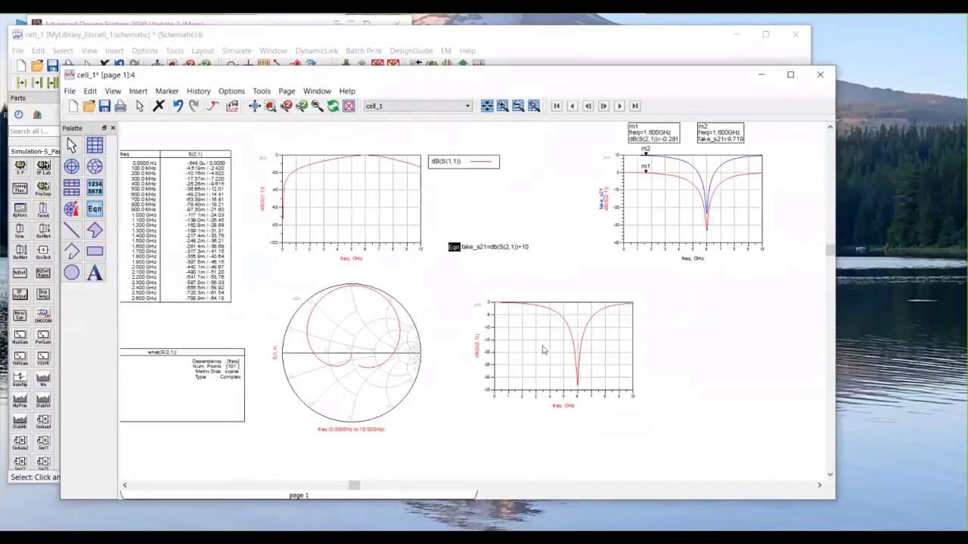
double_click(542, 349)
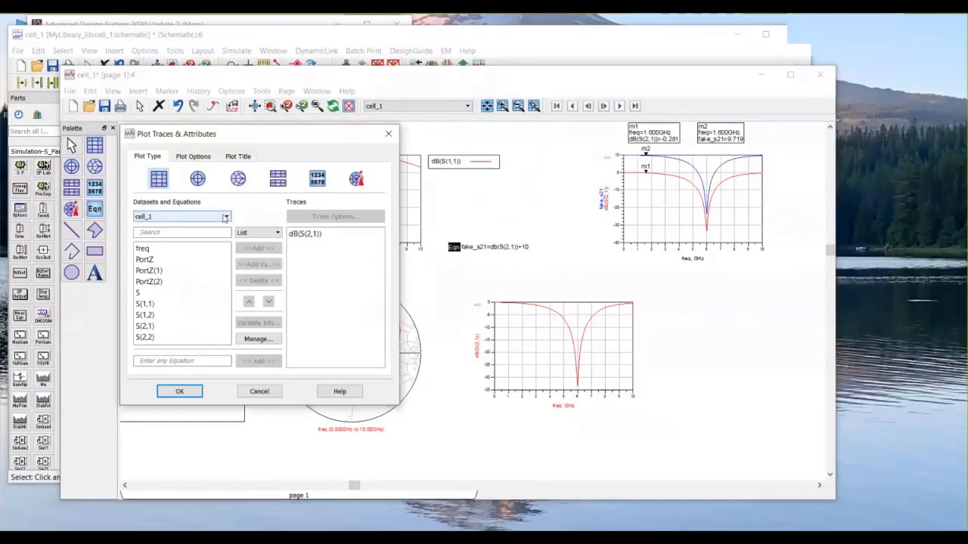
click(217, 217)
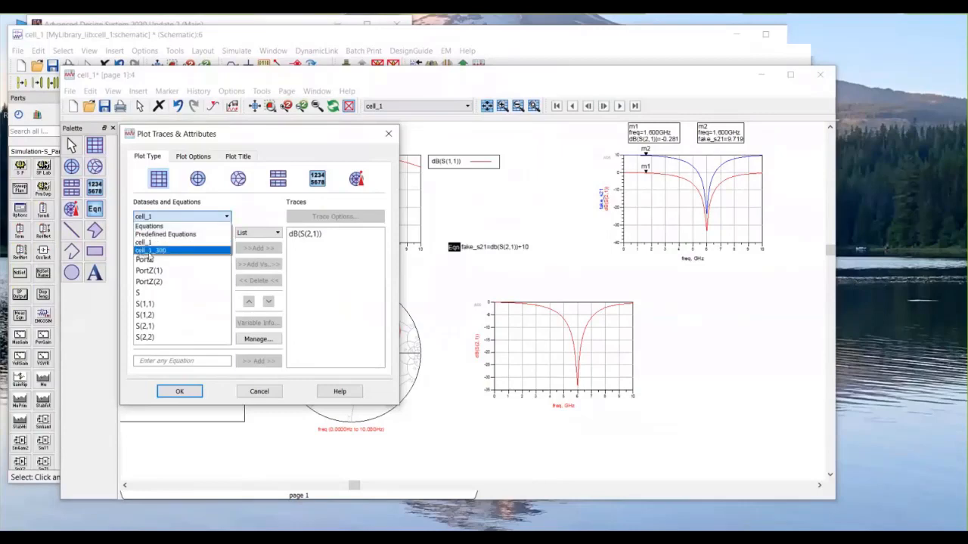
click(174, 255)
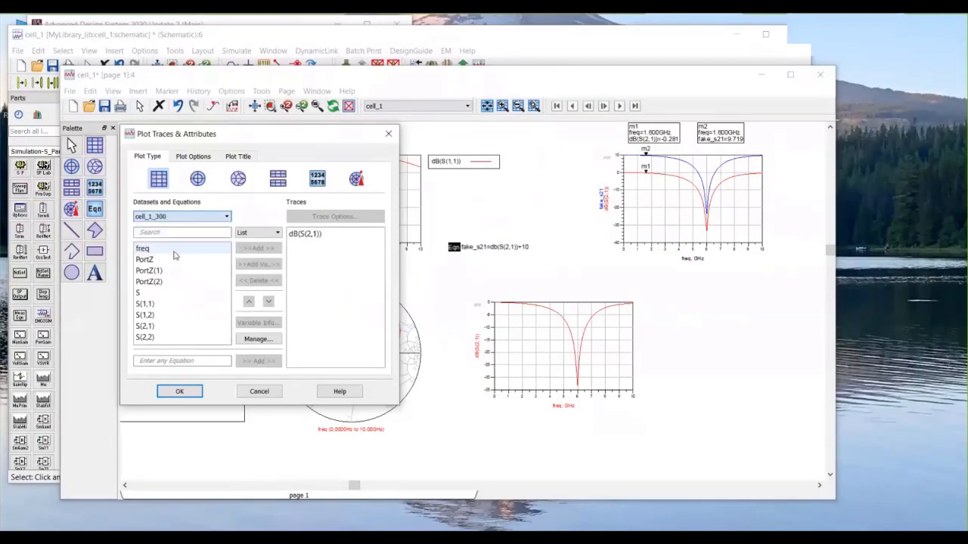
click(148, 327)
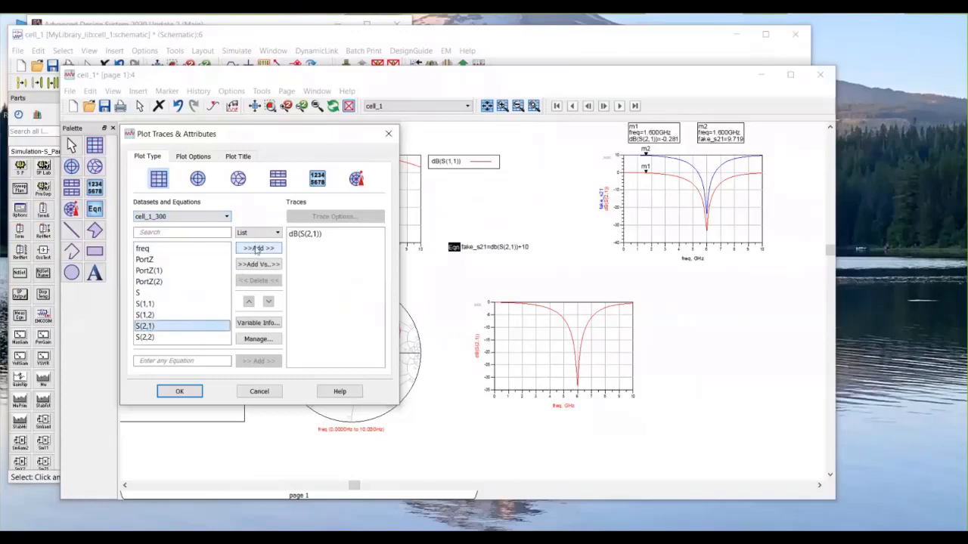
click(257, 248)
click(256, 348)
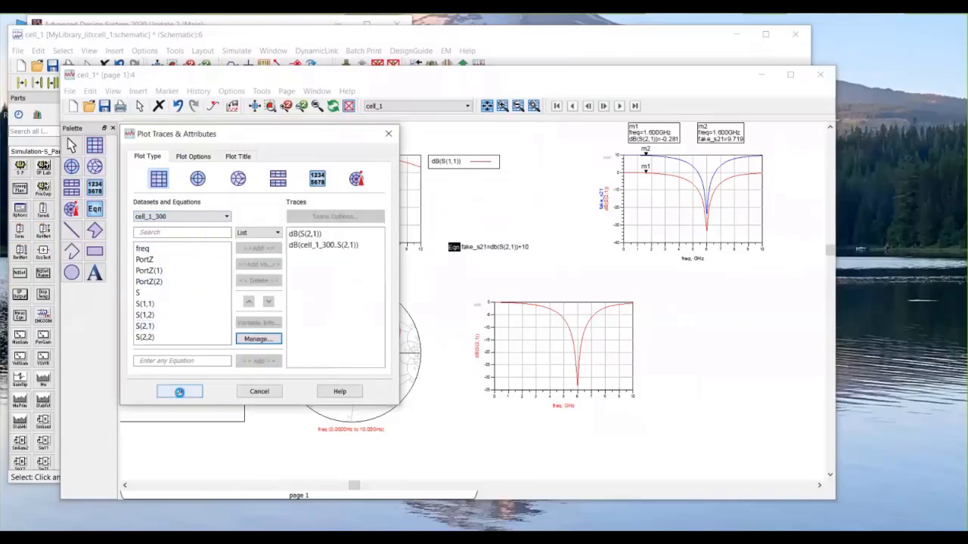
click(180, 391)
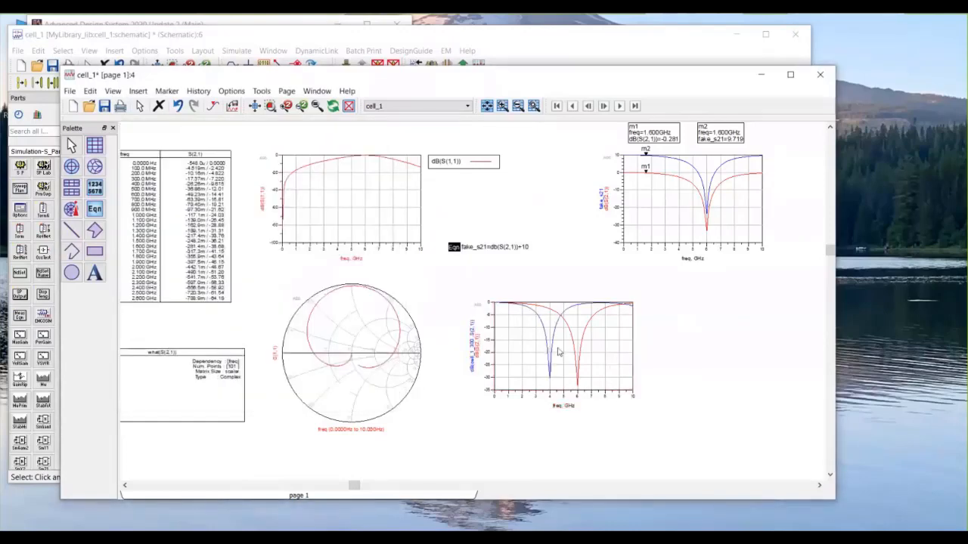
Step: Examine the dataset and variable parts of the blue cell_1_300 trace expression, leaving it unchanged
scroll(484, 308, up, 5)
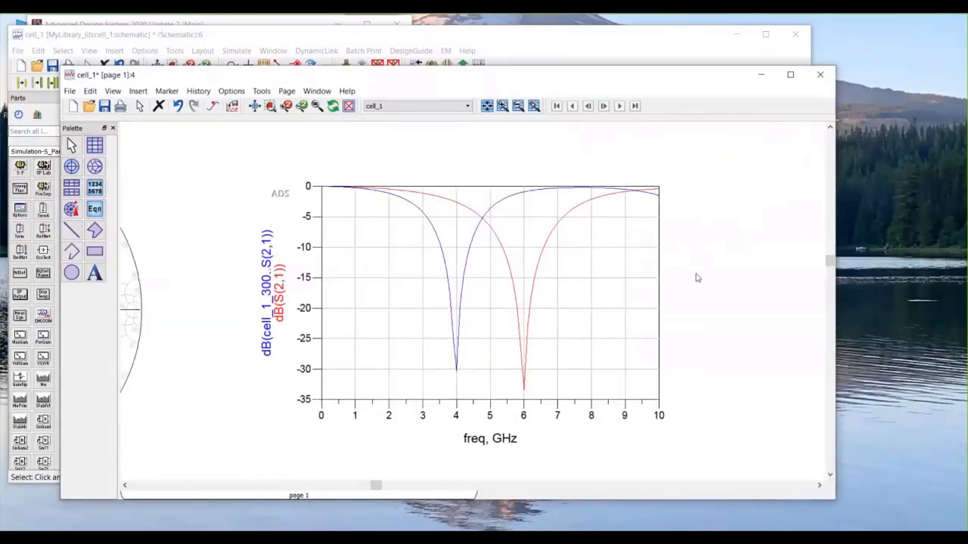
scroll(486, 312, up, 1)
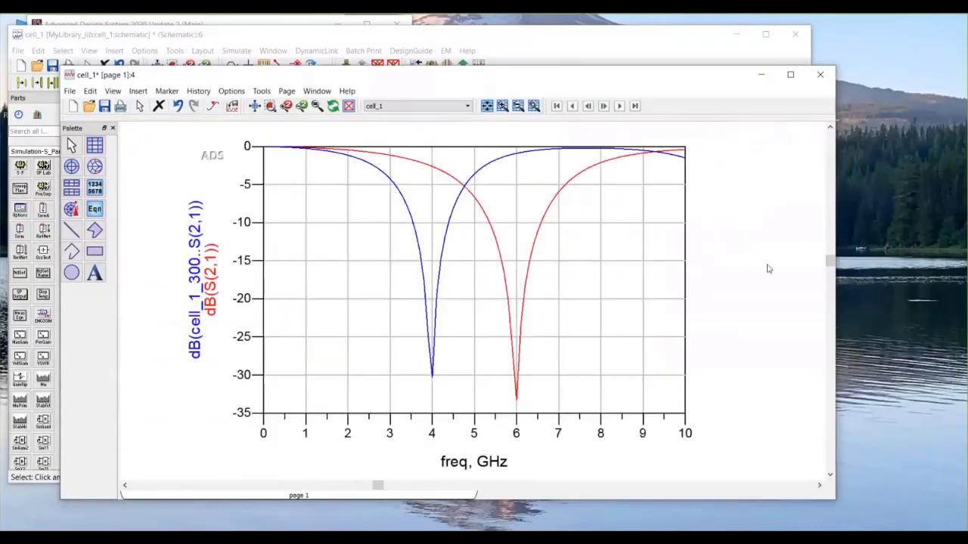
scroll(769, 275, left, 1)
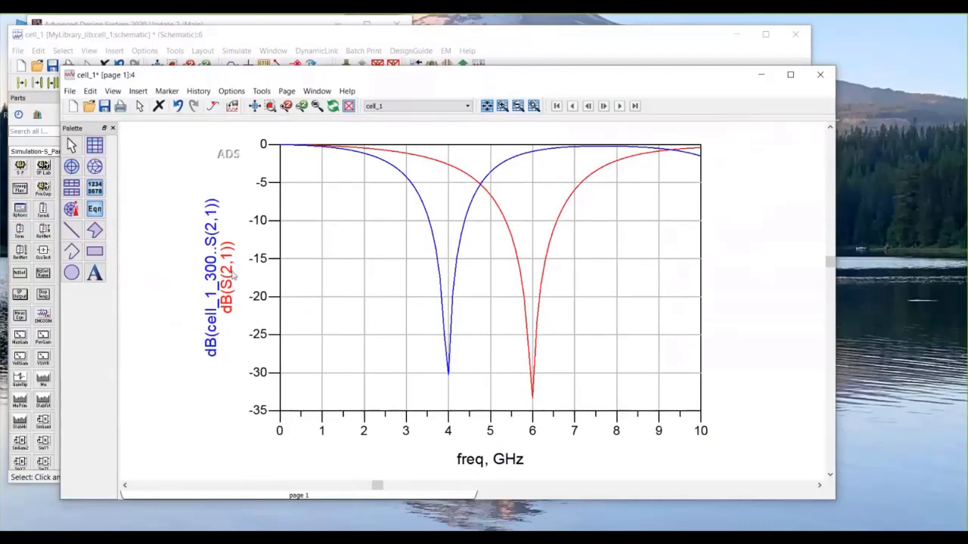
double_click(214, 325)
drag(280, 313, 204, 313)
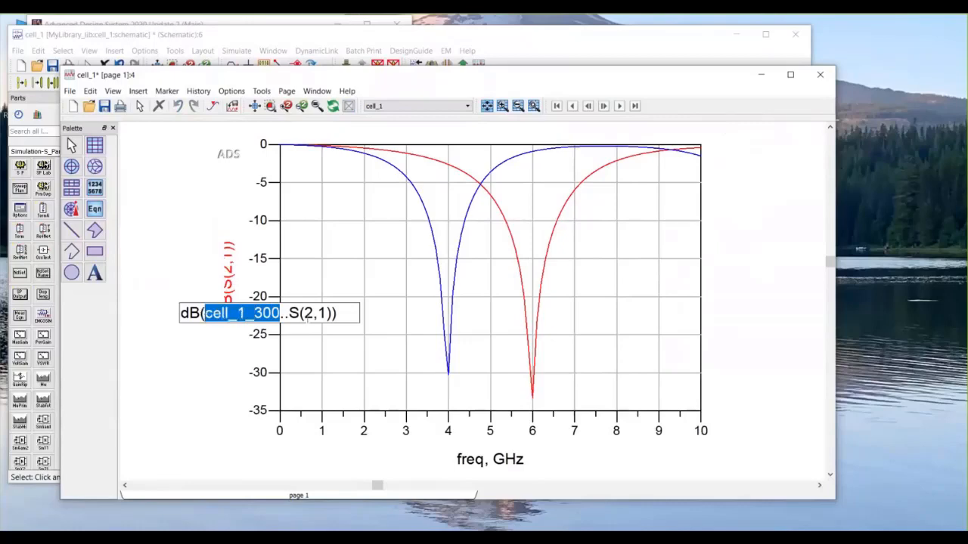
mouse_move(290, 313)
mouse_down()
mouse_move(282, 313)
mouse_move(312, 313)
mouse_move(288, 313)
mouse_up()
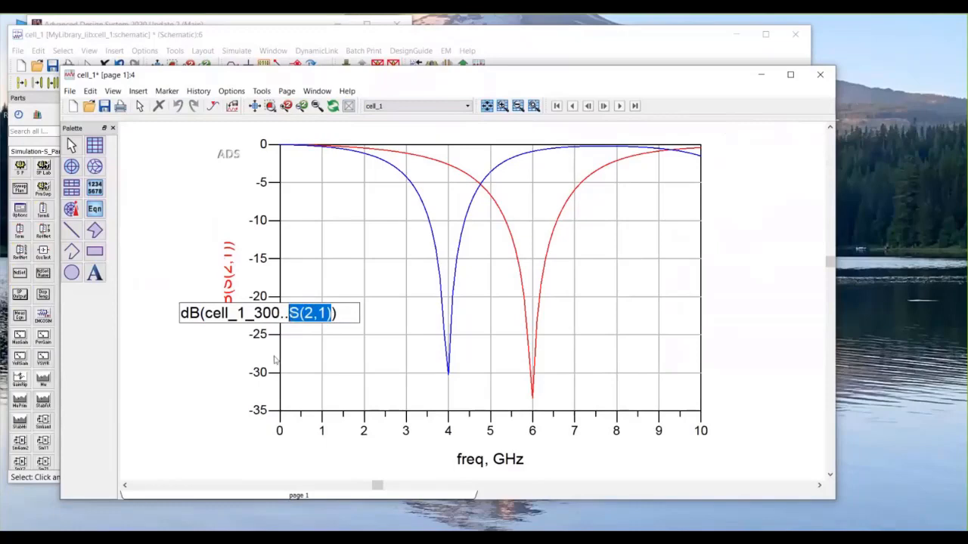
click(175, 398)
Step: Compare the dataset prefix in the blue trace expression with the red dB(S(2,1)) expression, without editing either
click(215, 321)
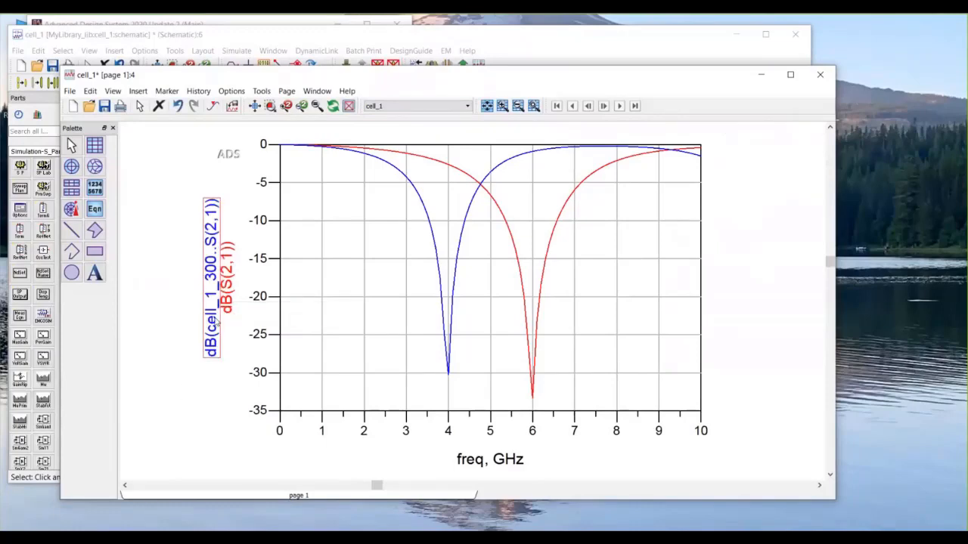
click(215, 321)
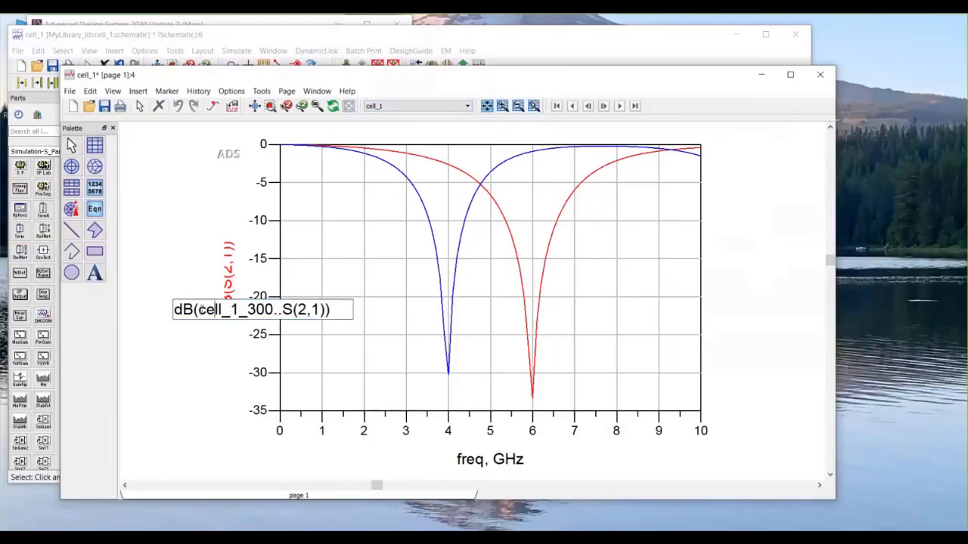
drag(199, 310, 274, 310)
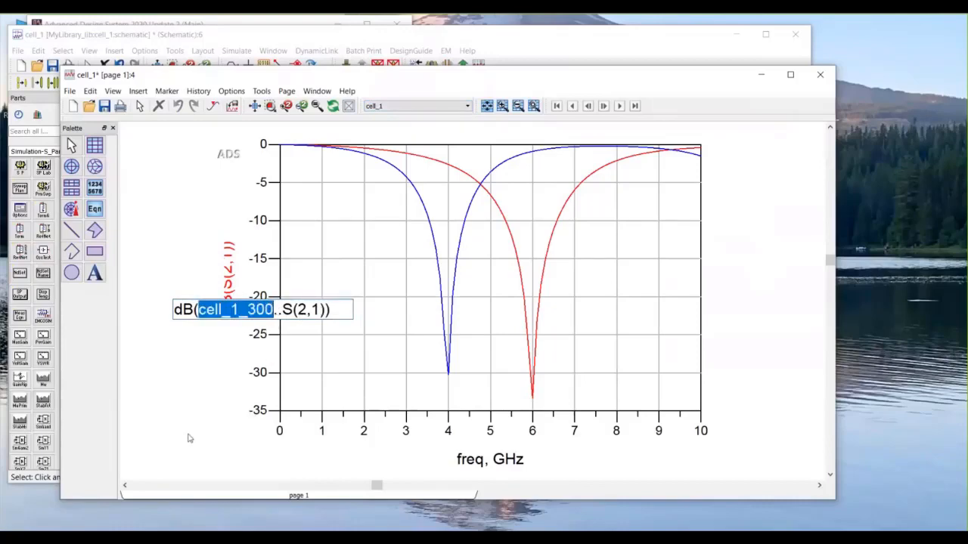
click(153, 440)
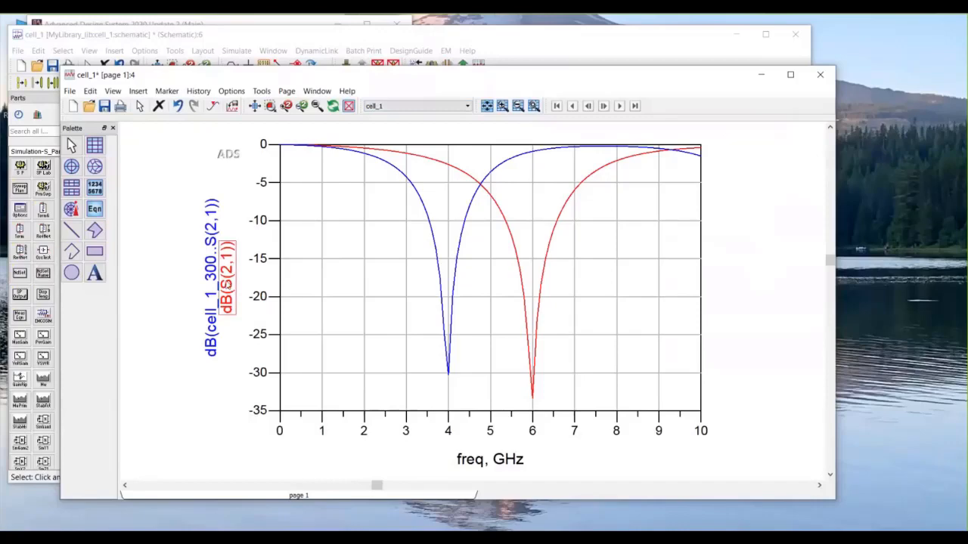
double_click(227, 279)
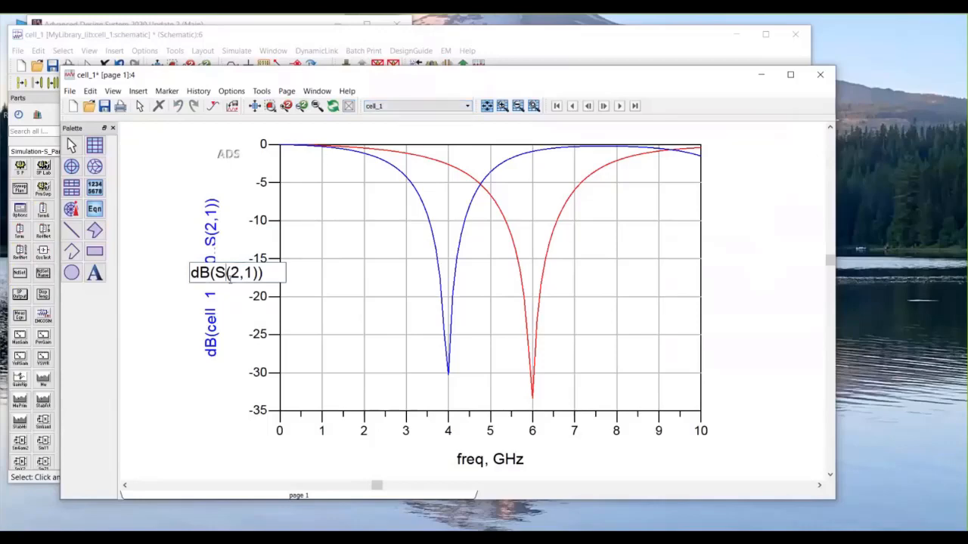
click(163, 368)
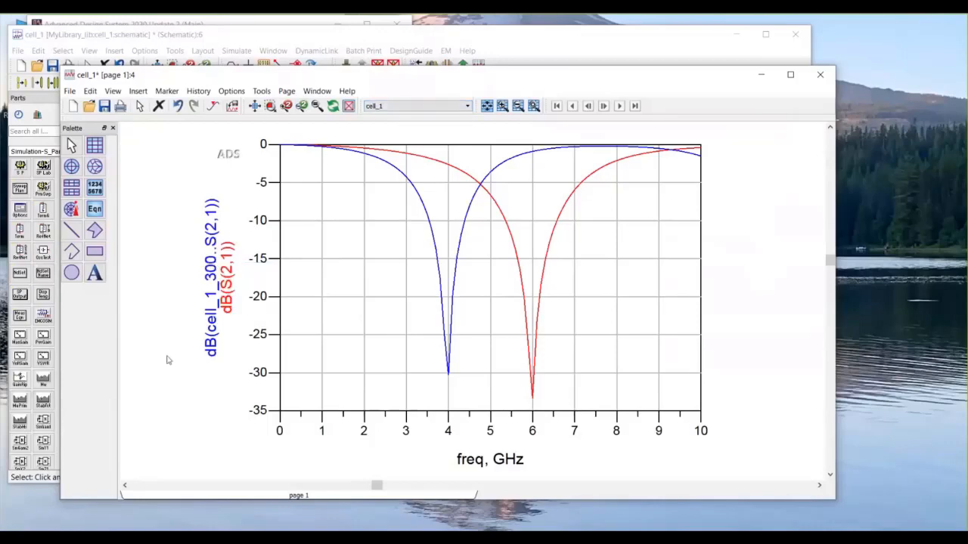
Step: Switch the default dataset to cell_1_300 and back to cell_1 to compare how the two traces respond
click(468, 107)
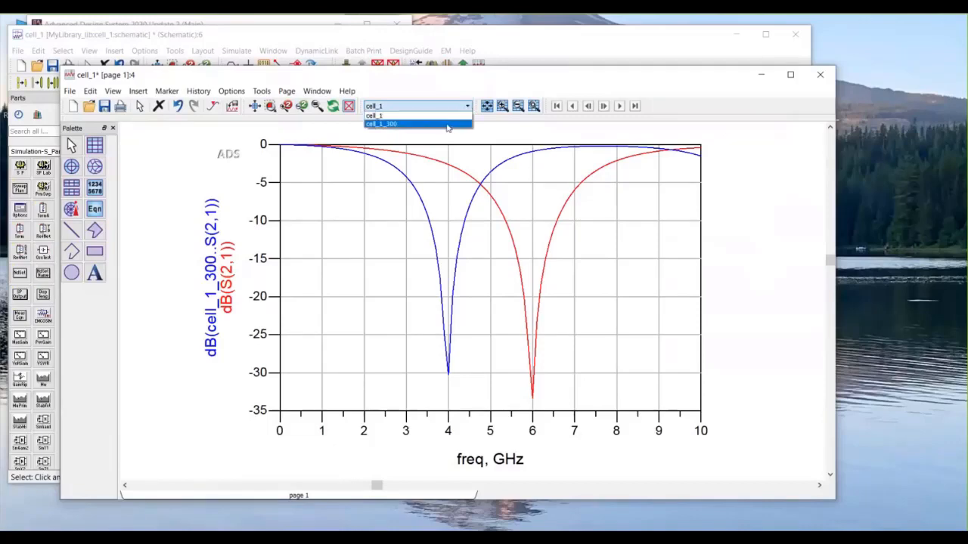
click(447, 124)
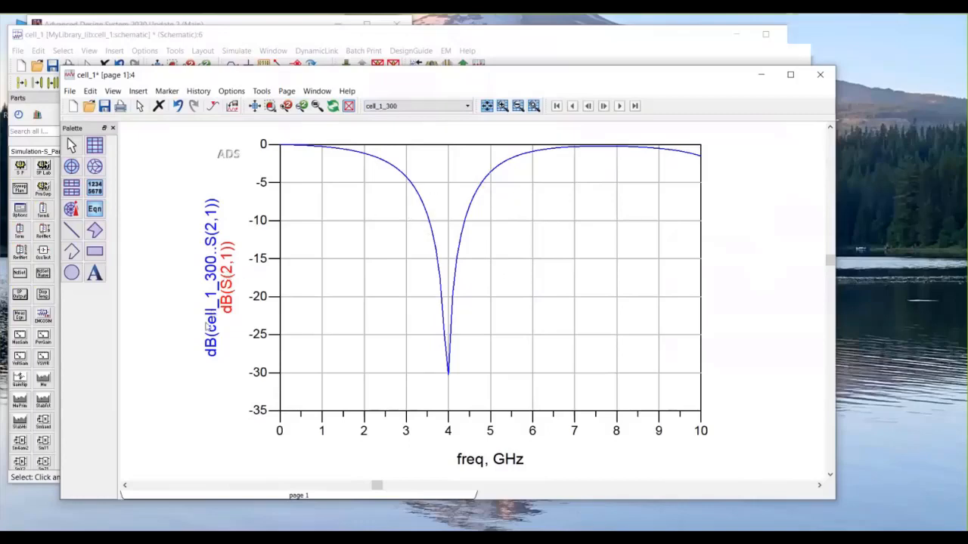
click(438, 107)
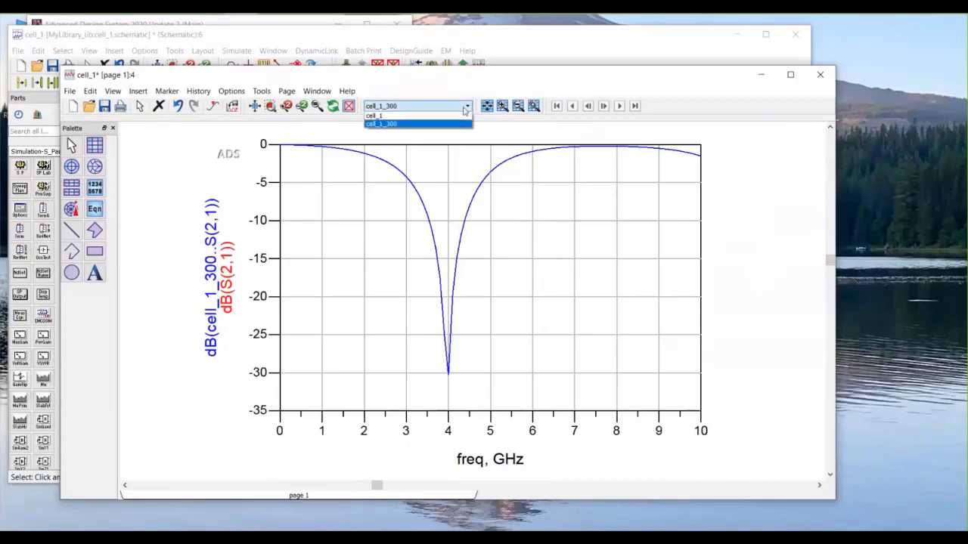
click(455, 121)
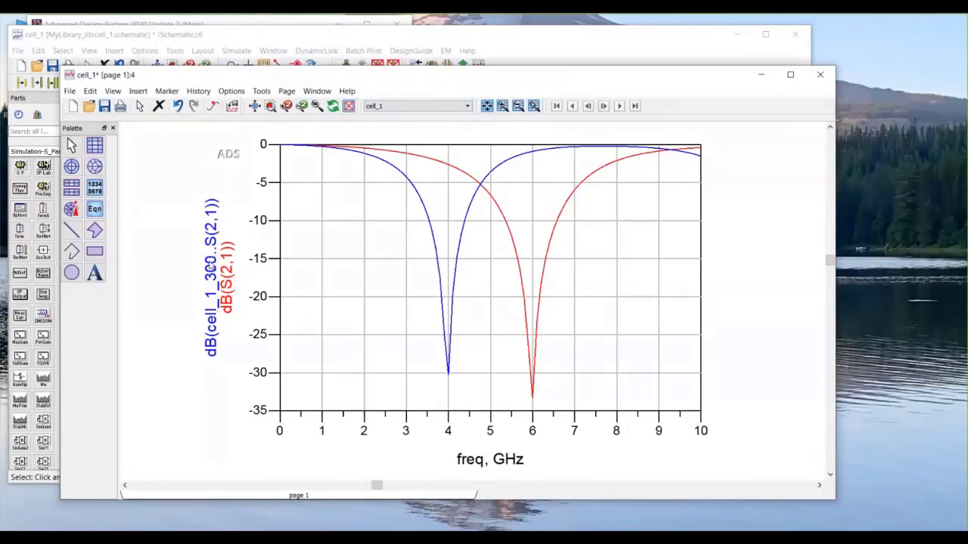
click(212, 263)
click(212, 263)
click(206, 313)
Step: Save the cell_1 data display and close its window
key(f)
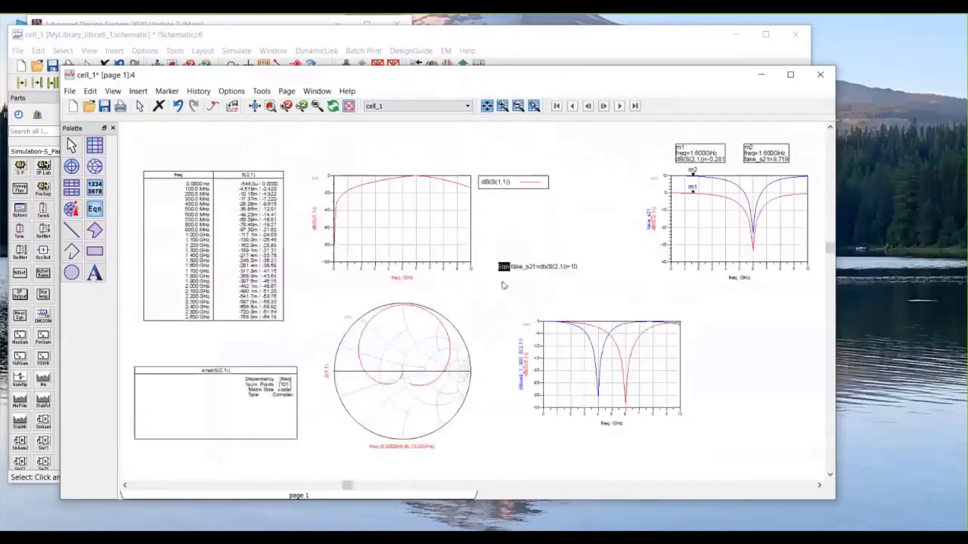
key(ctrl+s)
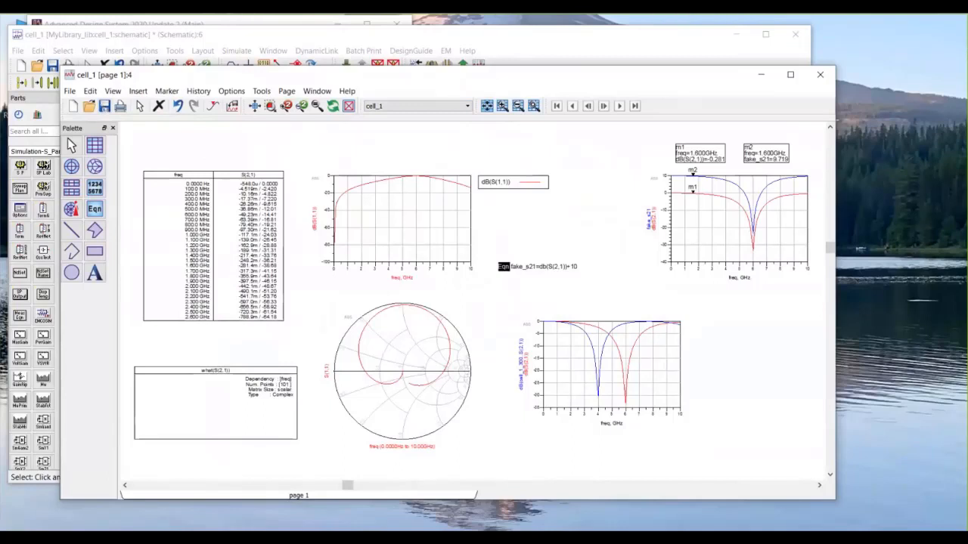
drag(675, 77, 709, 73)
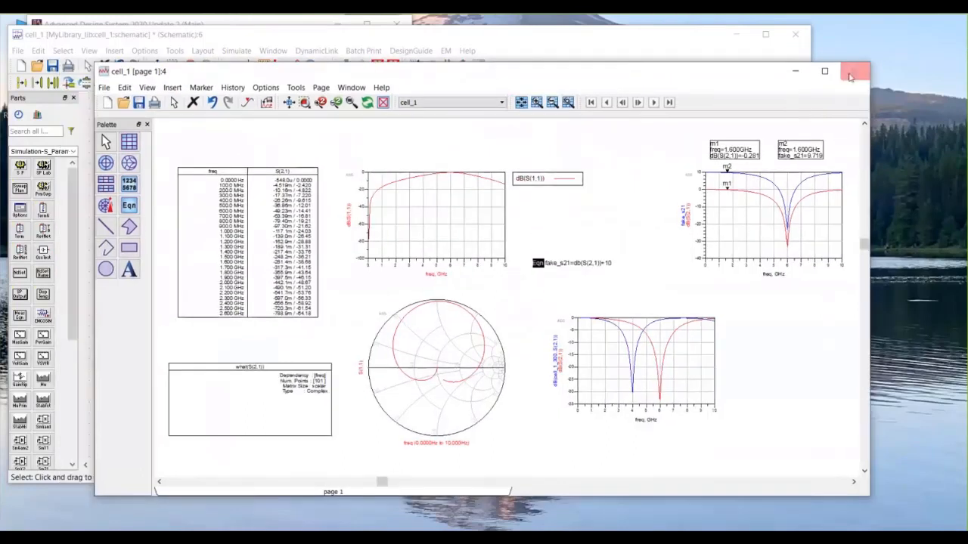
click(855, 71)
click(736, 169)
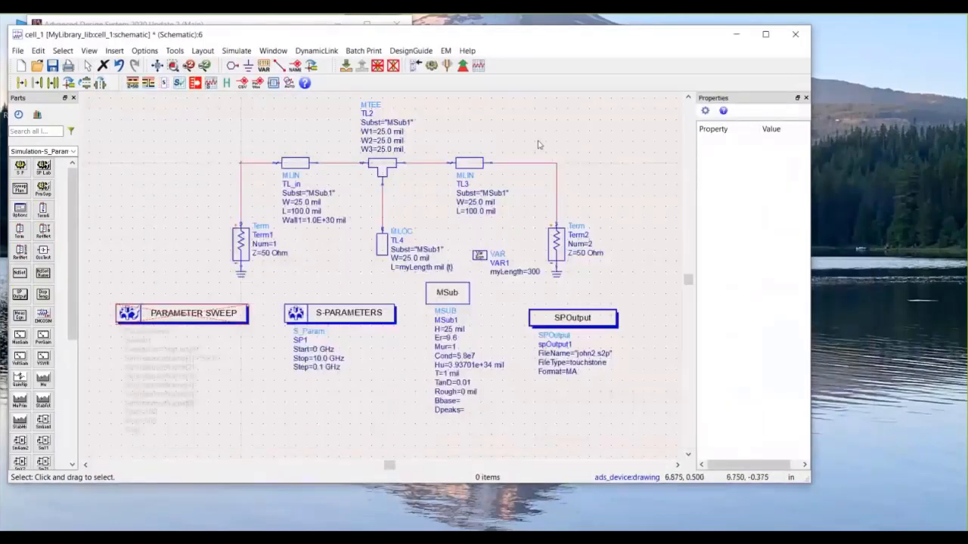
Step: Close the cell_1 schematic and save its changes
drag(319, 39, 394, 47)
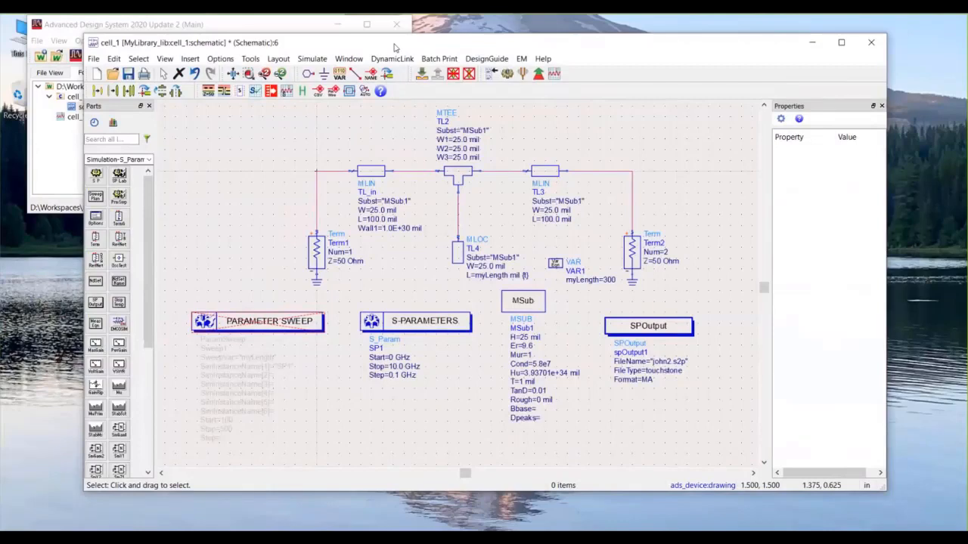
click(248, 146)
key(ctrl+w)
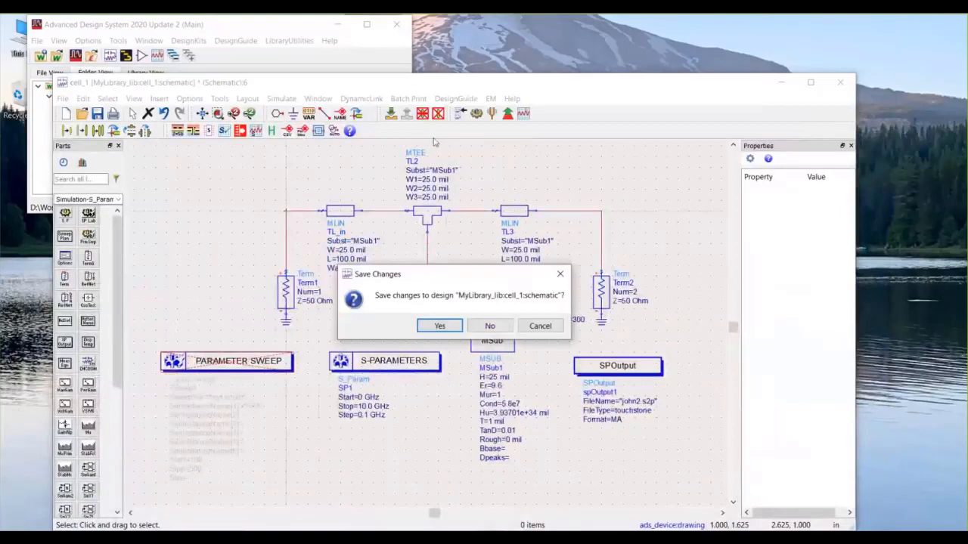
click(444, 326)
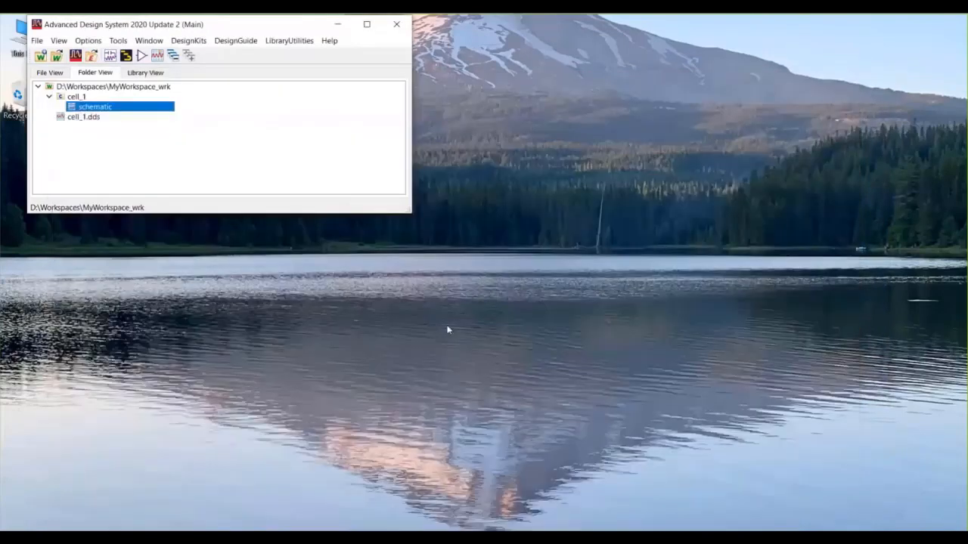
Step: Start copying cell_1 within its current library using the Copy Cell dialog
right_click(79, 99)
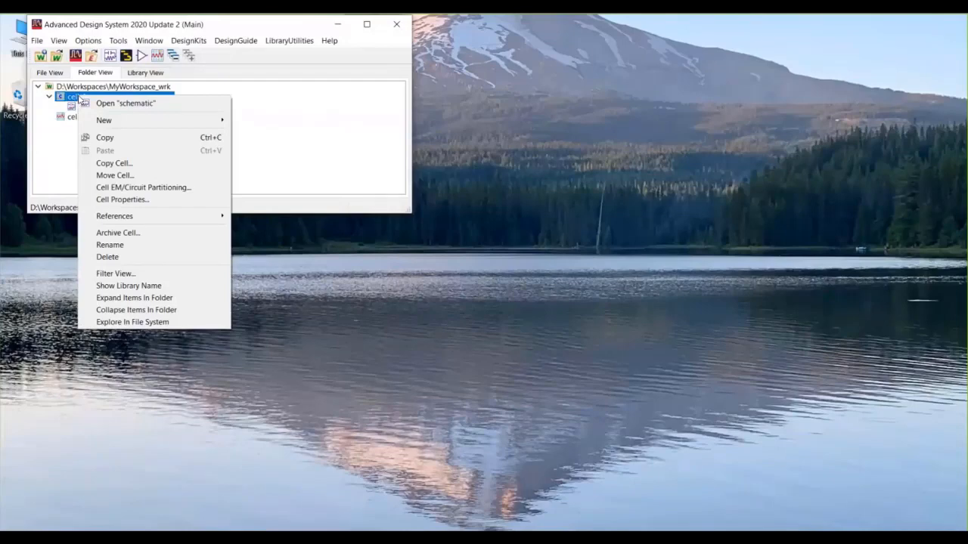
click(114, 164)
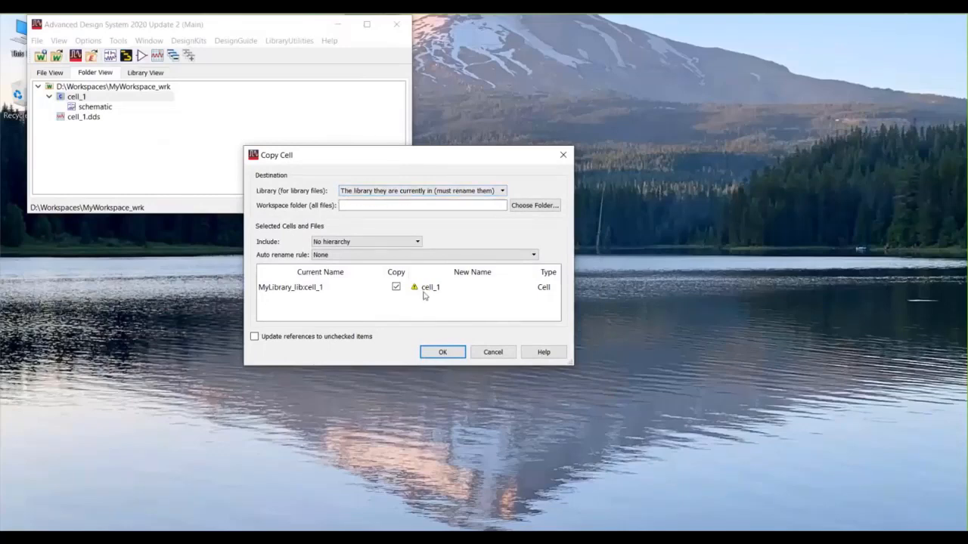
mouse_move(415, 293)
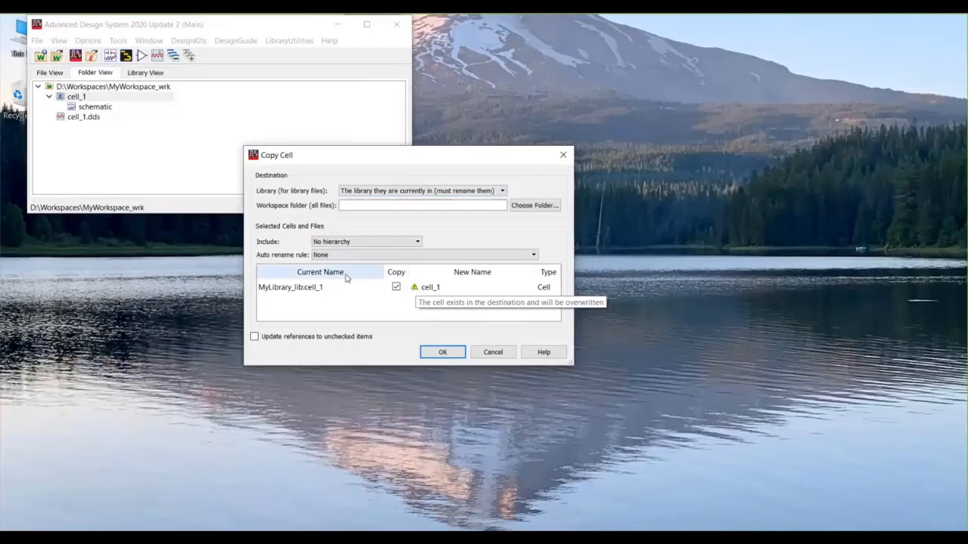
Step: Try the auto rename rule "Filename plus number incremented" for the copy and set the rule back to None
click(533, 257)
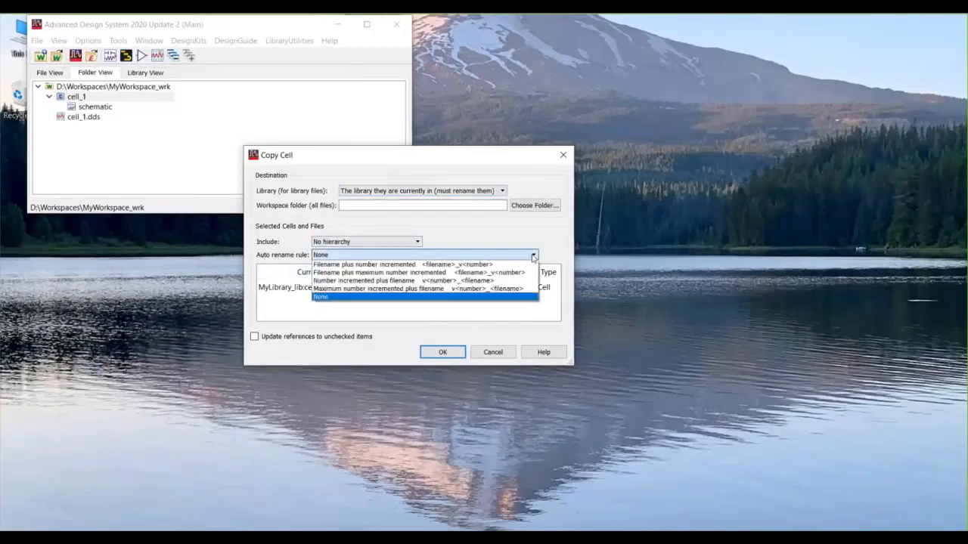
click(515, 264)
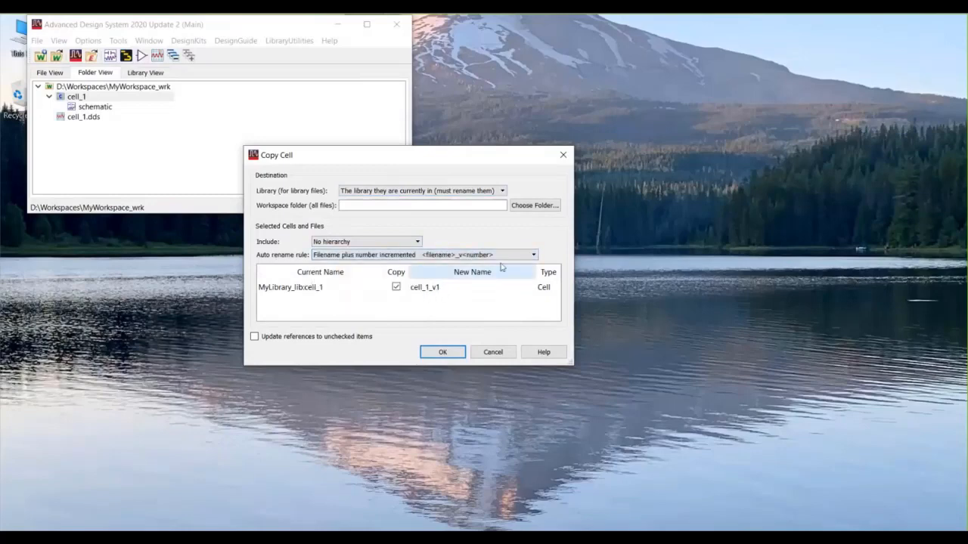
click(532, 258)
click(428, 296)
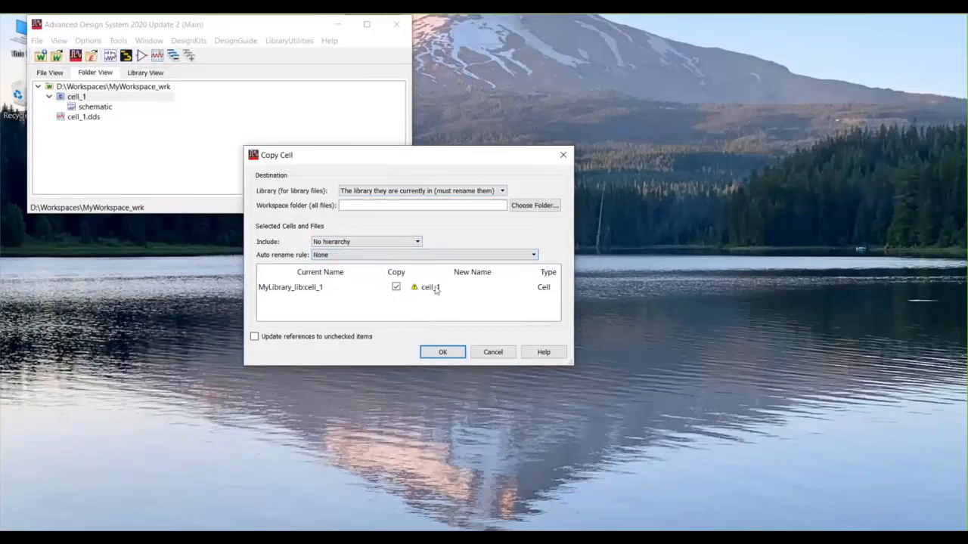
Step: Name the copied cell cell_2 and create the copy
double_click(434, 288)
click(450, 292)
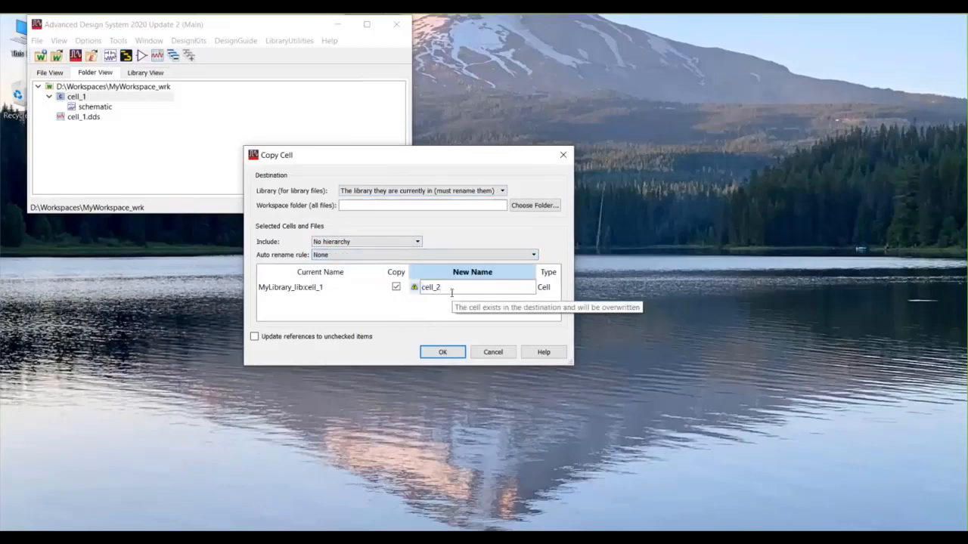
click(454, 312)
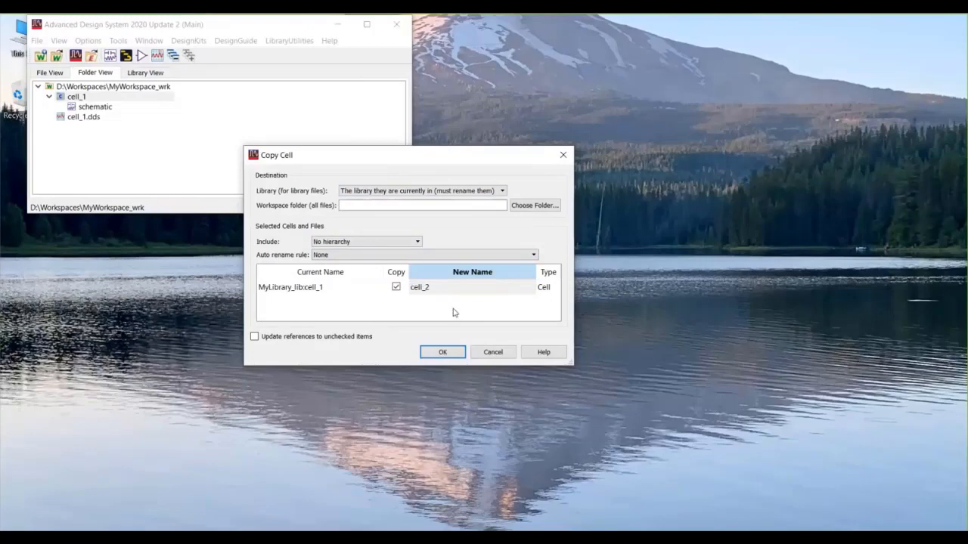
click(442, 352)
Step: Open the schematic of cell_2 from the workspace tree
click(49, 127)
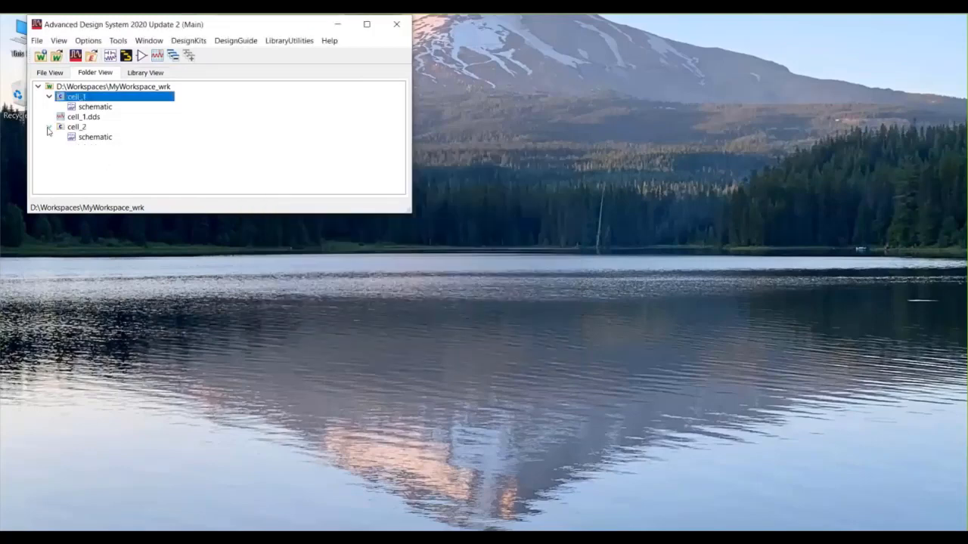
click(73, 138)
double_click(76, 137)
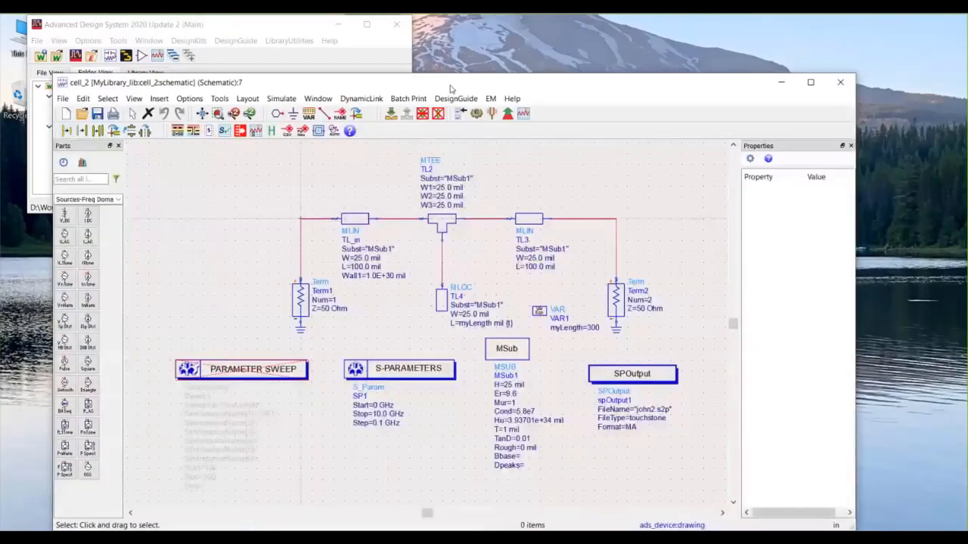
Step: Delete the PARAMETER SWEEP, MSub and SPOutput components from the cell_2 schematic
click(279, 327)
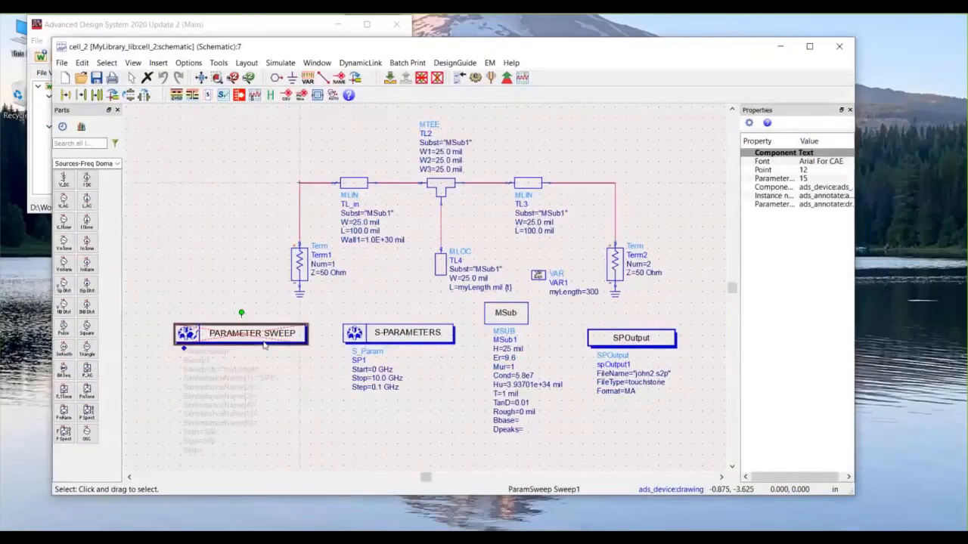
key(Delete)
drag(520, 317, 520, 338)
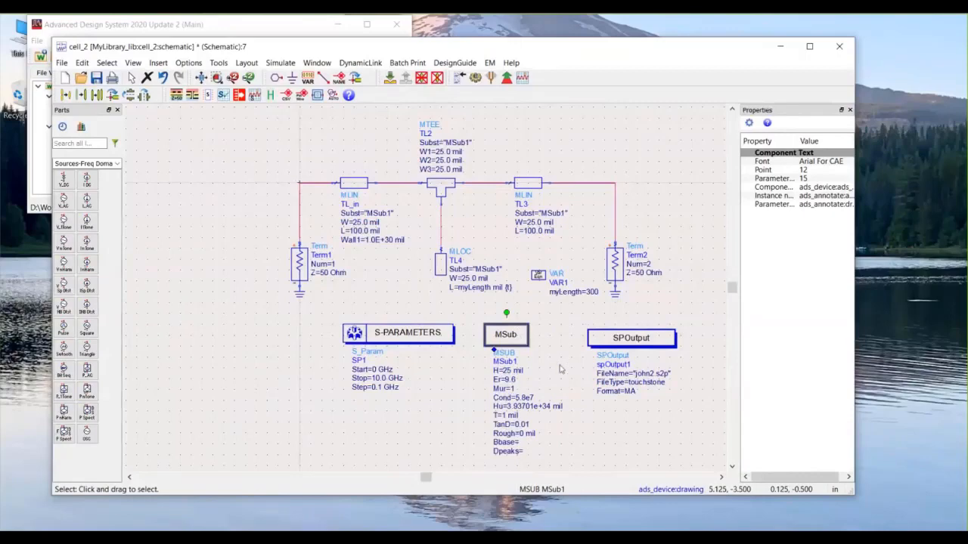
key(Delete)
click(628, 341)
key(Delete)
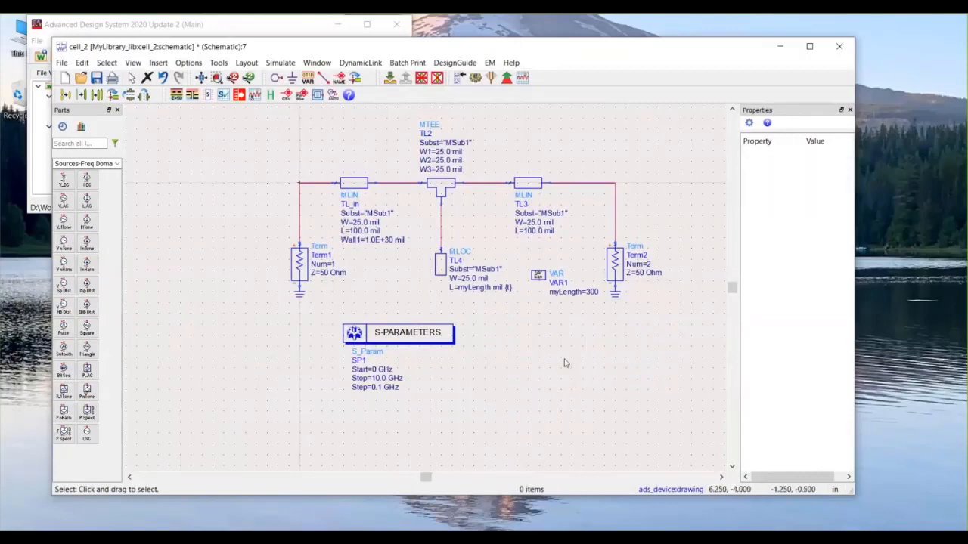
Step: Delete the microstrip lines, tee, stub and VAR block between the terminations, and place the S-PARAMETERS controller below Term1
drag(316, 111, 597, 325)
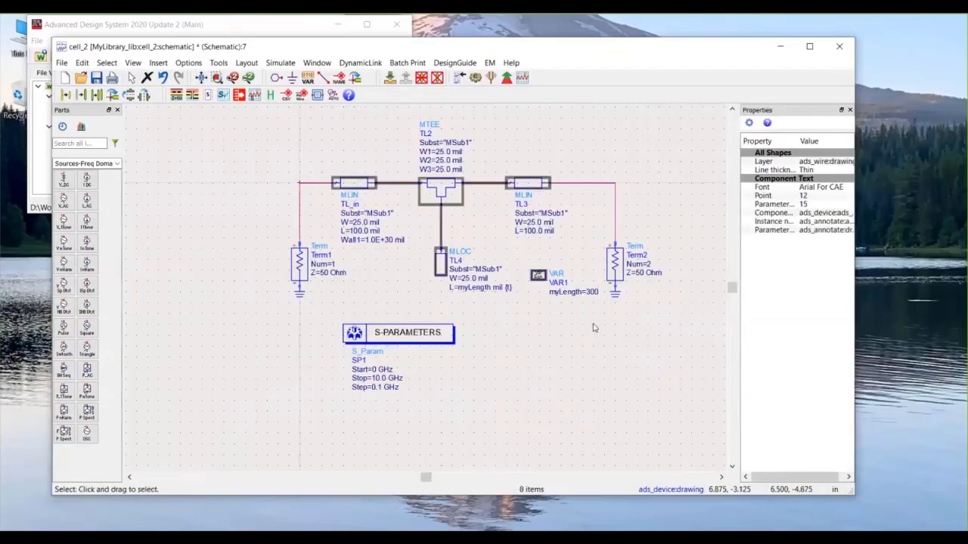
key(Delete)
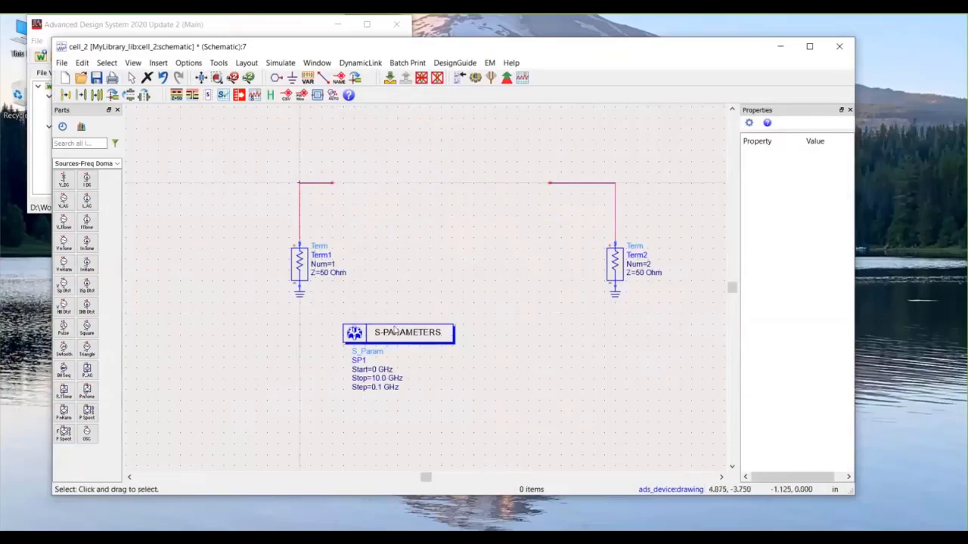
drag(380, 334, 338, 346)
click(490, 357)
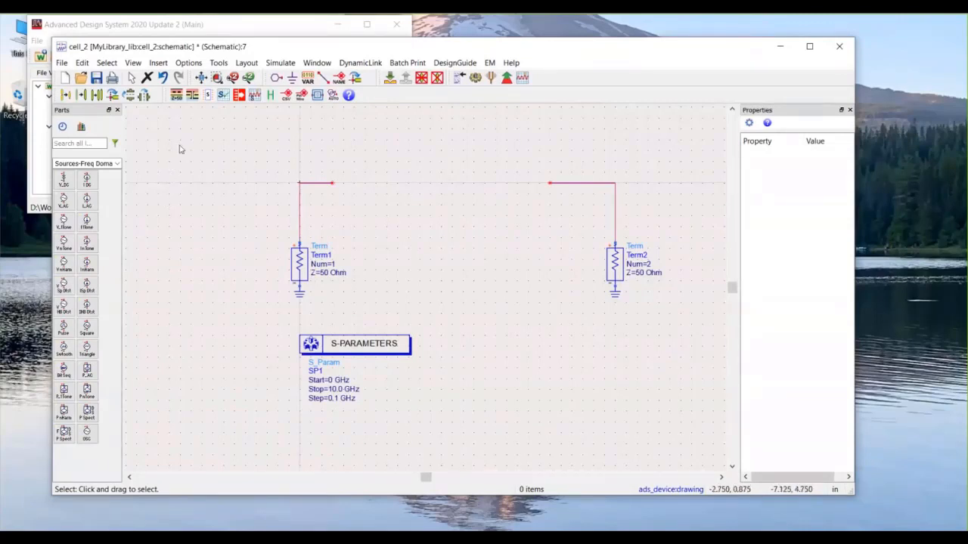
Step: Save the reduced schematic as a design template named "1b SPar"
click(61, 64)
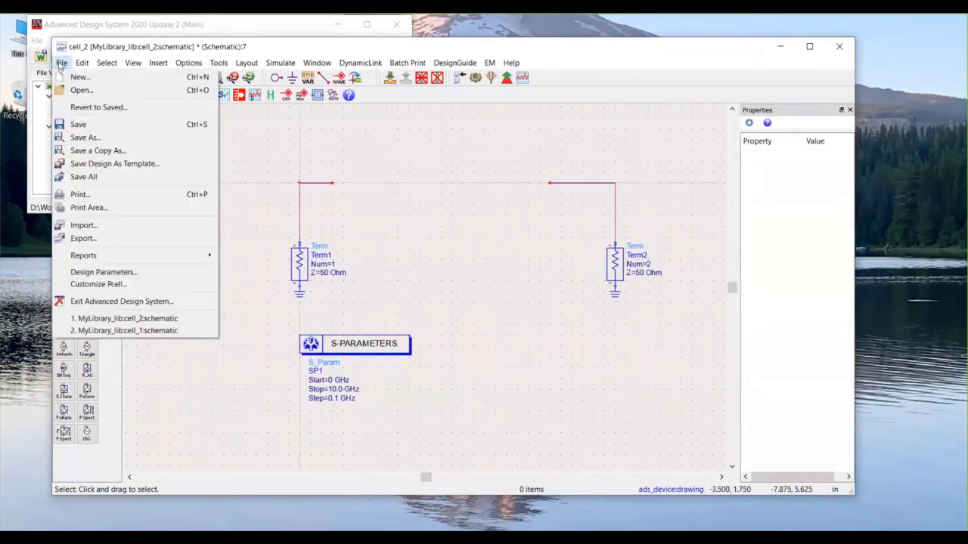
click(108, 164)
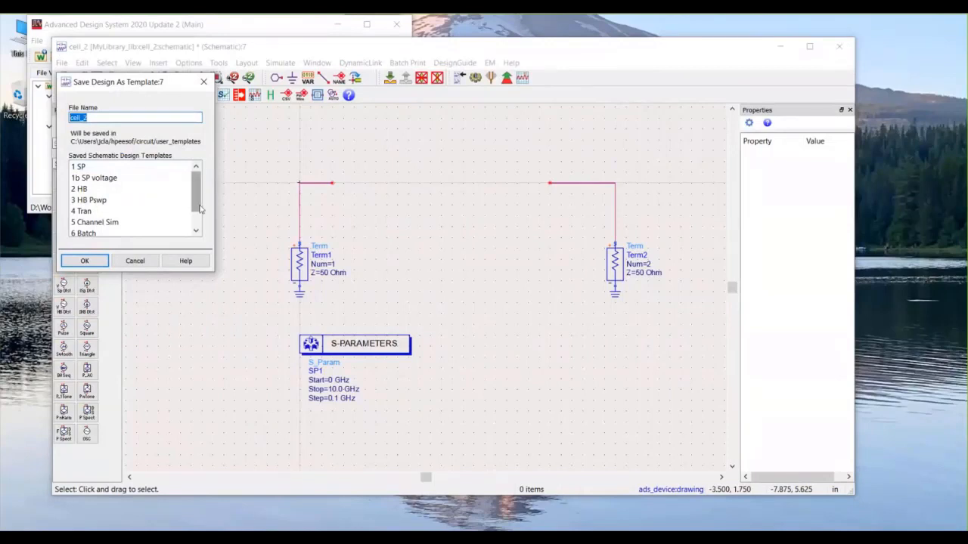
text(1b S)
text(Par)
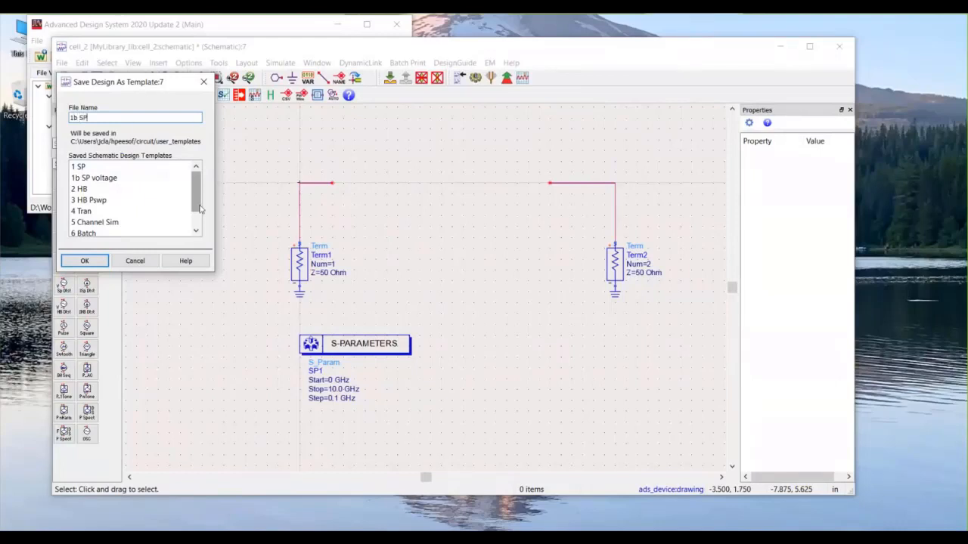
click(84, 261)
click(492, 291)
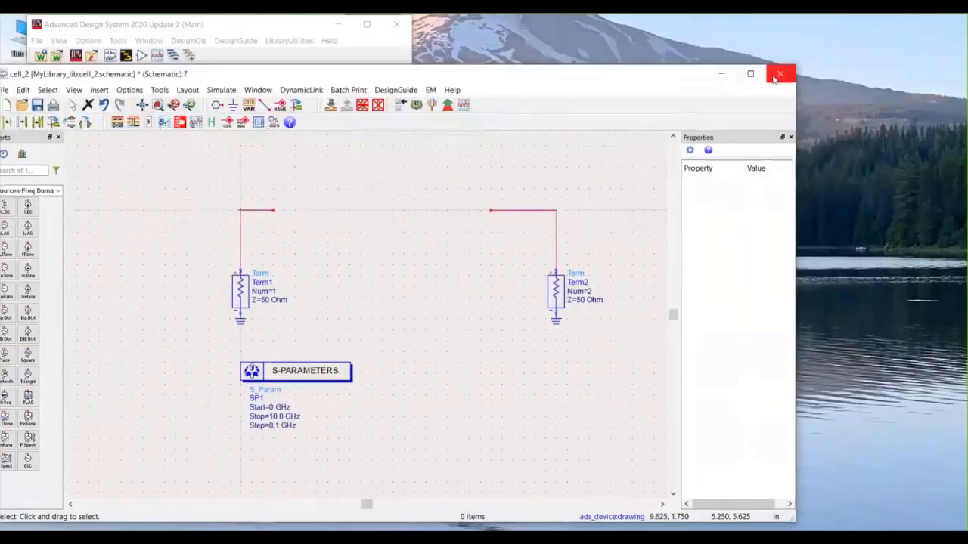
Step: Close the cell_2 schematic with its changes saved and reopen it from the workspace
click(779, 73)
click(380, 319)
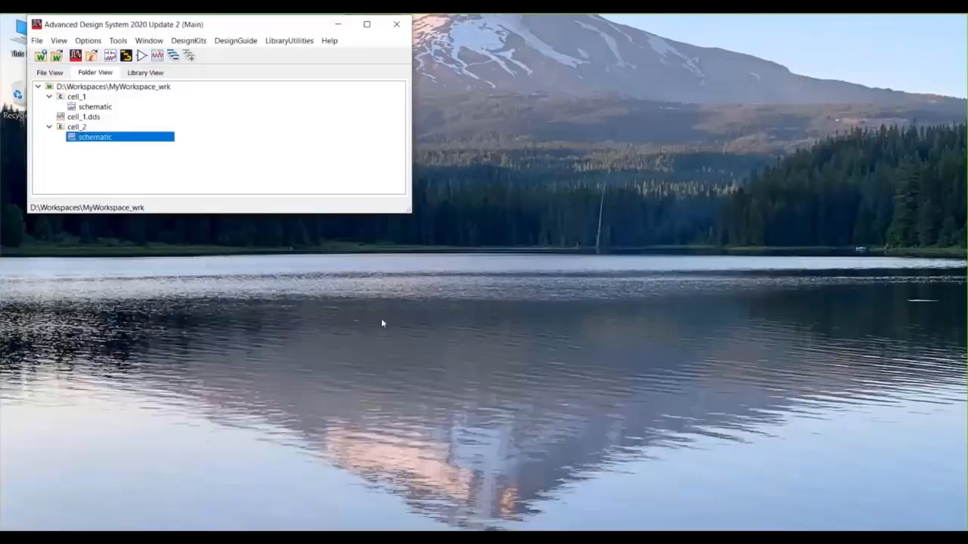
click(81, 136)
double_click(82, 136)
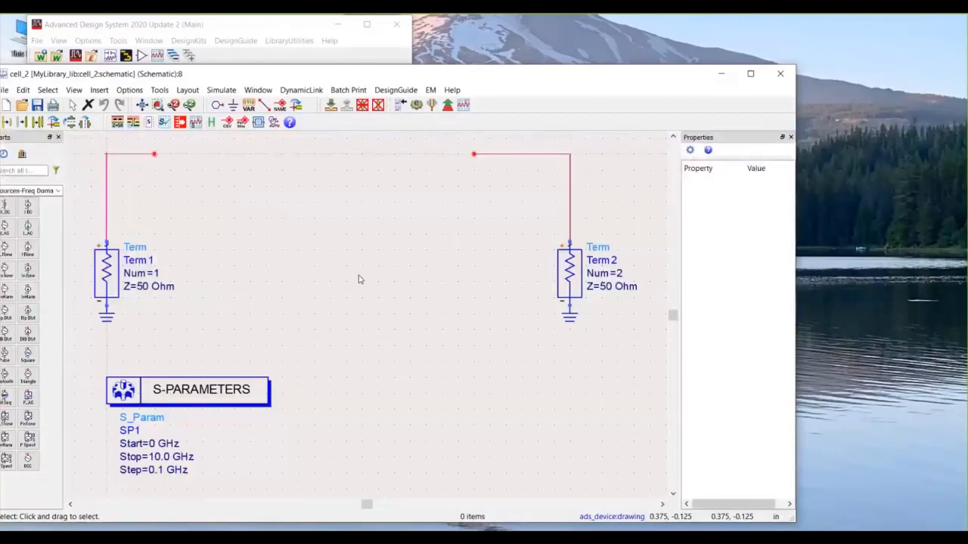
Step: Delete everything in the cell_2 schematic, leaving a blank page
key(ctrl+a)
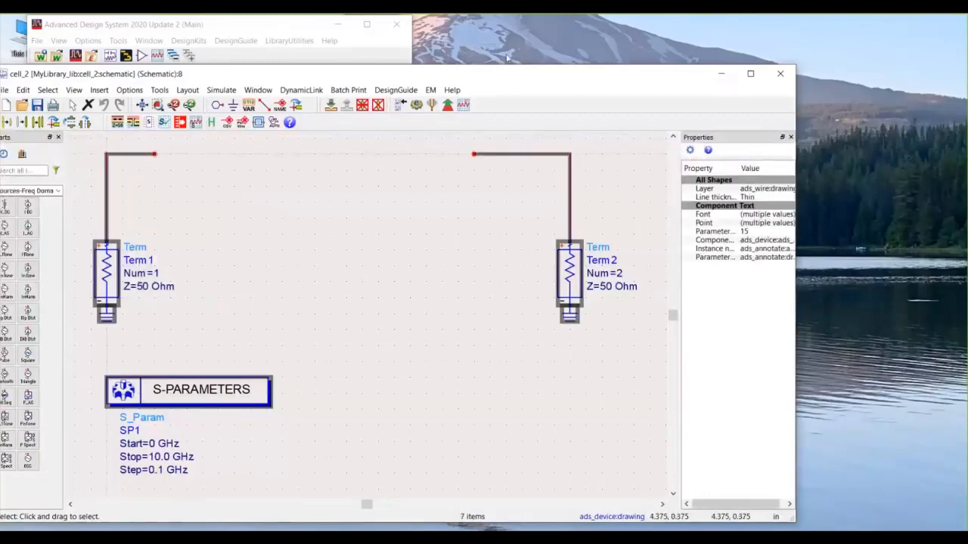
drag(305, 81, 402, 63)
key(Delete)
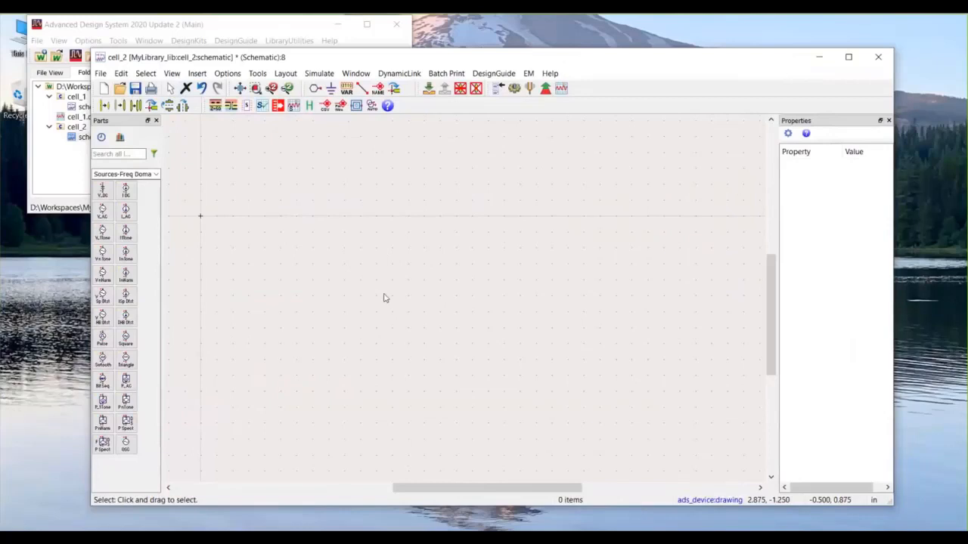
Step: Browse the schematic design templates and insert ads_templates:S_Params into the empty cell_2 schematic
click(197, 73)
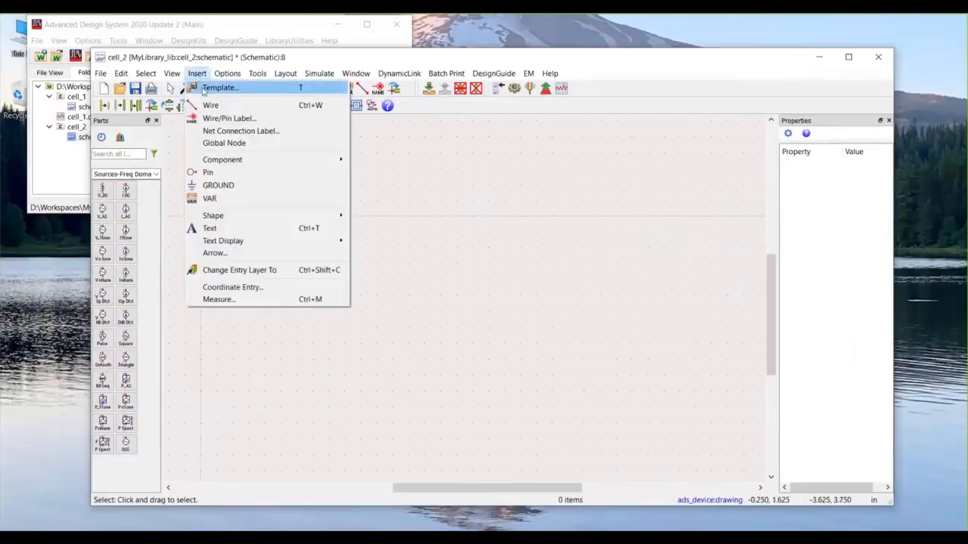
click(204, 89)
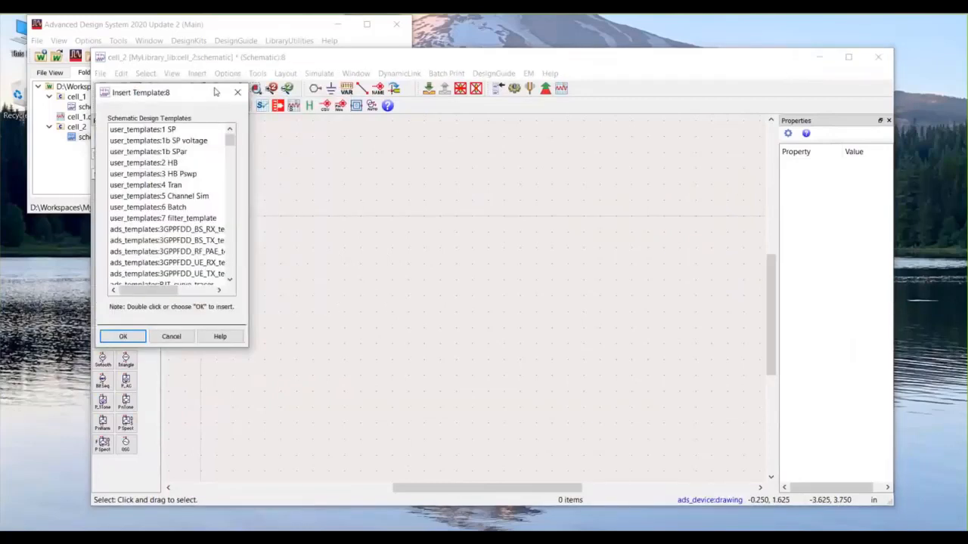
drag(216, 91, 250, 90)
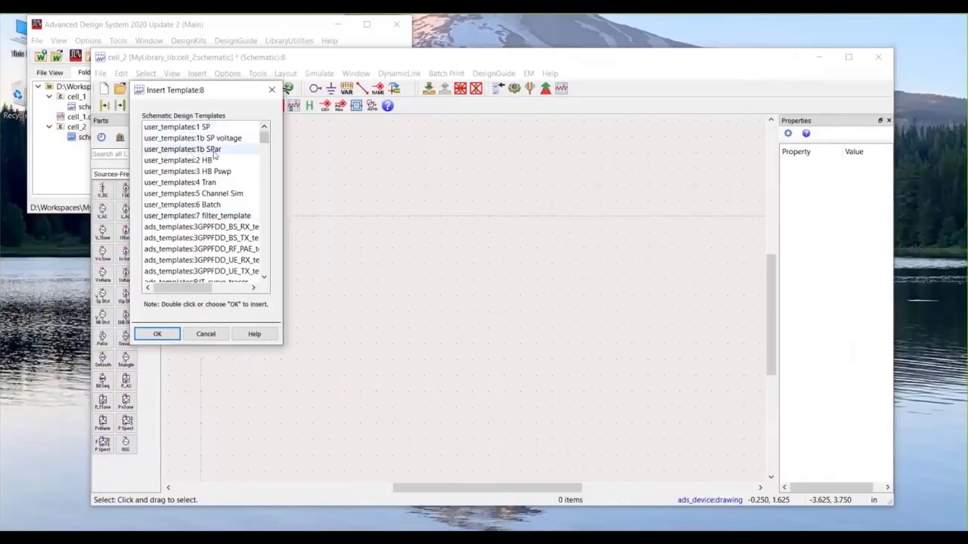
click(214, 153)
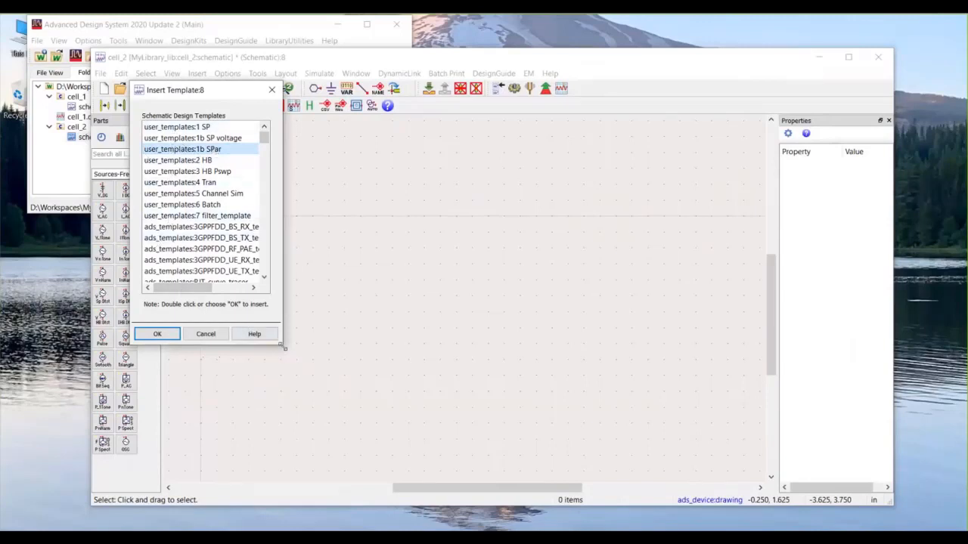
drag(282, 345, 387, 477)
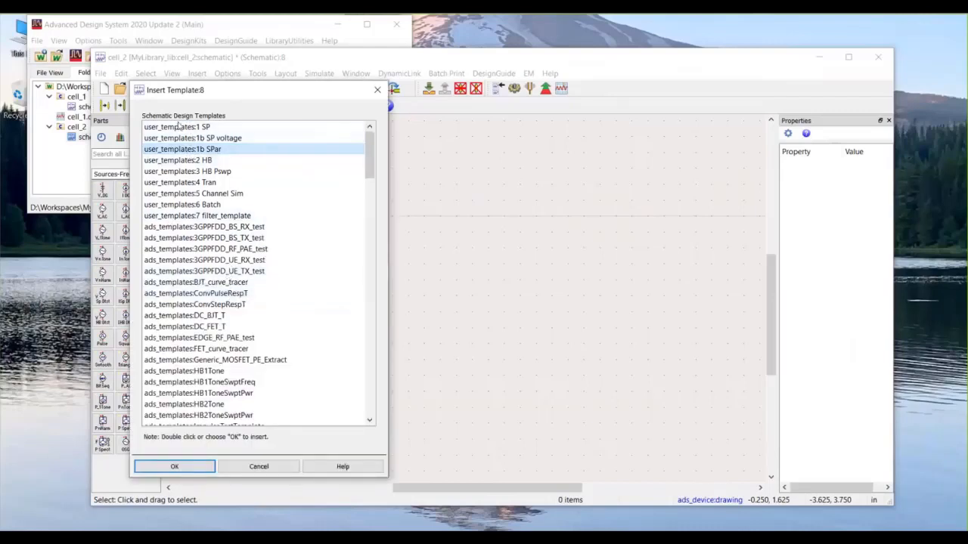
scroll(237, 362, down, 5)
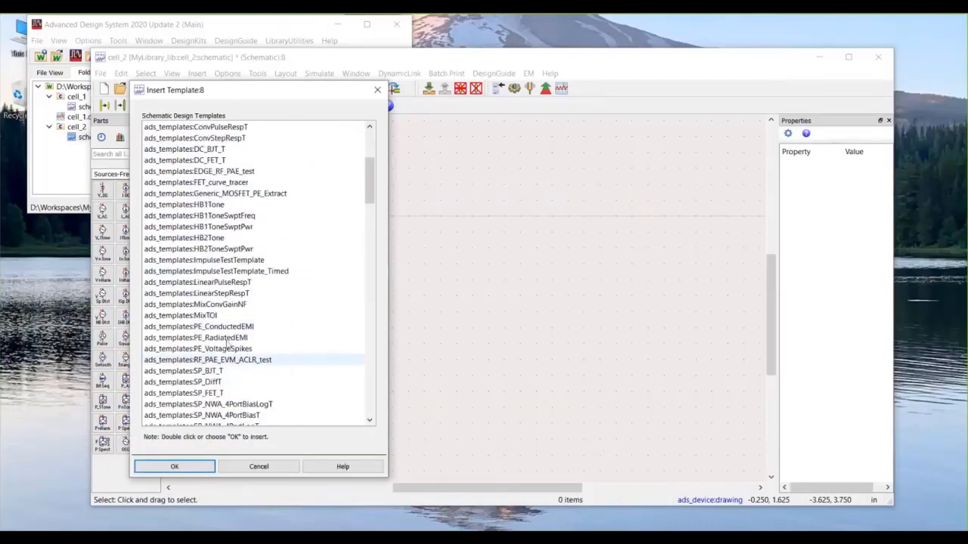
scroll(216, 217, down, 5)
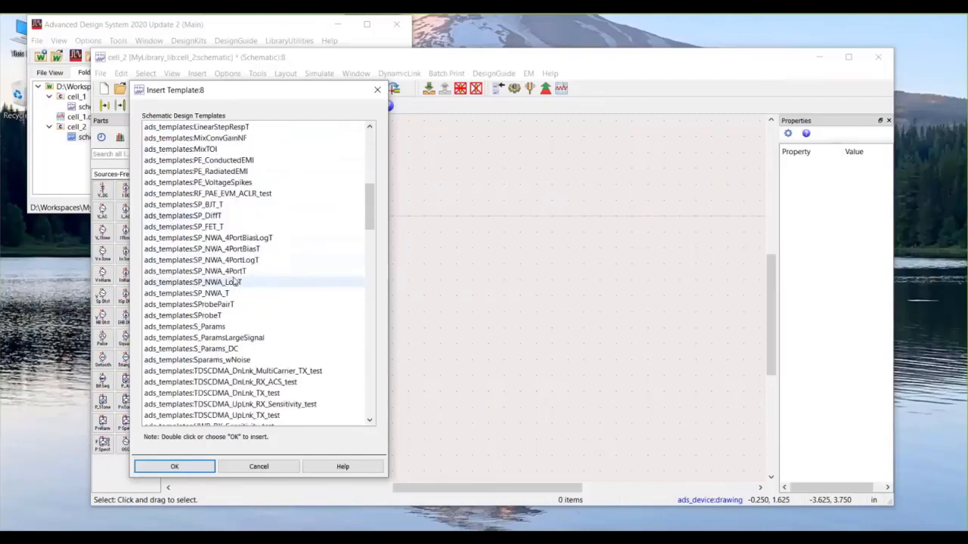
click(189, 326)
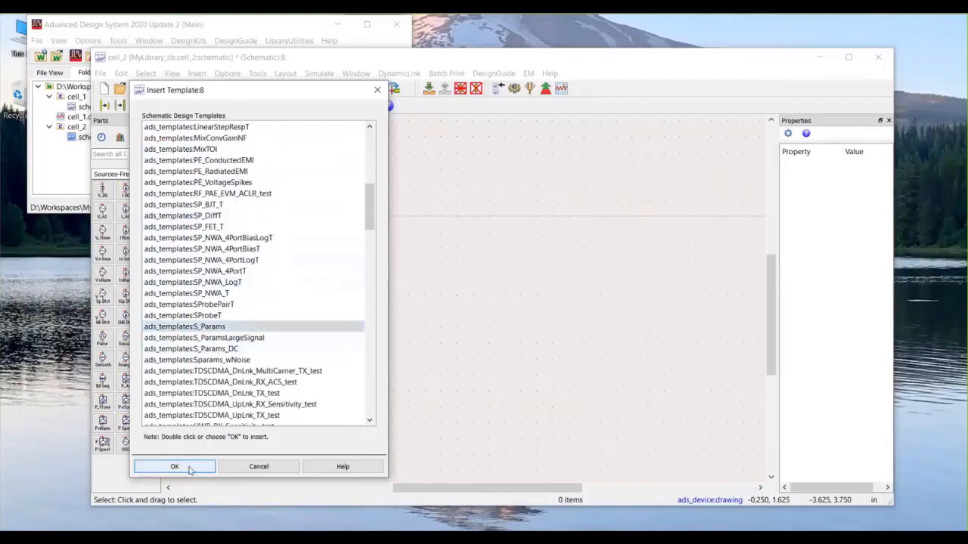
click(190, 466)
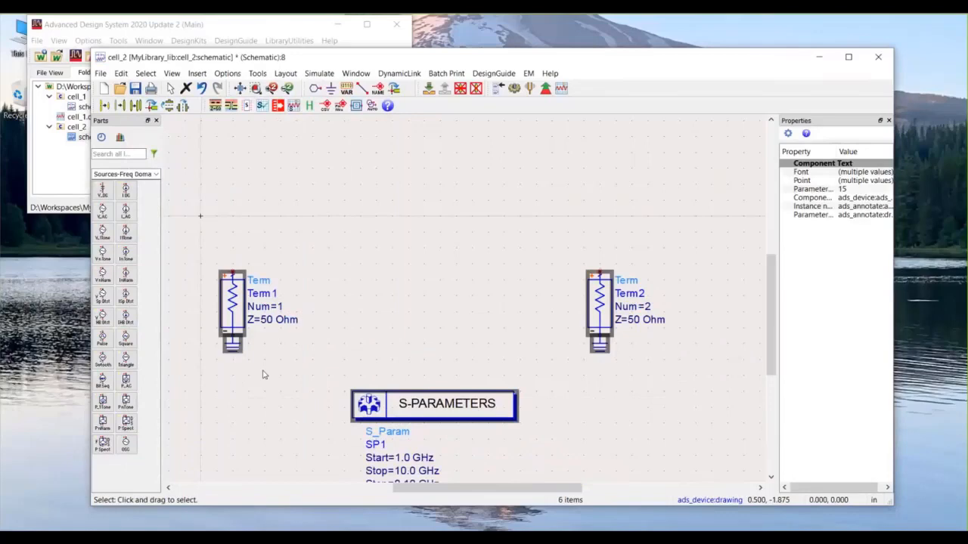
Step: Move the S-PARAMETERS controller to below Term1 and select the DisplayTemplate component
key(f)
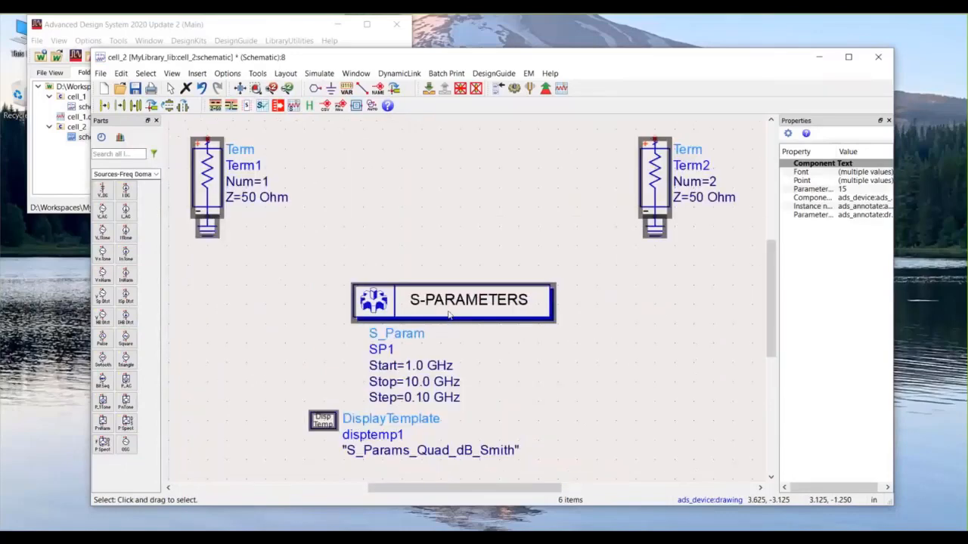
click(317, 350)
drag(435, 303, 251, 291)
click(445, 249)
click(324, 422)
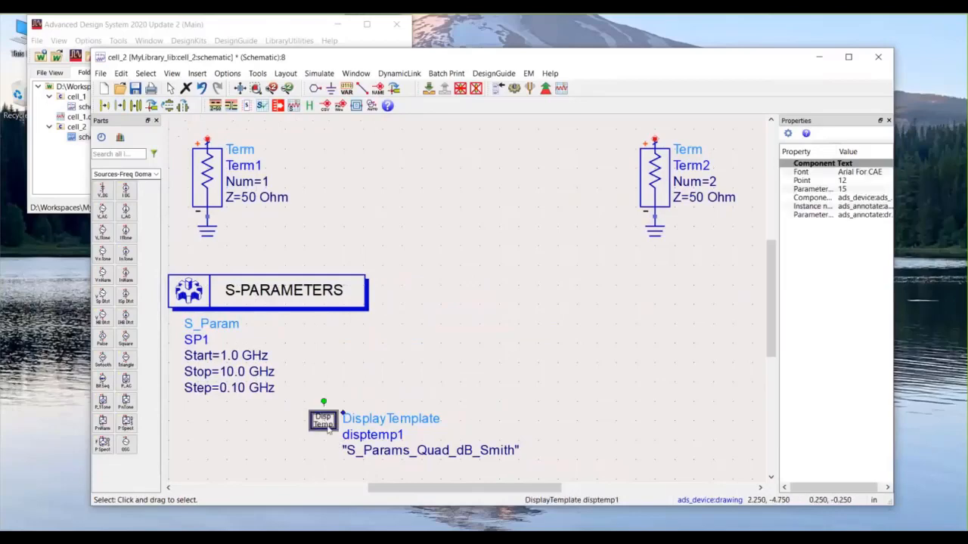
key(f)
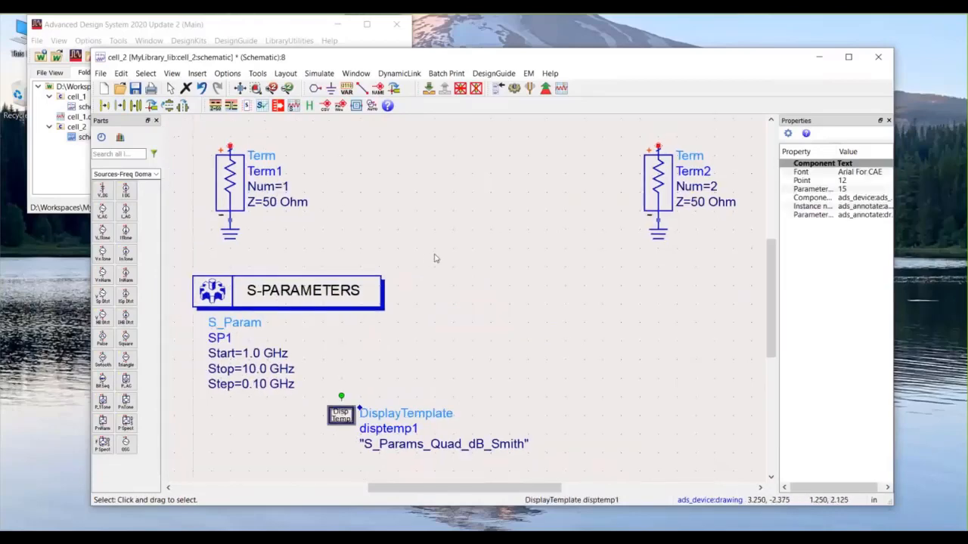
Step: Delete everything in the cell_2 schematic and insert the user_templates:1b SPar template
key(ctrl+a)
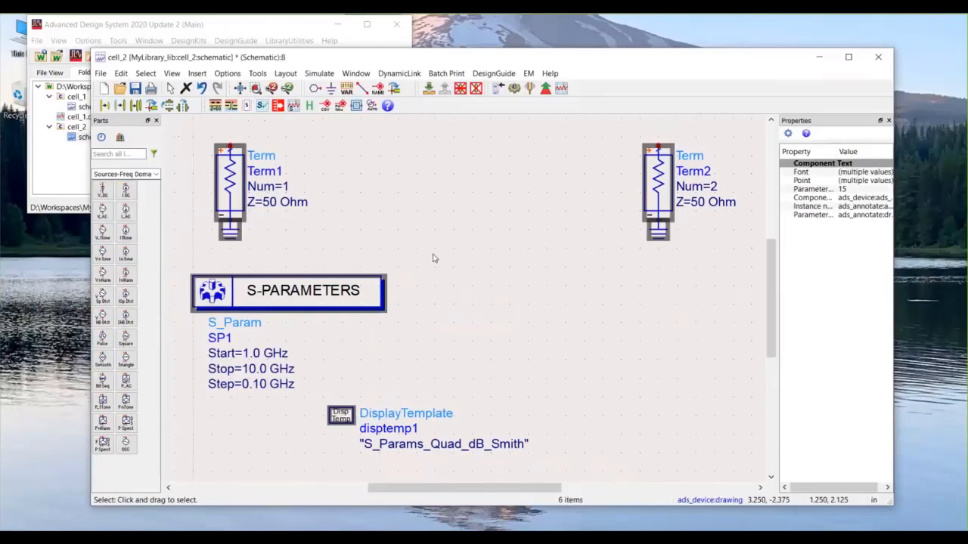
click(185, 88)
click(197, 73)
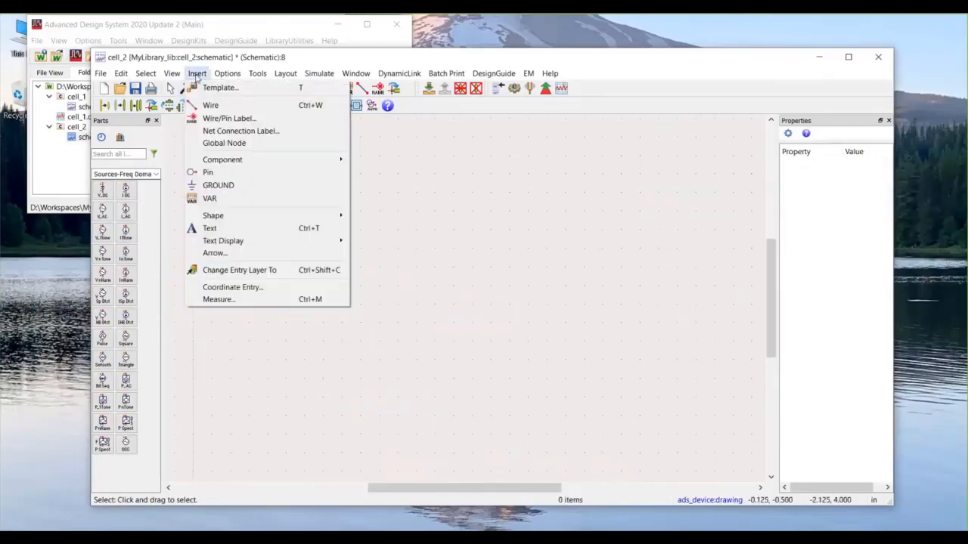
click(218, 88)
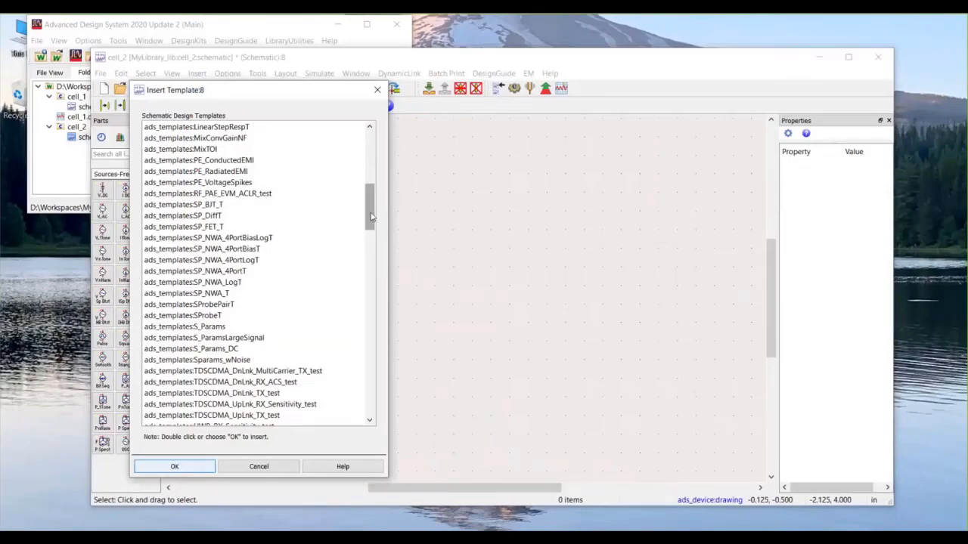
drag(371, 217, 370, 140)
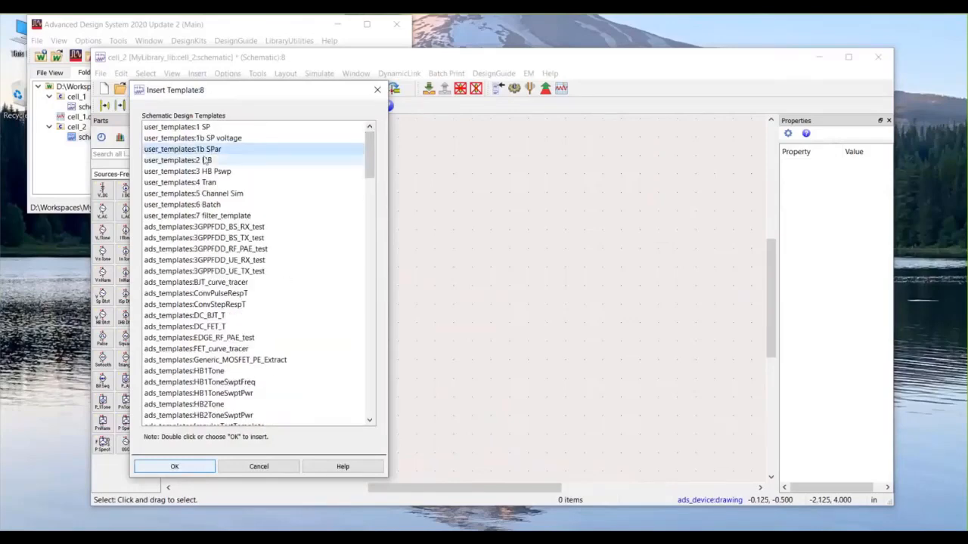
click(188, 466)
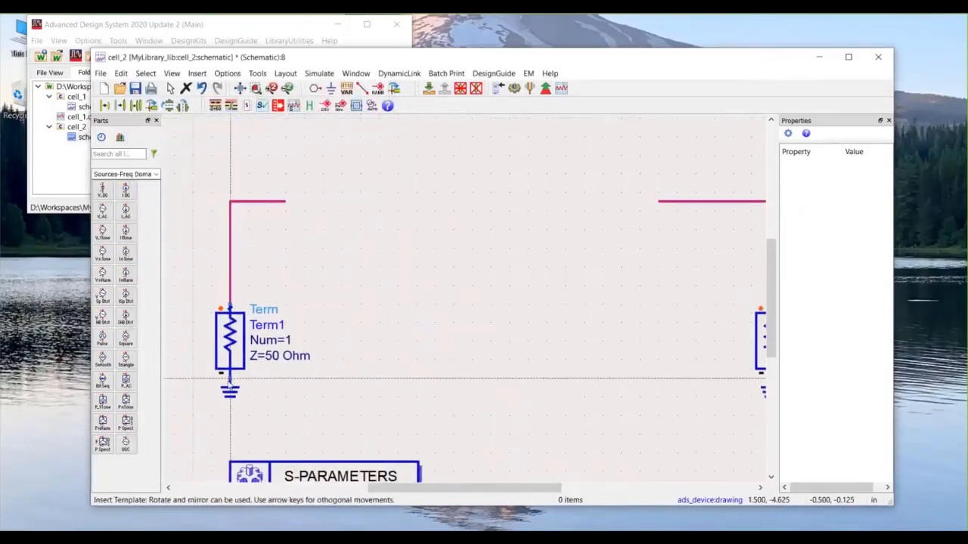
click(230, 382)
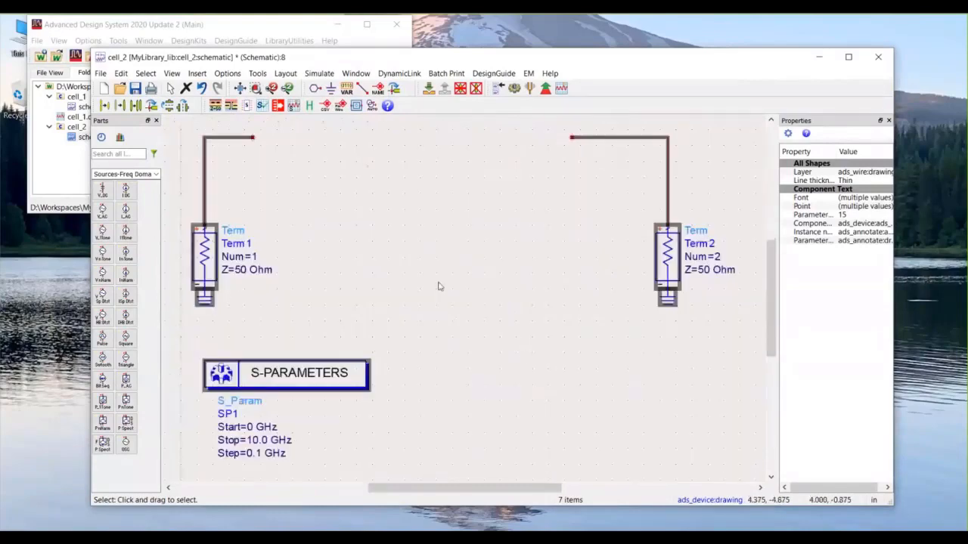
Step: Place a capacitor (C) in the gap between the two terminal wires and connect it to both ends
click(439, 286)
click(117, 153)
text(c)
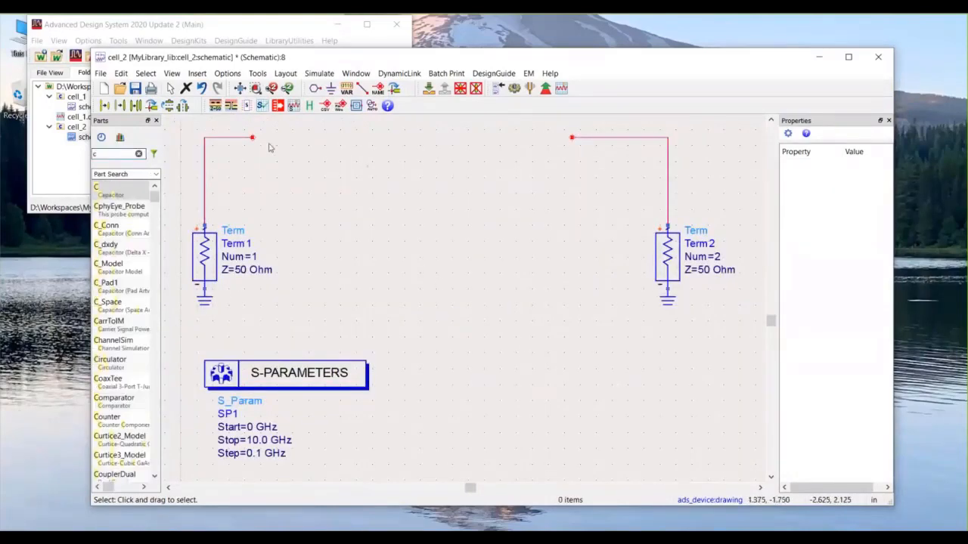
key(Return)
click(363, 138)
key(Escape)
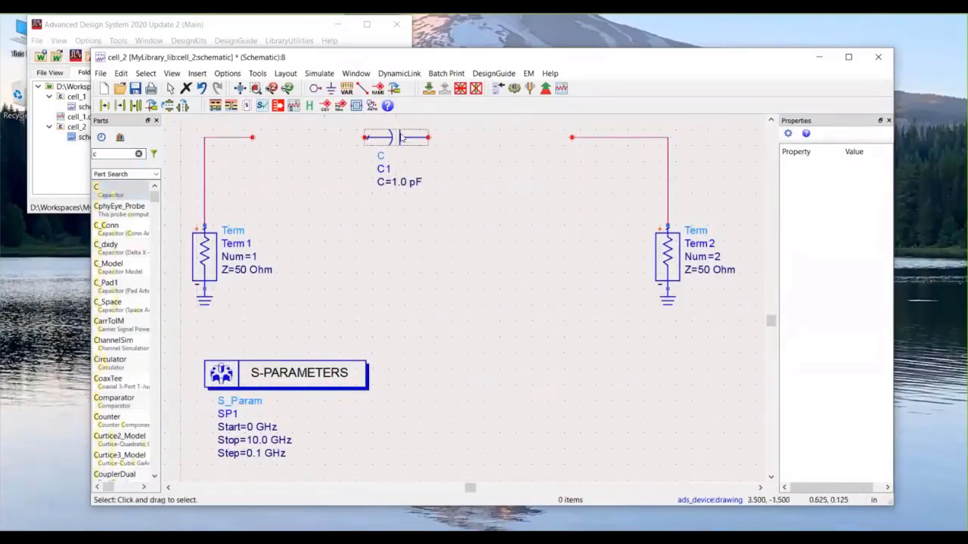
drag(404, 138, 291, 137)
drag(289, 137, 540, 137)
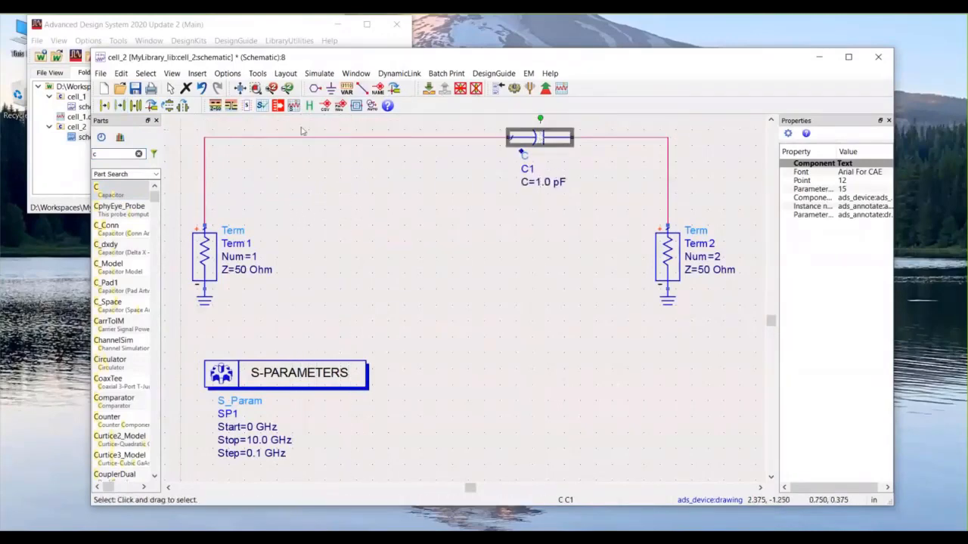
Step: Simulate the schematic and add a rectangular plot of S(2,1) in dB to the data display
click(514, 90)
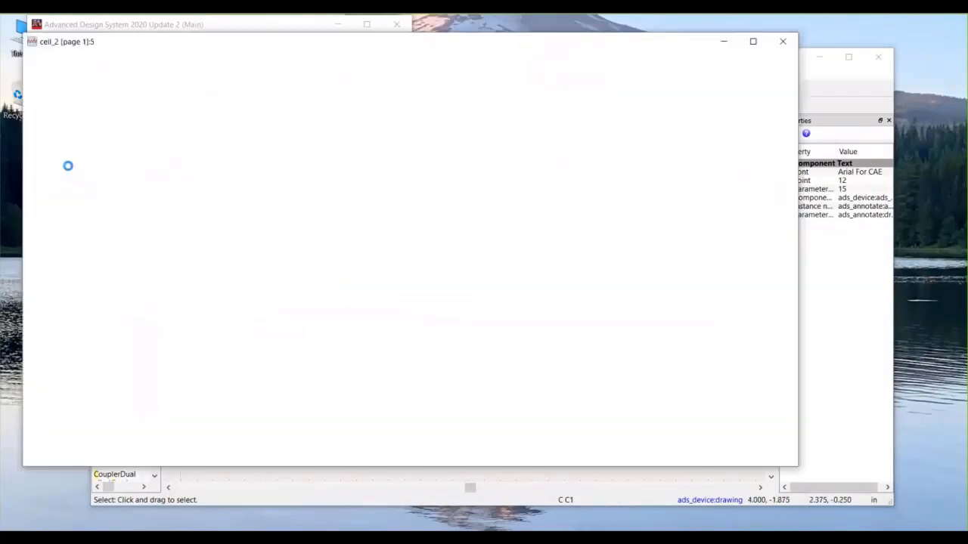
click(56, 112)
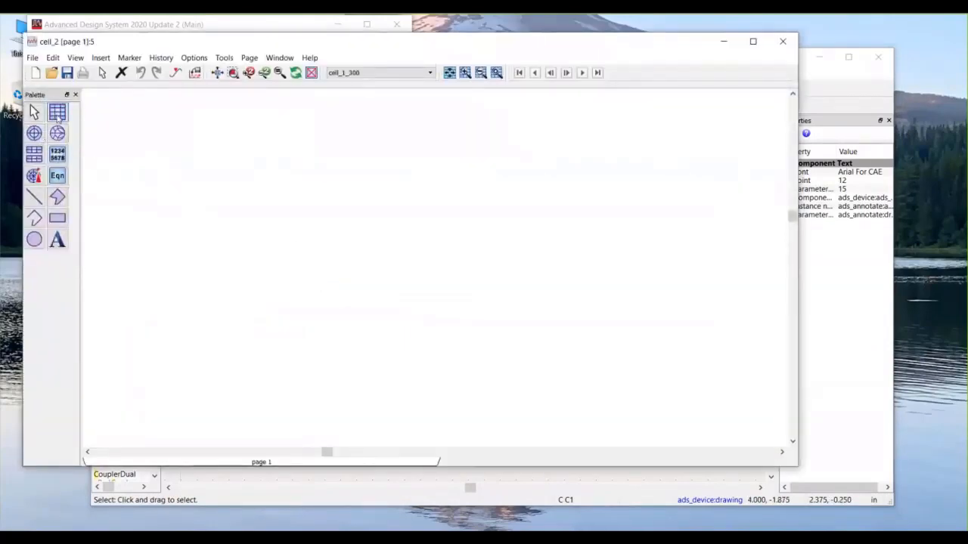
click(205, 151)
click(146, 326)
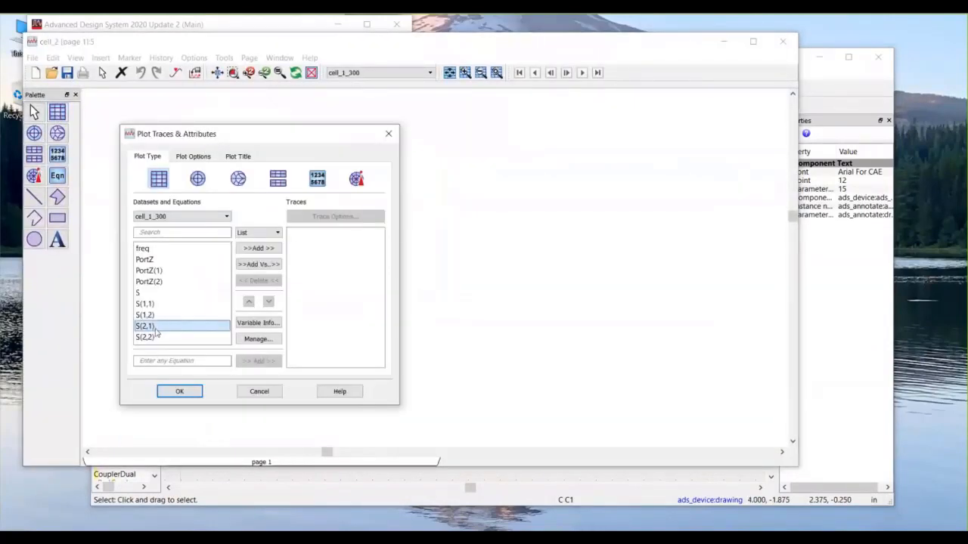
click(258, 248)
click(243, 351)
click(179, 391)
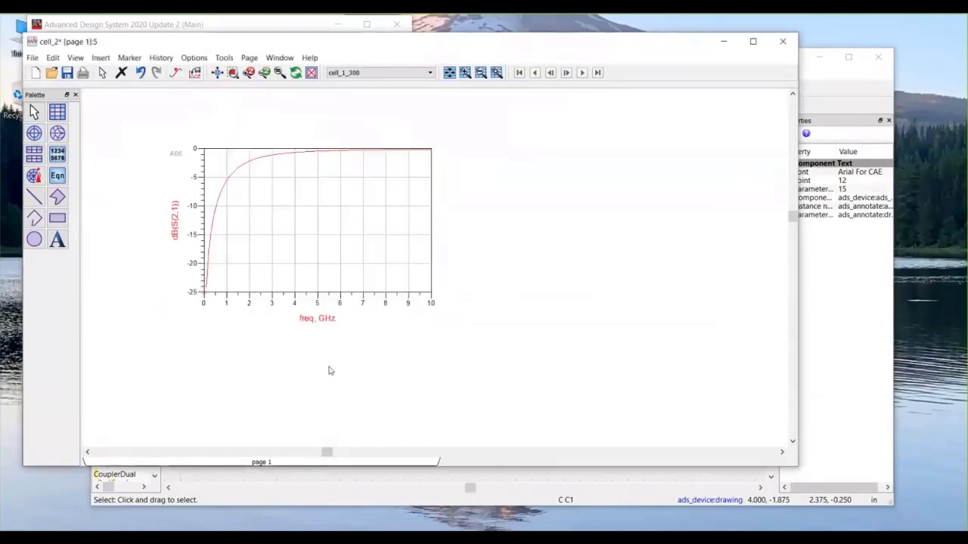
key(f)
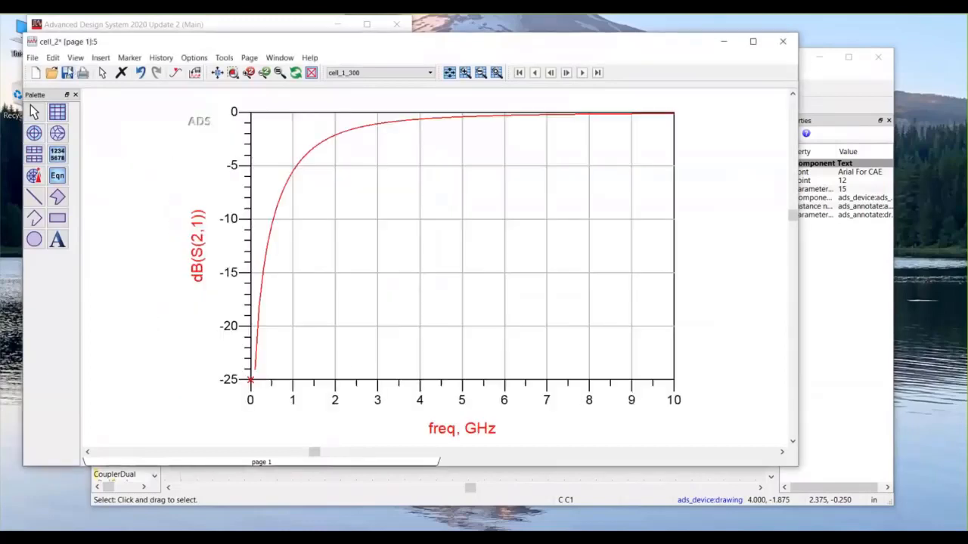
Step: Save the cell_2 data display, then close it and the simulation status window
key(ctrl+s)
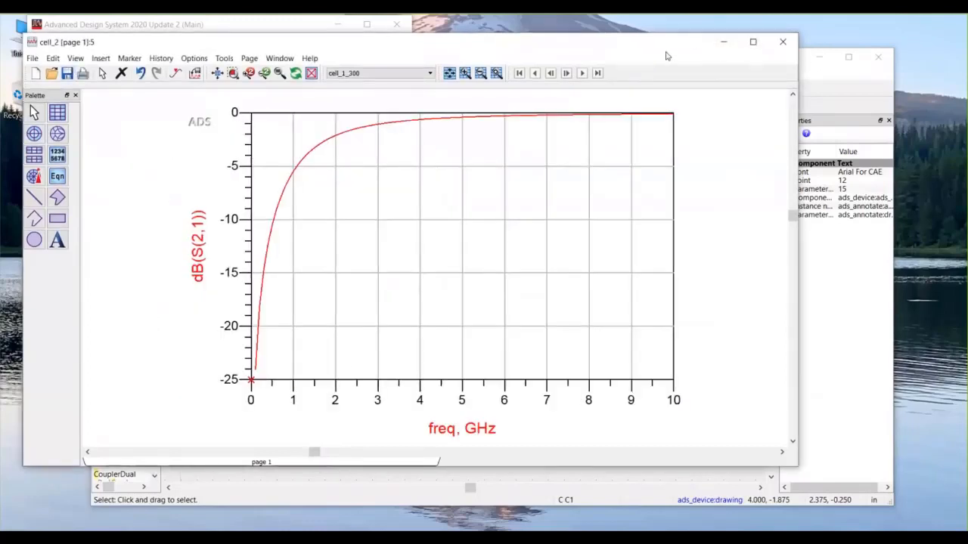
drag(745, 42, 732, 64)
click(767, 64)
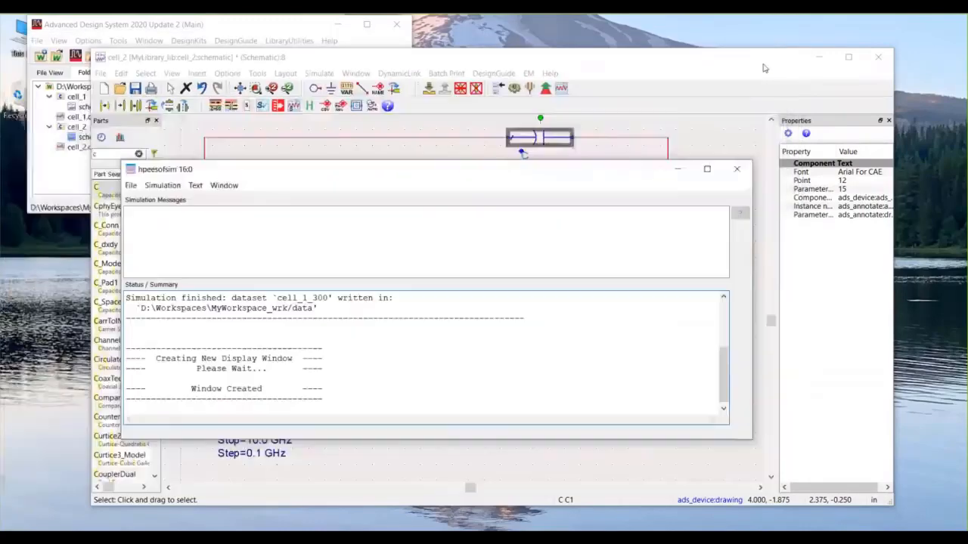
click(737, 171)
Step: Delete the capacitor and the two wires above the terminals from the cell_2 schematic
drag(525, 142, 414, 142)
click(434, 220)
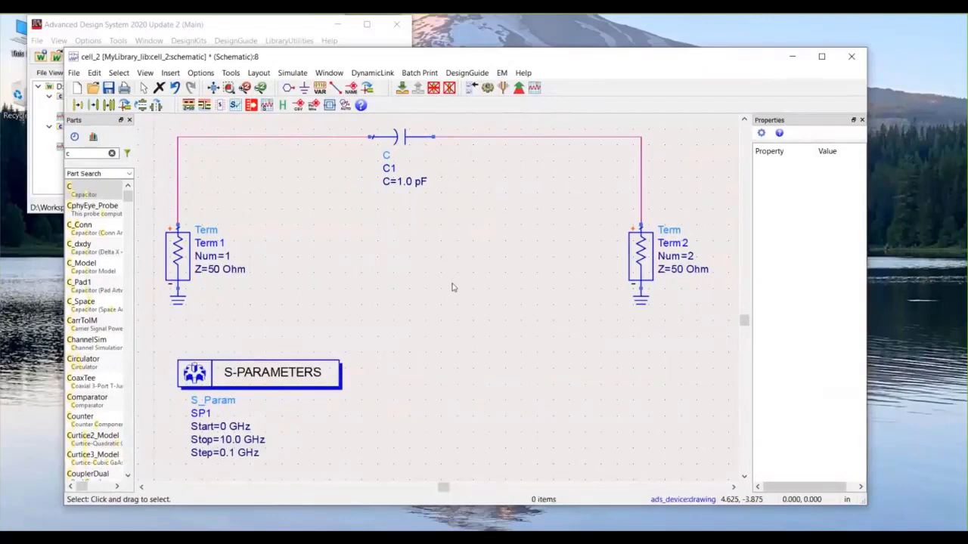
click(397, 137)
key(Delete)
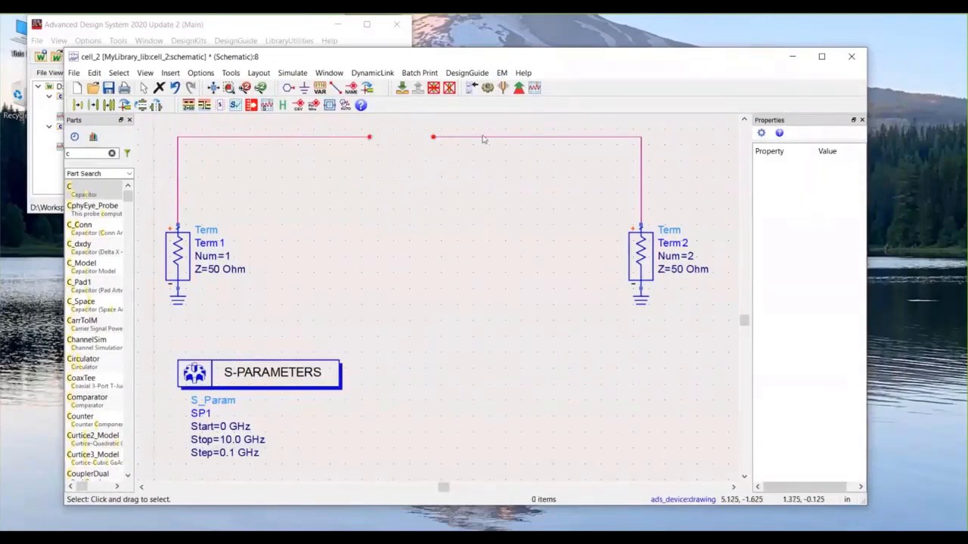
click(482, 138)
key(Delete)
click(320, 139)
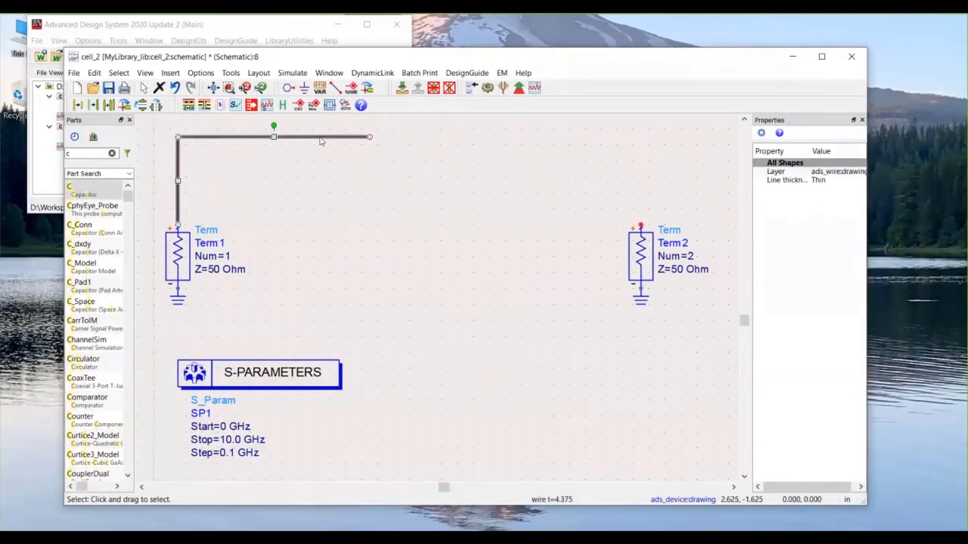
key(Delete)
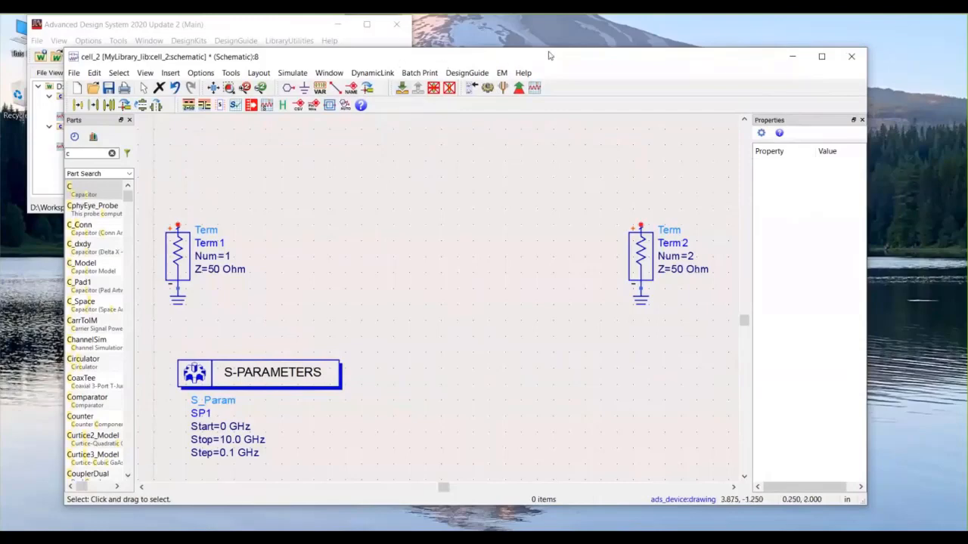
Step: Reopen the cell_2 data display from the workspace and save it as a template named "1b Spar" in the User library
drag(400, 60, 550, 56)
double_click(65, 149)
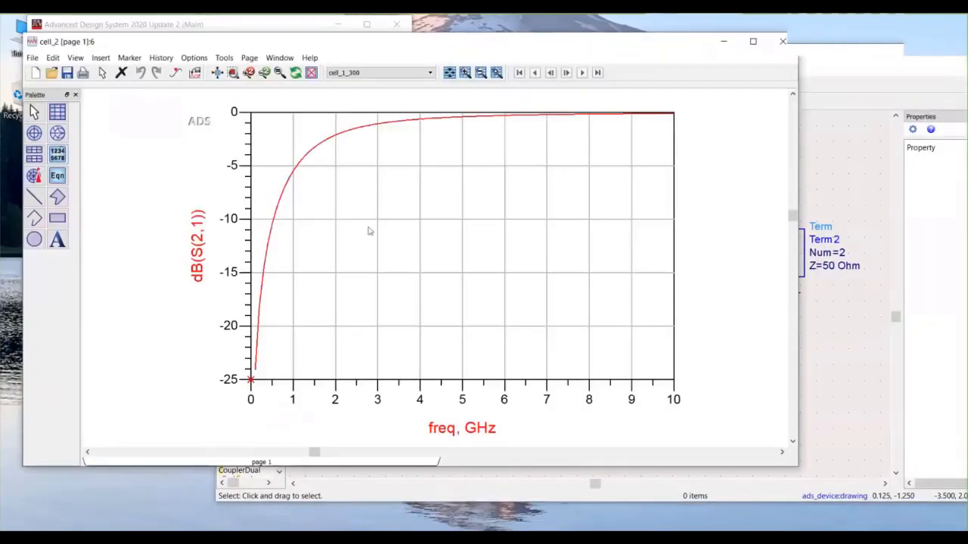
click(33, 59)
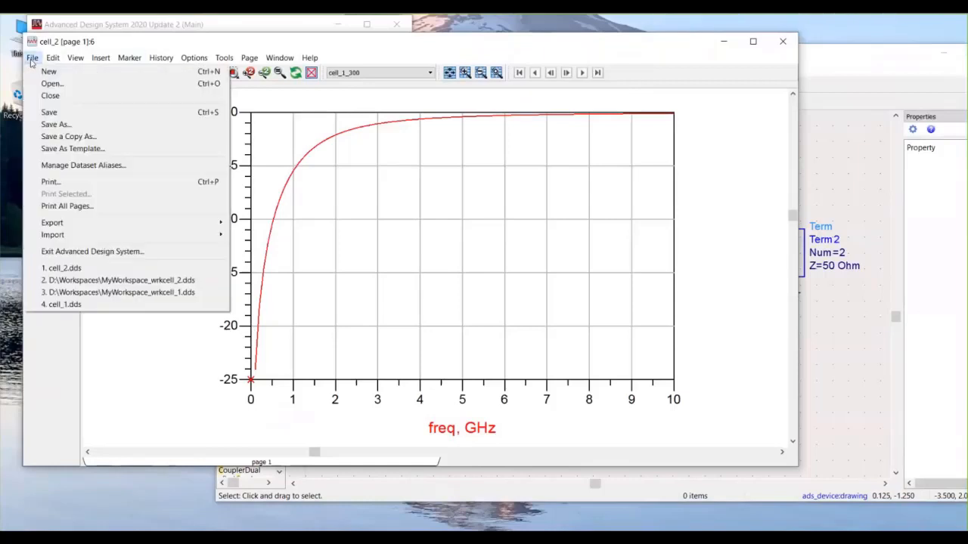
click(80, 149)
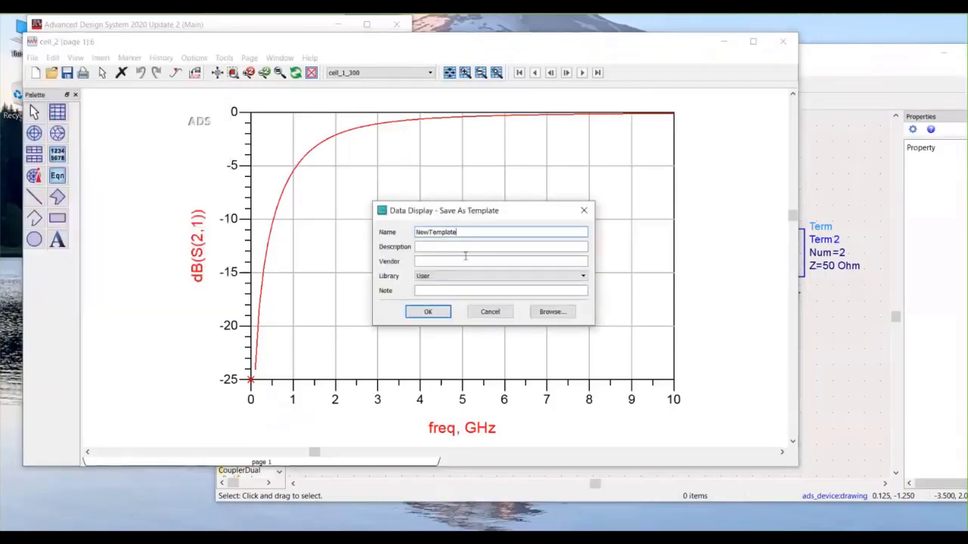
drag(468, 210, 463, 187)
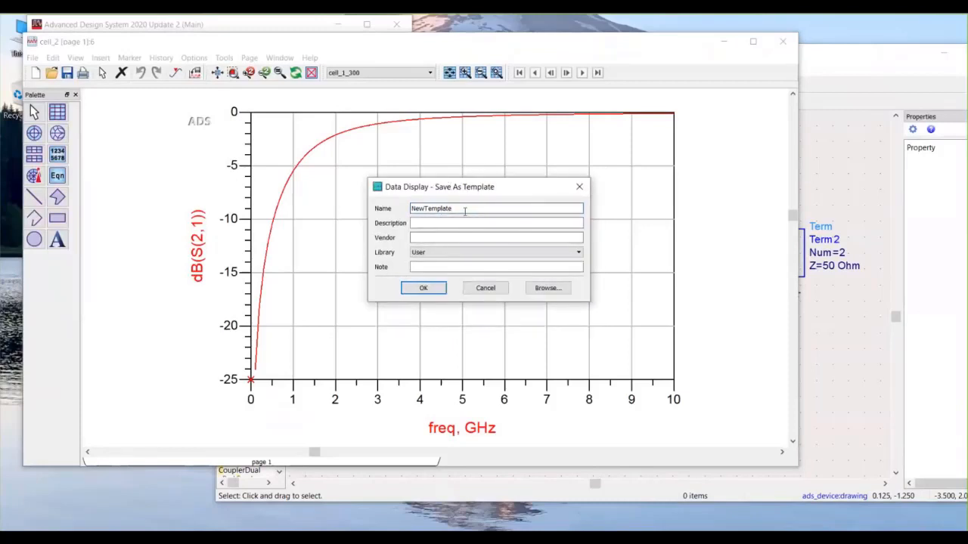
drag(456, 209, 394, 213)
text(1)
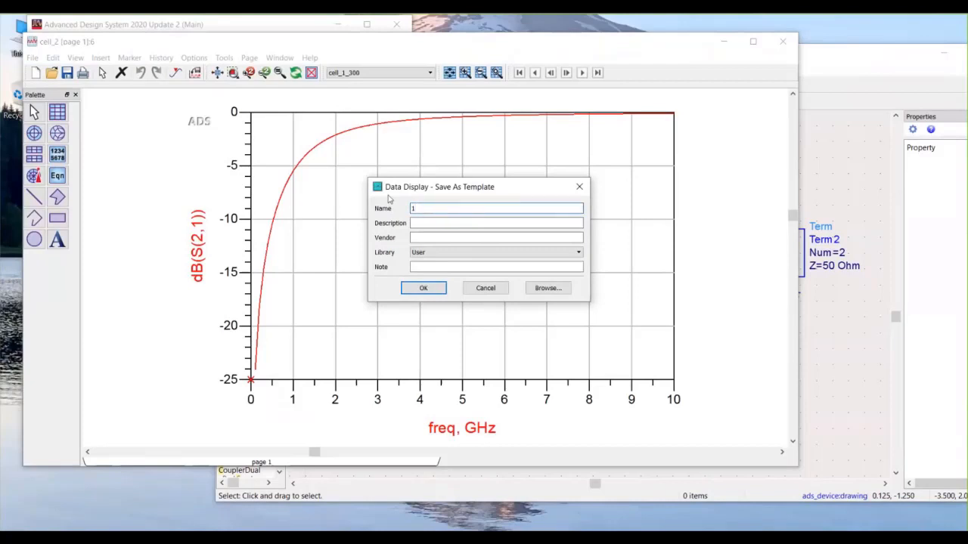
text(b Spar)
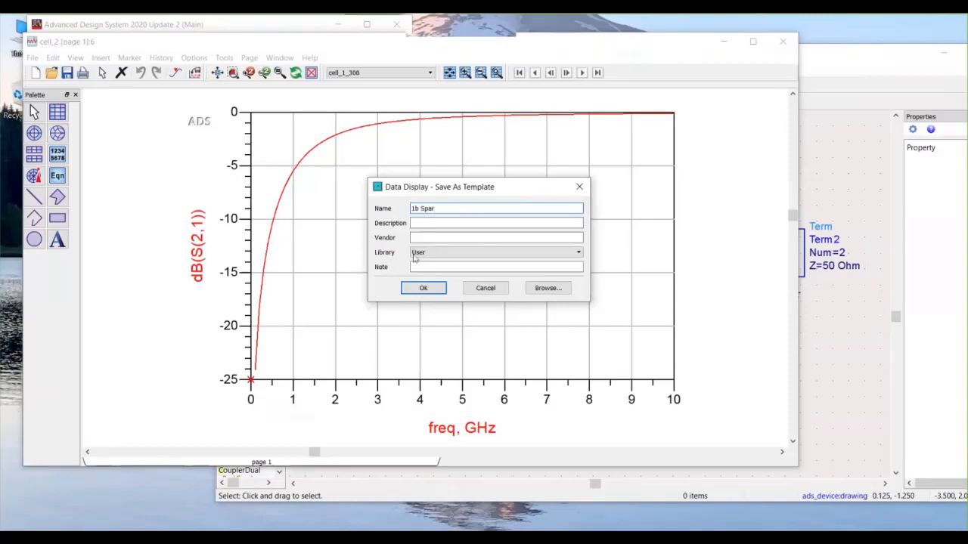
click(425, 289)
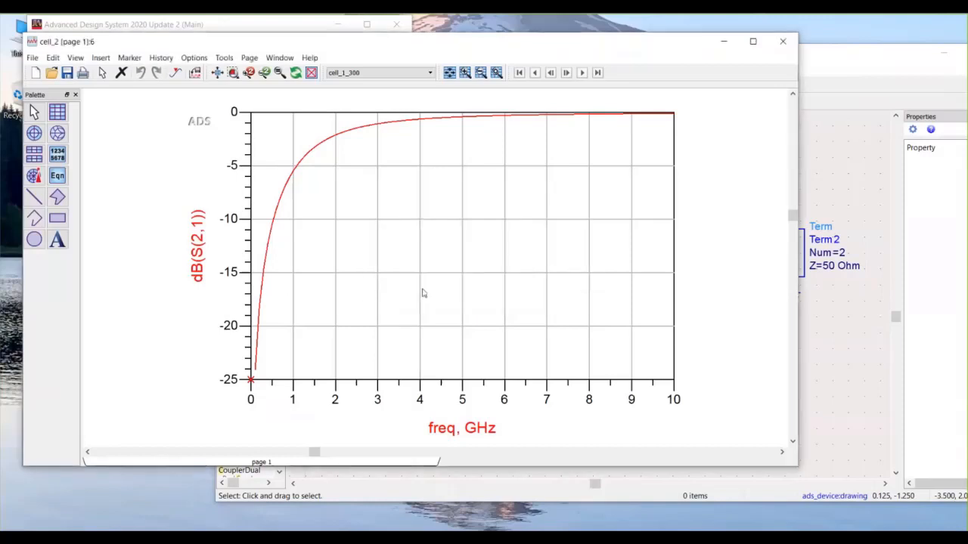
Step: Clear everything from the cell_2 data display and insert the "1b Spar" template from the User library
key(ctrl+a)
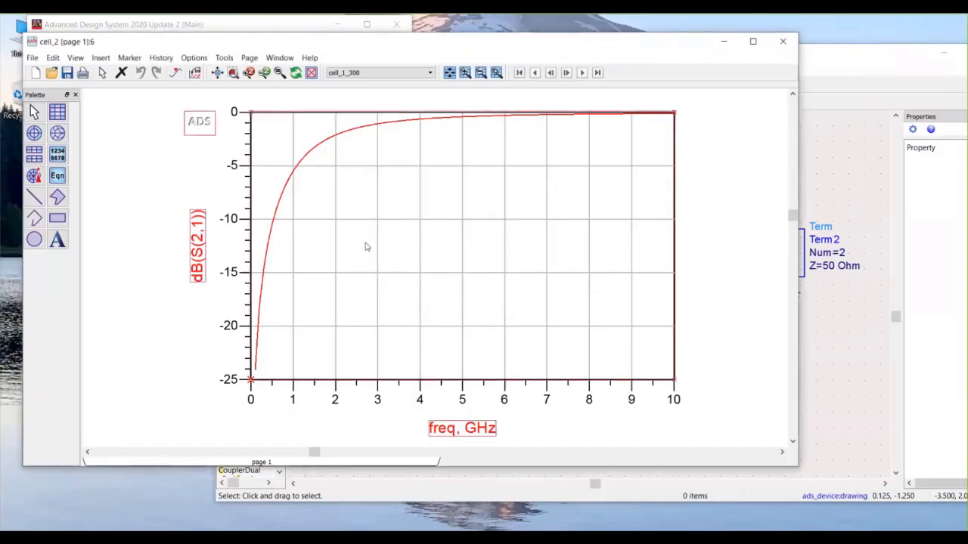
key(Delete)
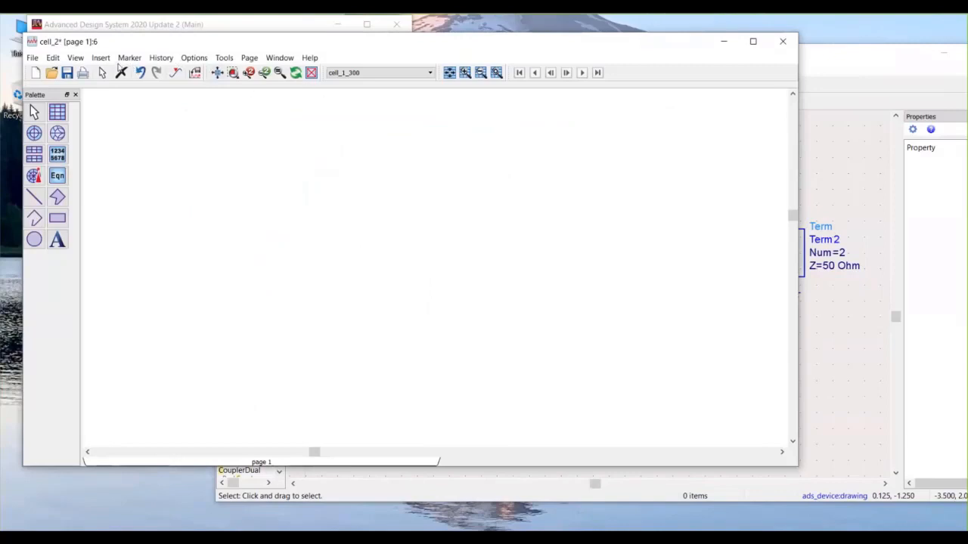
click(100, 59)
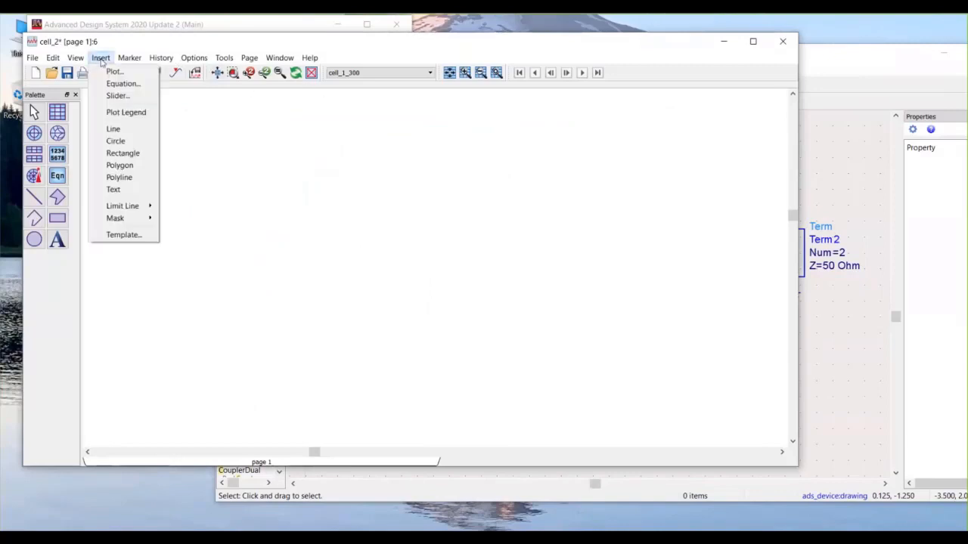
click(124, 235)
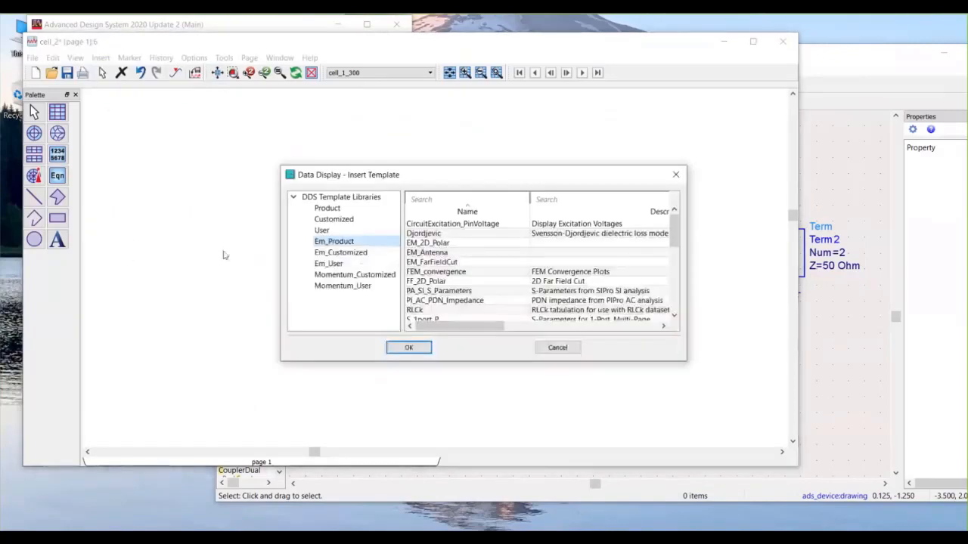
click(325, 231)
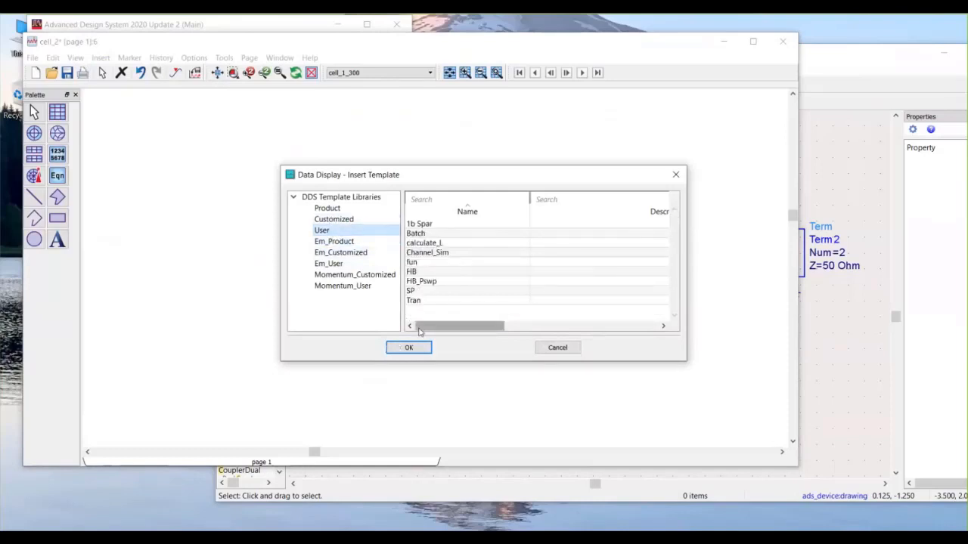
click(423, 223)
click(428, 349)
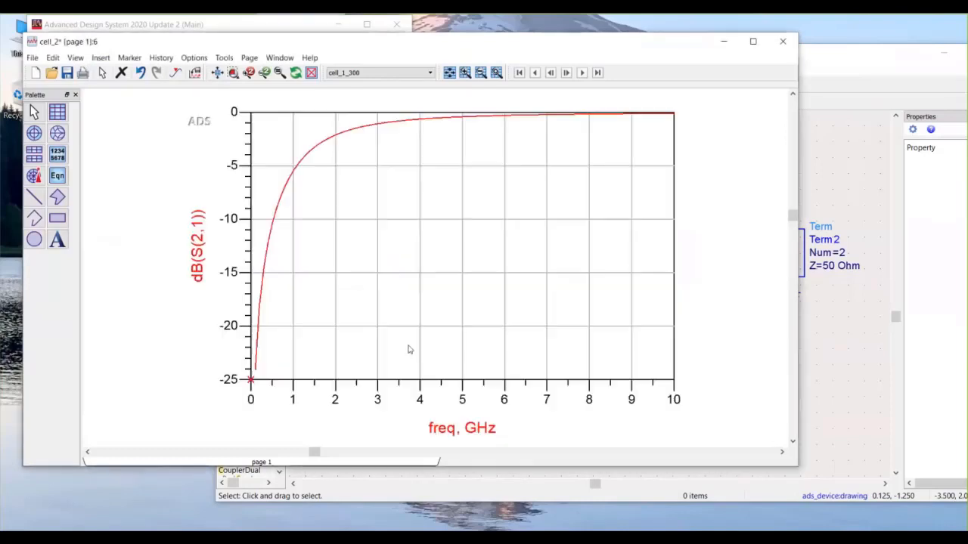
Step: Delete the template's dB(S(2,1)) plot from the cell_2 data display
click(465, 280)
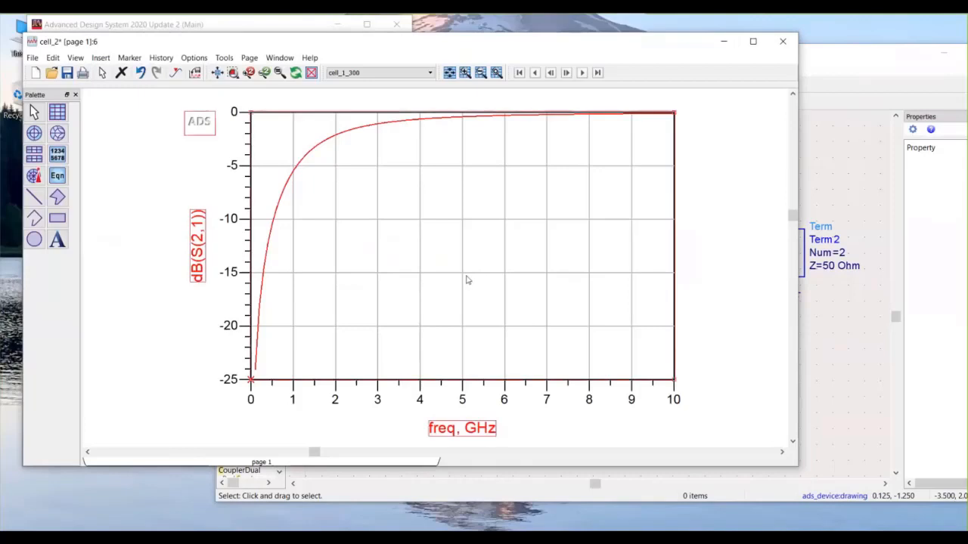
key(Delete)
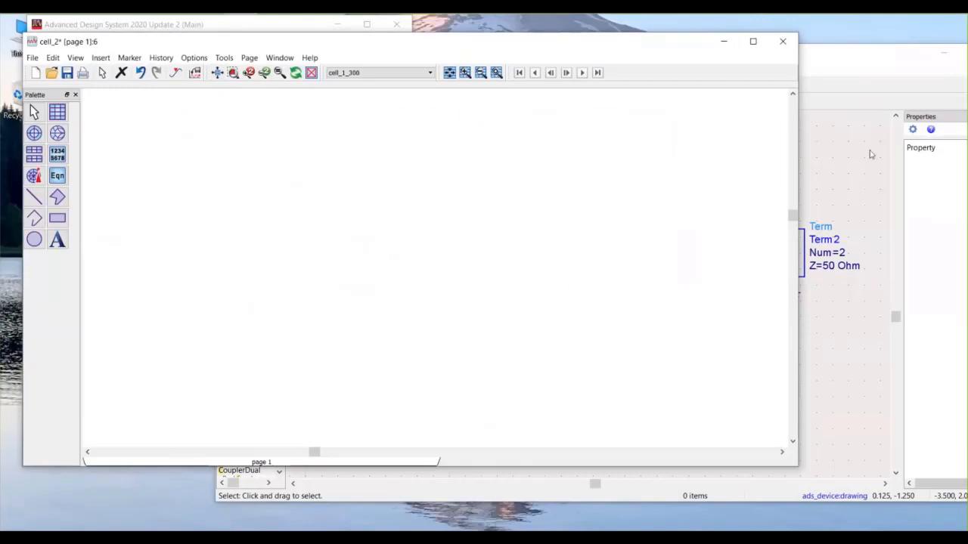
drag(648, 38, 646, 41)
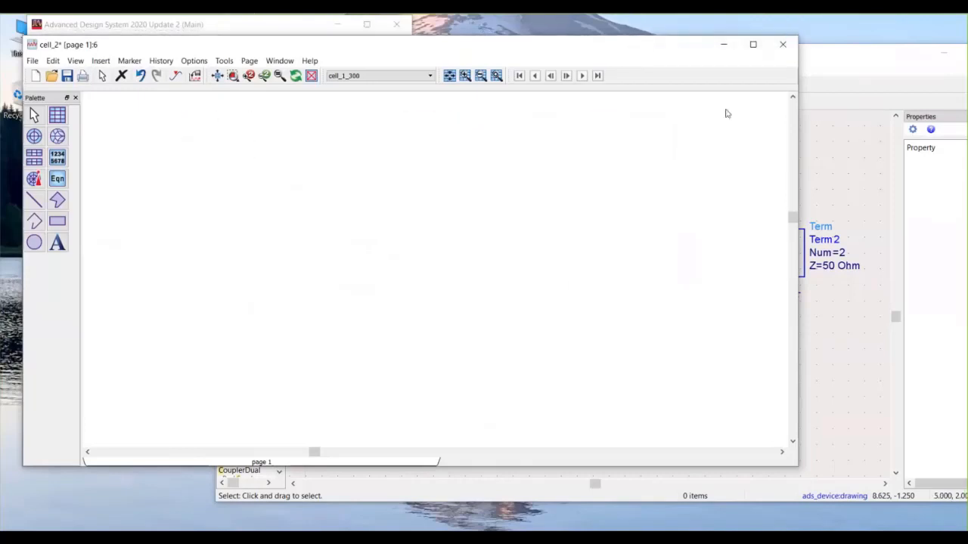
Step: Place a capacitor between and above the two terminals in the cell_2 schematic
click(806, 139)
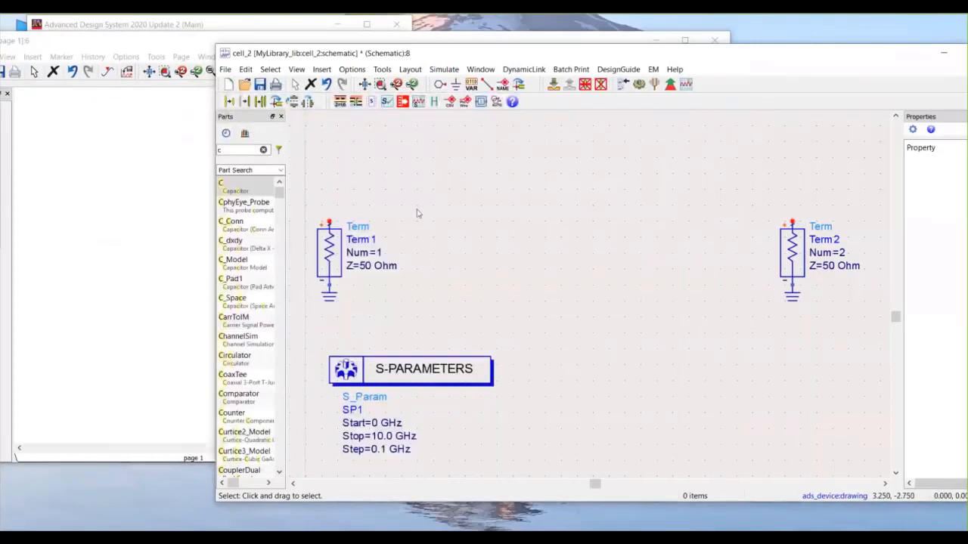
click(226, 186)
click(556, 182)
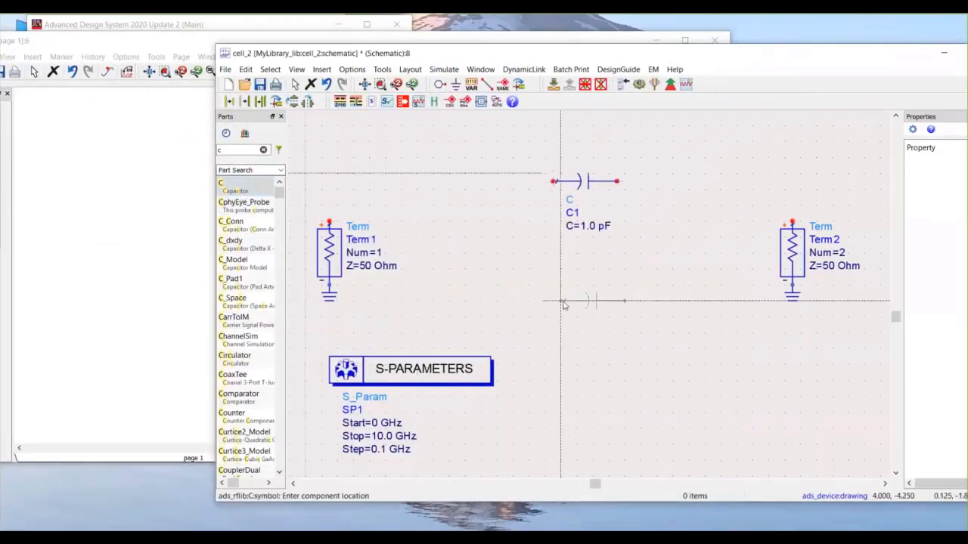
key(Escape)
Step: Wire Term1 to one end of the capacitor and Term2 to its other end
click(486, 83)
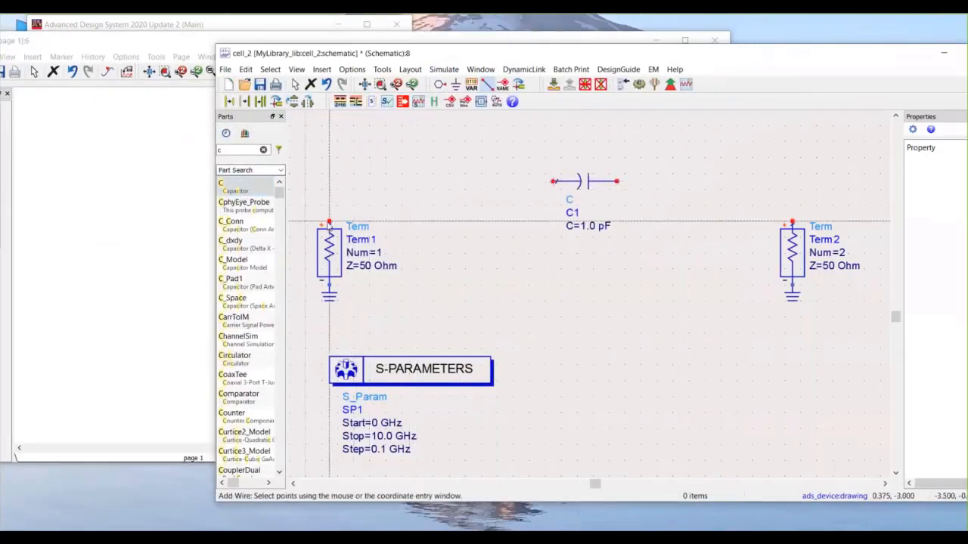
click(329, 224)
click(555, 181)
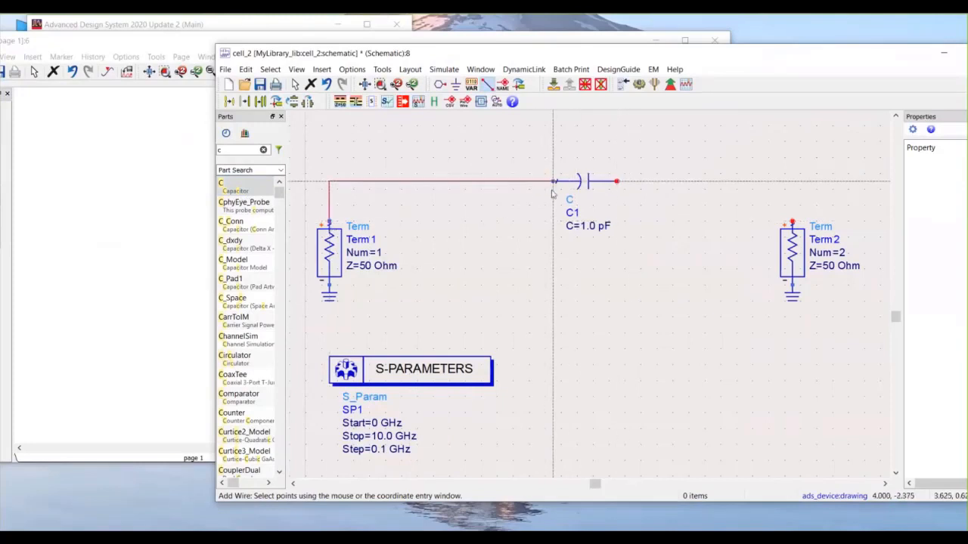
click(619, 183)
click(791, 224)
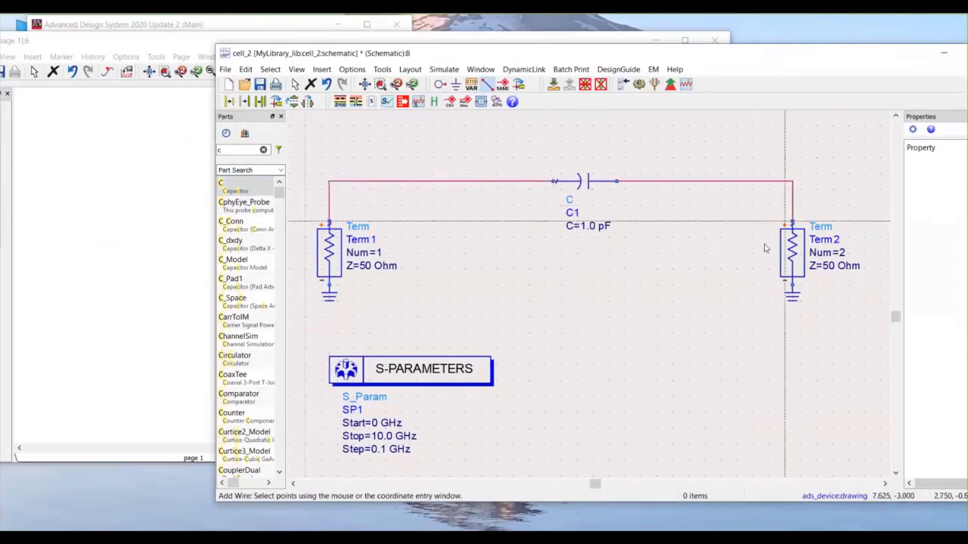
key(Escape)
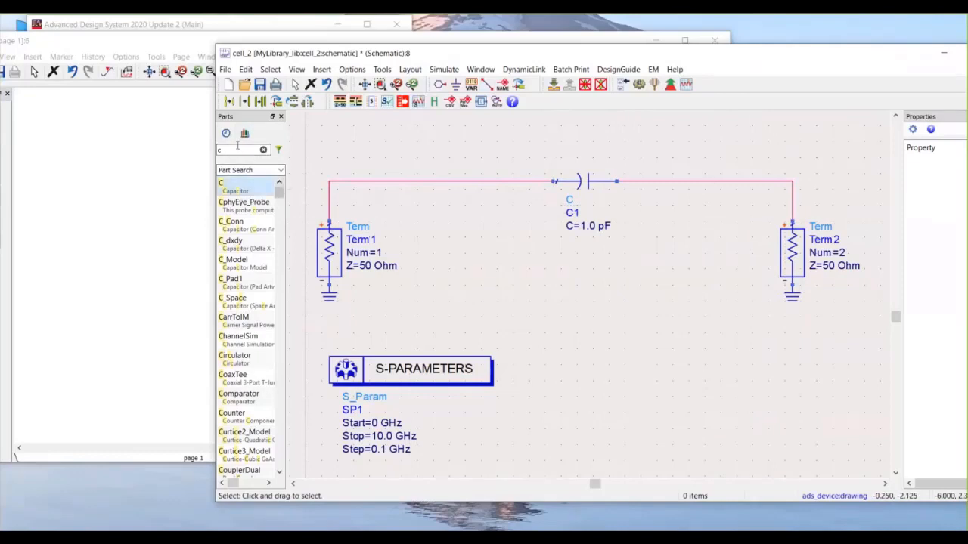
Step: Place a DisplayTemplate component from the Simulation-S_Param parts beside the S-PARAMETERS controller
click(263, 150)
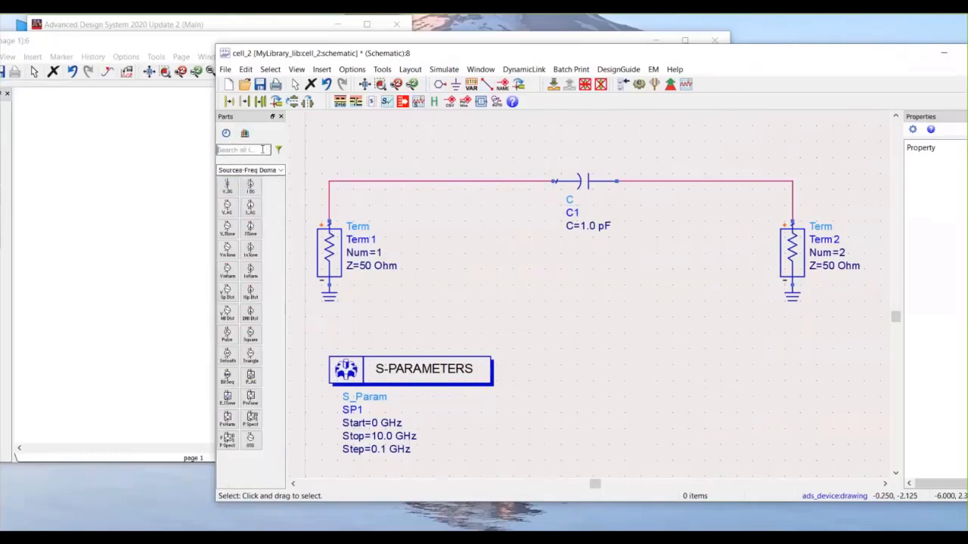
click(280, 171)
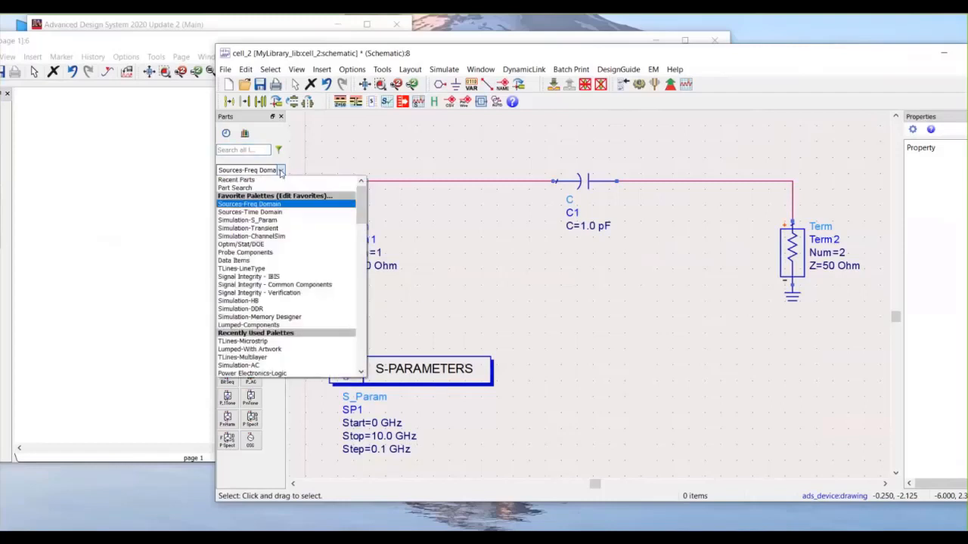
scroll(302, 288, down, 10)
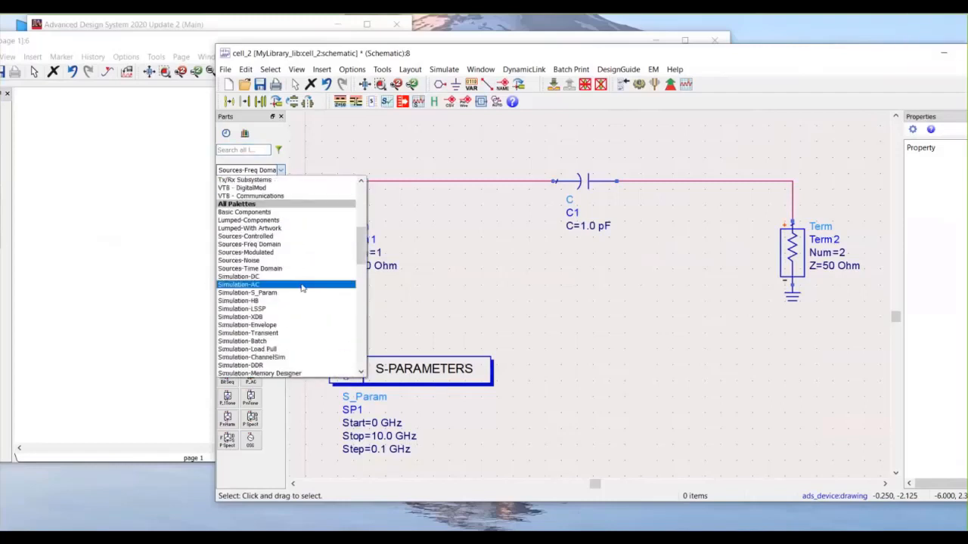
scroll(301, 288, down, 2)
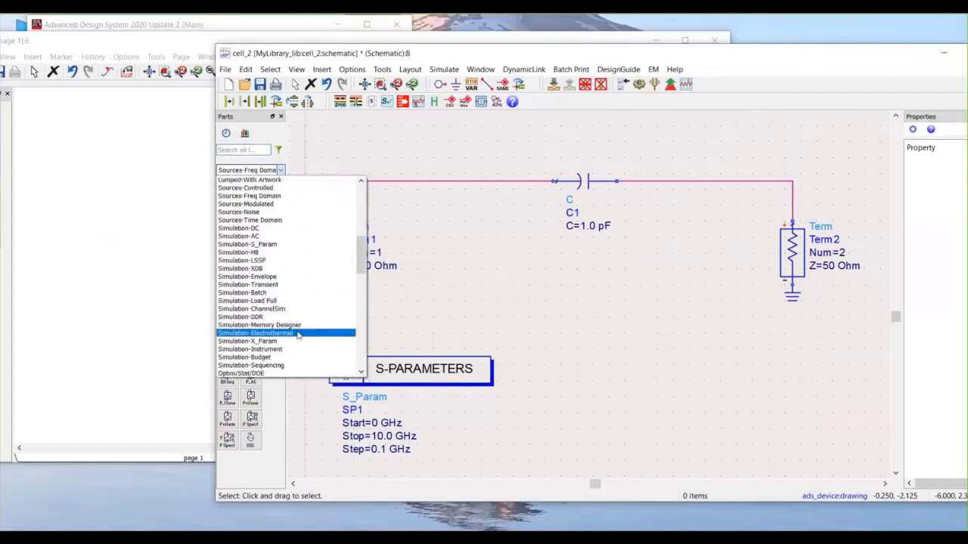
click(274, 245)
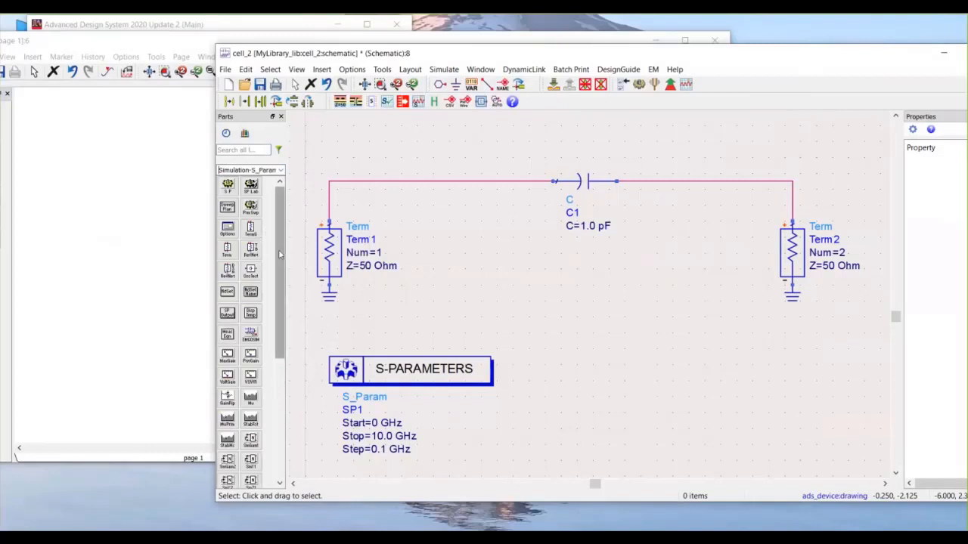
click(252, 316)
click(576, 362)
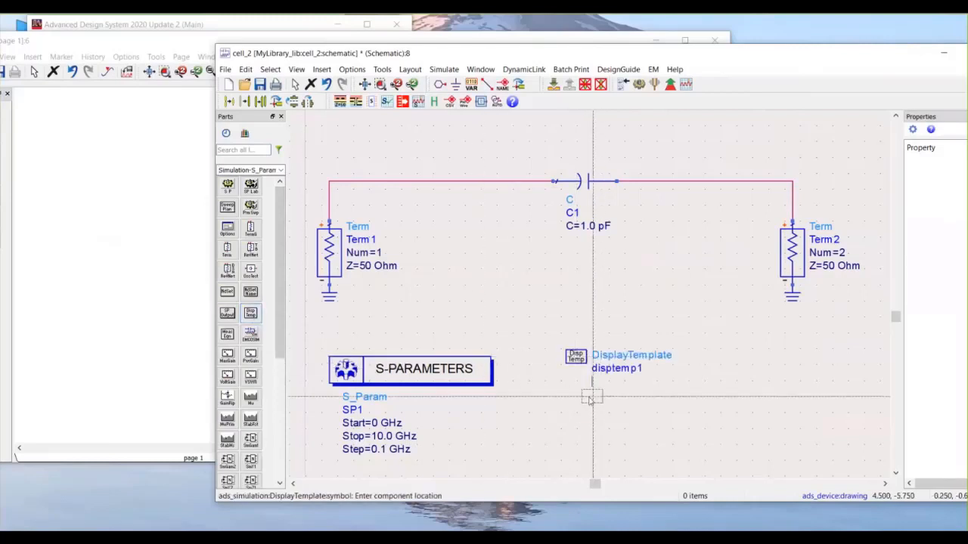
key(Escape)
Step: Try to assign the "1b Spar" template to the DisplayTemplate component, then close its settings
double_click(576, 359)
click(400, 123)
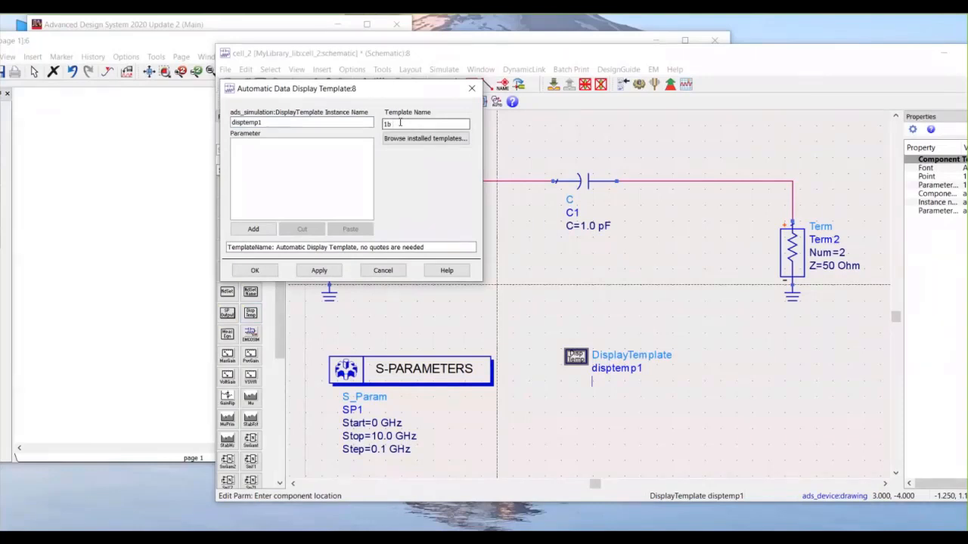
click(252, 229)
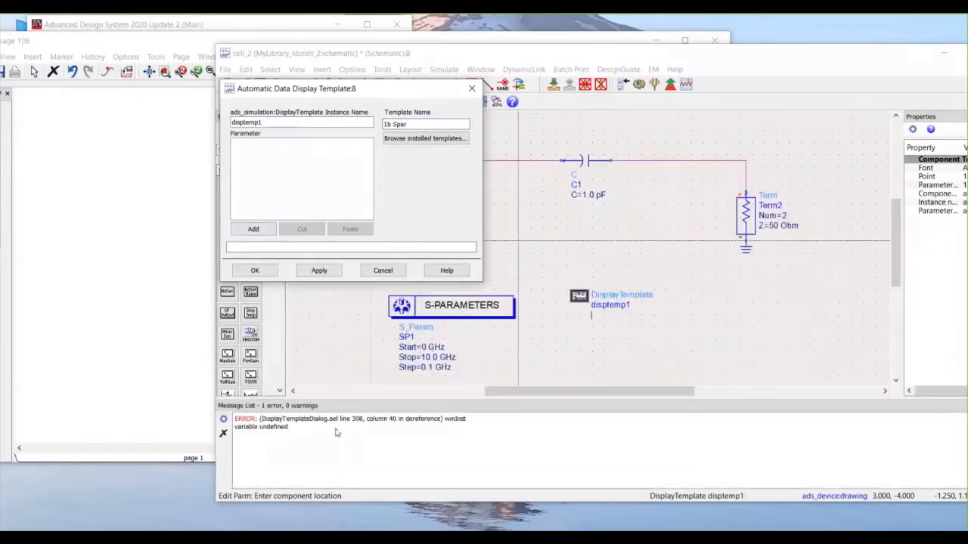
click(406, 125)
drag(411, 124, 384, 124)
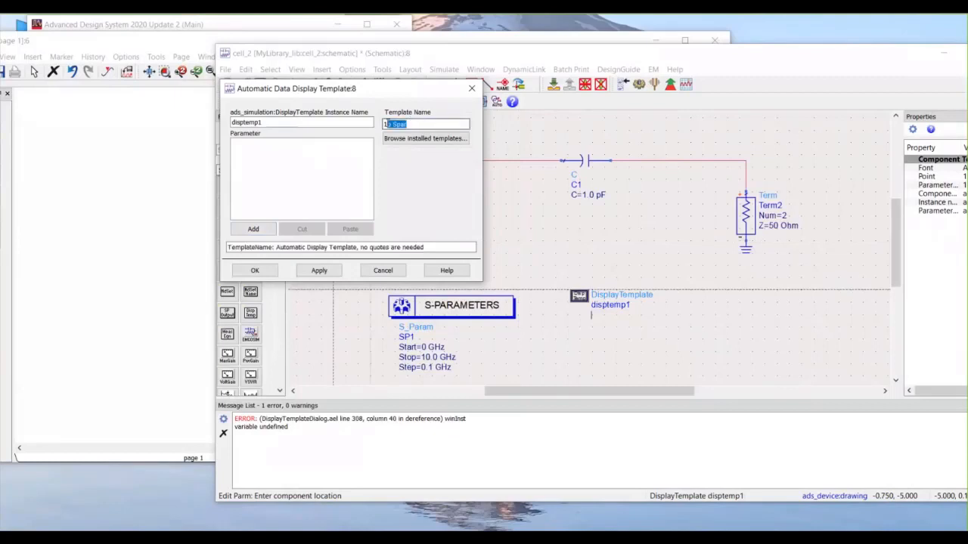
click(421, 140)
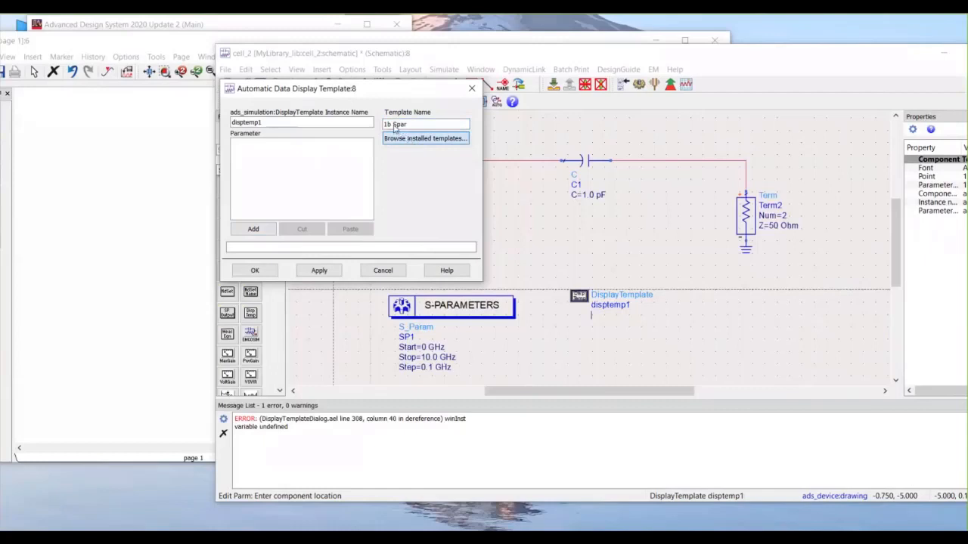
click(472, 91)
click(318, 198)
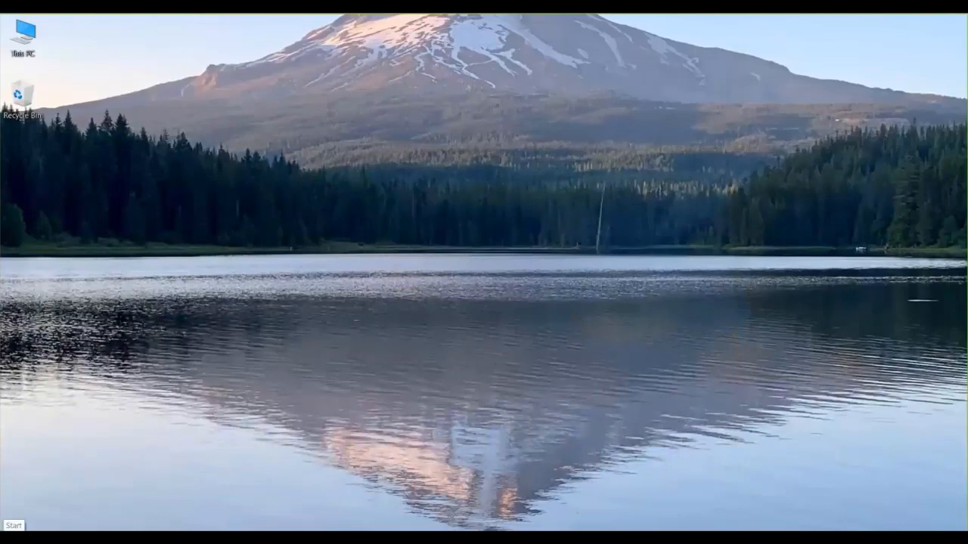
Step: Relaunch Advanced Design System 2020 and open the cell_2 schematic from the recent workspace MyWorkspace_wrk
click(13, 525)
click(237, 198)
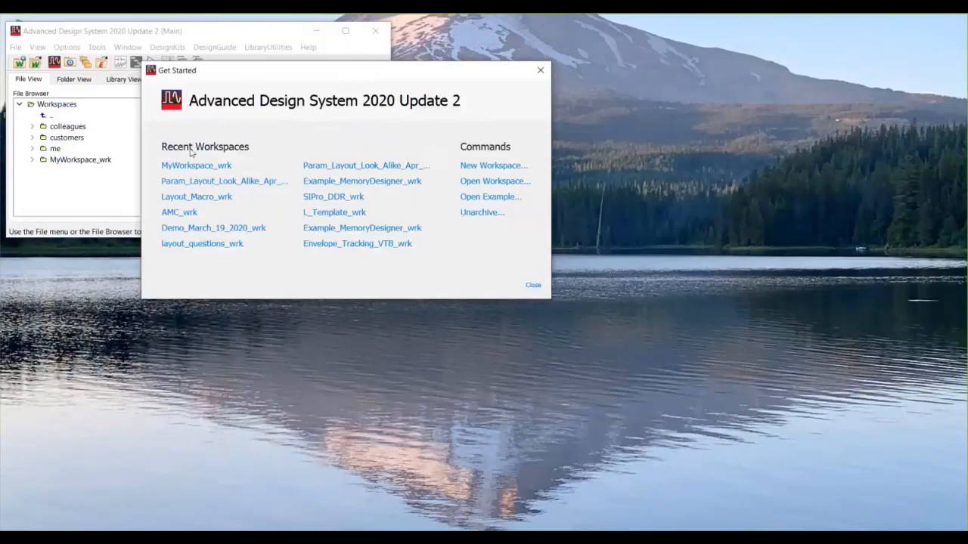
click(194, 165)
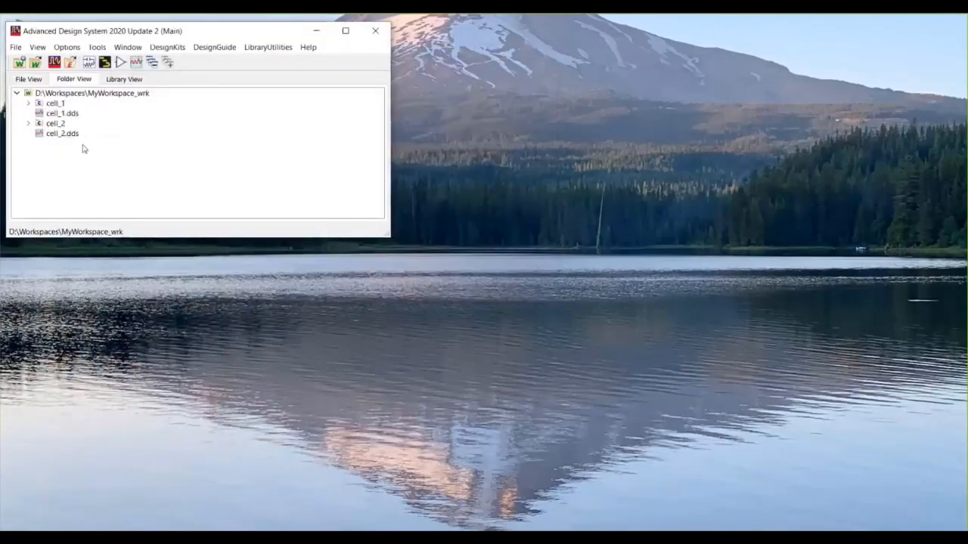
click(28, 124)
double_click(53, 136)
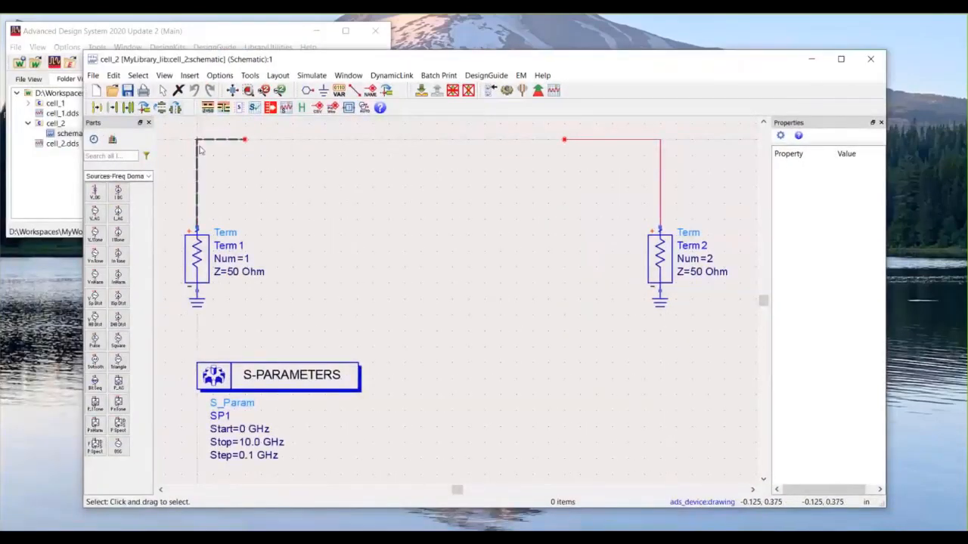
Step: Clear the cell_2 schematic and place the user template "1 SP" in it
key(ctrl+a)
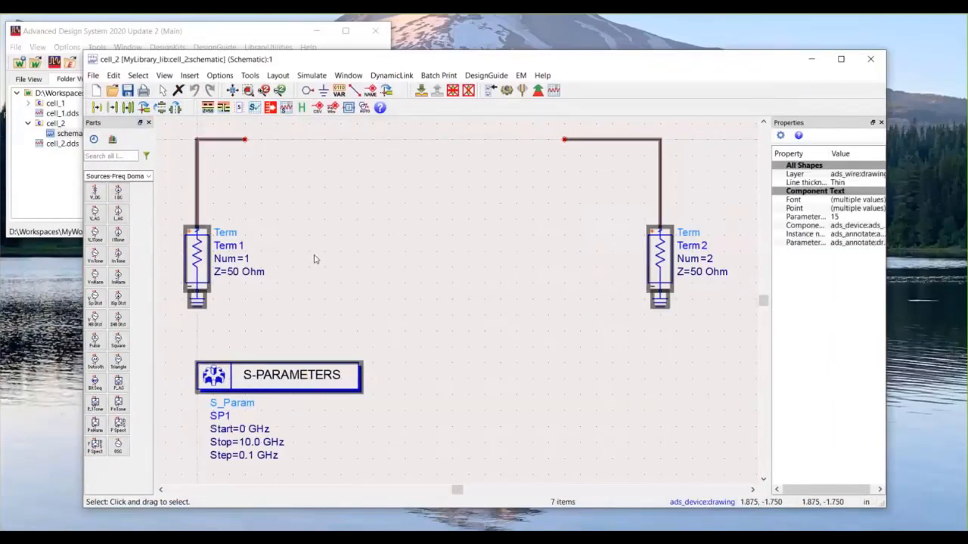
key(Delete)
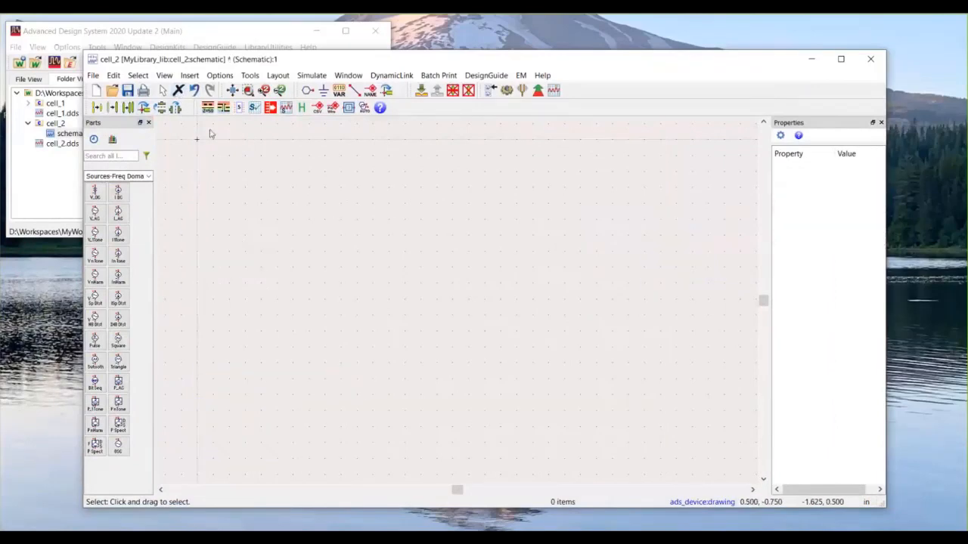
click(189, 75)
click(206, 91)
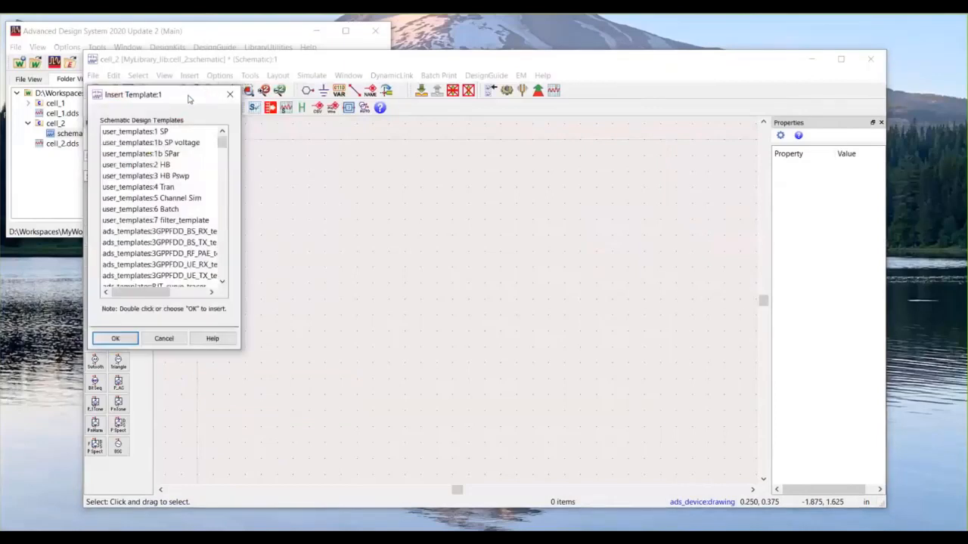
drag(189, 97, 127, 64)
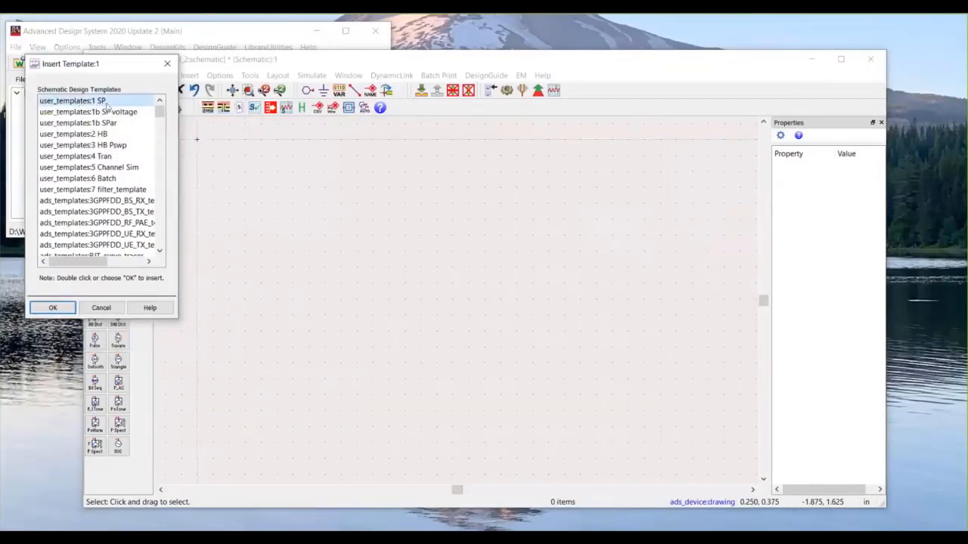
click(53, 307)
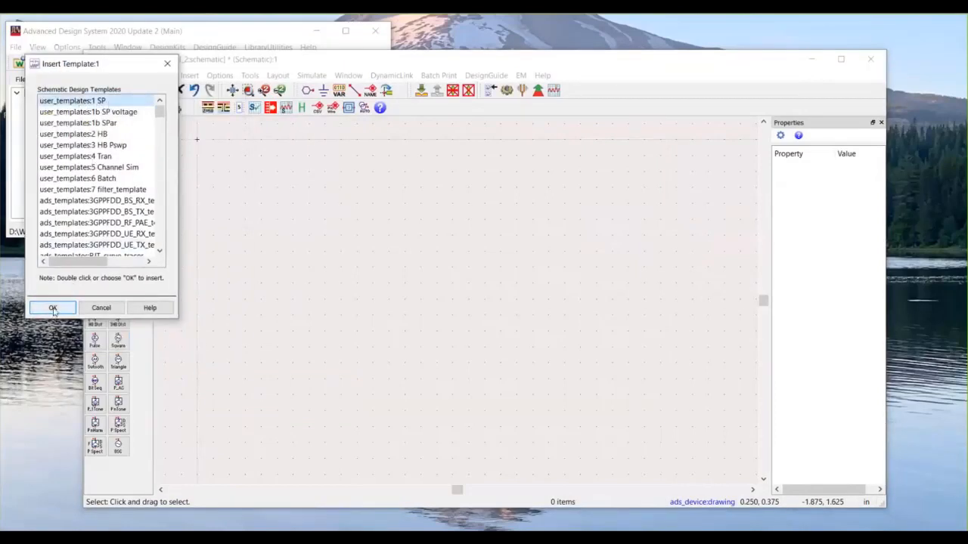
click(249, 285)
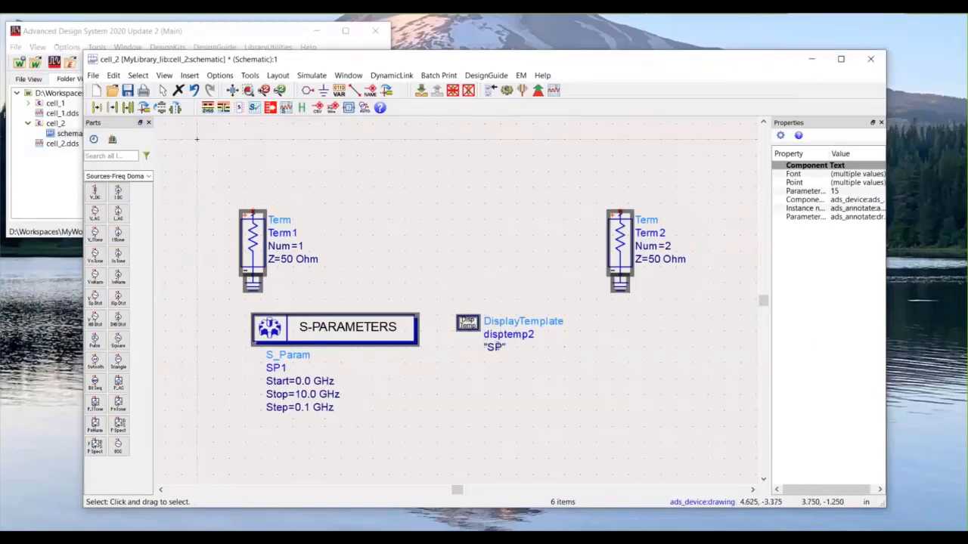
Step: Find the capacitor C in the parts library and place one above and between Term1 and Term2
click(457, 403)
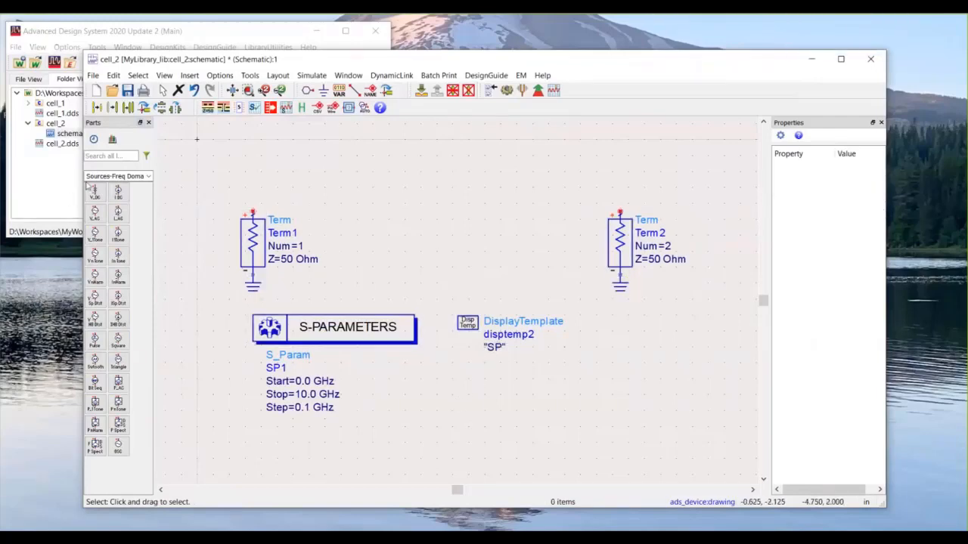
click(110, 156)
text(c)
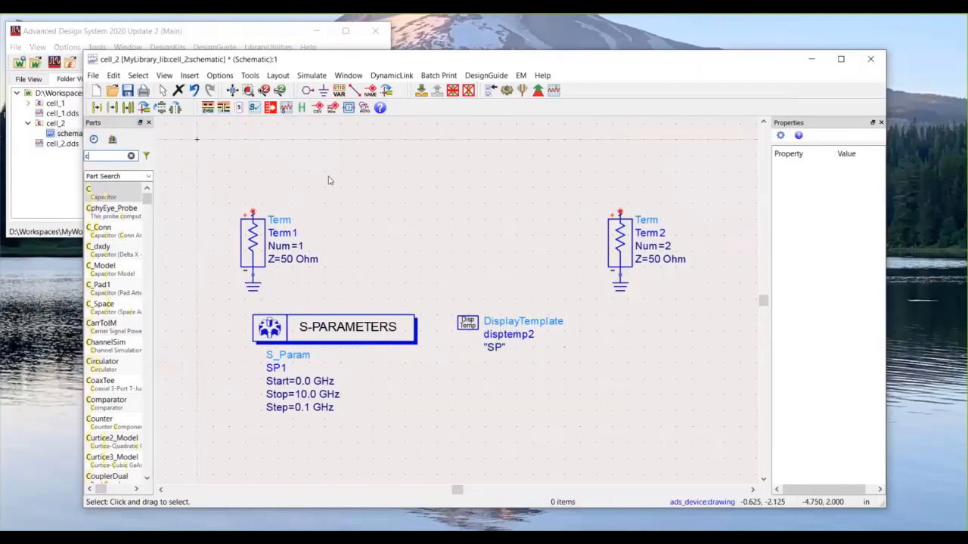
click(112, 191)
click(406, 139)
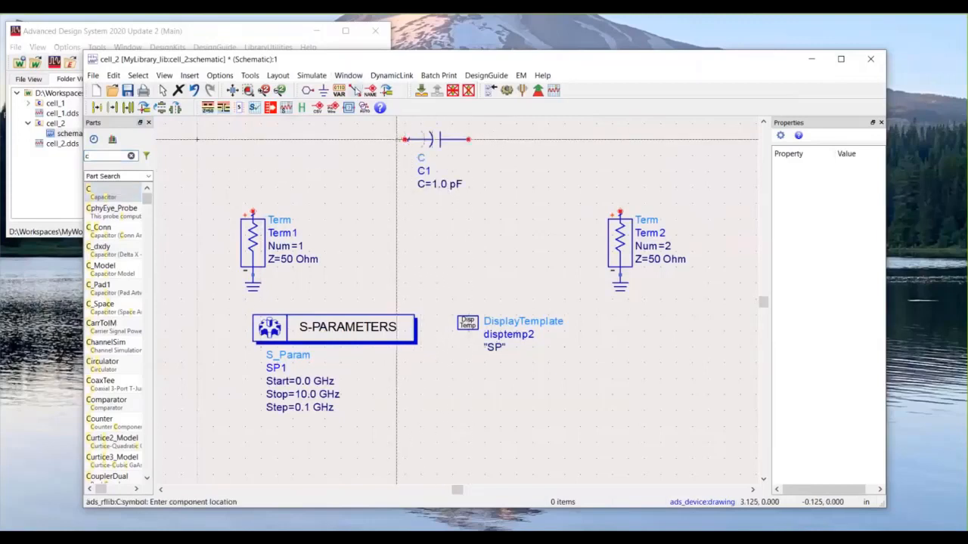
Step: Wire the capacitor between Term1 and Term2 and simulate the schematic
click(354, 89)
click(252, 213)
click(406, 139)
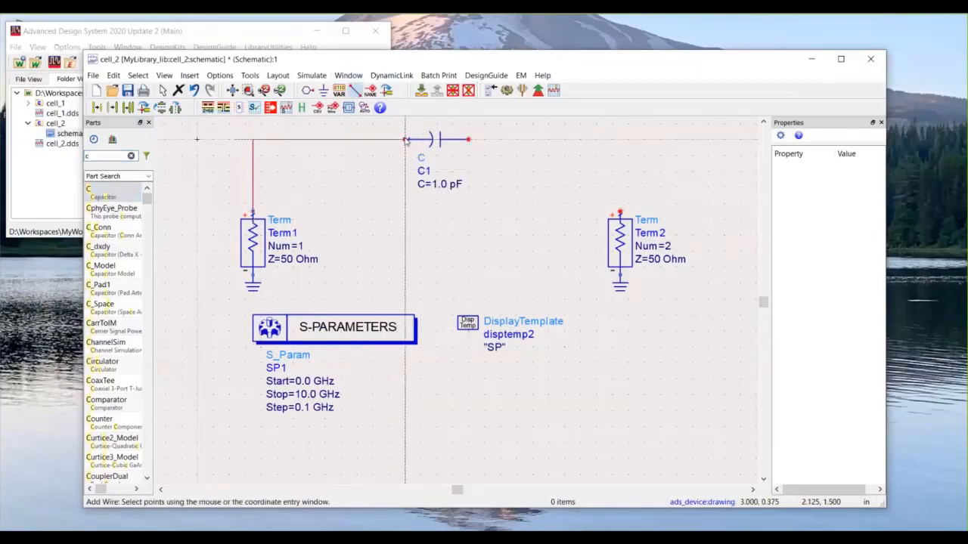
click(469, 139)
click(620, 213)
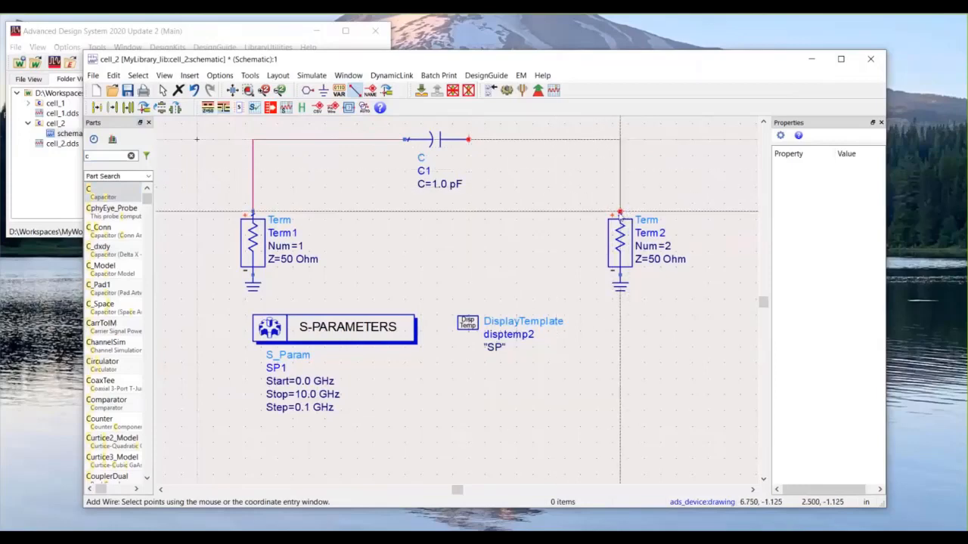
key(Escape)
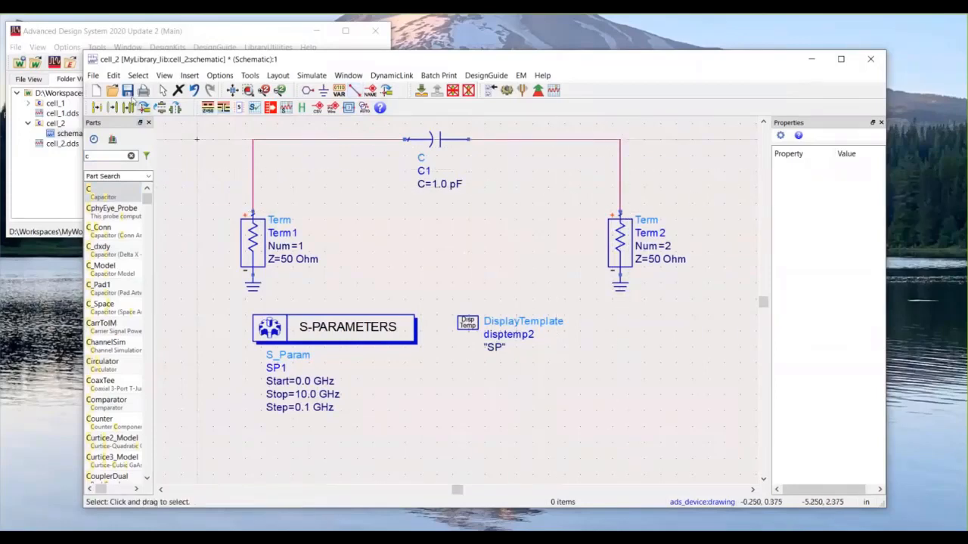
click(506, 90)
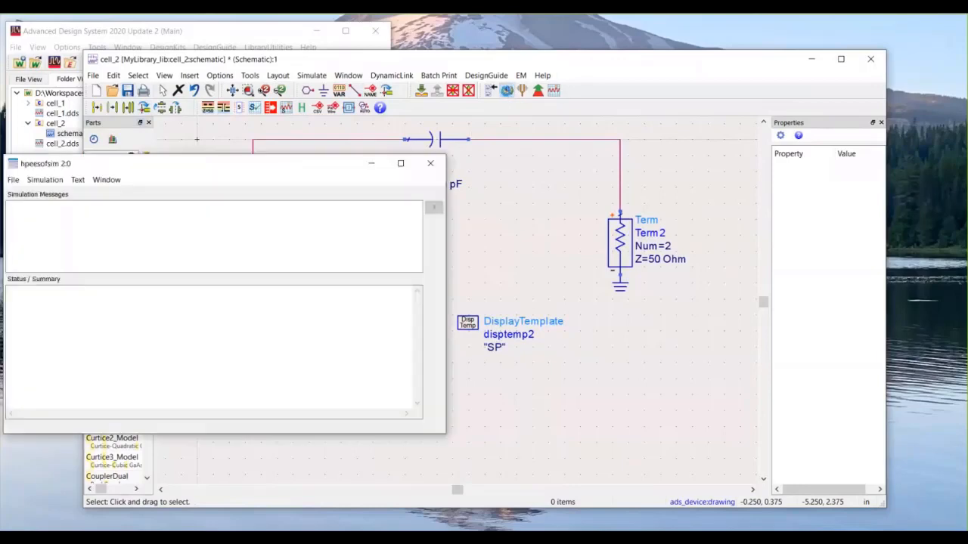
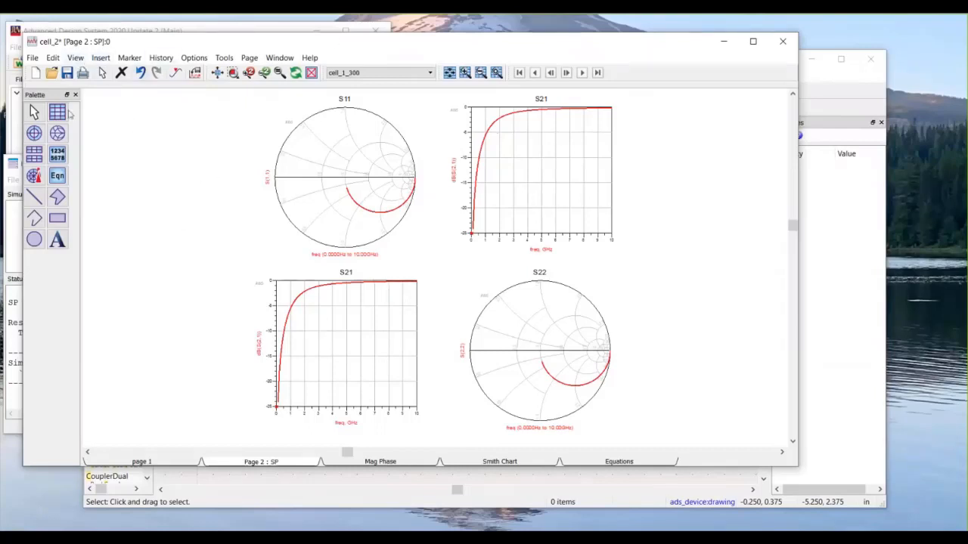
Step: Review the user data display templates available for insertion, then close the list without inserting one
click(33, 58)
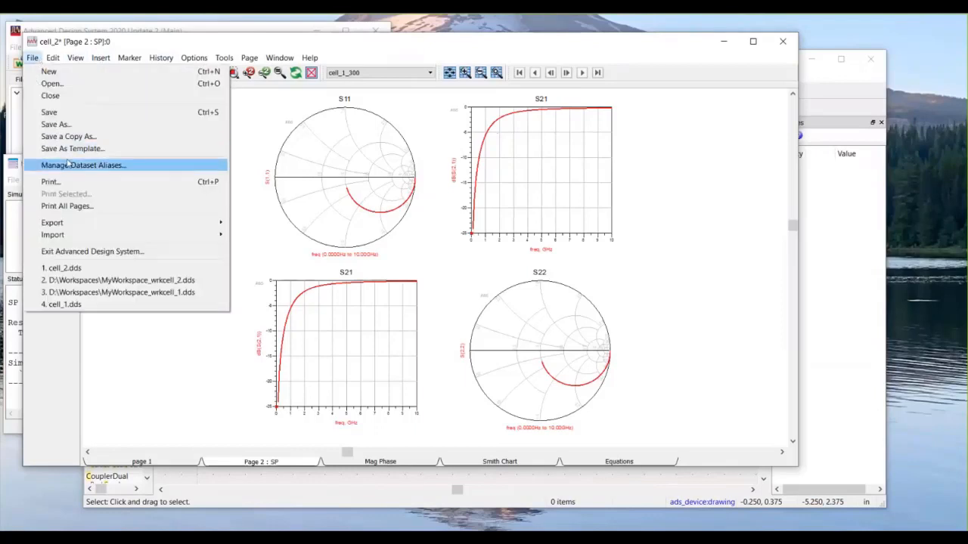
click(140, 371)
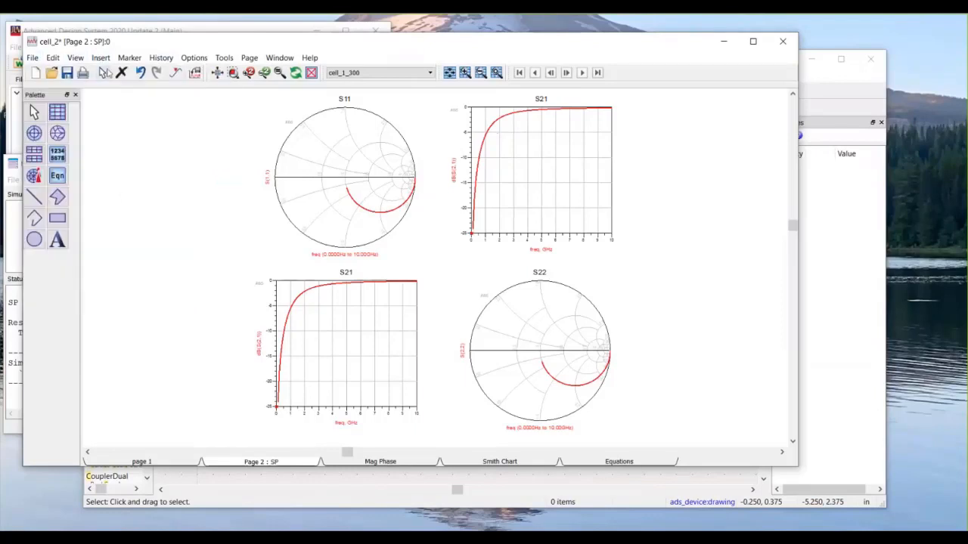
click(101, 59)
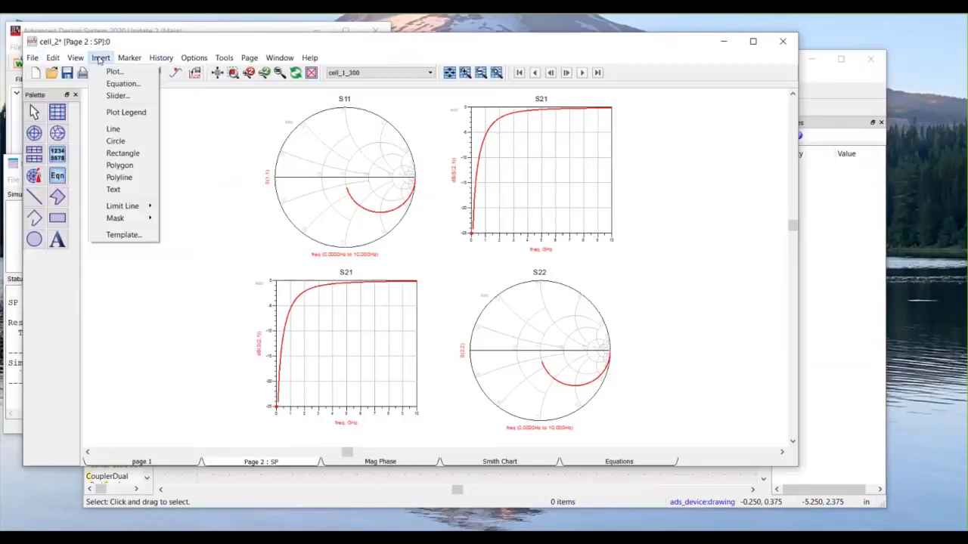
click(123, 236)
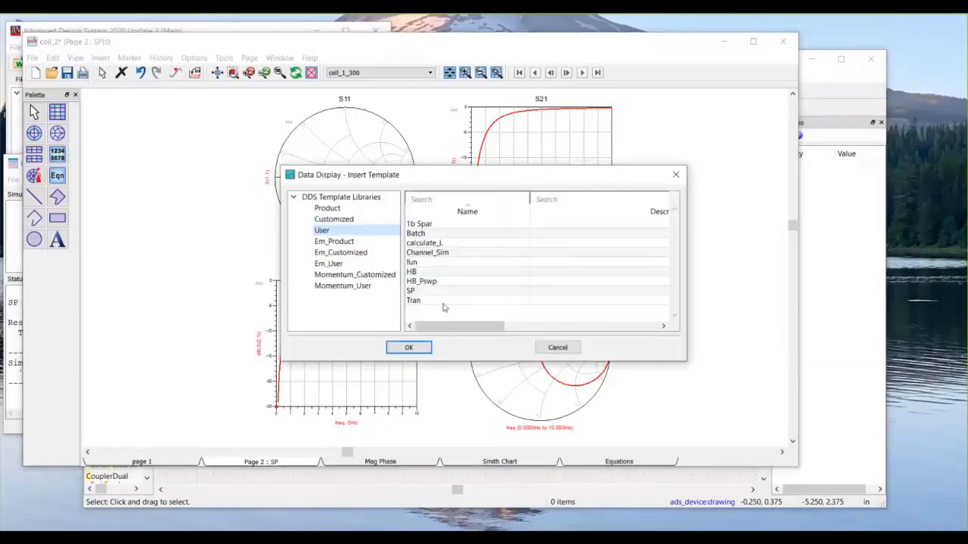
click(676, 175)
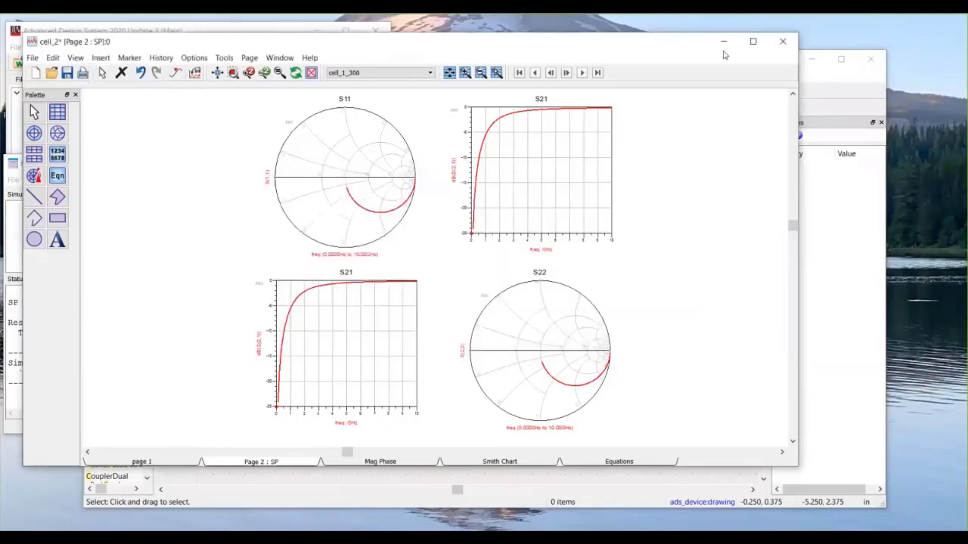
Step: Save and close the cell_2 data display and the cell_2 schematic
click(782, 41)
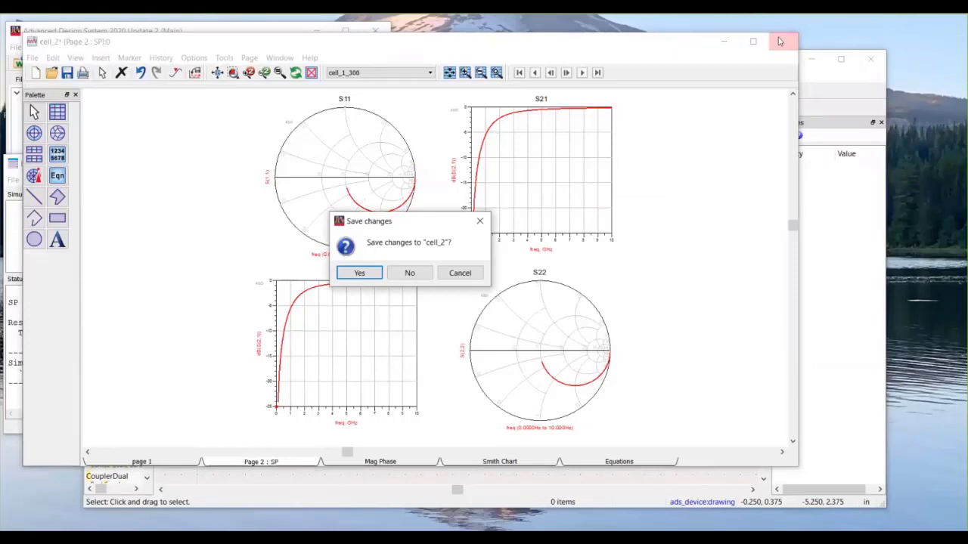
click(359, 273)
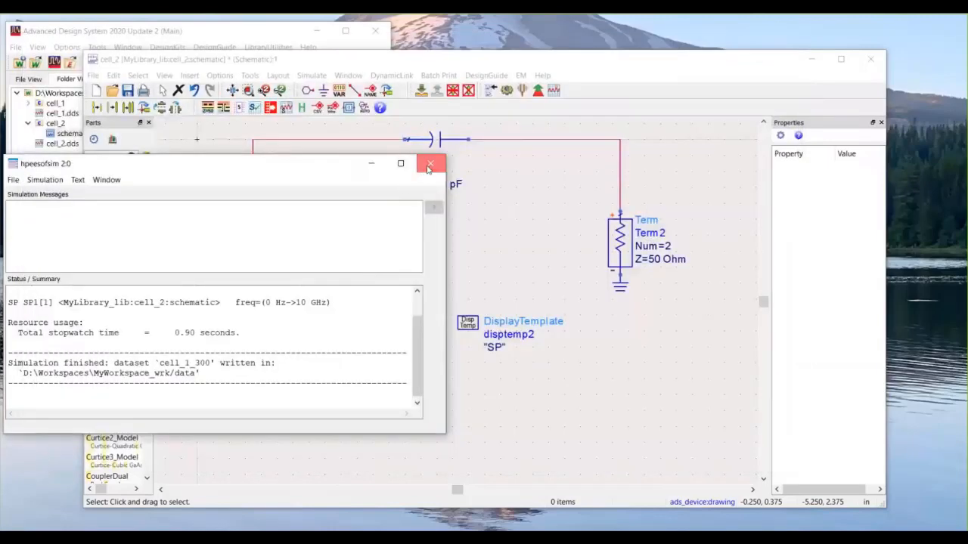
click(461, 333)
click(468, 324)
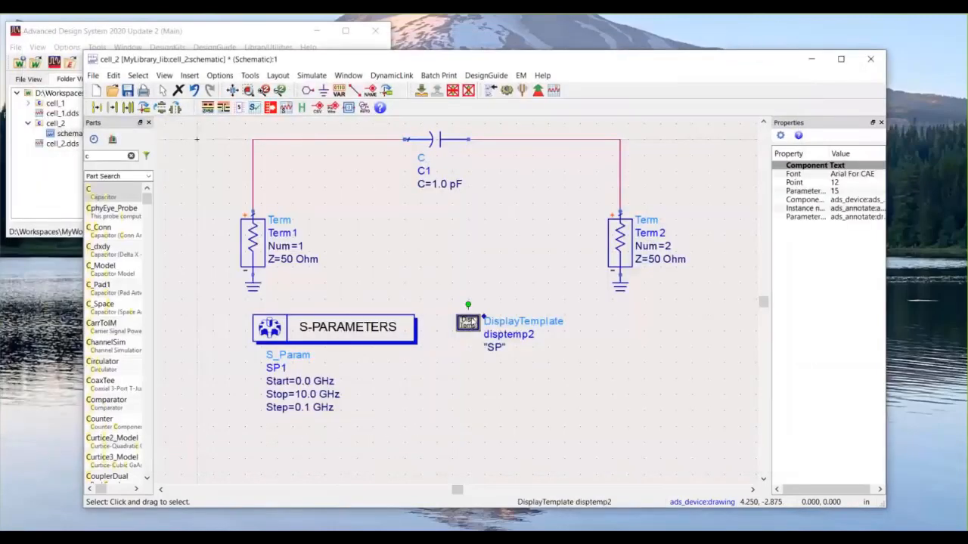
click(481, 372)
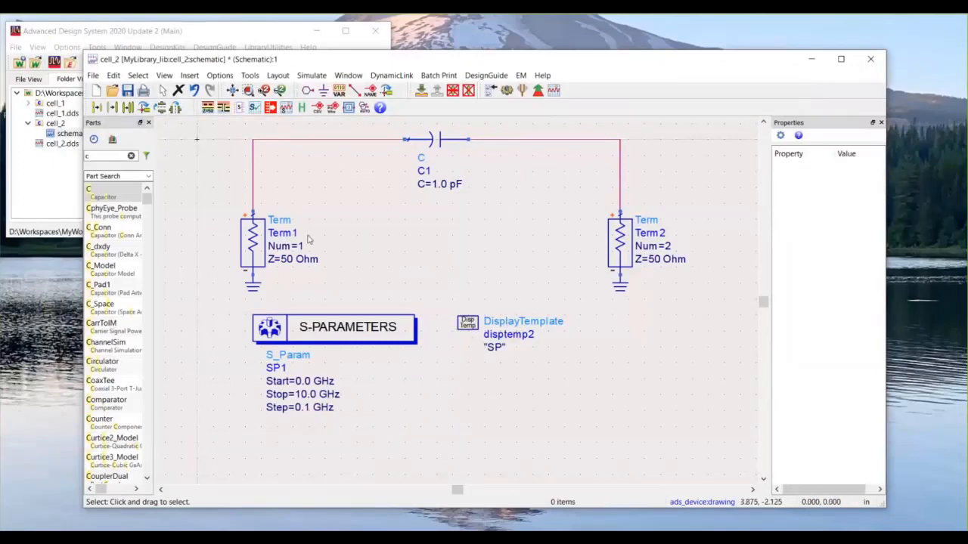
click(127, 90)
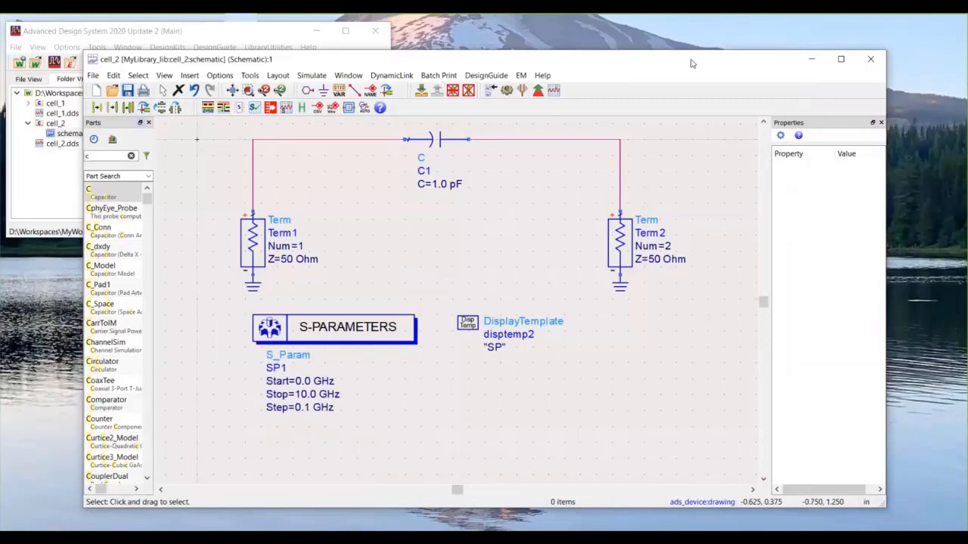
click(873, 60)
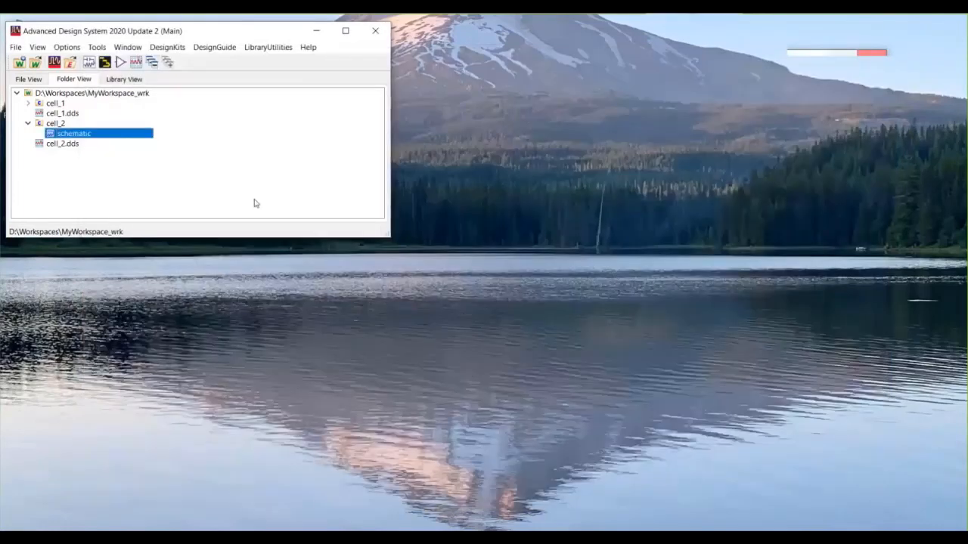
Step: Create a new schematic in the cell cell_3 of MyLibrary_lib
click(89, 64)
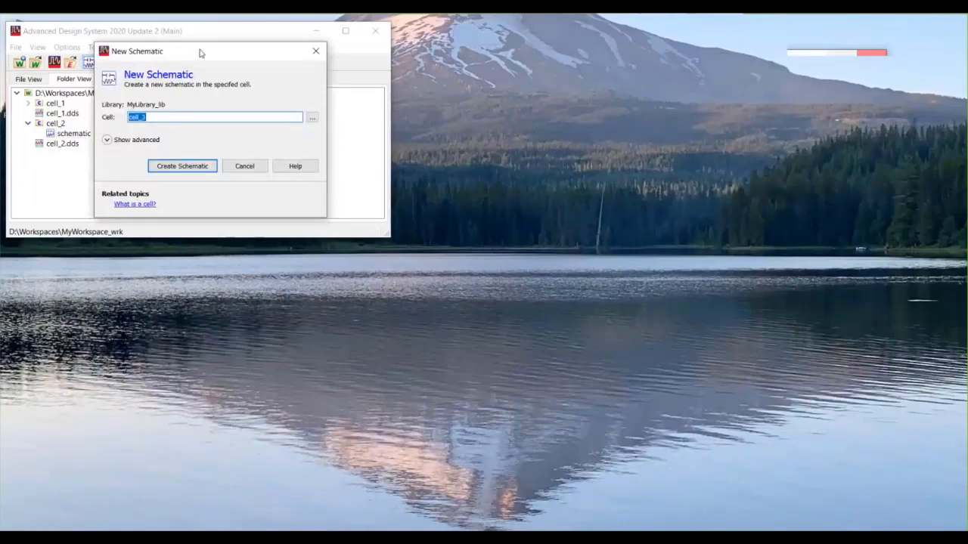
drag(200, 54, 381, 133)
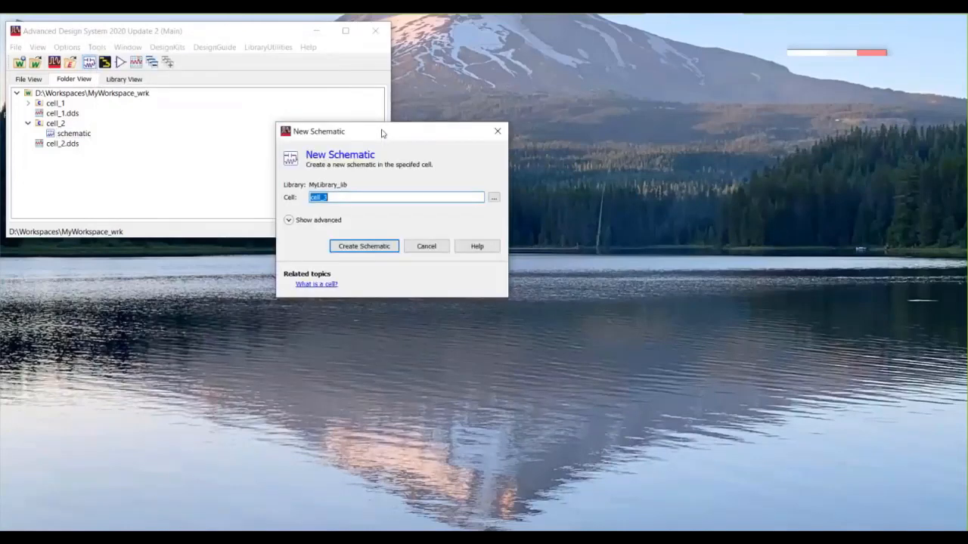
click(364, 246)
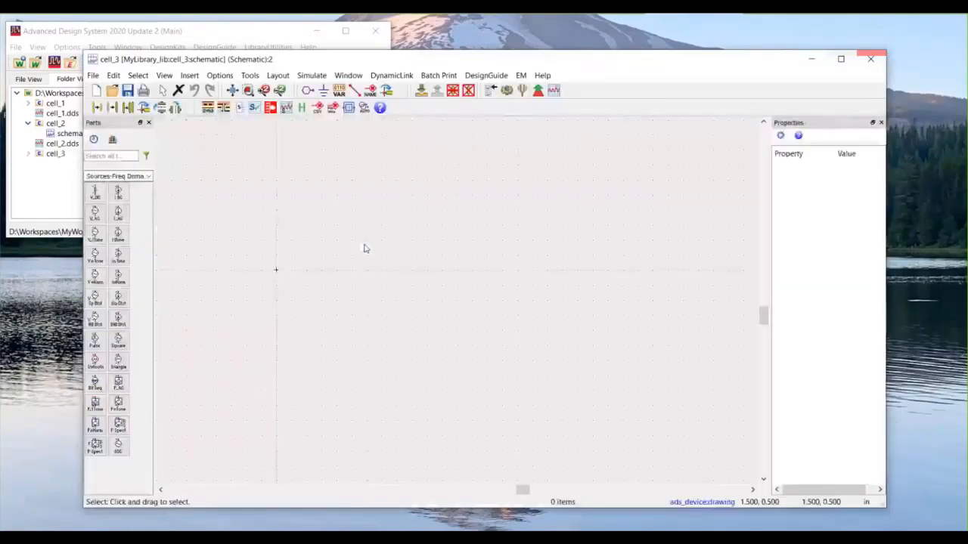
Step: Insert the user template "5 Channel Sim" into the cell_3 schematic
click(189, 76)
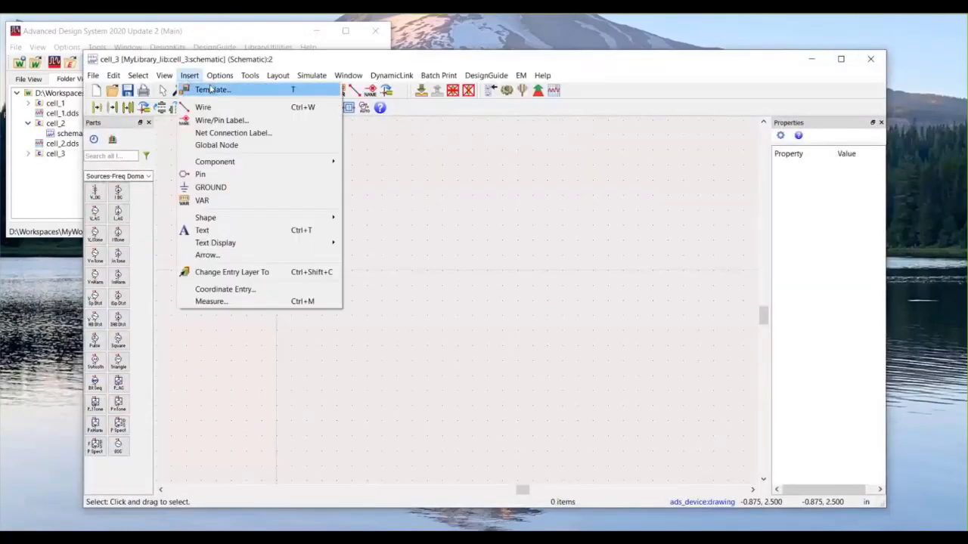
click(211, 90)
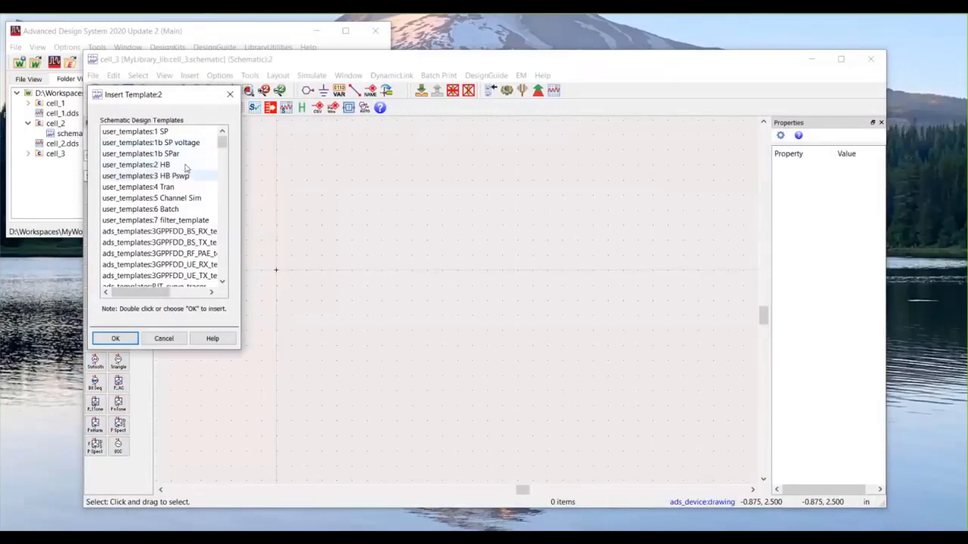
click(167, 199)
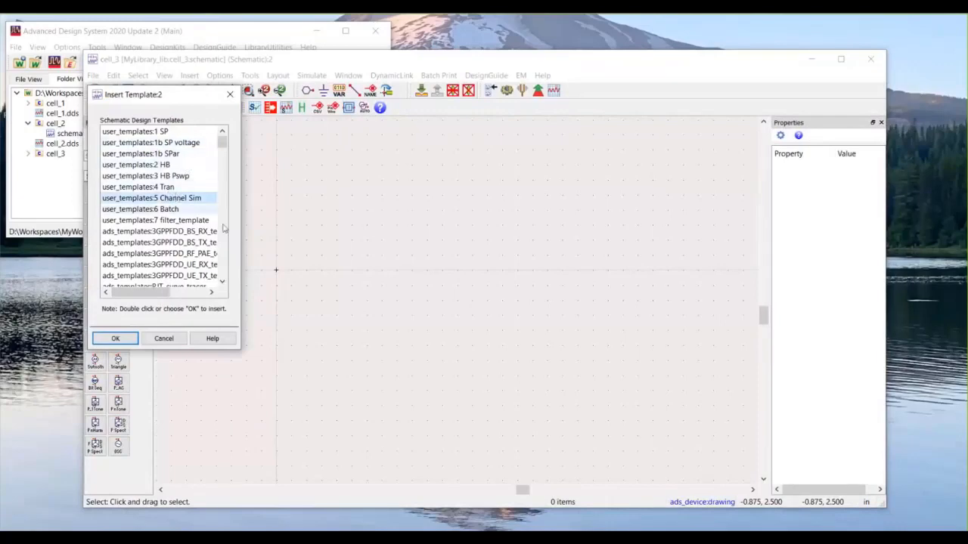
click(116, 339)
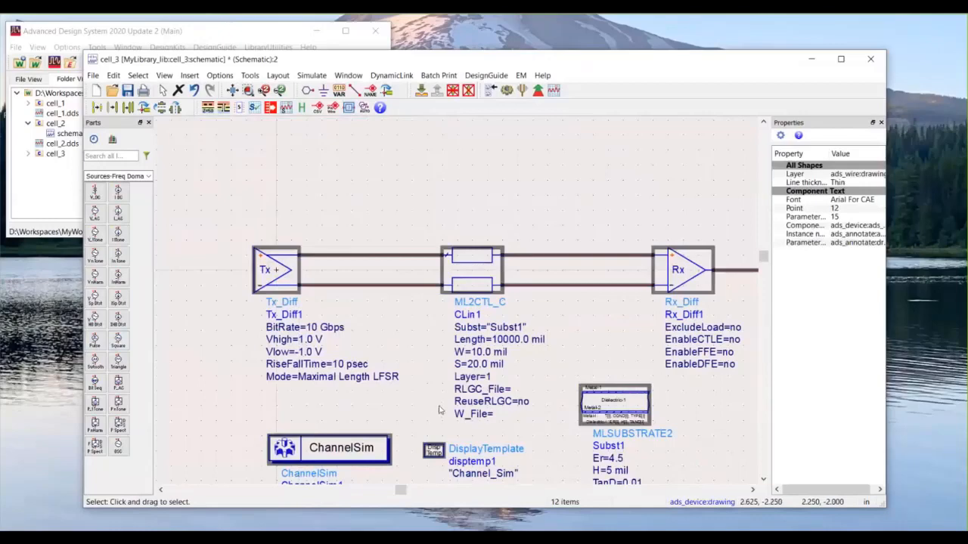
Step: Place the inserted template in view and examine its ML2CTL_C coupled line and MLSUBSTRATE2 substrate parameters
scroll(487, 318, down, 2)
scroll(478, 265, up, 3)
click(454, 191)
click(412, 256)
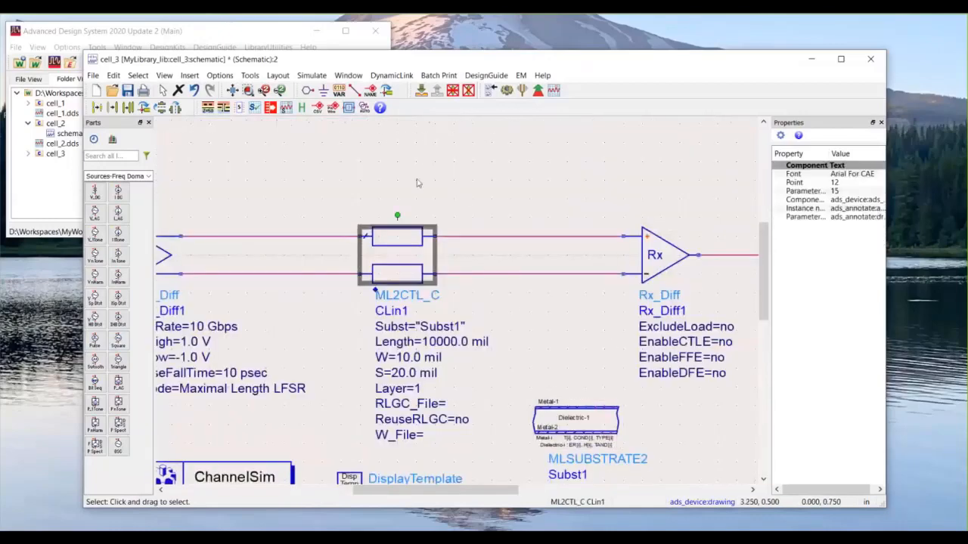
scroll(409, 242, down, 3)
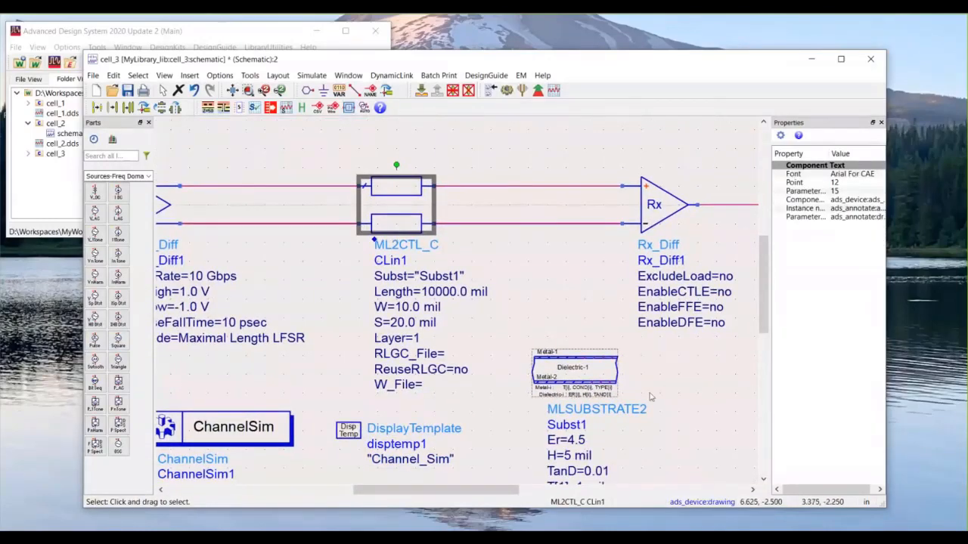
drag(682, 406, 657, 363)
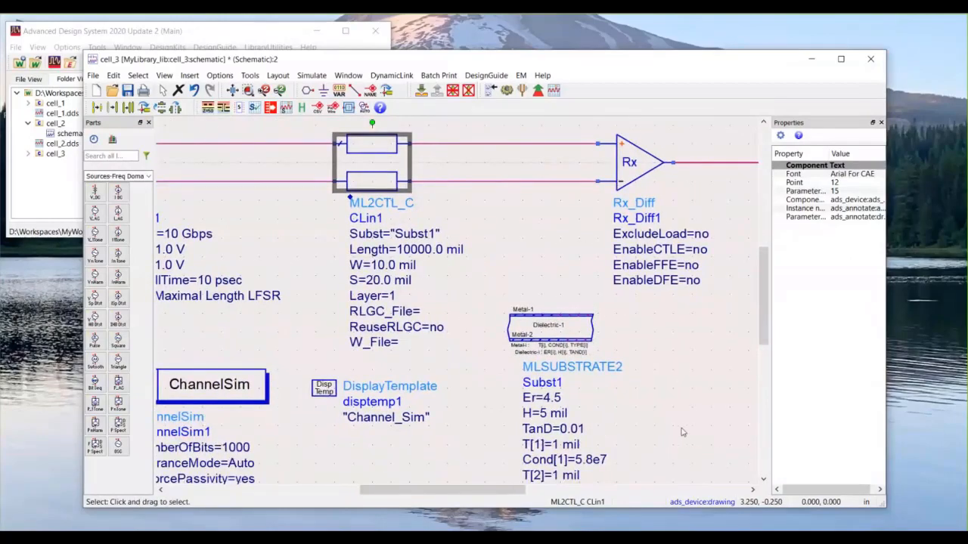
drag(670, 393, 652, 313)
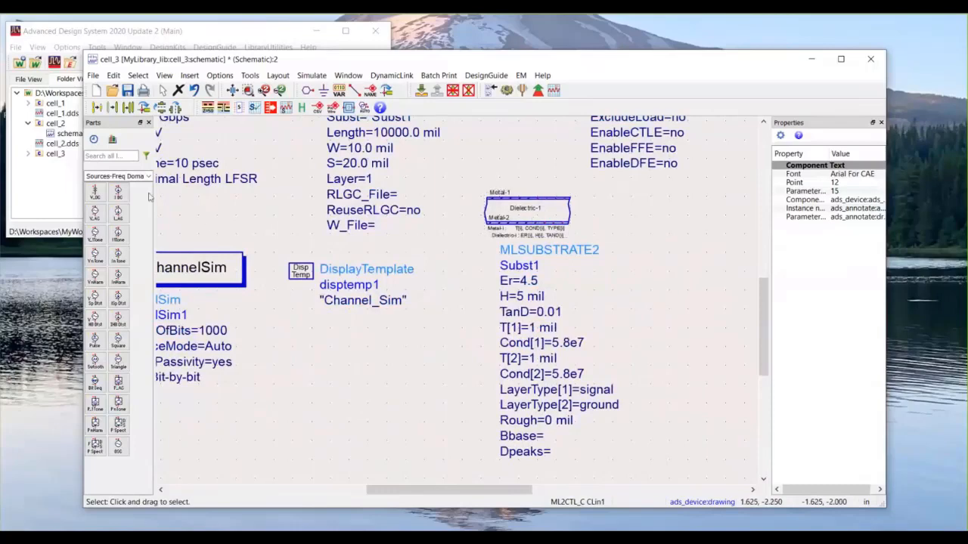
Step: Browse the TLines-Multilayer parts and compare them with the ML2CTL_C line in the channel template
click(117, 176)
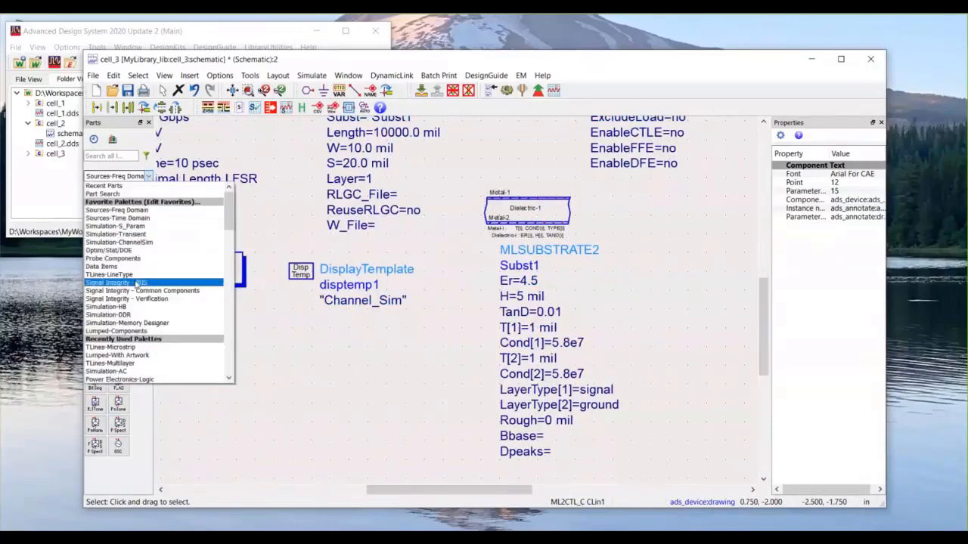
scroll(155, 303, down, 6)
scroll(155, 310, down, 12)
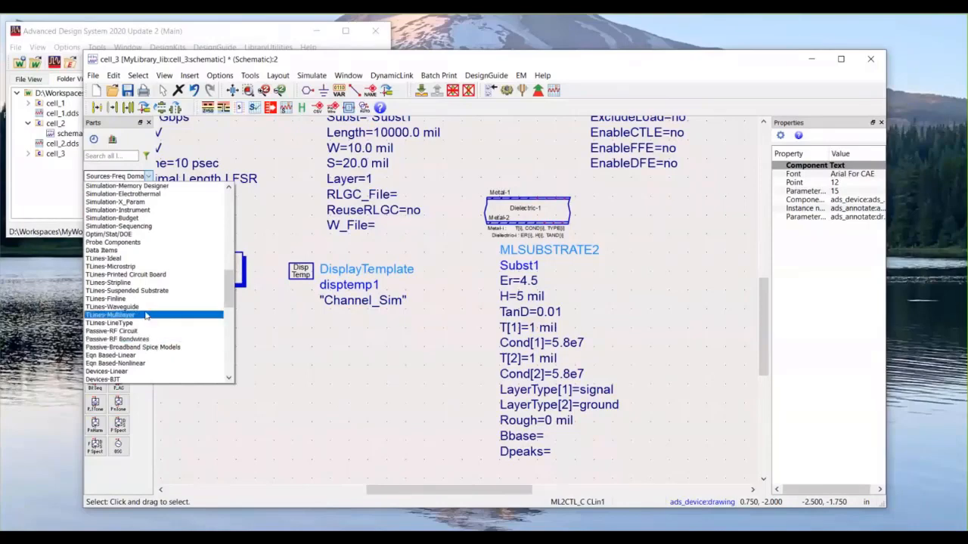
click(146, 315)
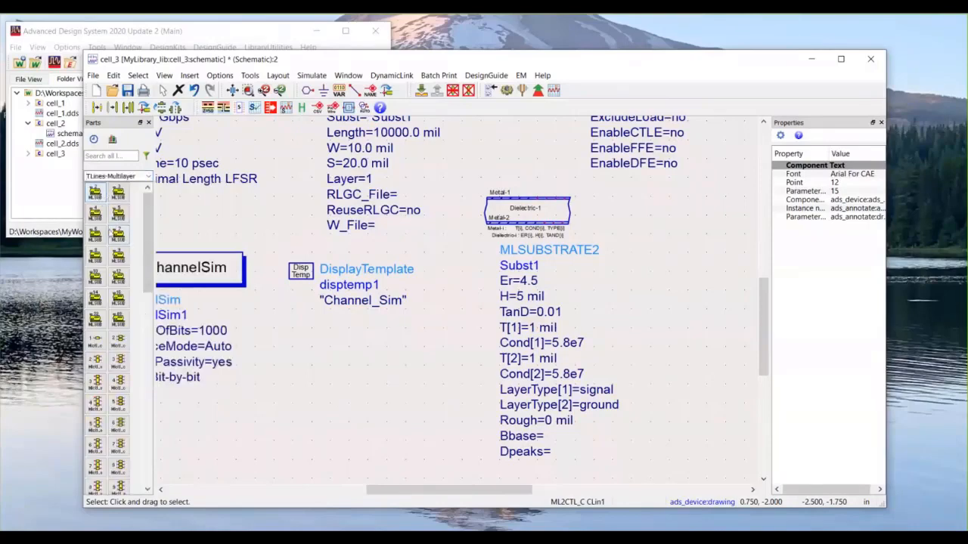
scroll(119, 261, down, 4)
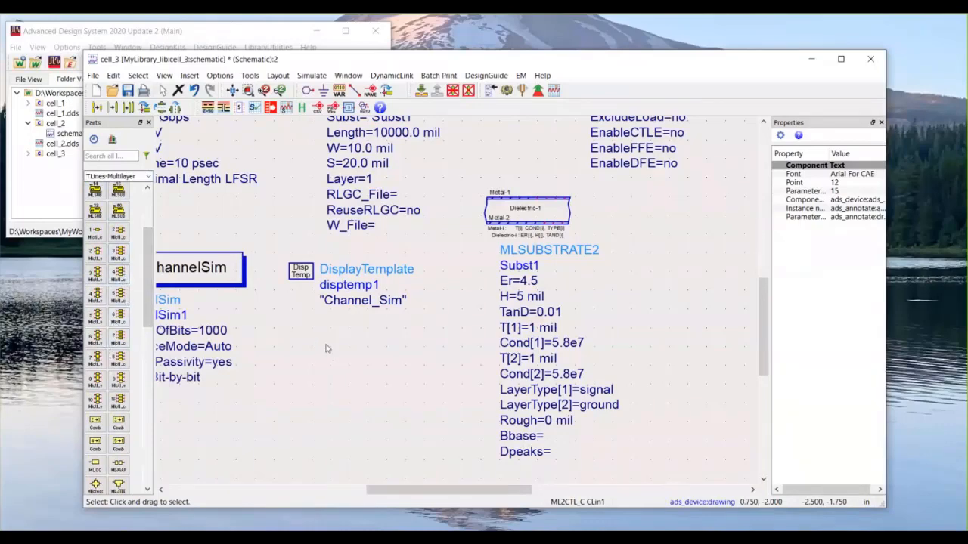
scroll(327, 349, down, 2)
scroll(511, 357, up, 3)
drag(510, 356, 513, 437)
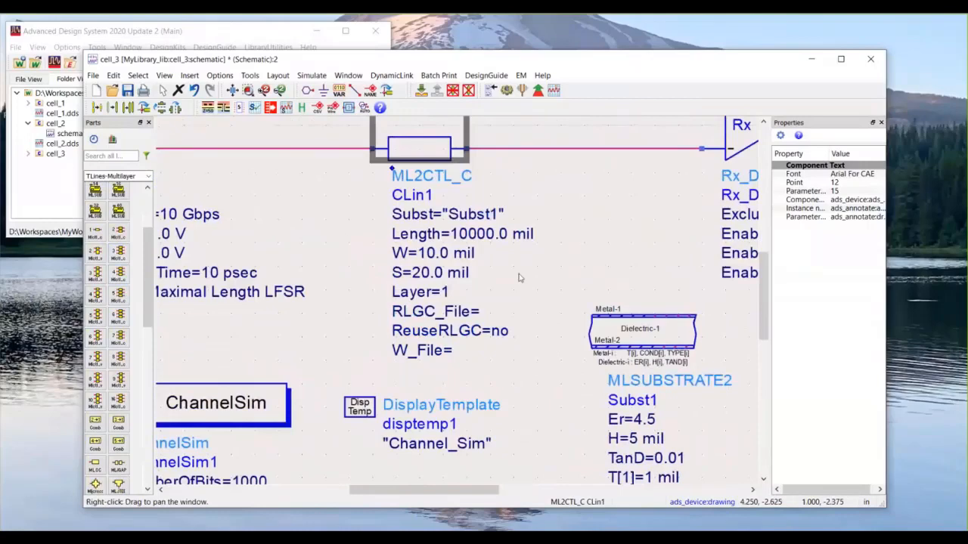
Step: List the Simulation-ChannelSim parts and compare the ChannelSim controller part with the one in the channel template
scroll(519, 277, down, 4)
click(426, 207)
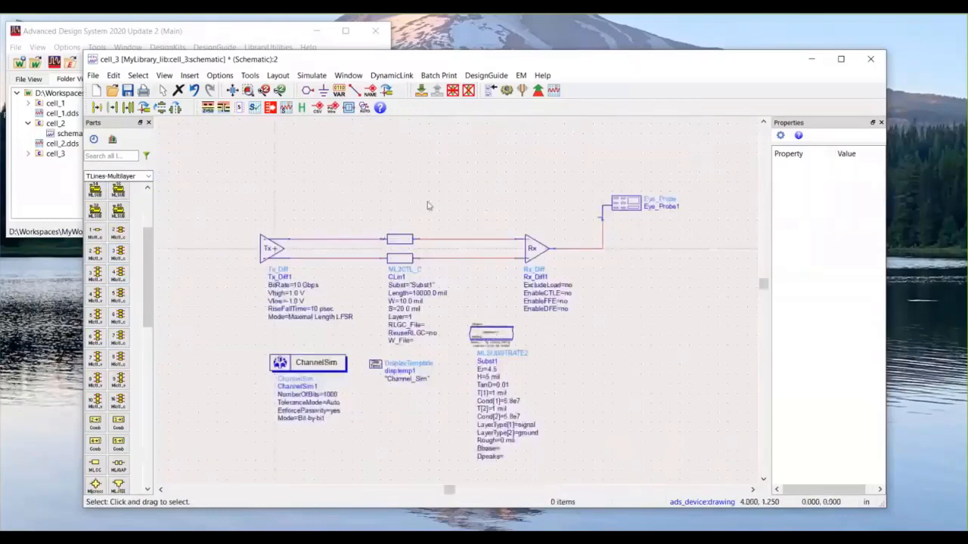
click(148, 176)
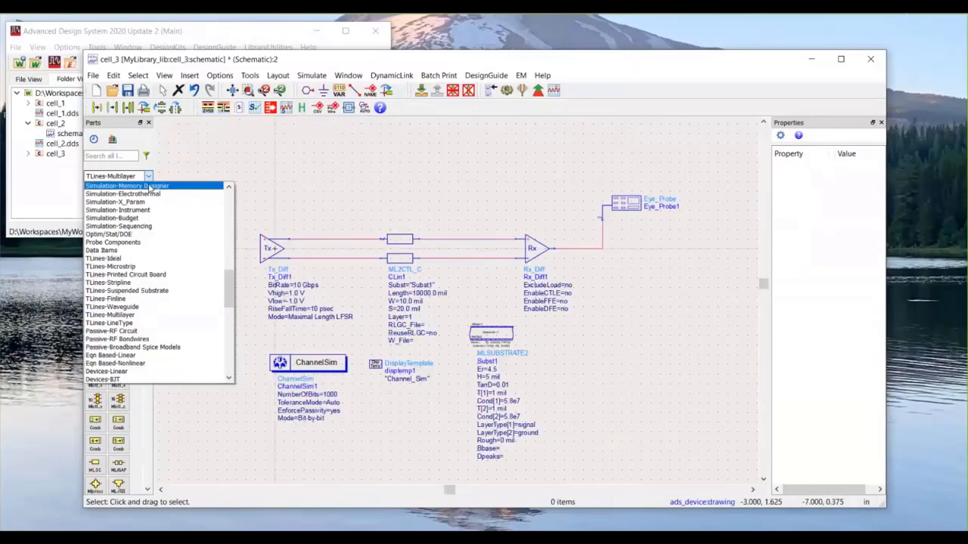
scroll(157, 219, up, 2)
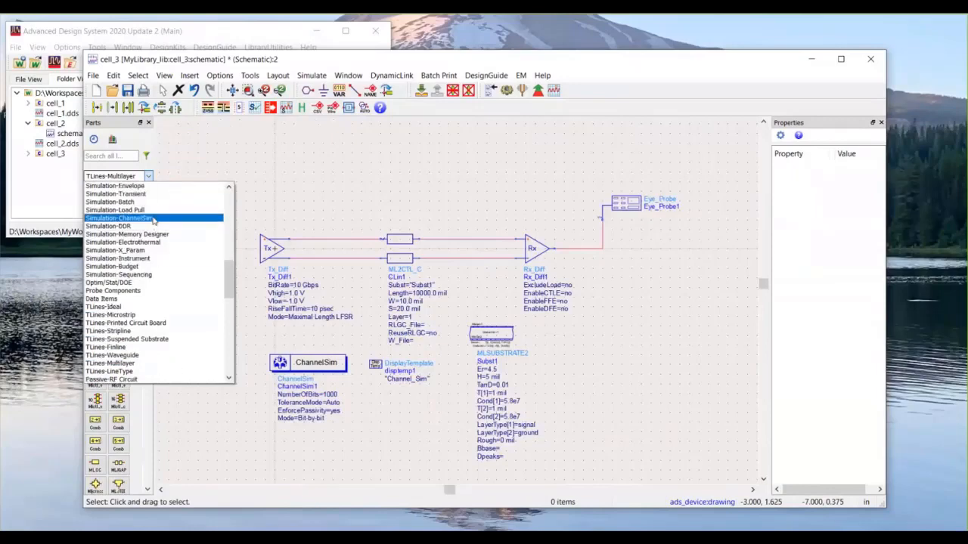
click(153, 219)
click(95, 192)
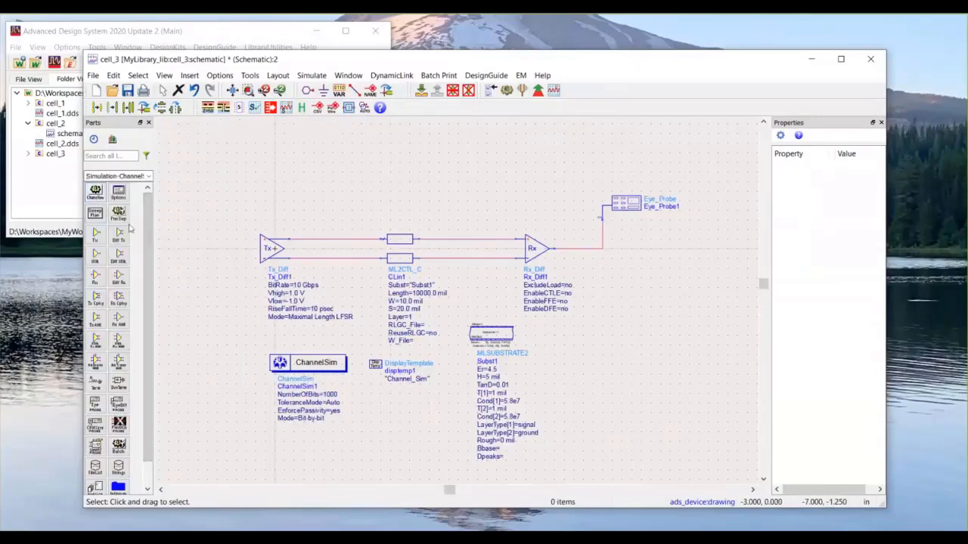
click(306, 368)
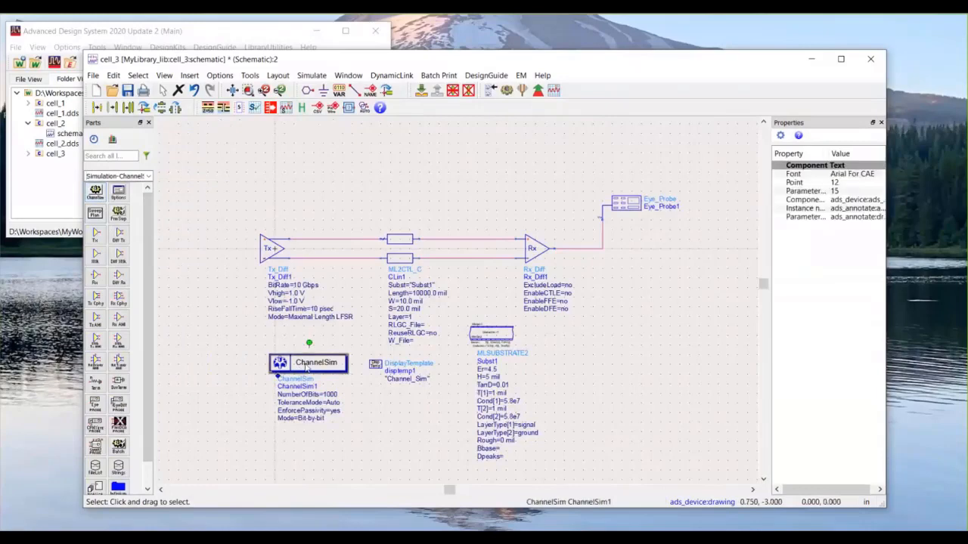
click(414, 439)
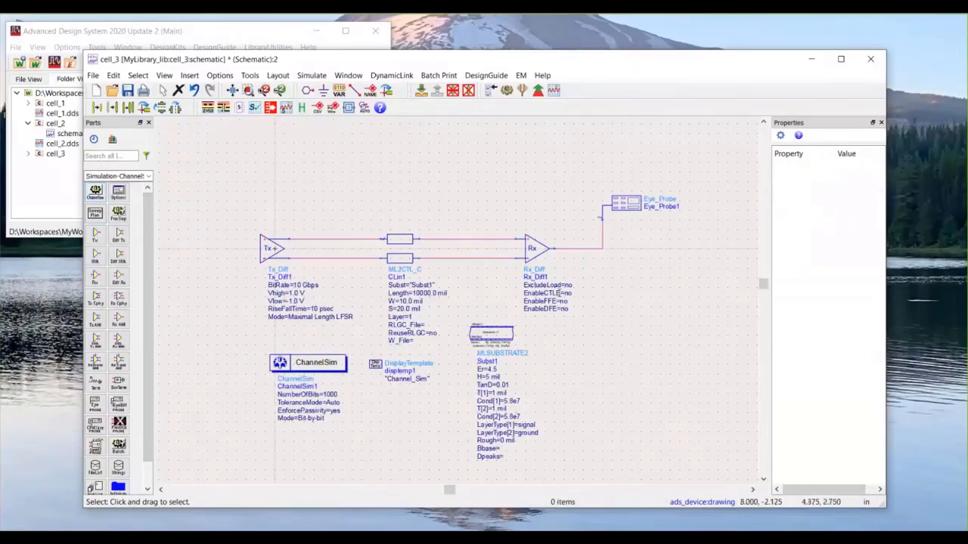
Step: Compare the Tx and differential Tx parts with the template's Tx_Diff and Rx_Diff components, without placing any part
click(265, 254)
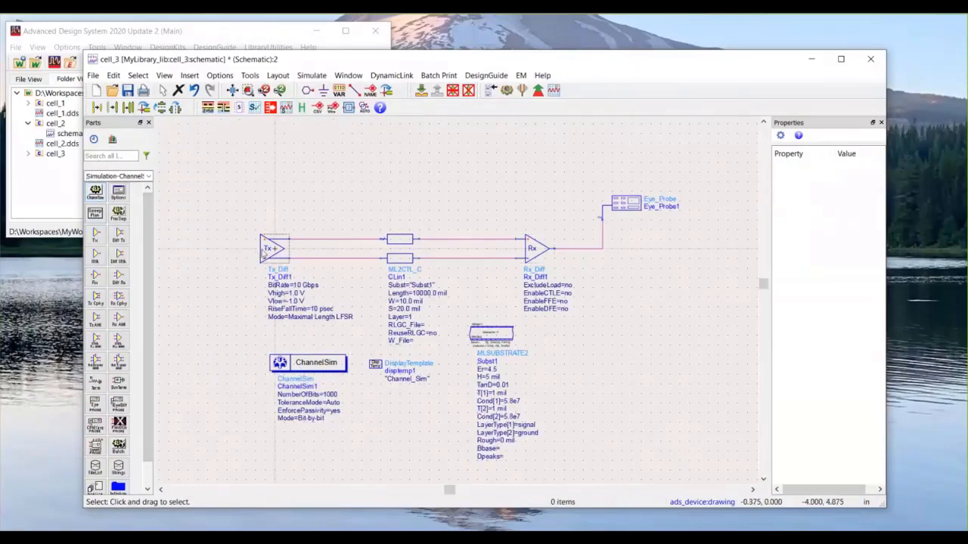
click(92, 238)
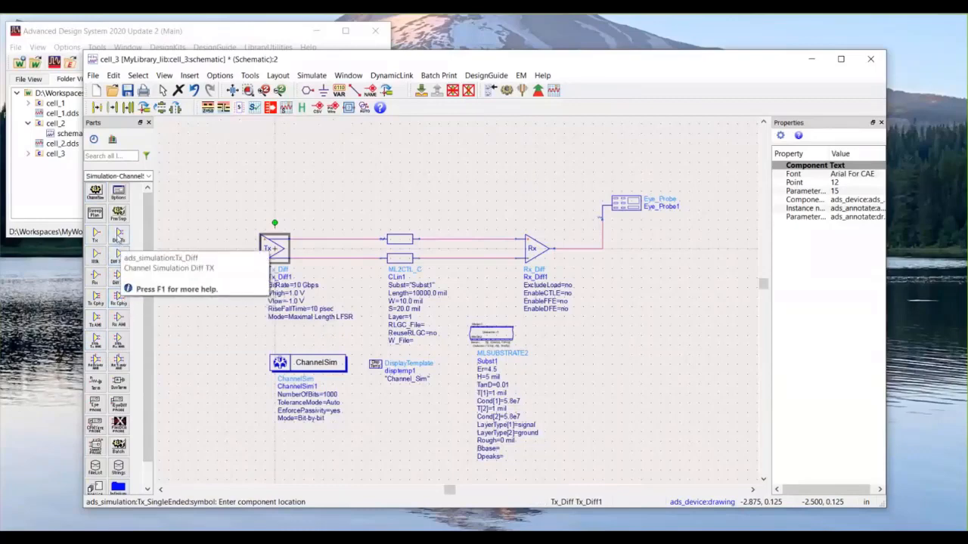
click(119, 237)
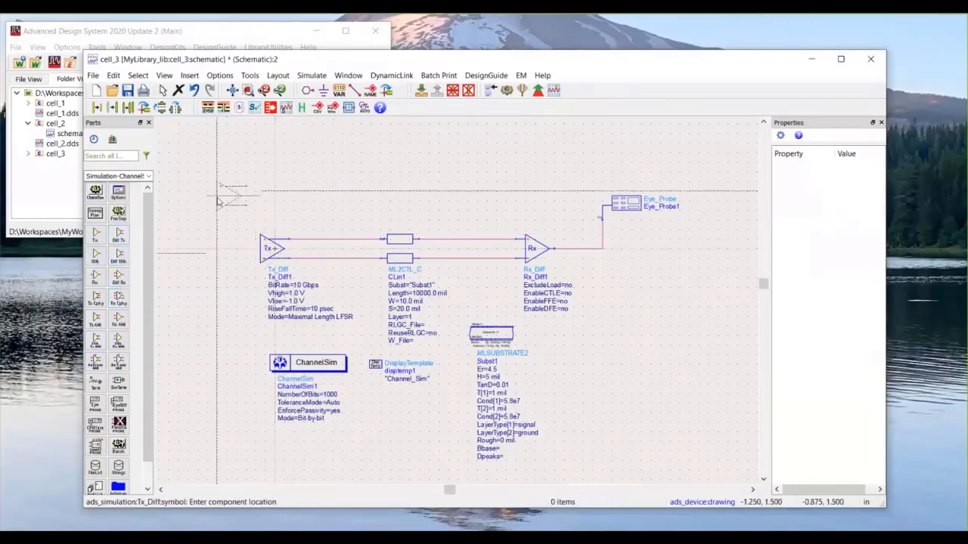
key(Escape)
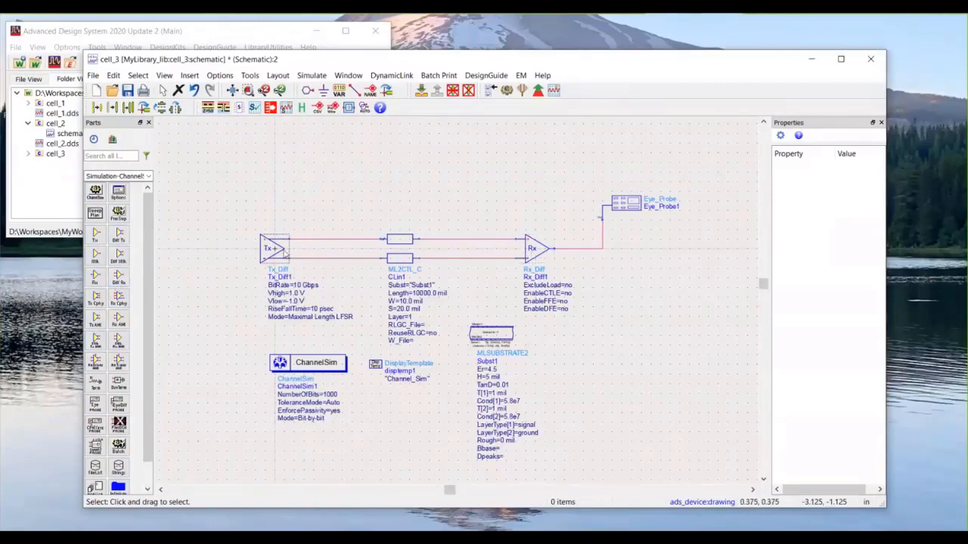
click(280, 249)
click(533, 248)
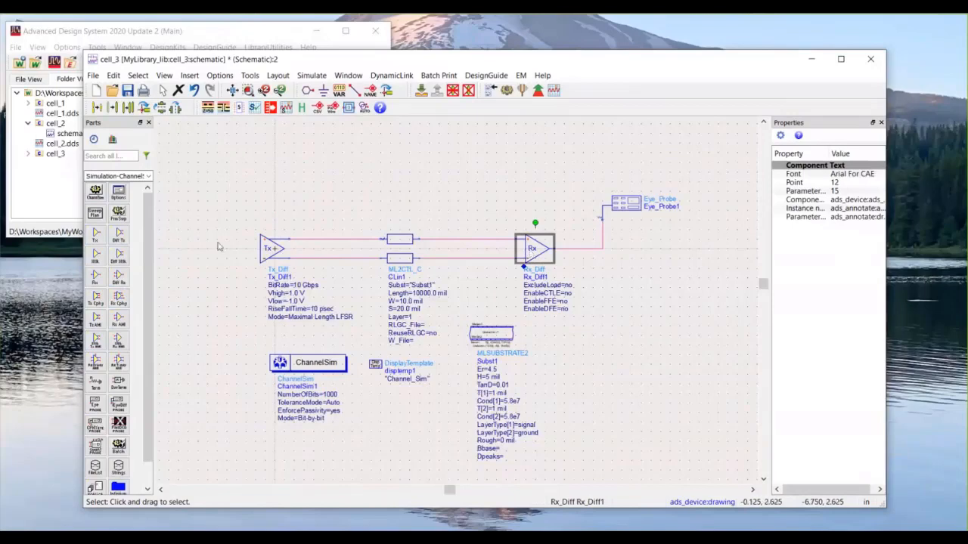
Step: Inspect the ChannelSim controller's analysis mode settings and close them without changes
click(405, 152)
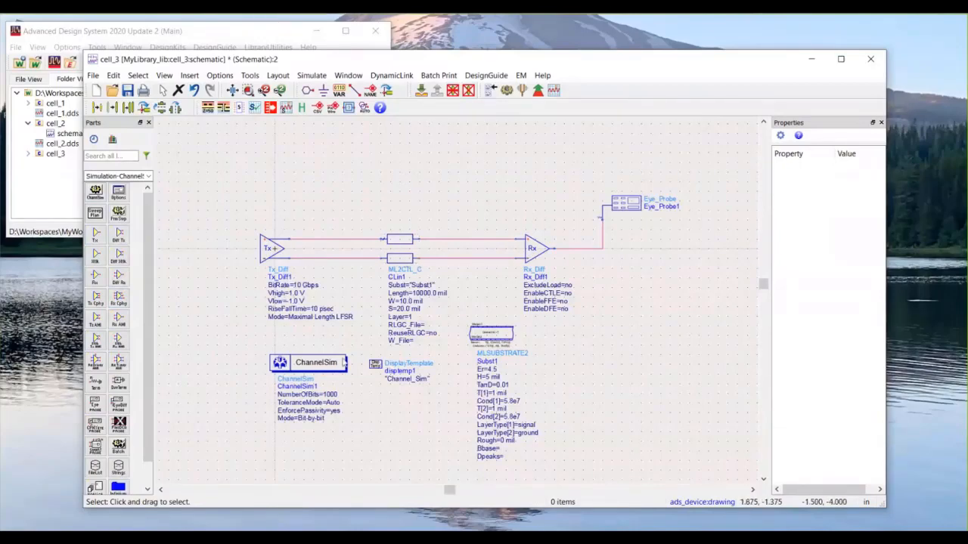
double_click(320, 370)
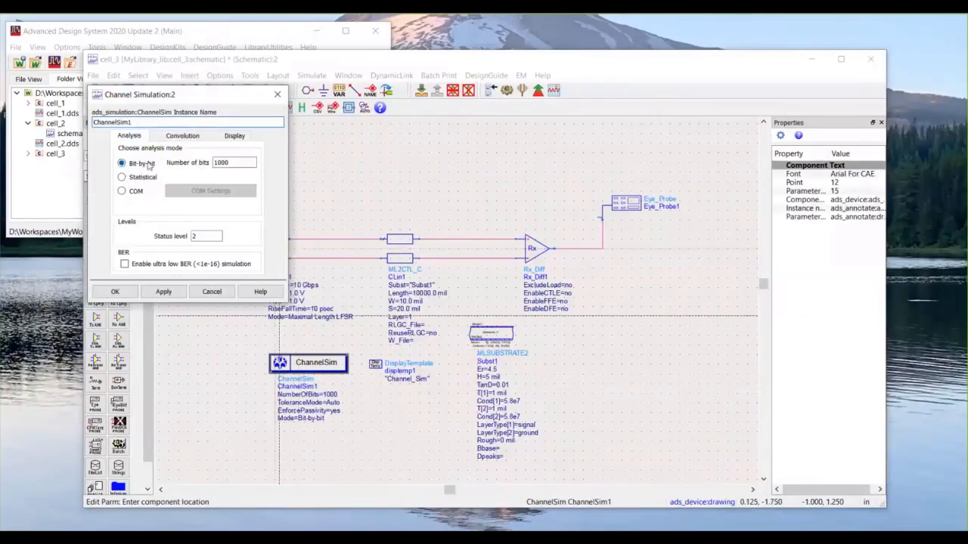
click(217, 293)
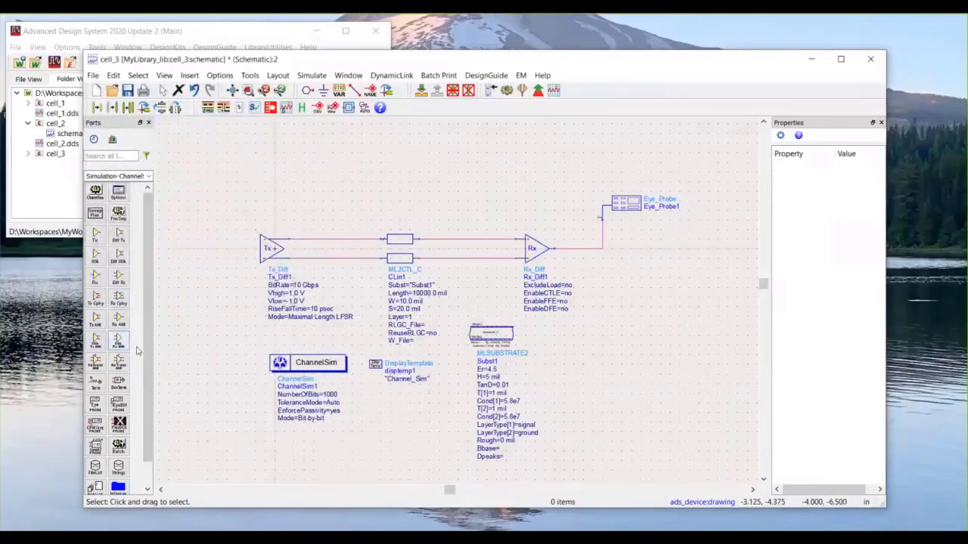
Step: Review the Eye_Probe's selected measurements: Density, Waveform, Contour, HeightAtBER and WidthAtBER
scroll(114, 435, down, 1)
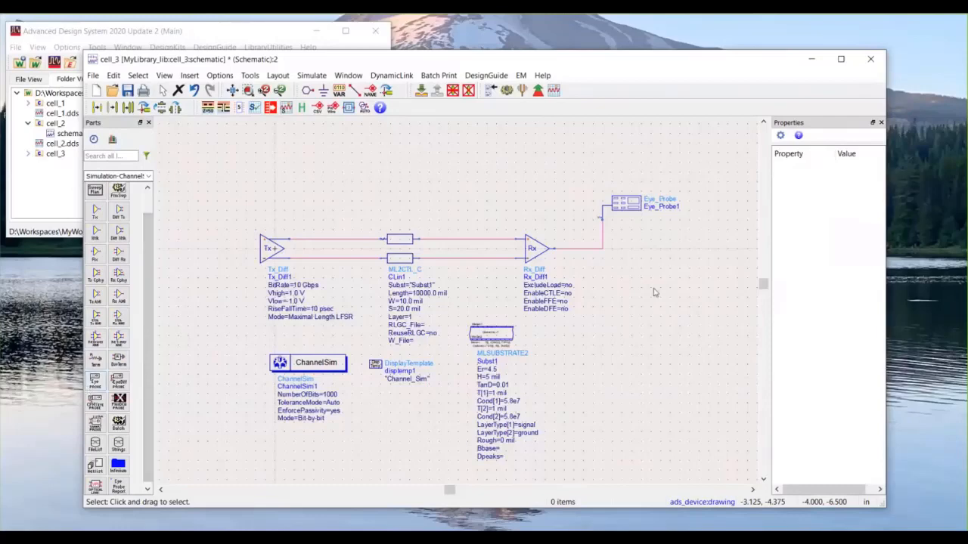
double_click(629, 204)
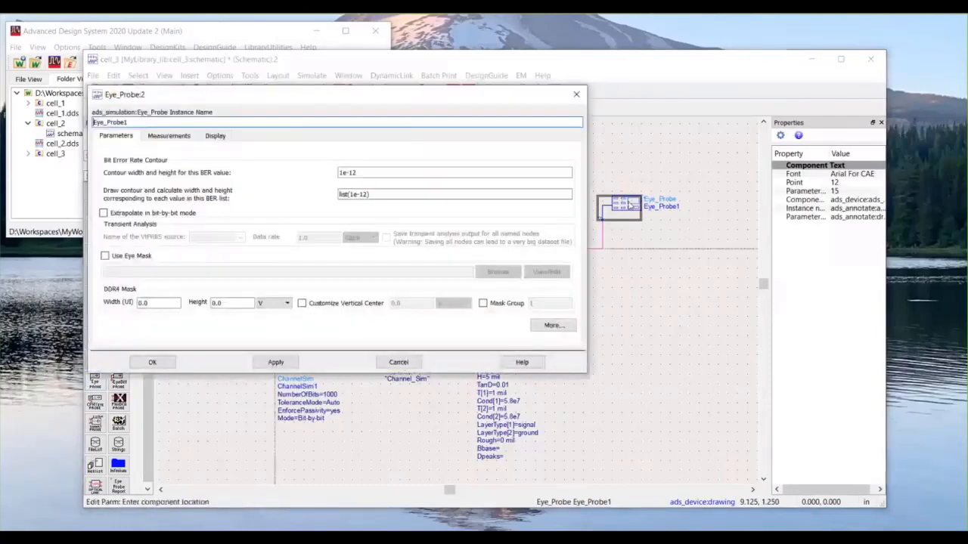
drag(423, 97, 229, 105)
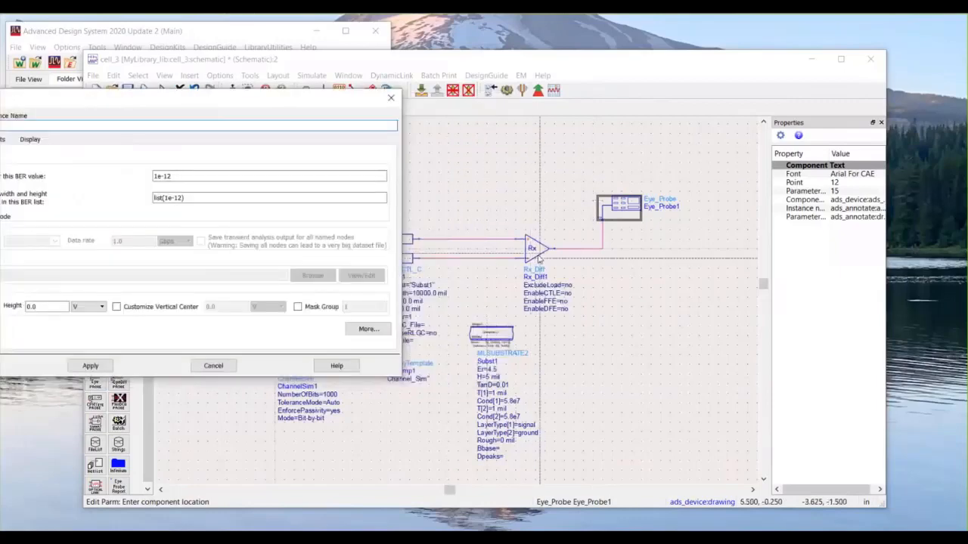
click(244, 117)
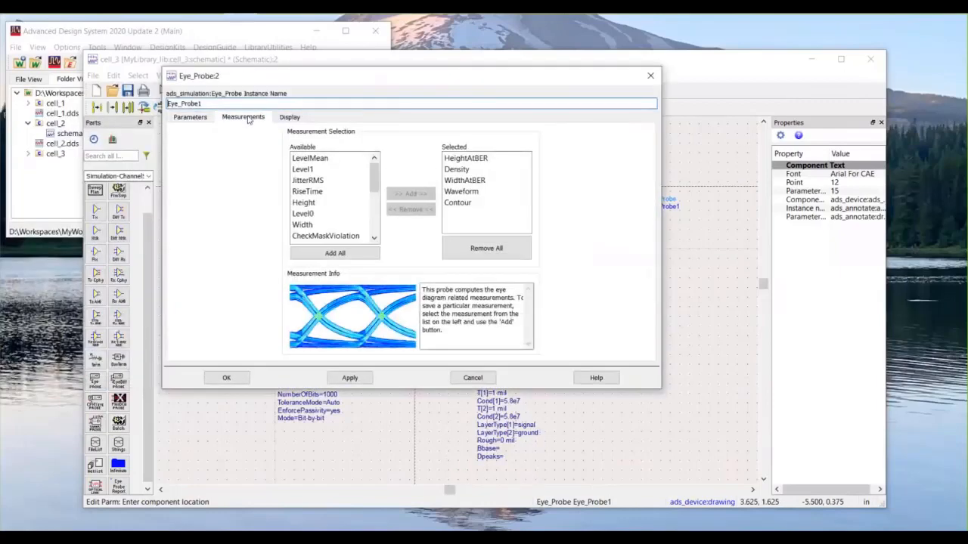
click(453, 173)
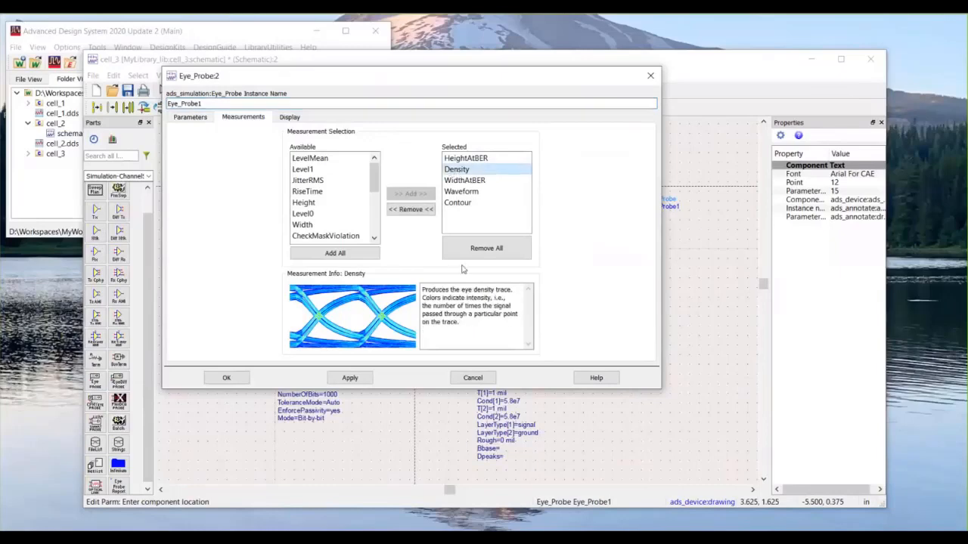
click(469, 193)
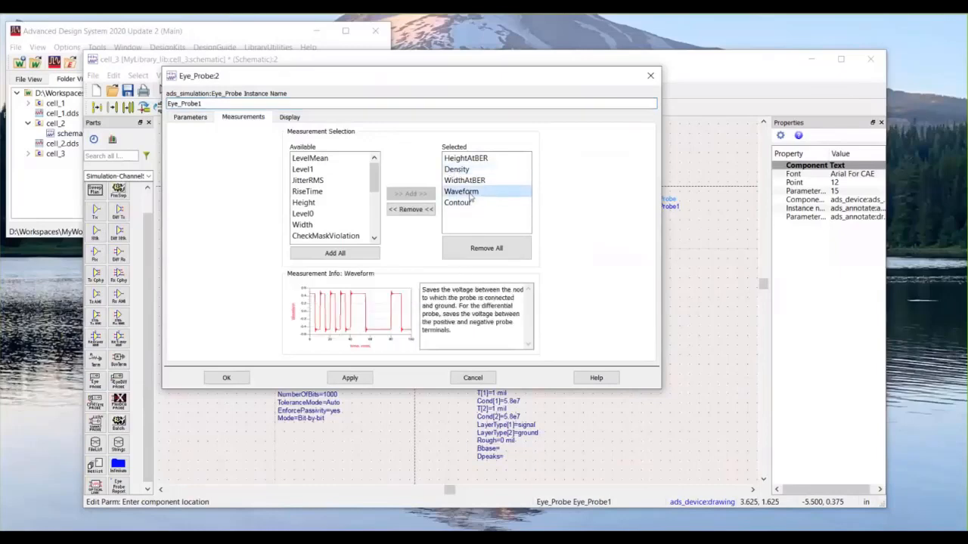
click(459, 205)
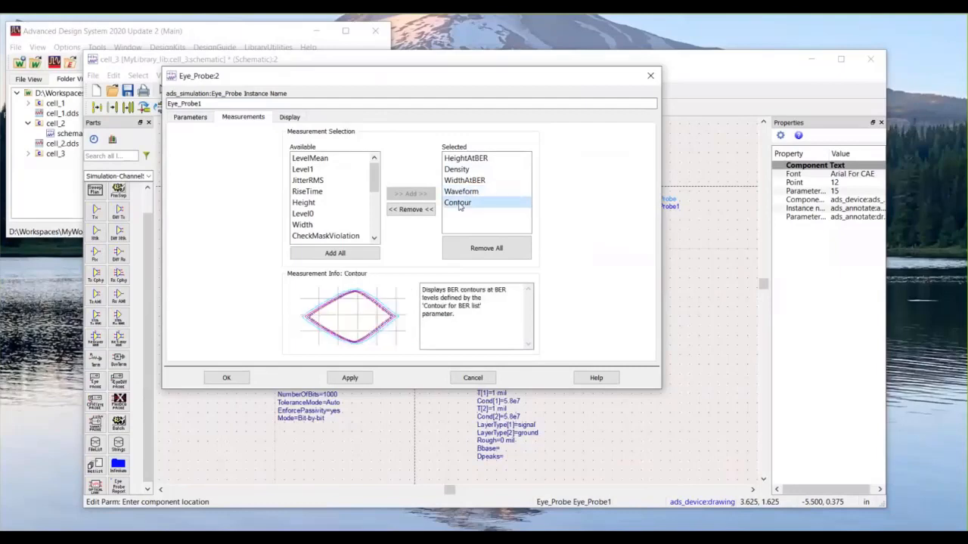
click(462, 159)
click(460, 180)
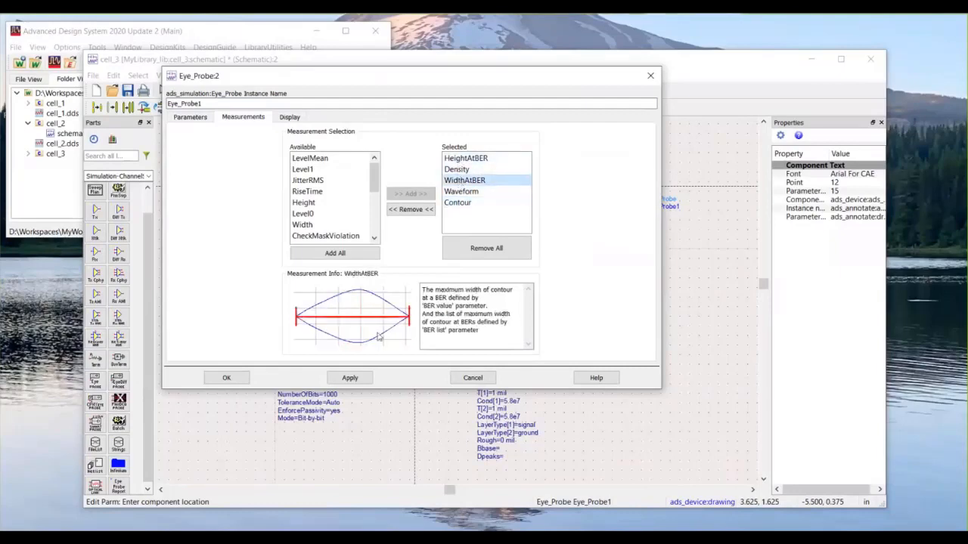
click(226, 377)
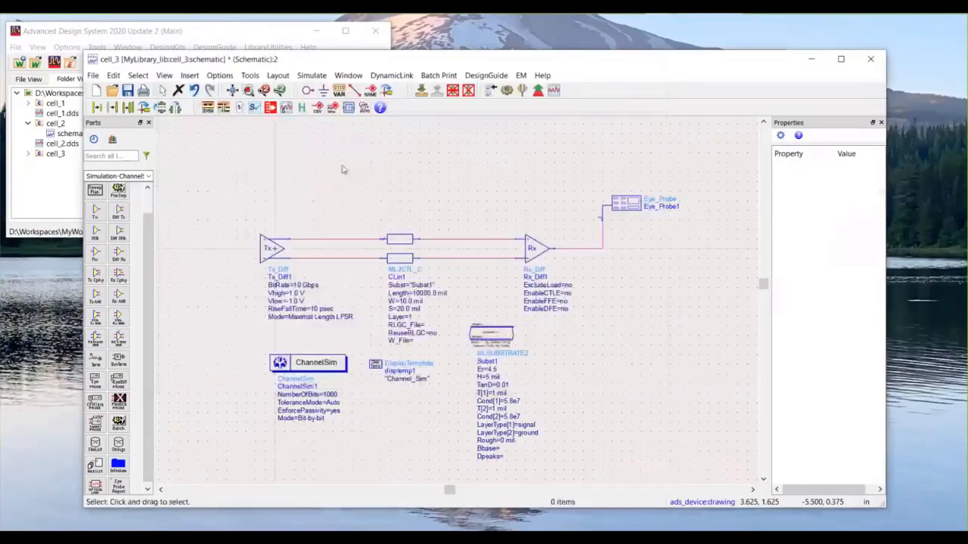
Step: Simulate the cell_3 schematic and view the waveform, eye density and BER contour plots in the resulting data display
click(491, 90)
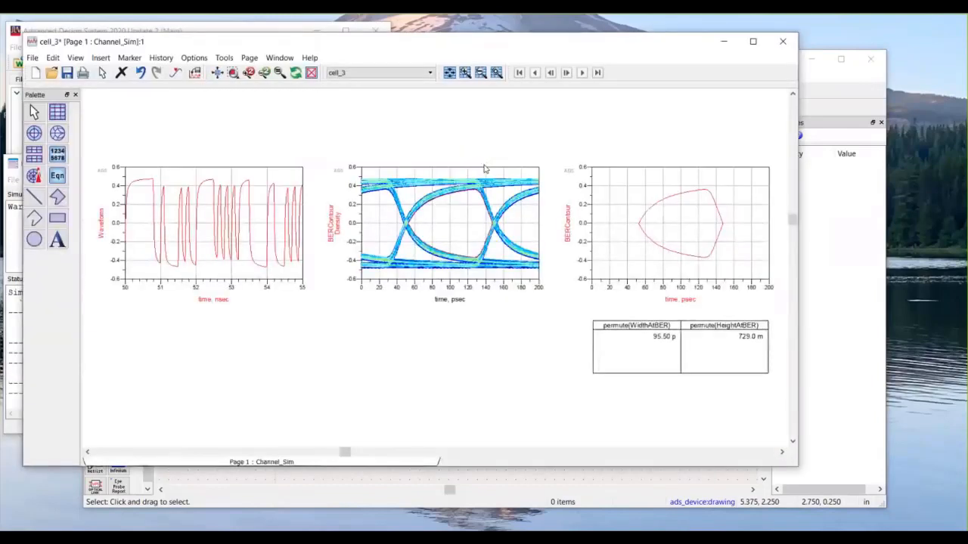
click(211, 278)
click(430, 231)
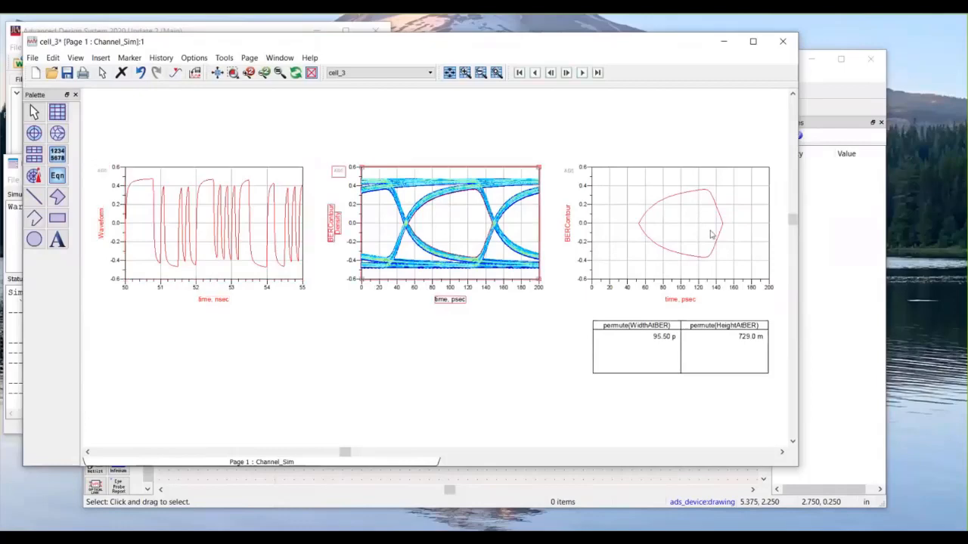
click(711, 234)
Step: Set the BERContour trace's line thickness to 2 points in the eye density plot
double_click(449, 221)
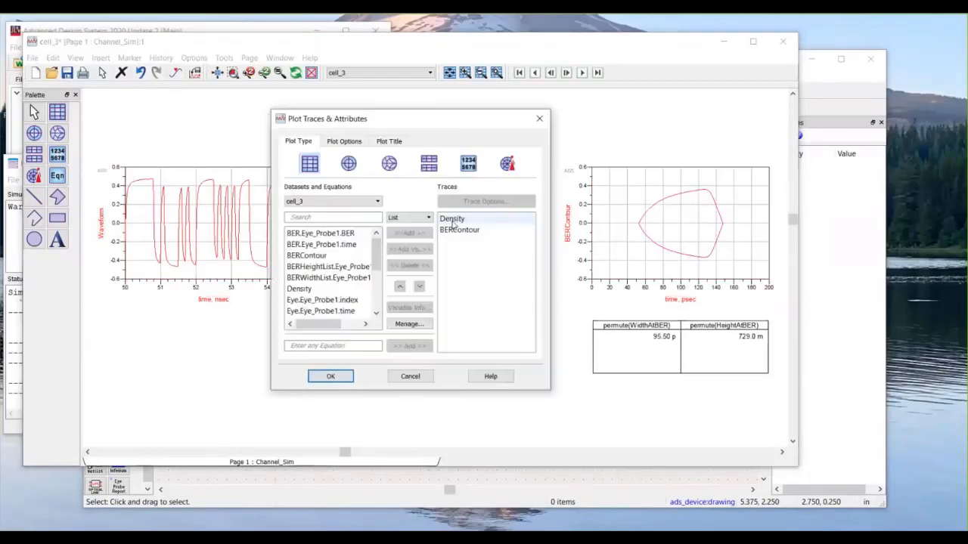
double_click(459, 230)
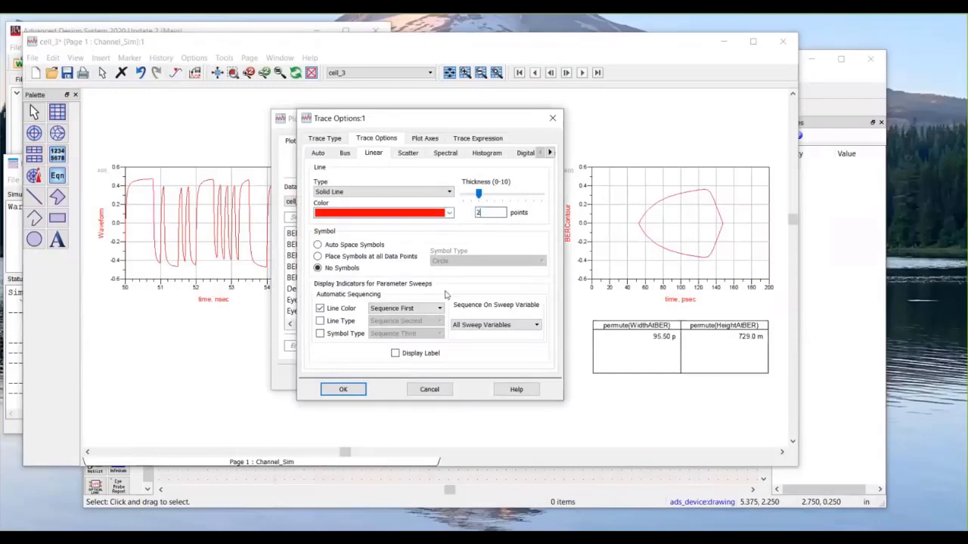
click(342, 390)
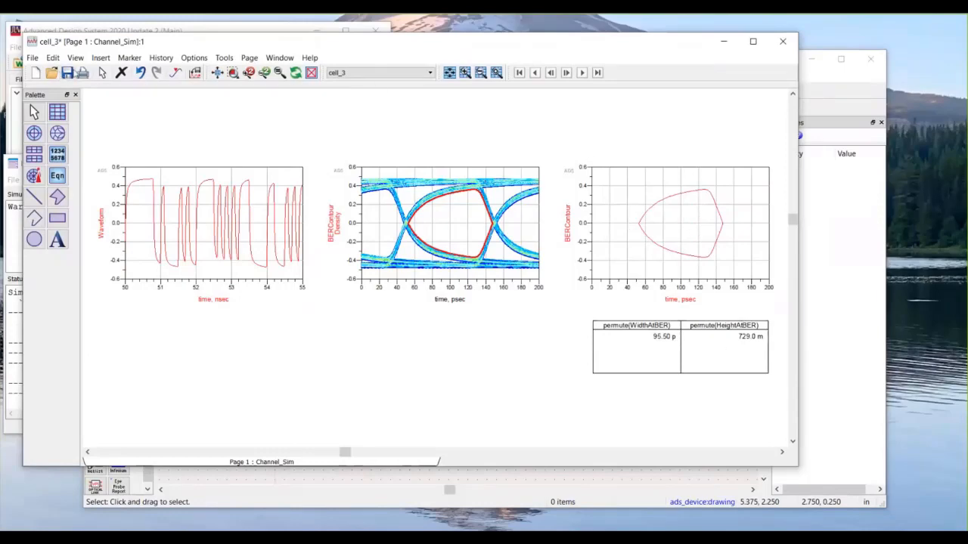
Step: Save the cell_3 data display and close its window
click(66, 72)
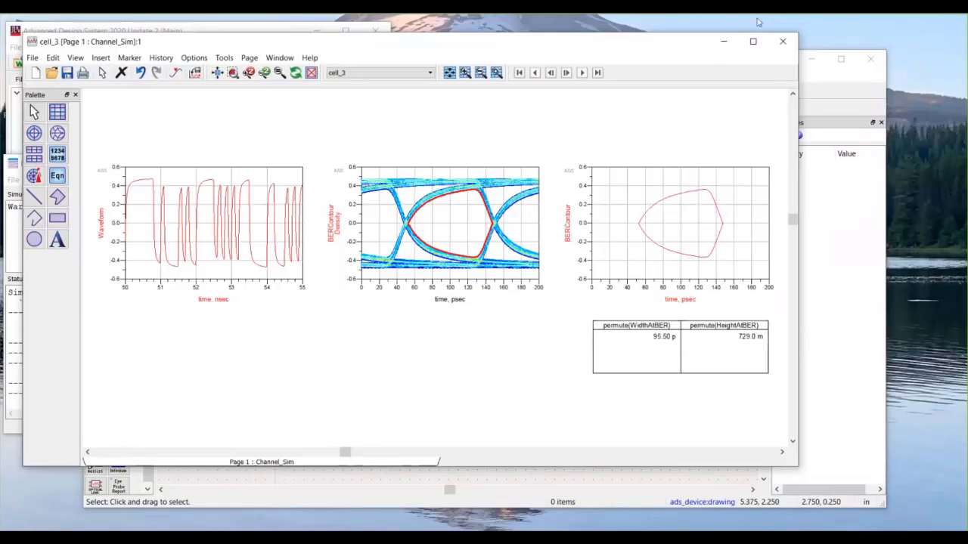
drag(662, 44, 649, 50)
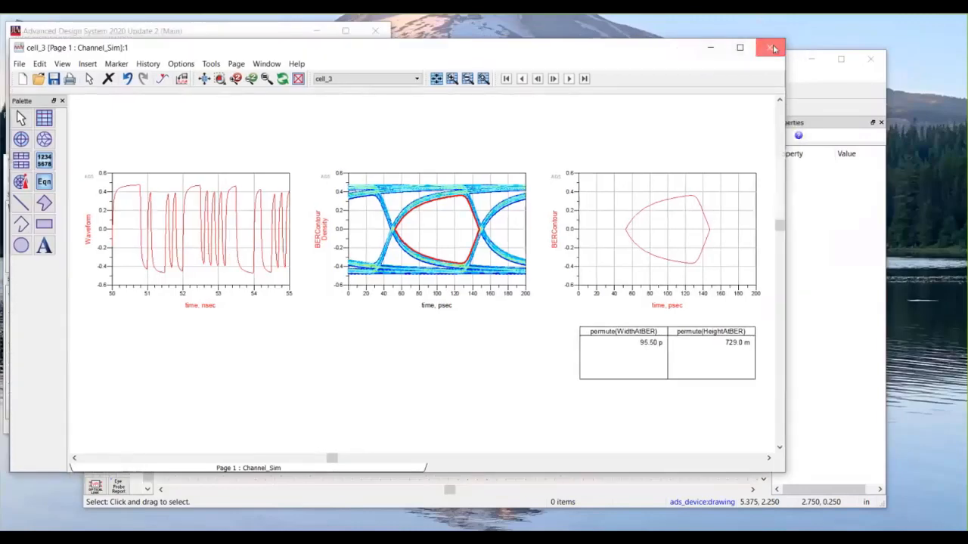
click(769, 48)
Step: Look over the Simulation-ChannelSim parts again and locate the ML2CTL_C coupled line between the transmitter and receiver
click(417, 162)
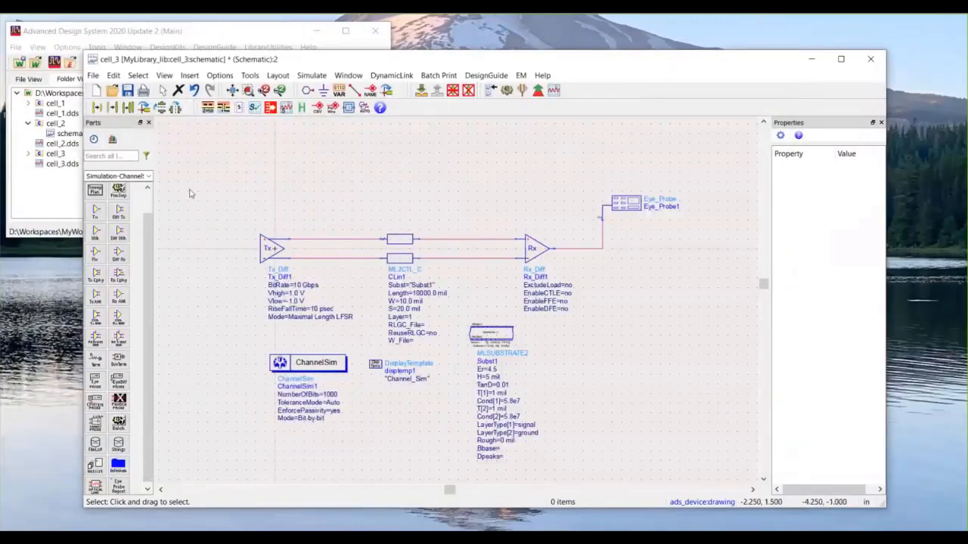
click(149, 177)
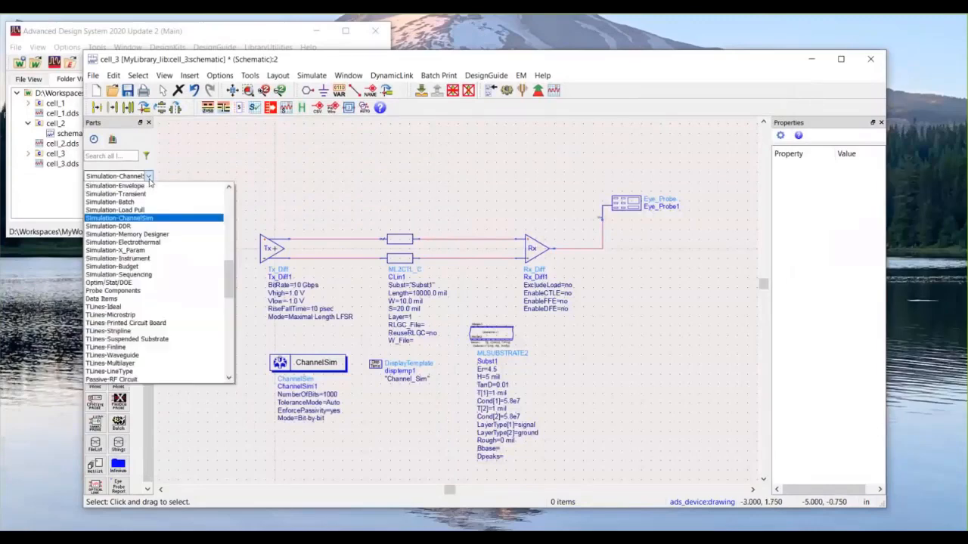
click(138, 220)
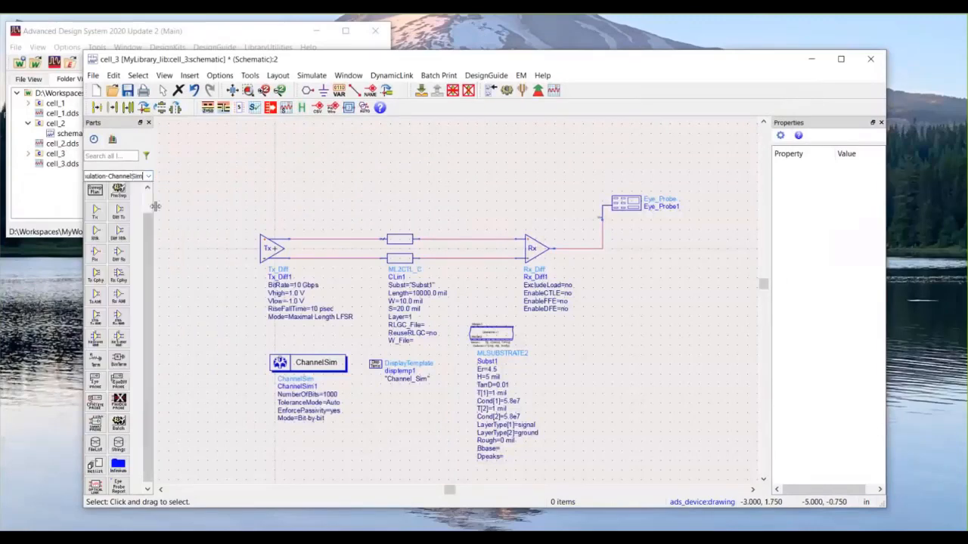
click(400, 239)
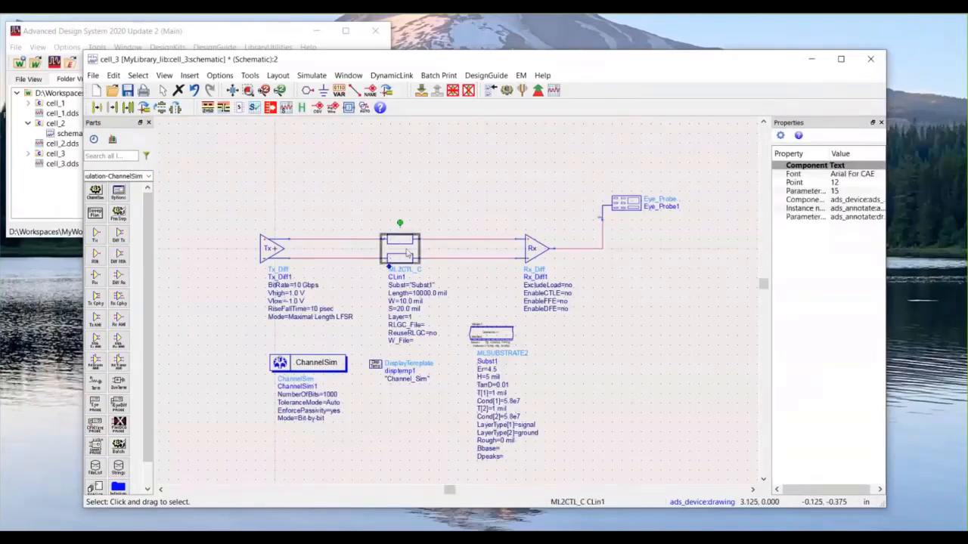
click(372, 178)
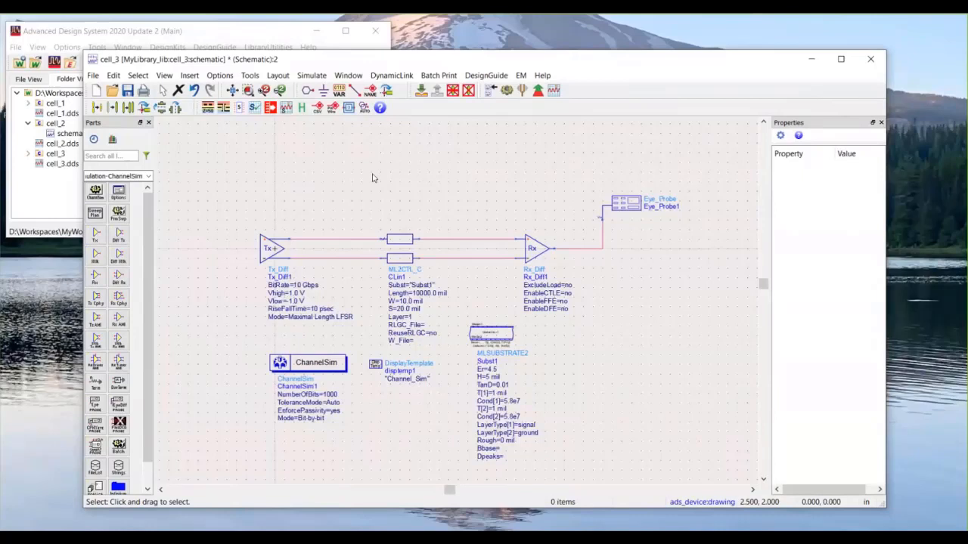
Step: Delete the ML2CTL_C coupled line and place an SnP component in the empty area above the transmitter
click(399, 258)
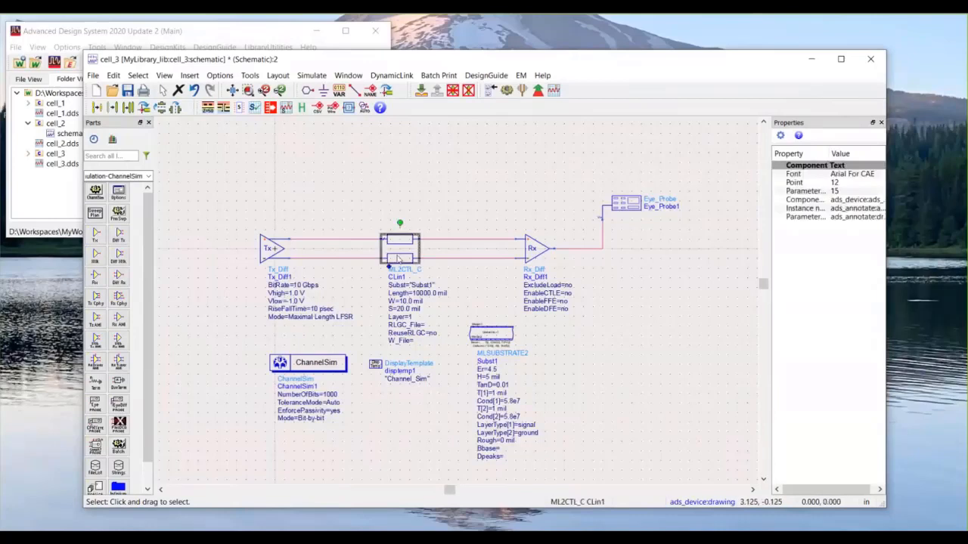
key(Delete)
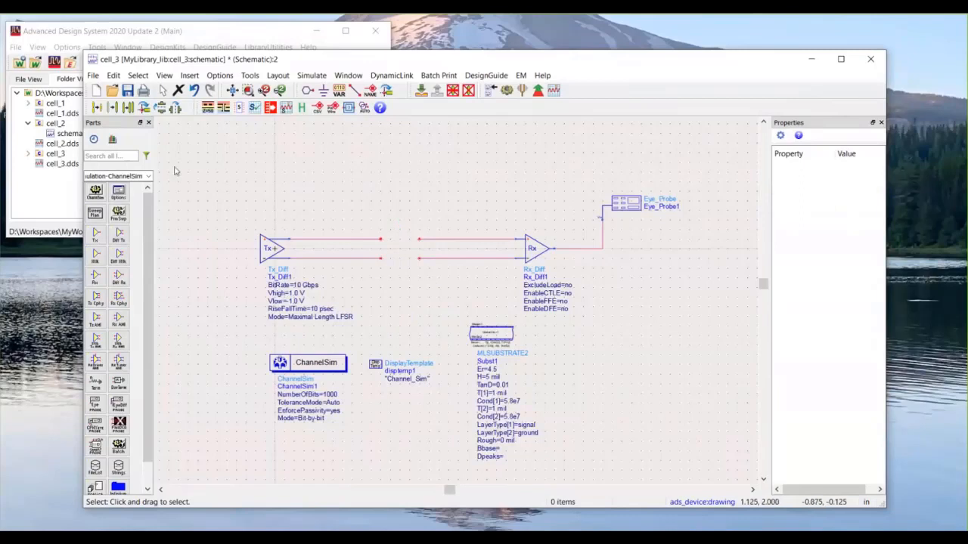
click(109, 155)
text(sn)
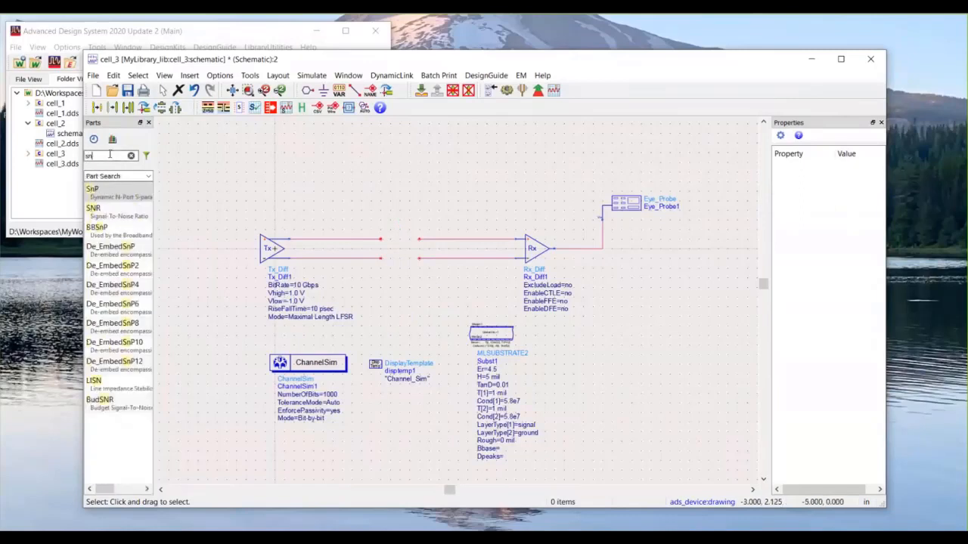
text(p)
key(Return)
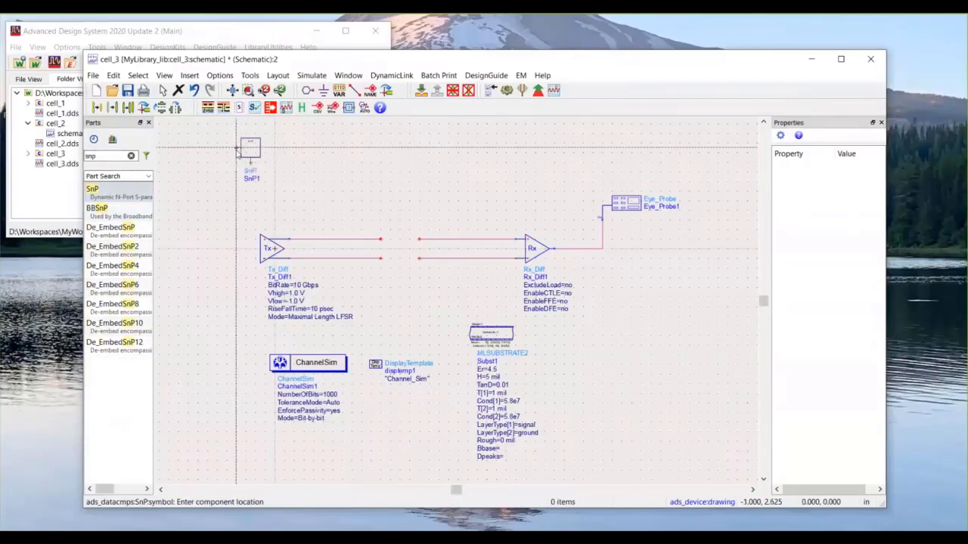
click(239, 148)
key(Escape)
Step: Assign the Touchstone file john.s2p from the workspace's data folder to the SnP component and apply it
double_click(250, 148)
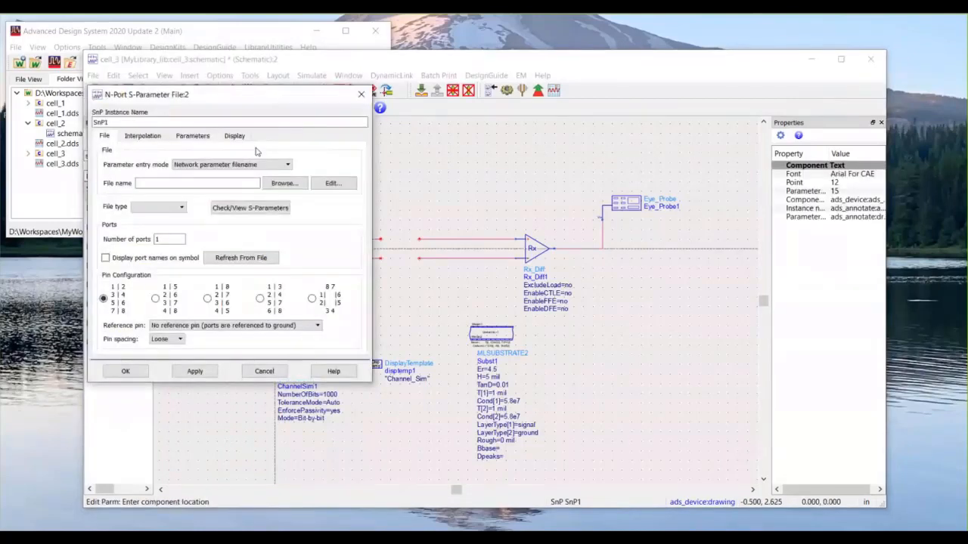
click(284, 184)
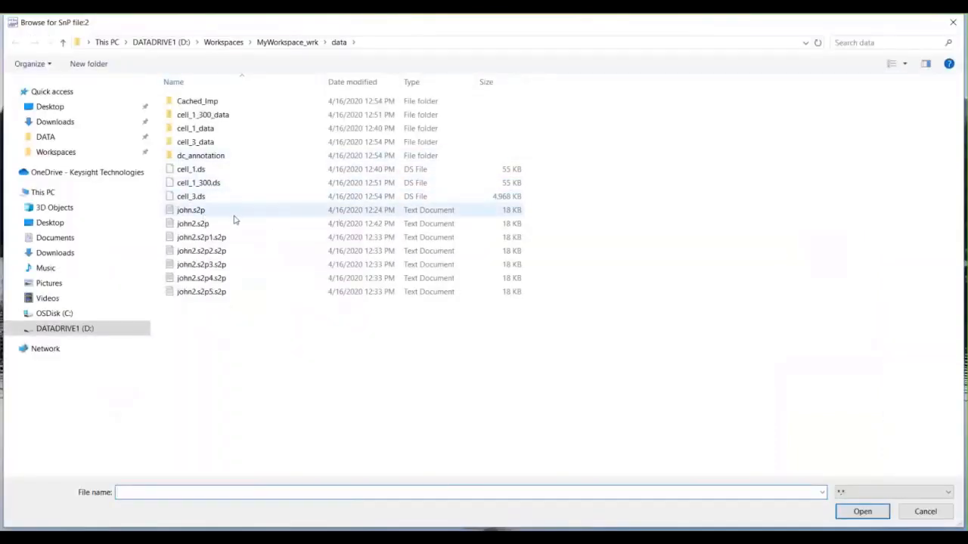
click(187, 210)
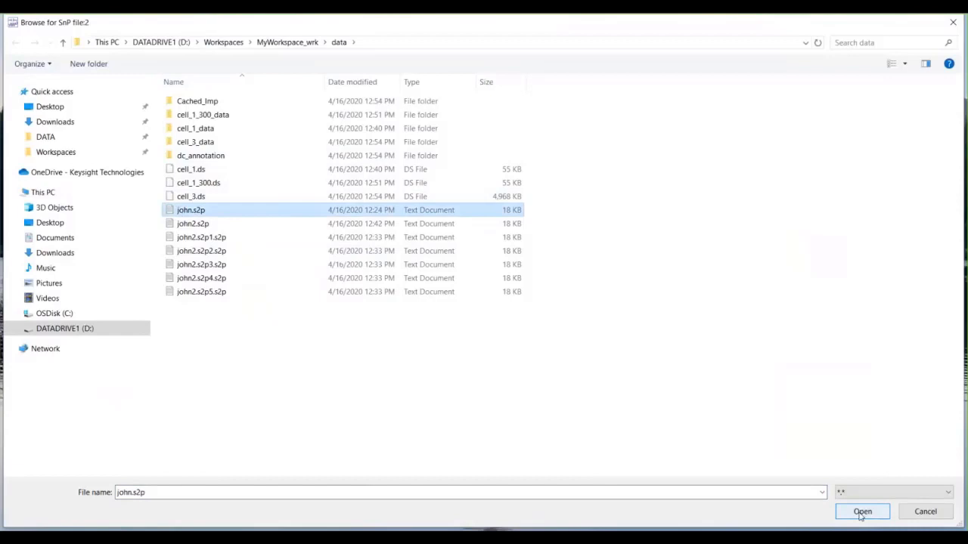
click(180, 210)
click(857, 516)
click(862, 512)
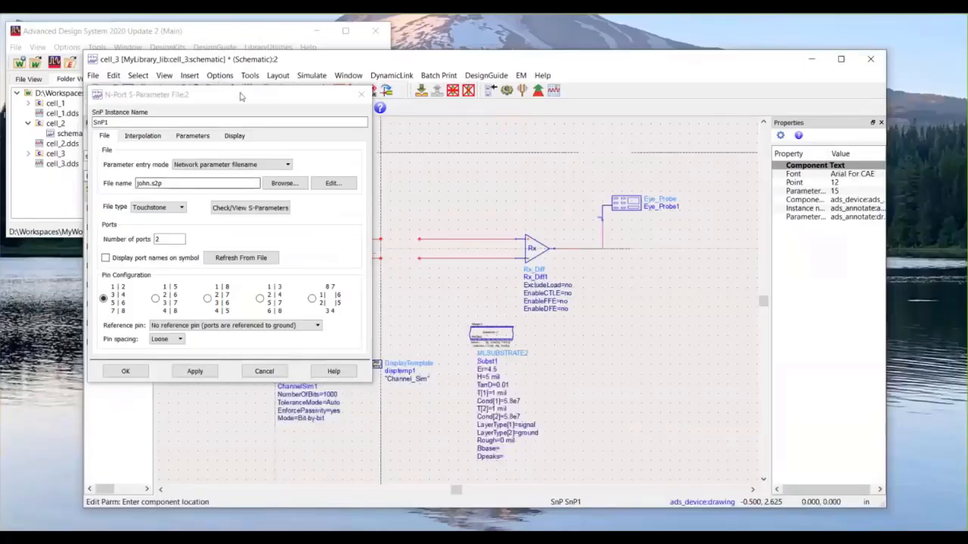
click(195, 372)
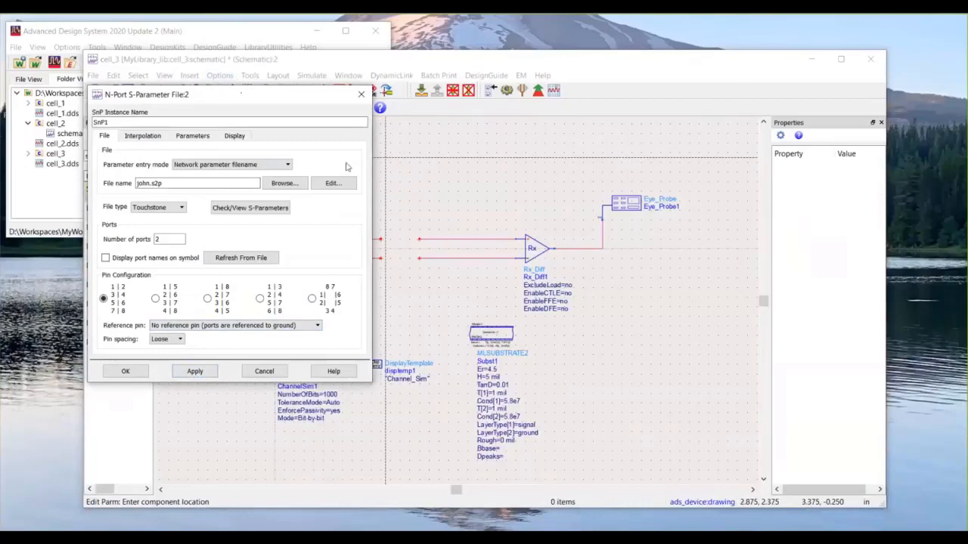
Step: Check the S-parameters of john.s2p, plotting only S[2,1] to examine the transmission loss over frequency
click(254, 151)
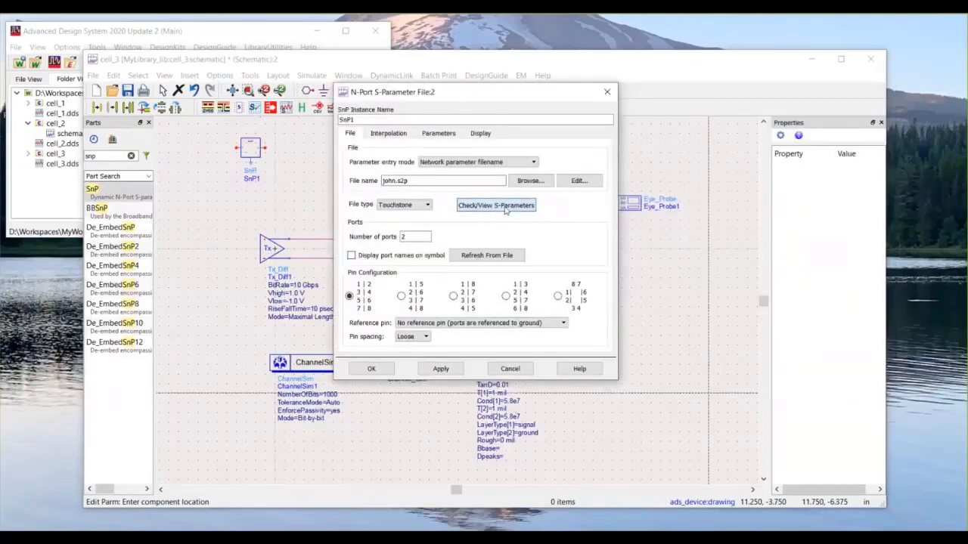
click(505, 211)
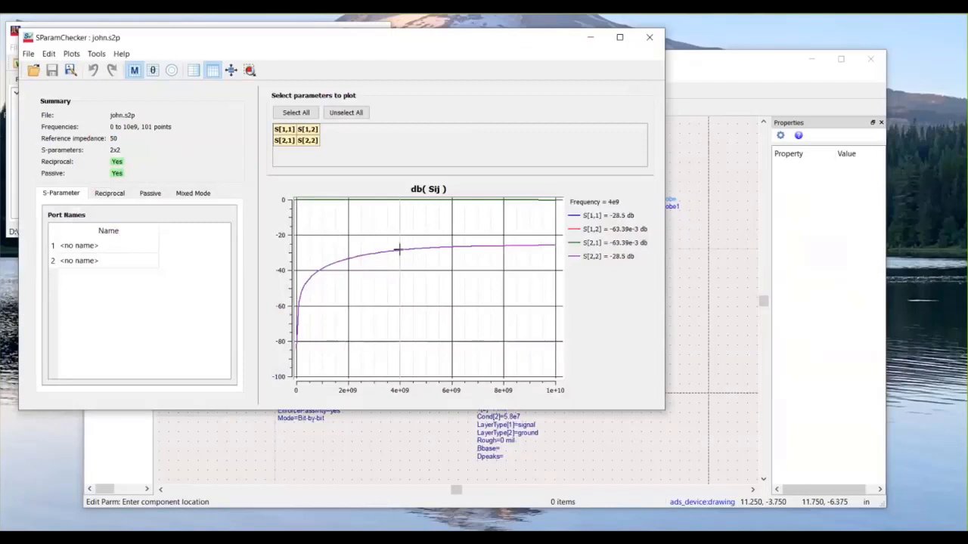
click(346, 114)
click(284, 140)
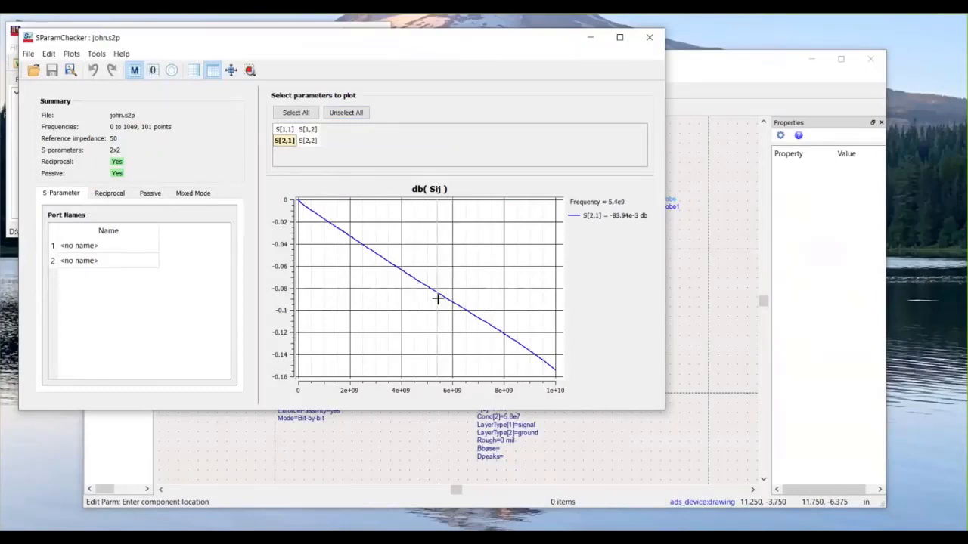
click(647, 41)
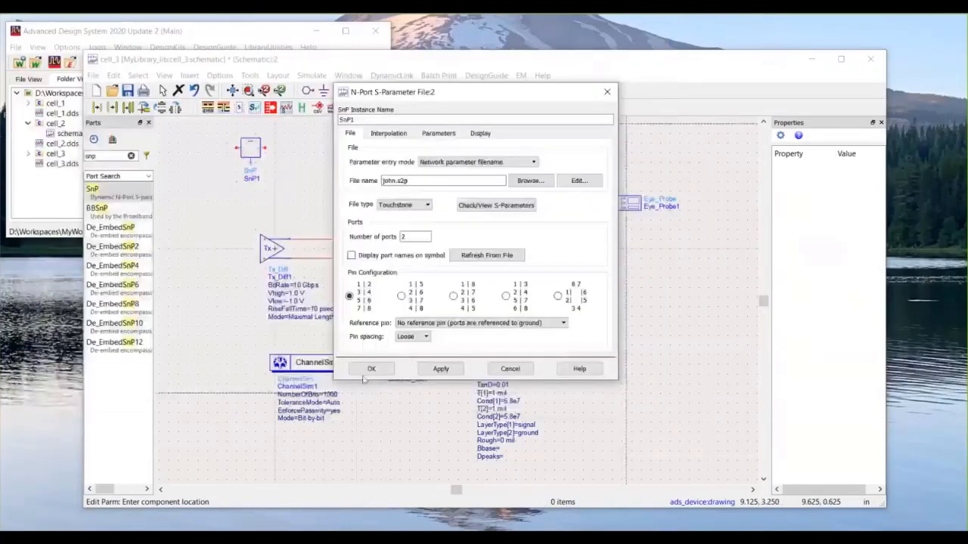
Step: Accept the SnP settings and move the component into the gap of the lower line between transmitter and receiver
click(370, 369)
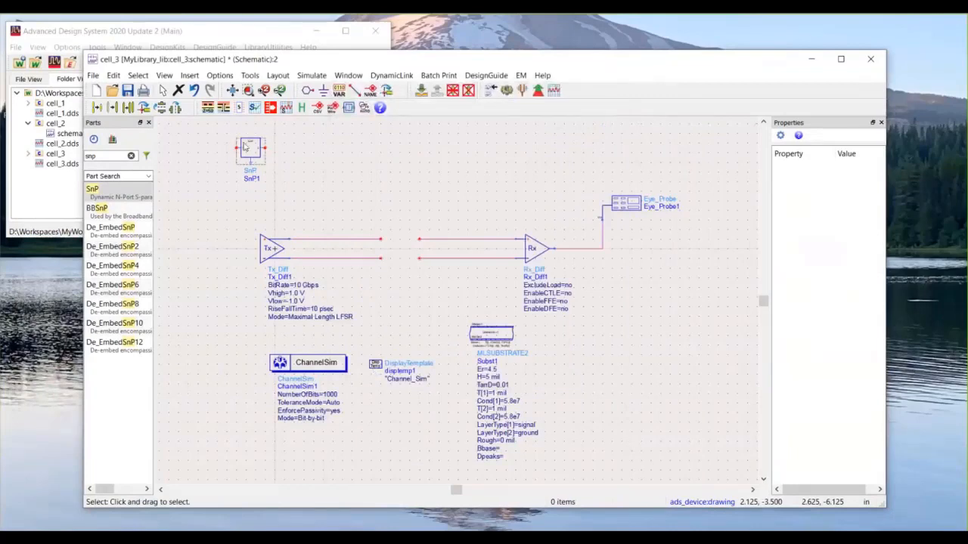
drag(251, 151, 403, 260)
click(405, 280)
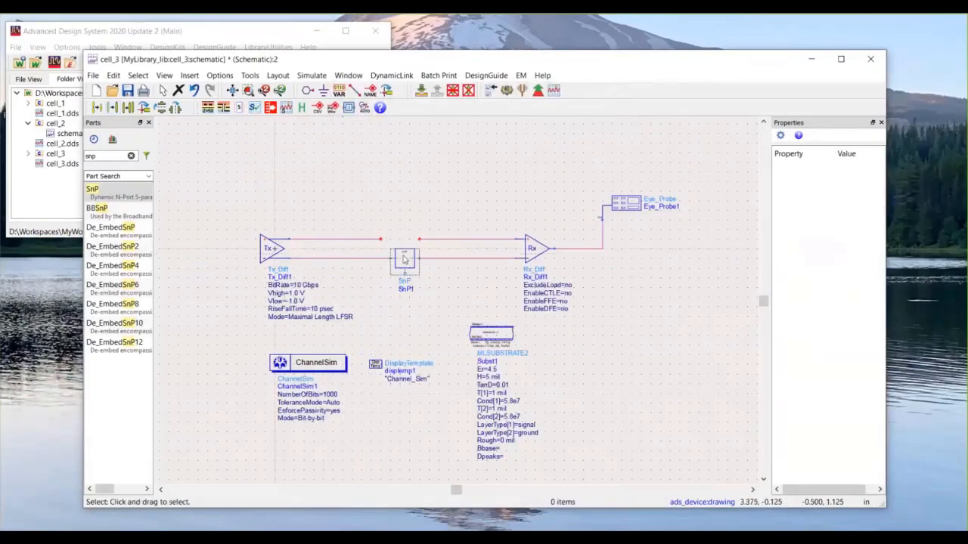